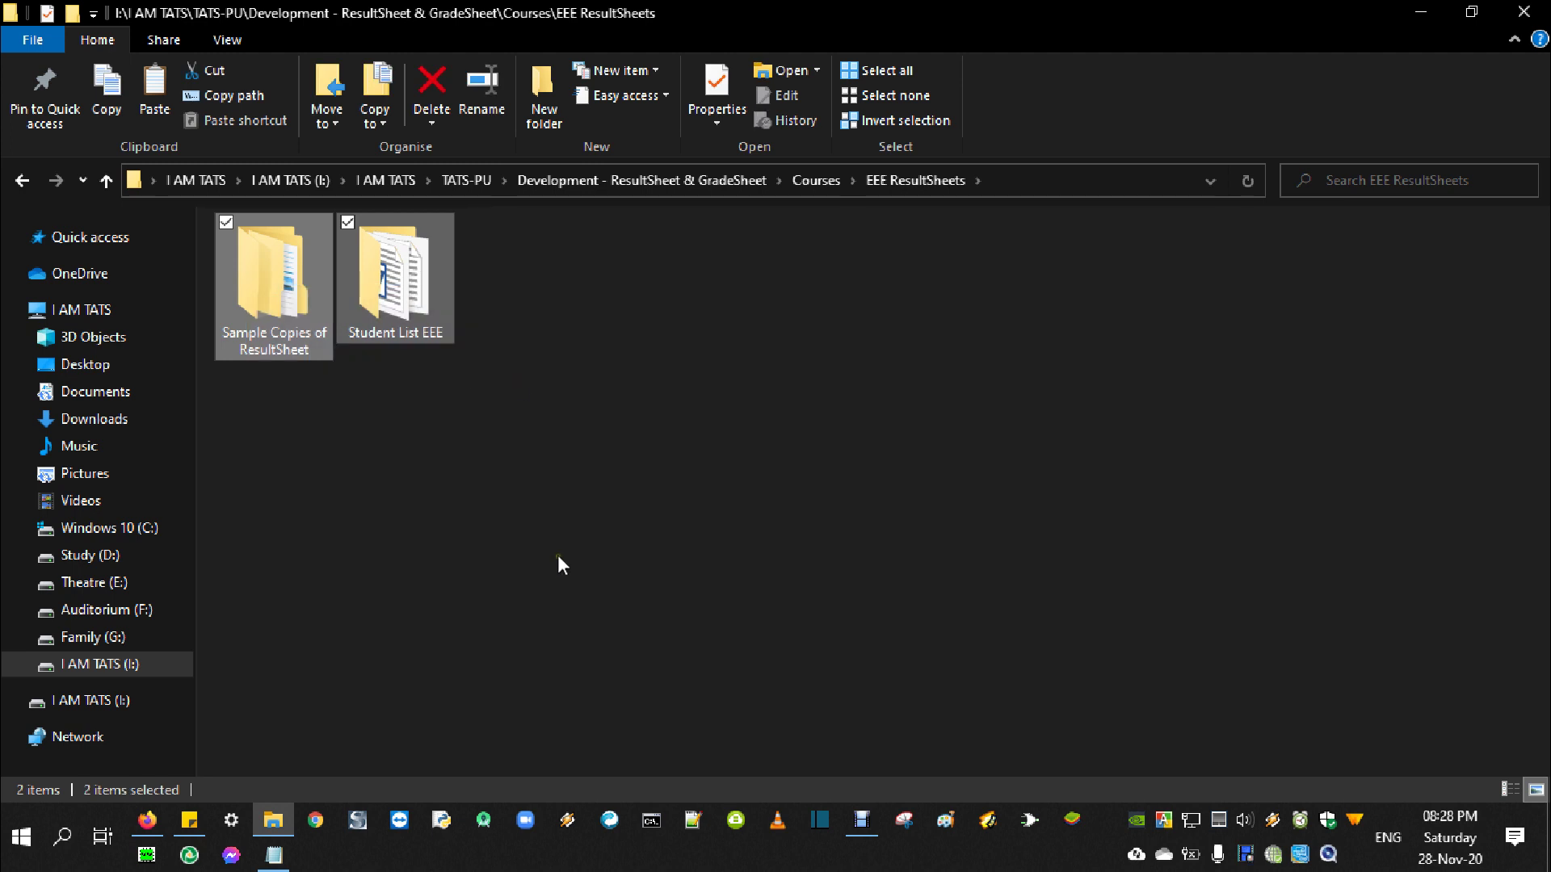
Open the Student List EEE folder and scroll through its contents
click(404, 287)
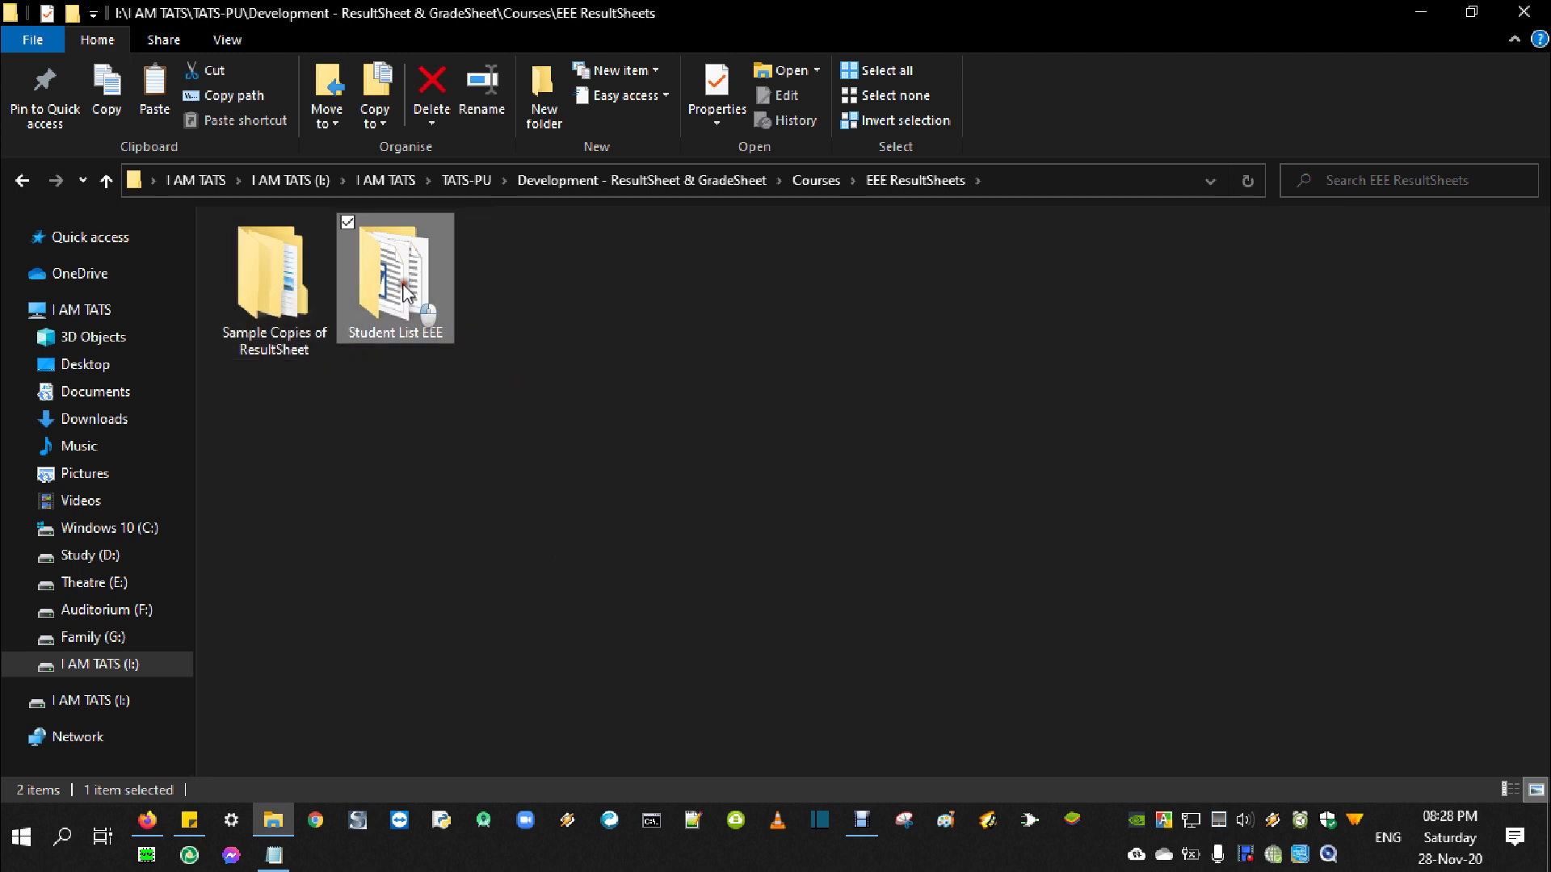
double_click(404, 288)
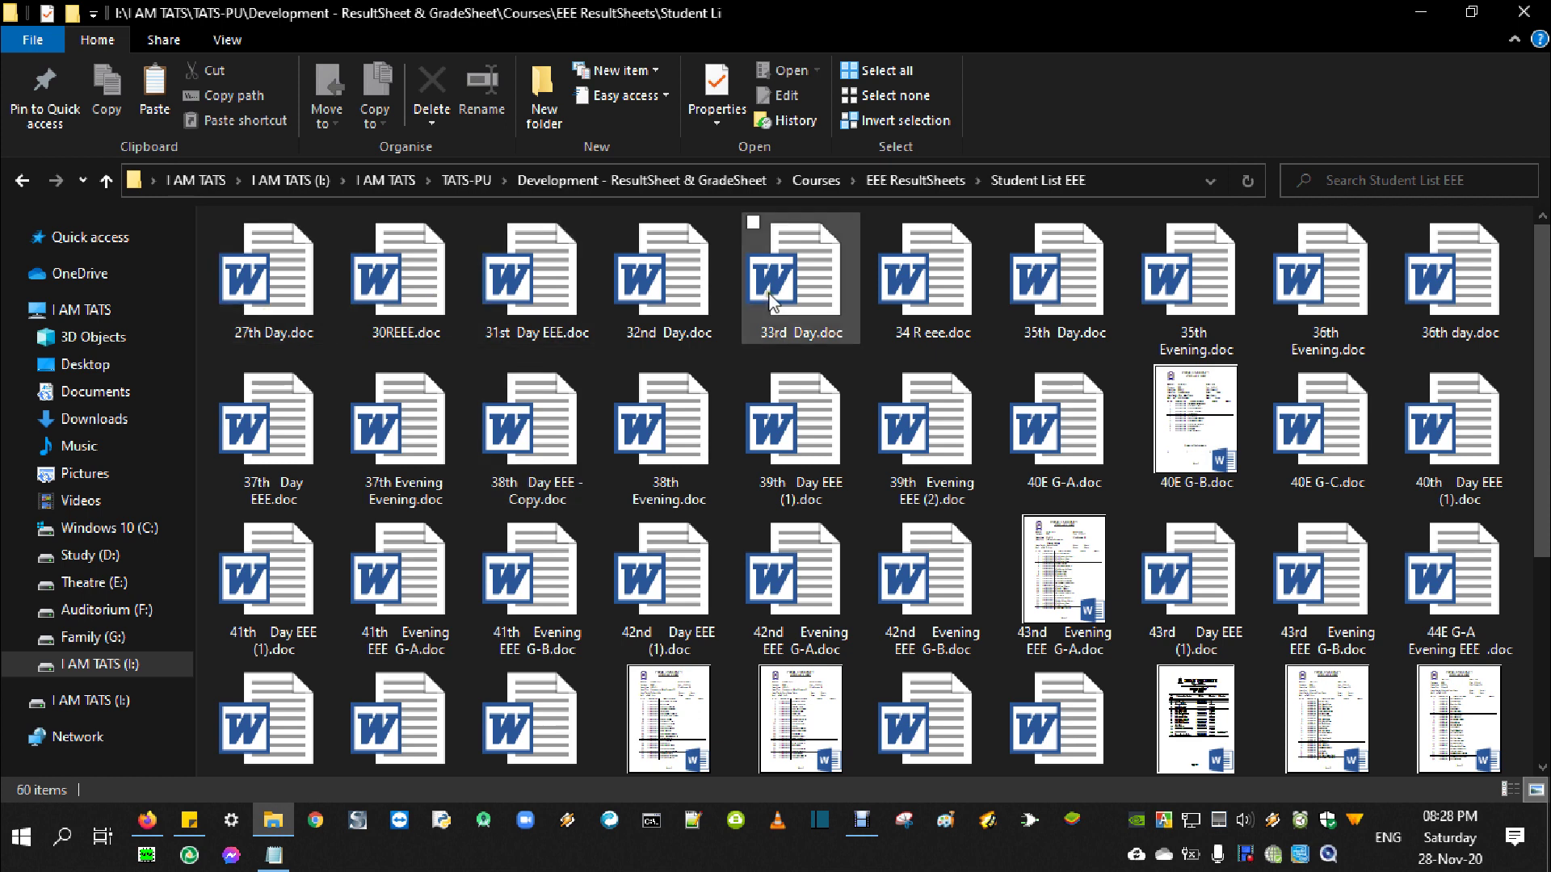
scroll(510, 485, down, 3)
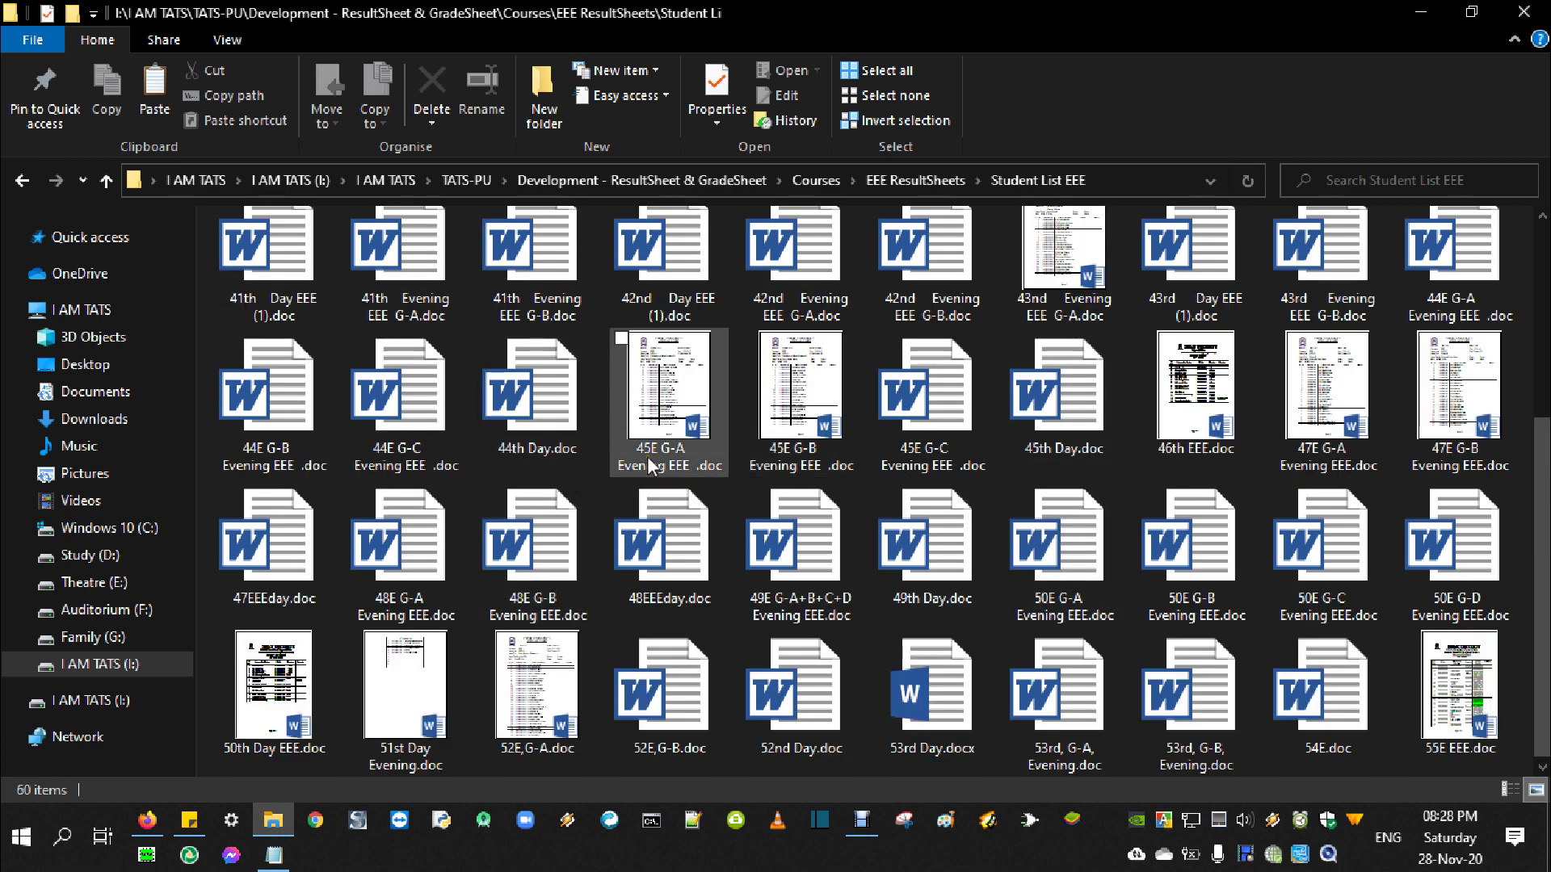
scroll(592, 478, up, 3)
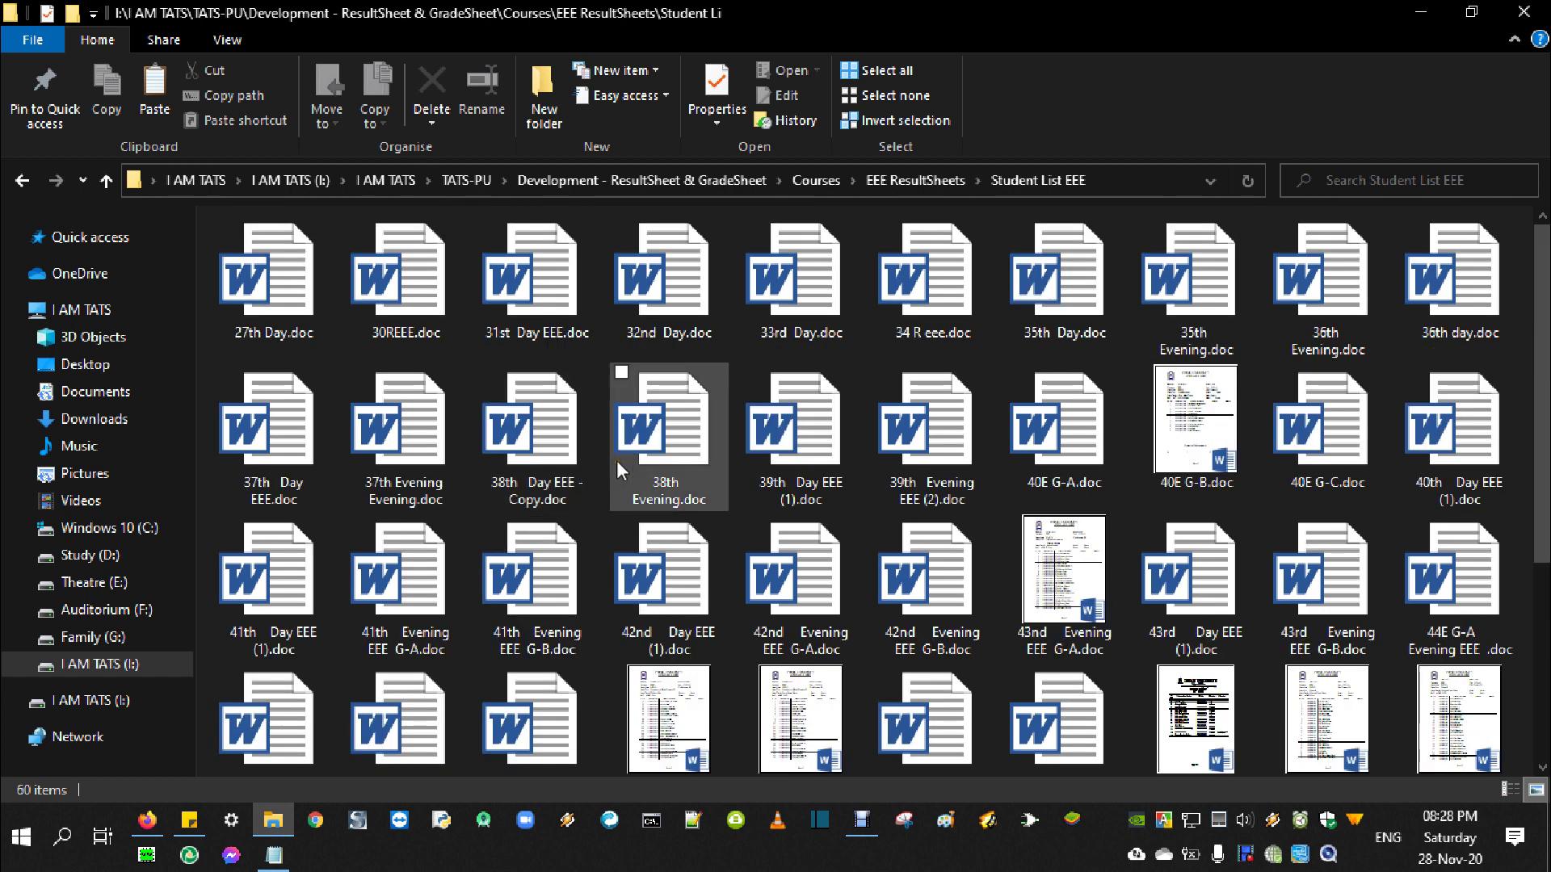
Go up into Sample Copies of ResultSheet > EEE and highlight its five result-sheet subfolders
click(106, 181)
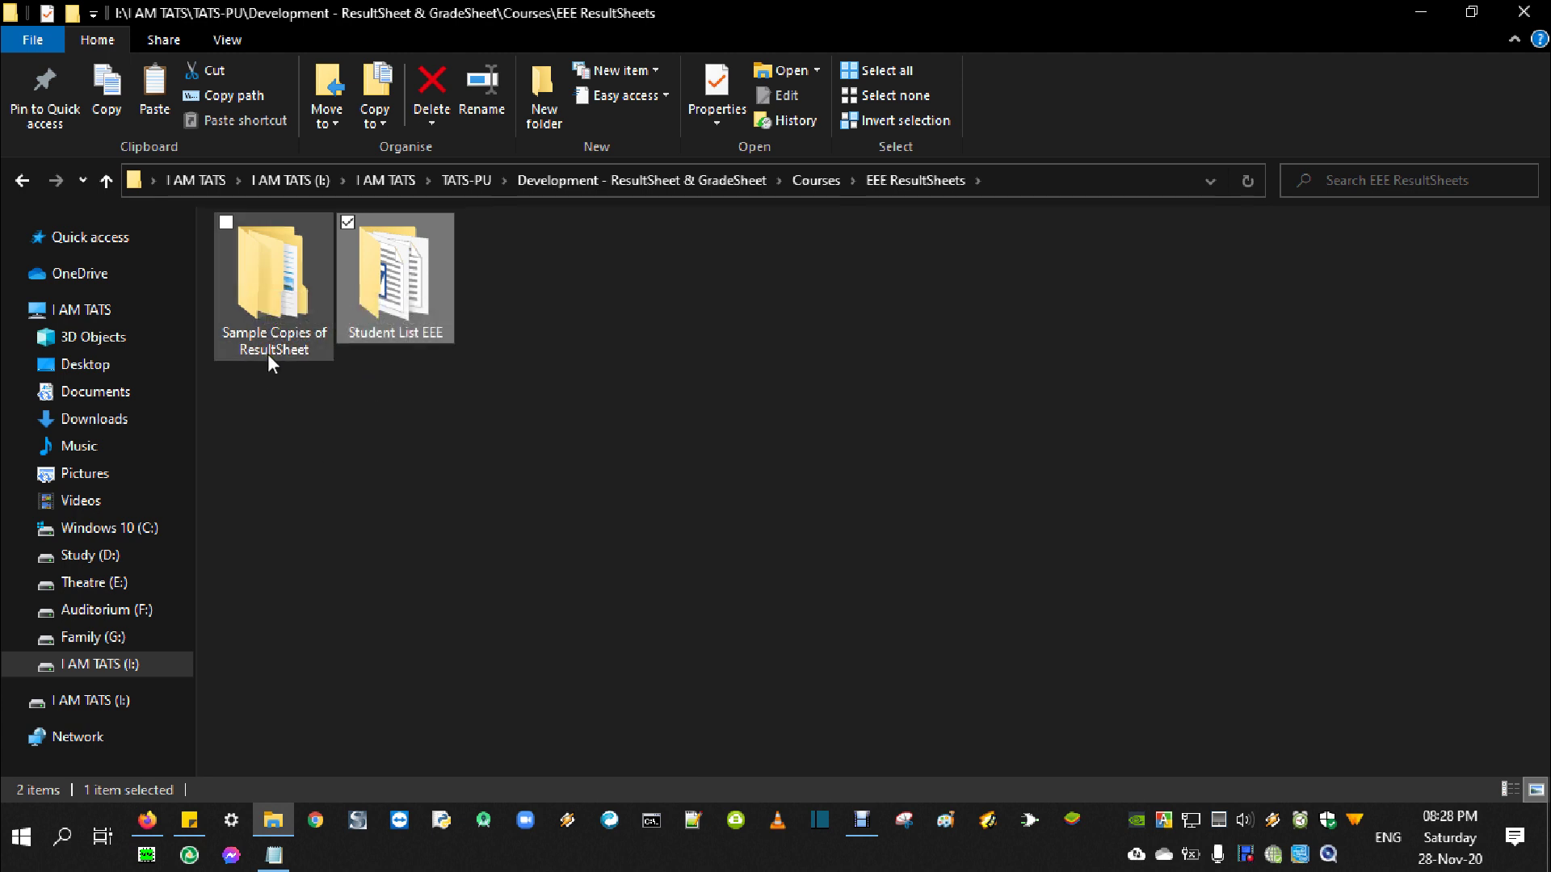
double_click(273, 297)
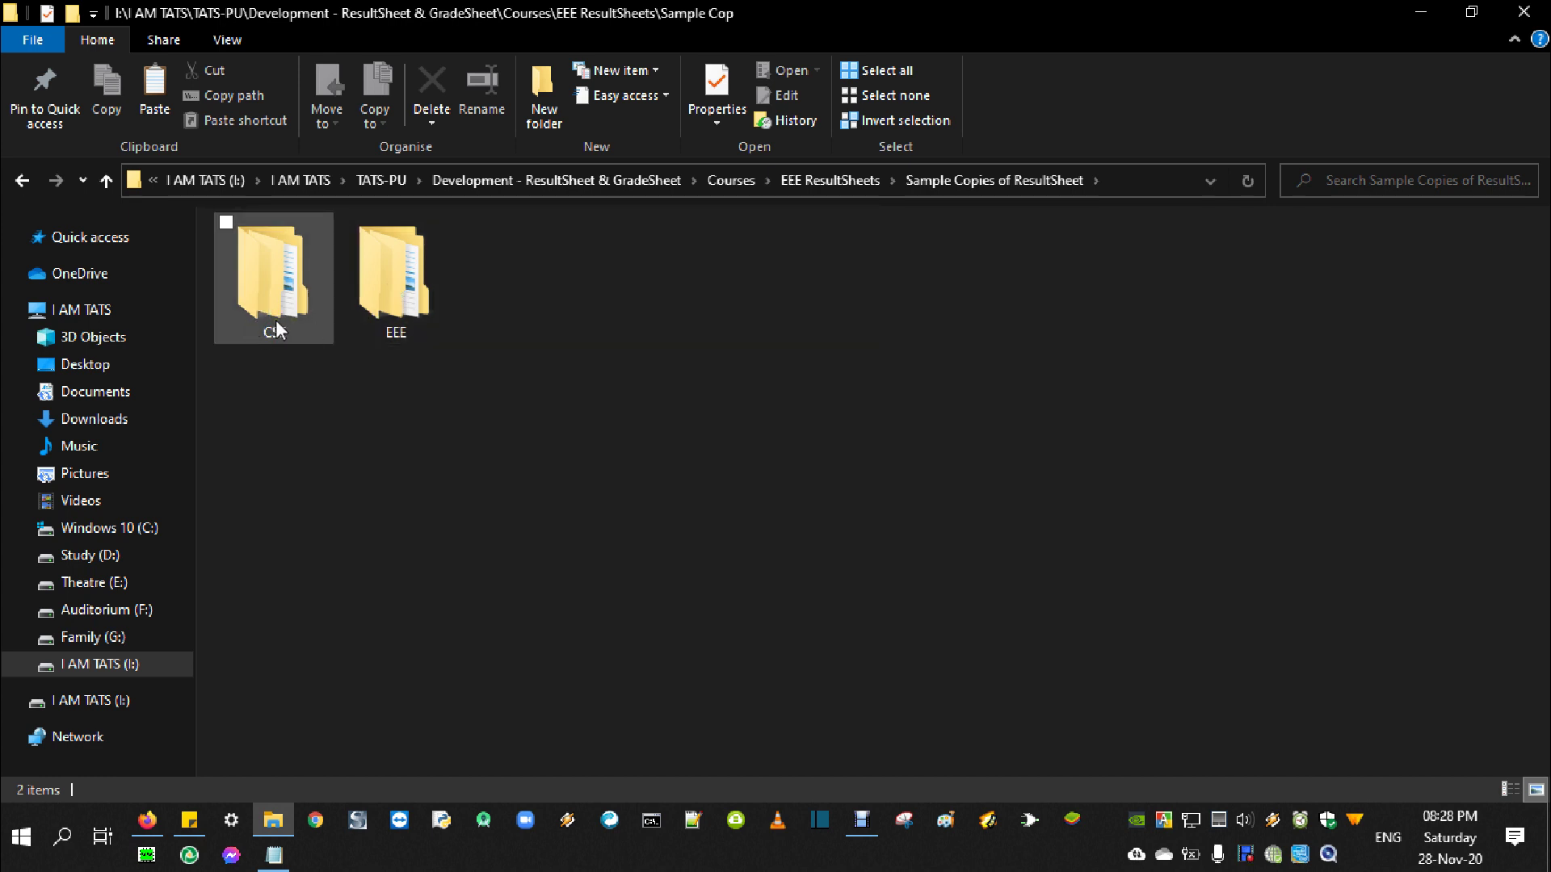
double_click(404, 295)
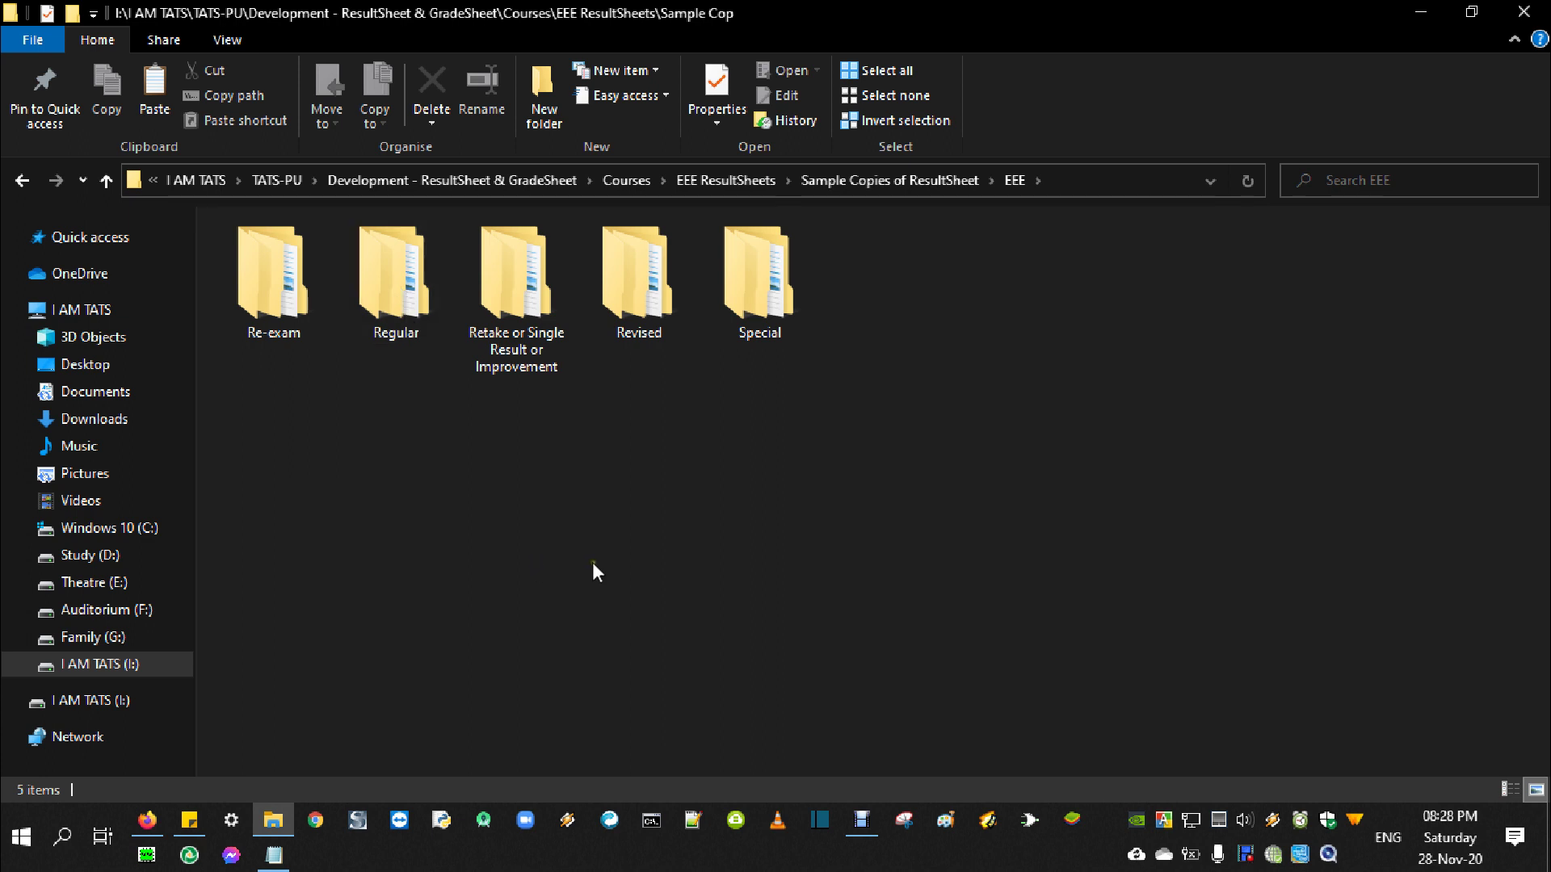
drag(249, 401, 863, 278)
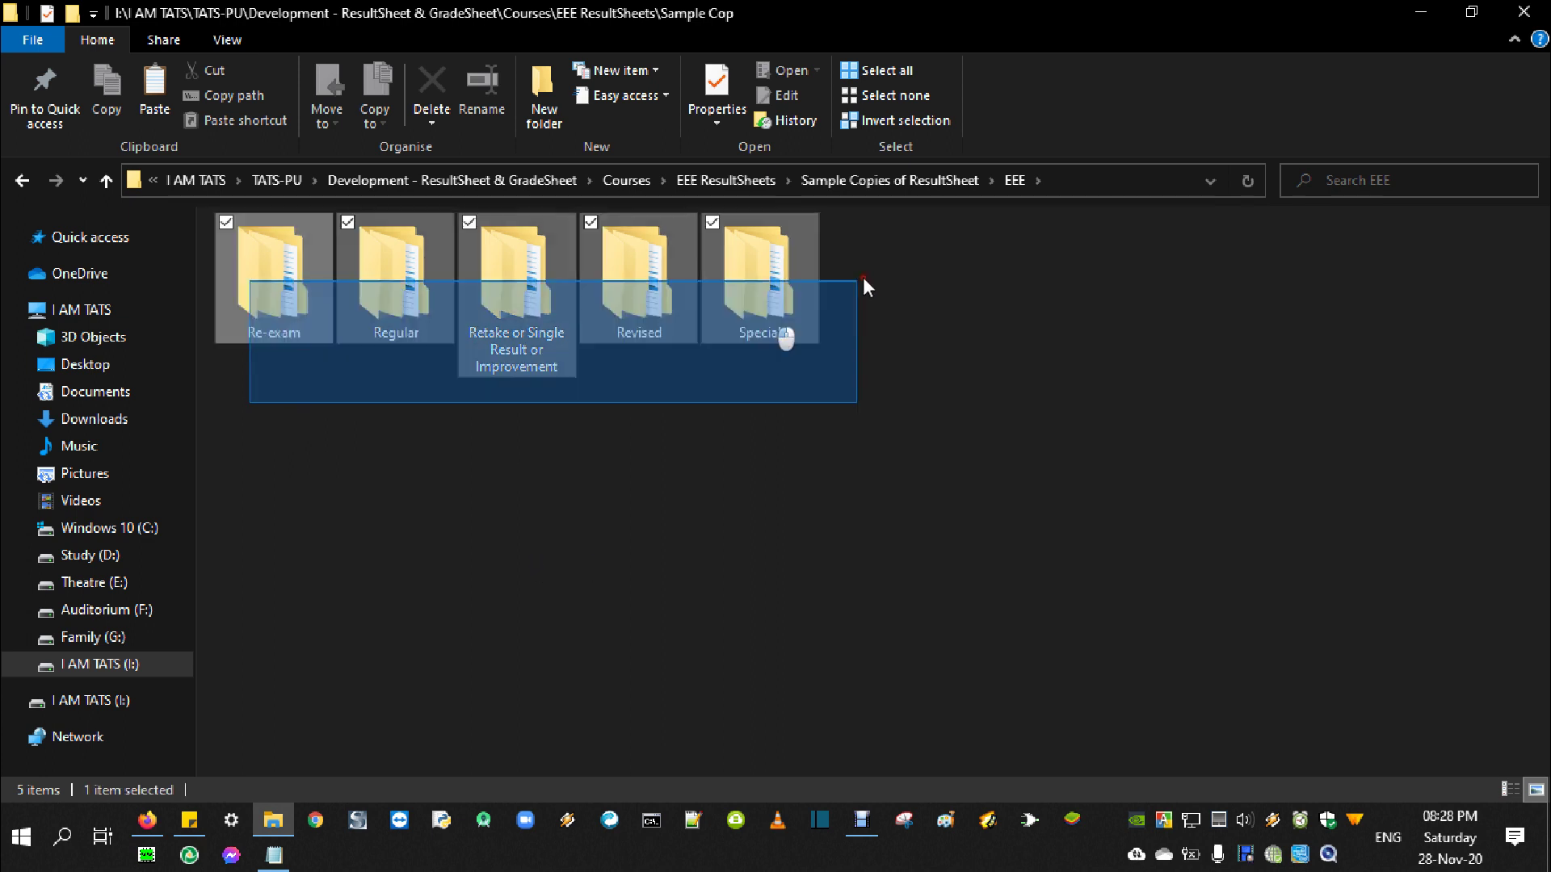
click(465, 480)
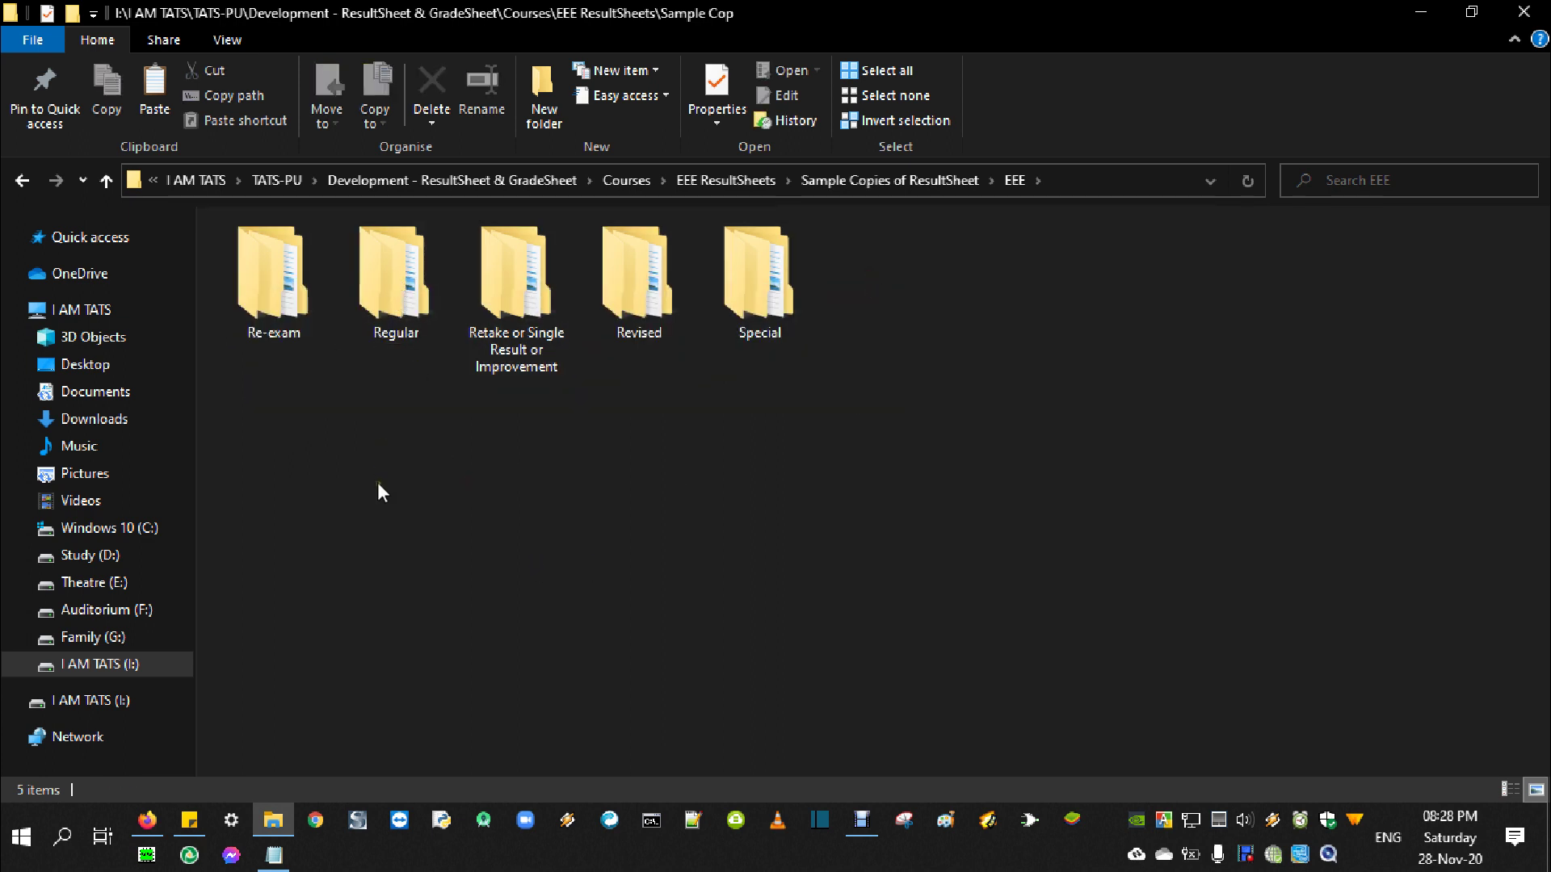
drag(227, 395, 862, 355)
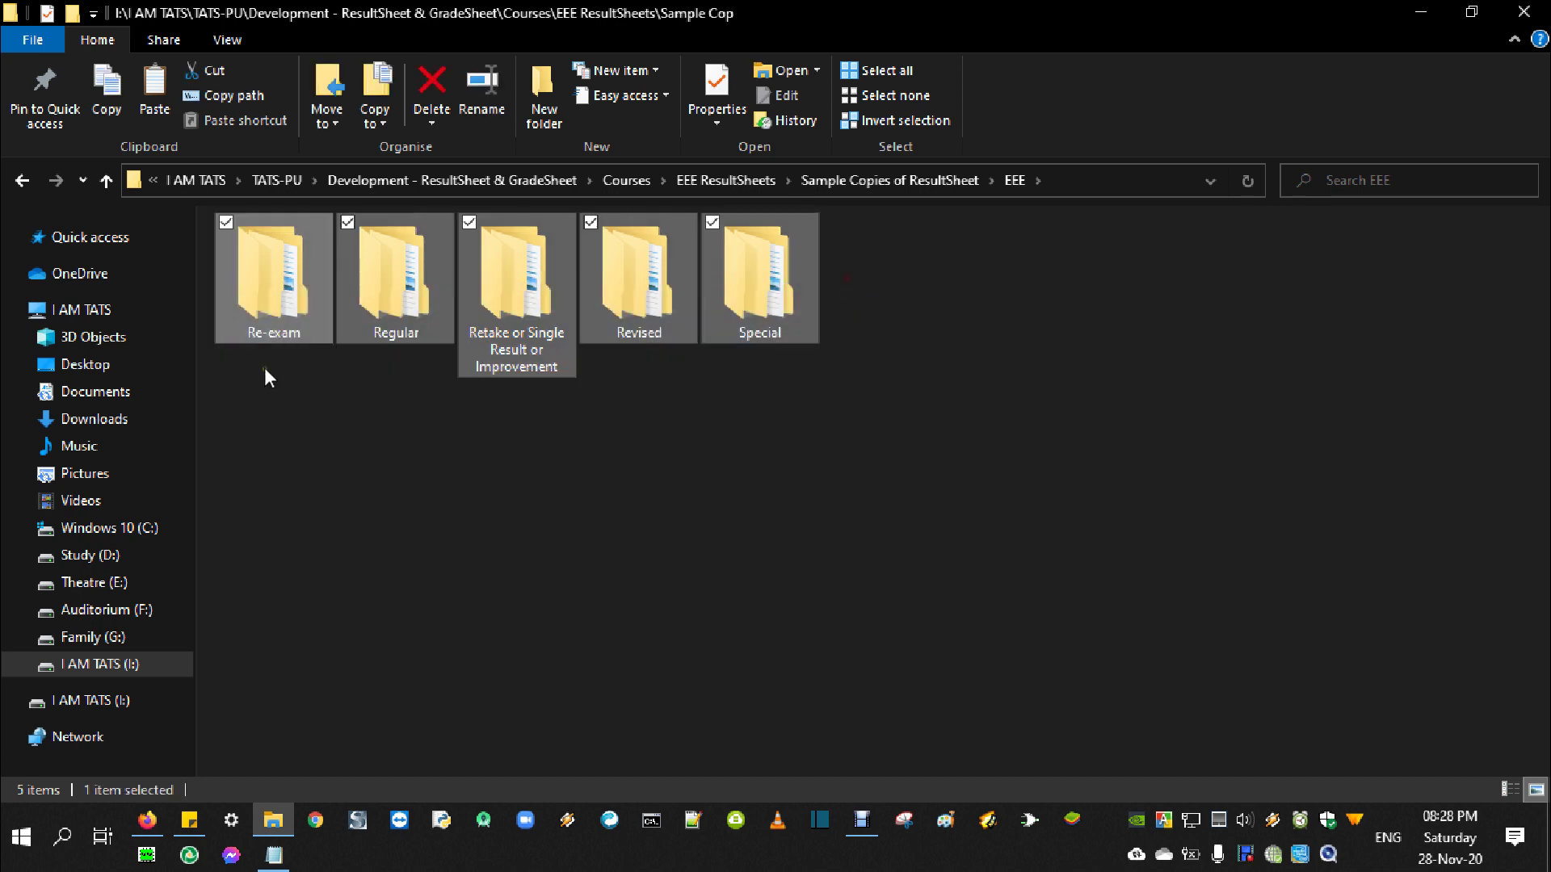
click(585, 464)
Highlight the Regular Students ResultSheets line in resultsheets.txt, then select the Regular folder in File Explorer
click(274, 855)
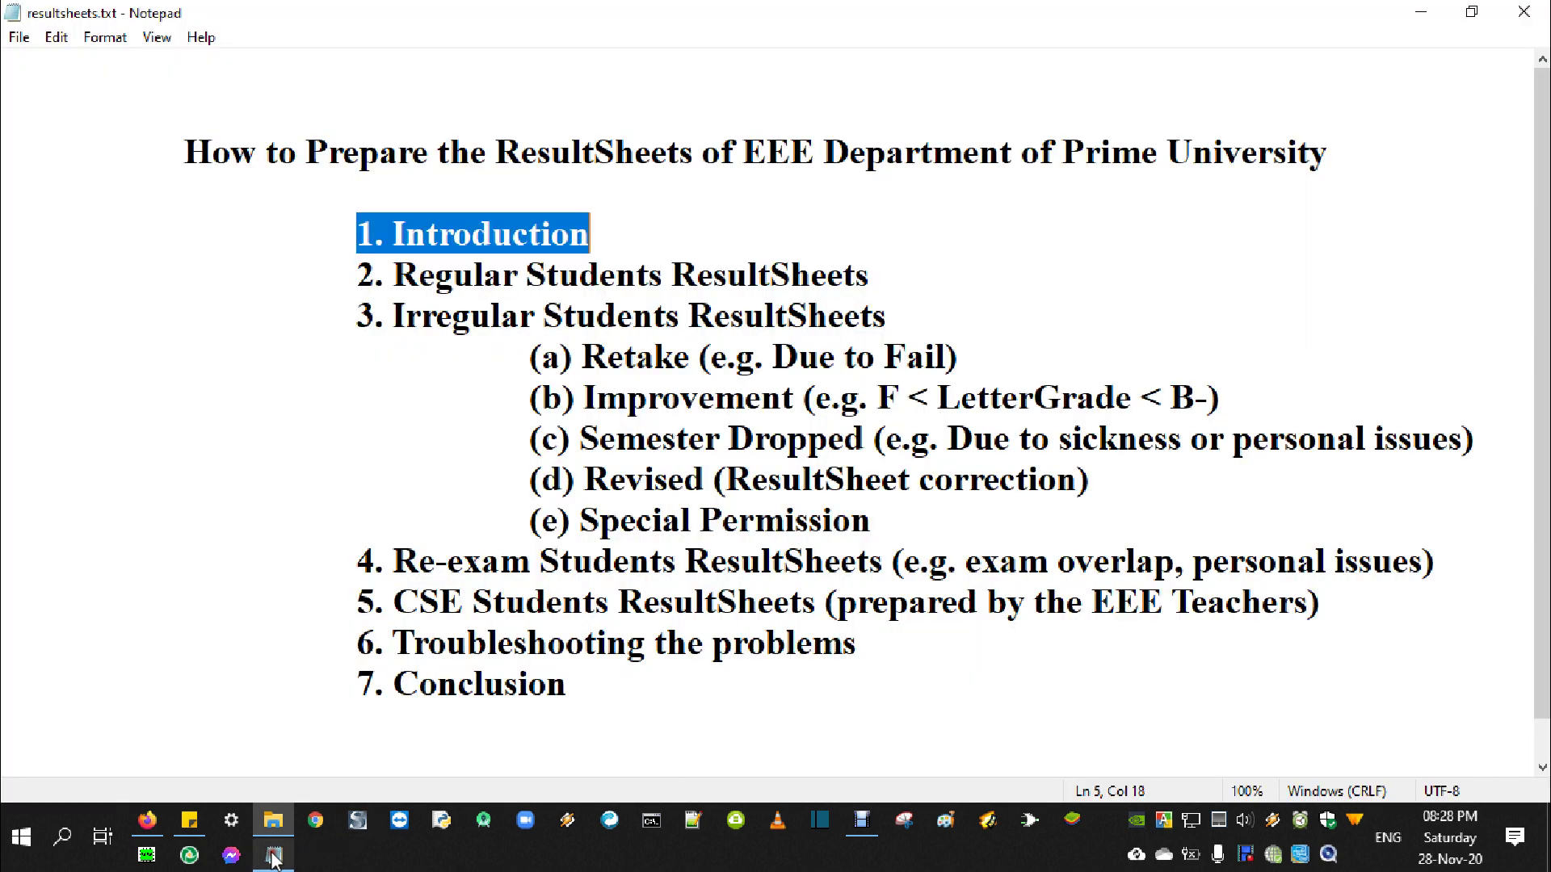
drag(357, 274, 872, 272)
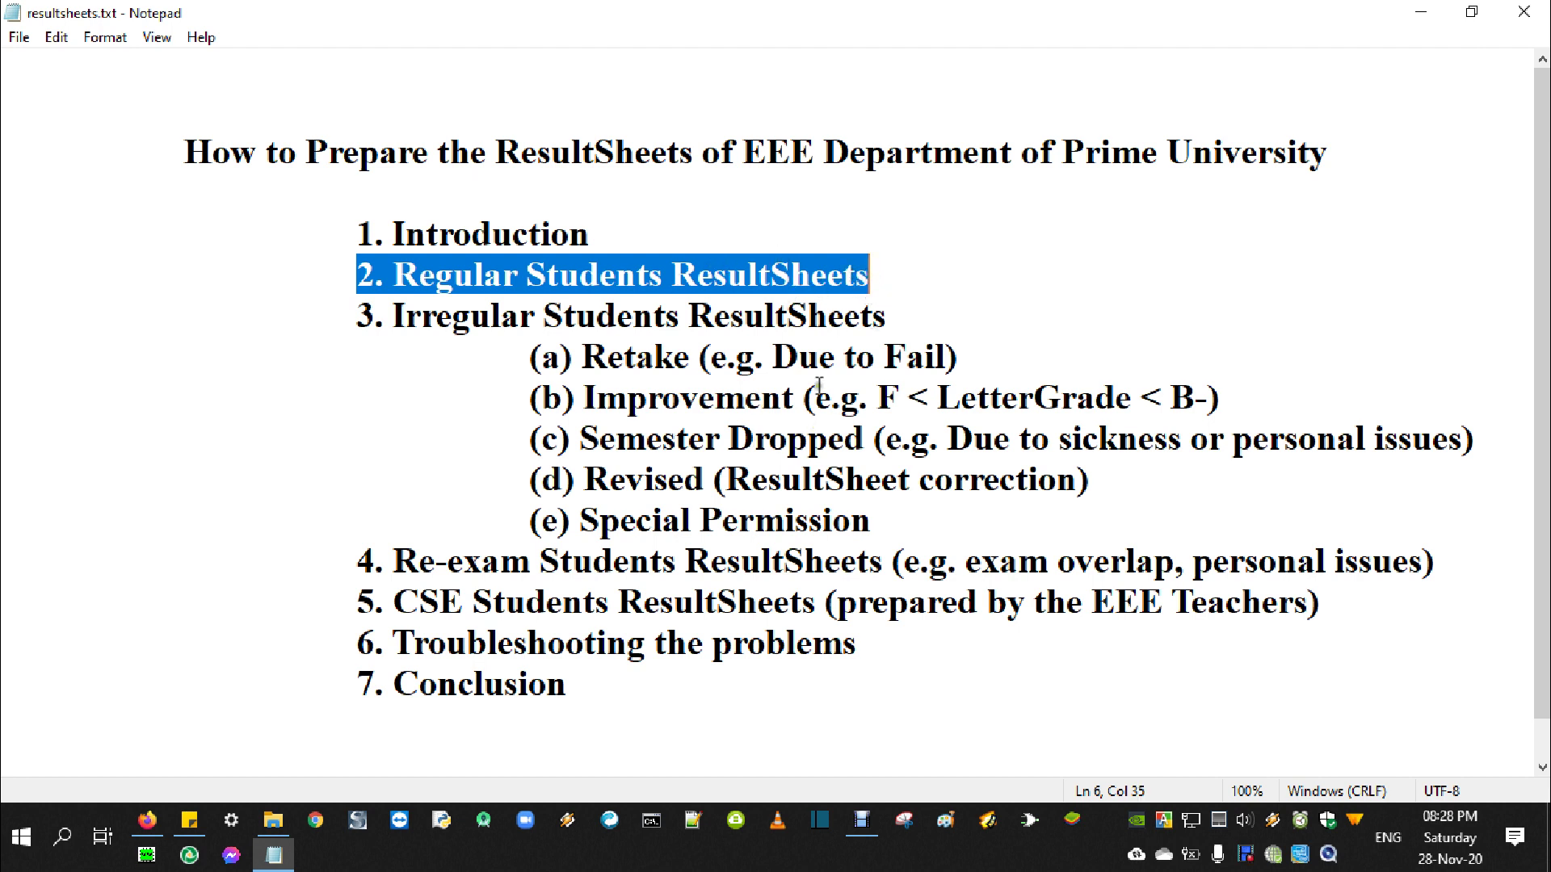
click(285, 817)
click(410, 297)
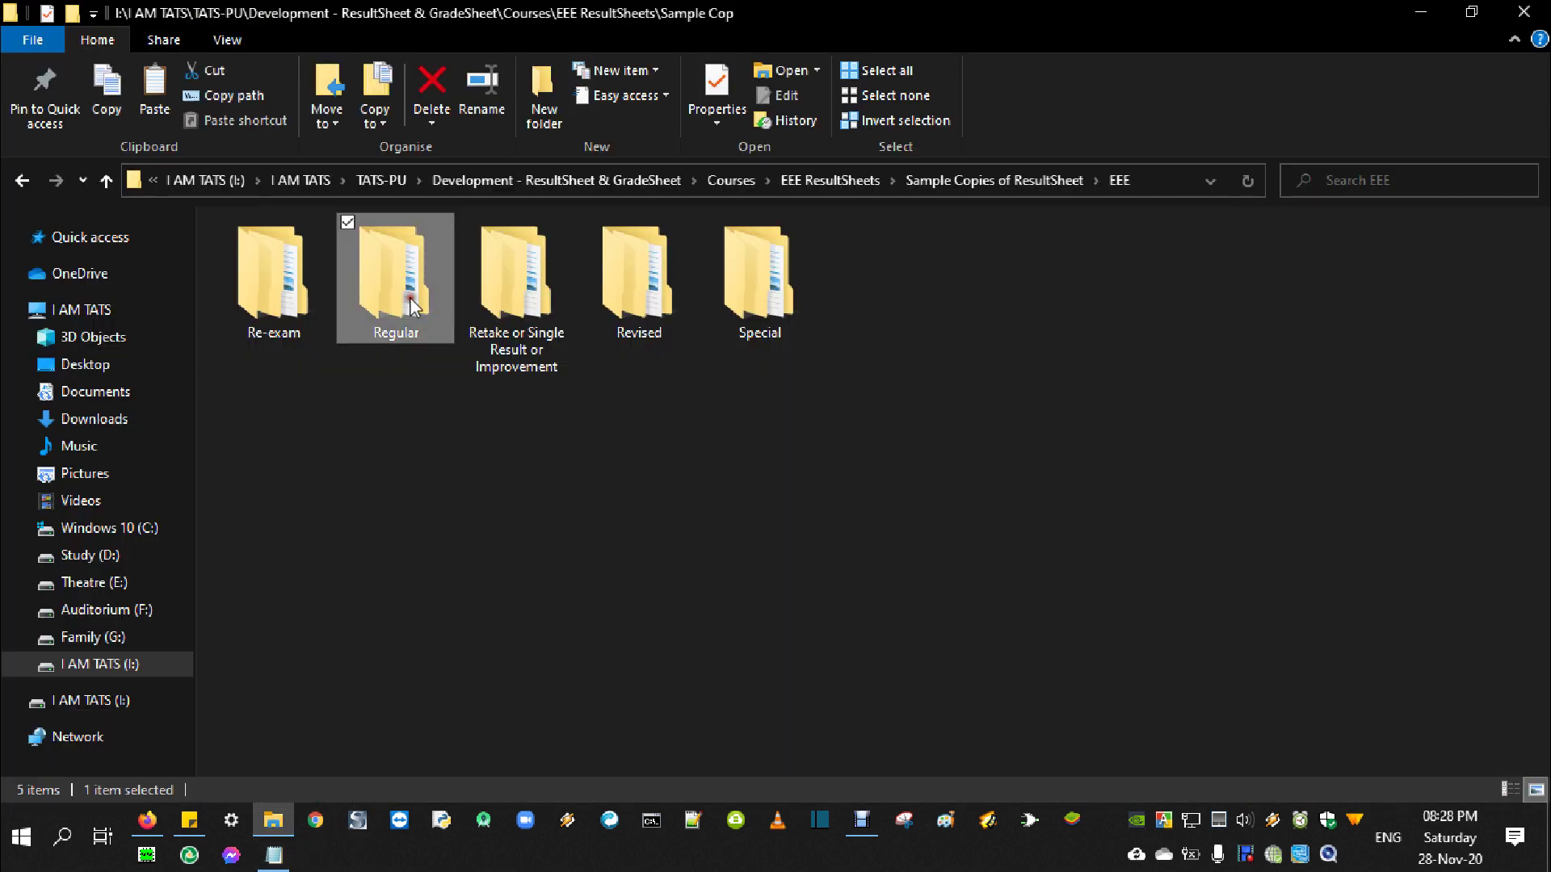
Go into Regular > 47th (Group-A) Evening and open ResultSheet.xlsx
double_click(409, 298)
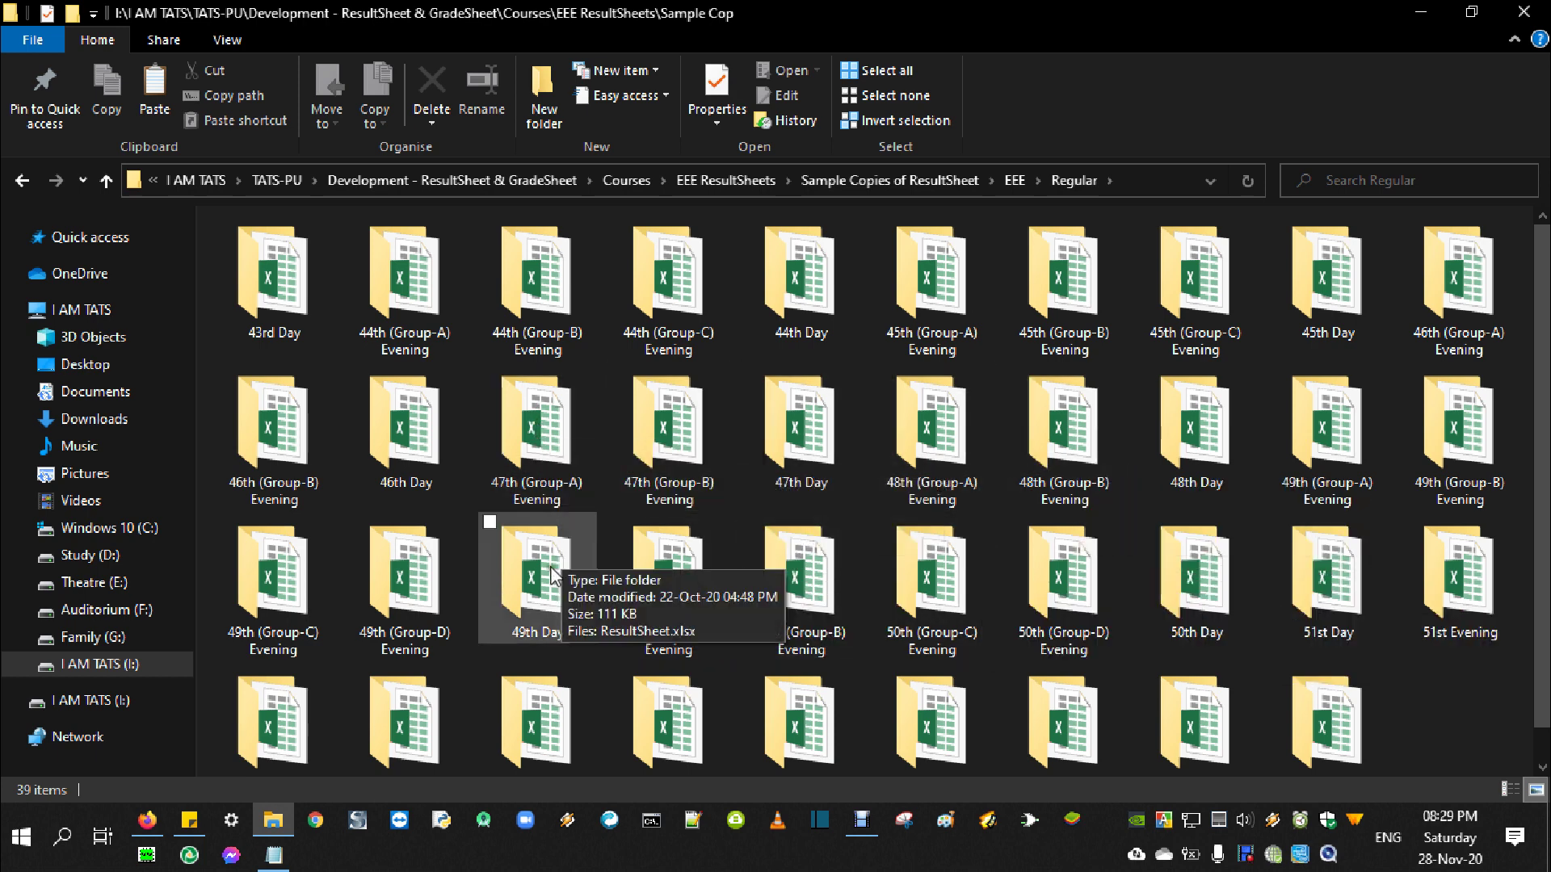
double_click(547, 467)
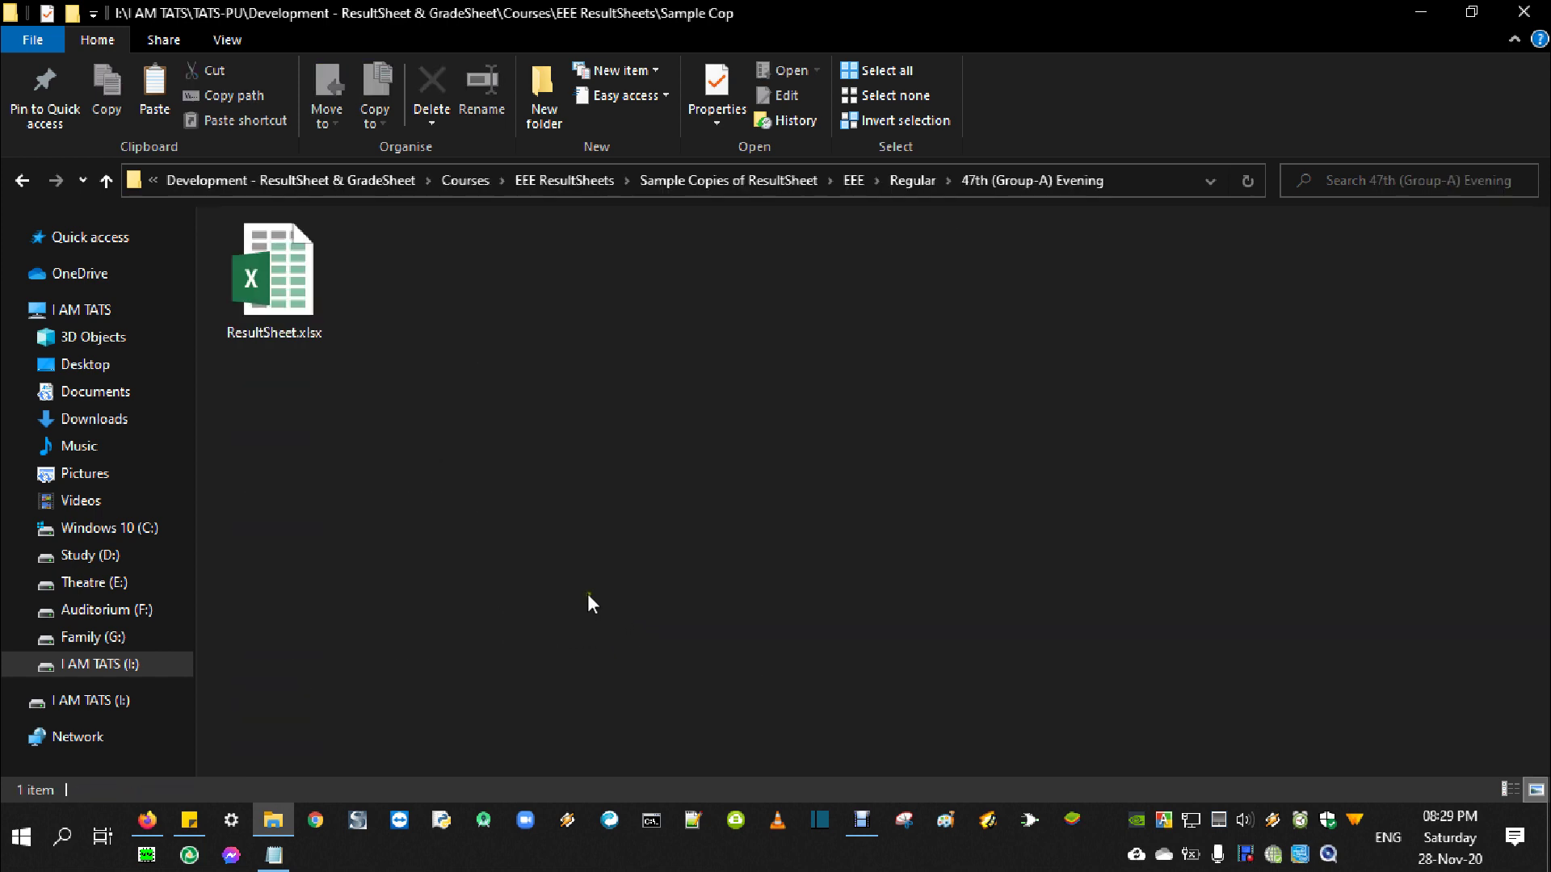
click(272, 281)
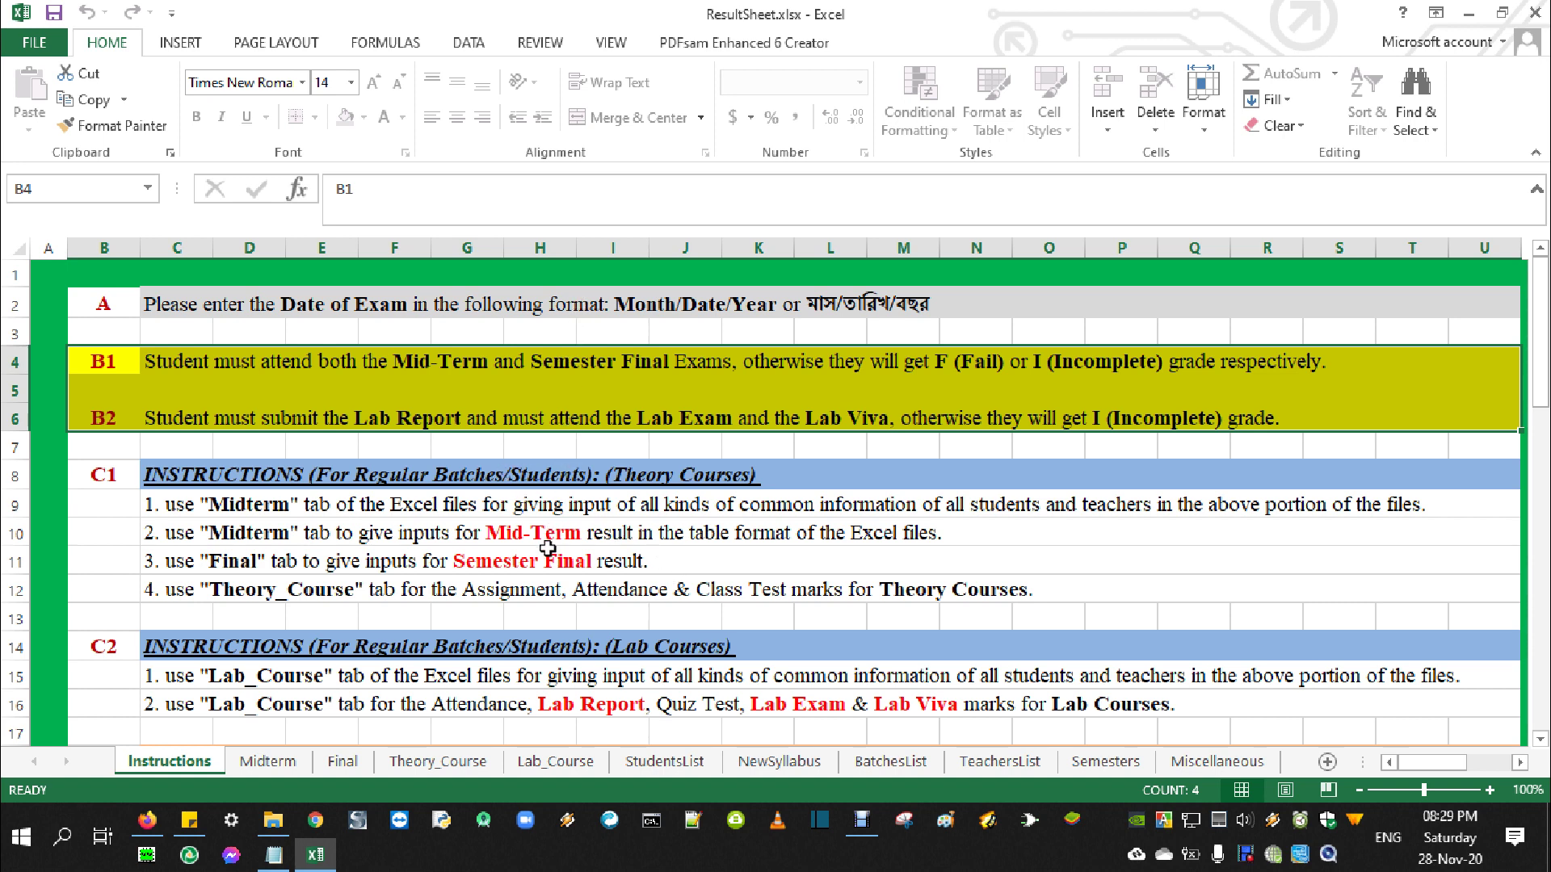
Scroll the Instructions sheet down to the E2 block and back up to rules B1 and B2
scroll(721, 531, down, 4)
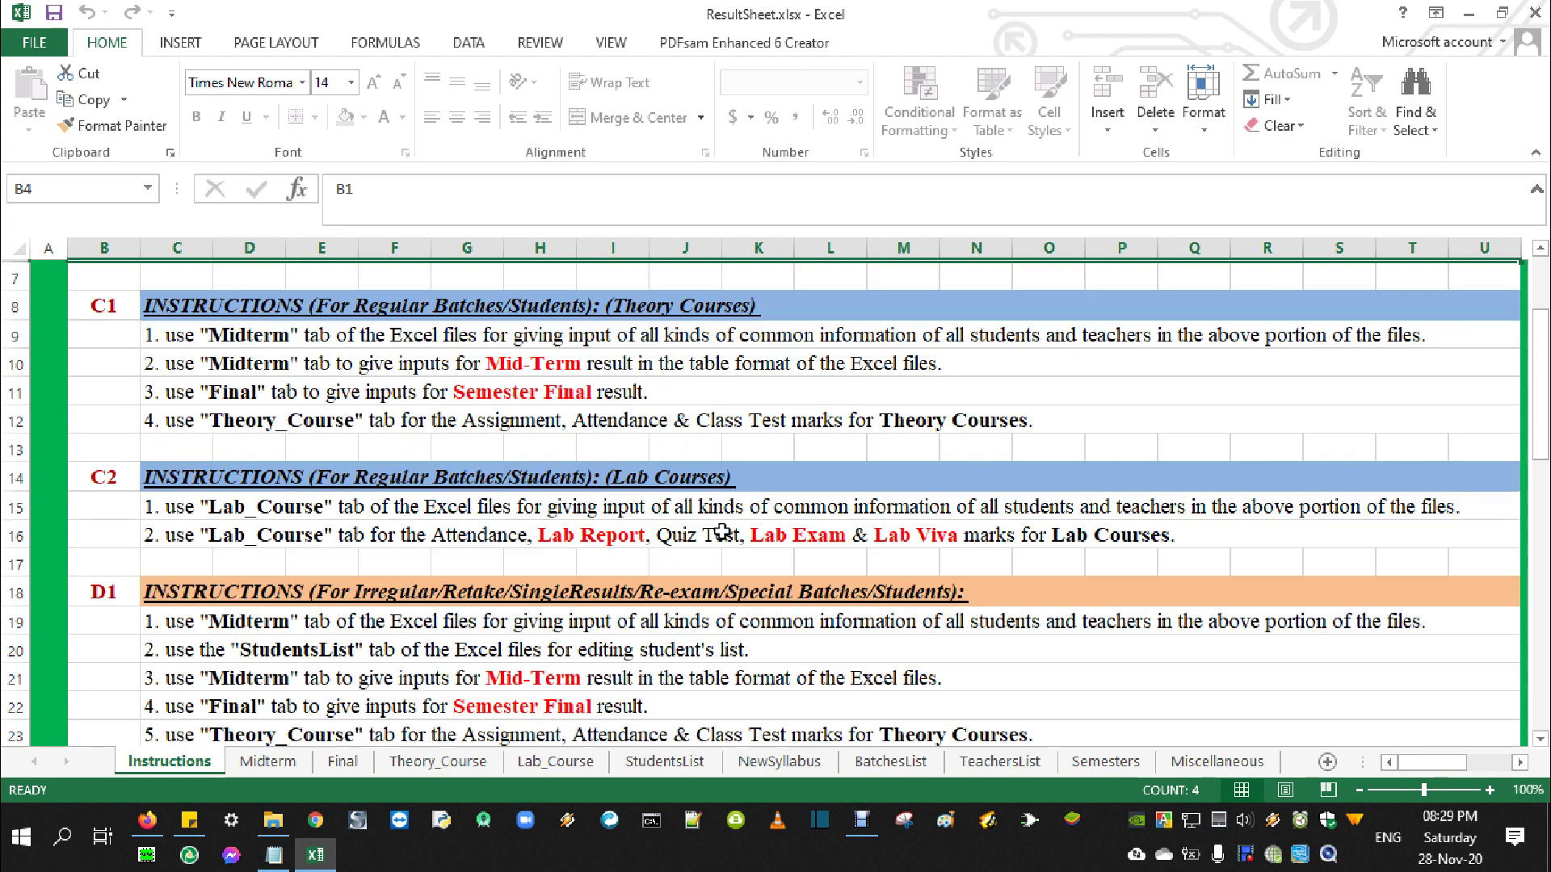
scroll(721, 531, down, 2)
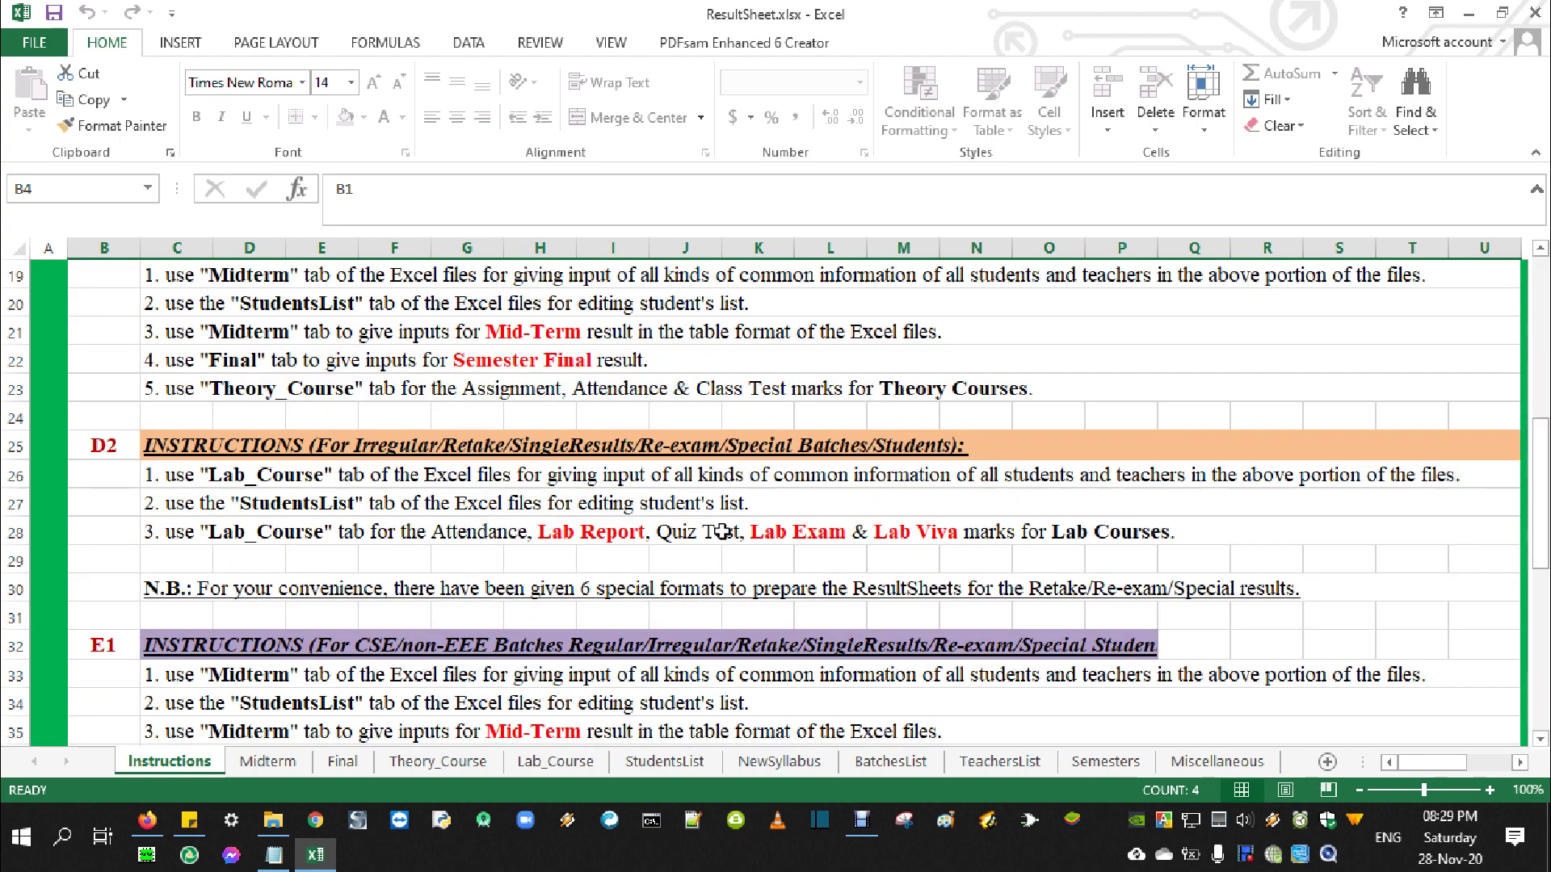
scroll(722, 531, down, 4)
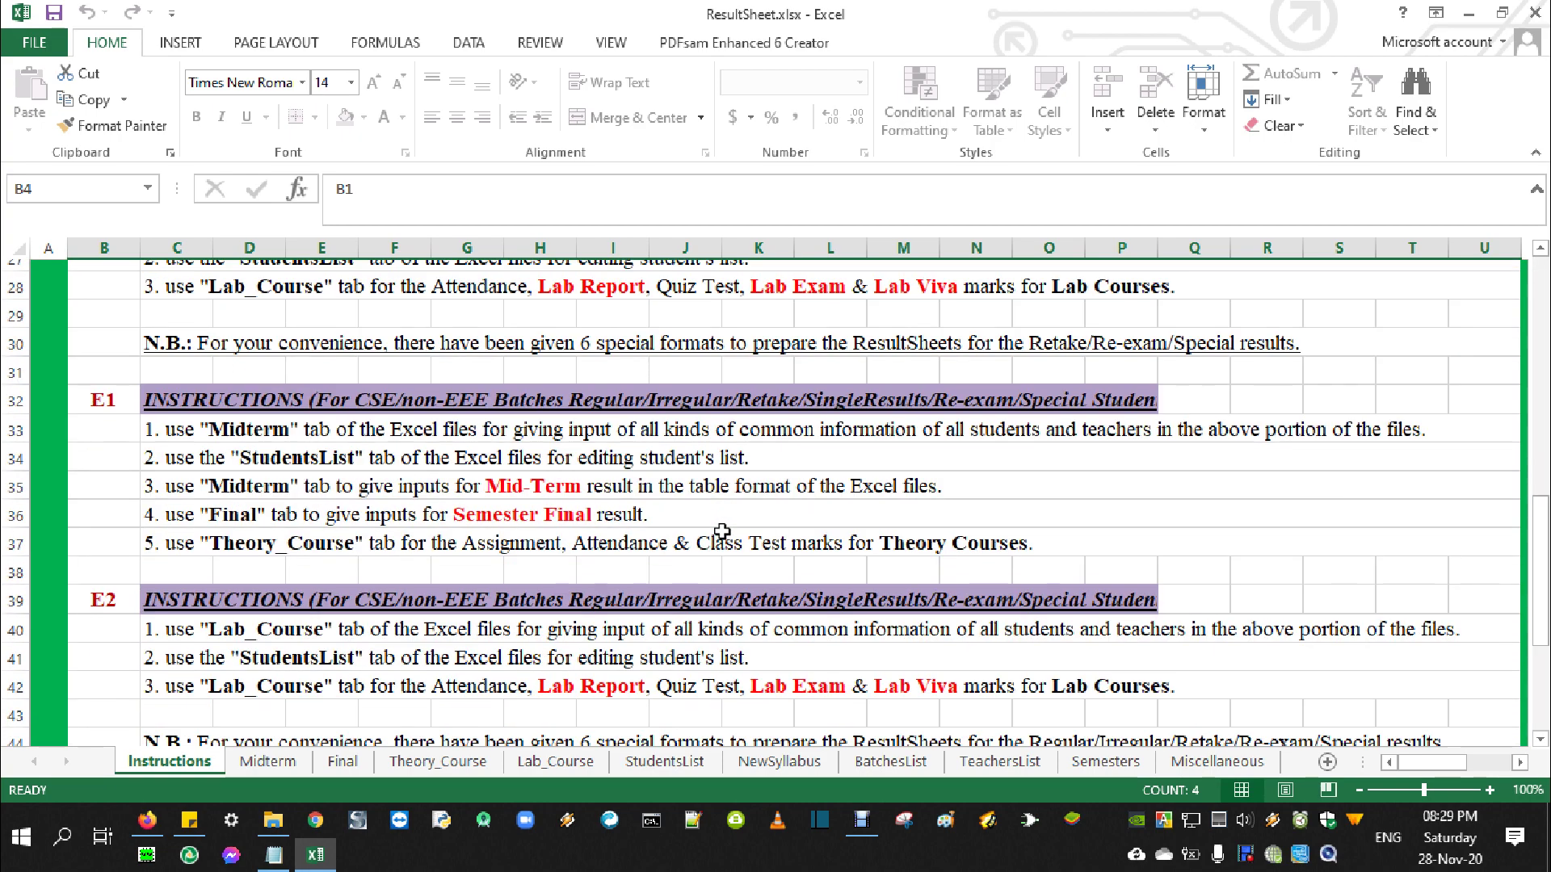
scroll(721, 532, up, 10)
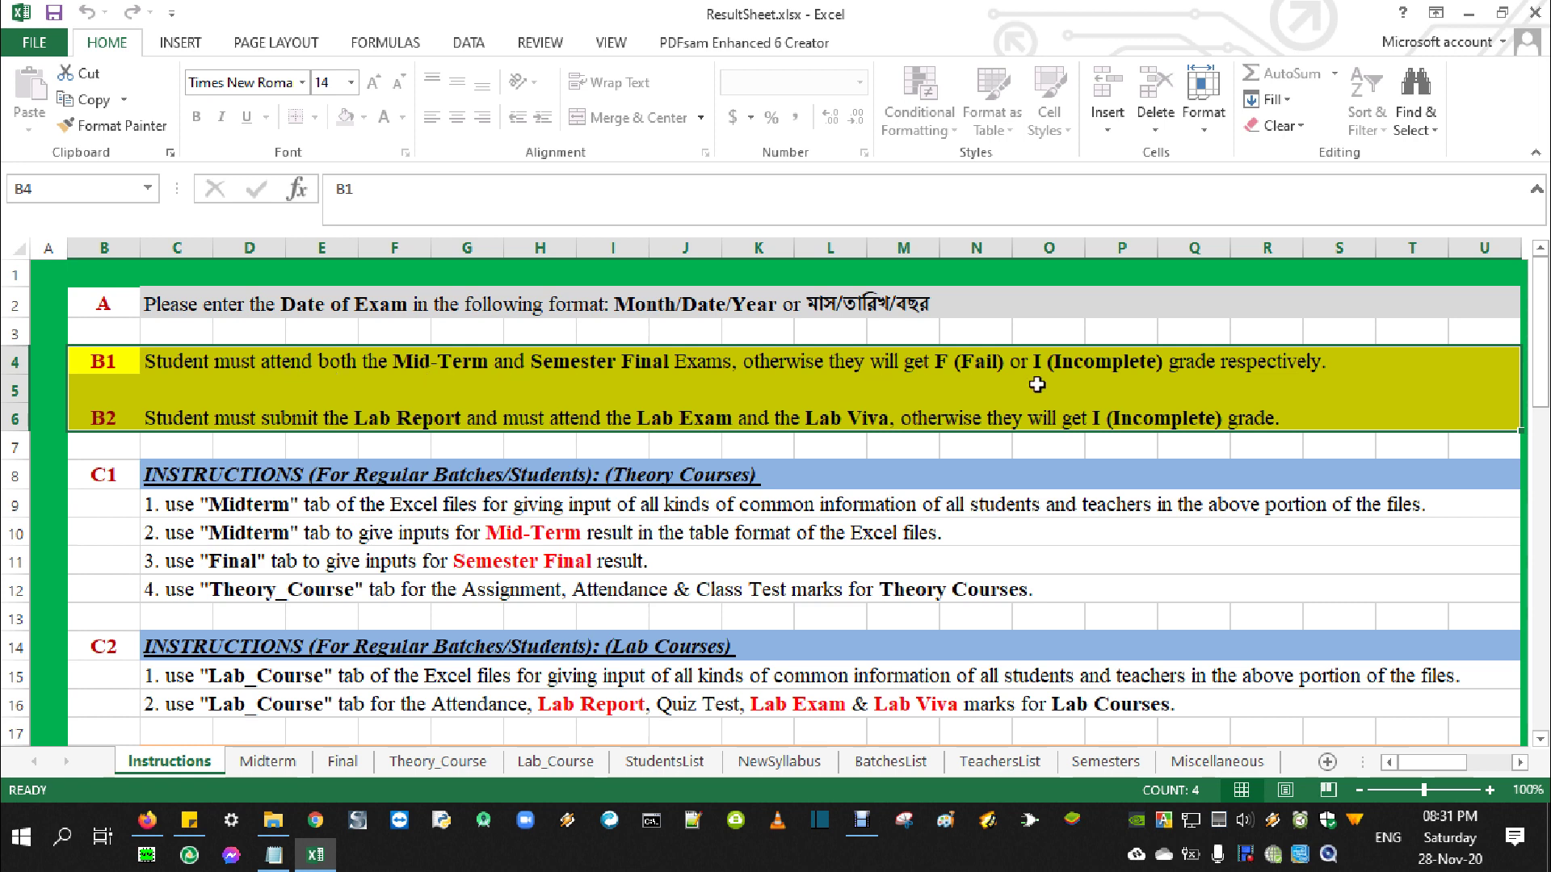
Switch to the Midterm sheet and select the Semester cell C7
click(265, 767)
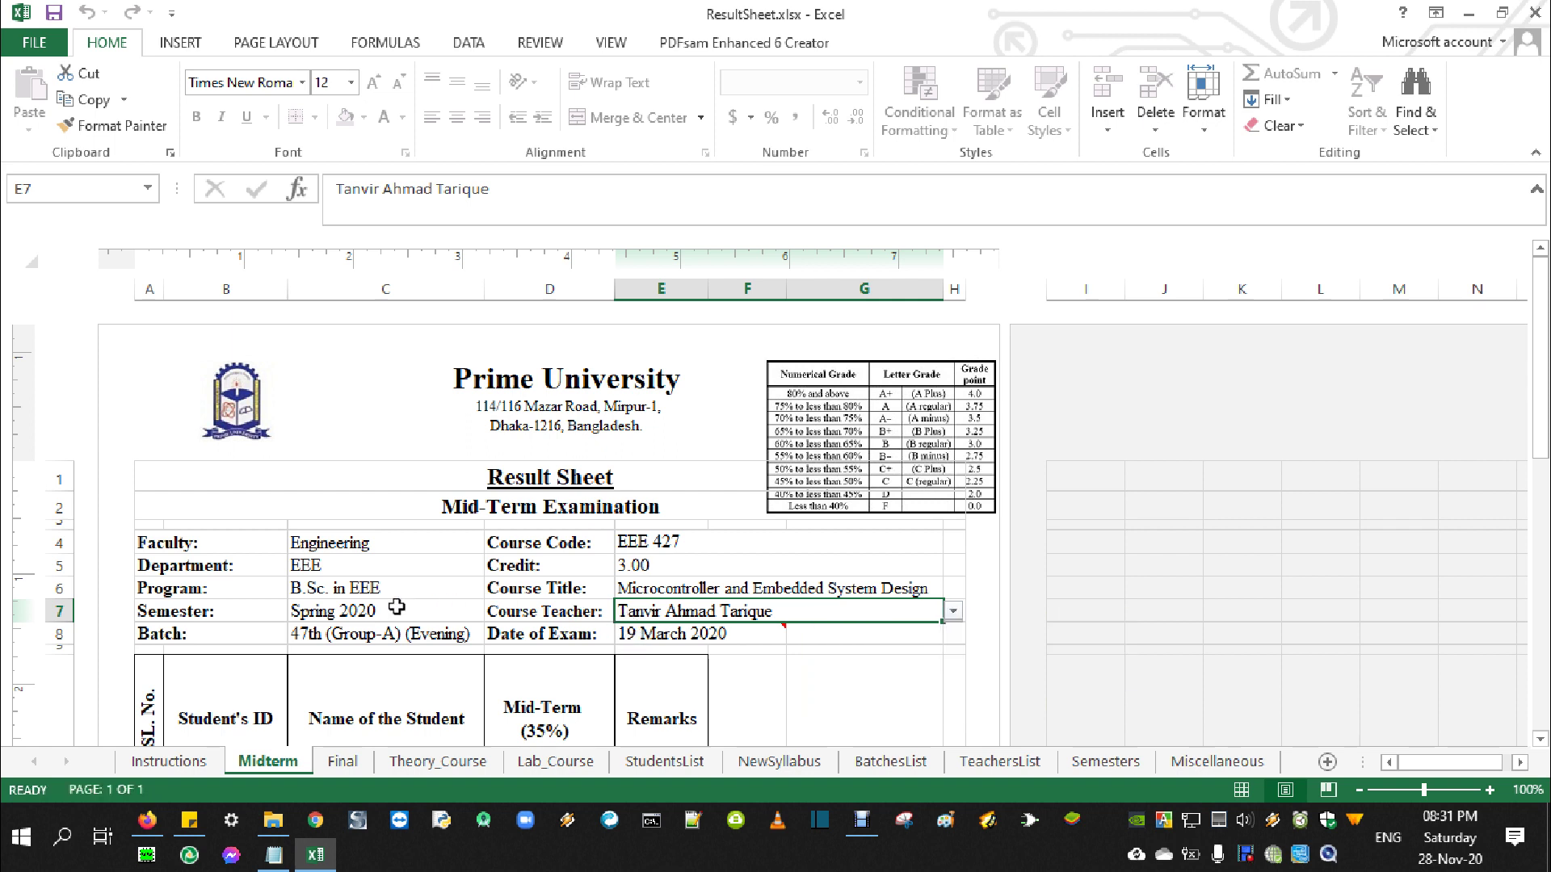
click(396, 607)
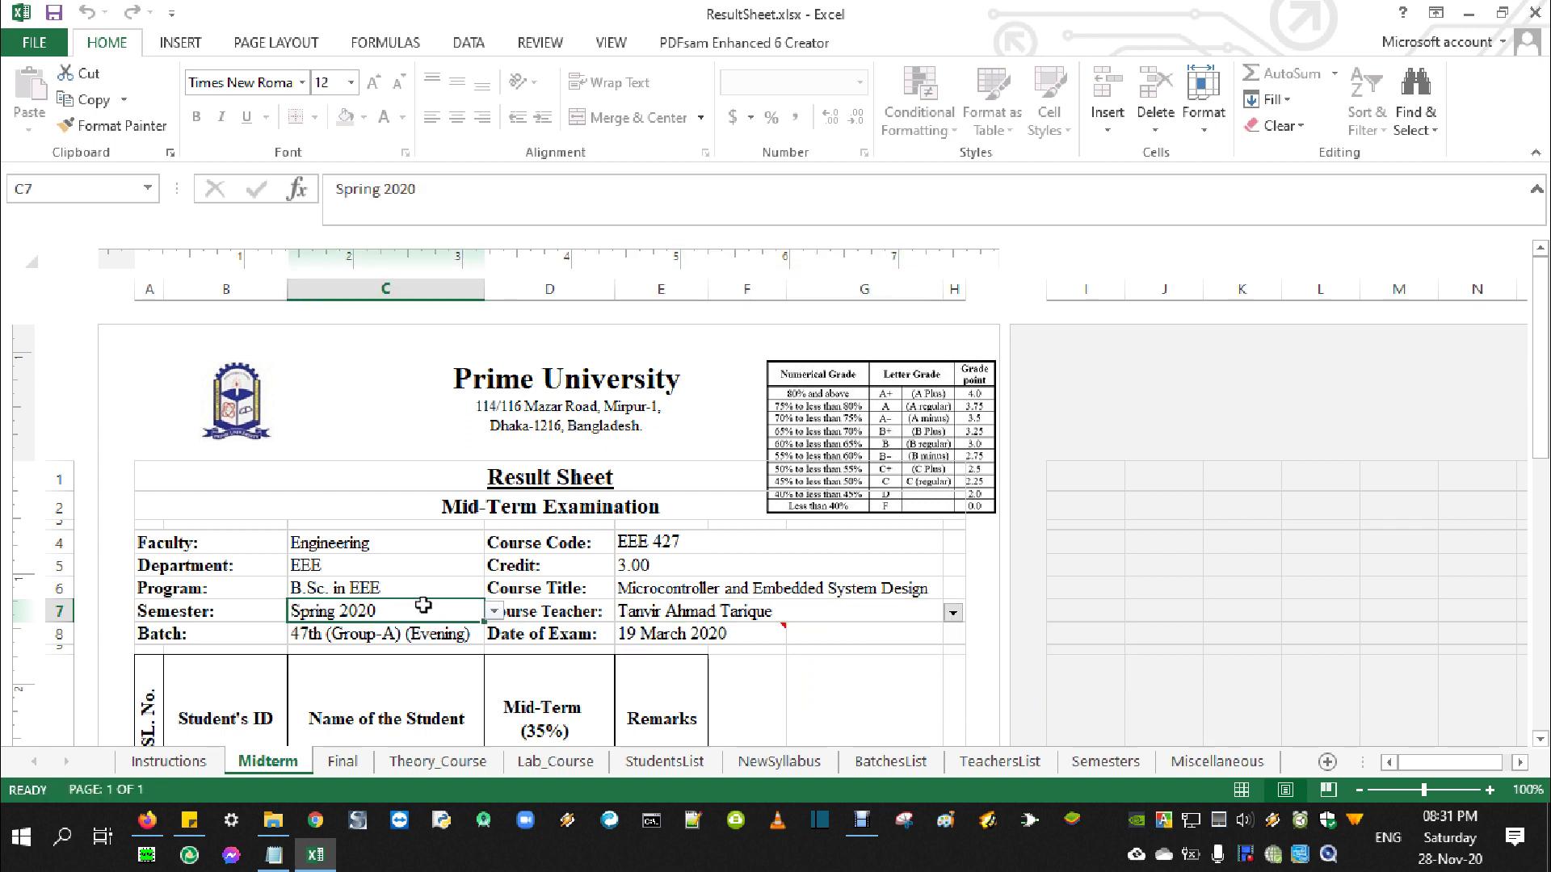
Set the semester in C7 to Fall 2030 by picking Fall 2020 and editing the year
click(496, 610)
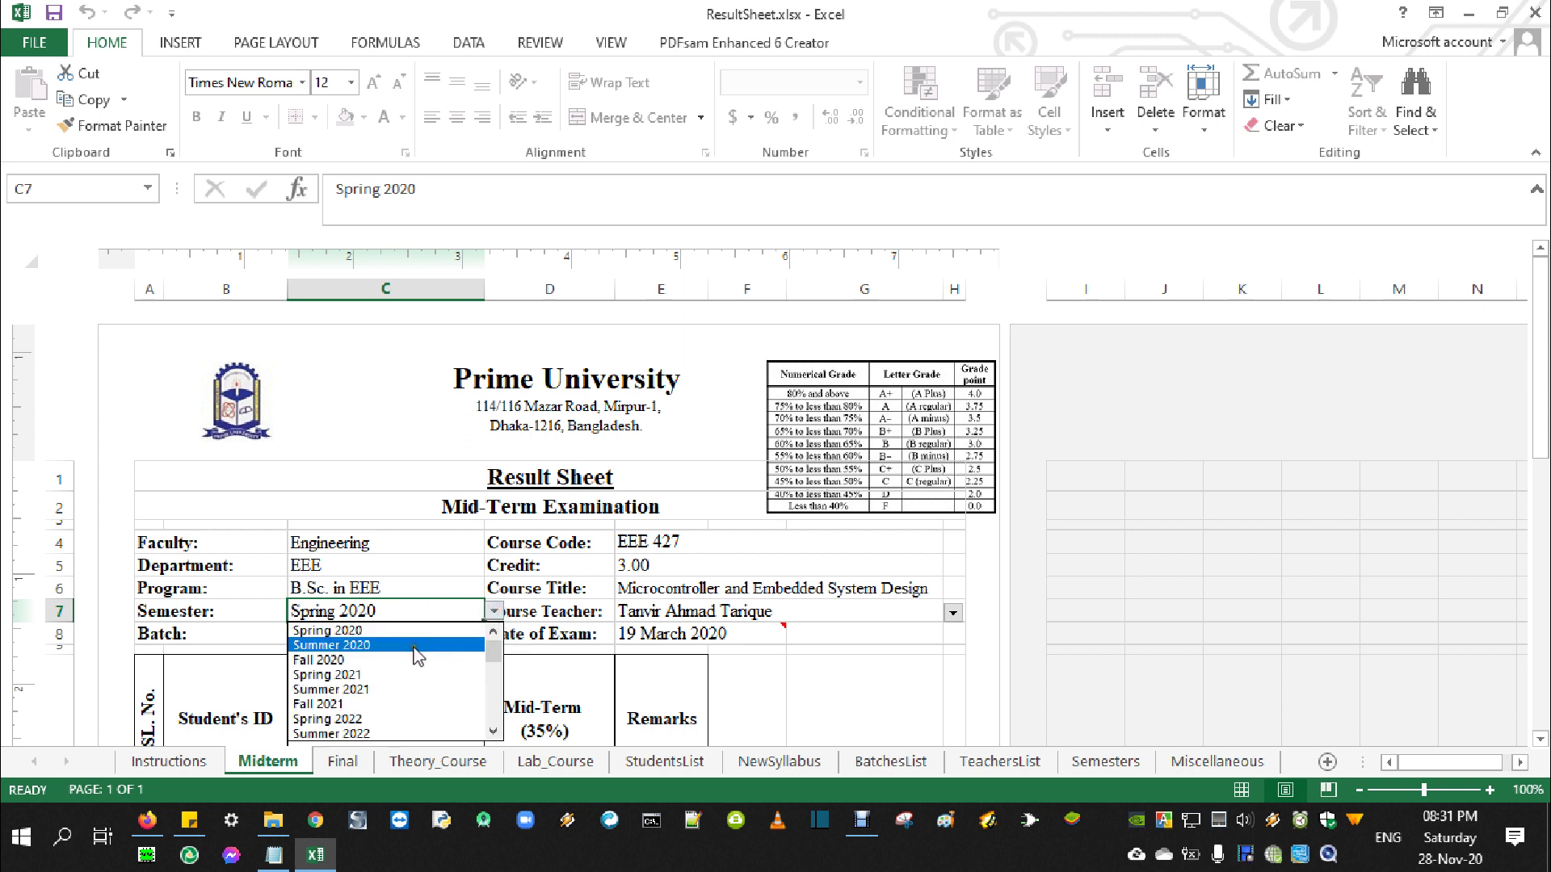
click(408, 659)
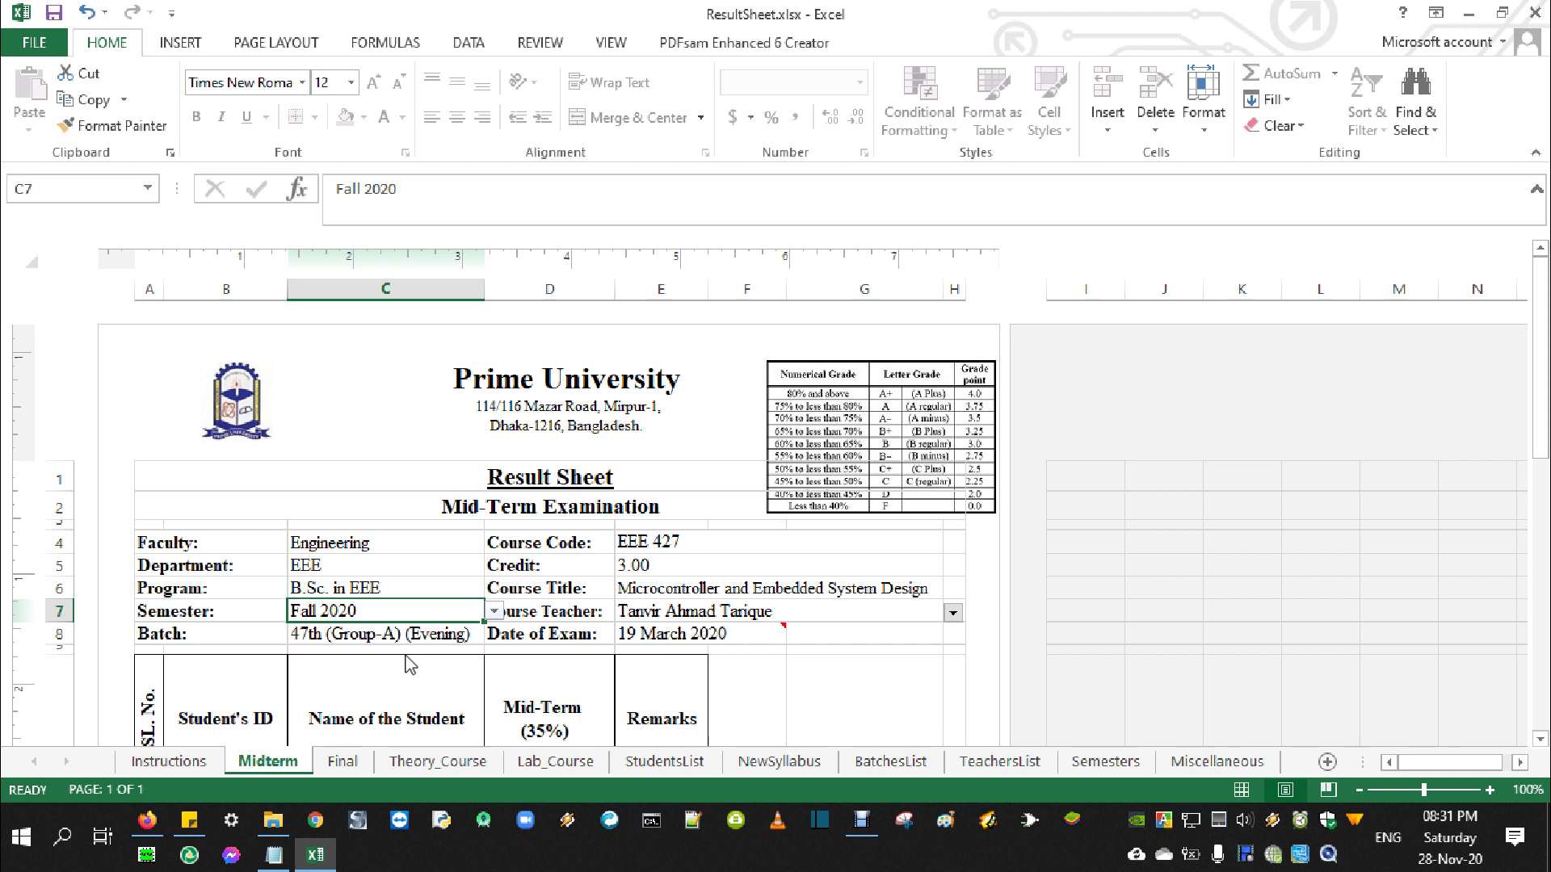
click(494, 612)
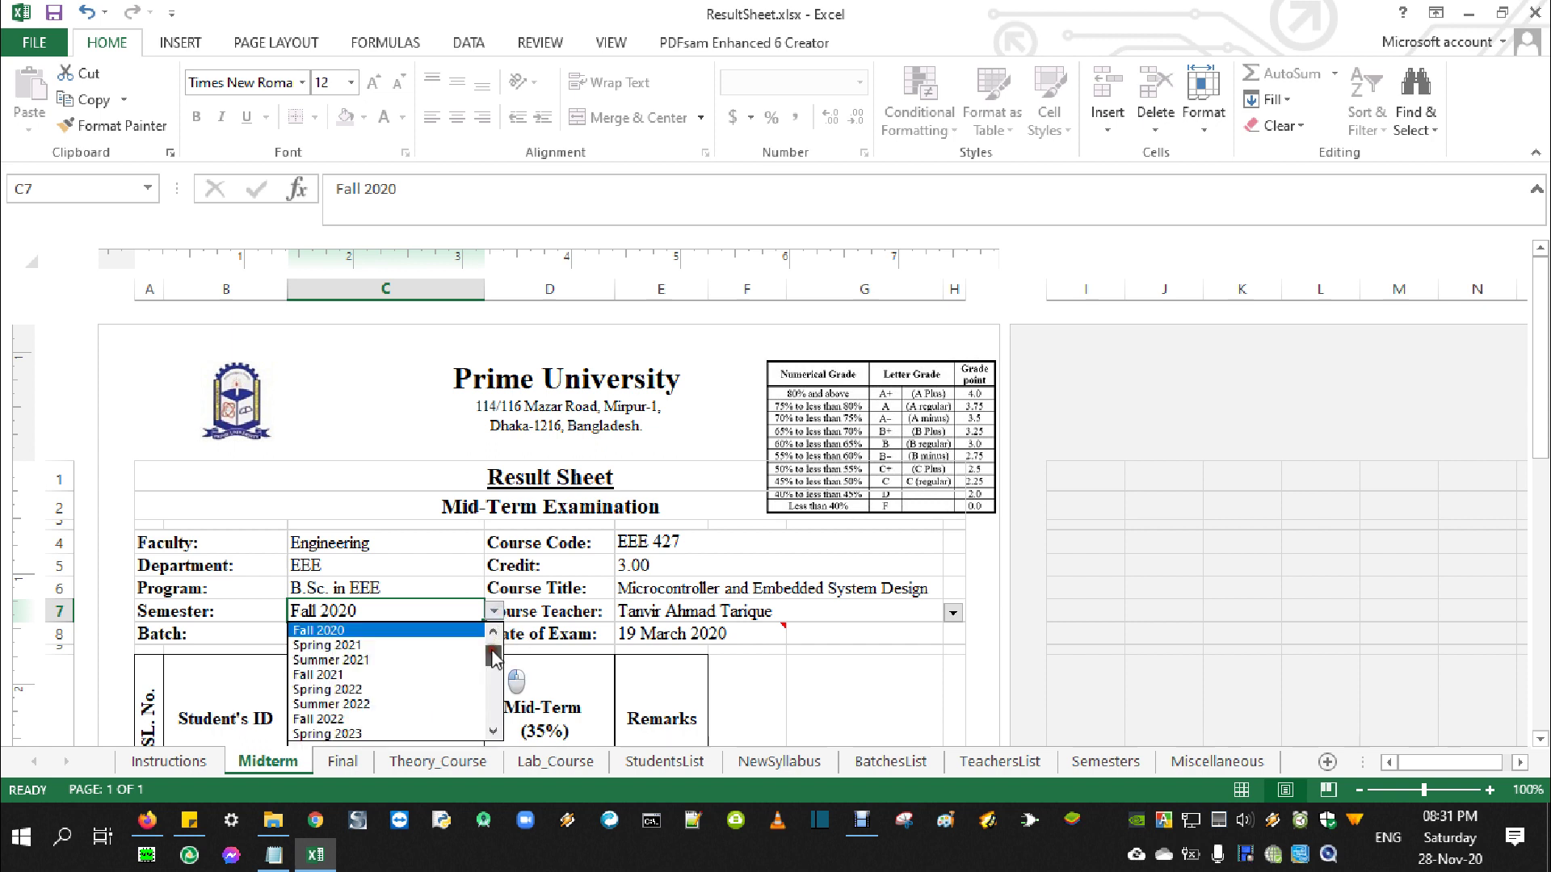
scroll(491, 731, down, 6)
scroll(452, 679, up, 7)
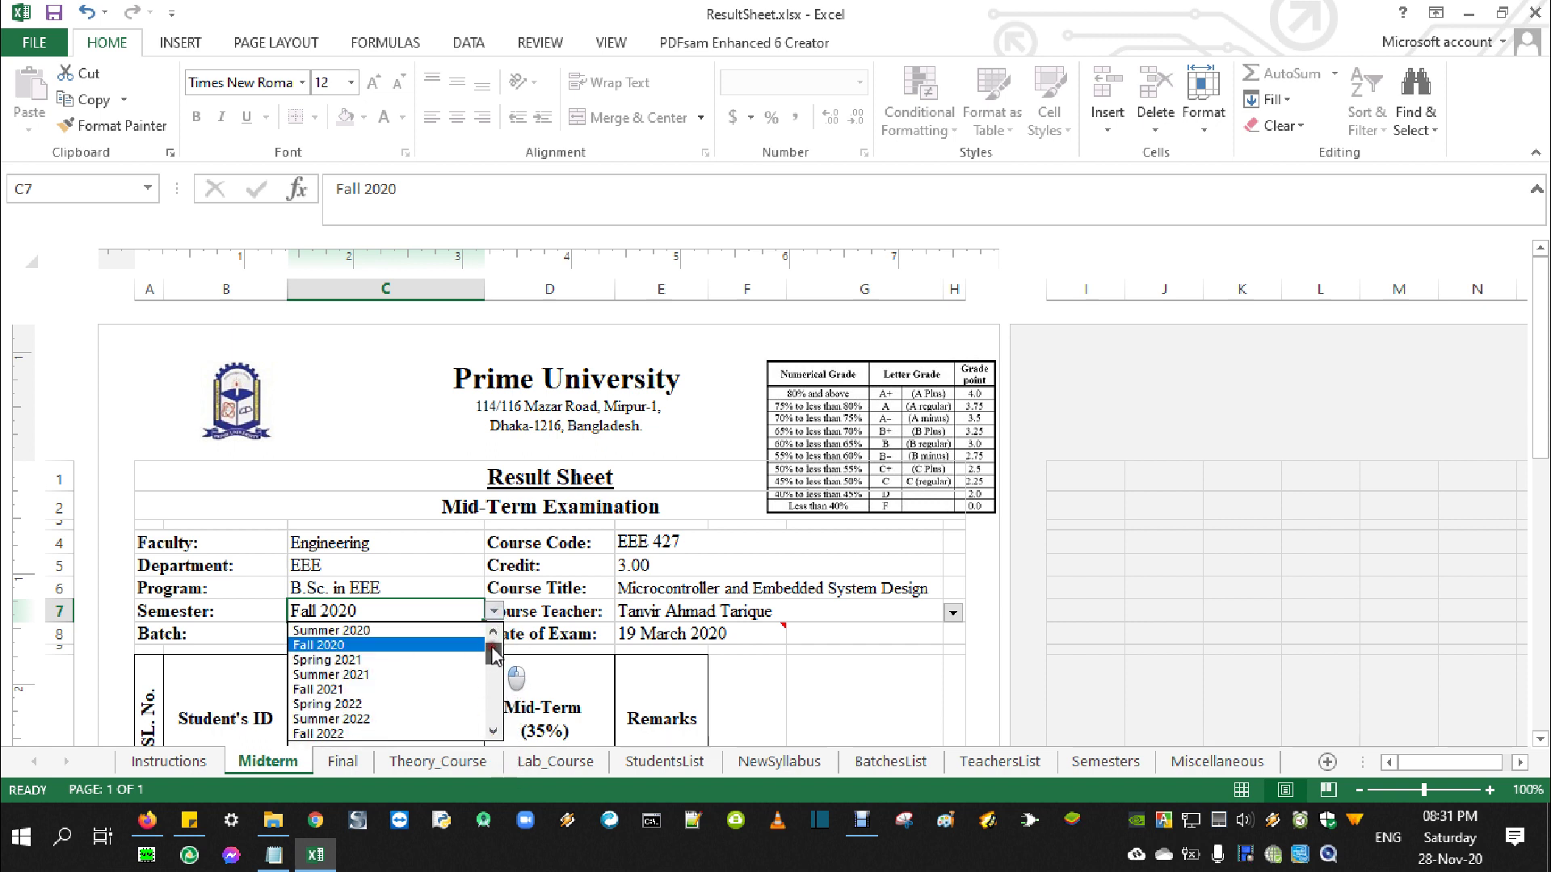
click(406, 617)
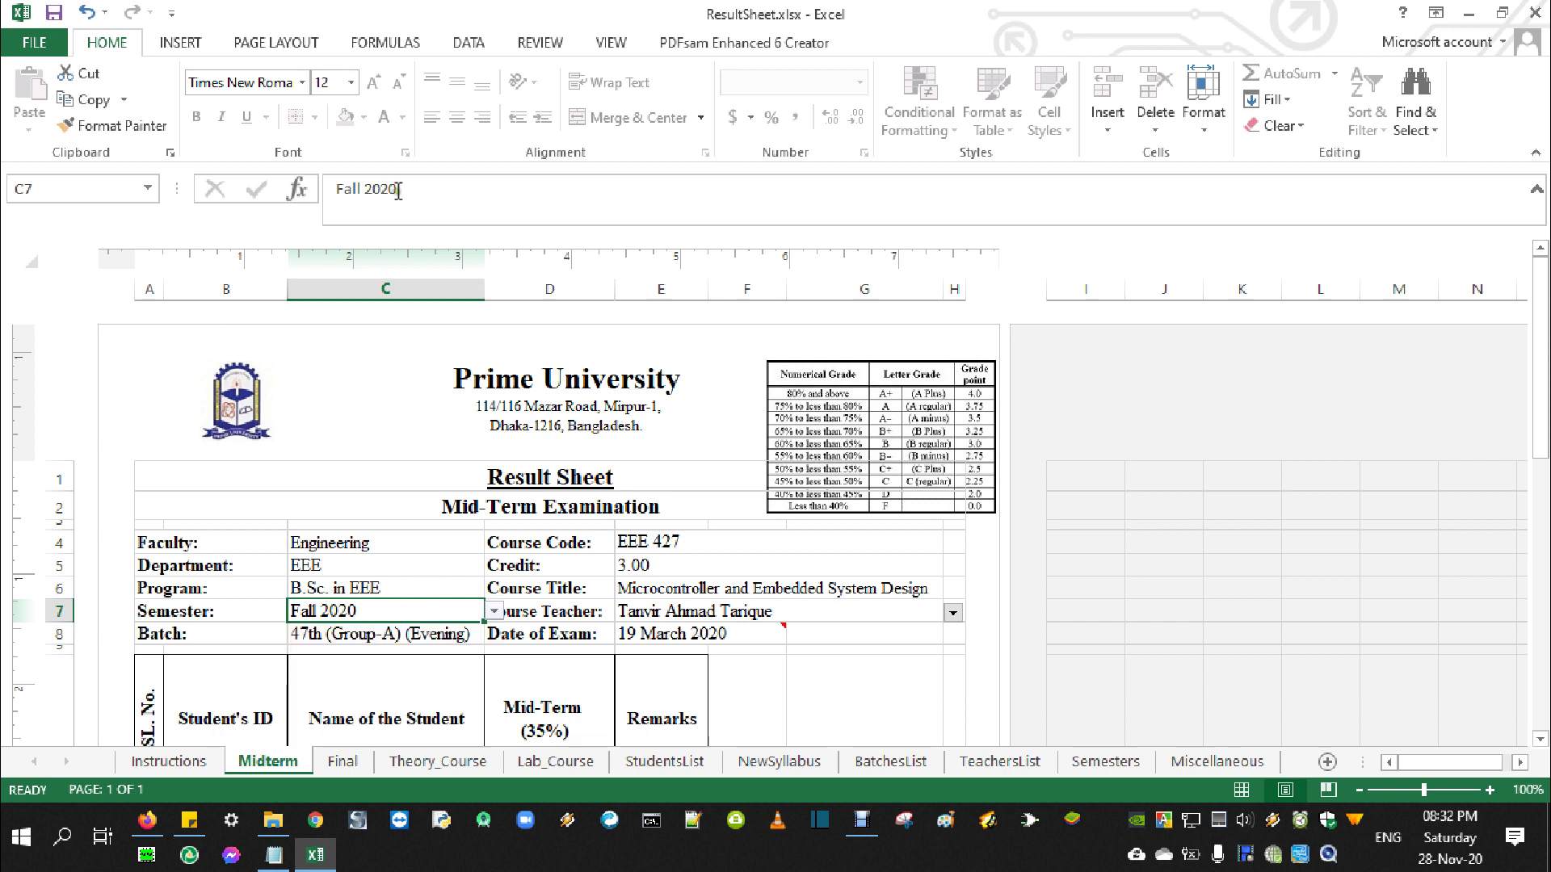
drag(398, 190, 327, 191)
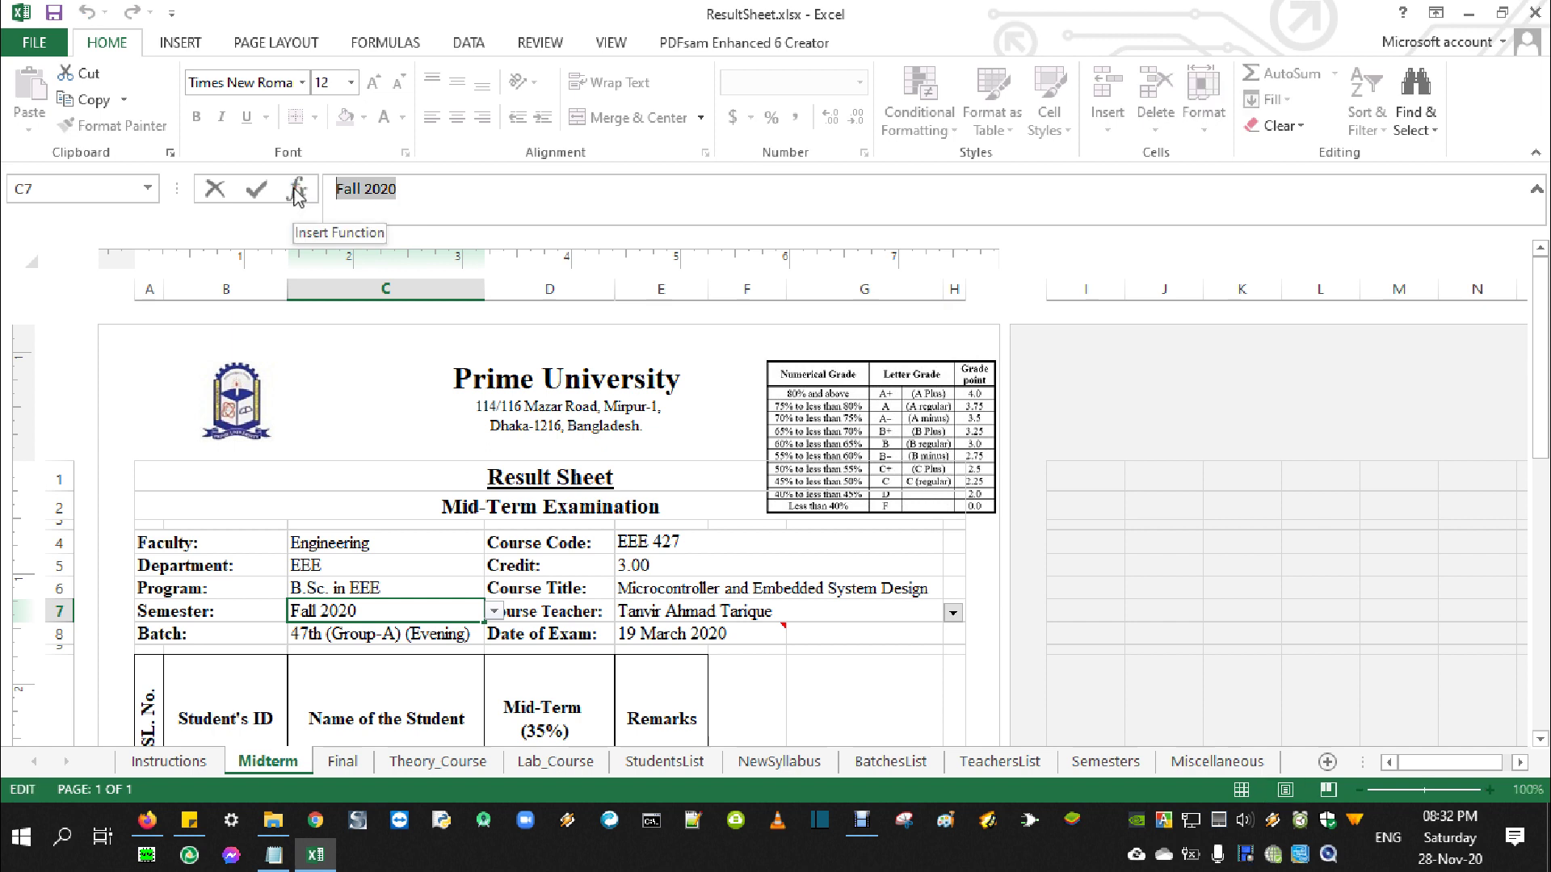
key(Right)
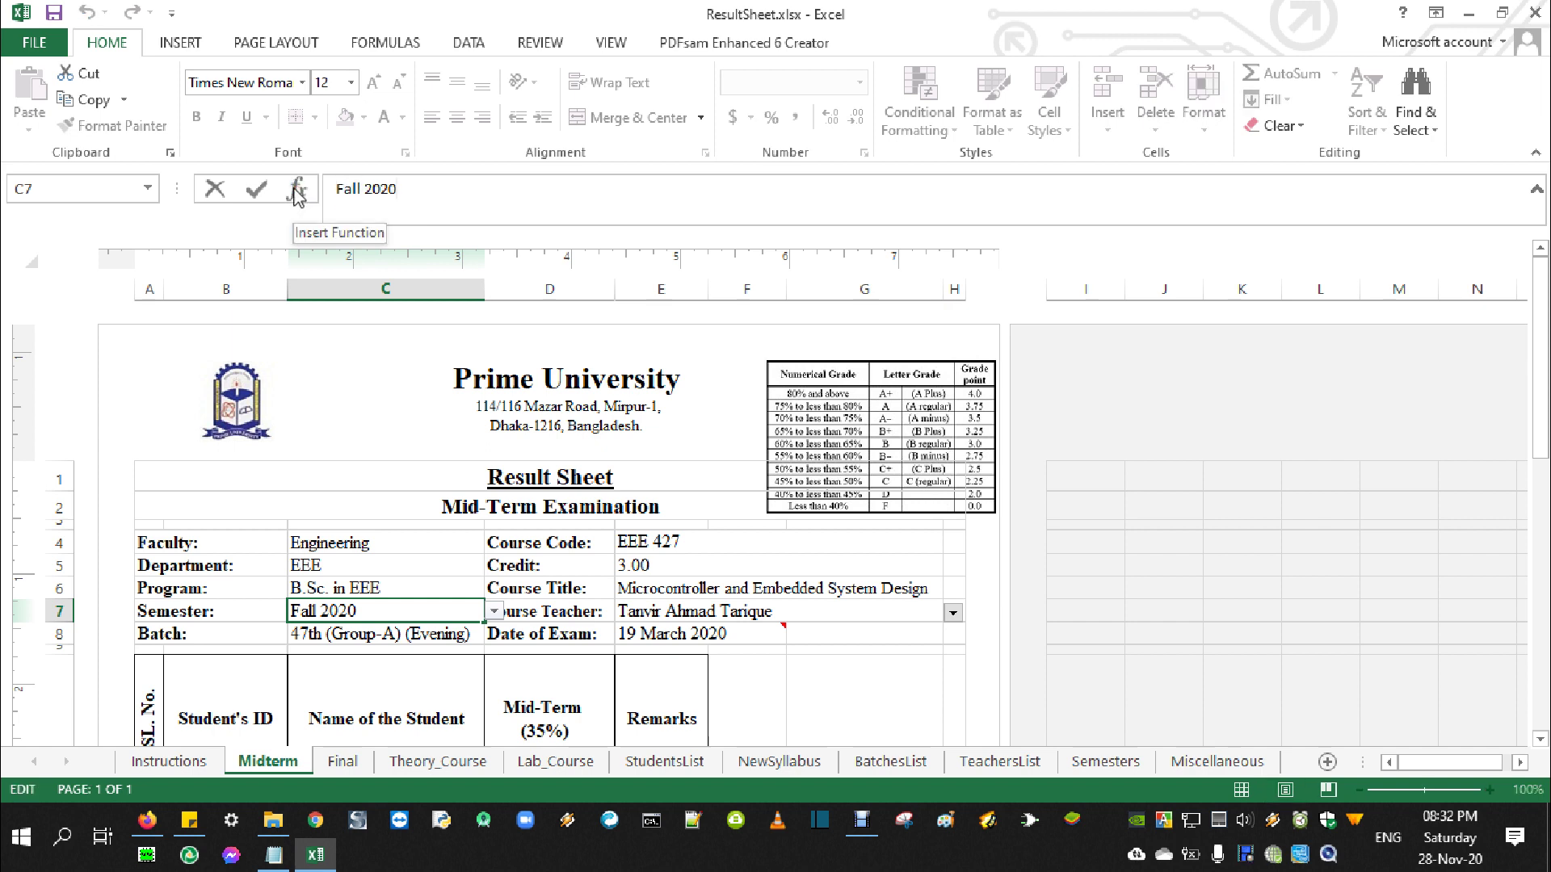
text(30)
key(Return)
key(ctrl+Home)
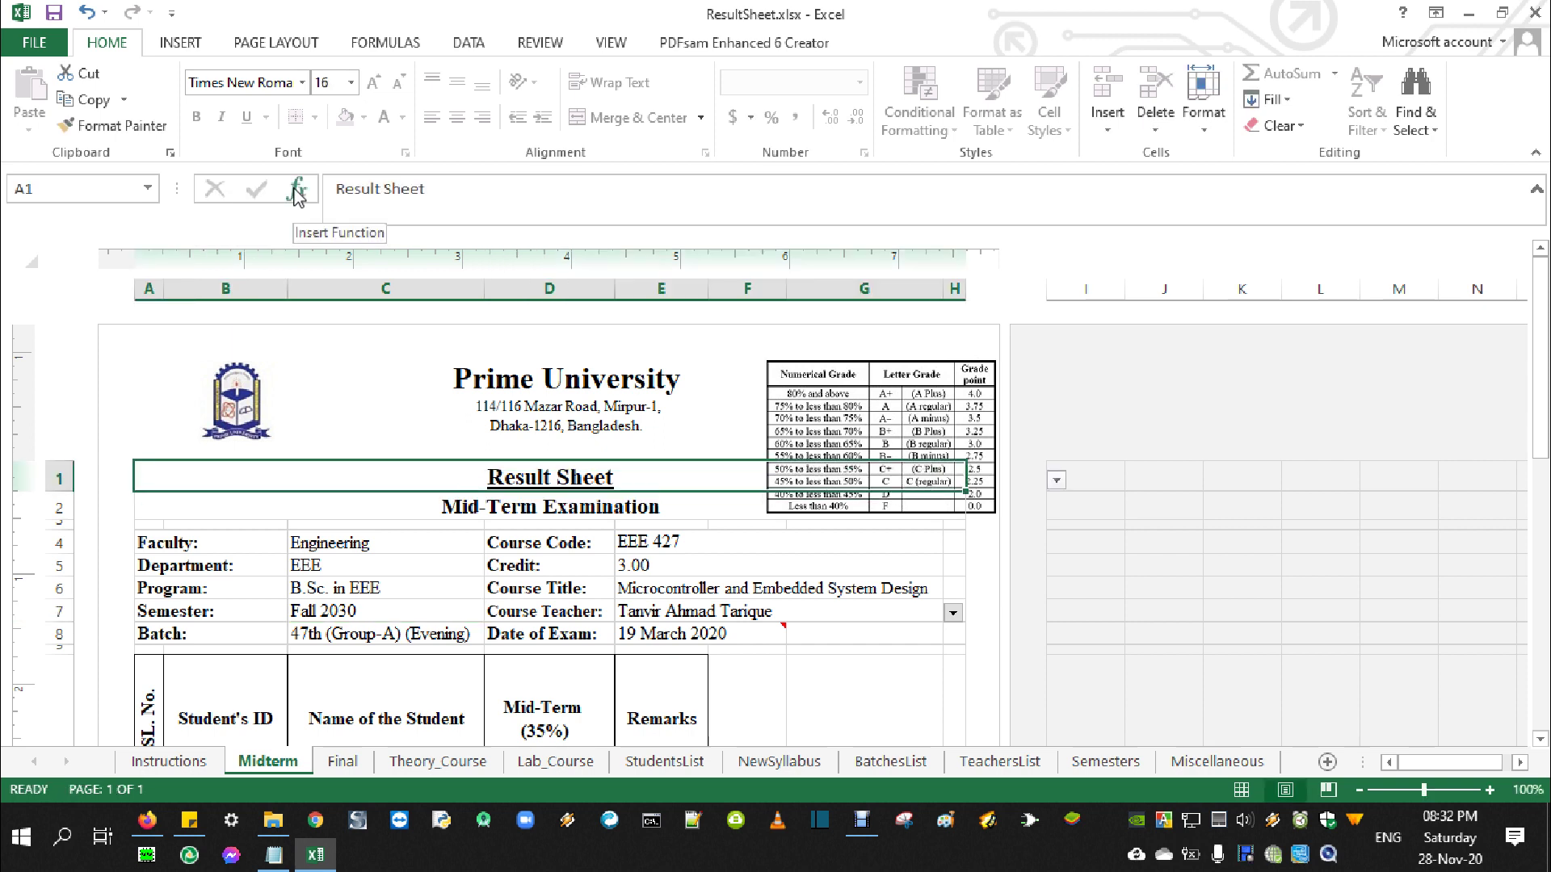
Check the C6, C5 and C4 lists, keeping B.Sc. in EEE, EEE and Engineering
click(368, 619)
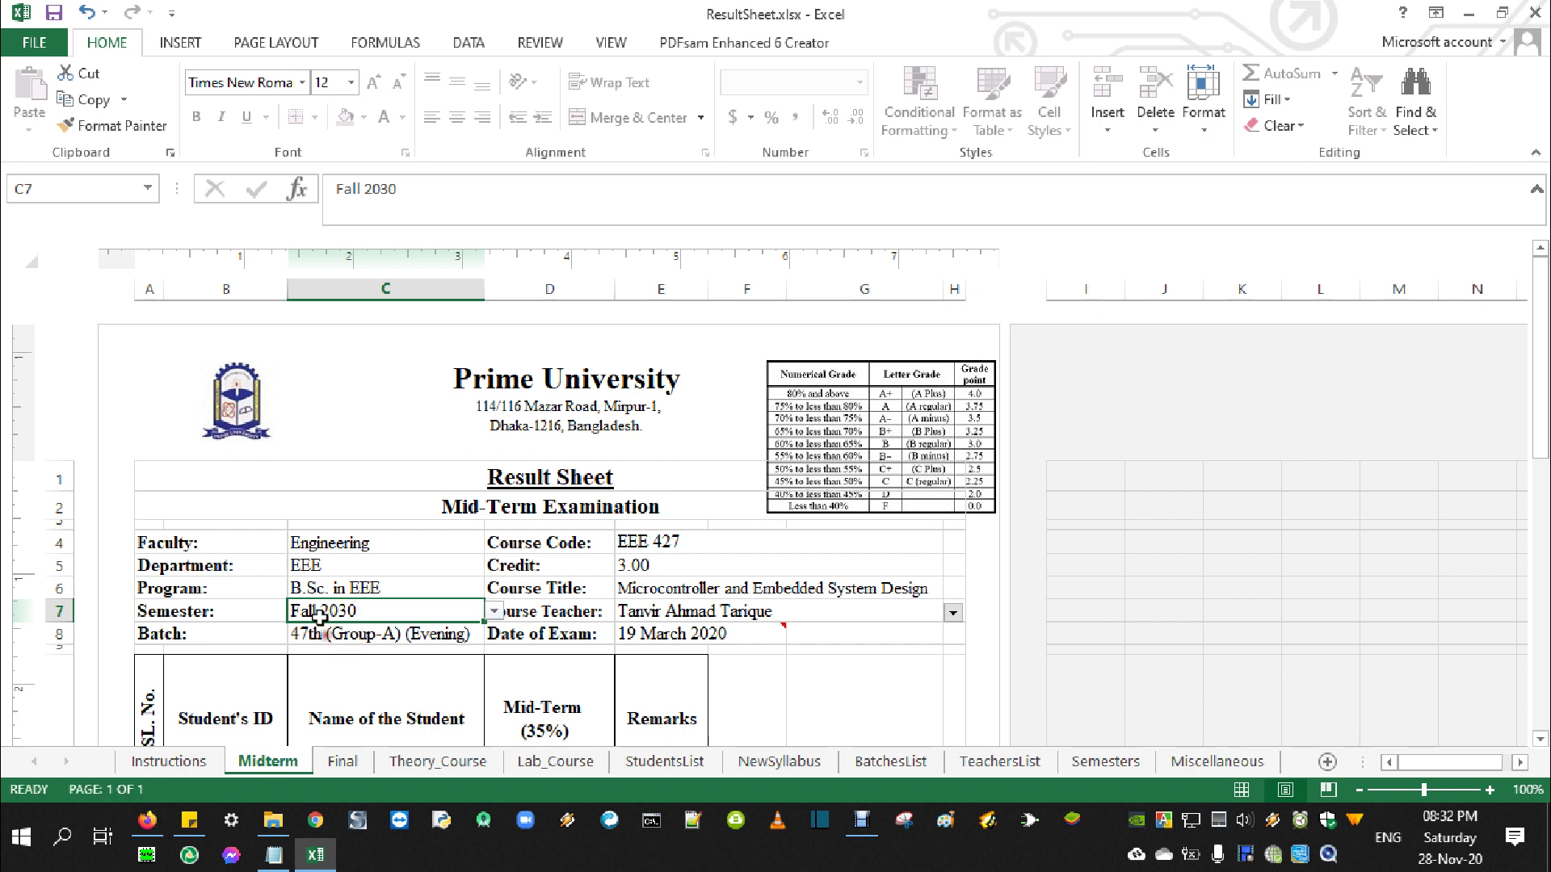
click(303, 582)
click(305, 562)
click(317, 589)
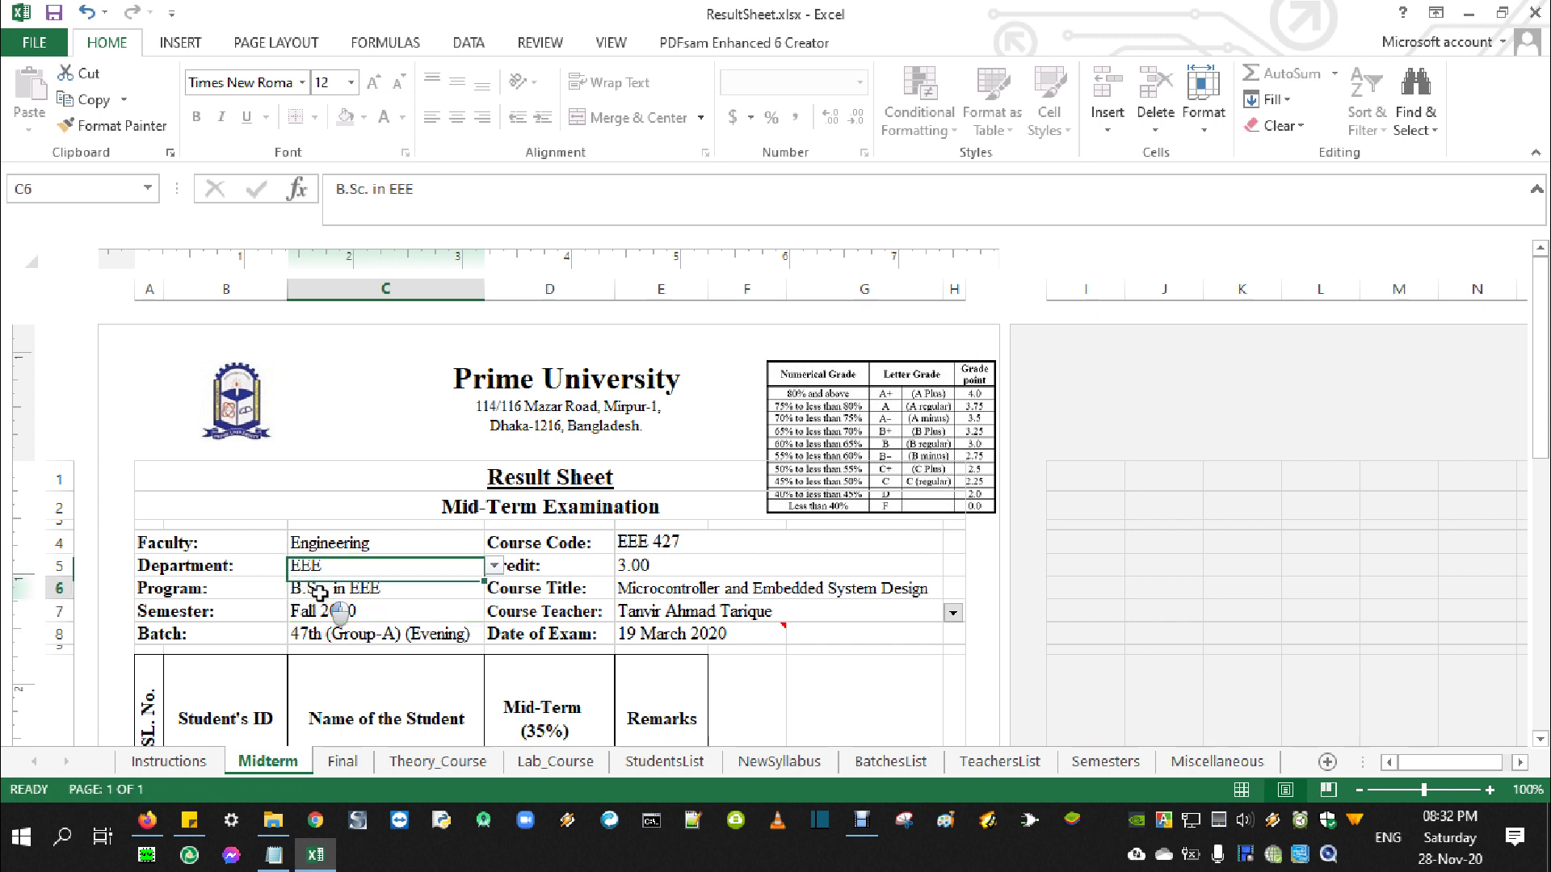
click(491, 589)
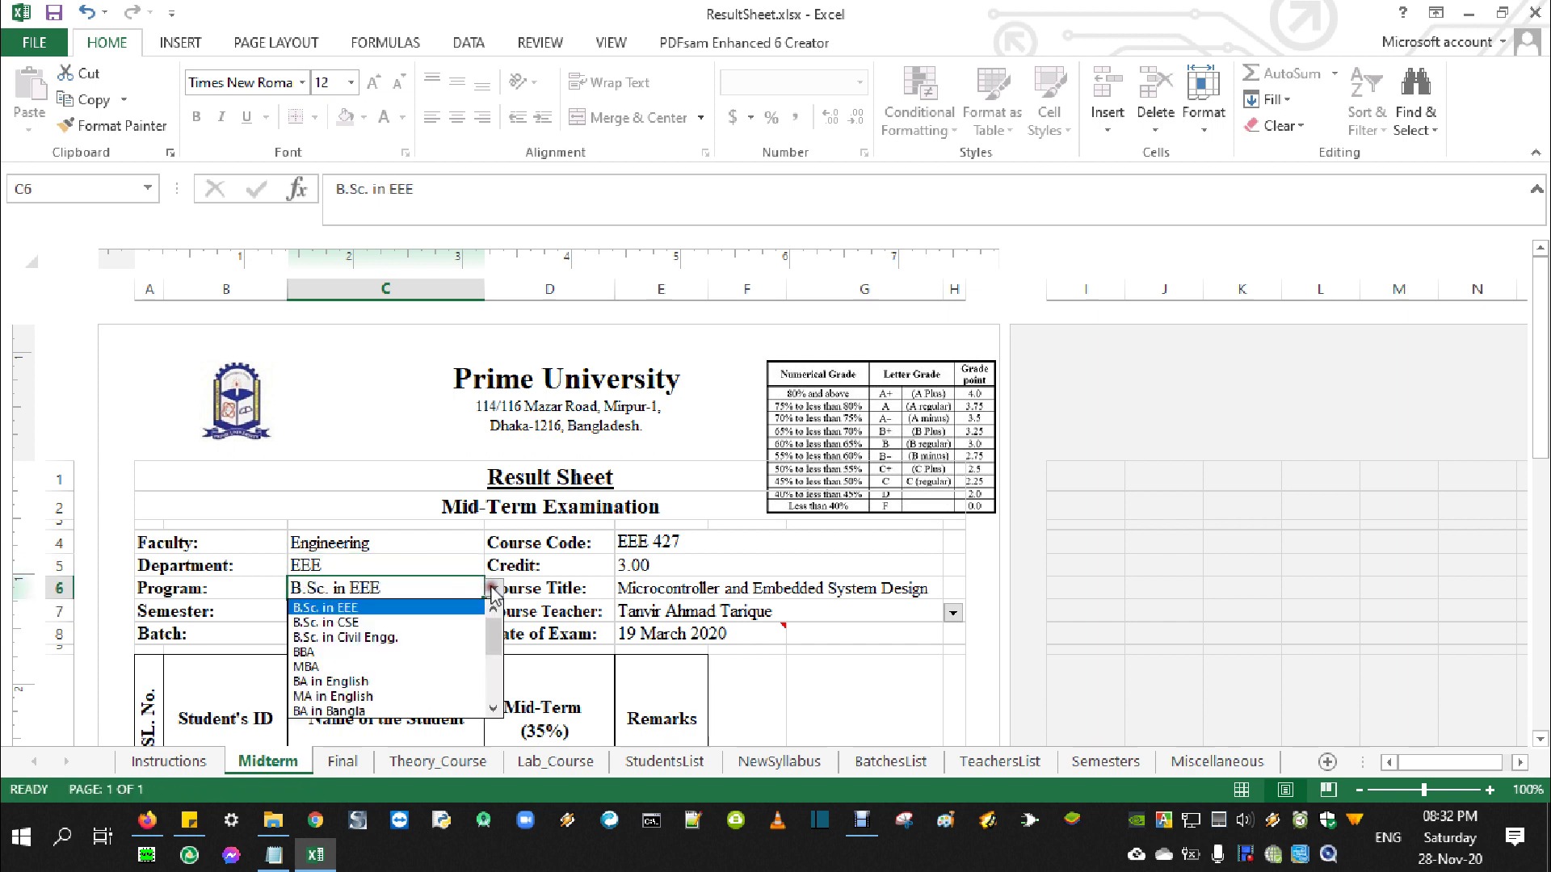
click(345, 611)
click(408, 567)
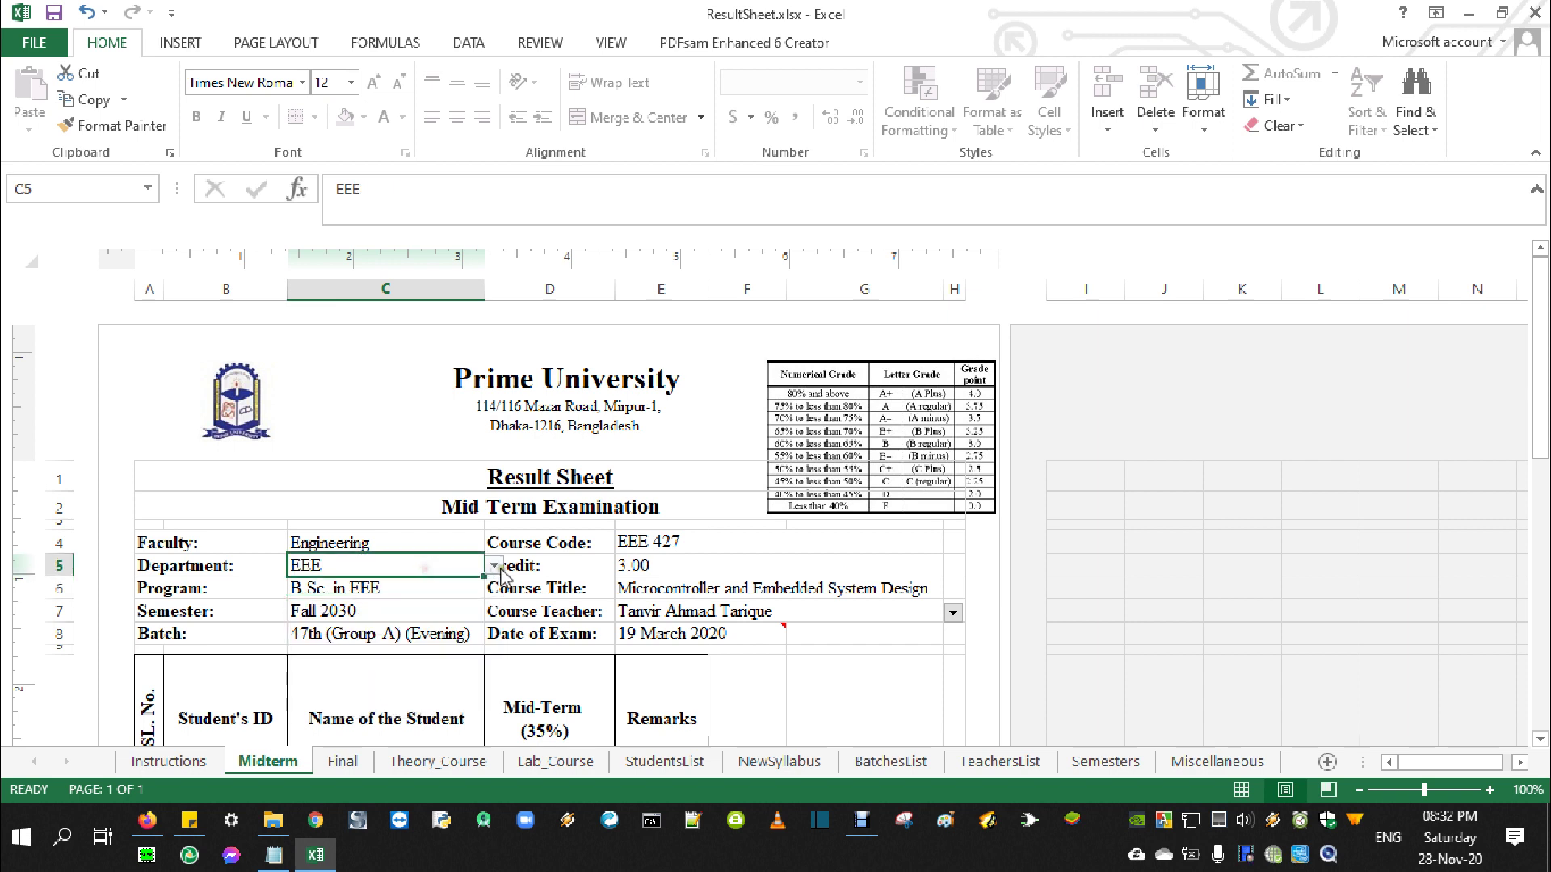
click(493, 566)
click(380, 585)
click(396, 541)
click(493, 543)
click(514, 572)
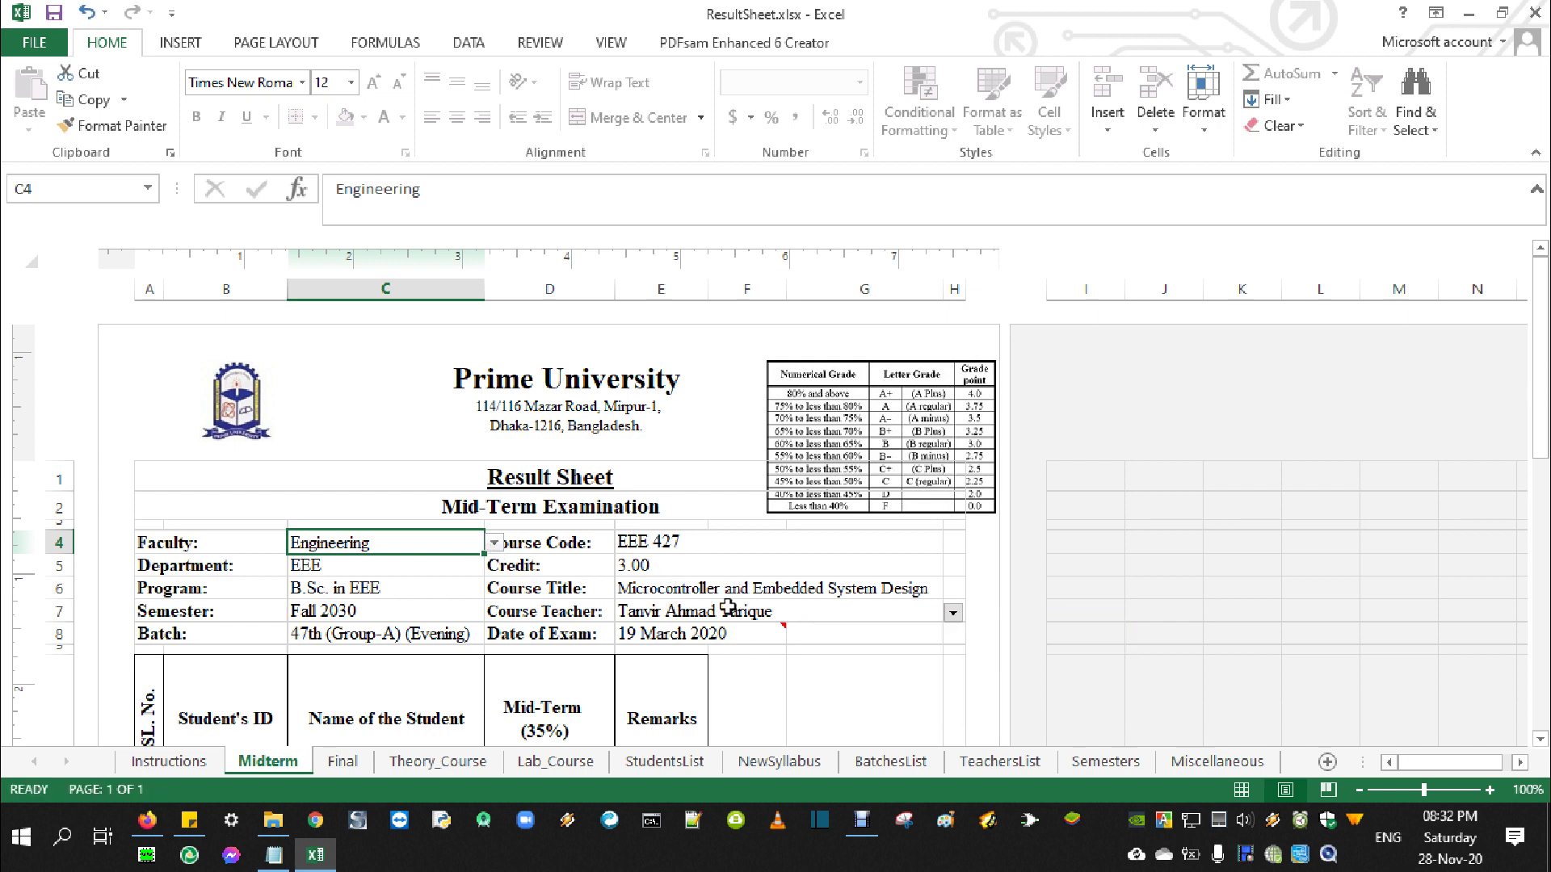
click(770, 591)
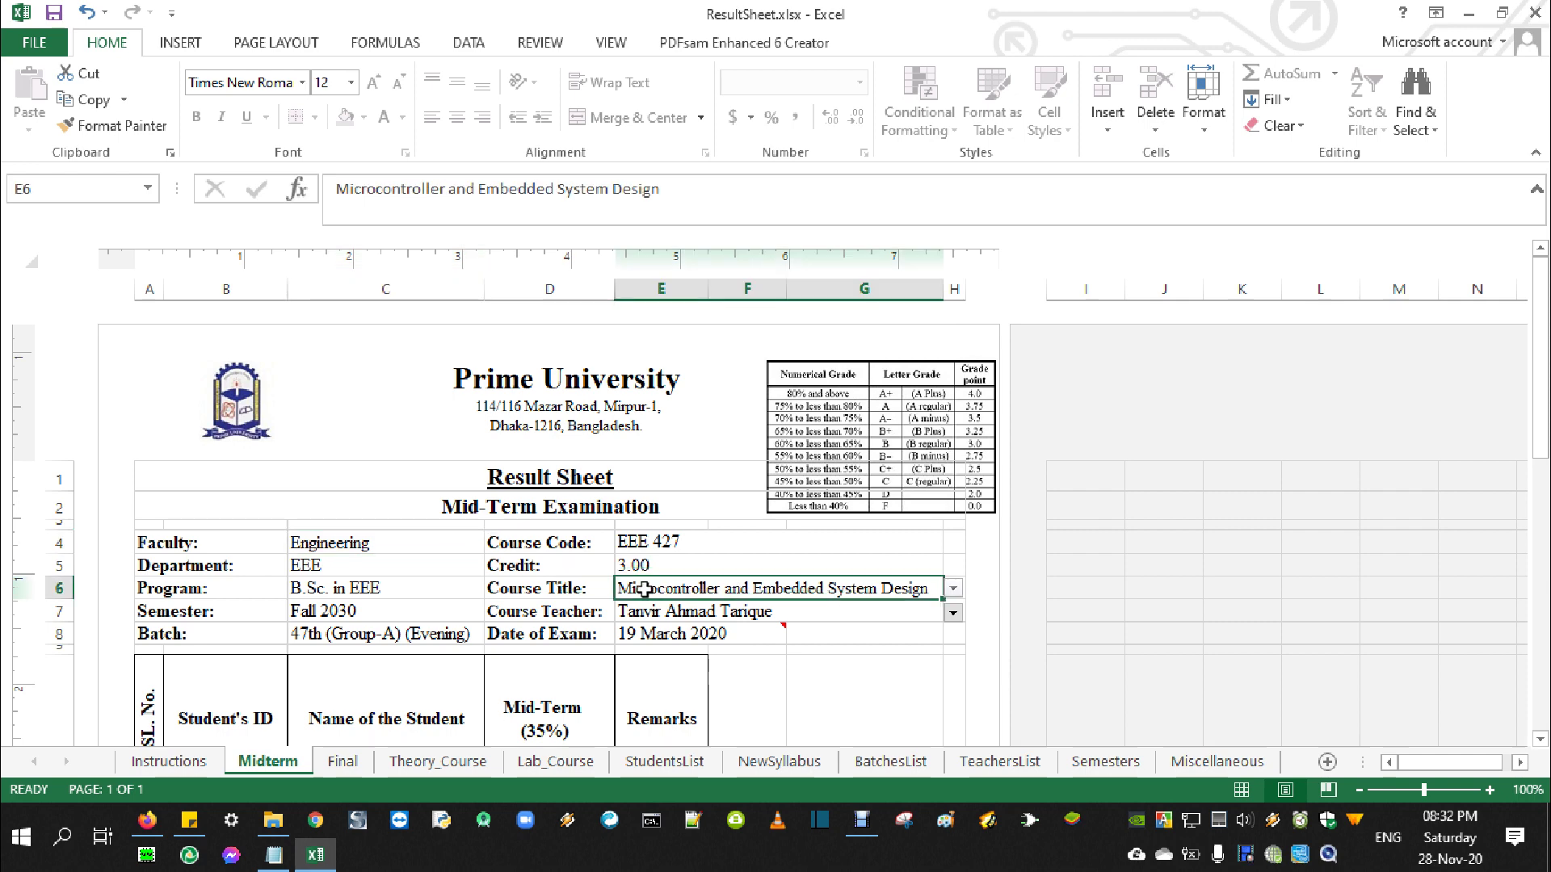
click(953, 589)
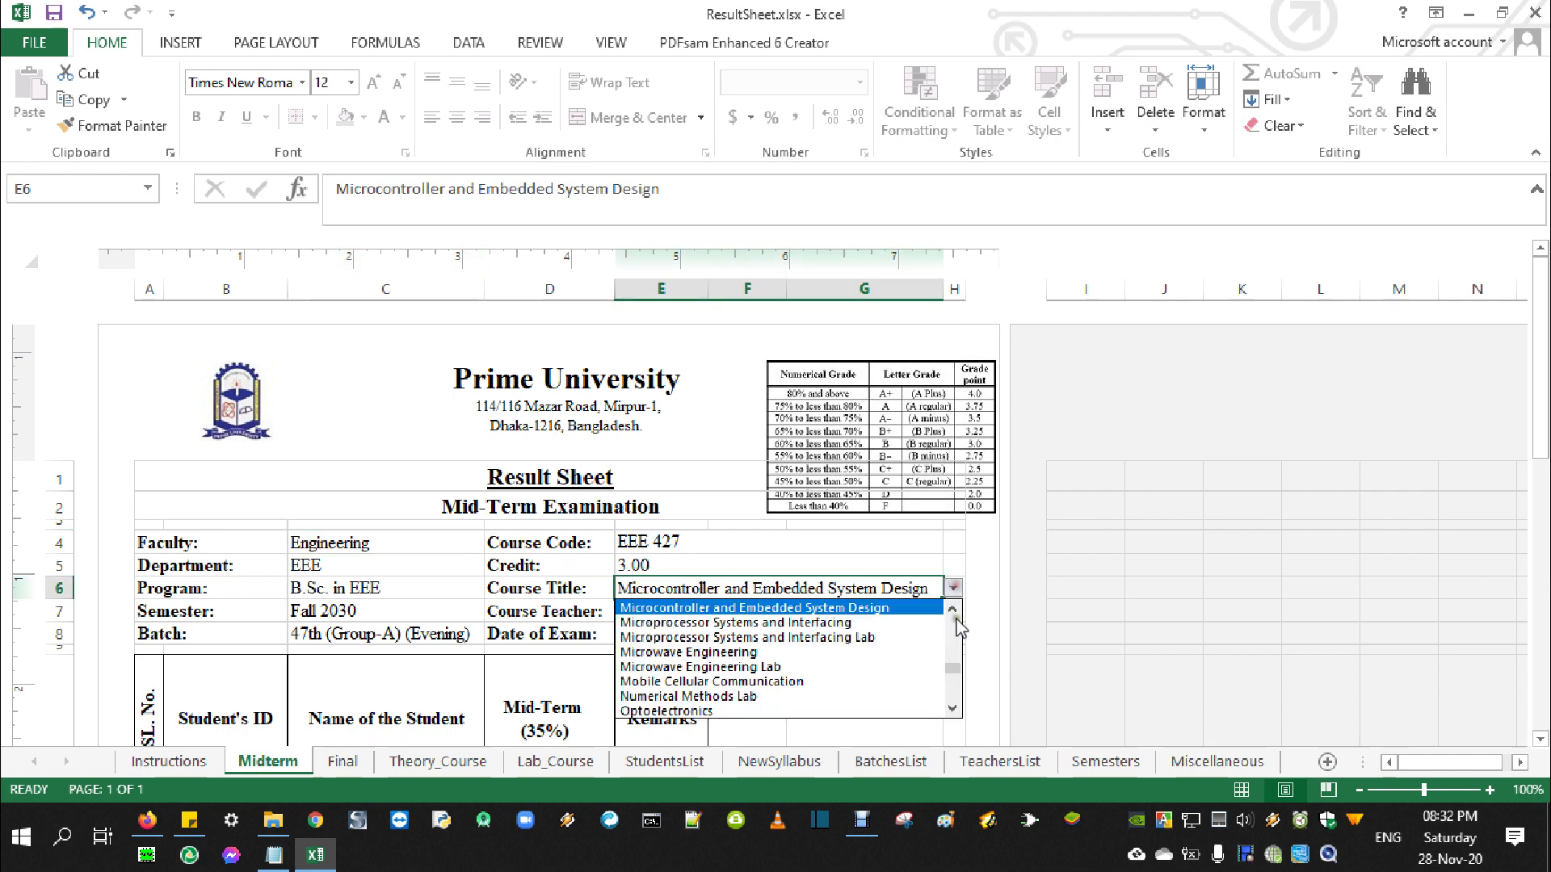
drag(953, 669, 954, 636)
drag(950, 695, 954, 708)
click(757, 638)
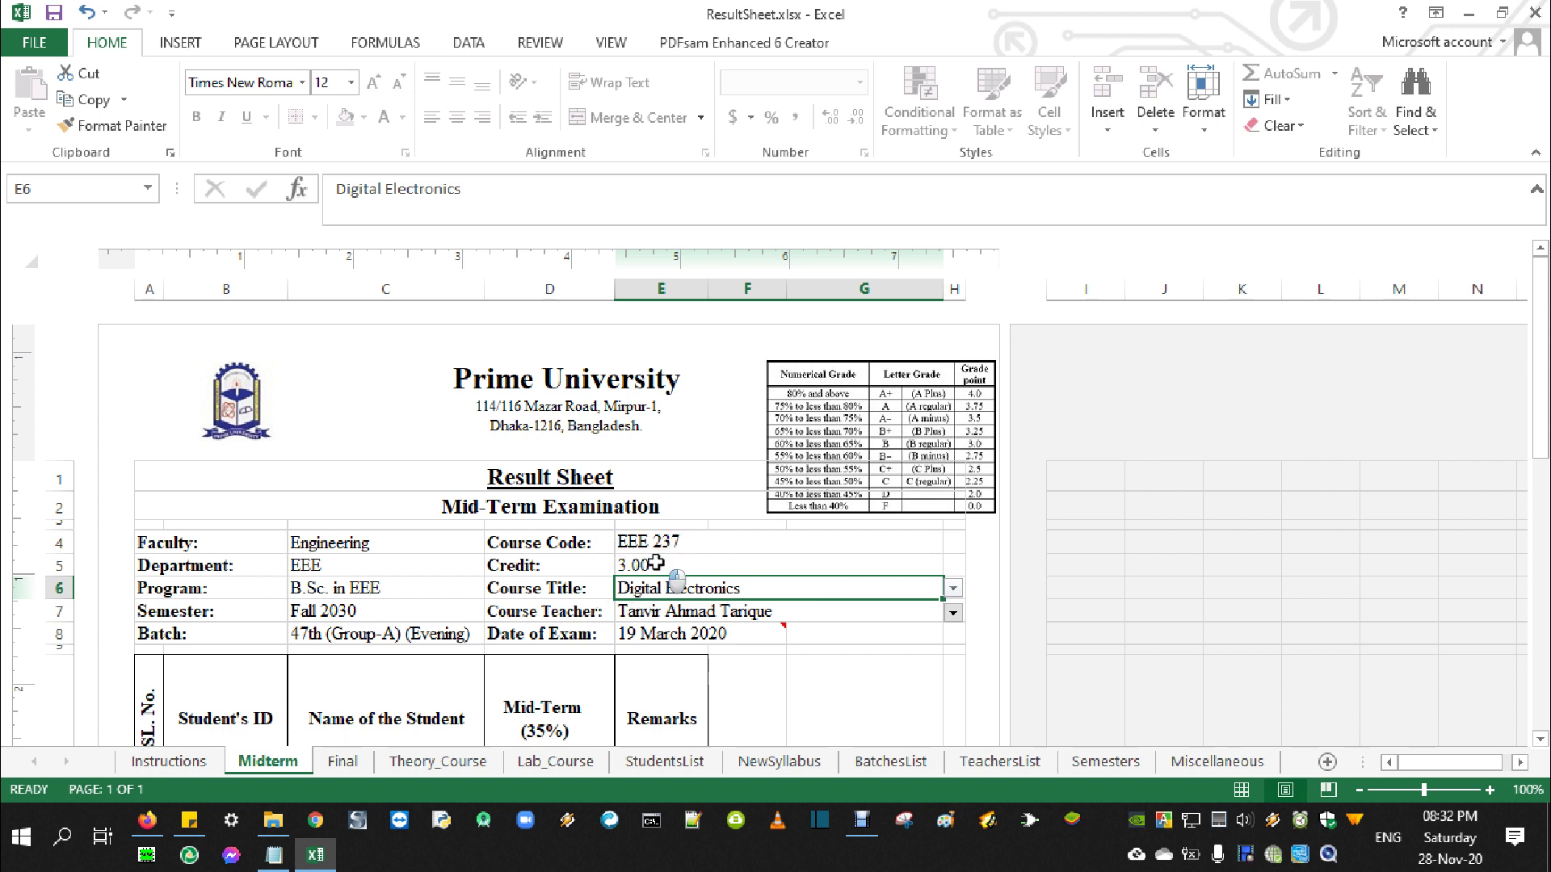
click(952, 590)
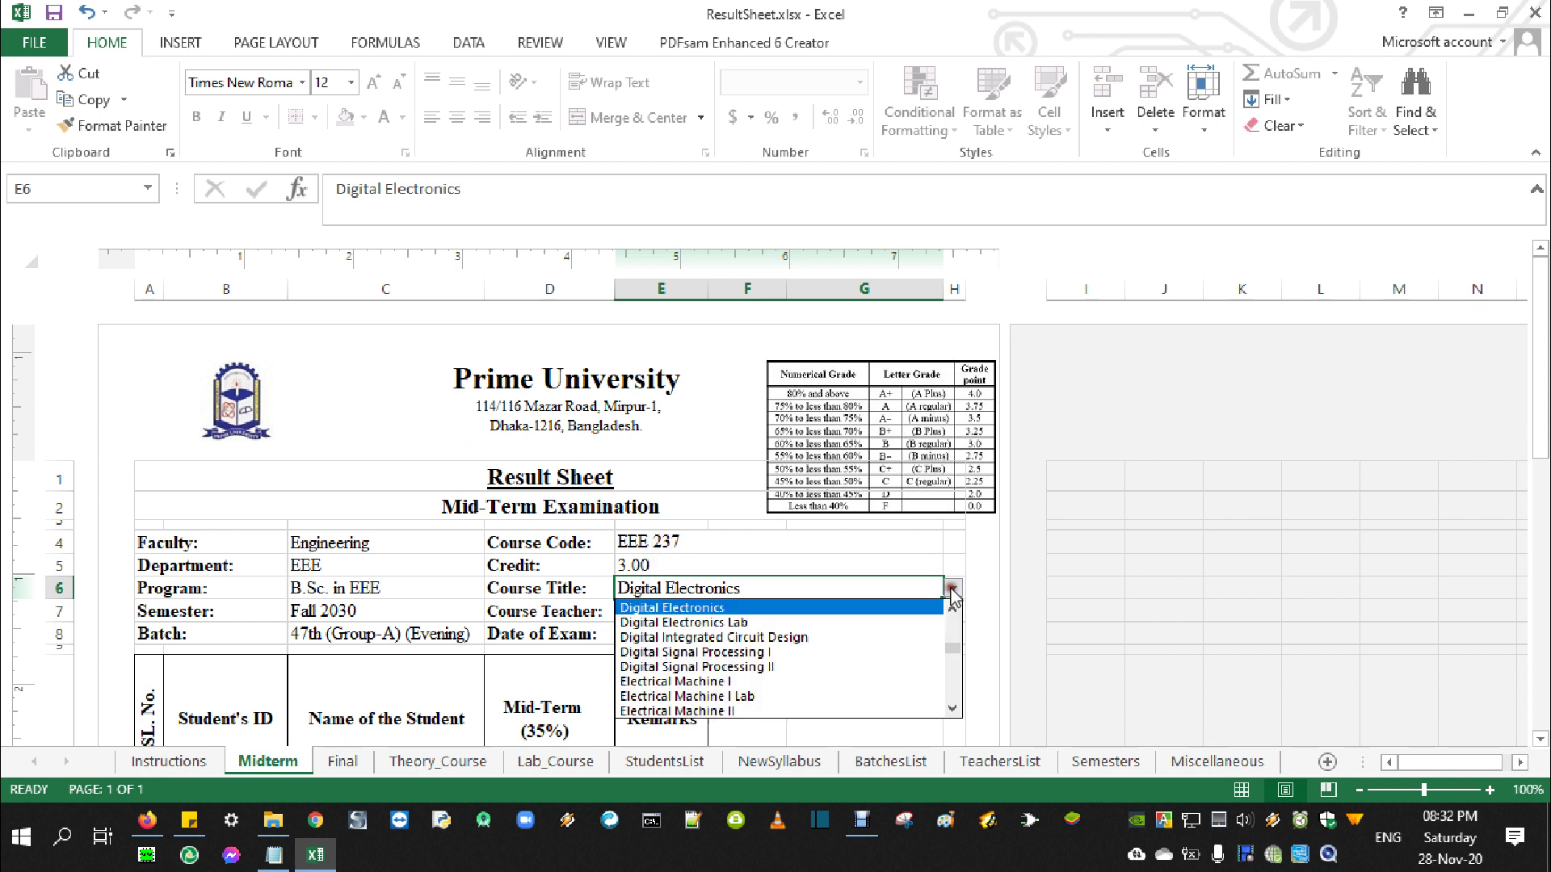
mouse_move(957, 644)
mouse_down()
mouse_move(956, 682)
mouse_move(955, 613)
mouse_up()
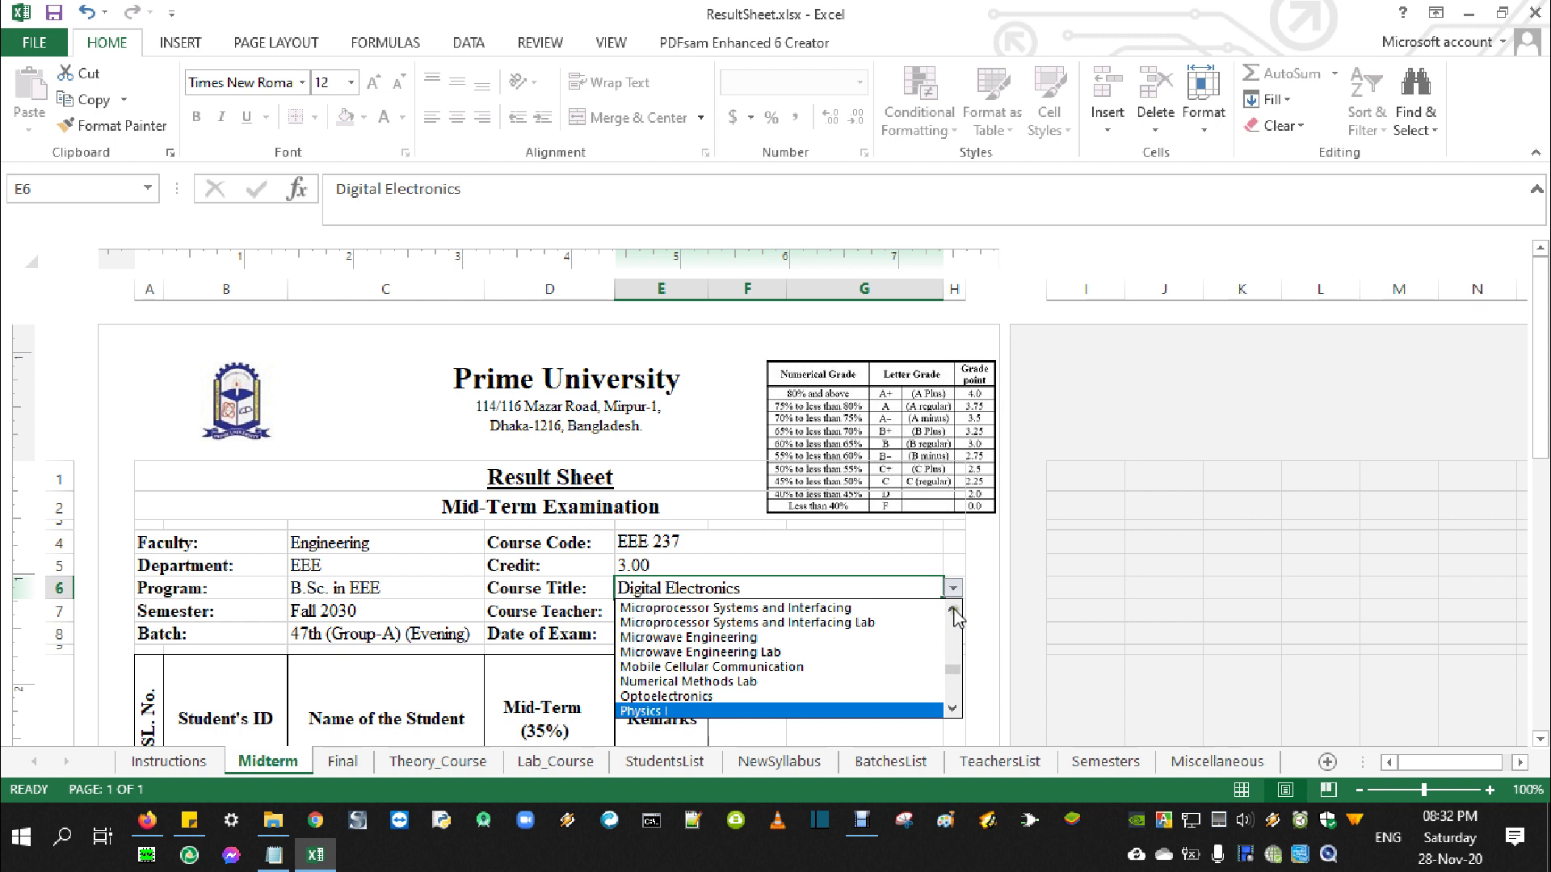
click(905, 607)
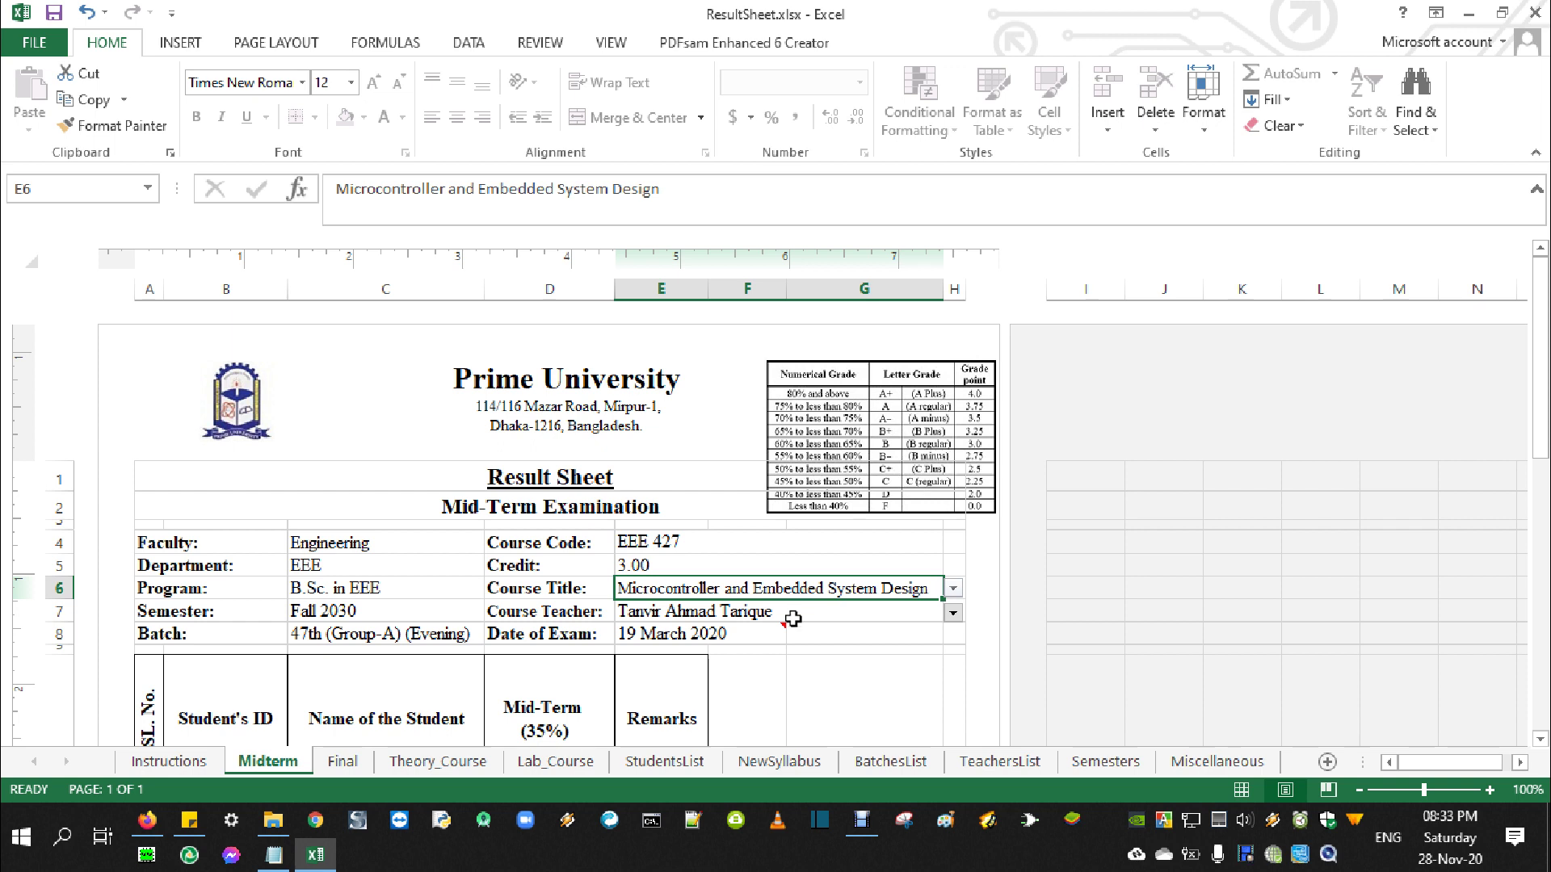
Pick a different teacher from the Course Teacher list in E7
click(684, 614)
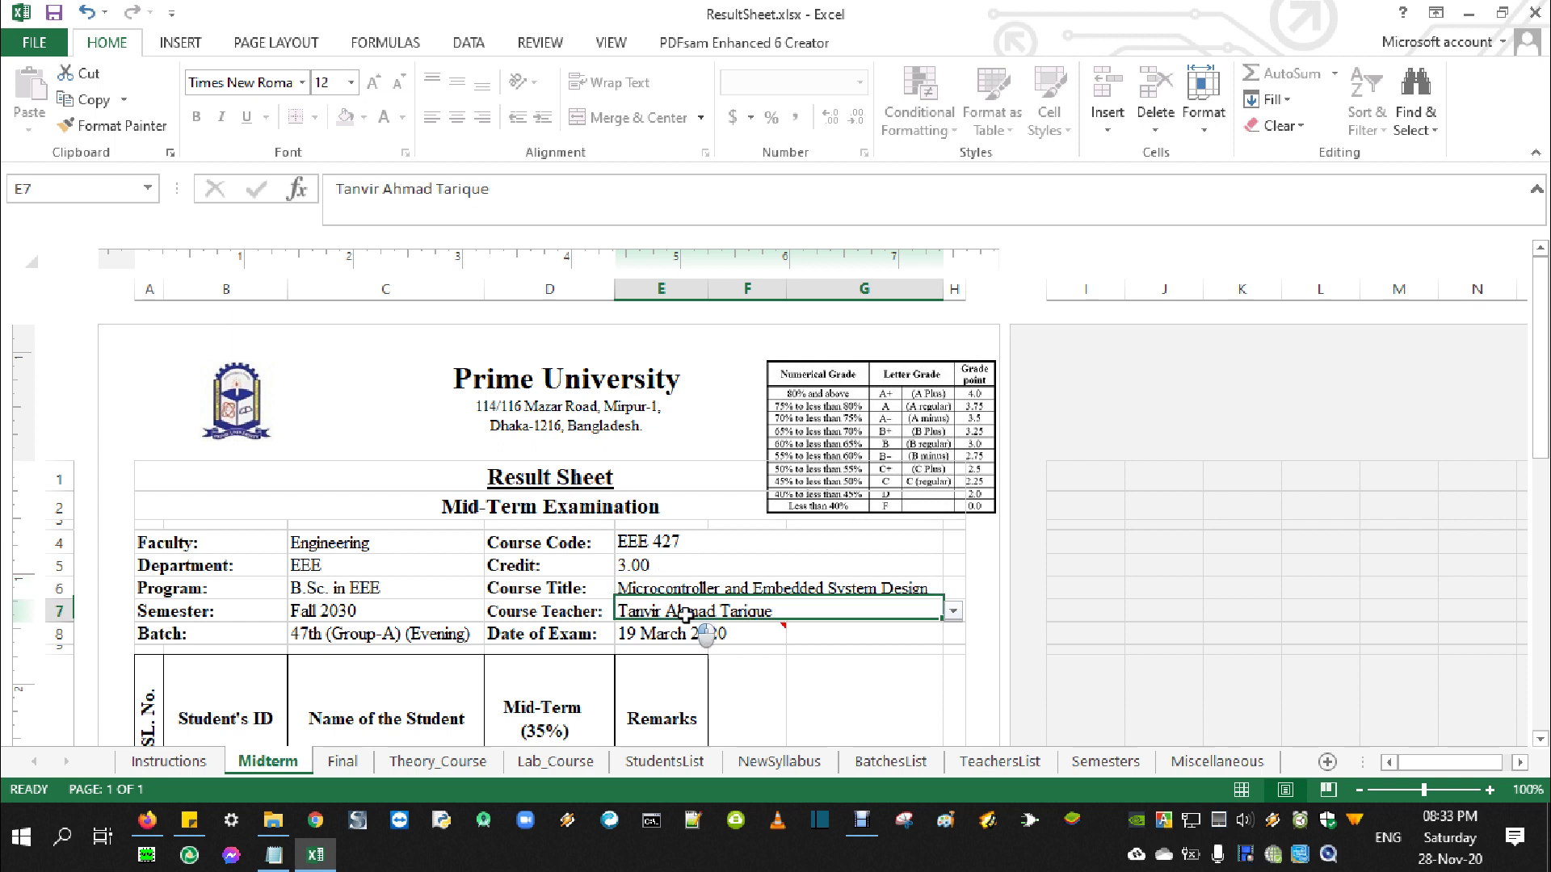
click(953, 612)
drag(957, 677, 954, 721)
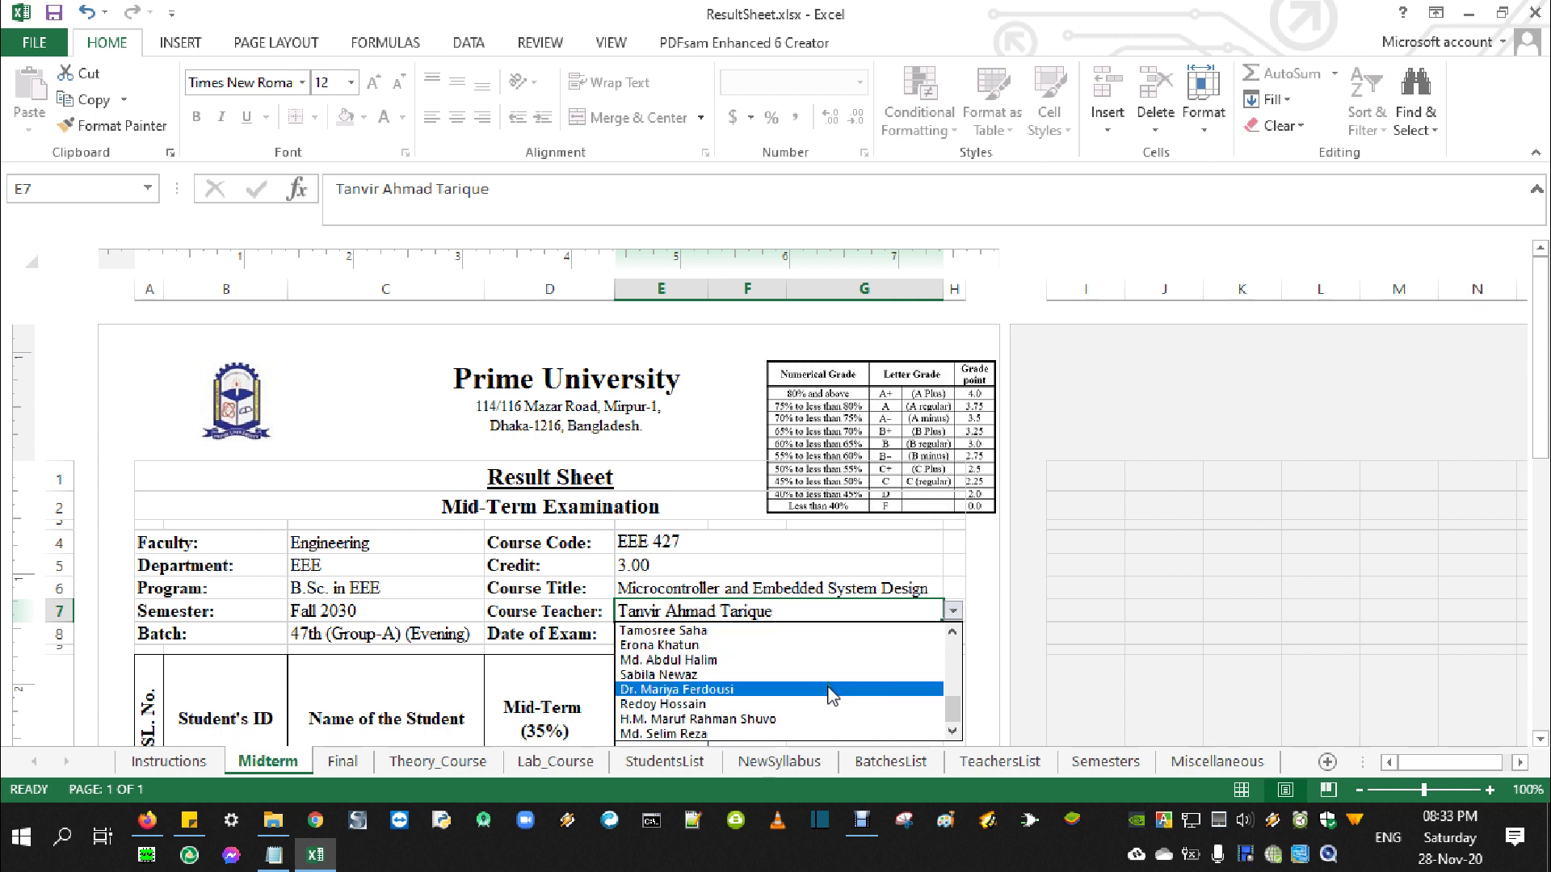
click(718, 660)
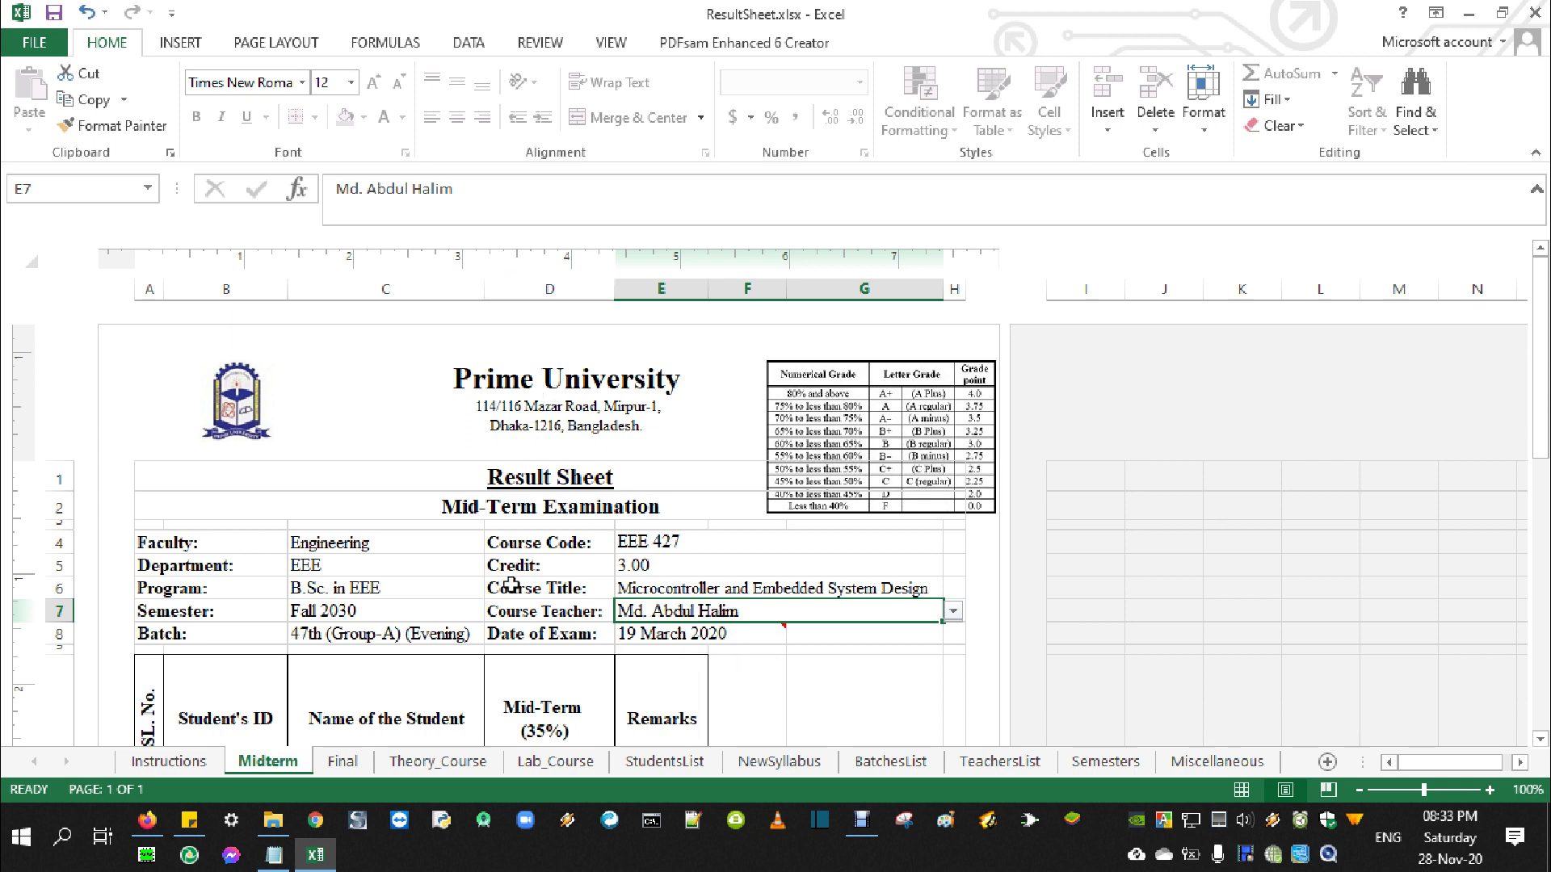
click(953, 611)
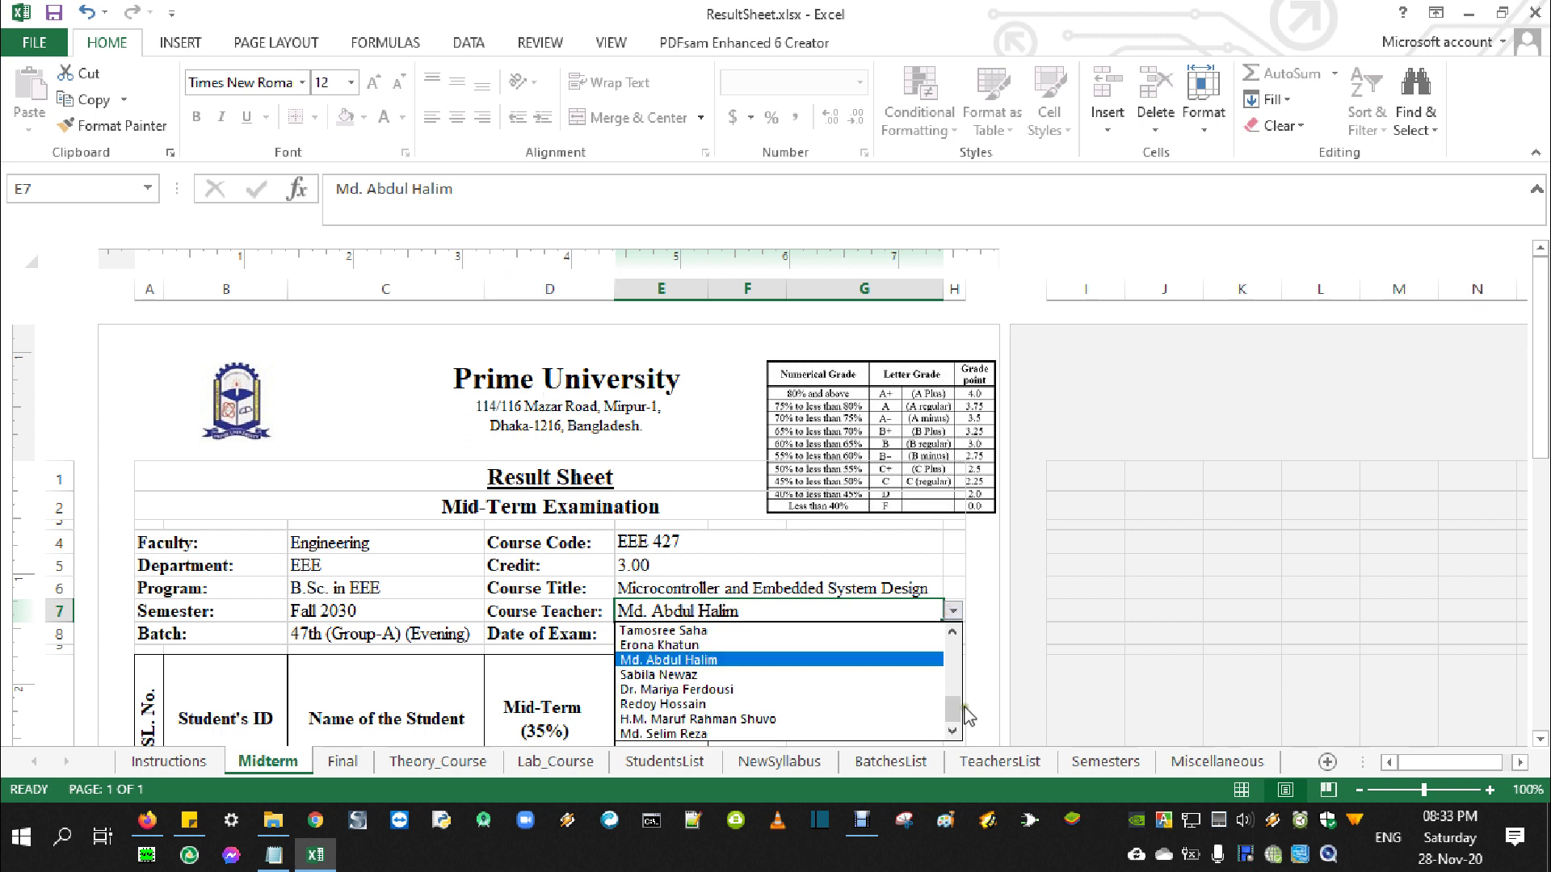
scroll(967, 716, up, 5)
key(Escape)
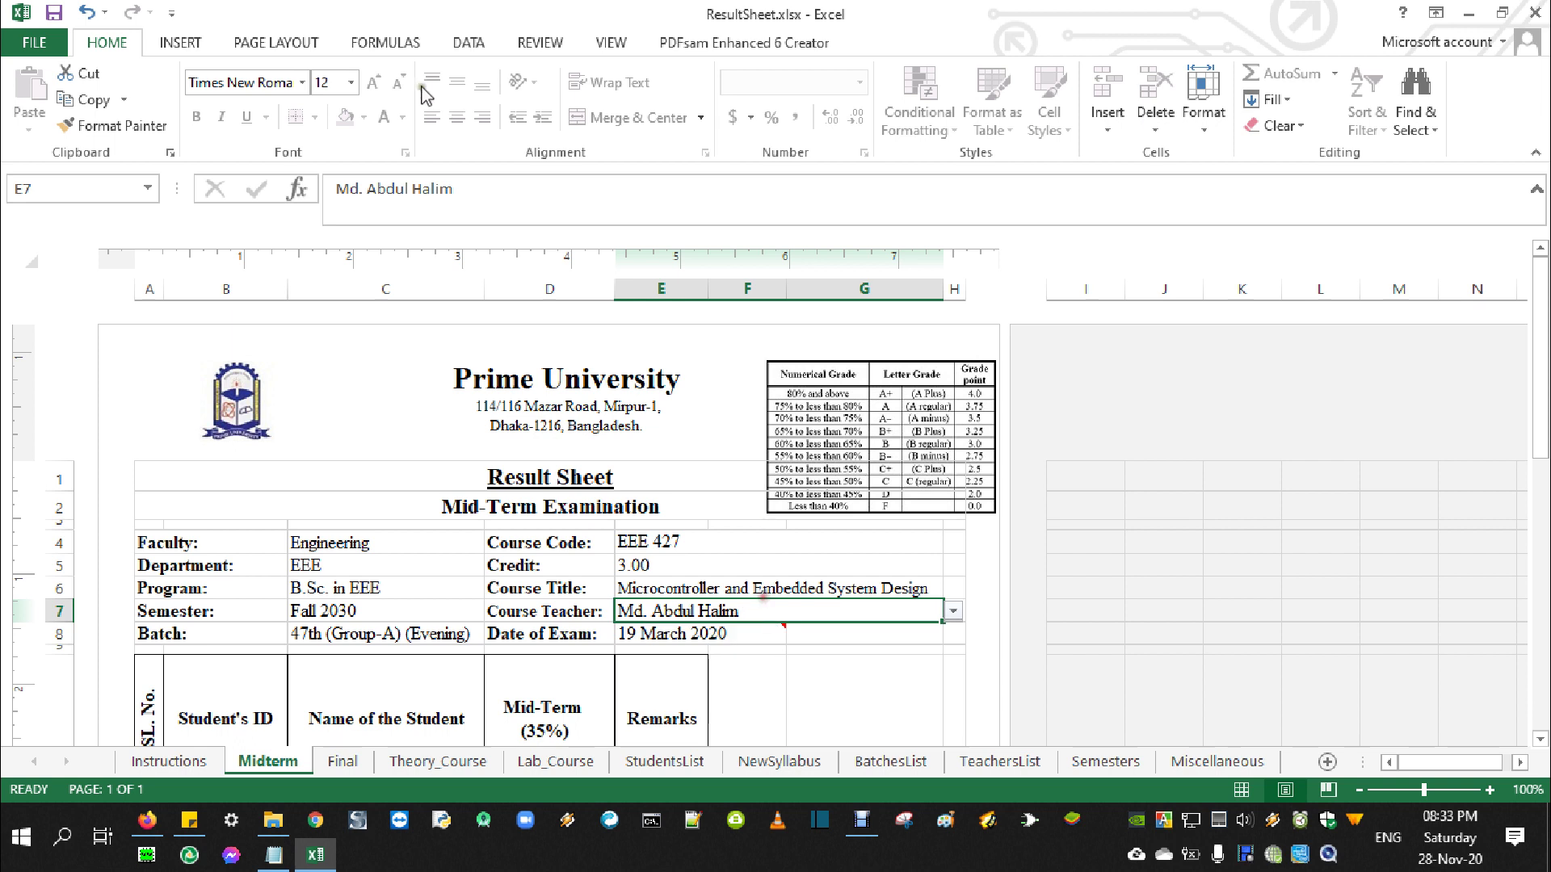
Overwrite the Course Teacher entry with a newly typed teacher's name
drag(472, 189, 334, 189)
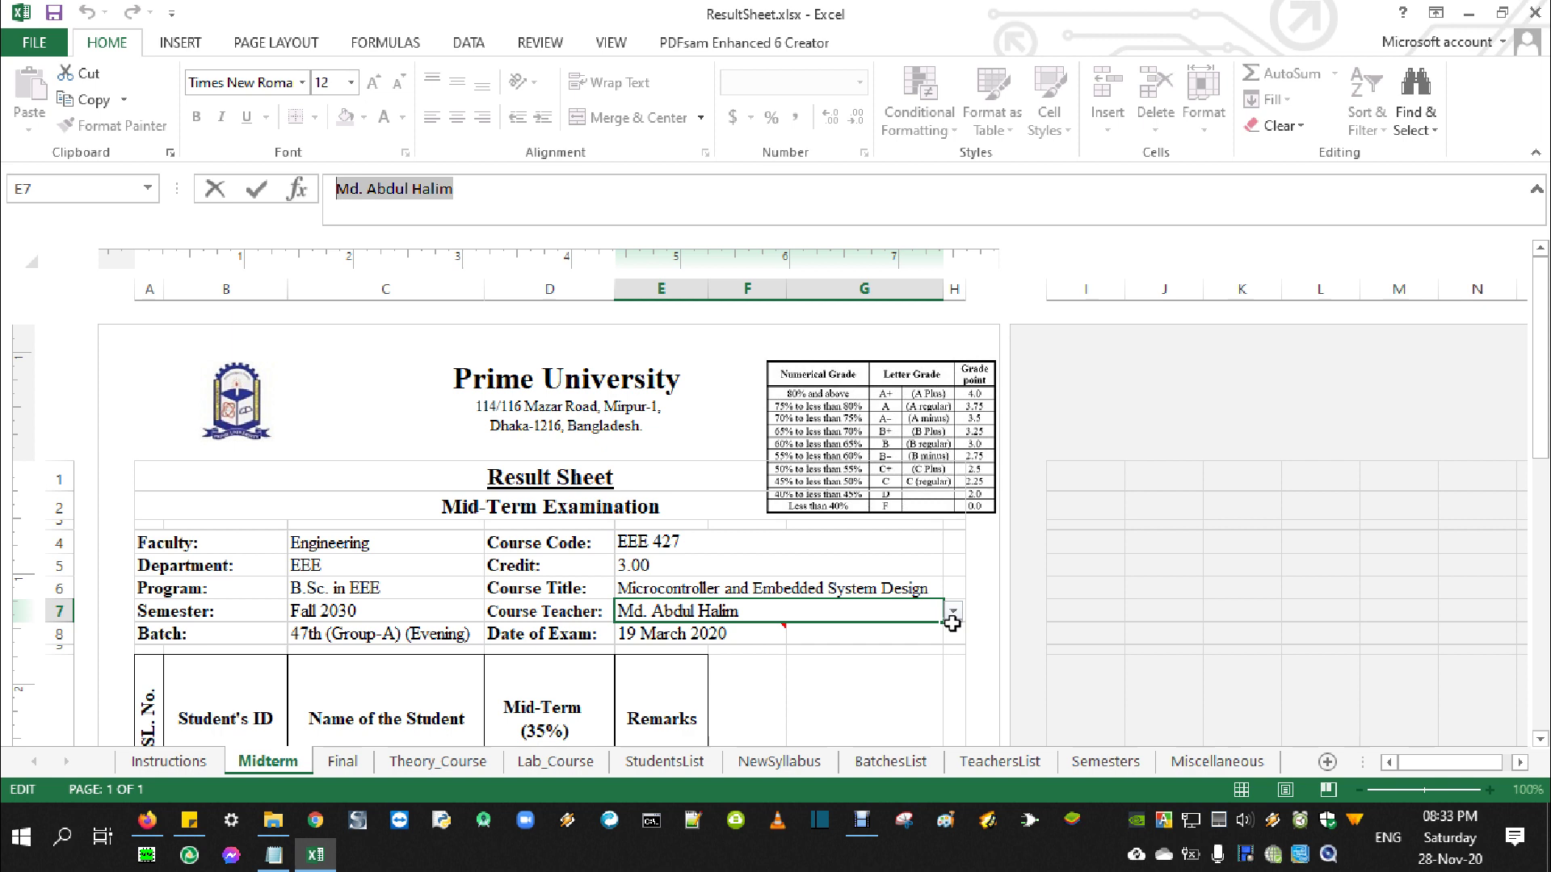
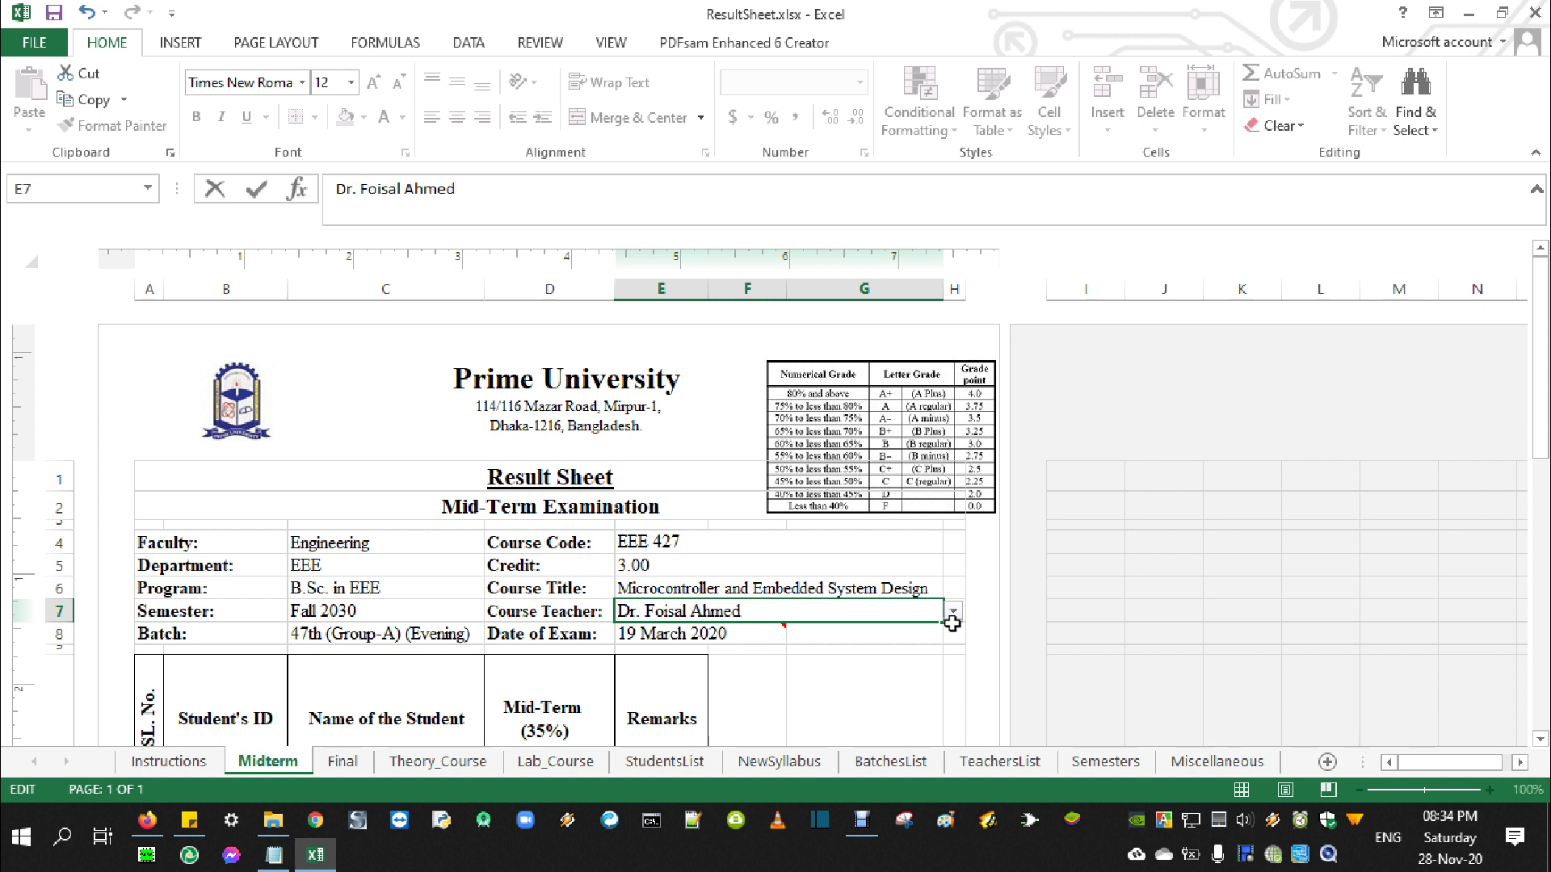
key(Return)
click(683, 609)
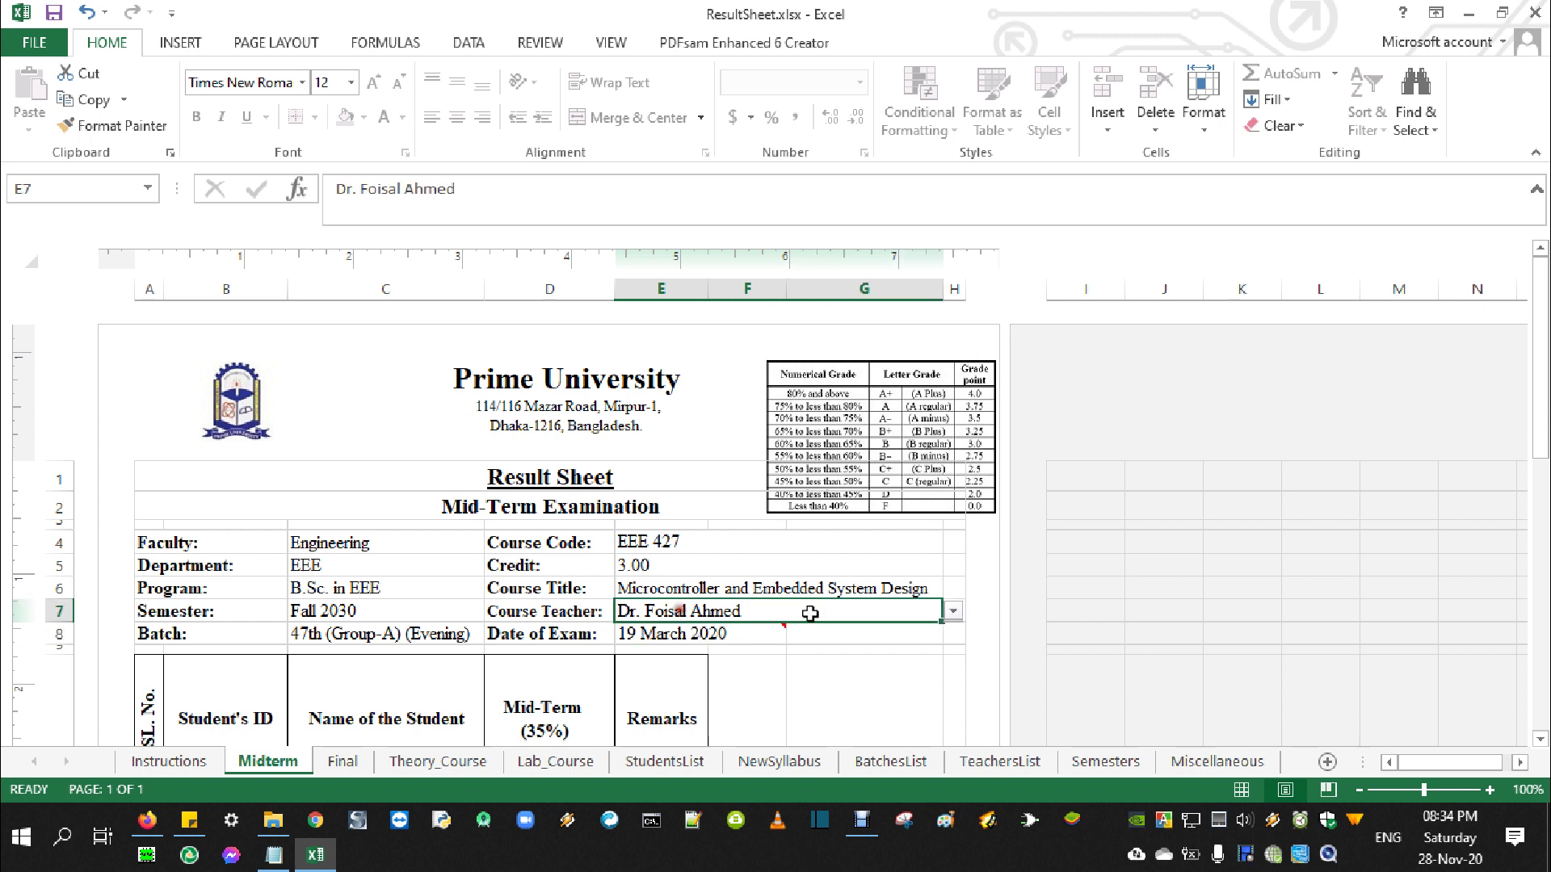
Change the Date of Exam in E8 from 19-03-2020 to 28-11-2020
click(687, 638)
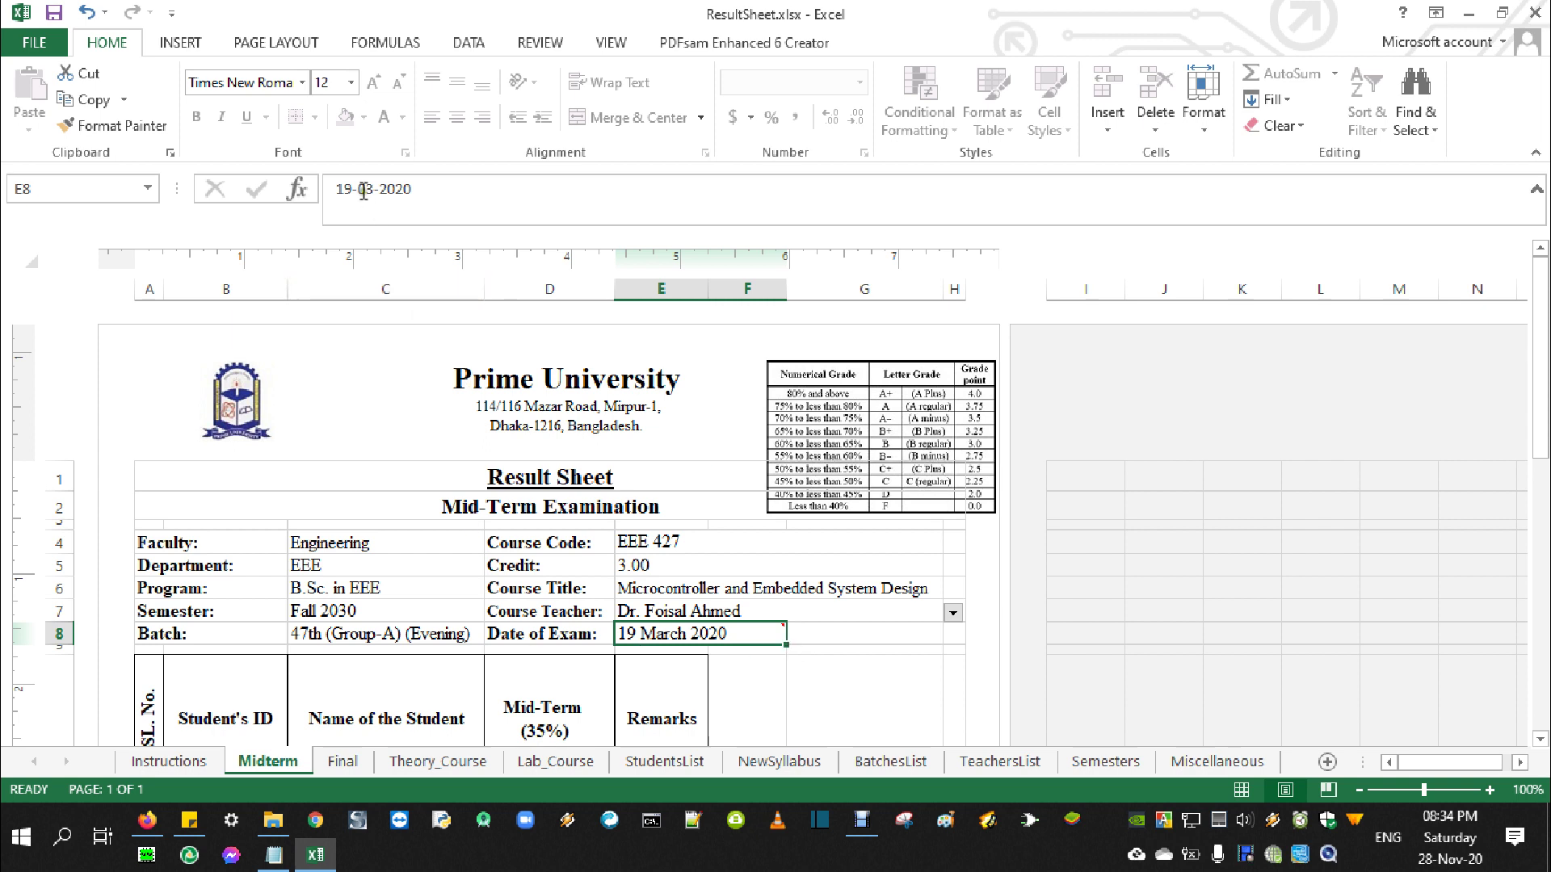
mouse_move(759, 634)
drag(350, 192, 326, 185)
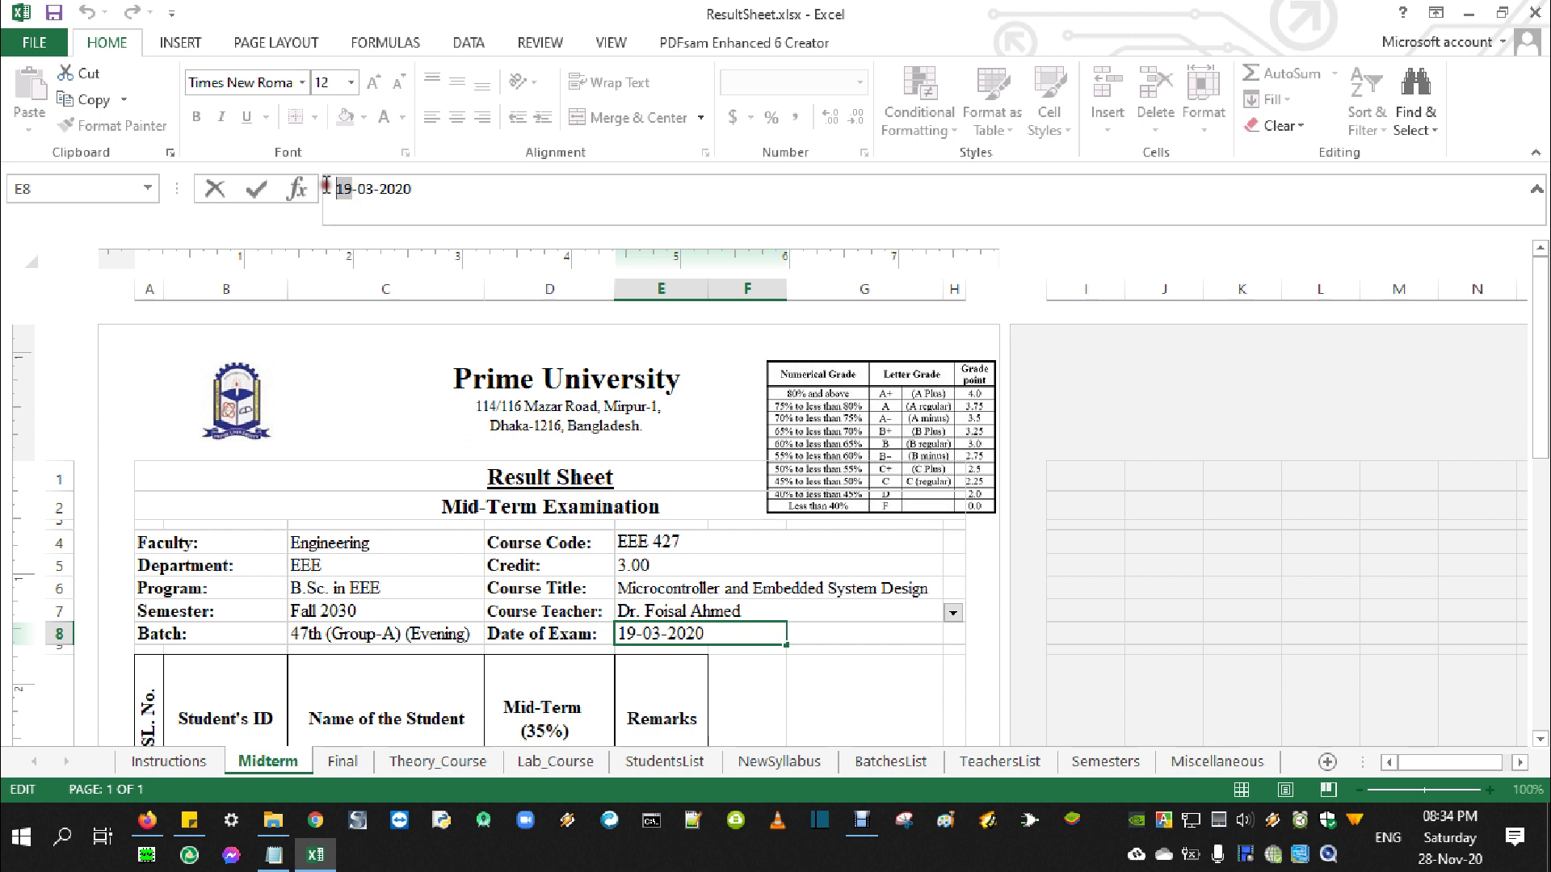
text(28)
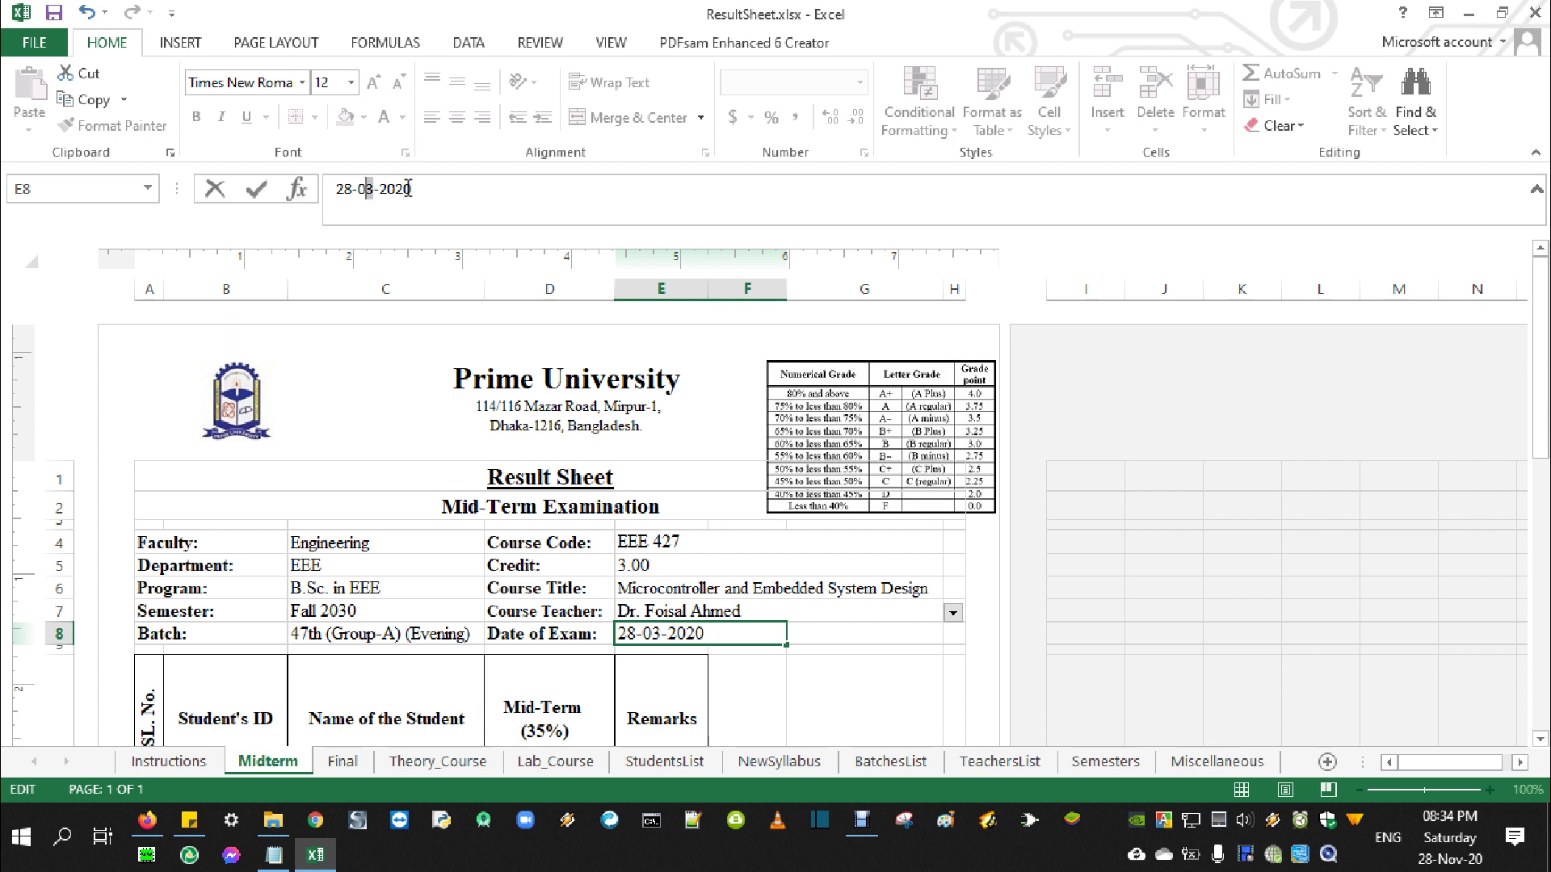
key(shift+Left)
text(11)
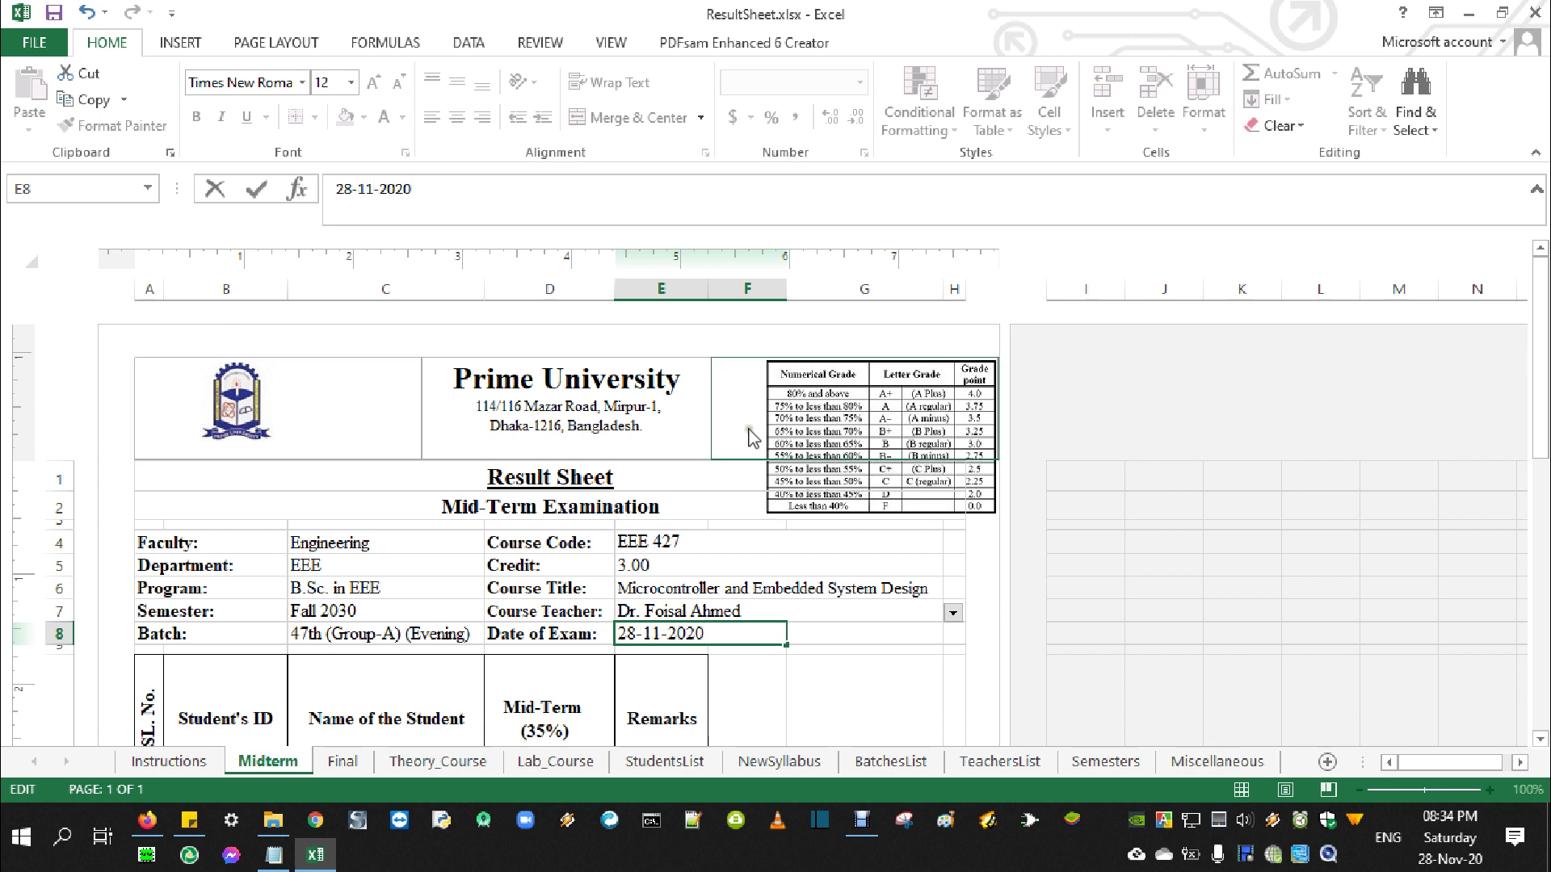
click(755, 475)
click(749, 634)
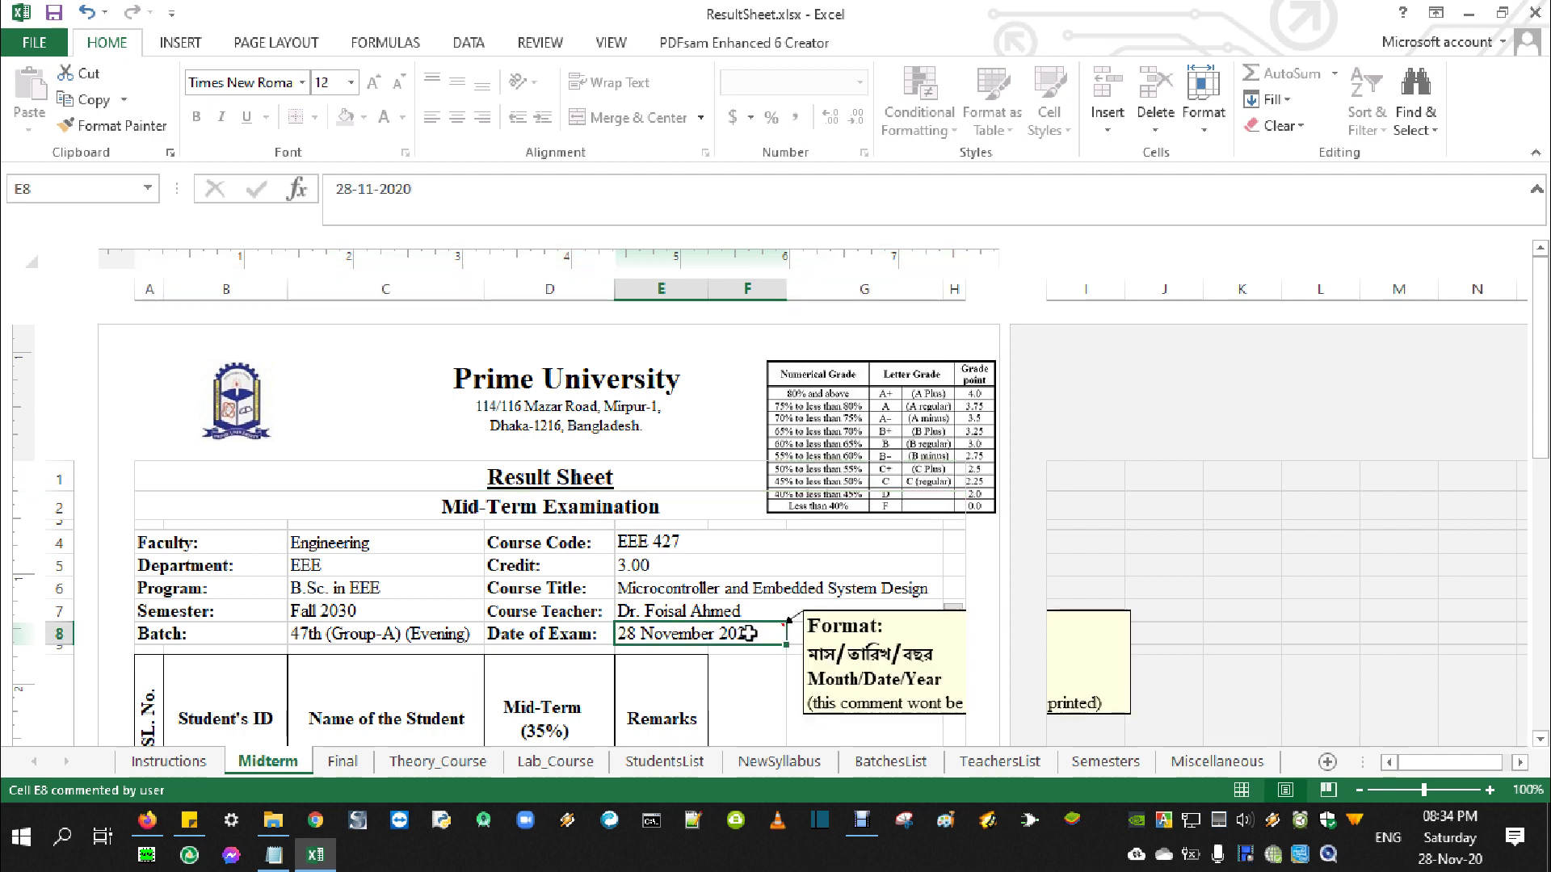
scroll(757, 626, down, 5)
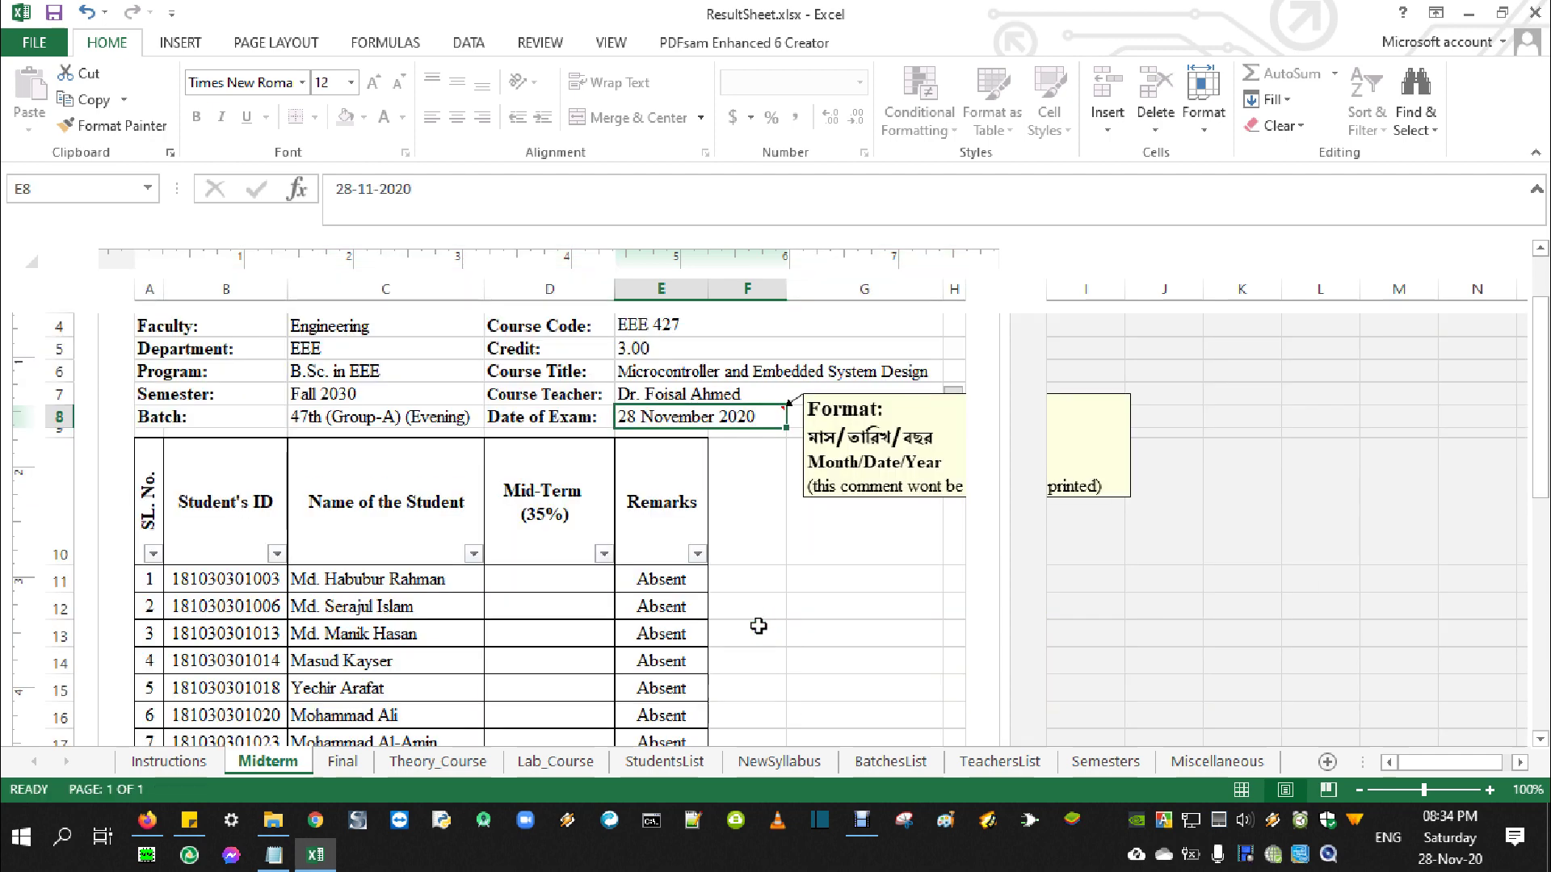
Enter mid-term mark 12 in D11; see 36 rejected as invalid in D12
click(544, 512)
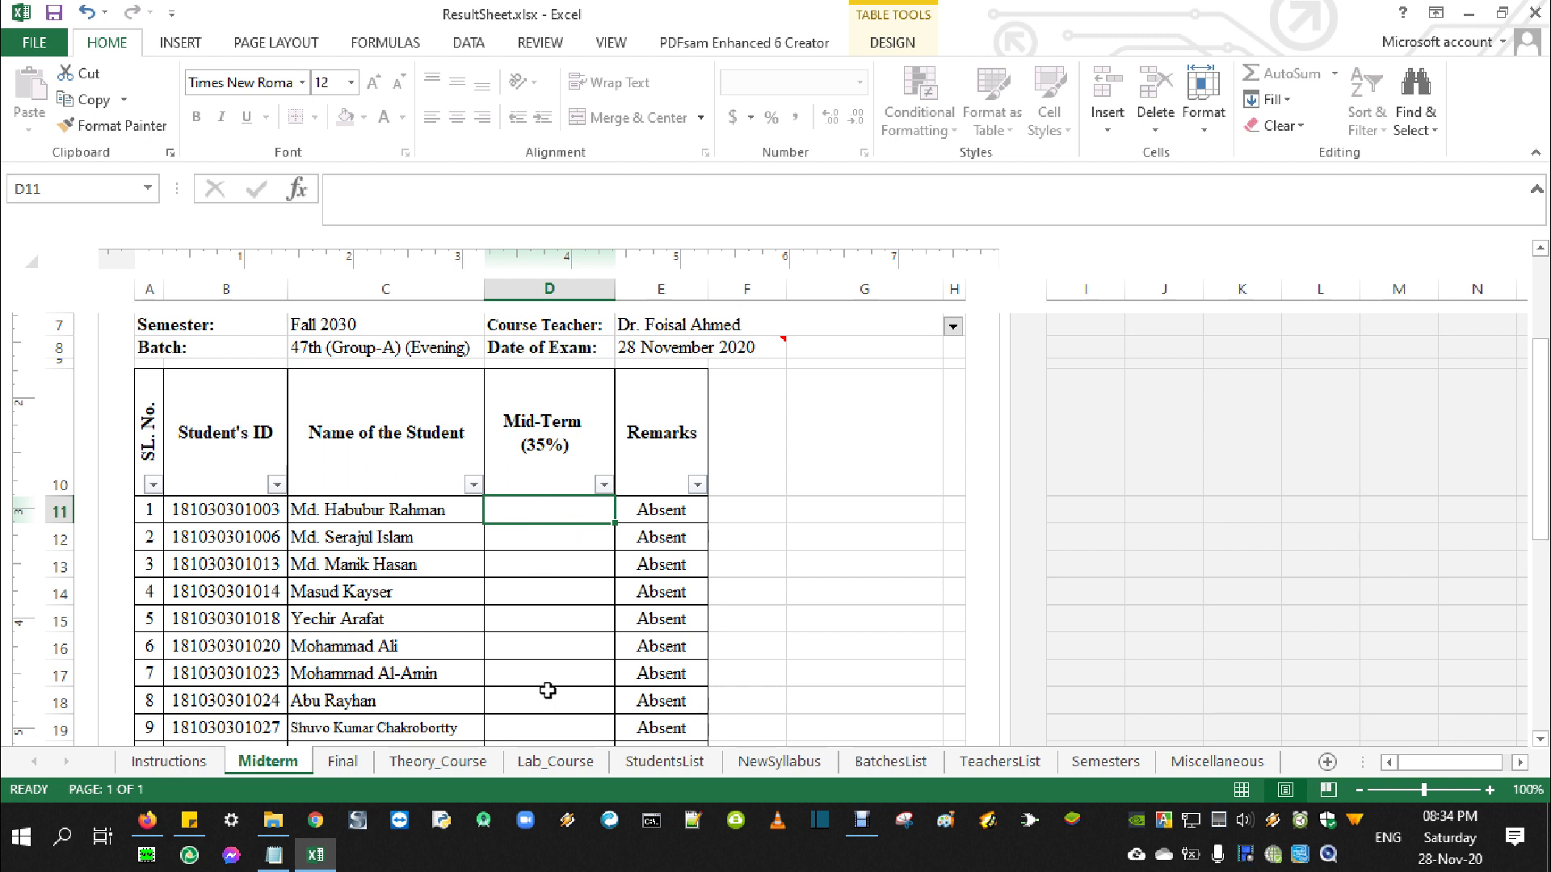
text(12)
key(Return)
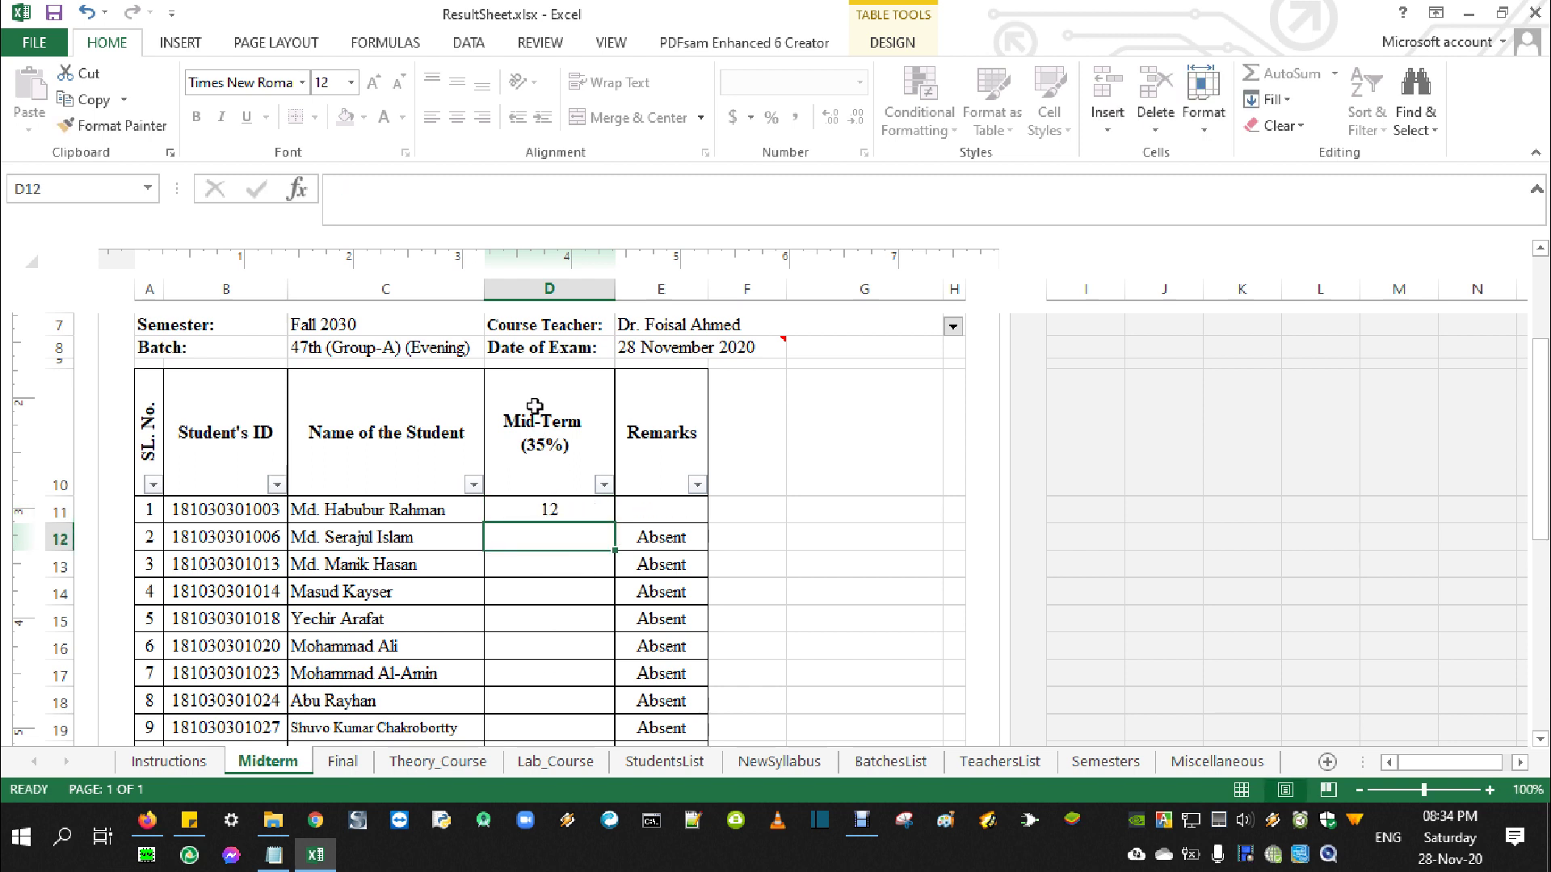
text(36)
key(Return)
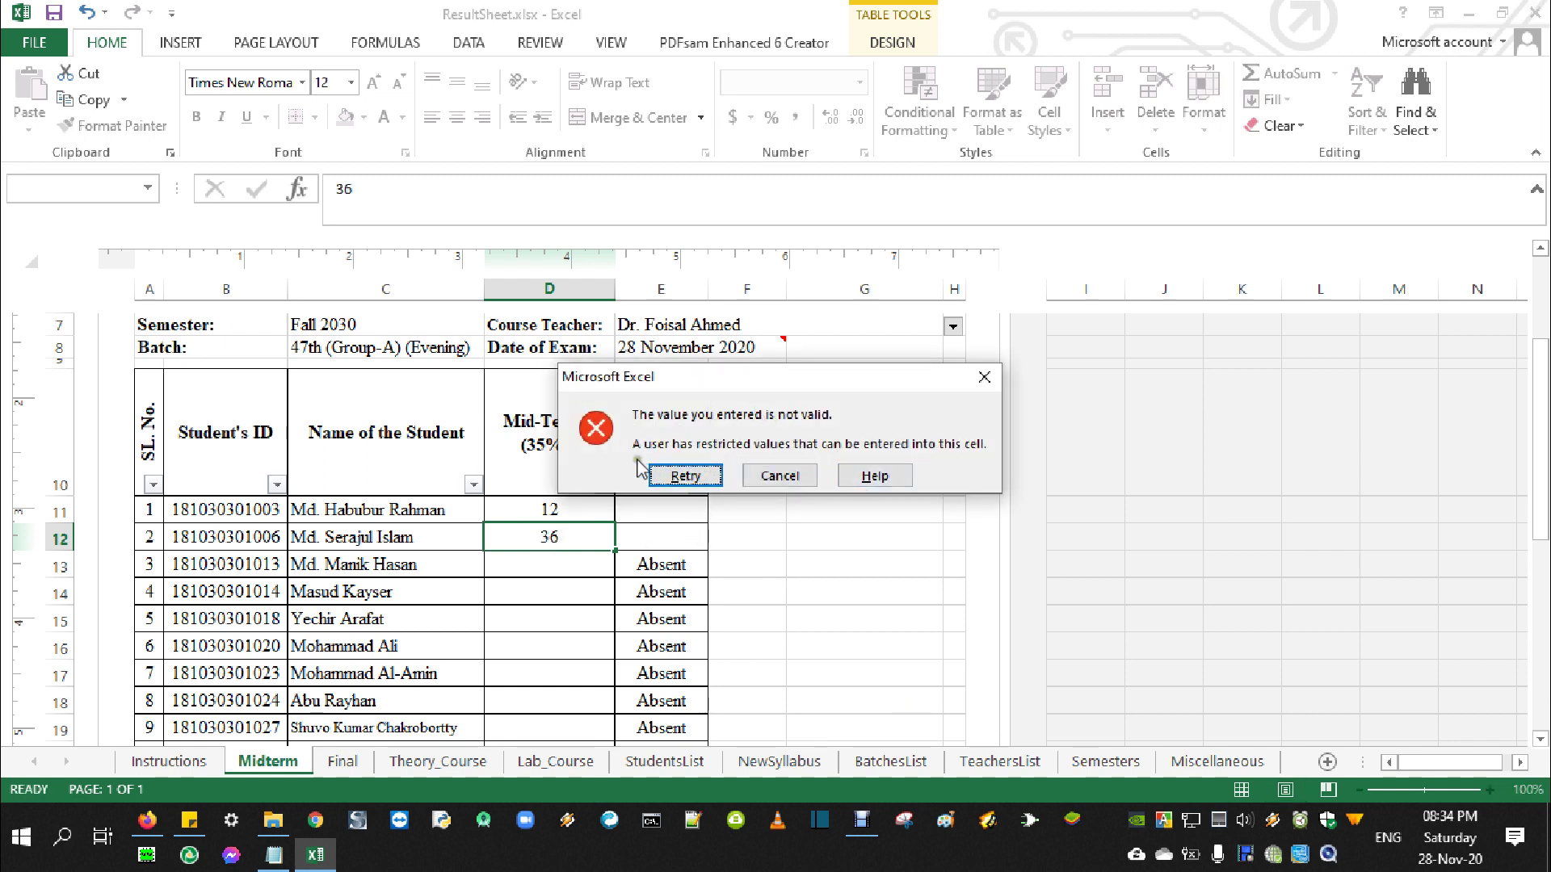
click(788, 473)
Test a non-numeric entry in D12, discard it, and enter 12 instead
text(qwdqw)
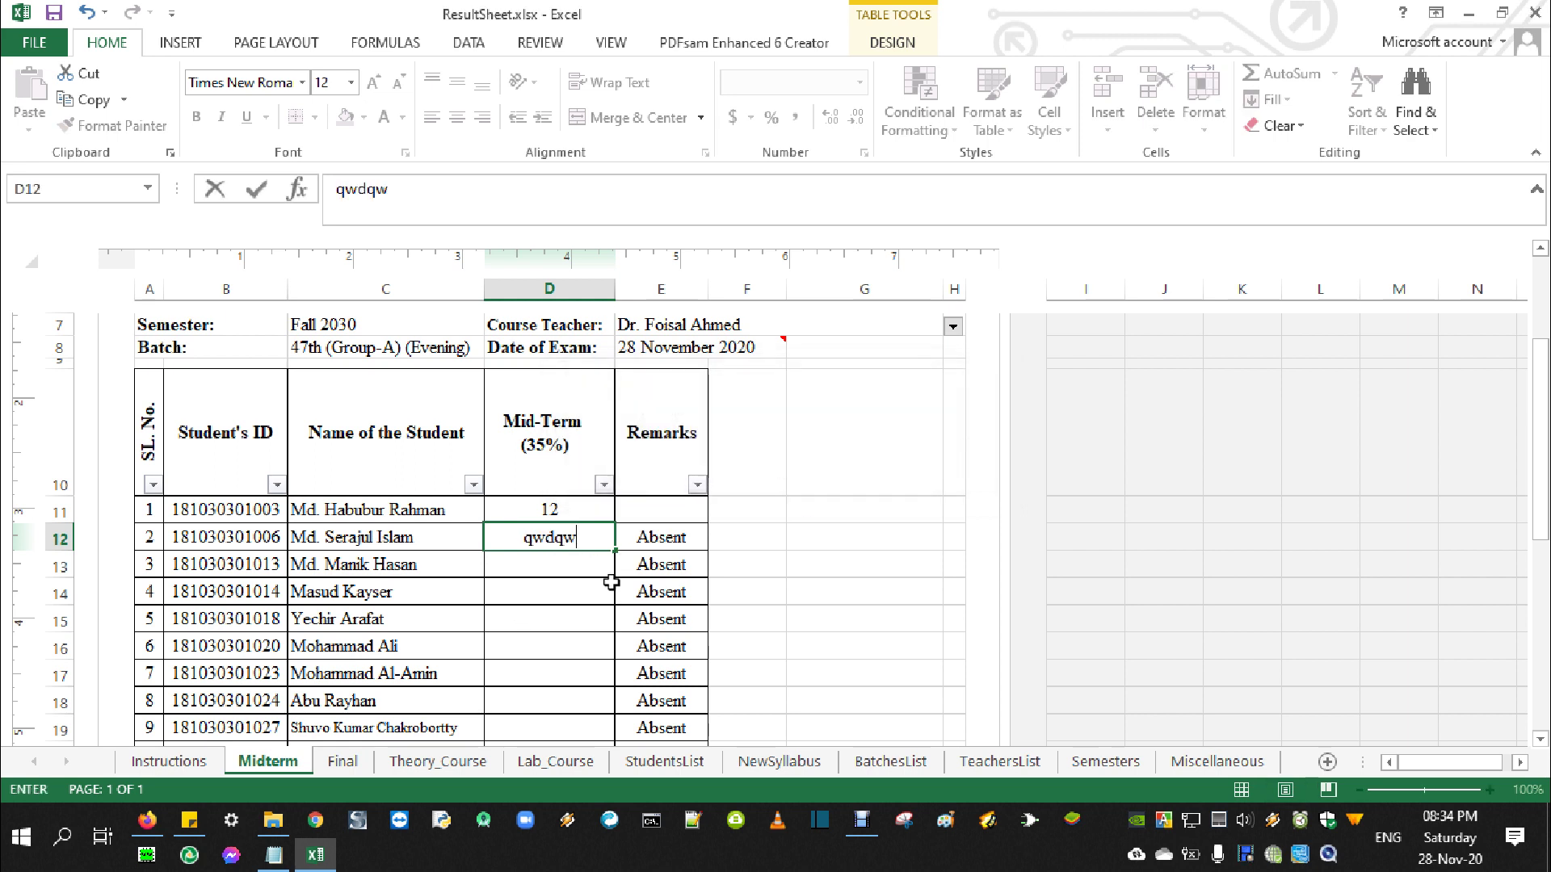
key(Return)
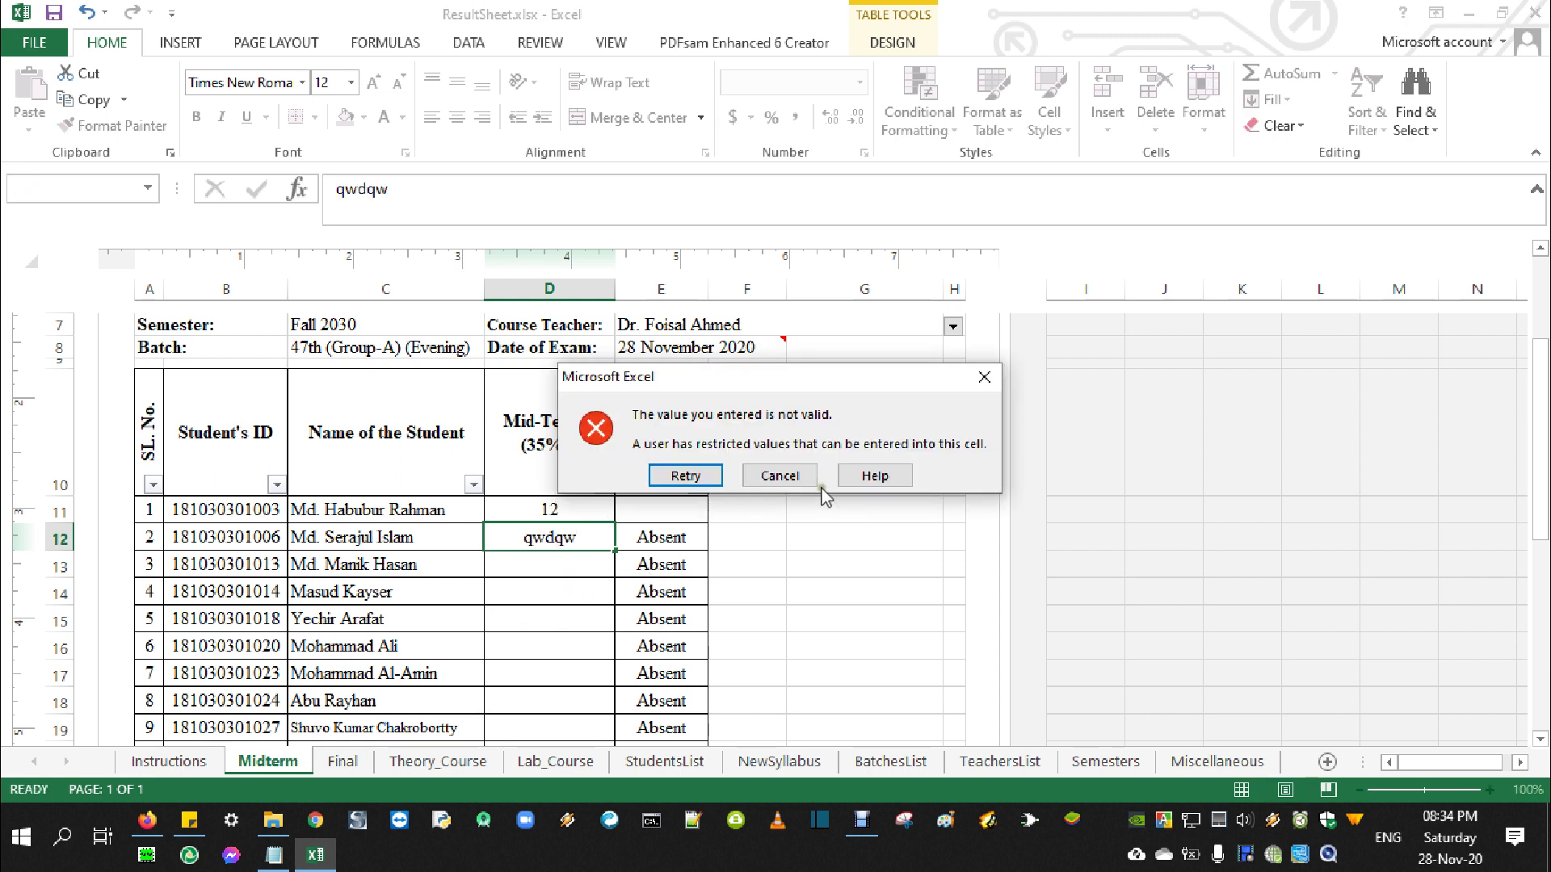
click(782, 477)
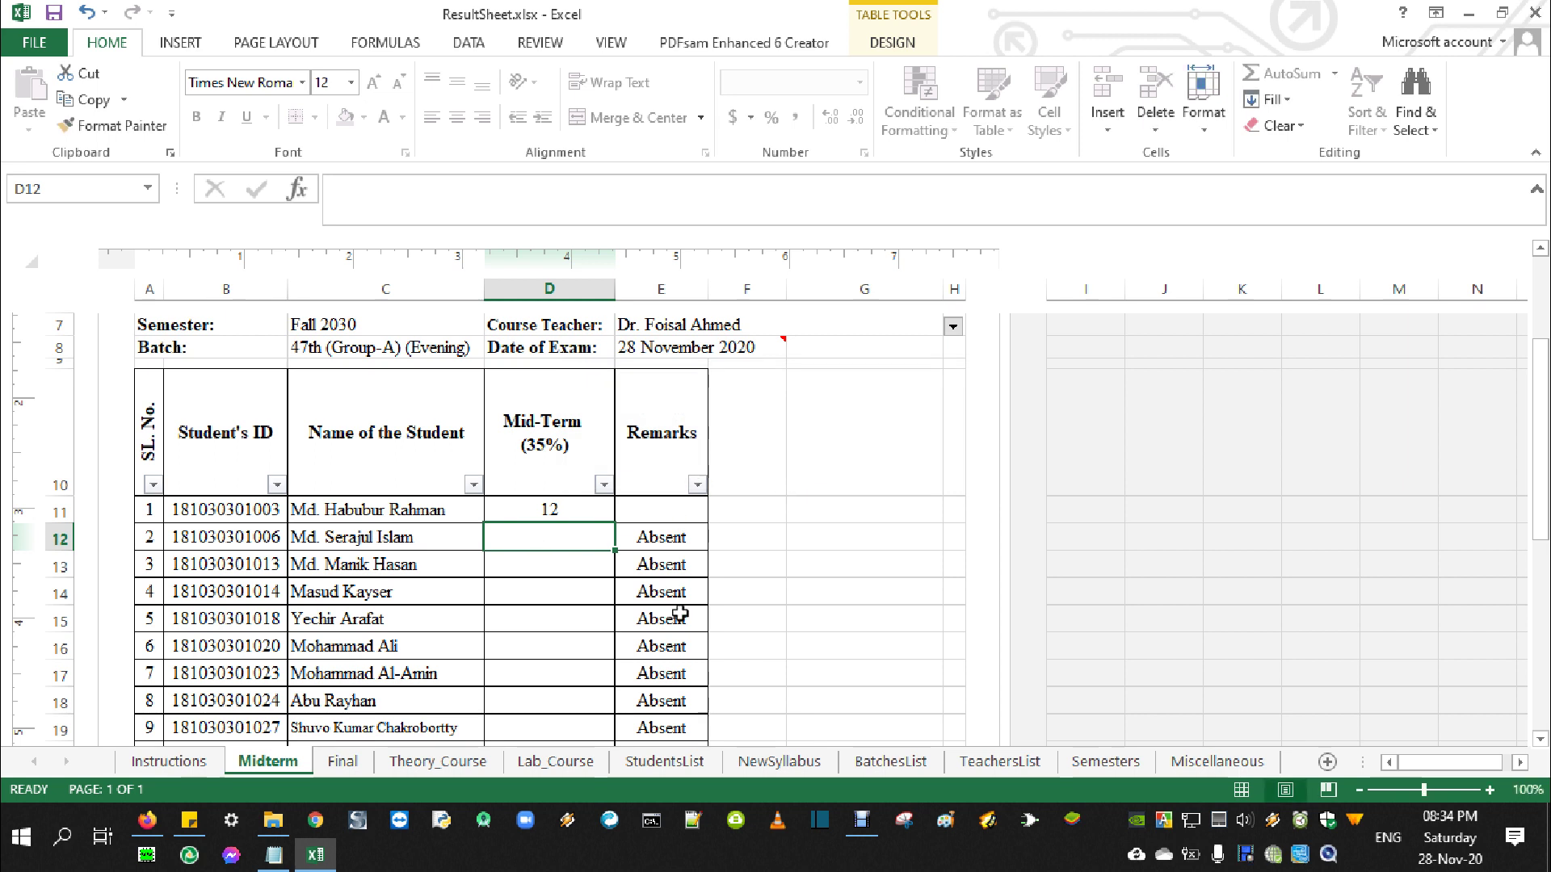
text(12)
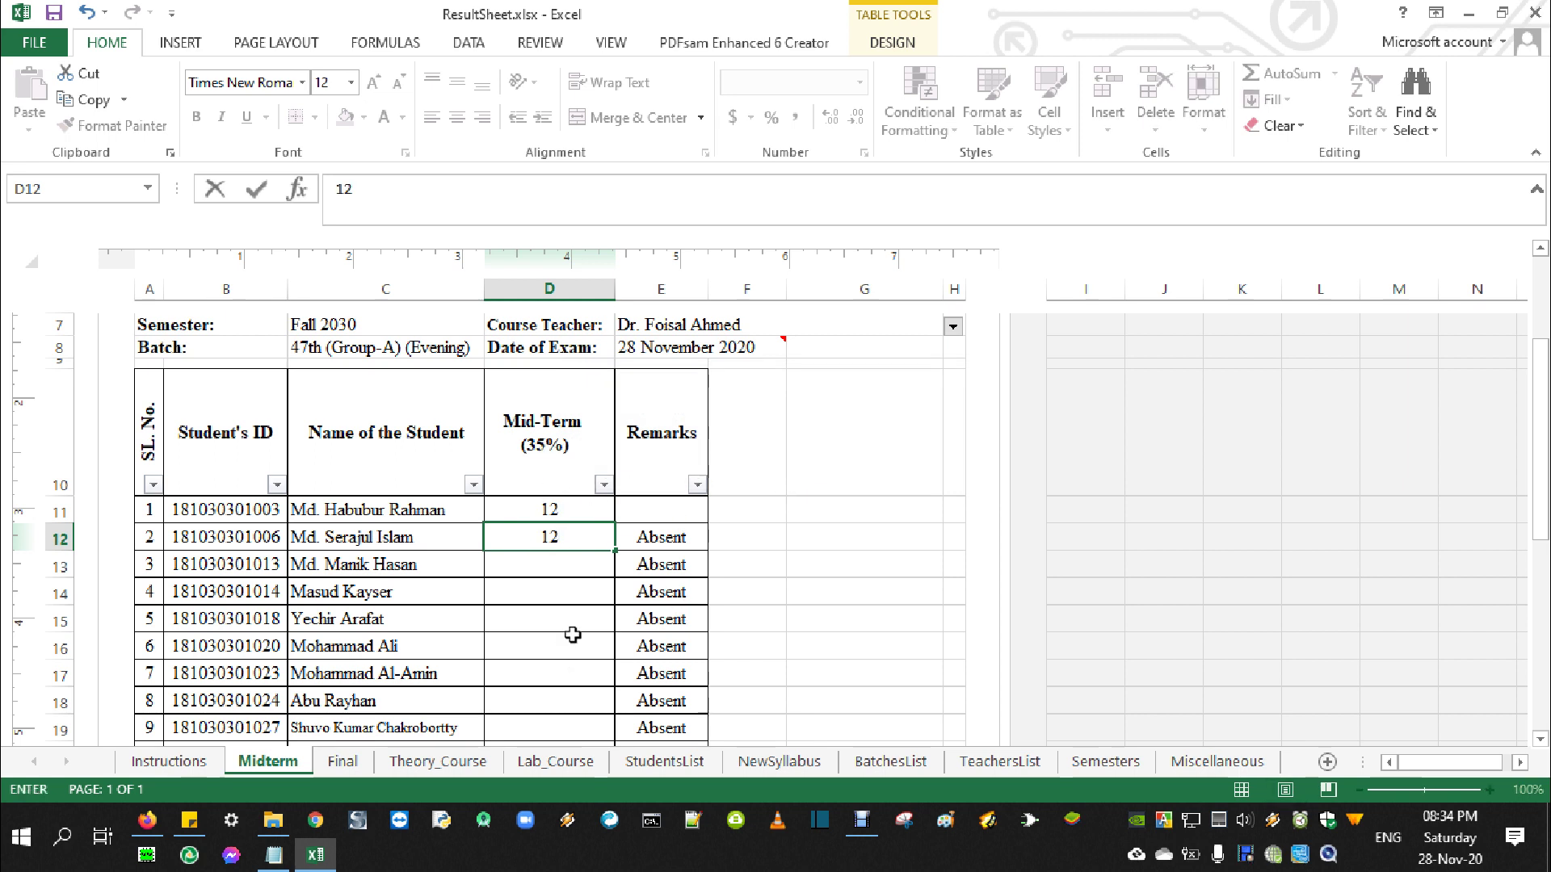
scroll(575, 631, down, 7)
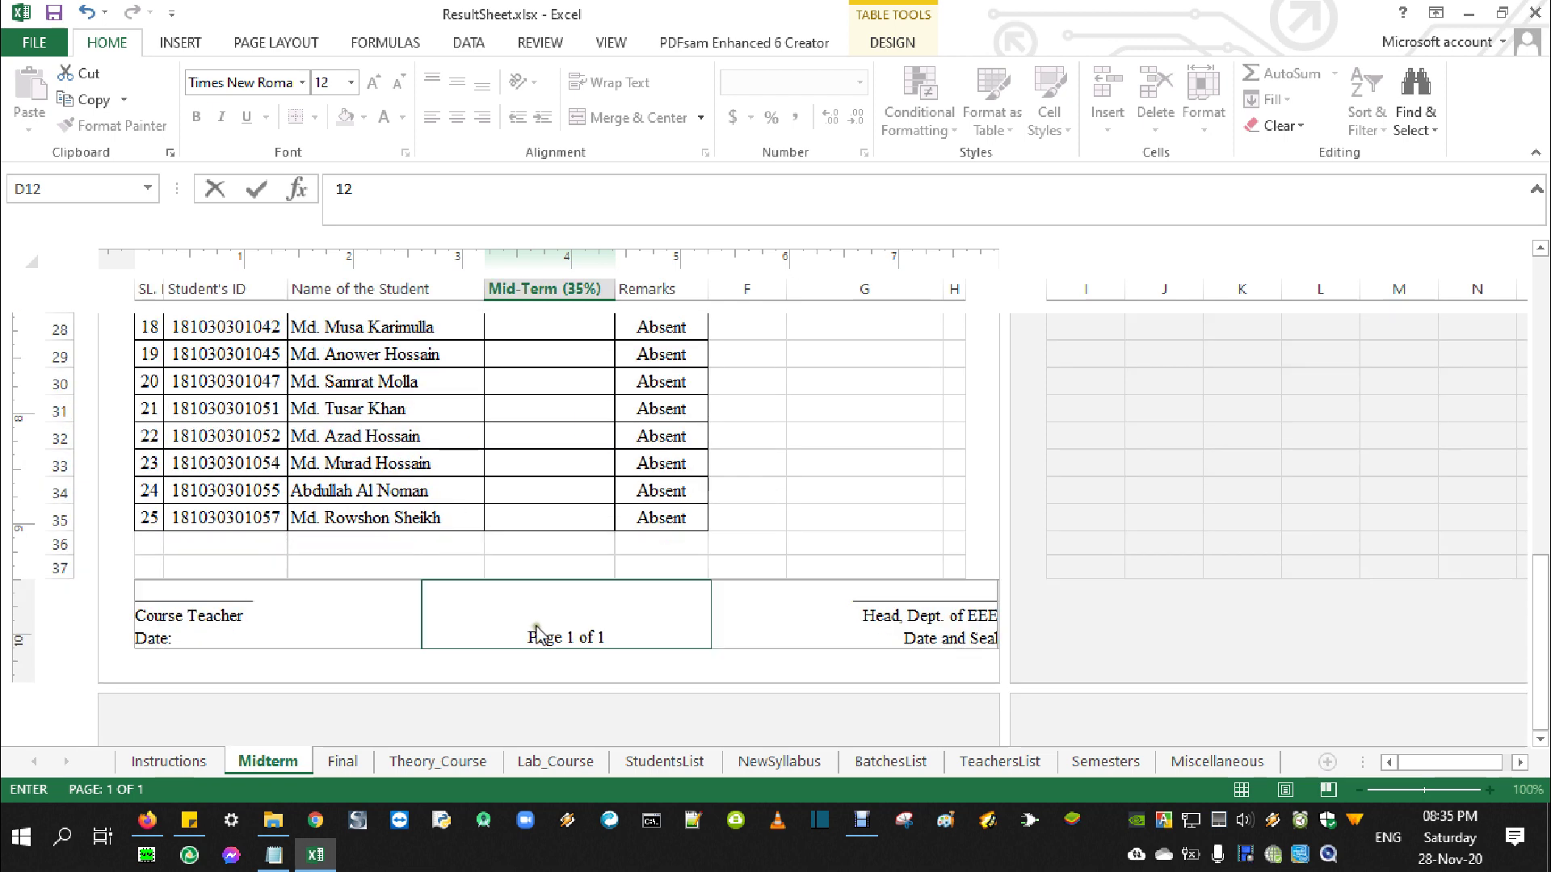
scroll(563, 518, up, 1)
scroll(563, 518, up, 6)
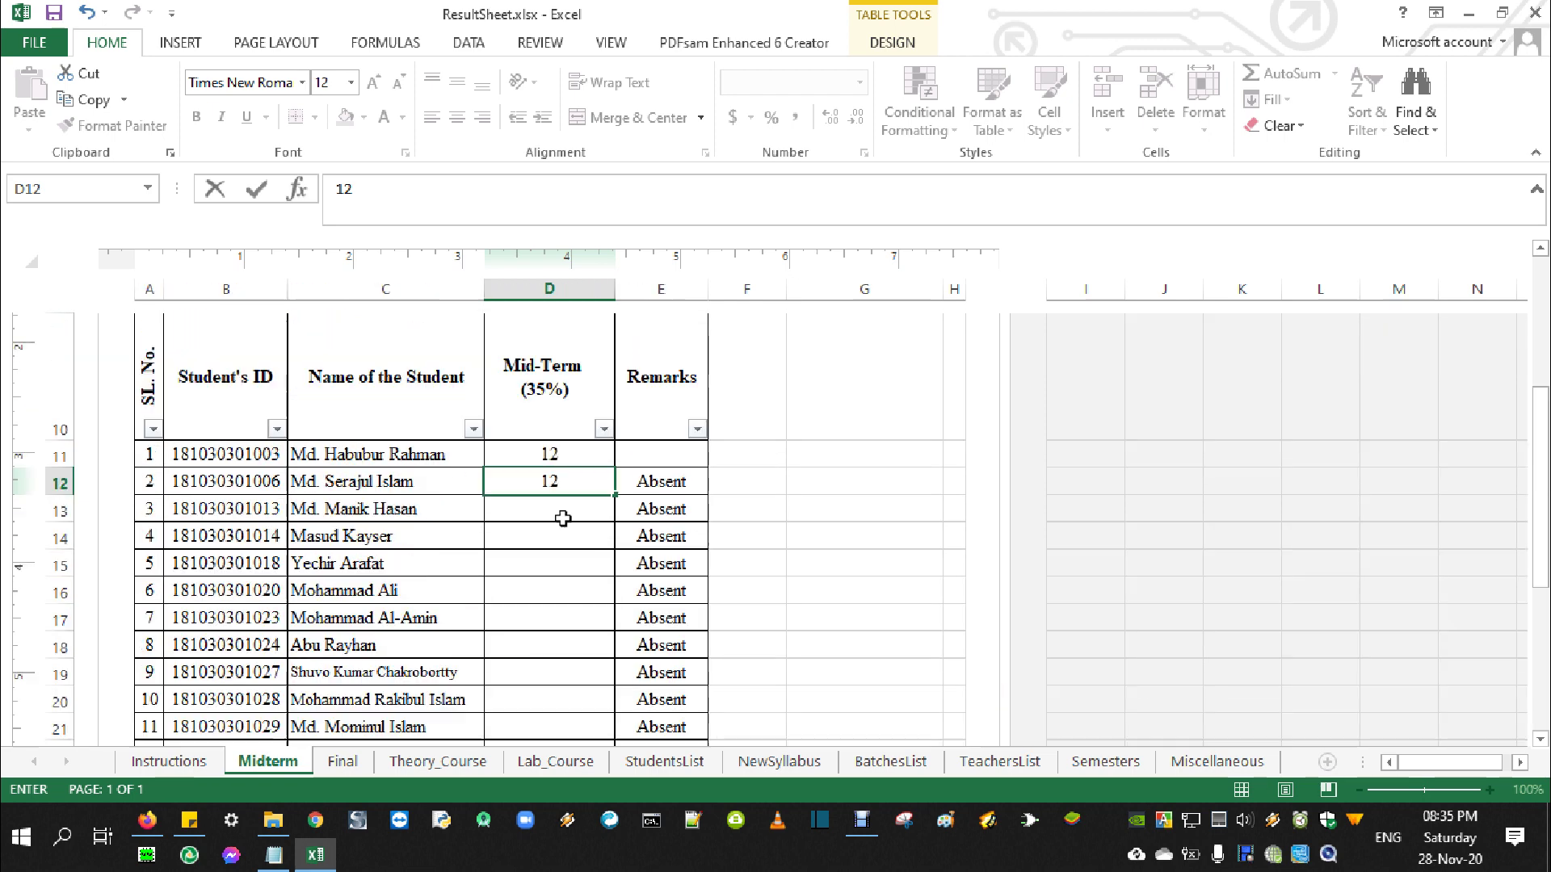
scroll(553, 596, up, 3)
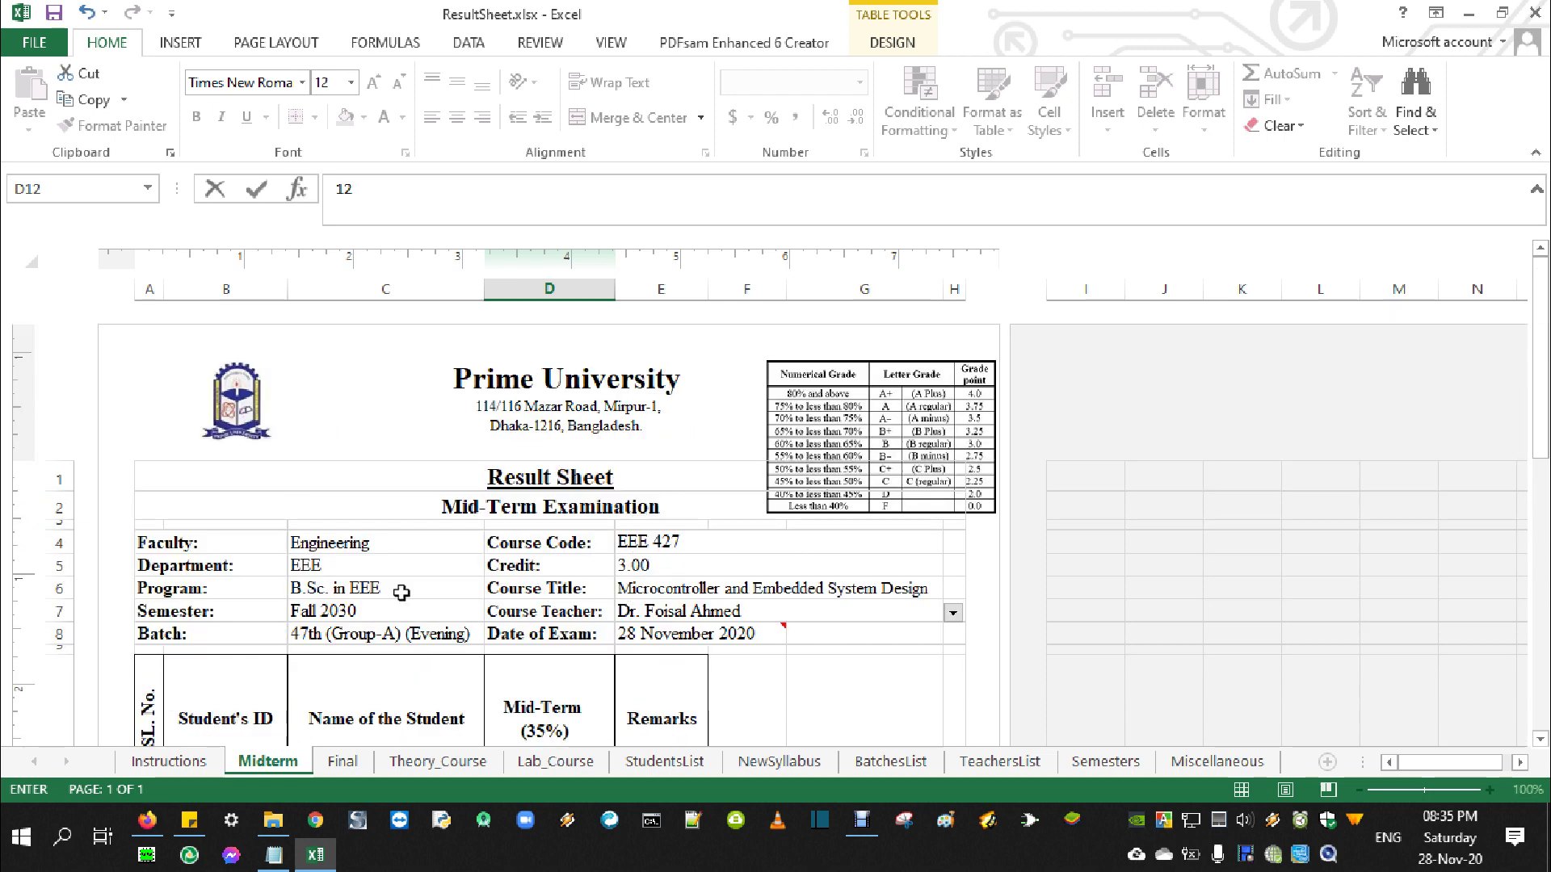
click(33, 42)
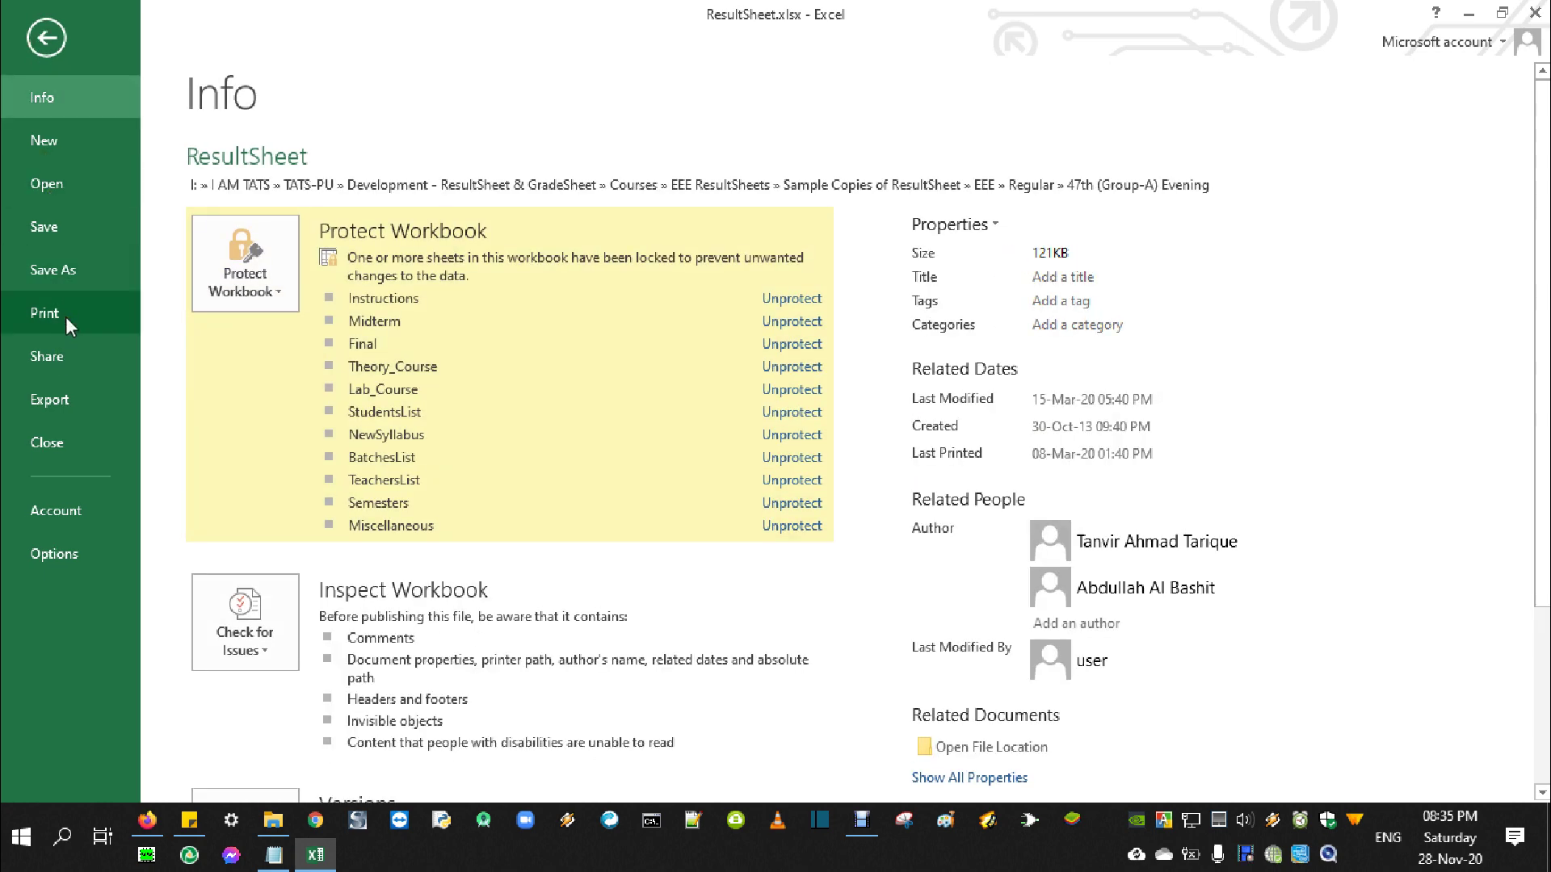
key(Escape)
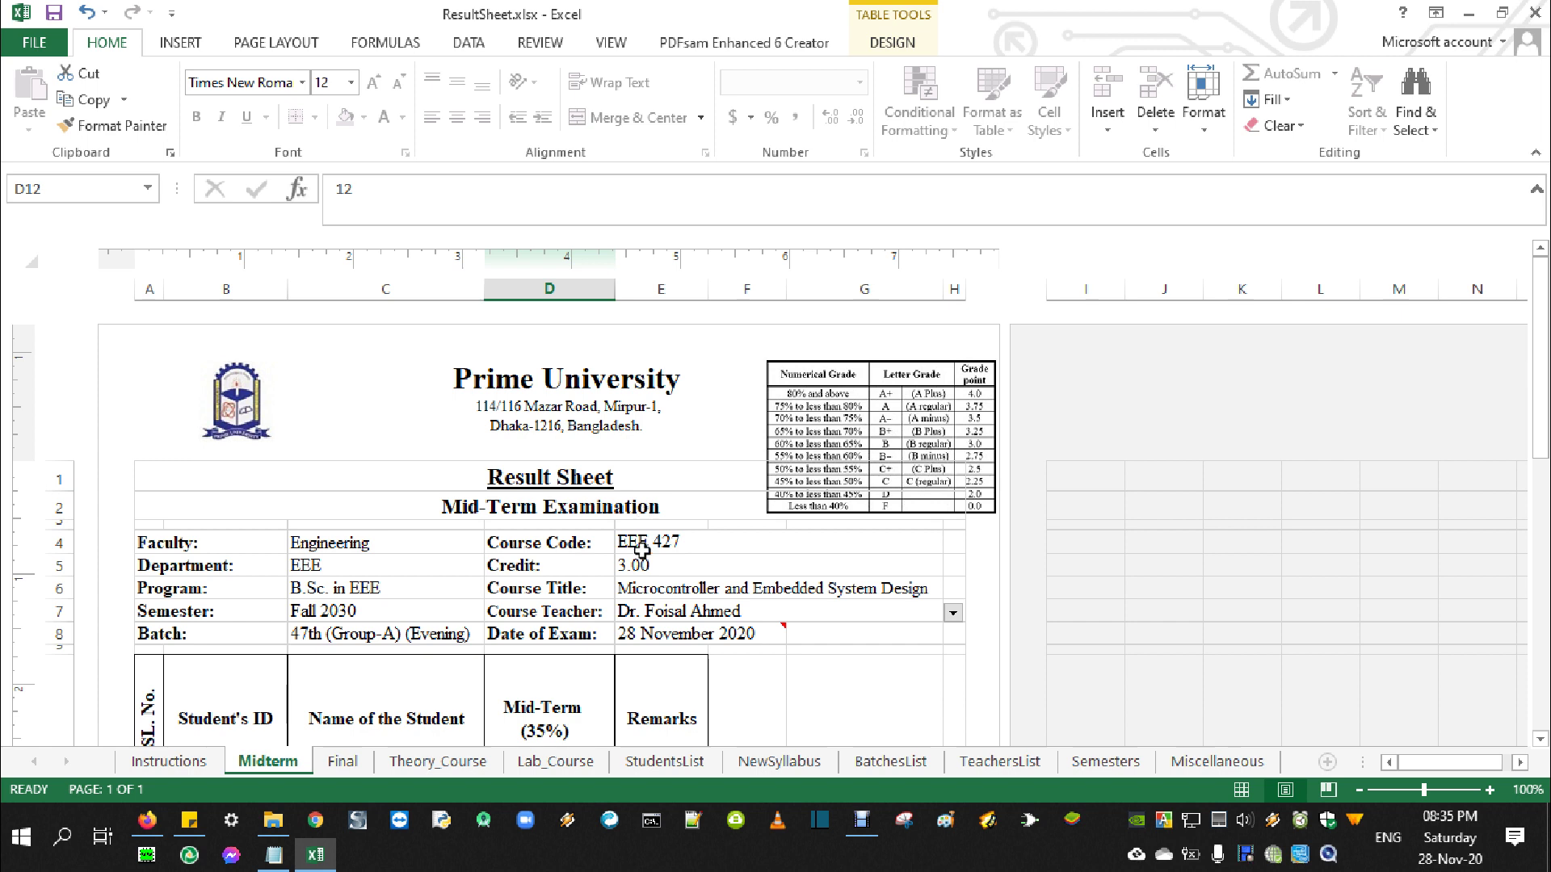
On the Final sheet, change the exam date in E8 to 28-01-2021
click(339, 768)
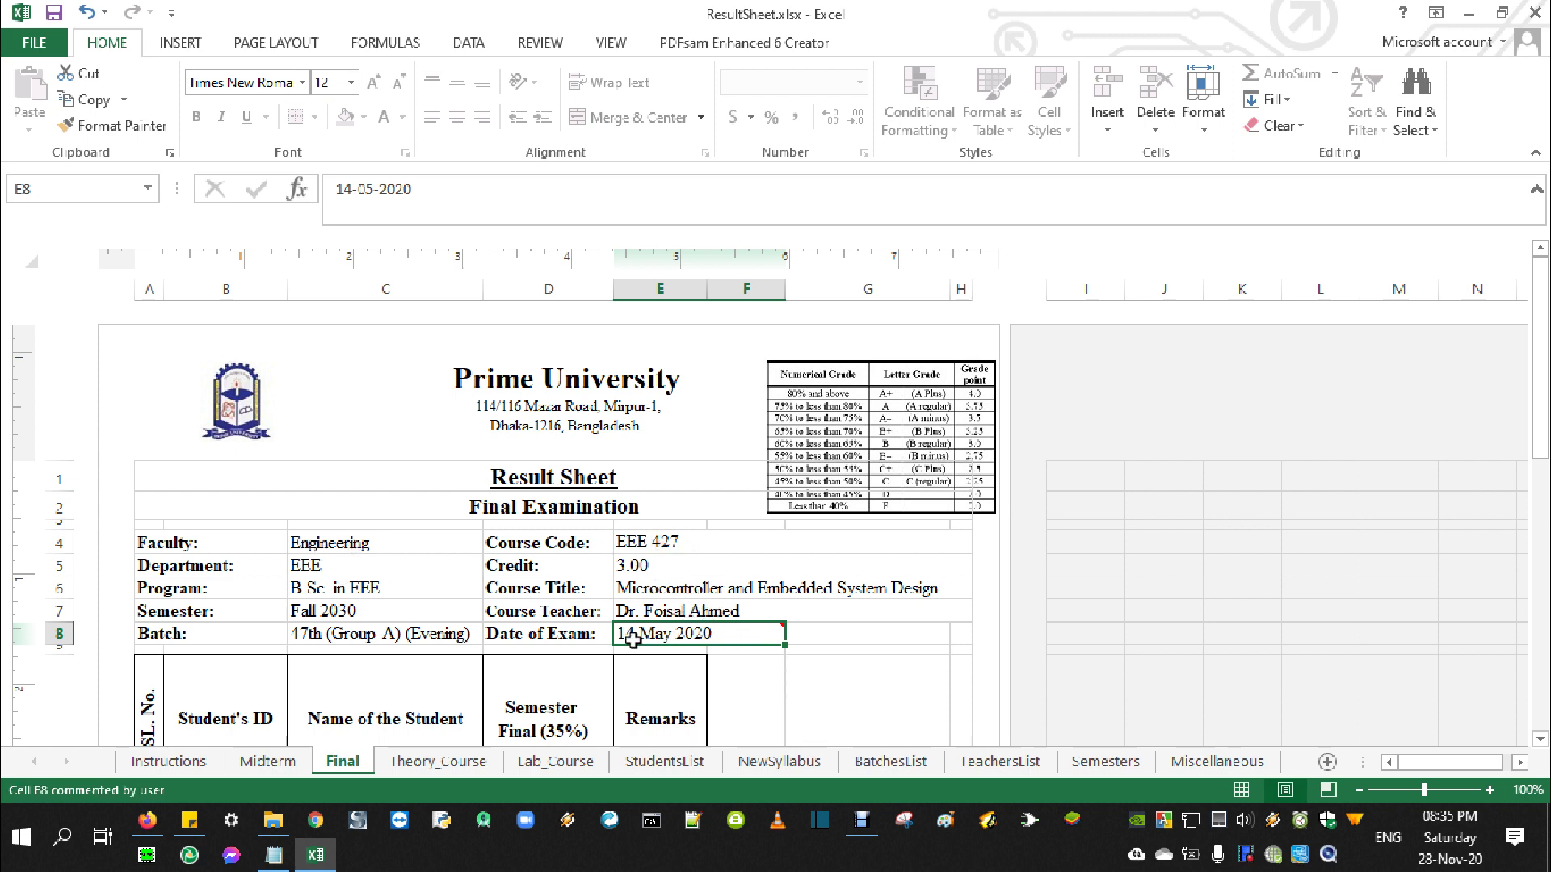
mouse_move(745, 646)
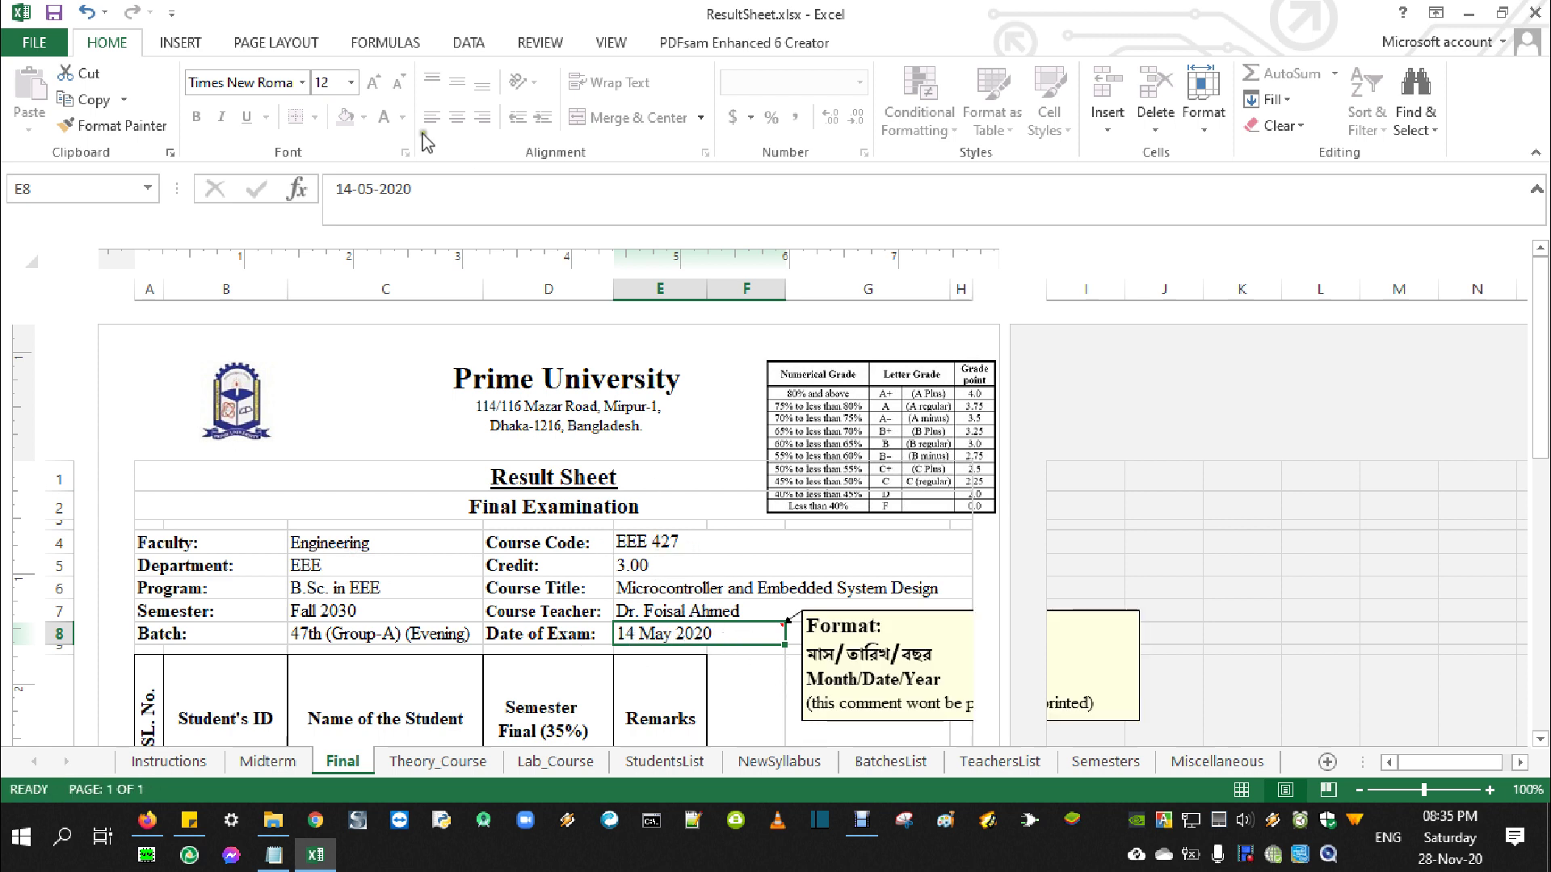
double_click(354, 198)
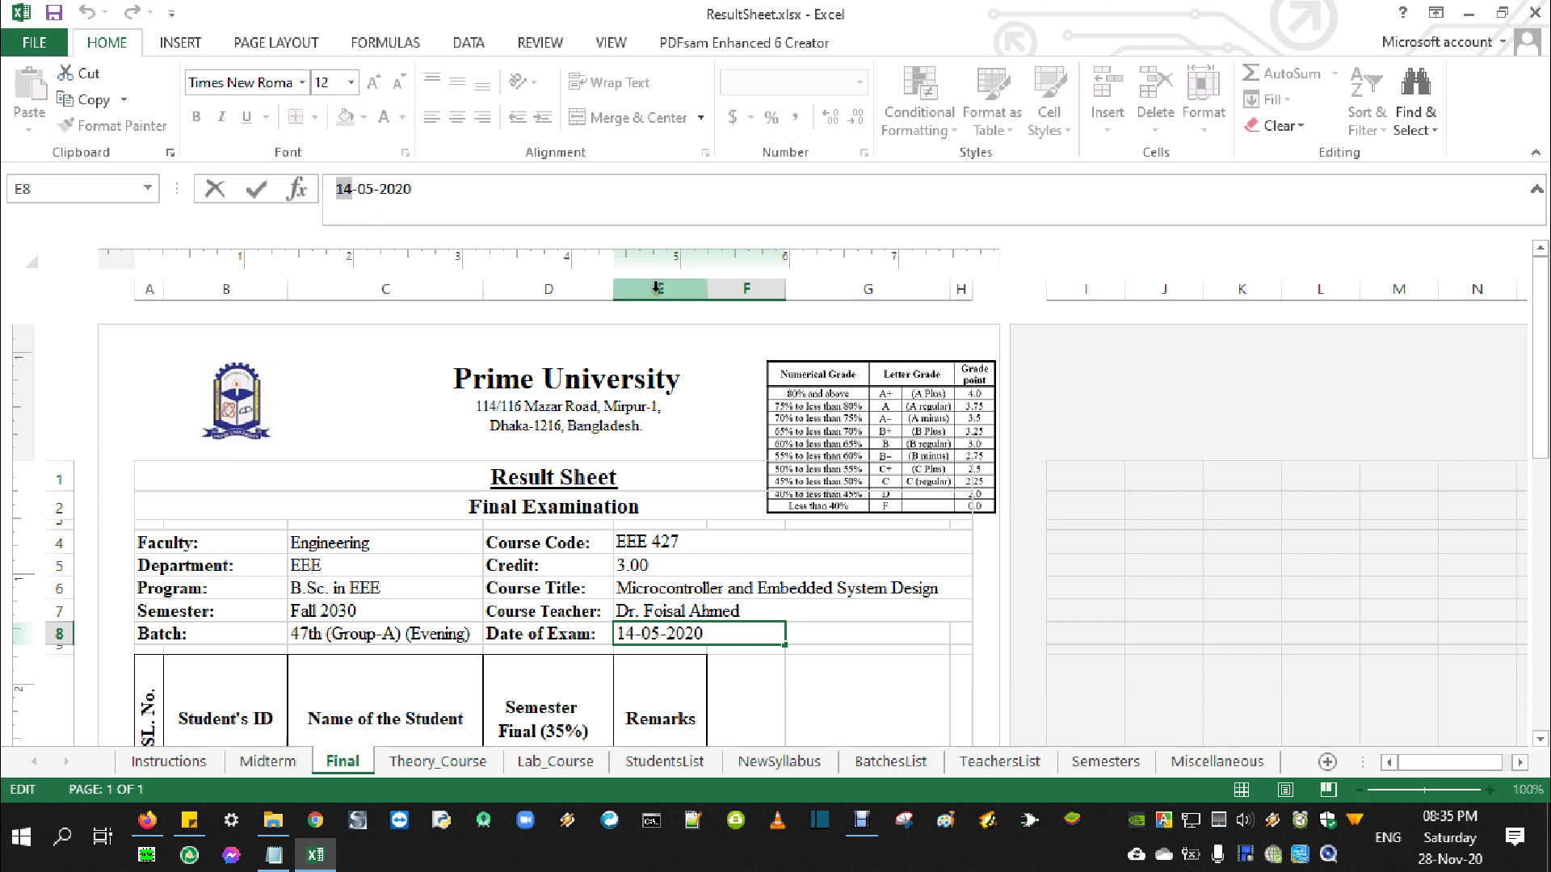
text(28)
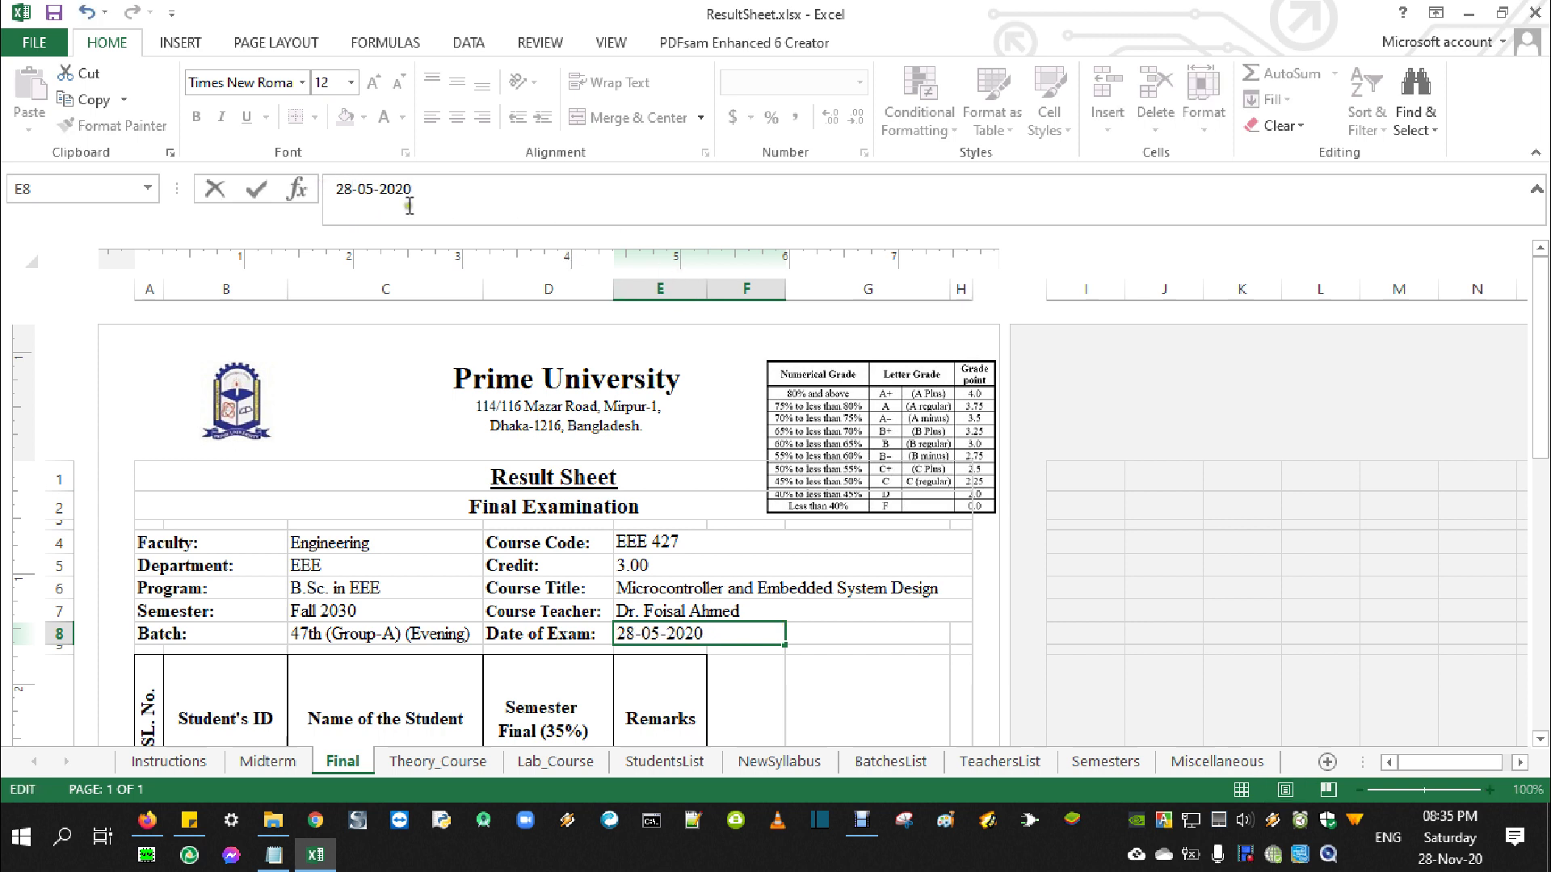
drag(368, 197, 373, 198)
text(1)
click(413, 188)
key(BackSpace)
text(1)
click(780, 628)
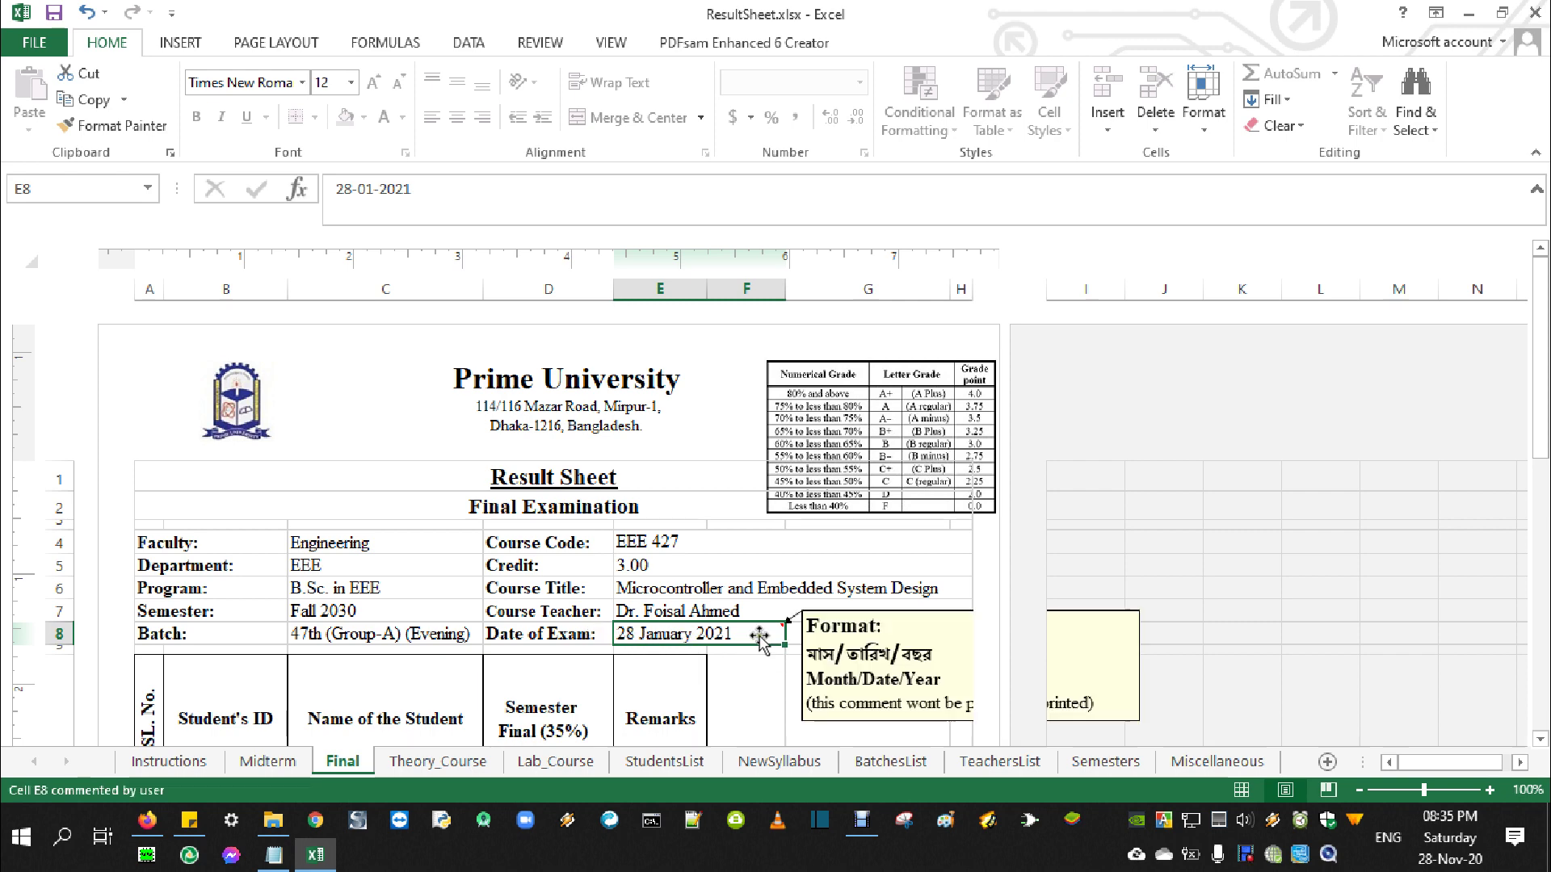
Enter Semester Final marks of 12 for student 3 and 23 for student 5
scroll(847, 628, down, 3)
click(547, 453)
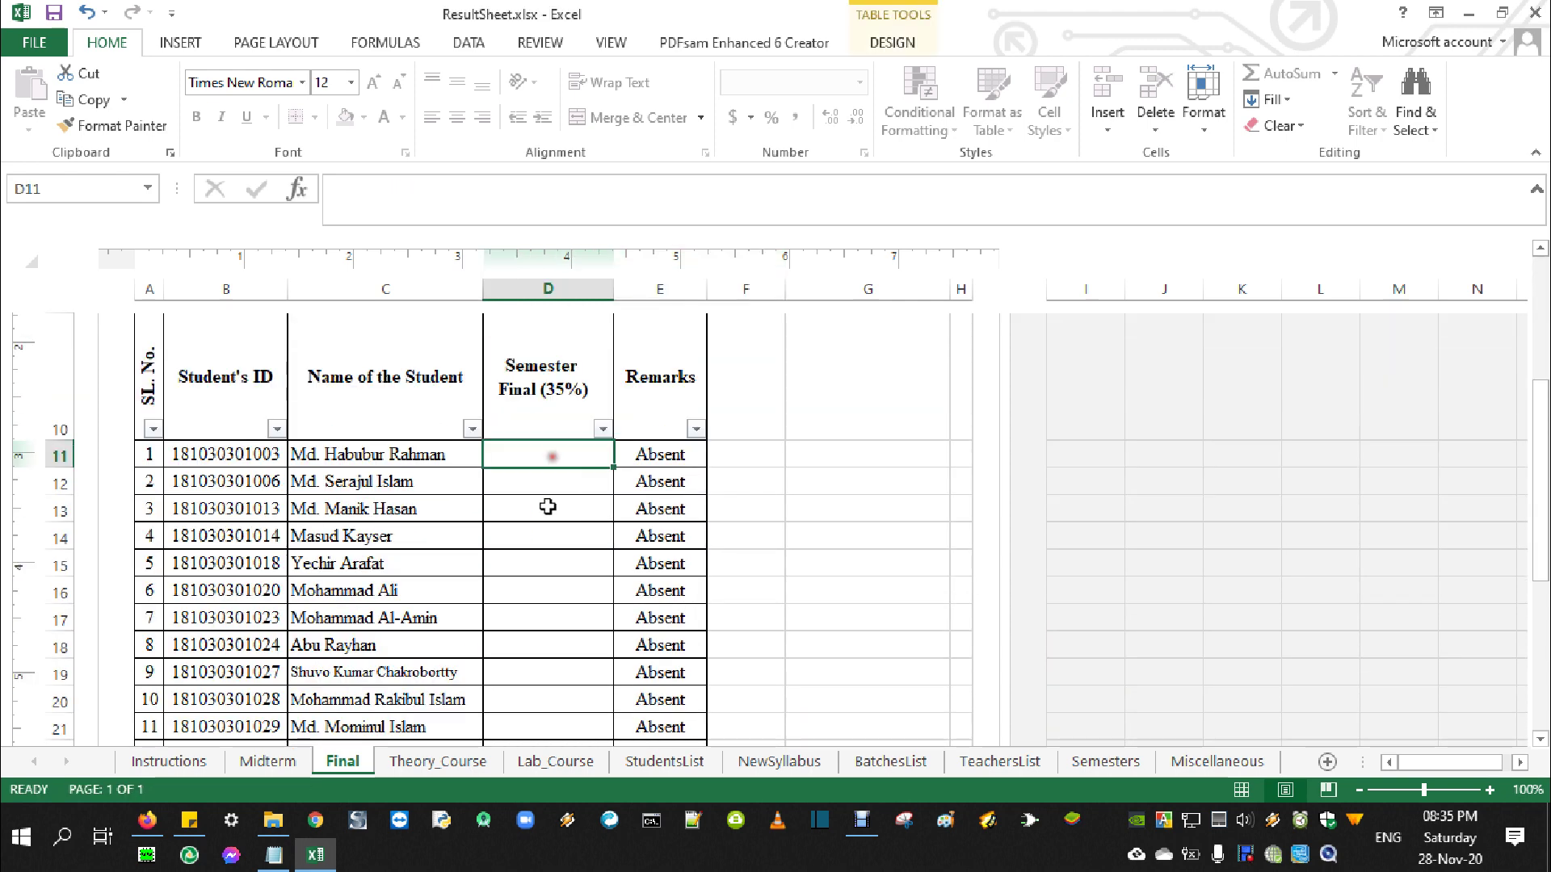
click(548, 507)
text(12)
click(547, 565)
text(2323)
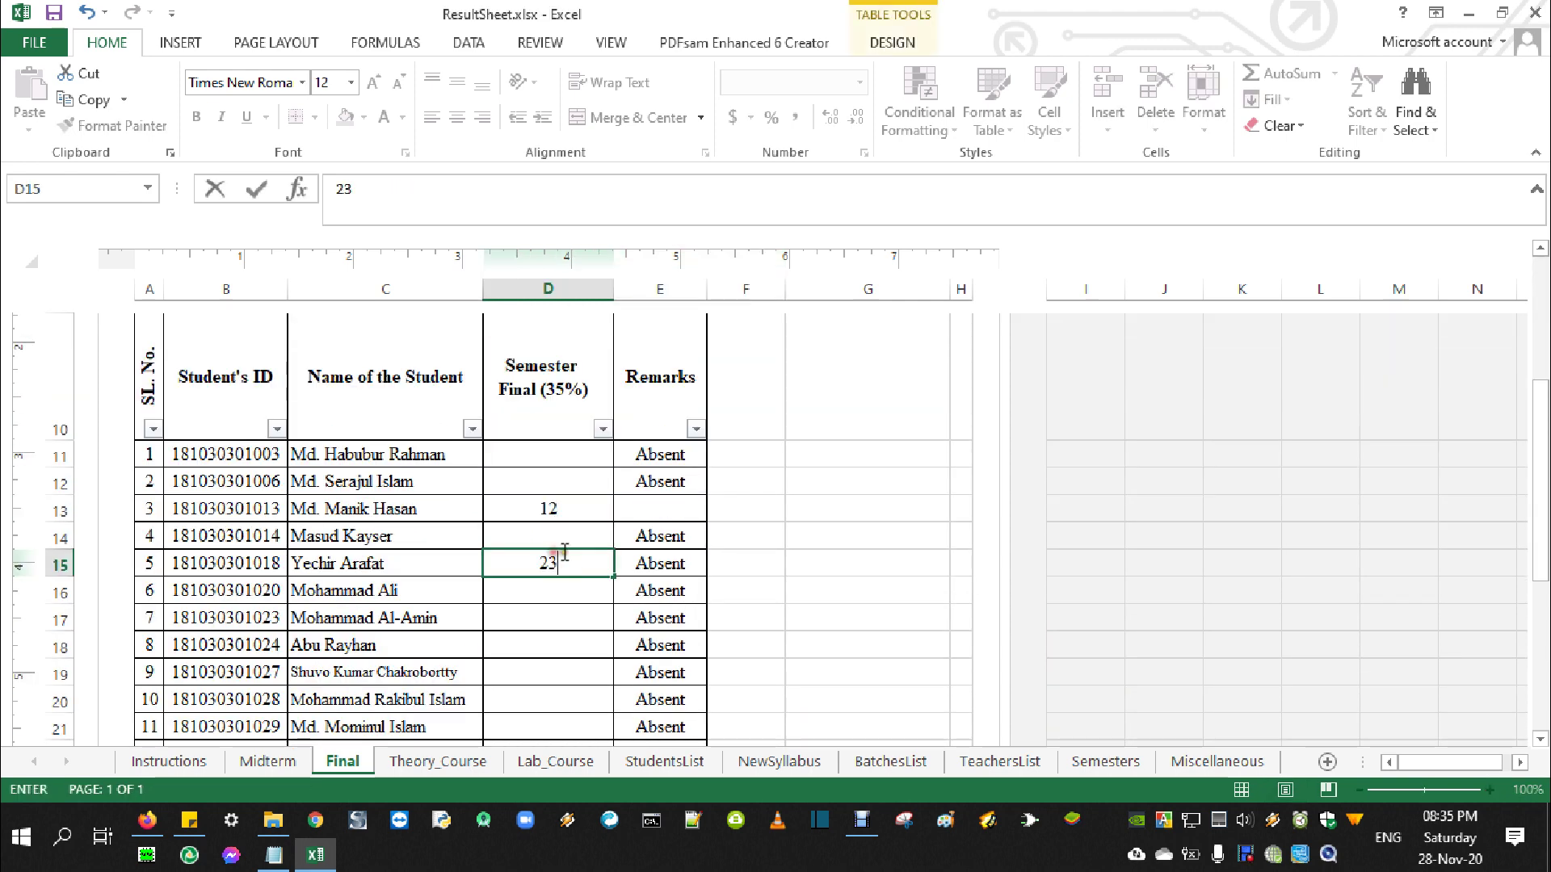
key(BackSpace)
key(BackSpace)
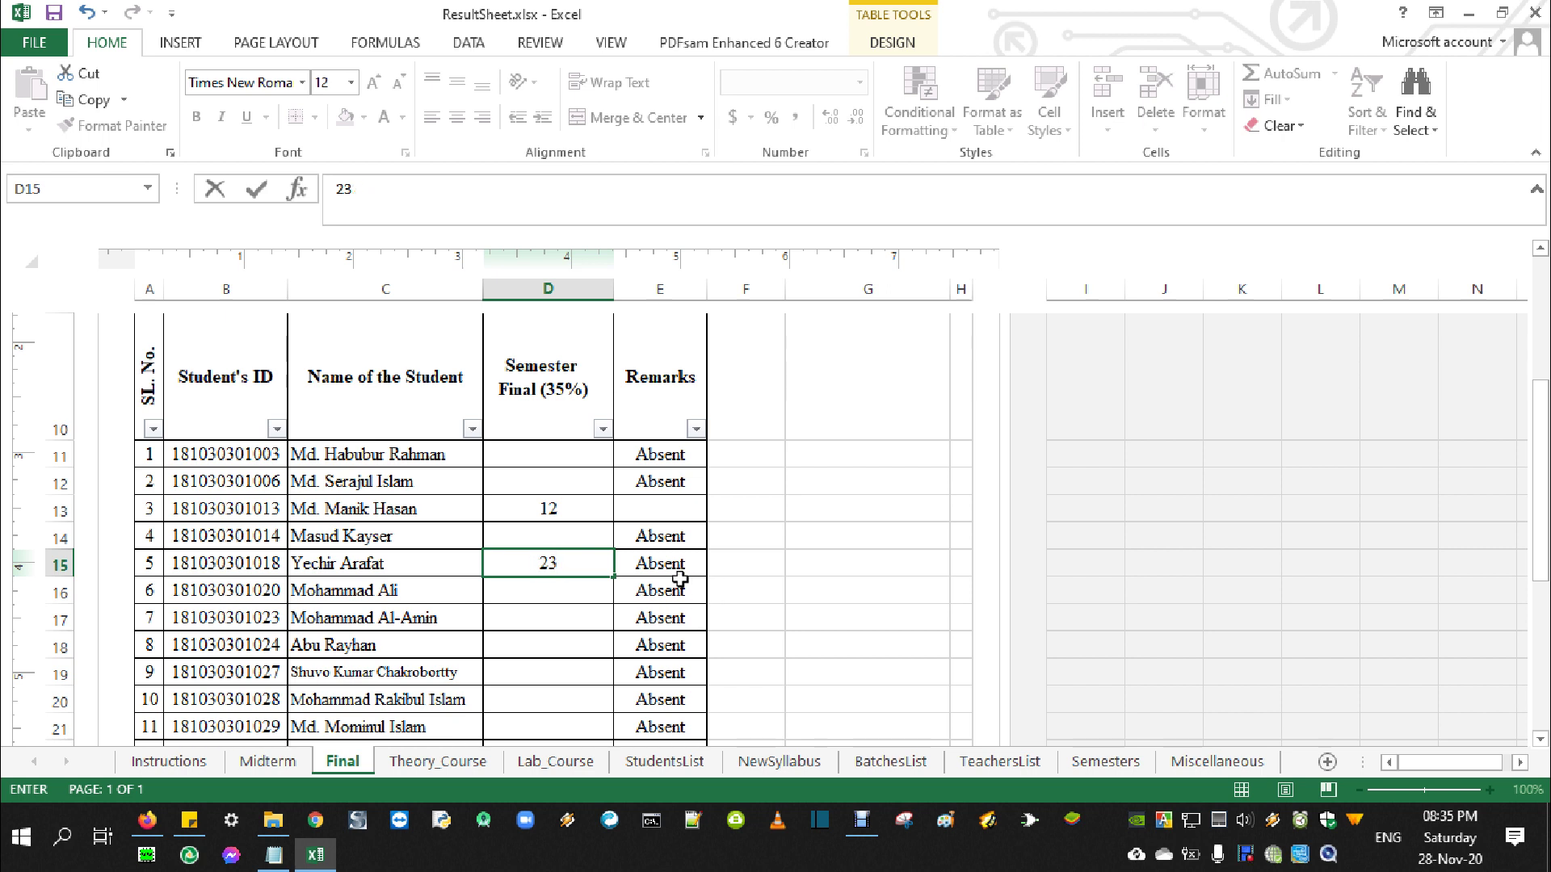
click(550, 594)
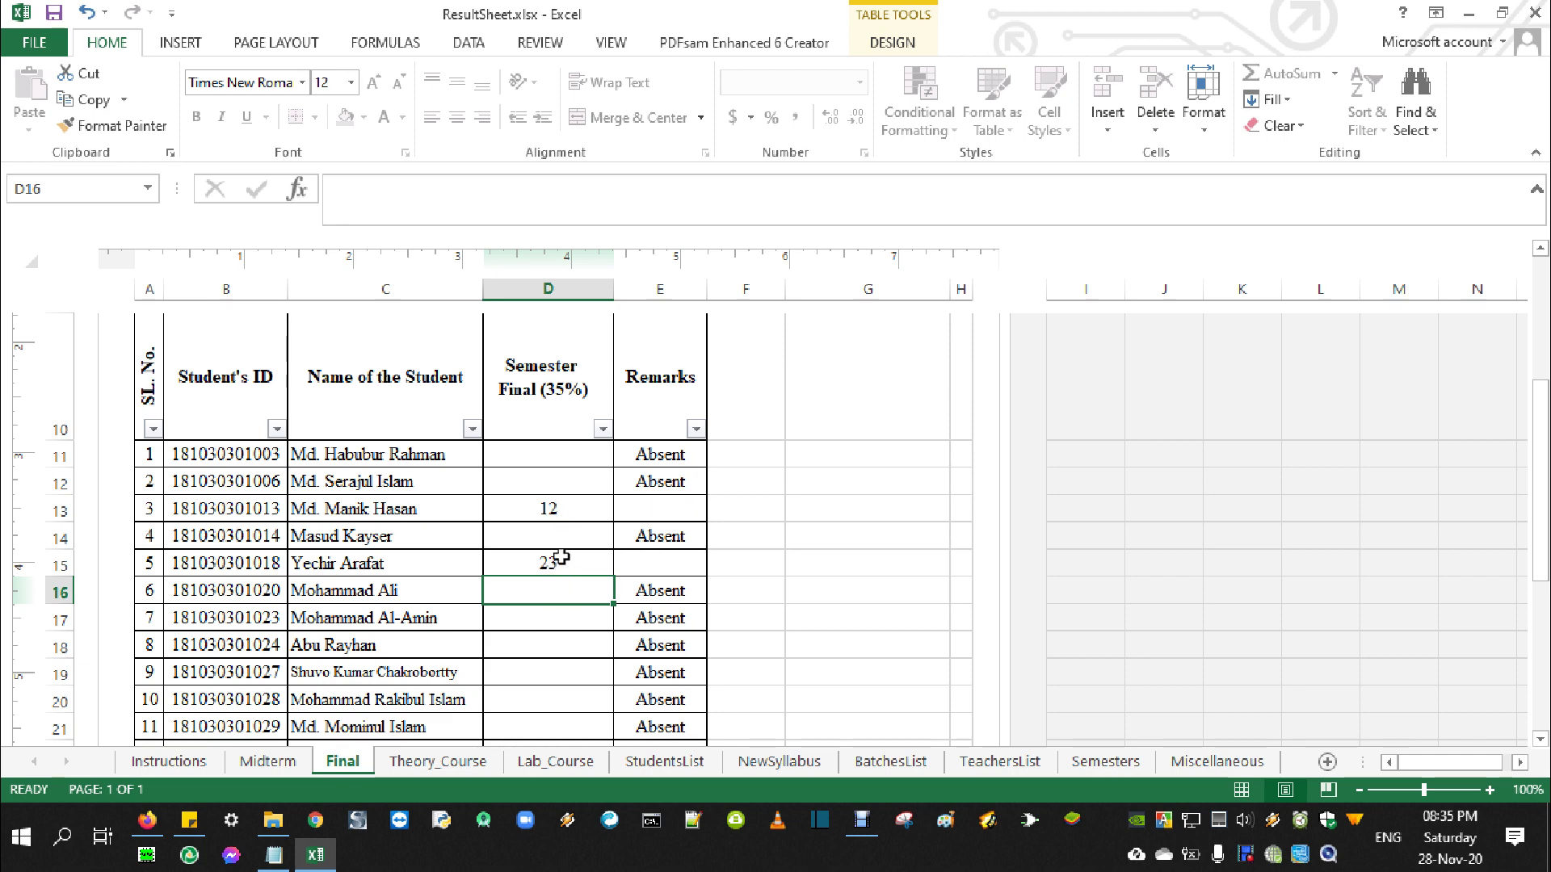
scroll(562, 558, up, 5)
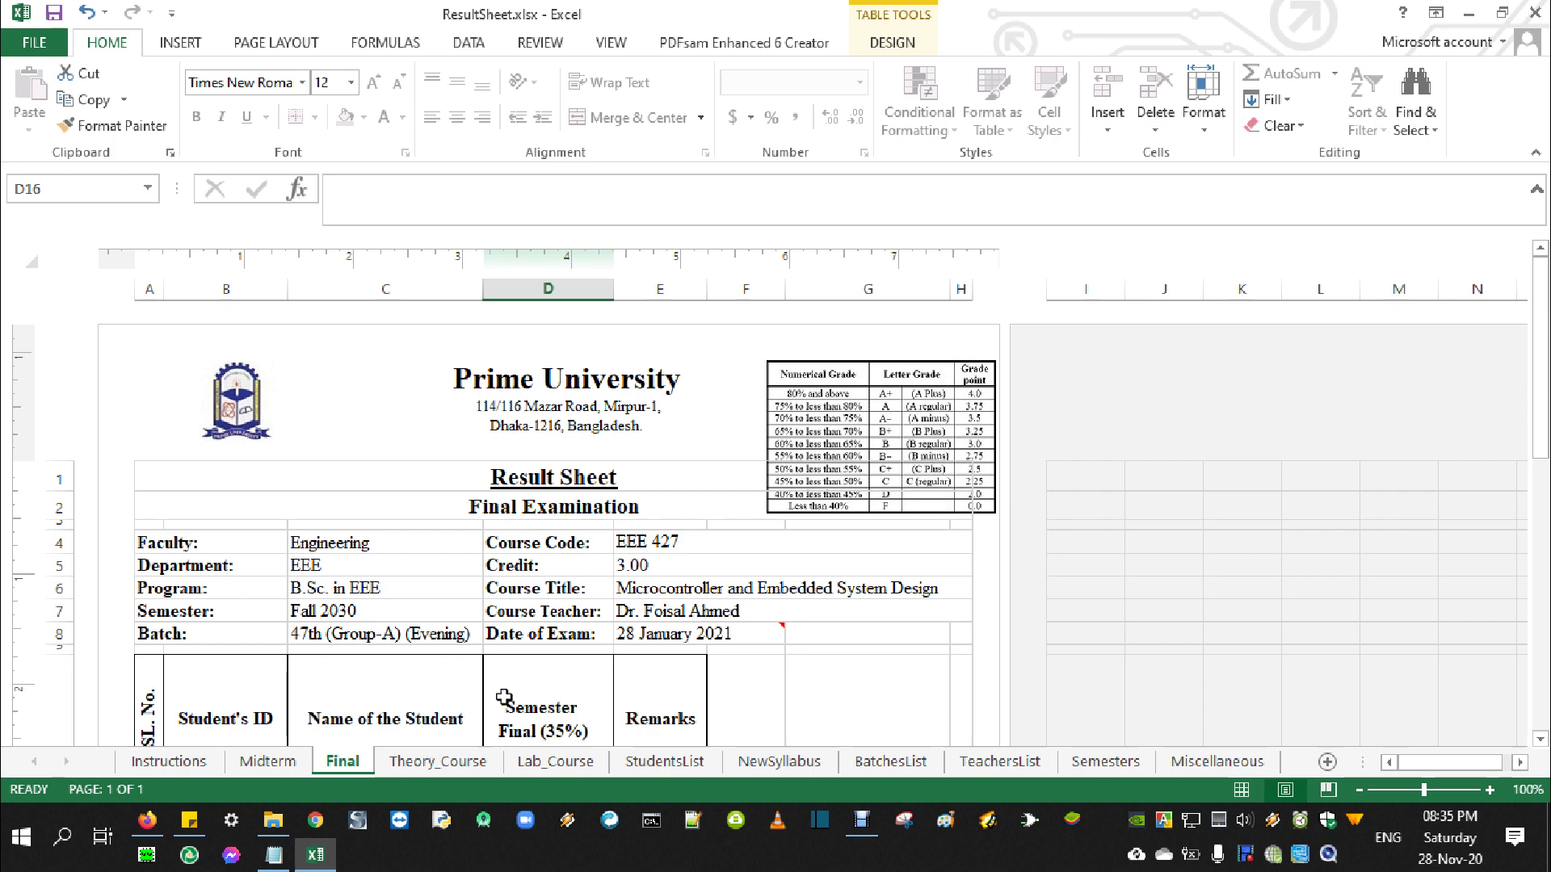
Show the Theory_Course student rows and enter attendance 1 in D11 for the first student
click(433, 769)
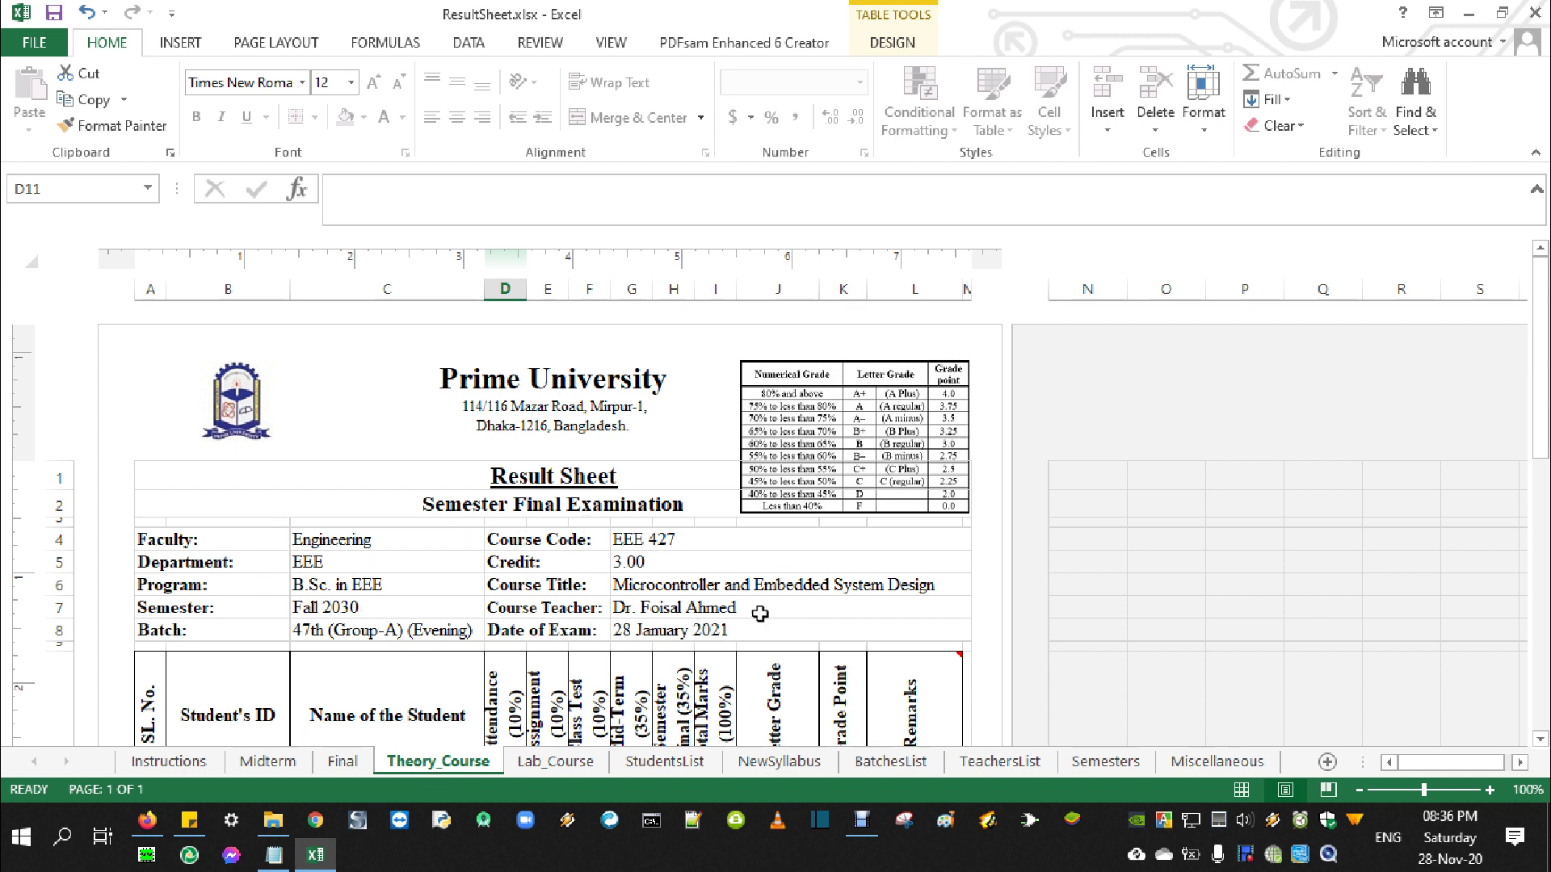
scroll(617, 593, down, 3)
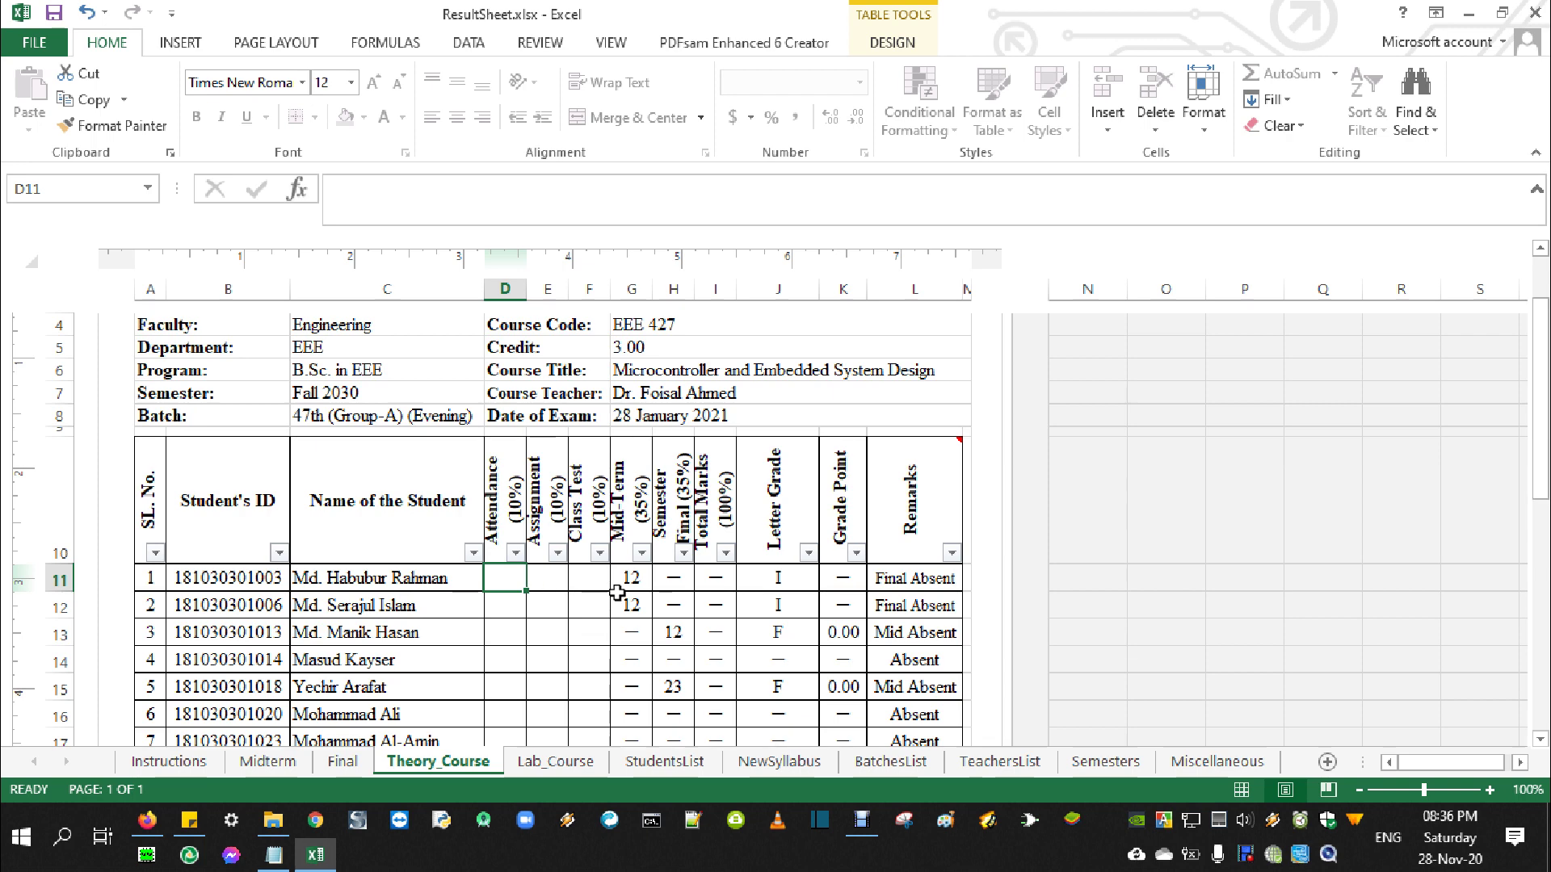
scroll(879, 614, down, 1)
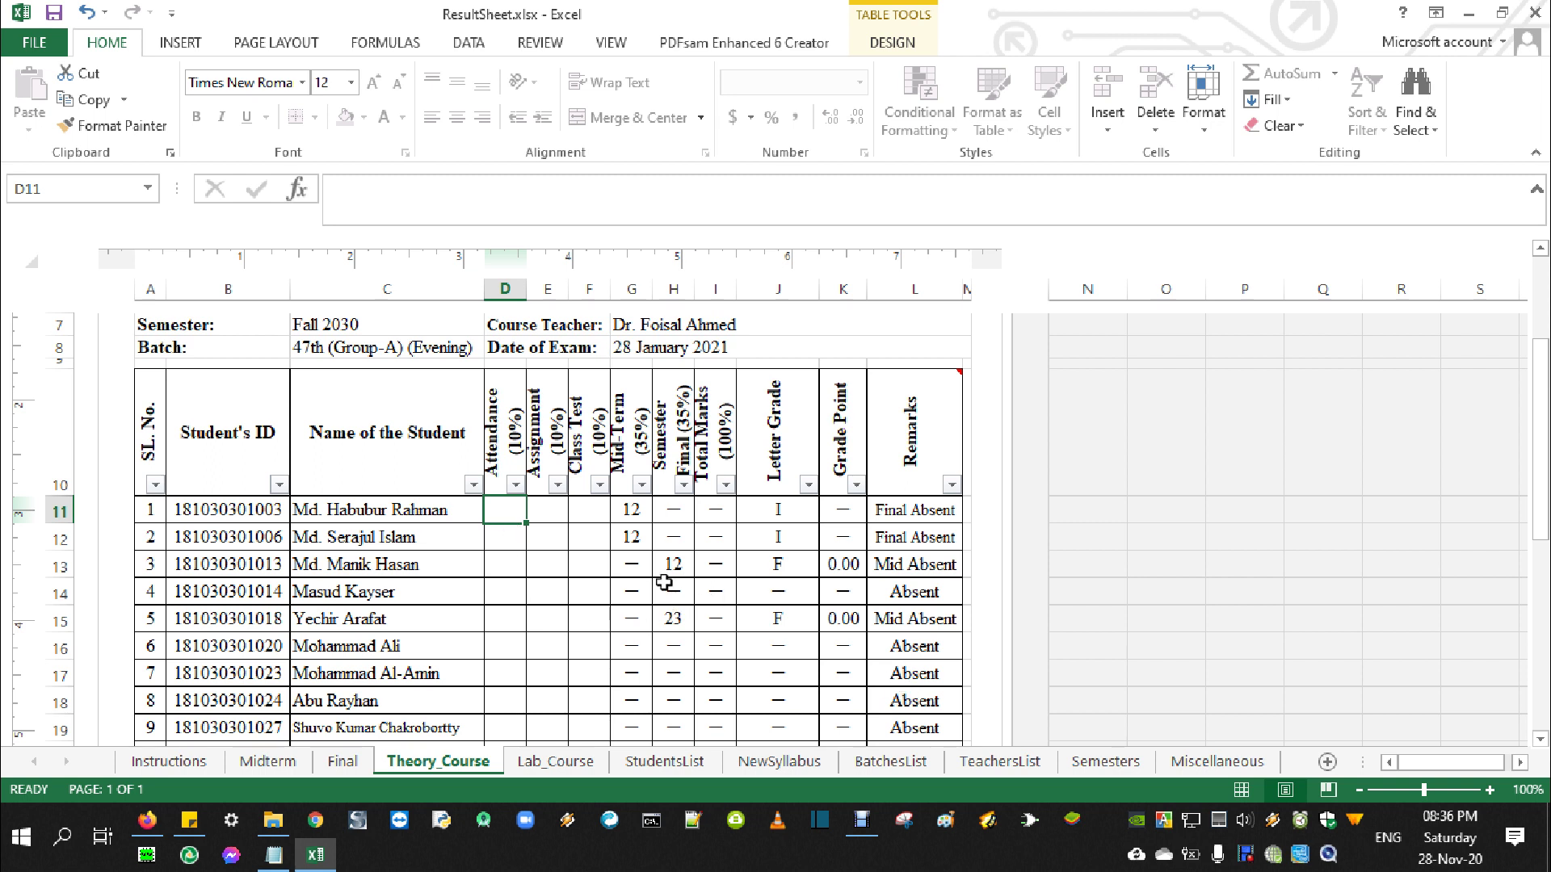
text(12)
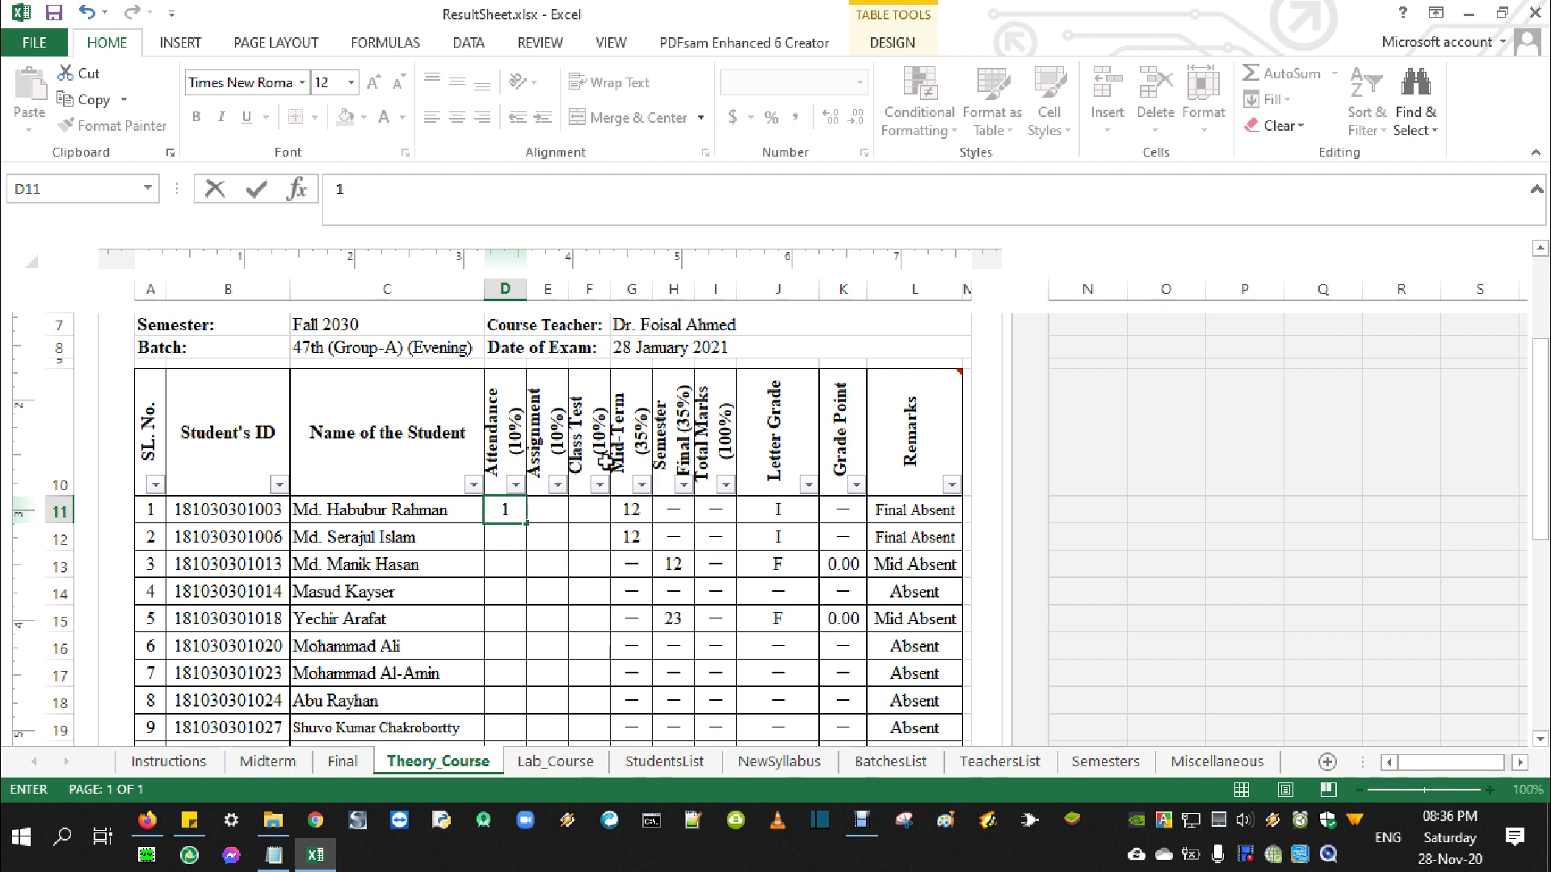
Enter assignment mark 5 in E11 and class test mark 7 in F11
click(547, 518)
text(5)
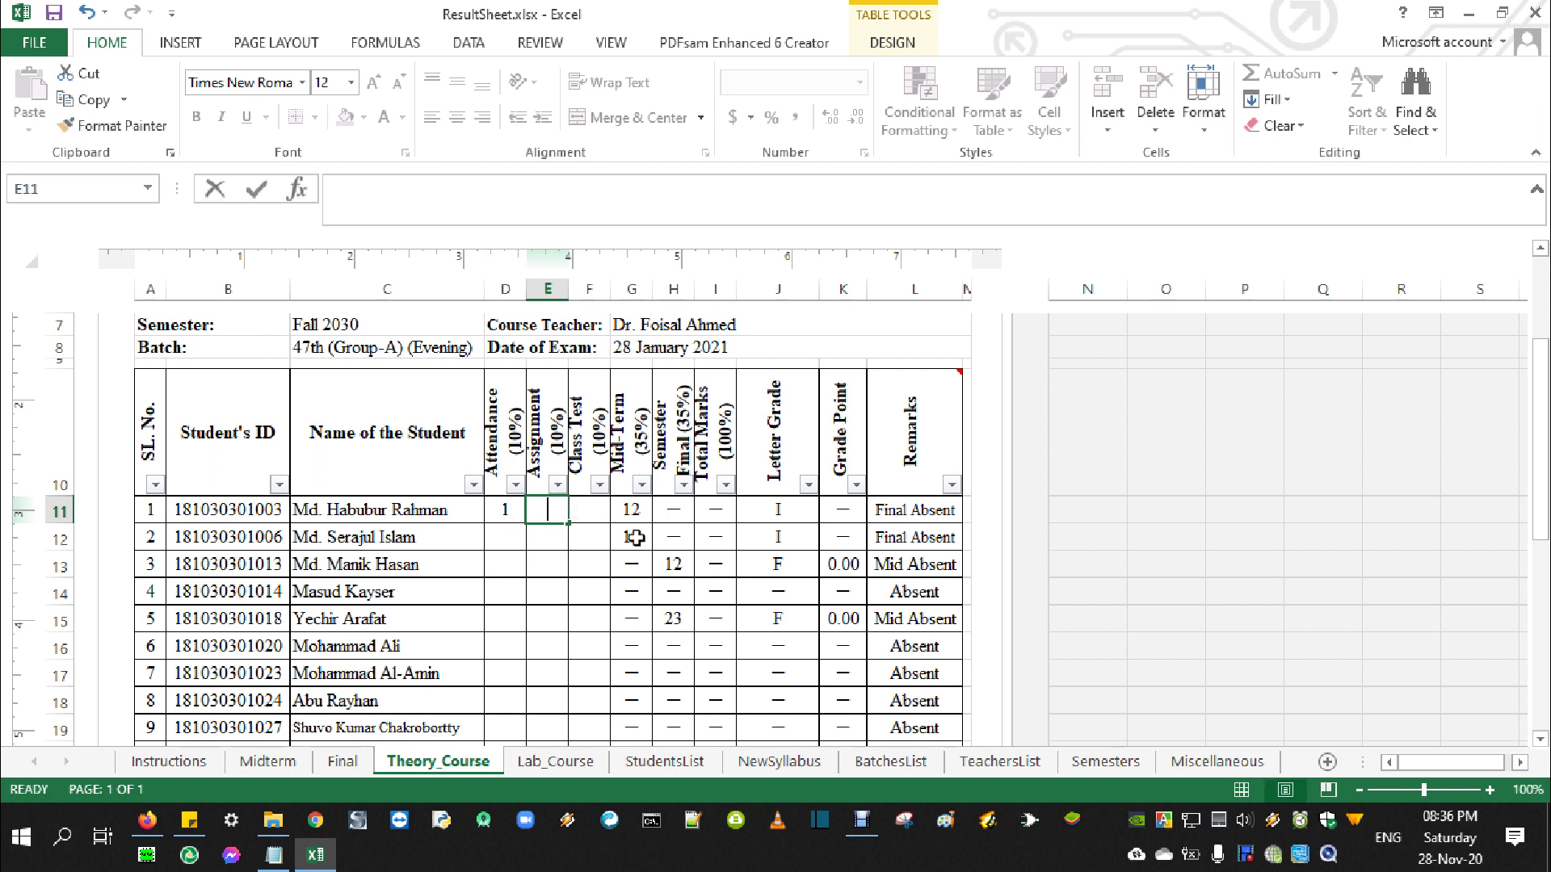
click(601, 507)
text(7)
key(Return)
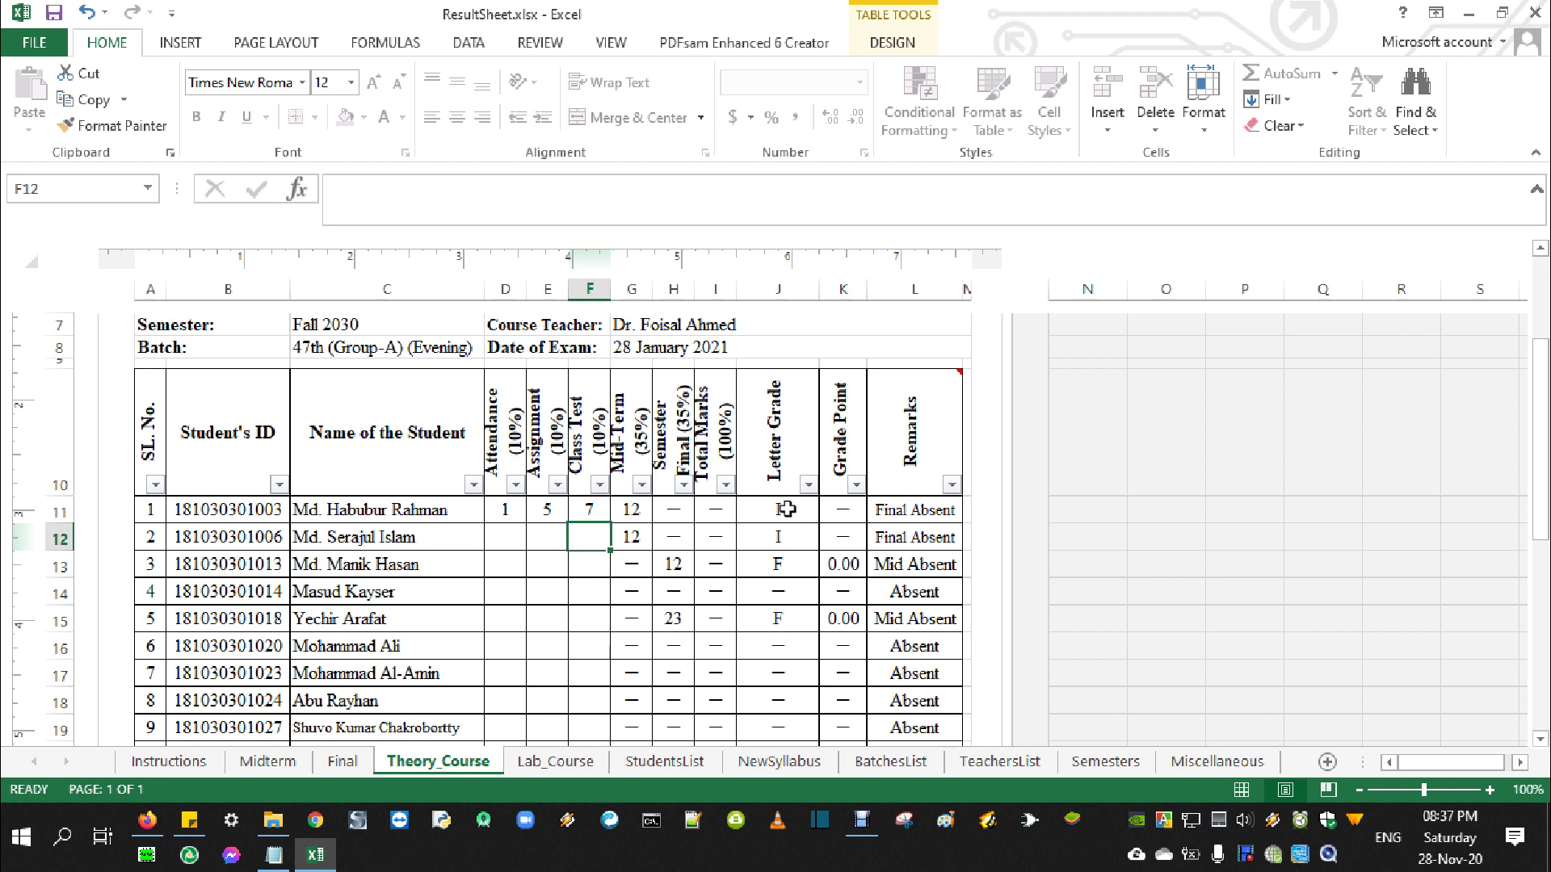
Enter final mark 15 in D11 on the Final sheet, then check Theory_Course's total and grade
click(343, 761)
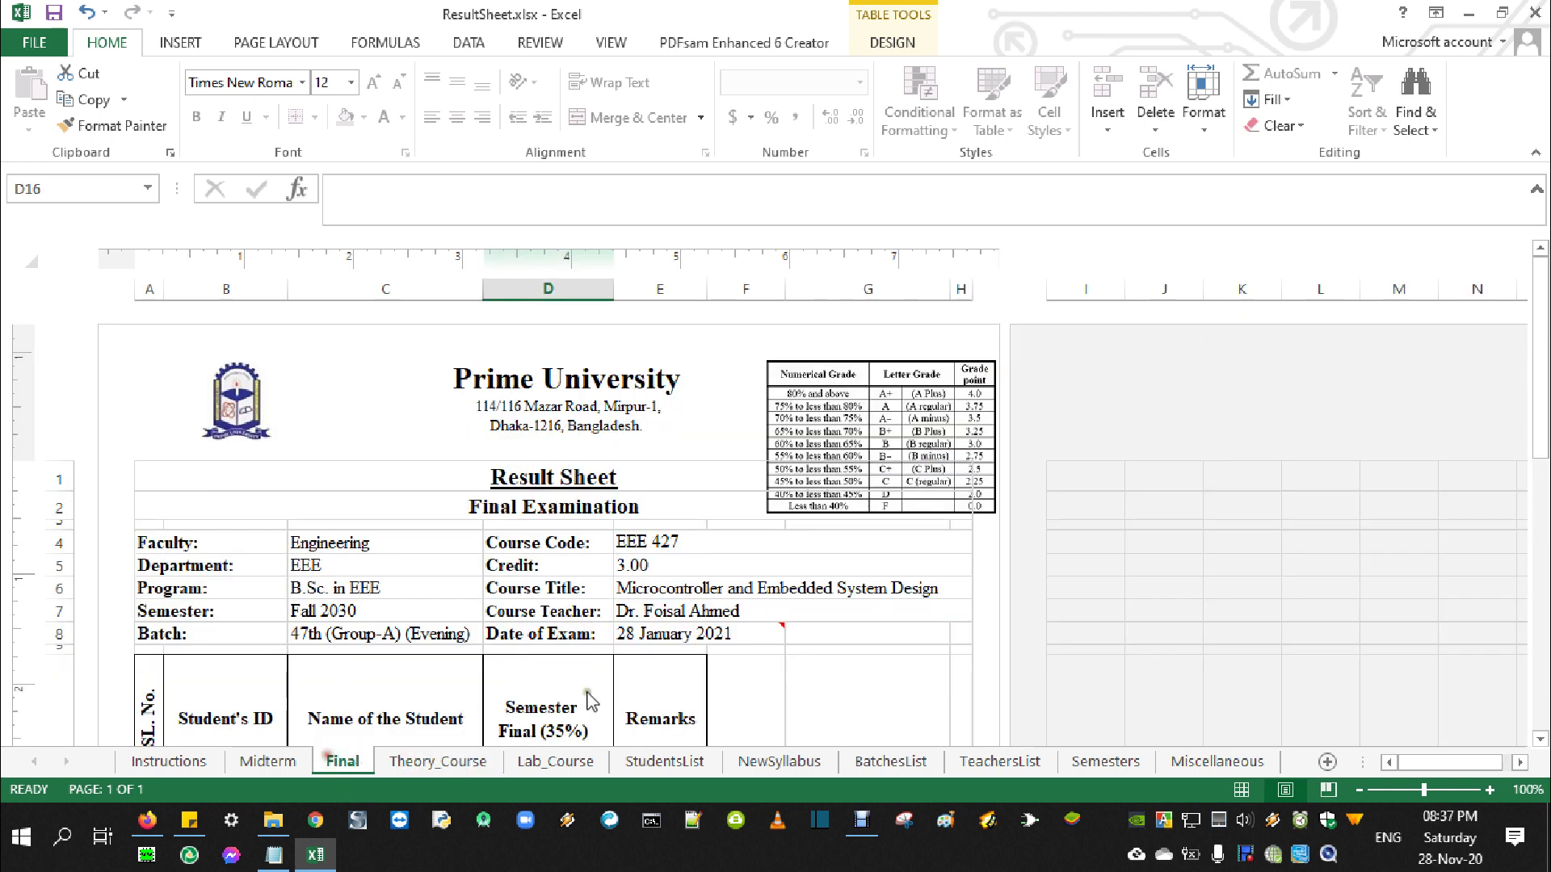
scroll(644, 669, down, 3)
click(546, 586)
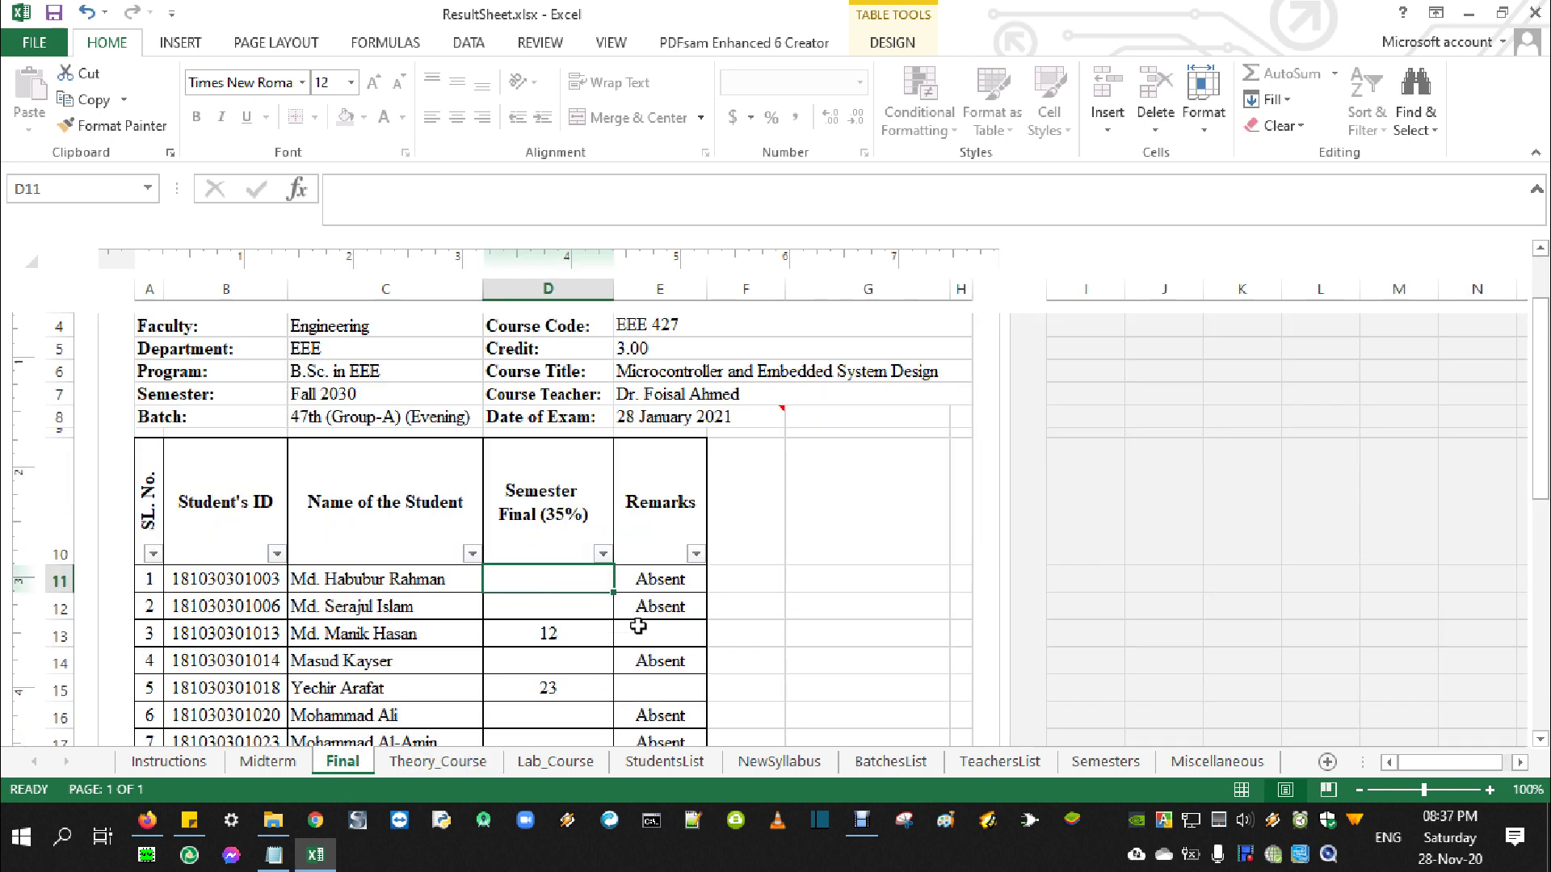
text(15)
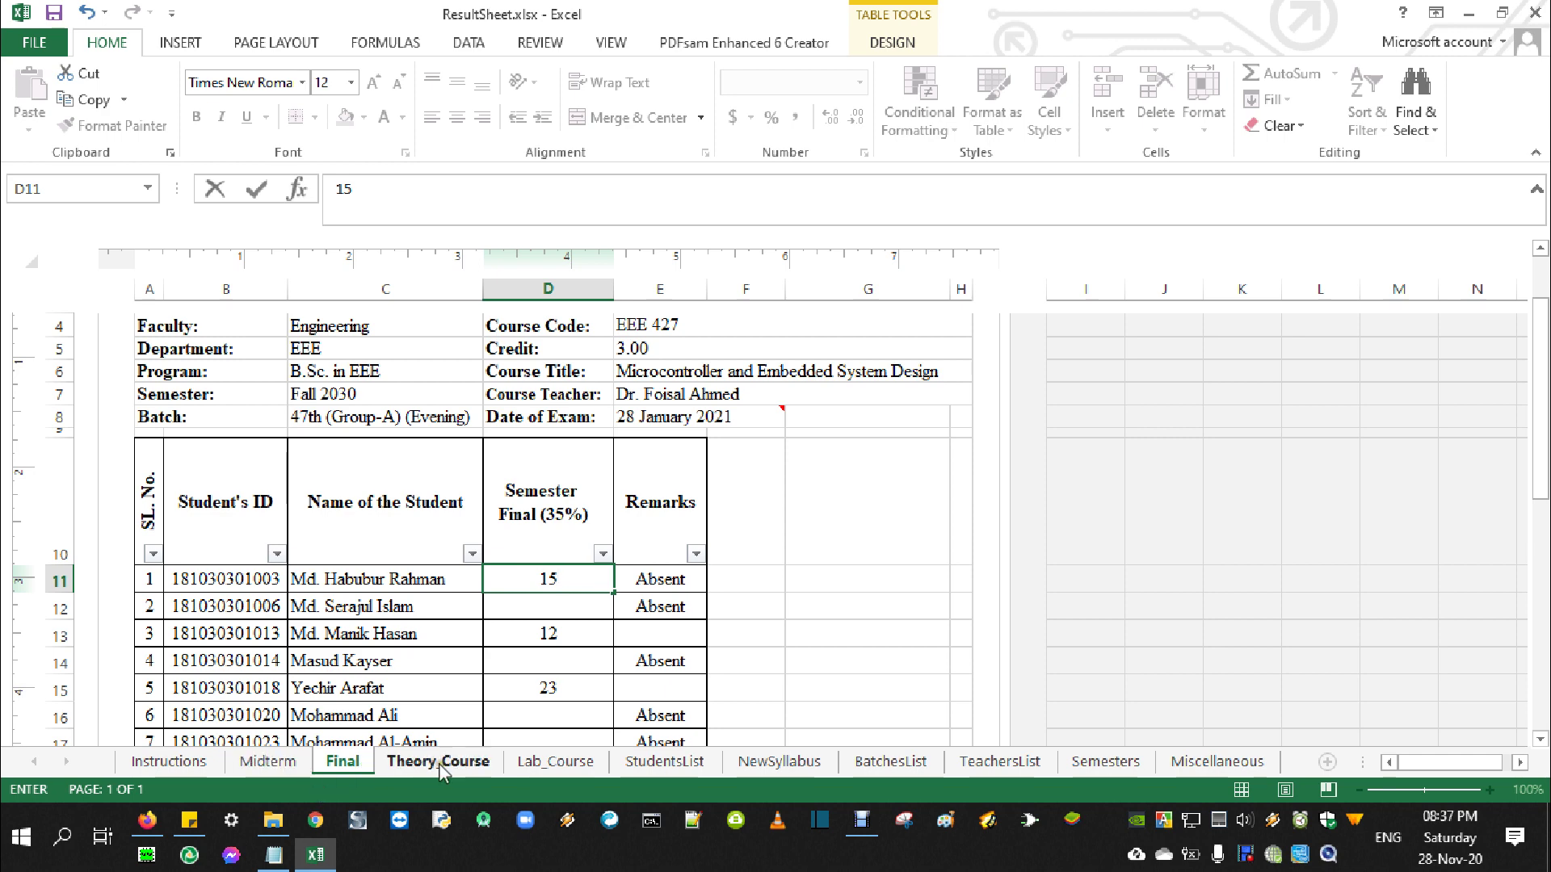
click(440, 764)
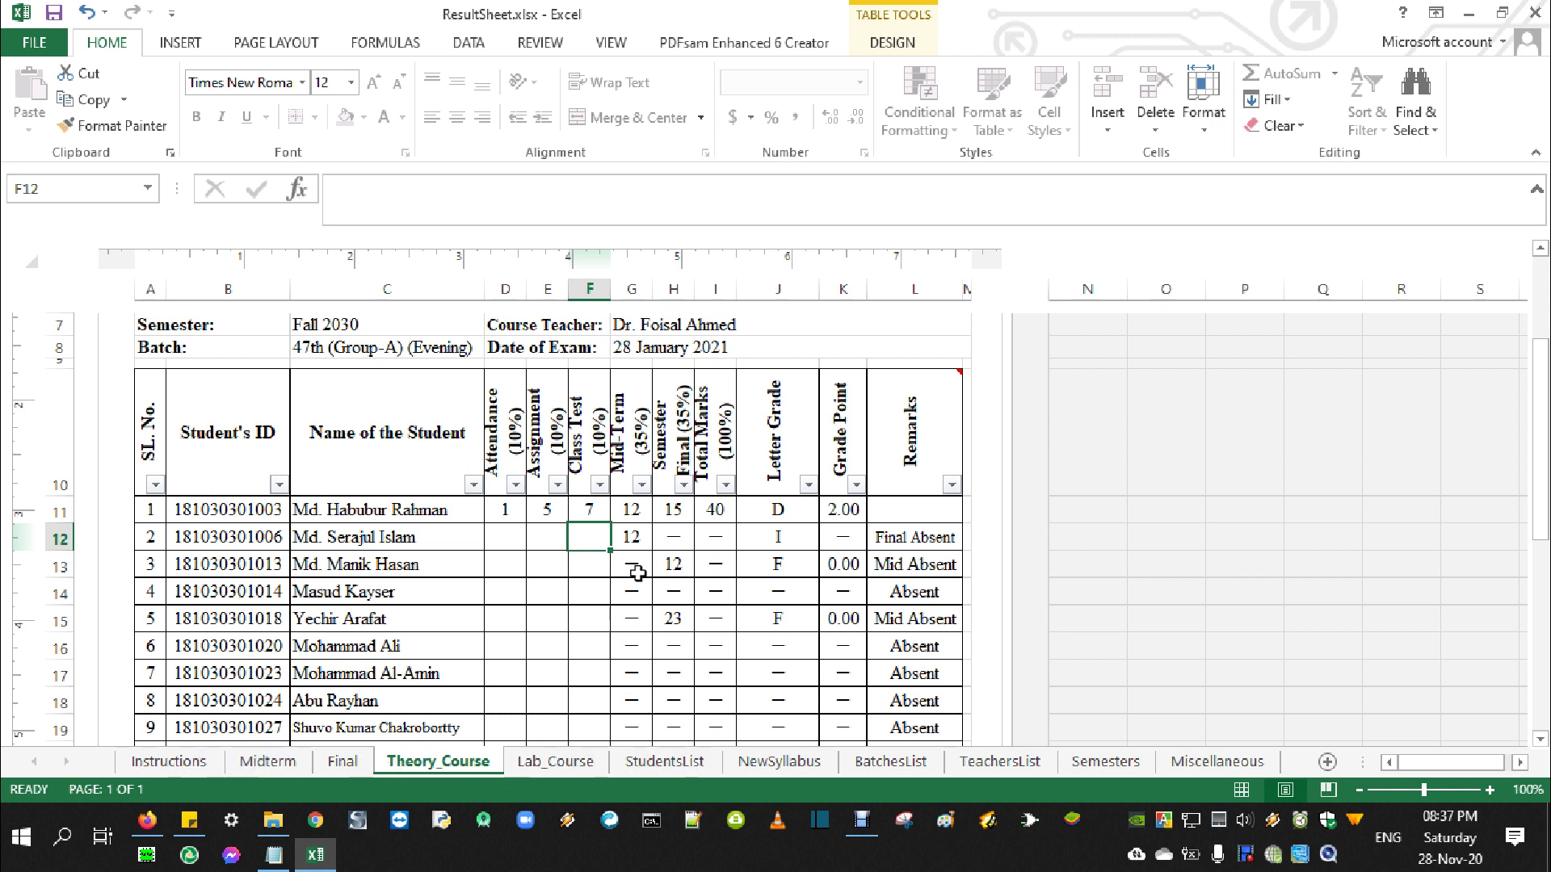
scroll(637, 572, up, 5)
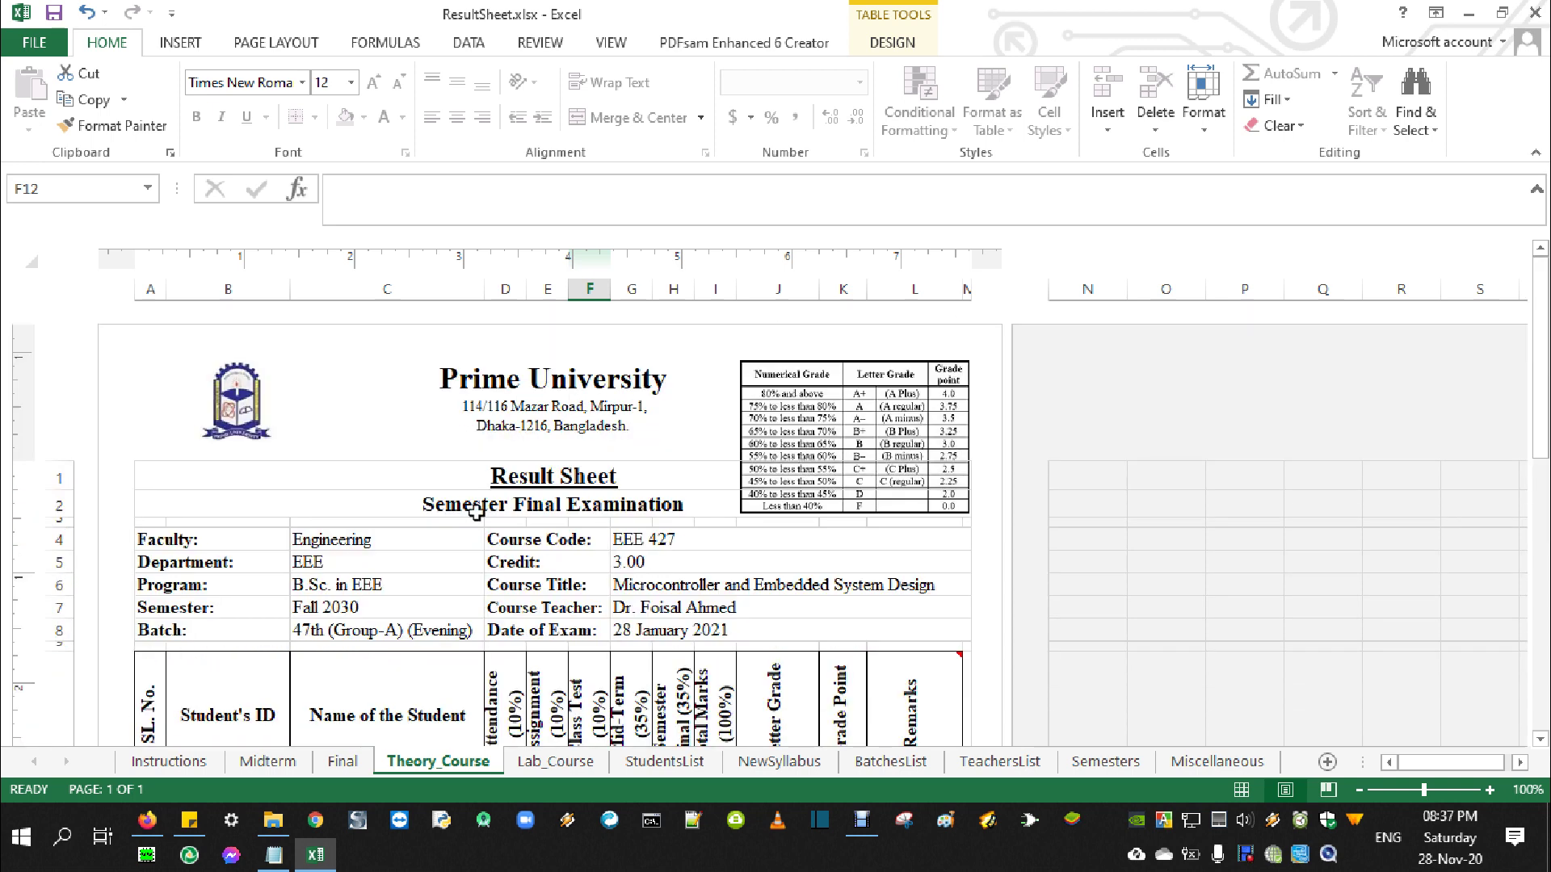
click(717, 504)
click(1059, 507)
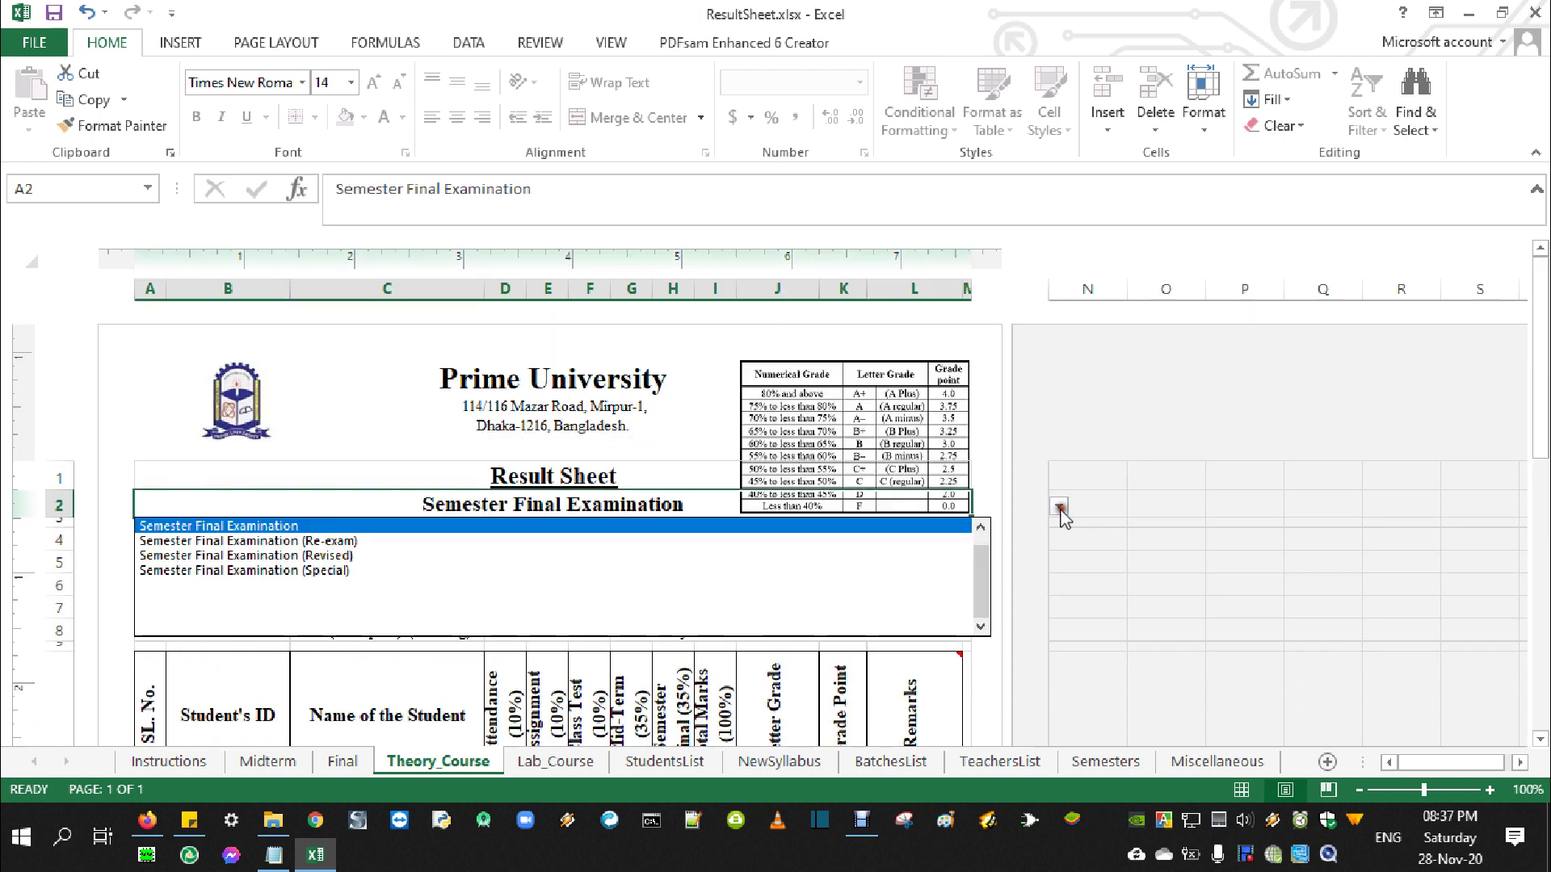
click(607, 525)
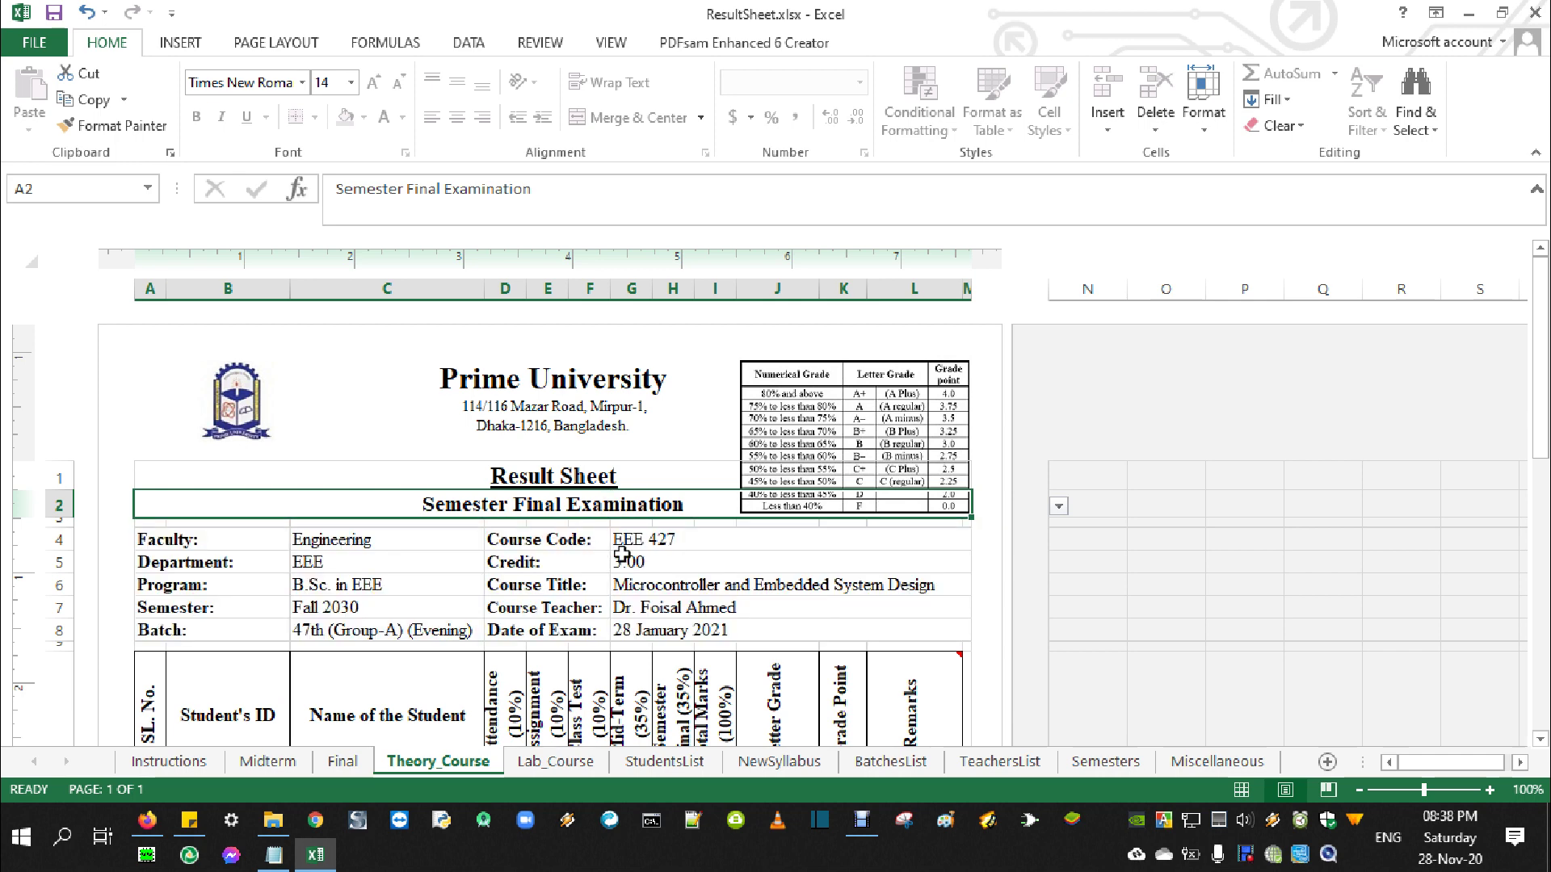
scroll(603, 552, down, 5)
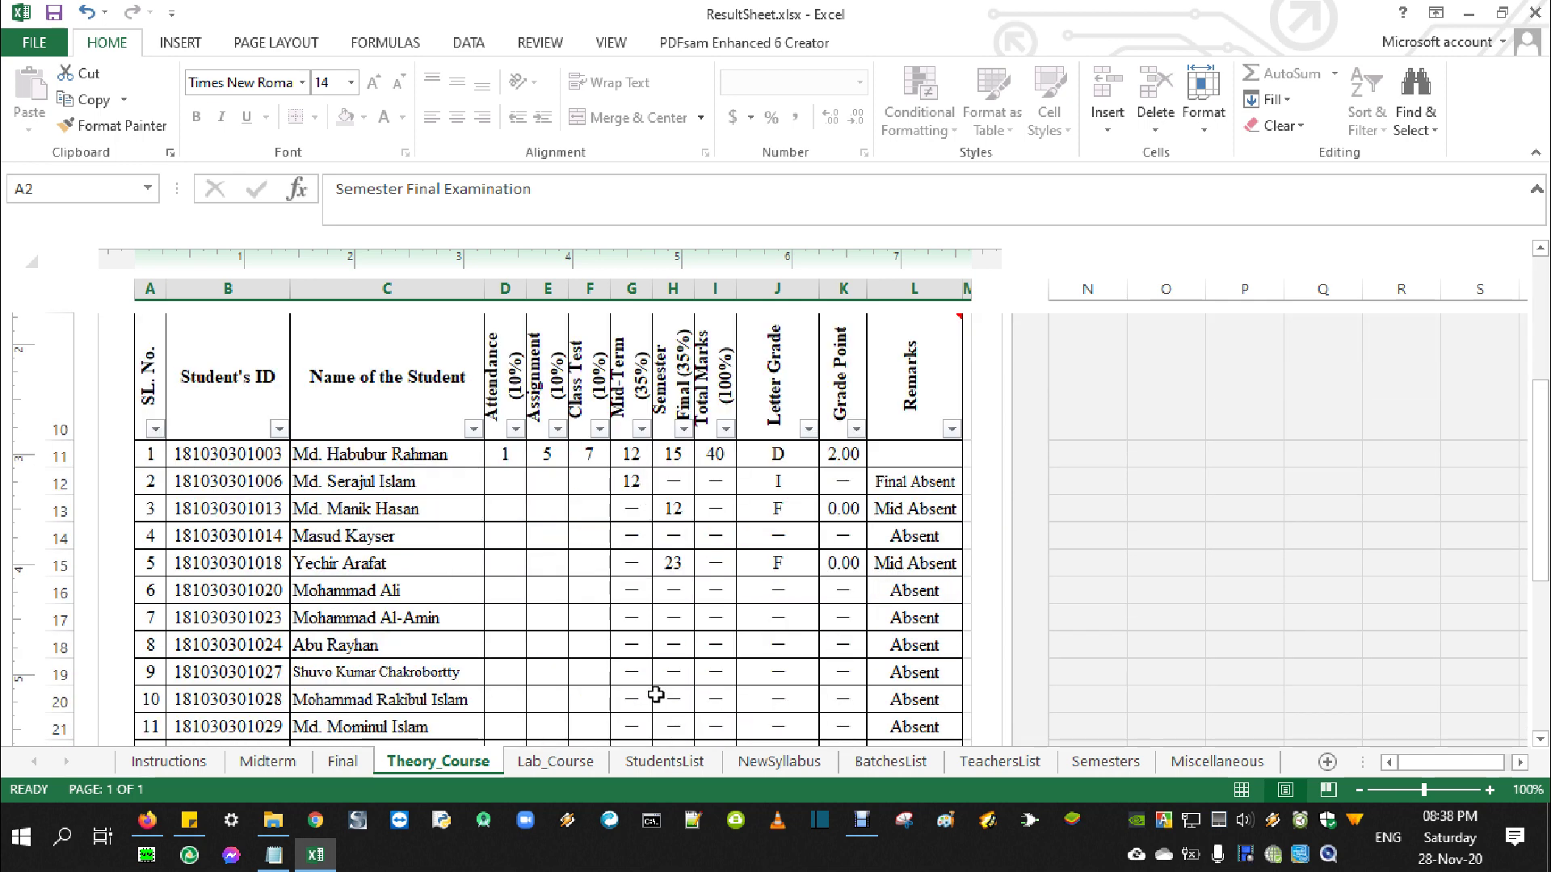
click(4, 51)
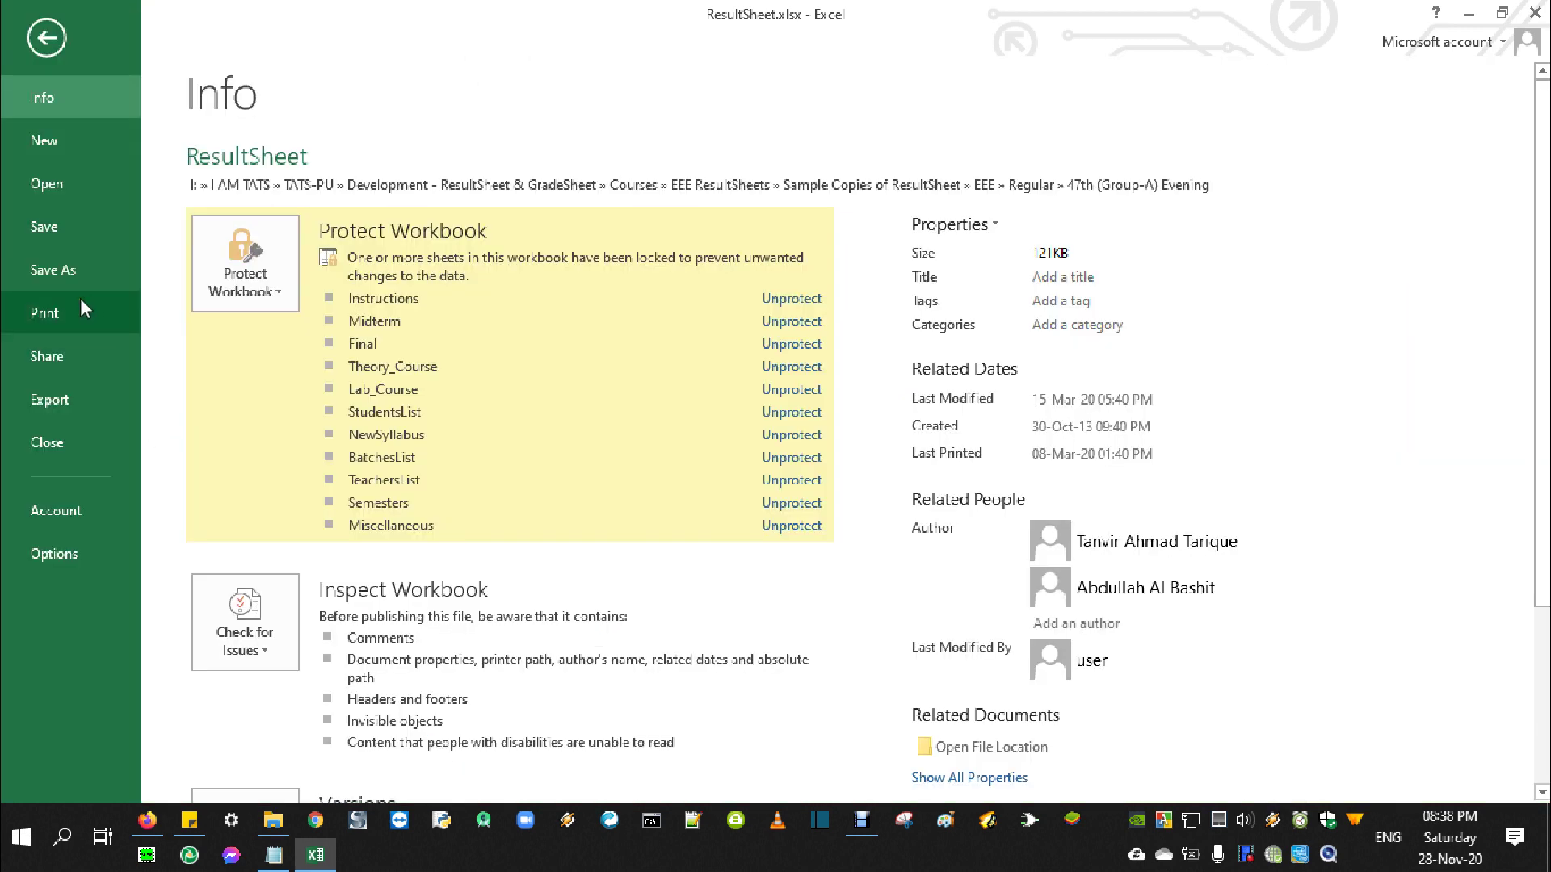
key(Escape)
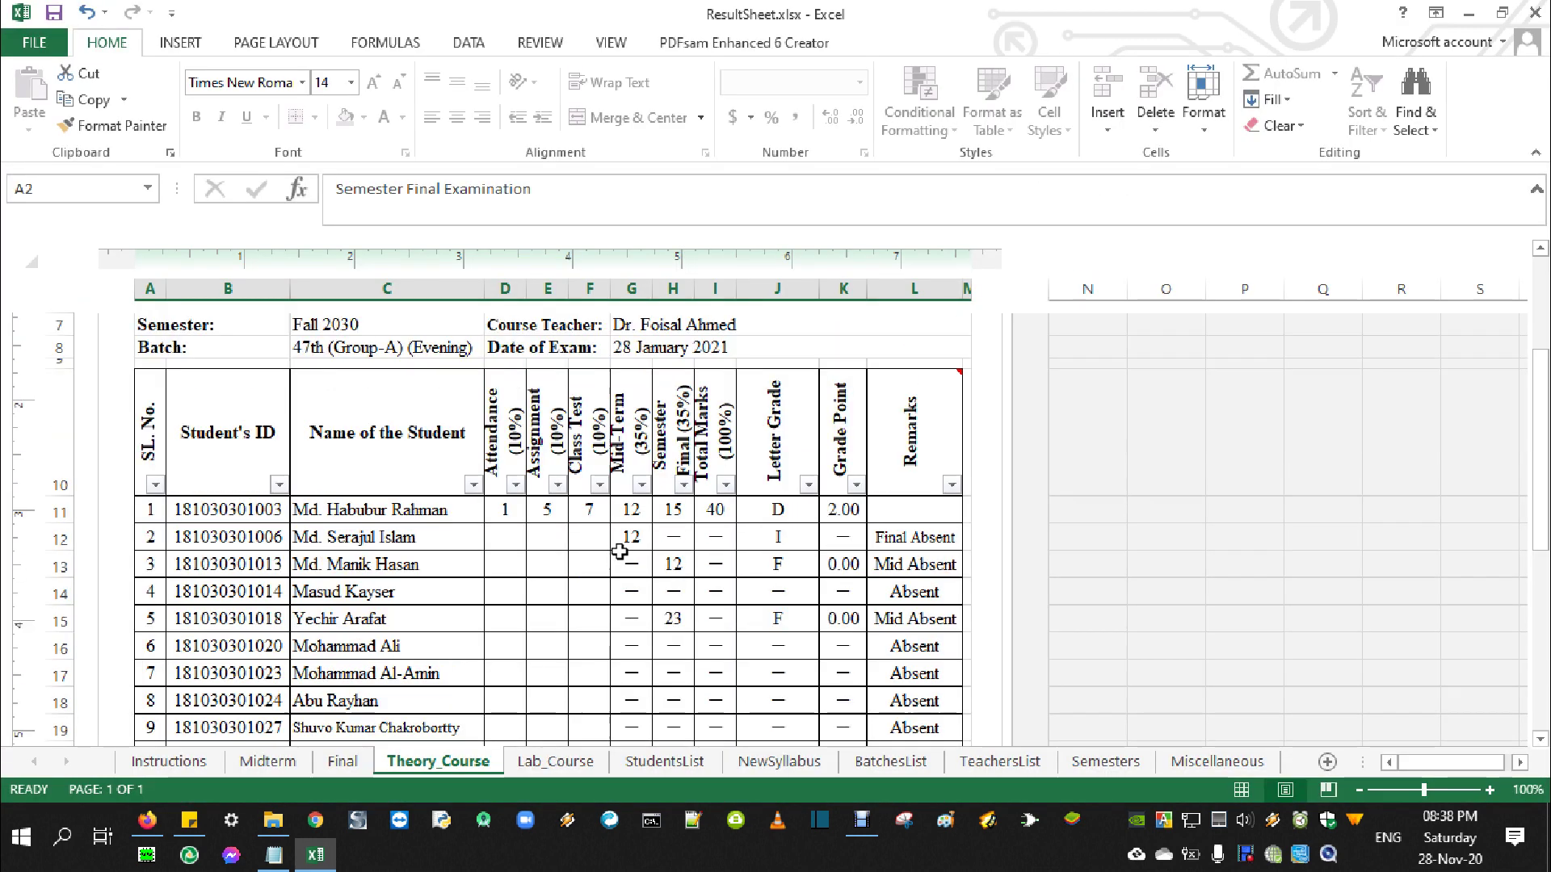
scroll(618, 552, up, 3)
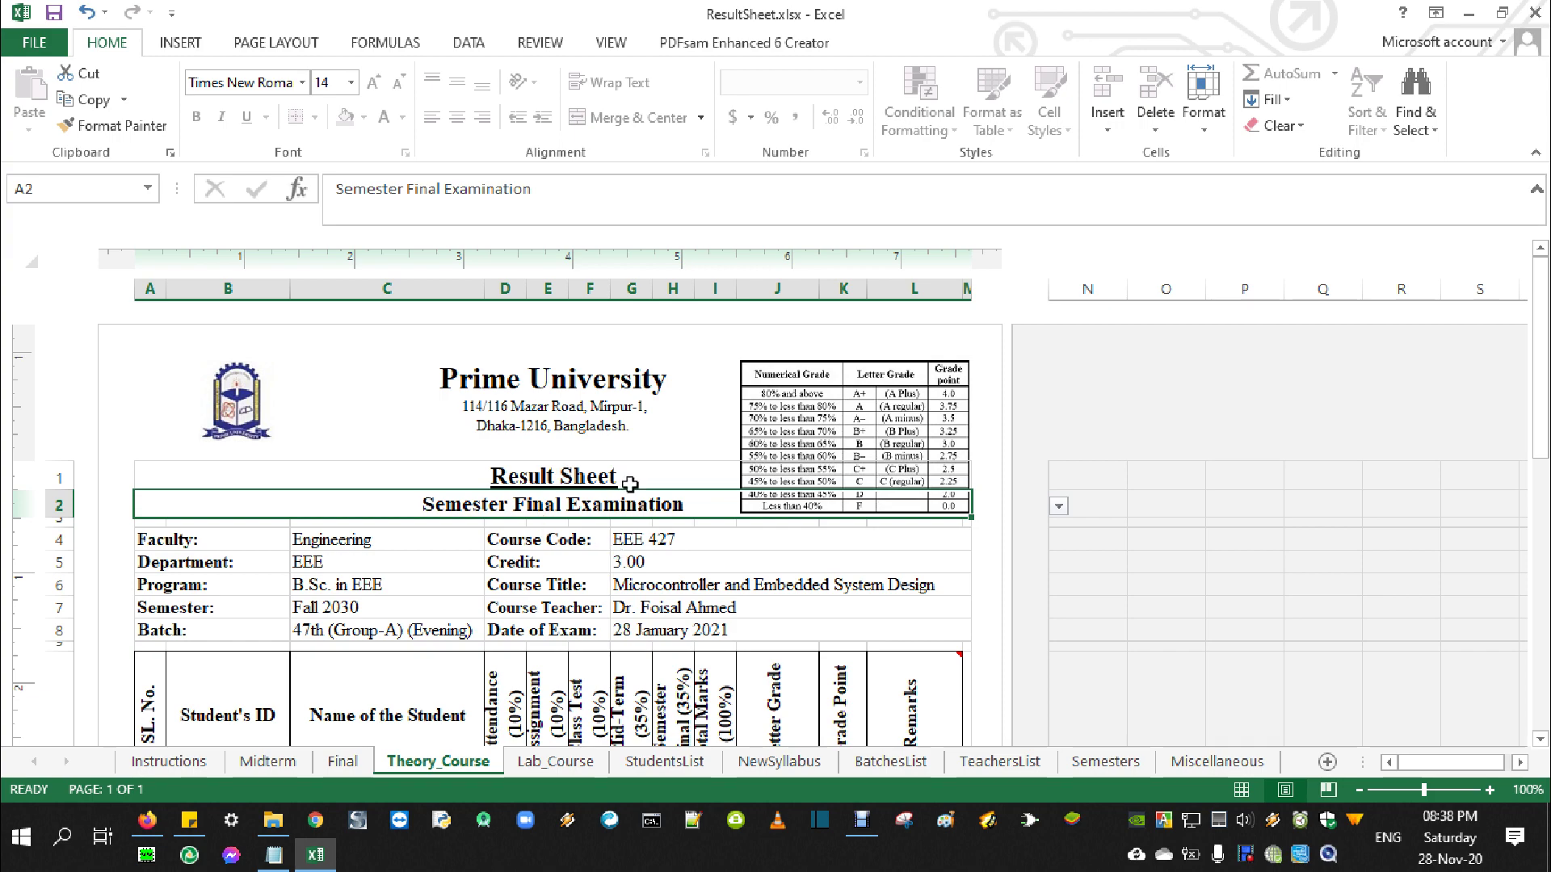
scroll(598, 554, down, 3)
scroll(599, 555, down, 5)
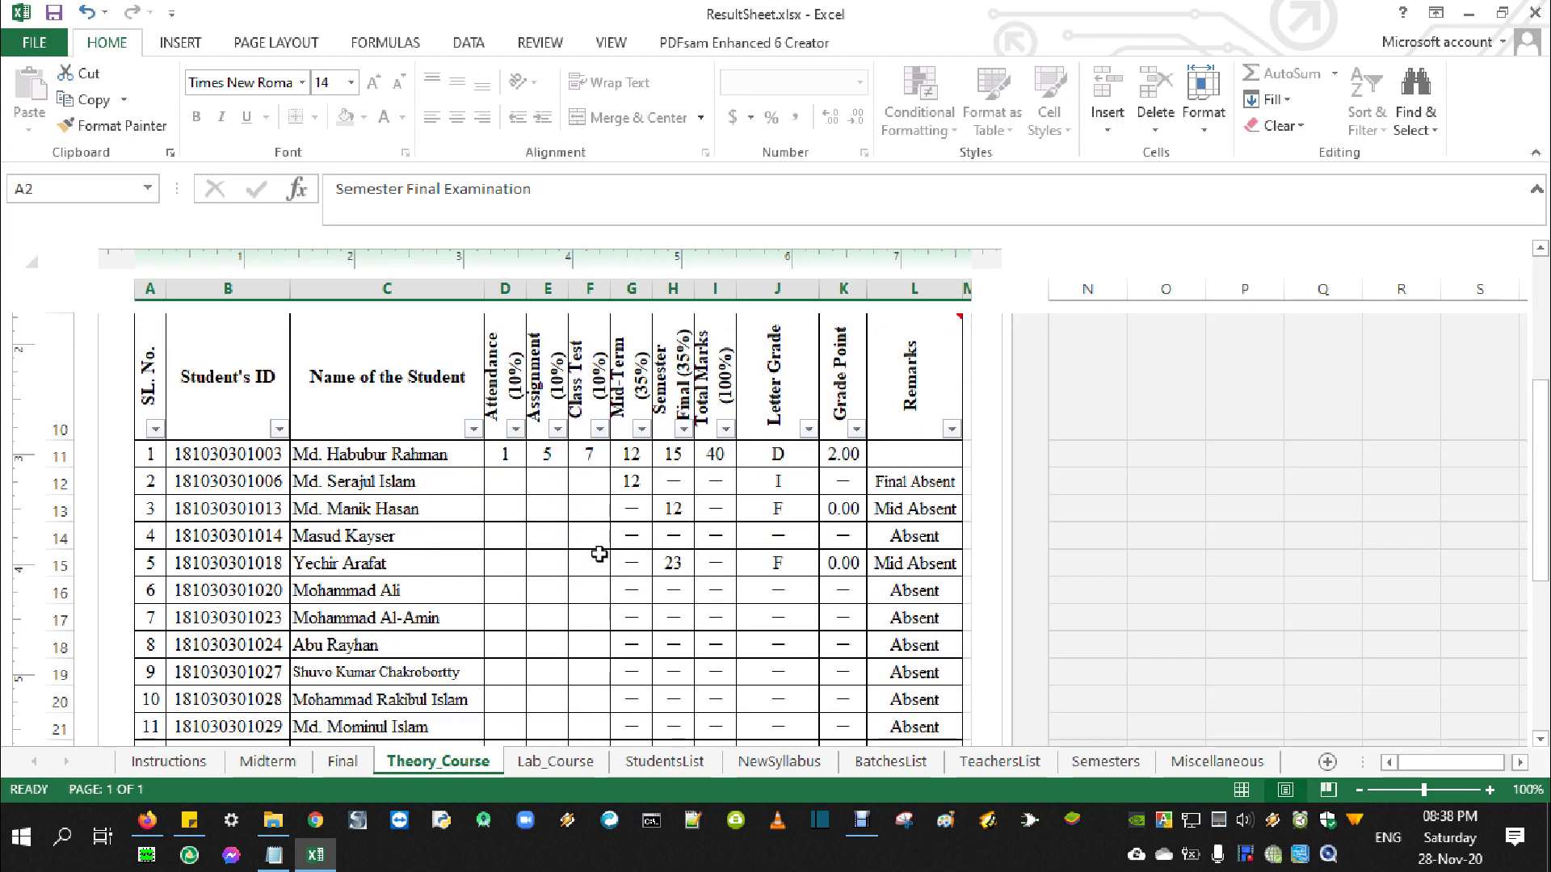
scroll(599, 554, up, 8)
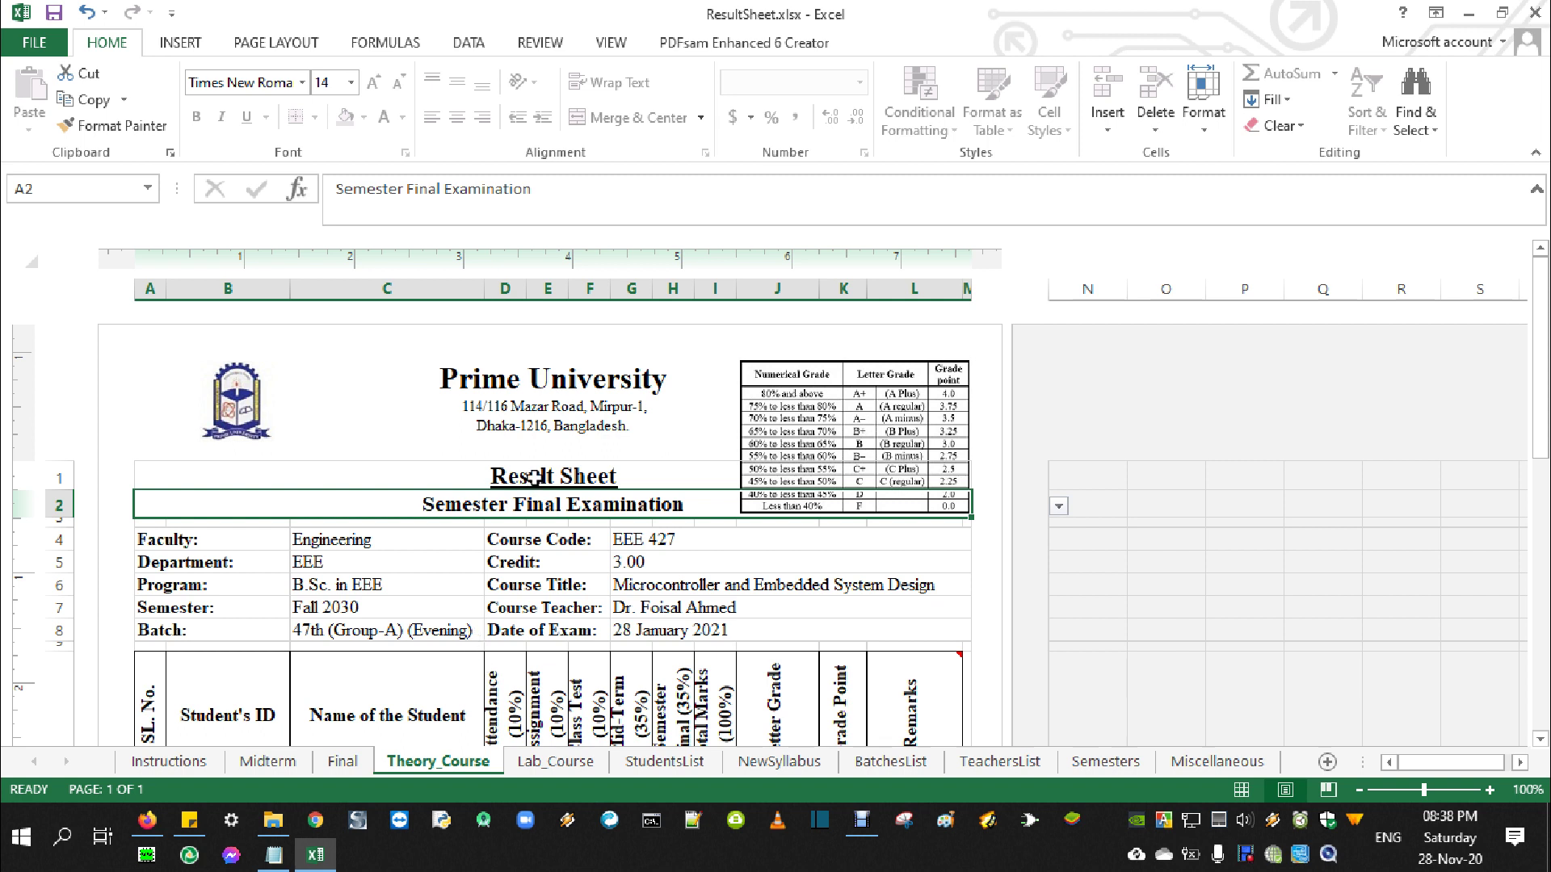
On the Lab_Course sheet, set the semester in C7 to Fall 2020
click(559, 764)
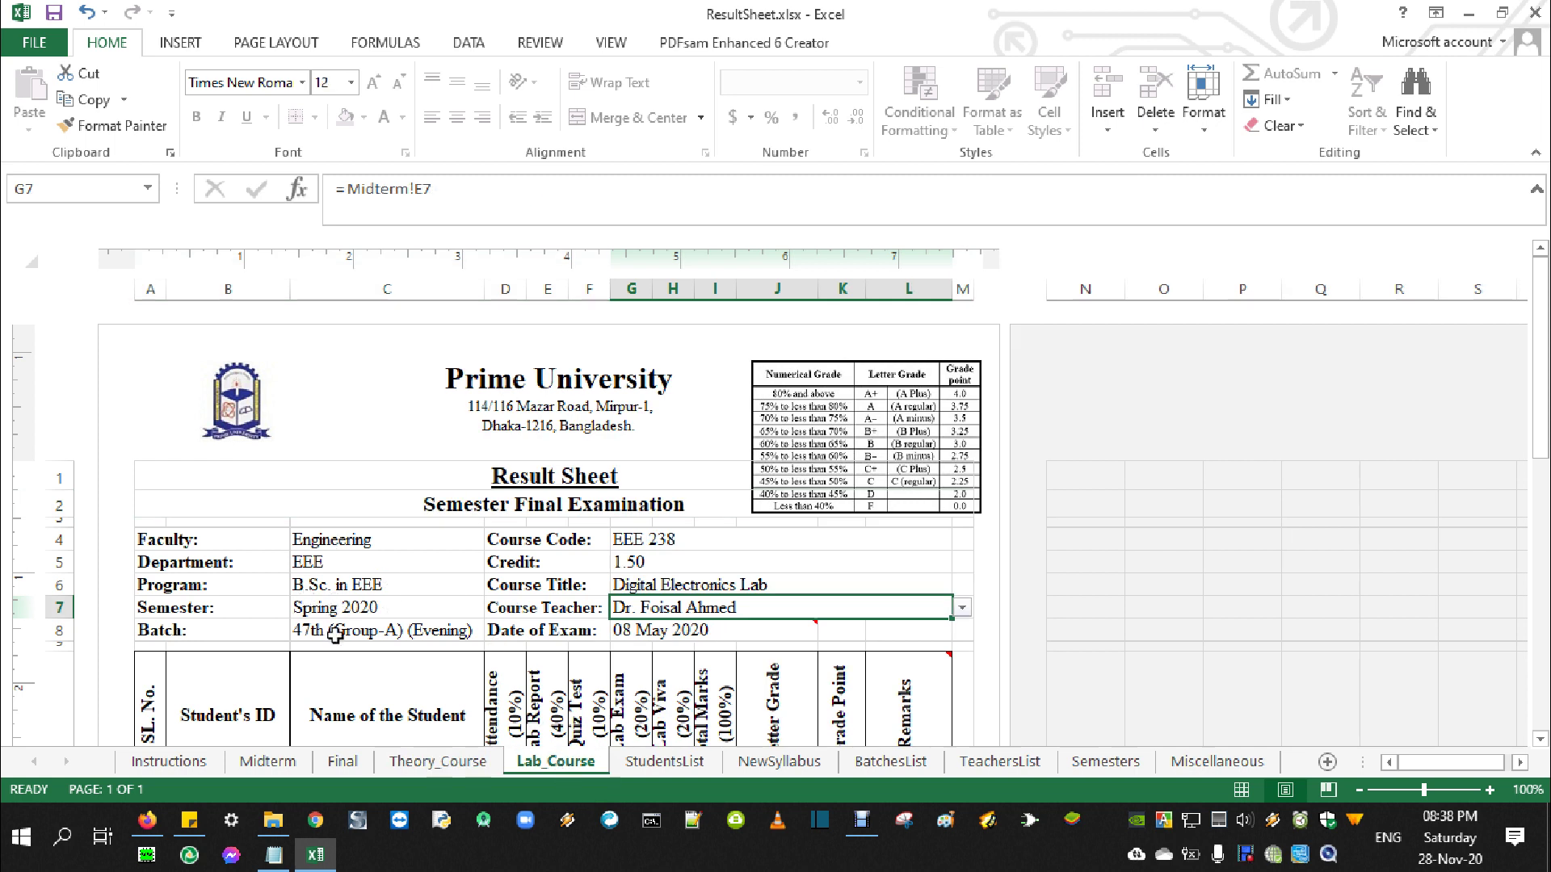
click(381, 608)
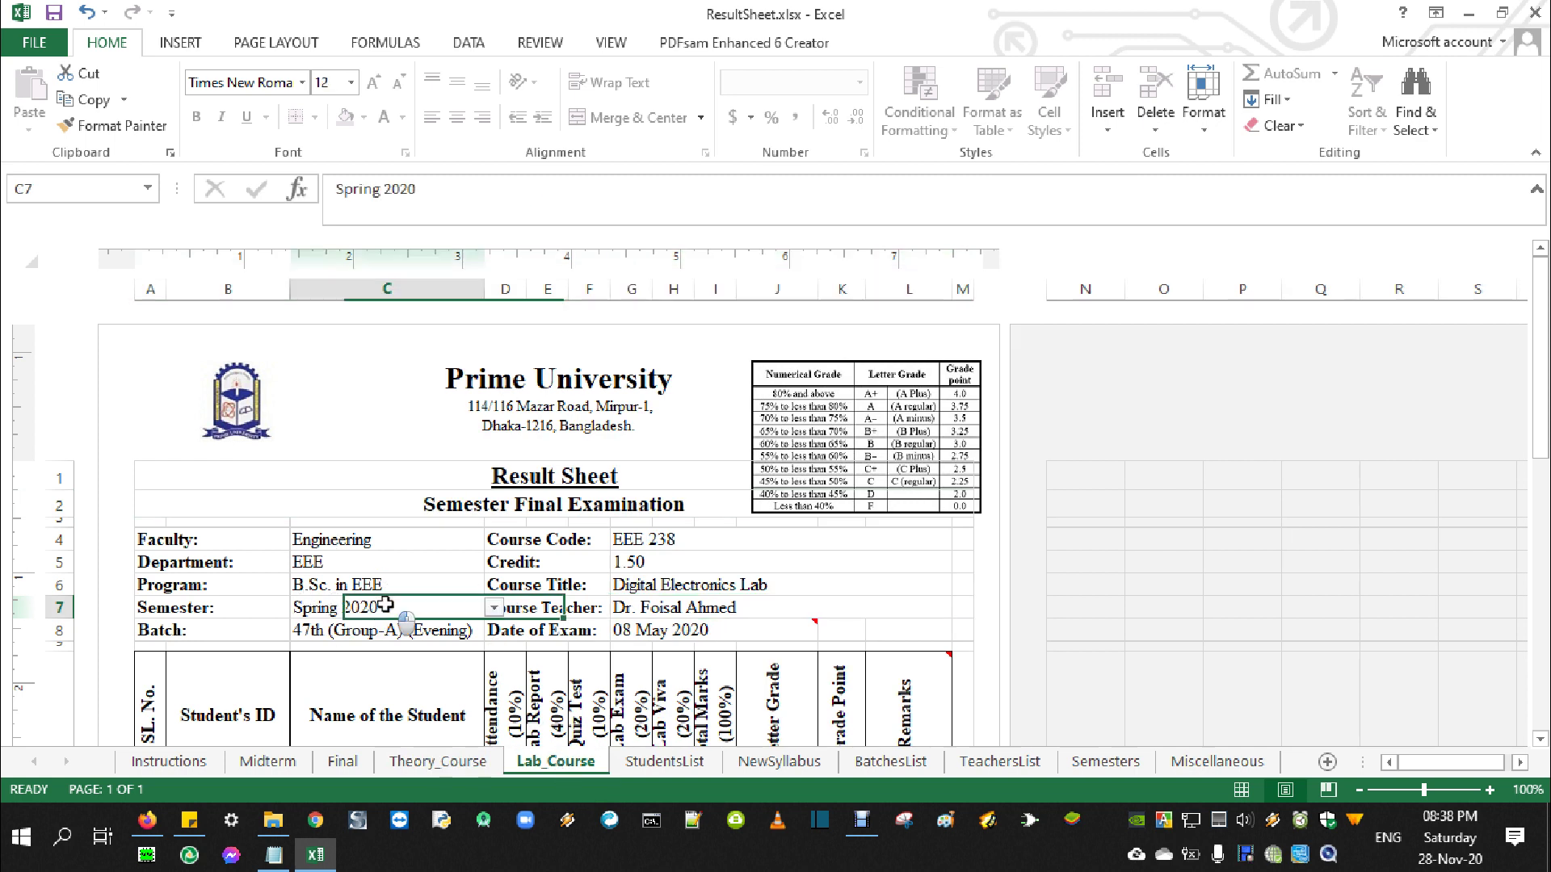
click(492, 608)
click(396, 648)
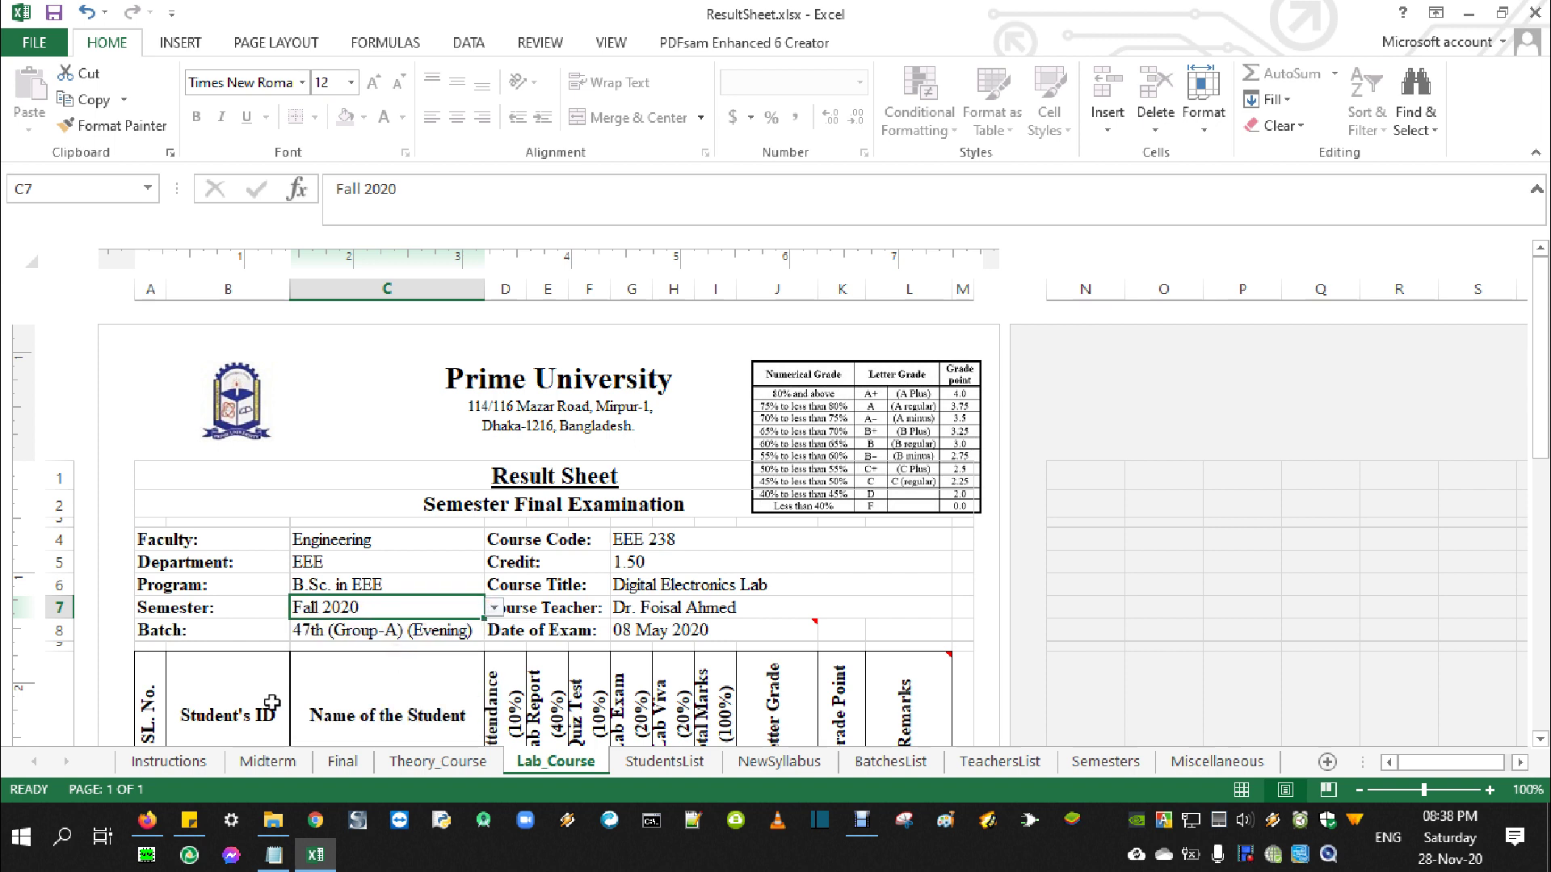
Choose Electrical Machine I Lab as the course title in G6
click(658, 587)
click(963, 585)
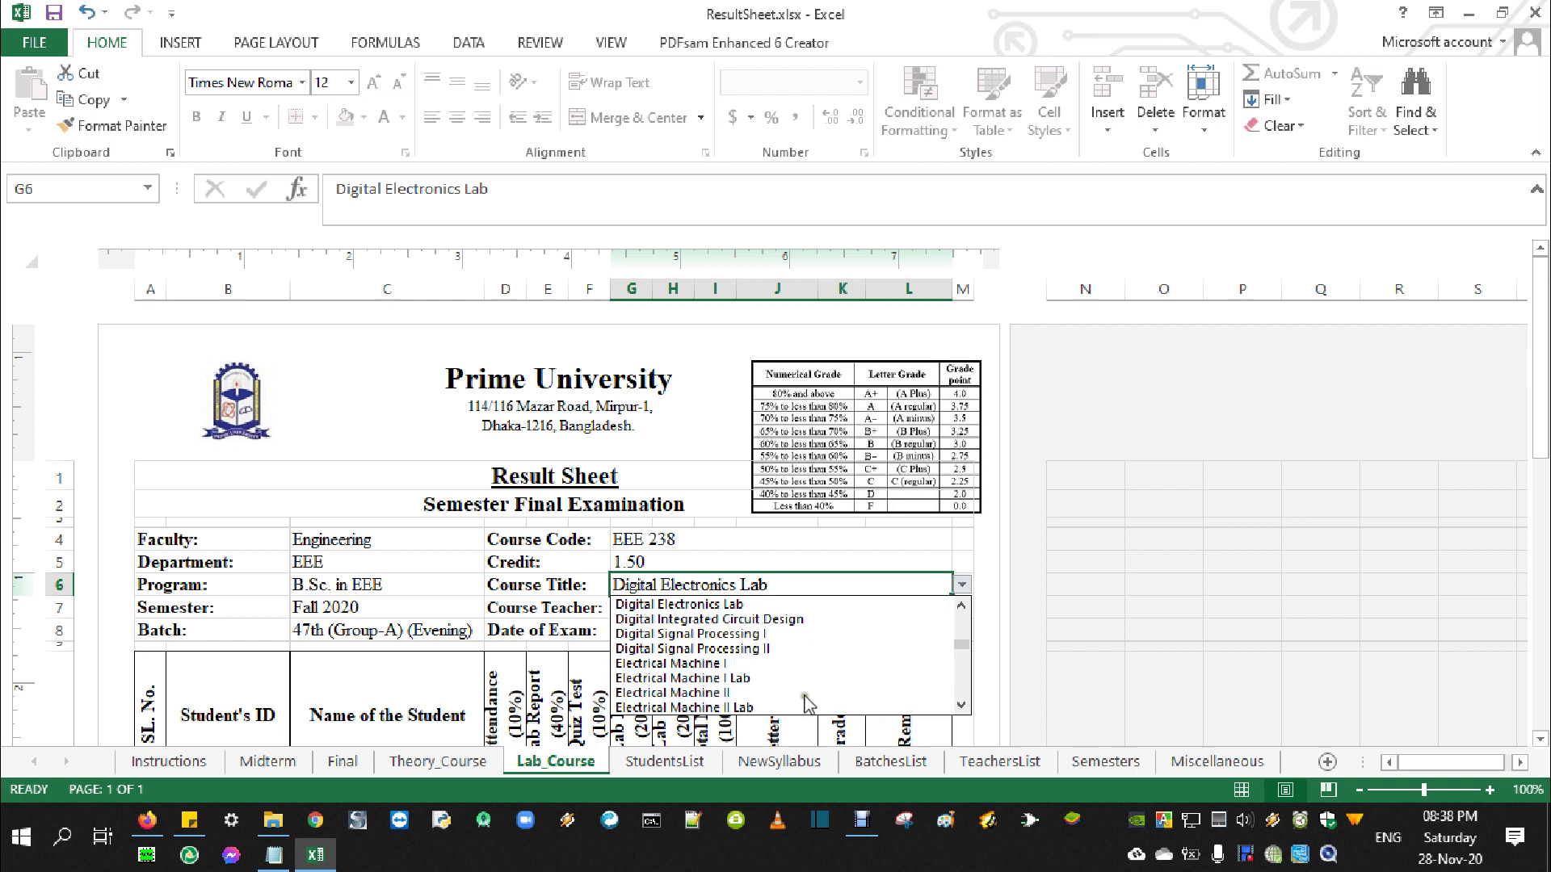
click(806, 678)
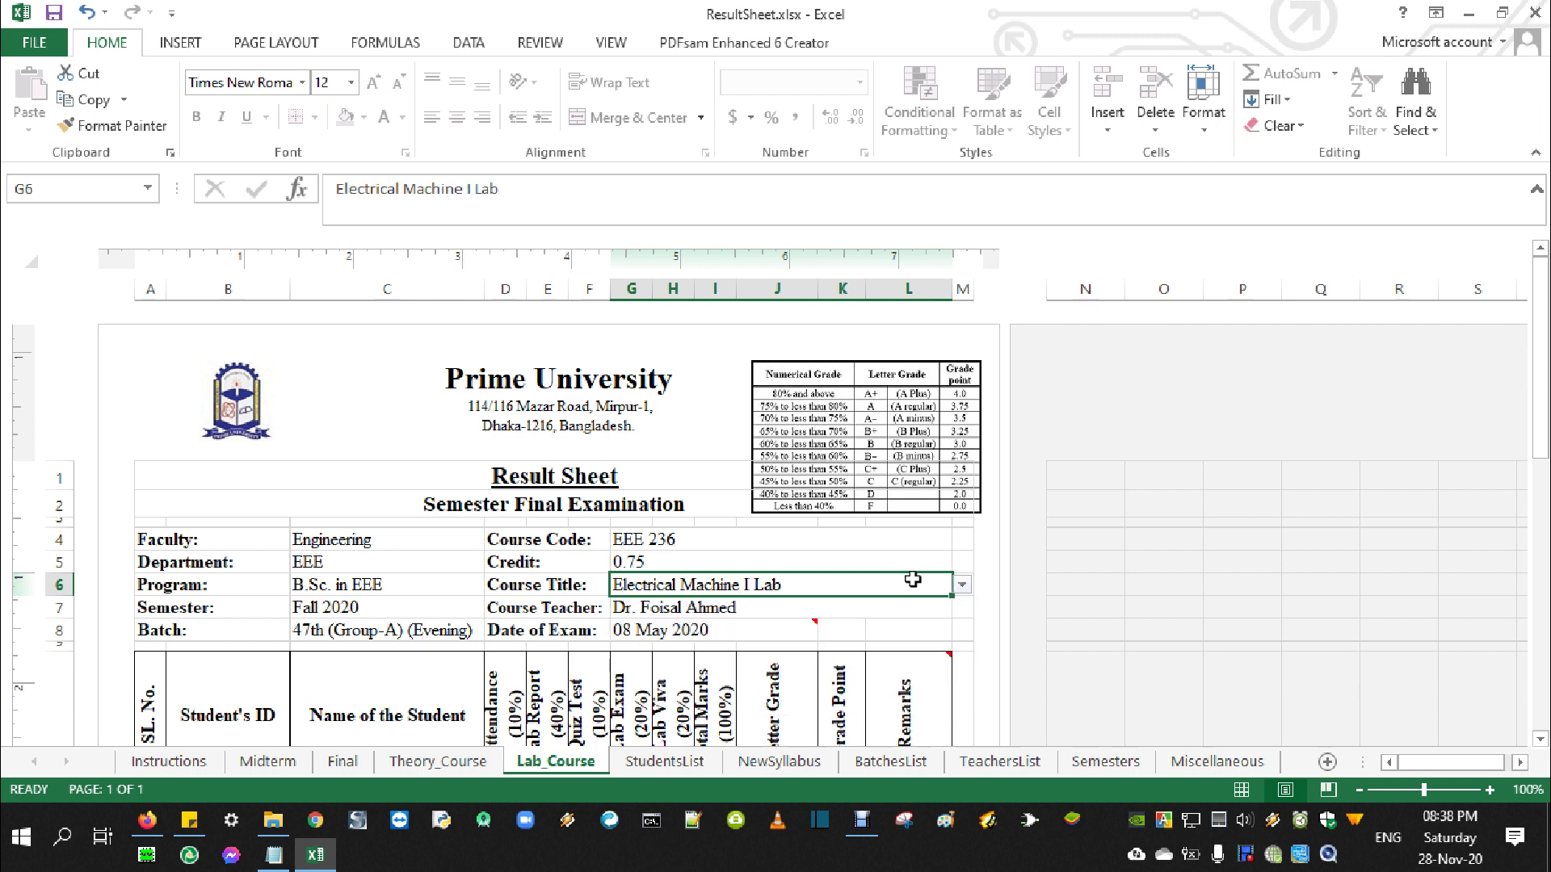
click(962, 585)
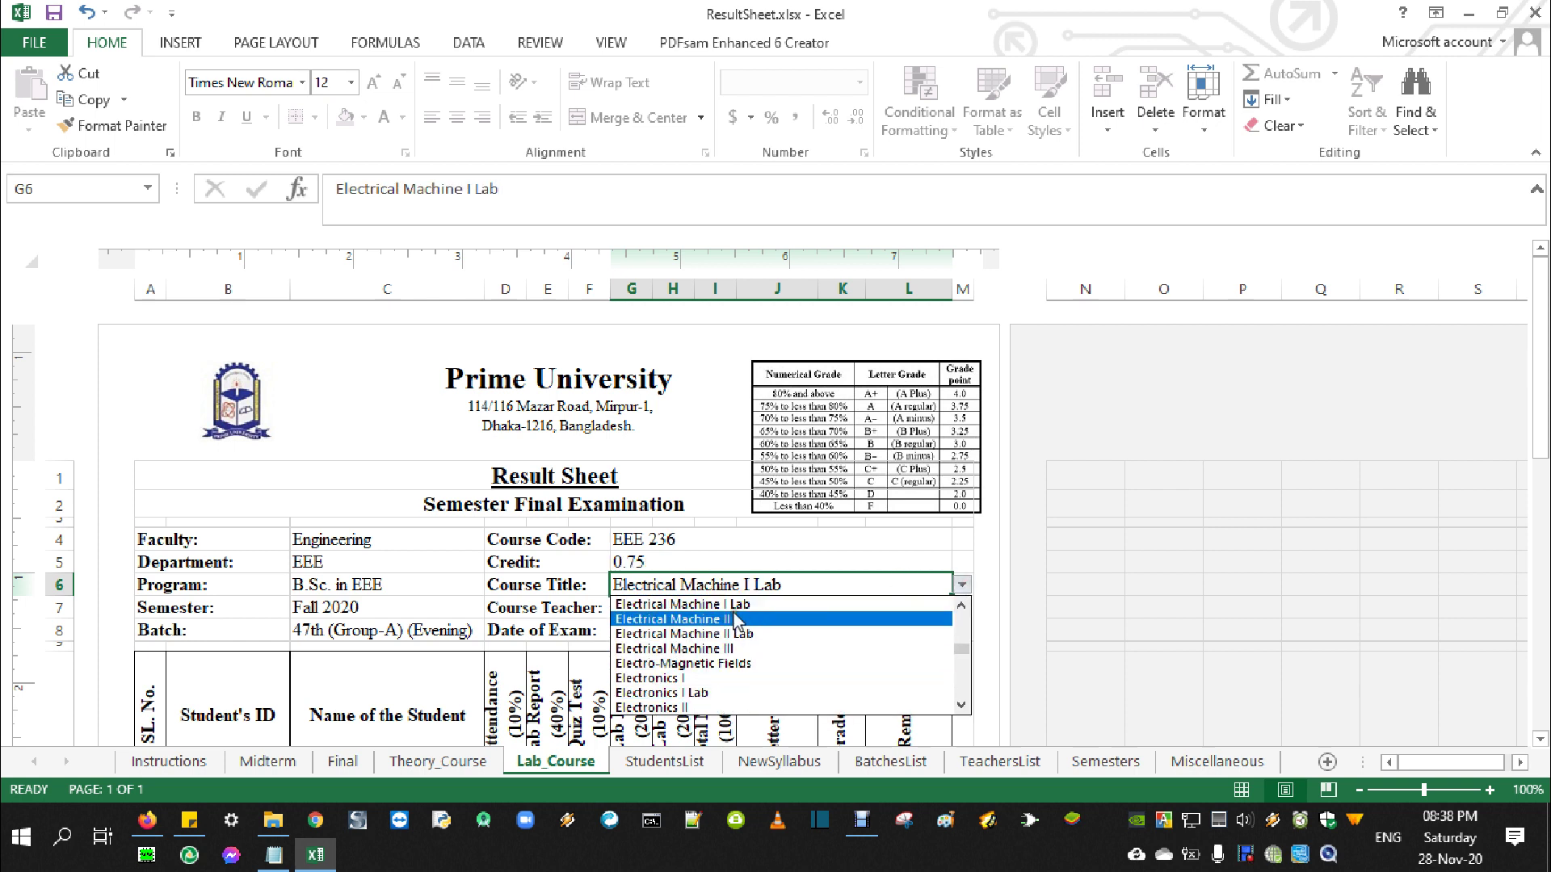
click(806, 606)
Check the course teacher list unchanged and review the exam date field
click(770, 606)
click(961, 607)
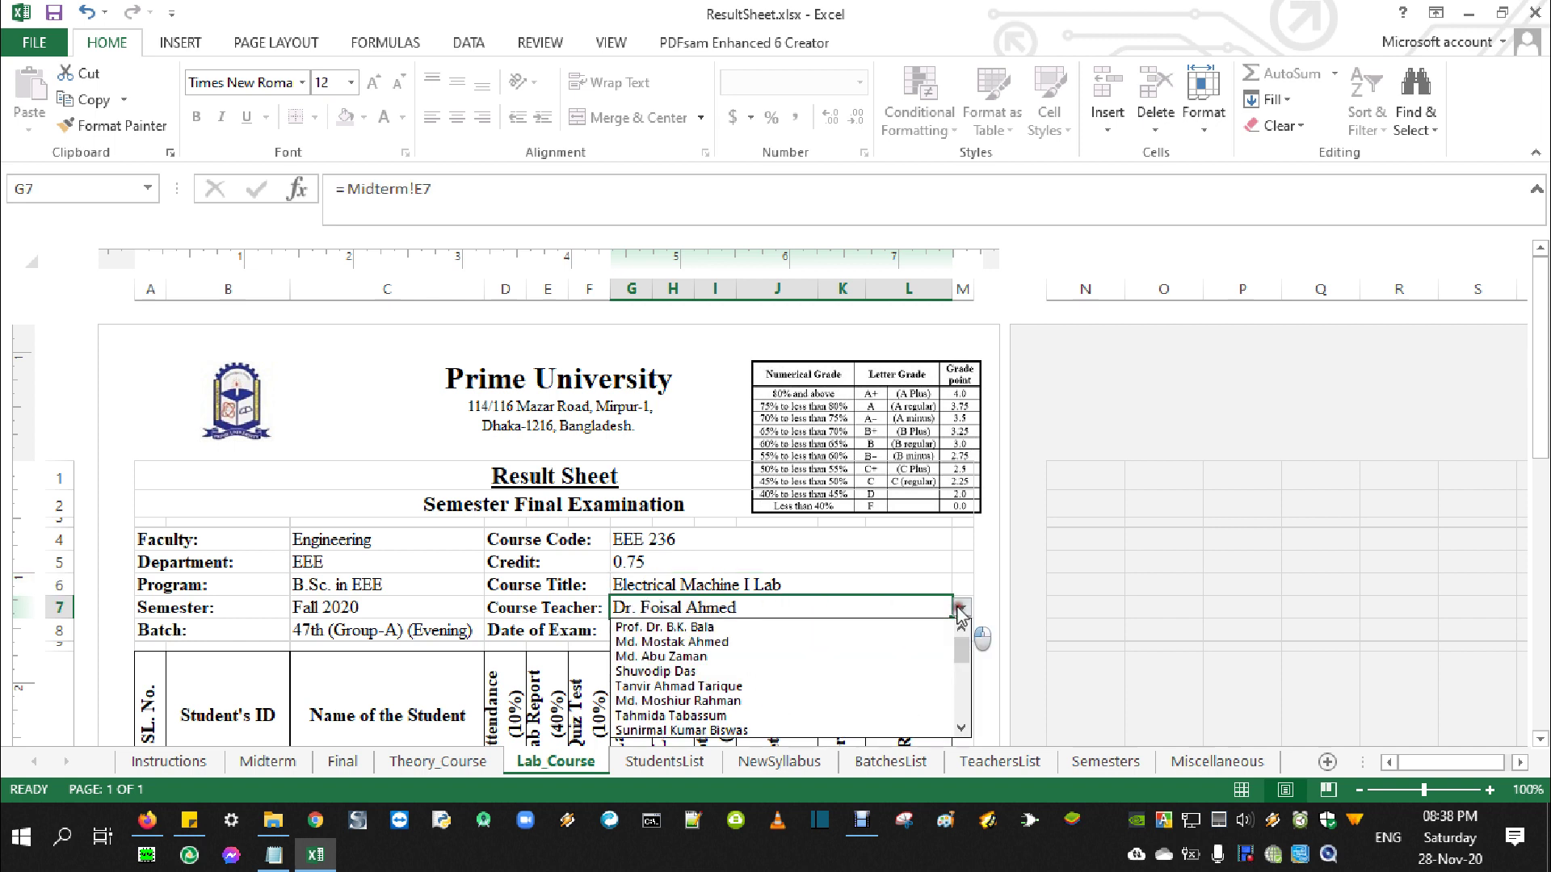
click(960, 607)
click(642, 625)
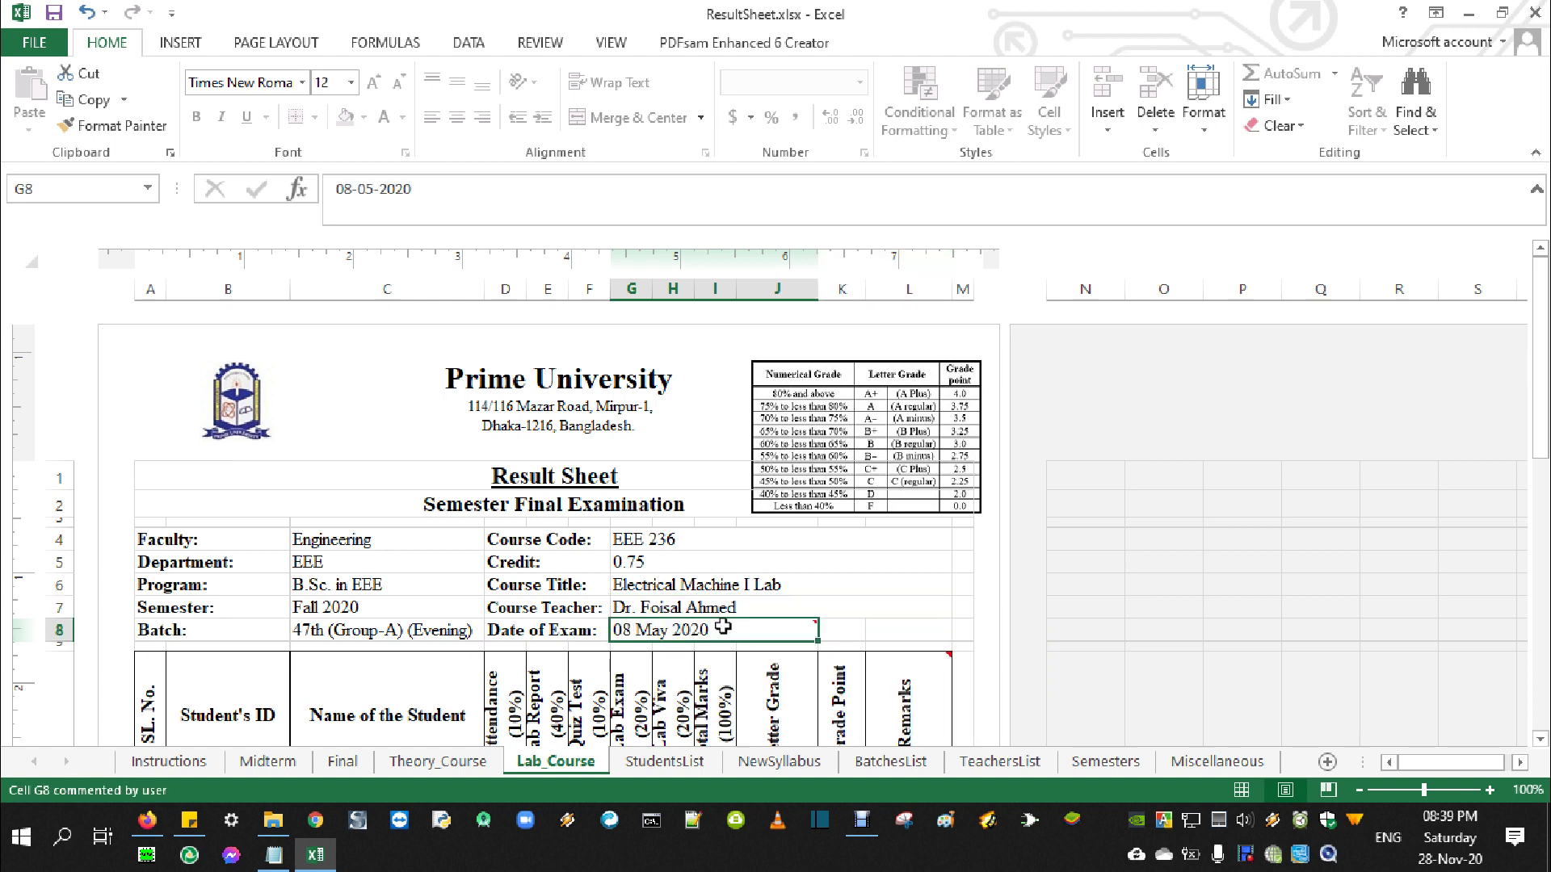
mouse_move(714, 630)
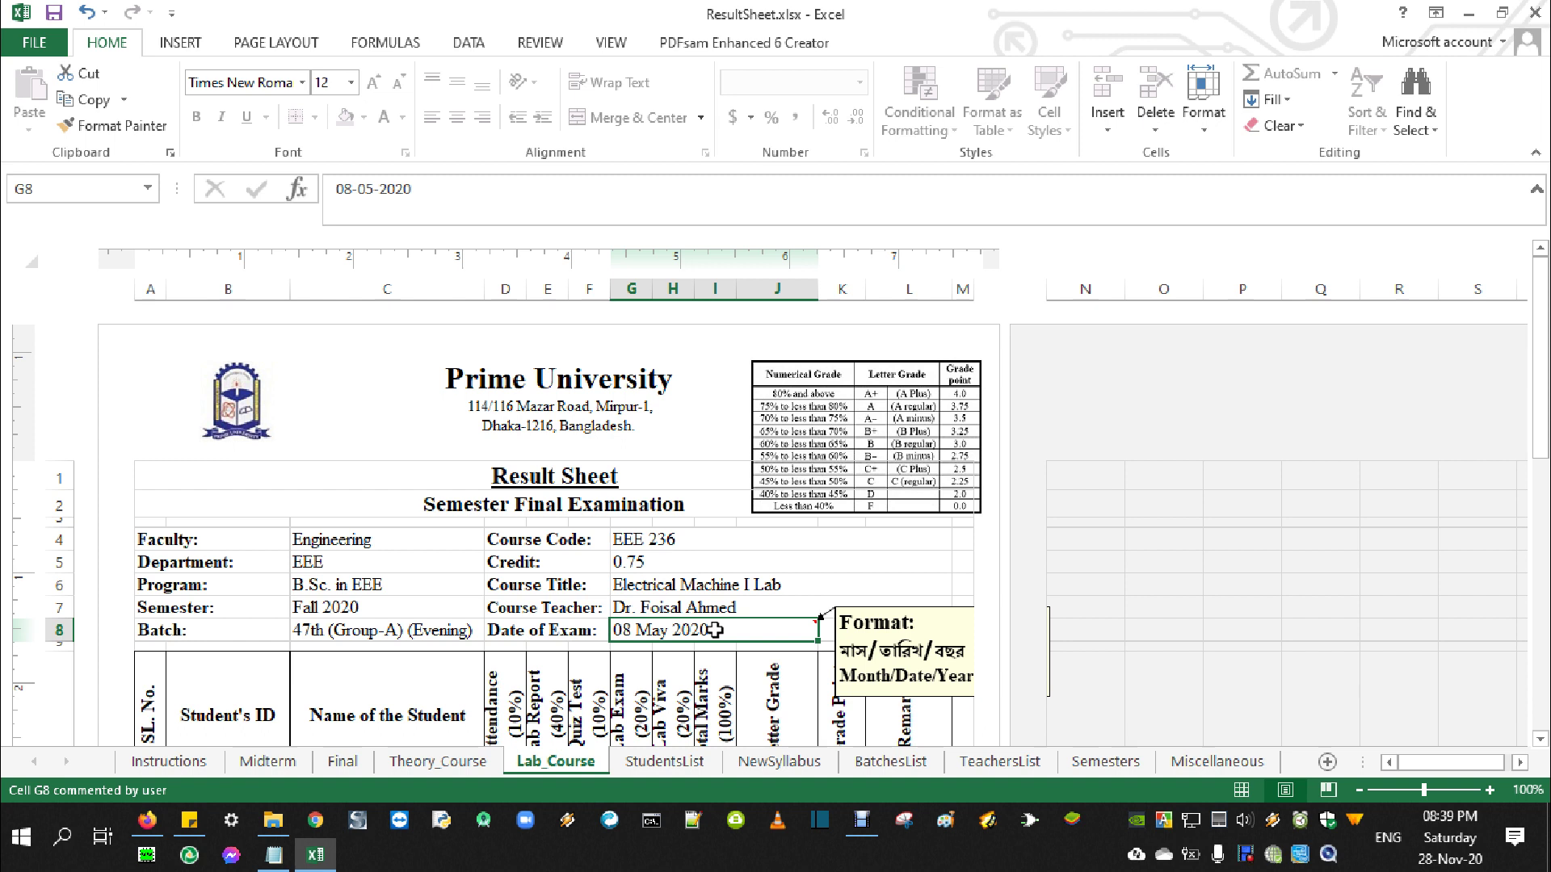
scroll(714, 629, down, 2)
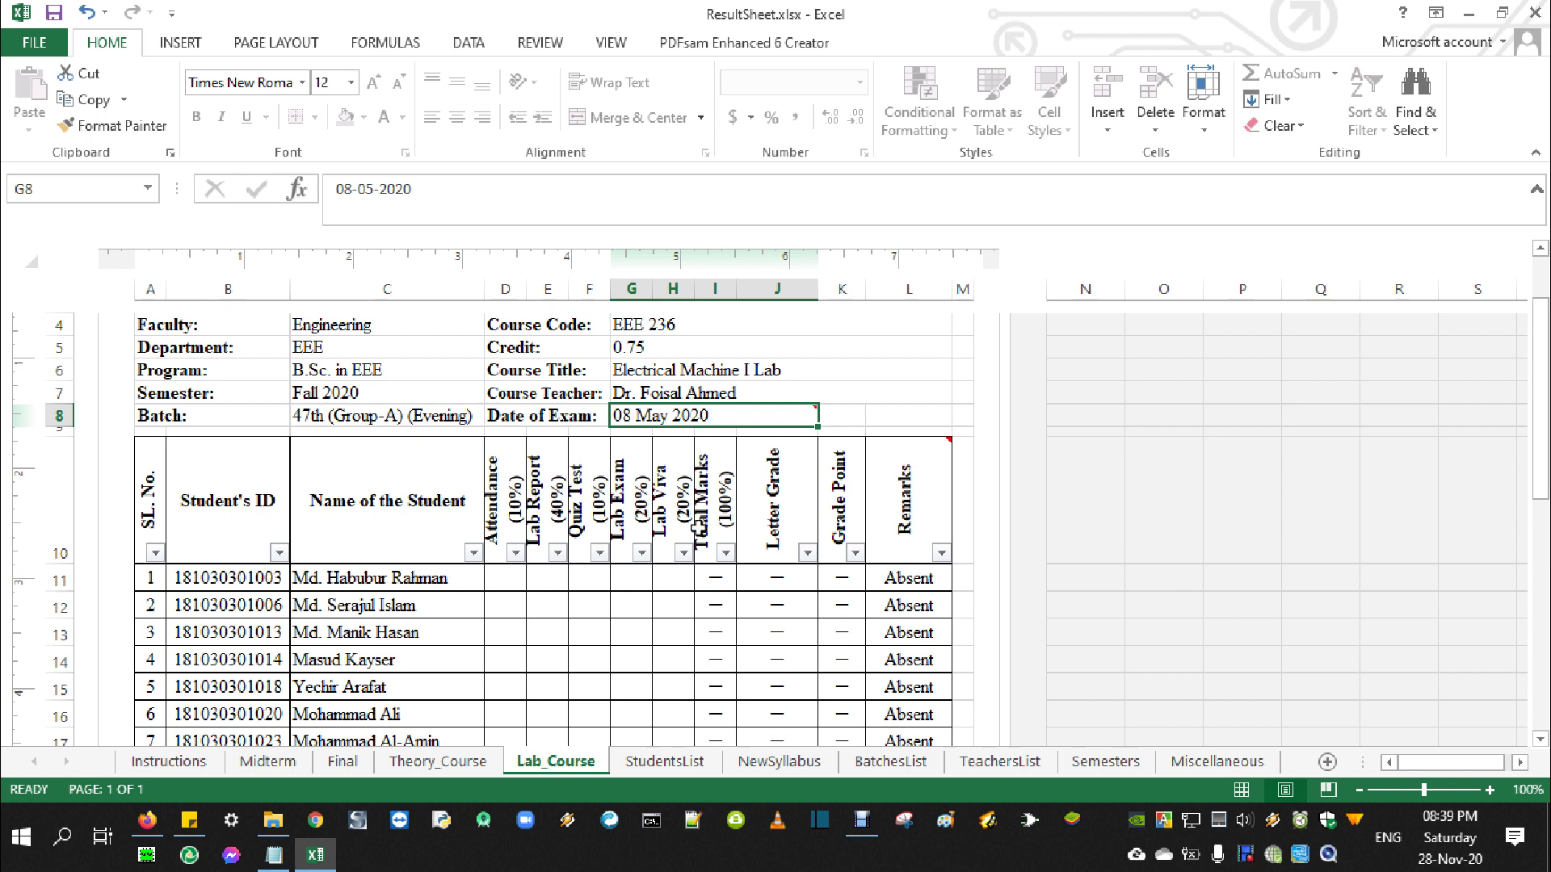
Enter attendance 5 and lab report 25 for the first student
click(506, 583)
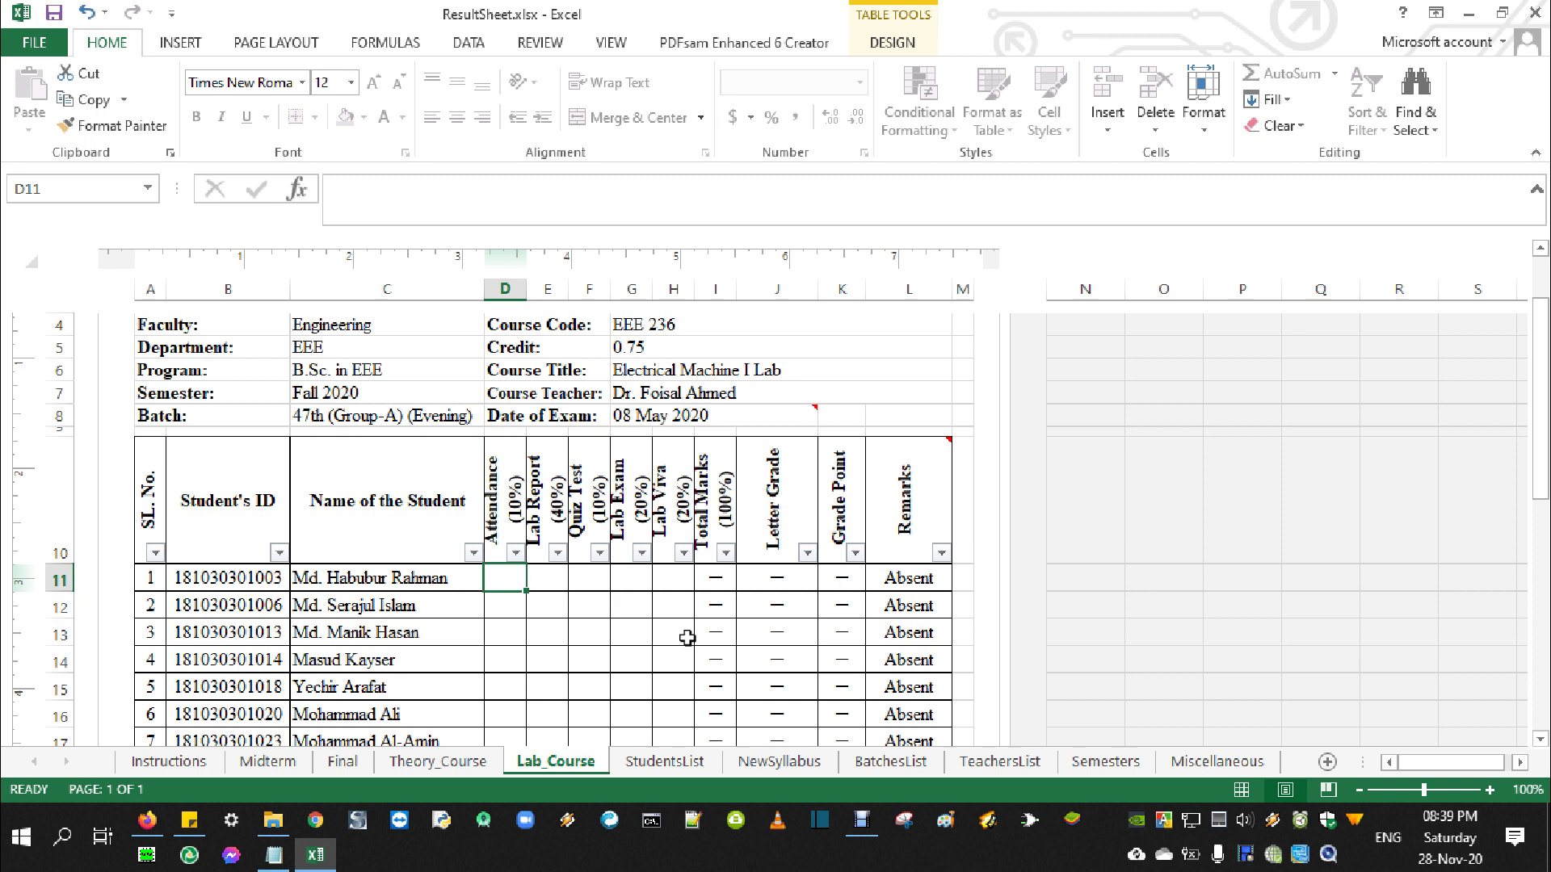
text(5)
key(Tab)
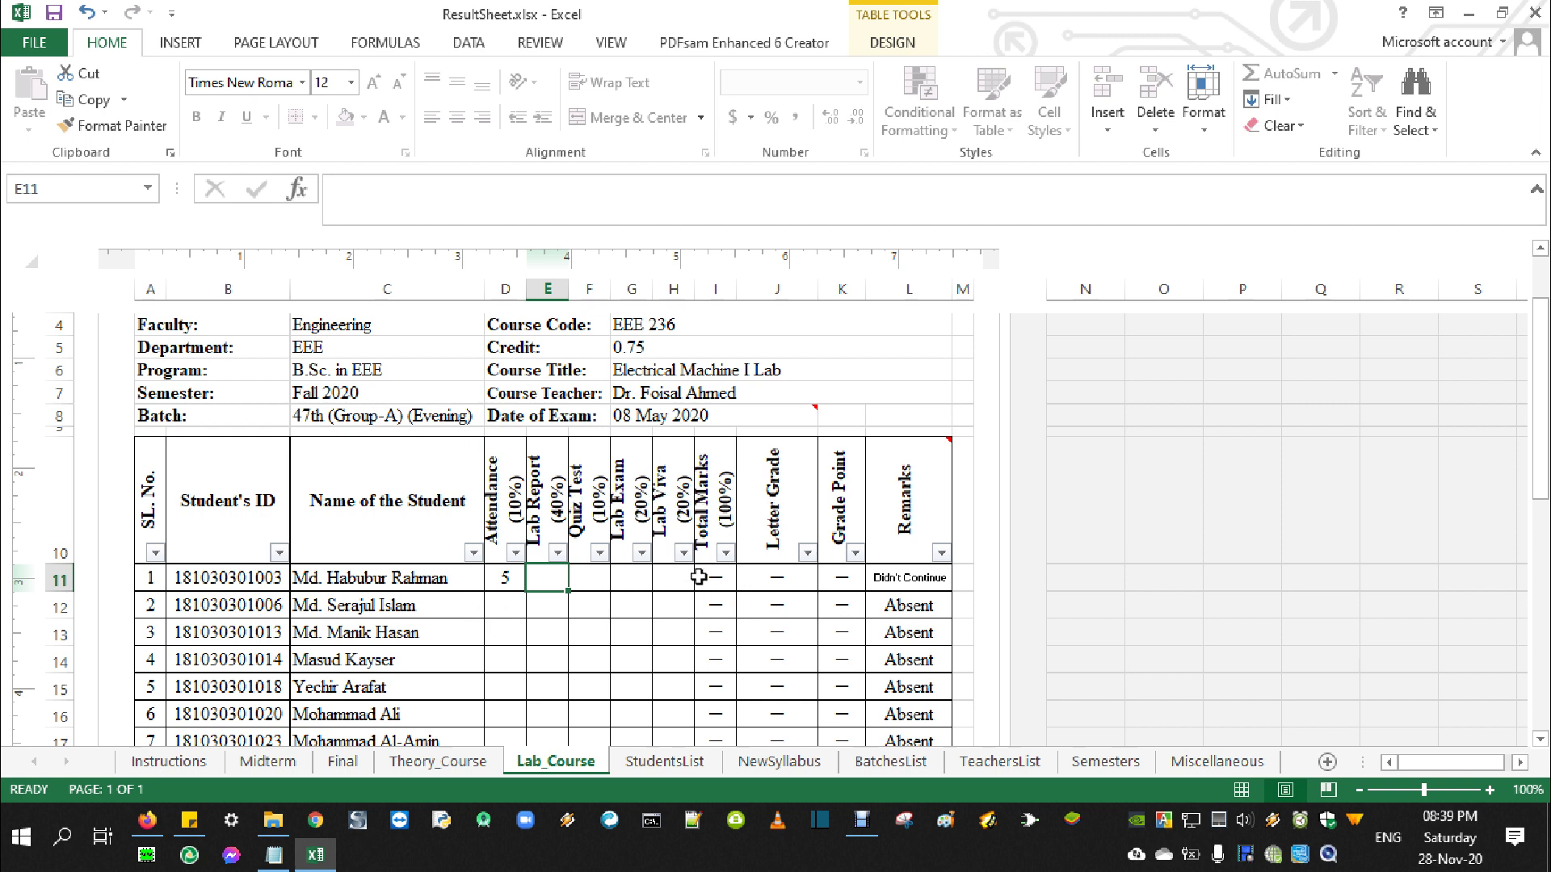
text(25)
key(Tab)
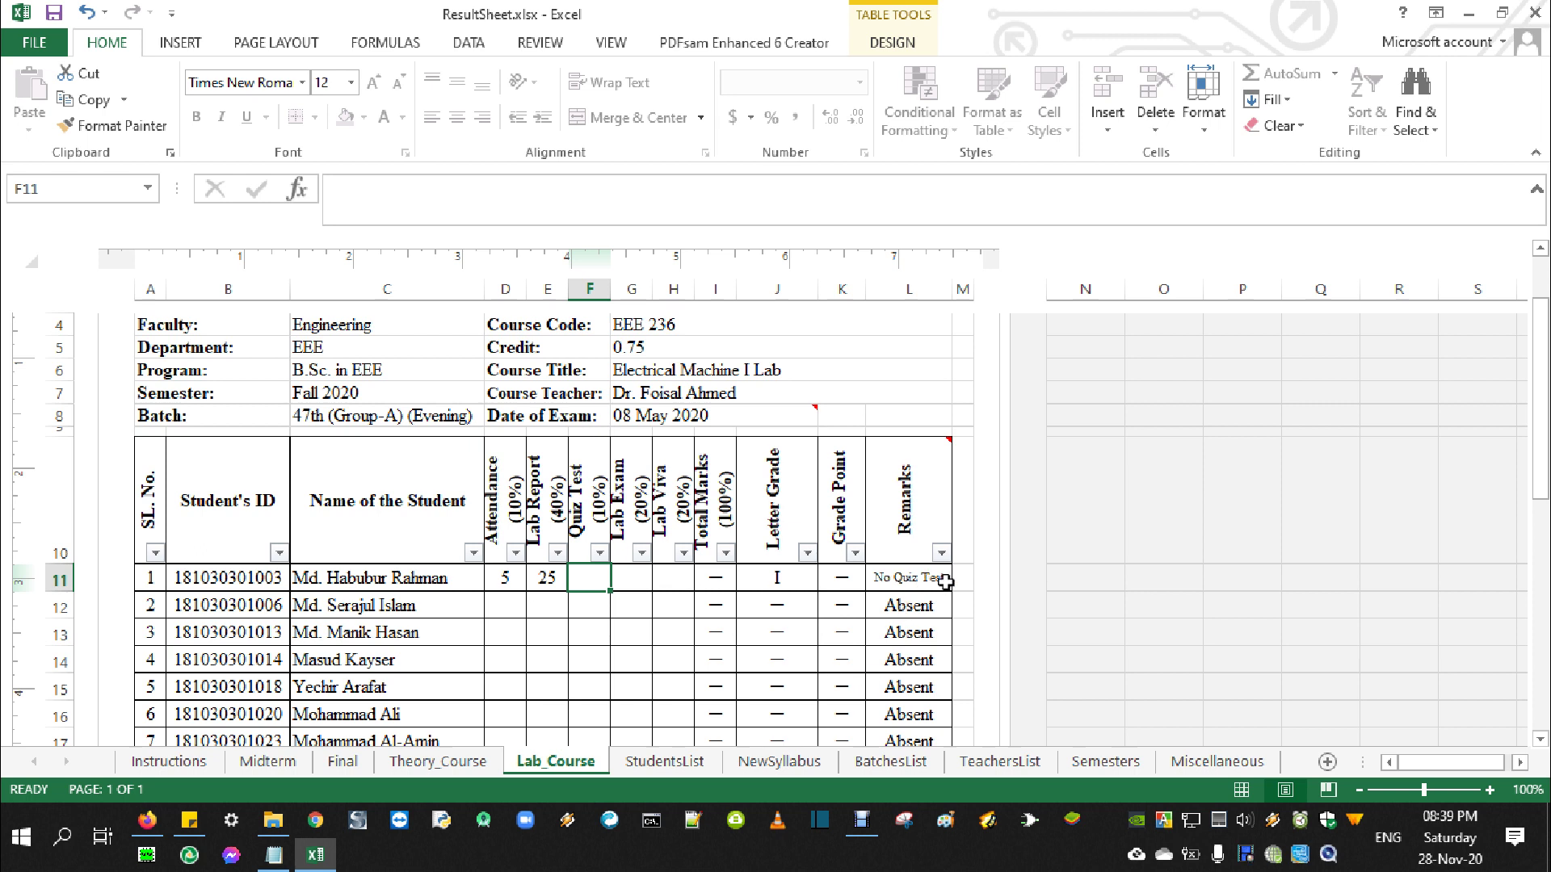
Enter quiz test 6, lab exam 15 and lab viva 10, completing the row
text(1)
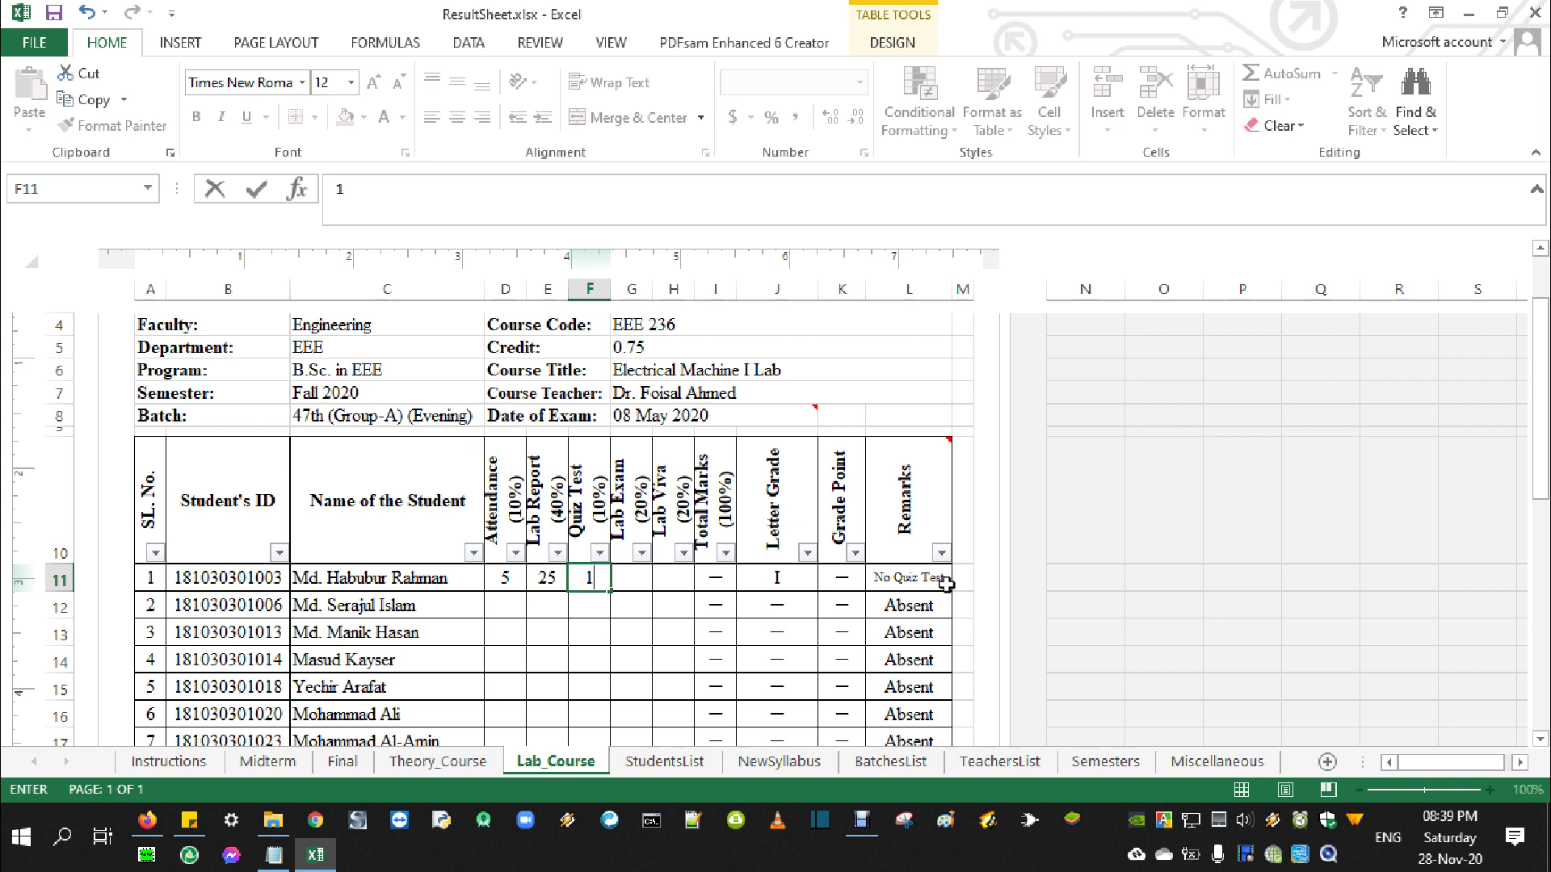
key(BackSpace)
text(6)
key(Tab)
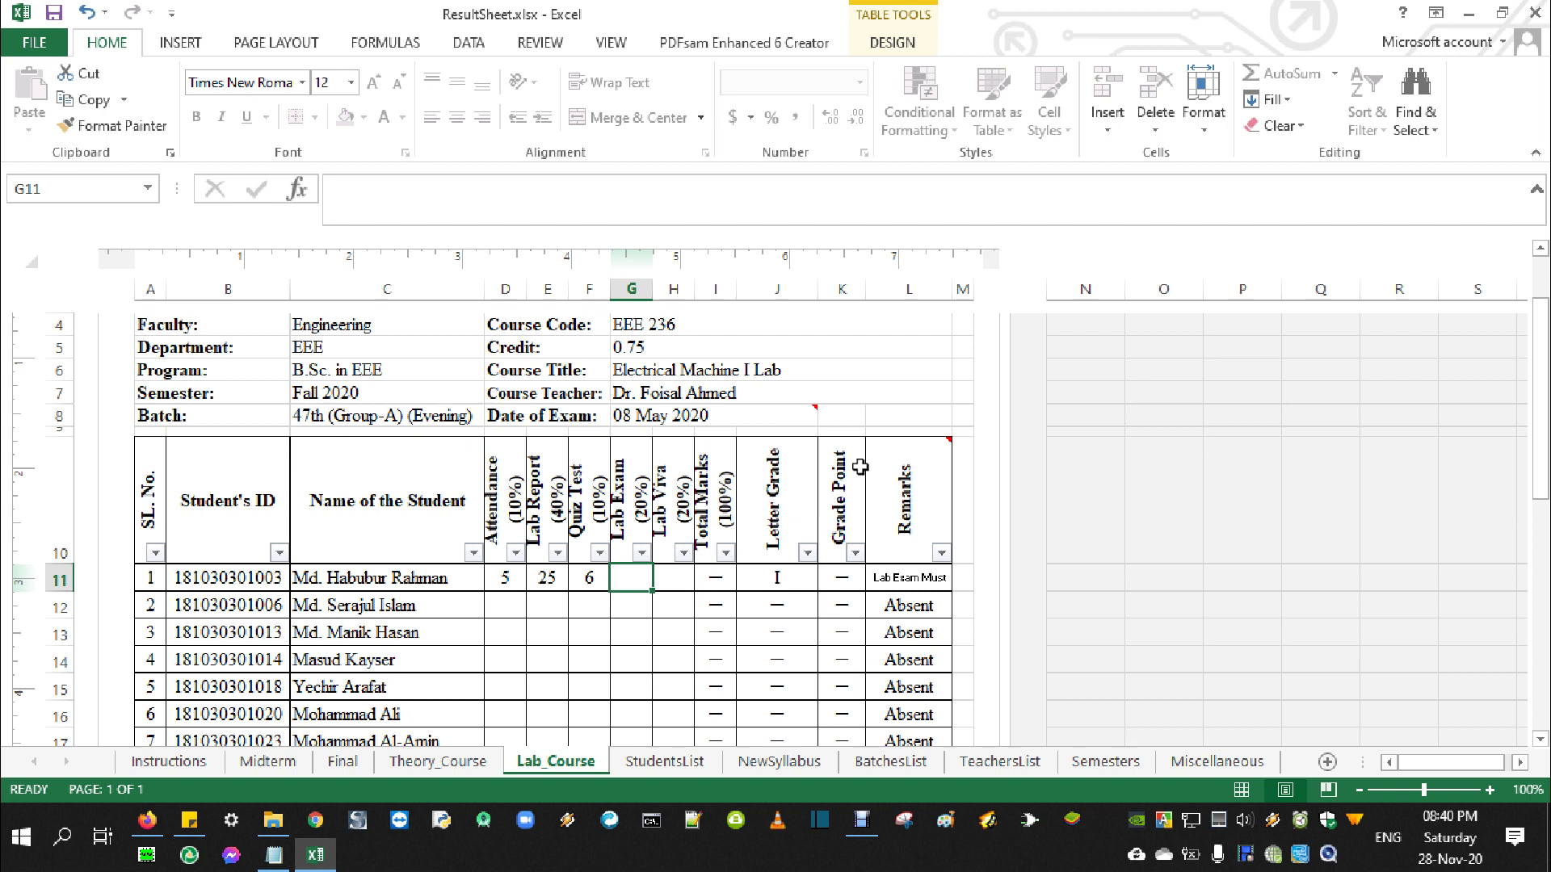
text(15)
key(Tab)
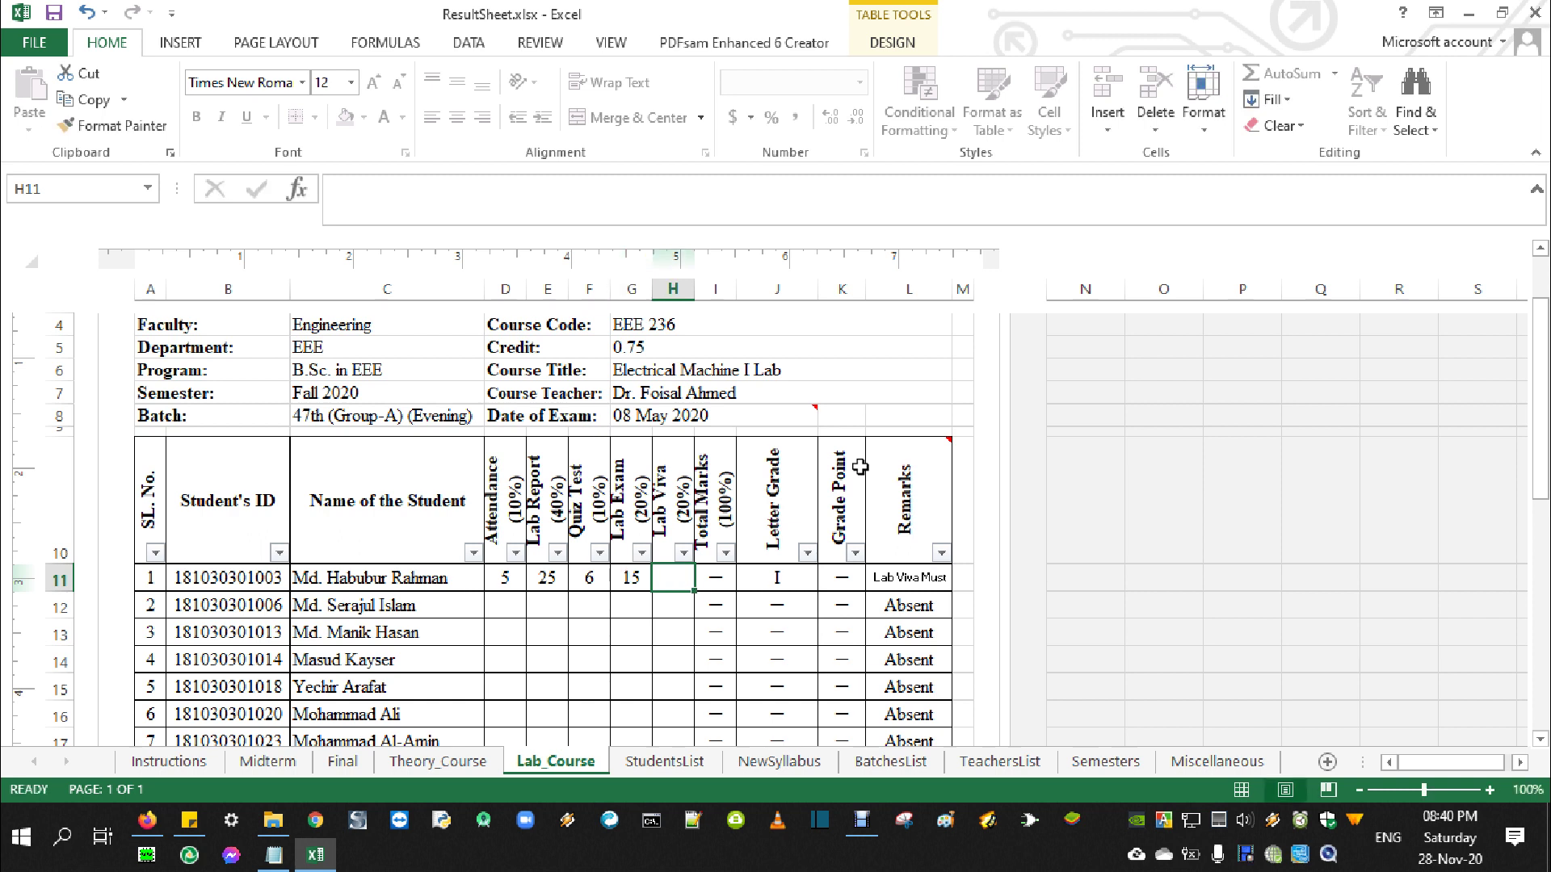
text(10)
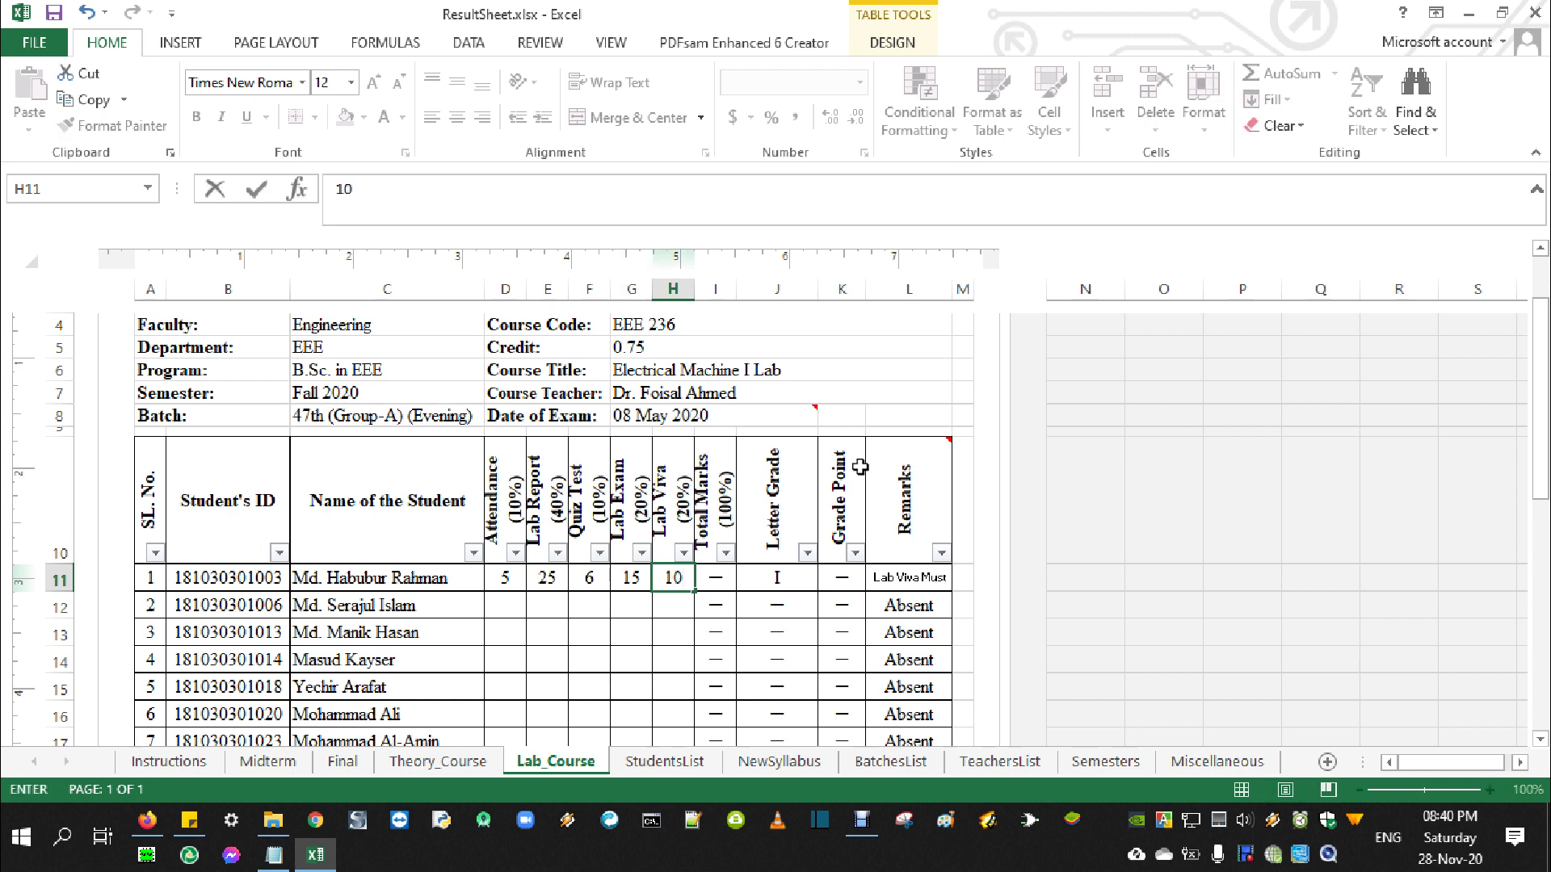
key(Return)
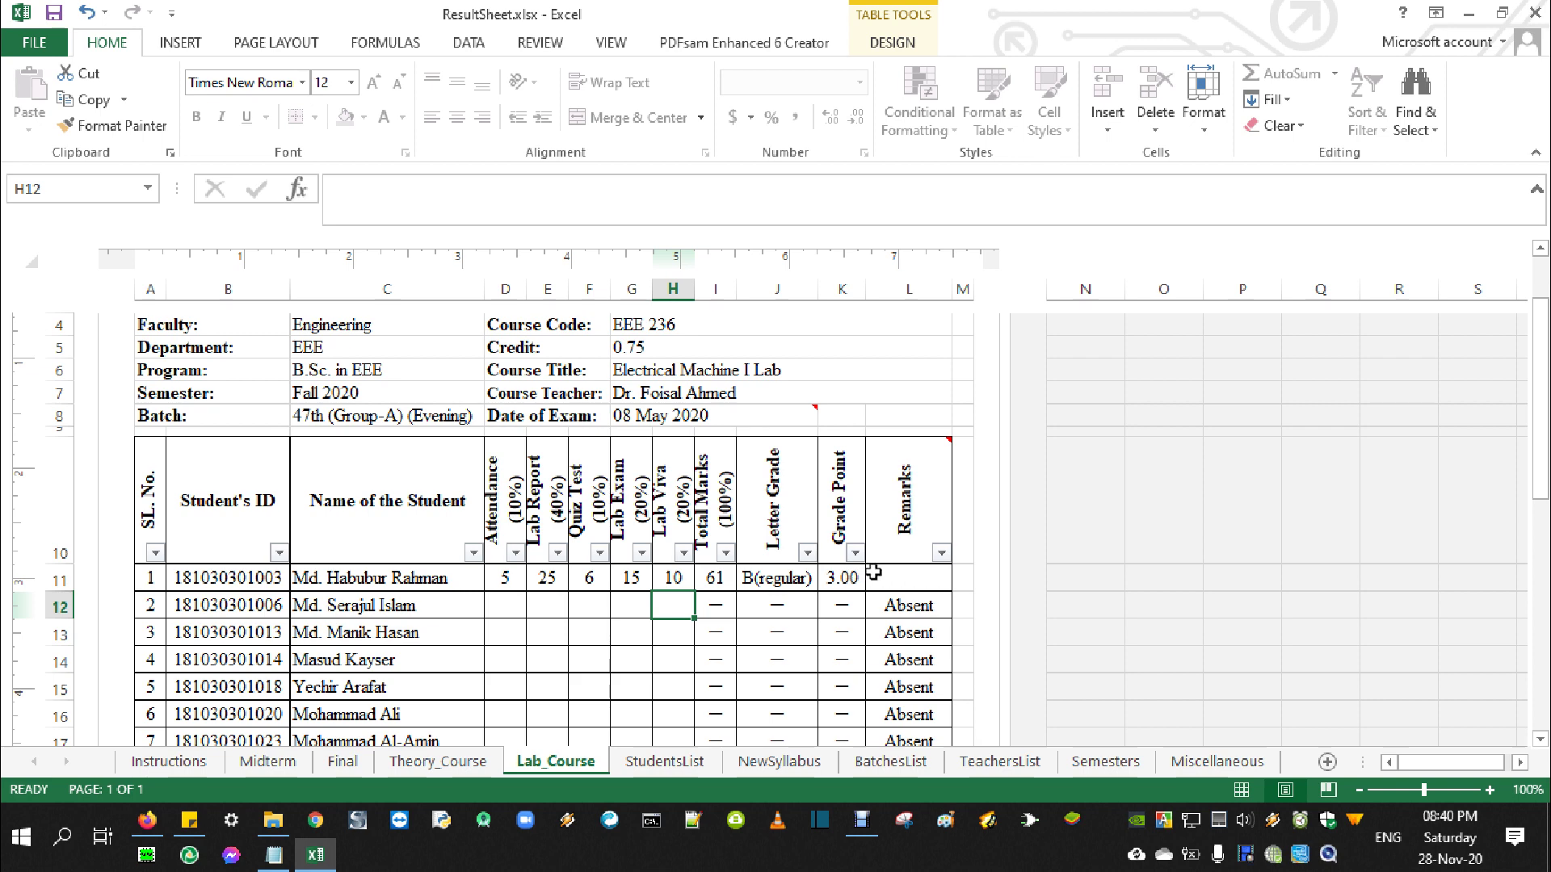
scroll(546, 625, down, 6)
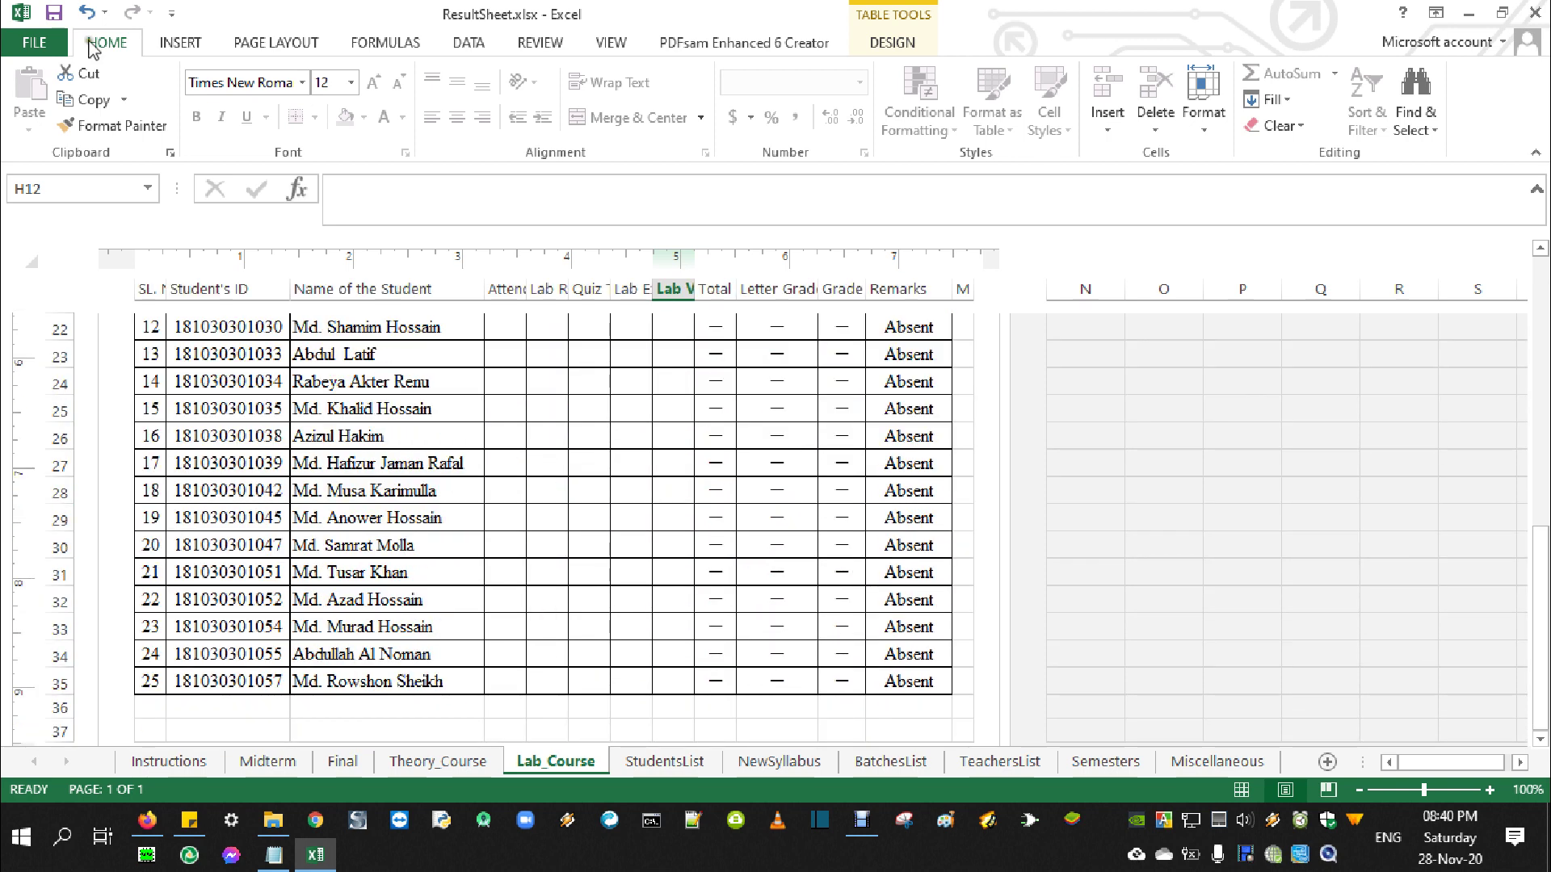
click(36, 42)
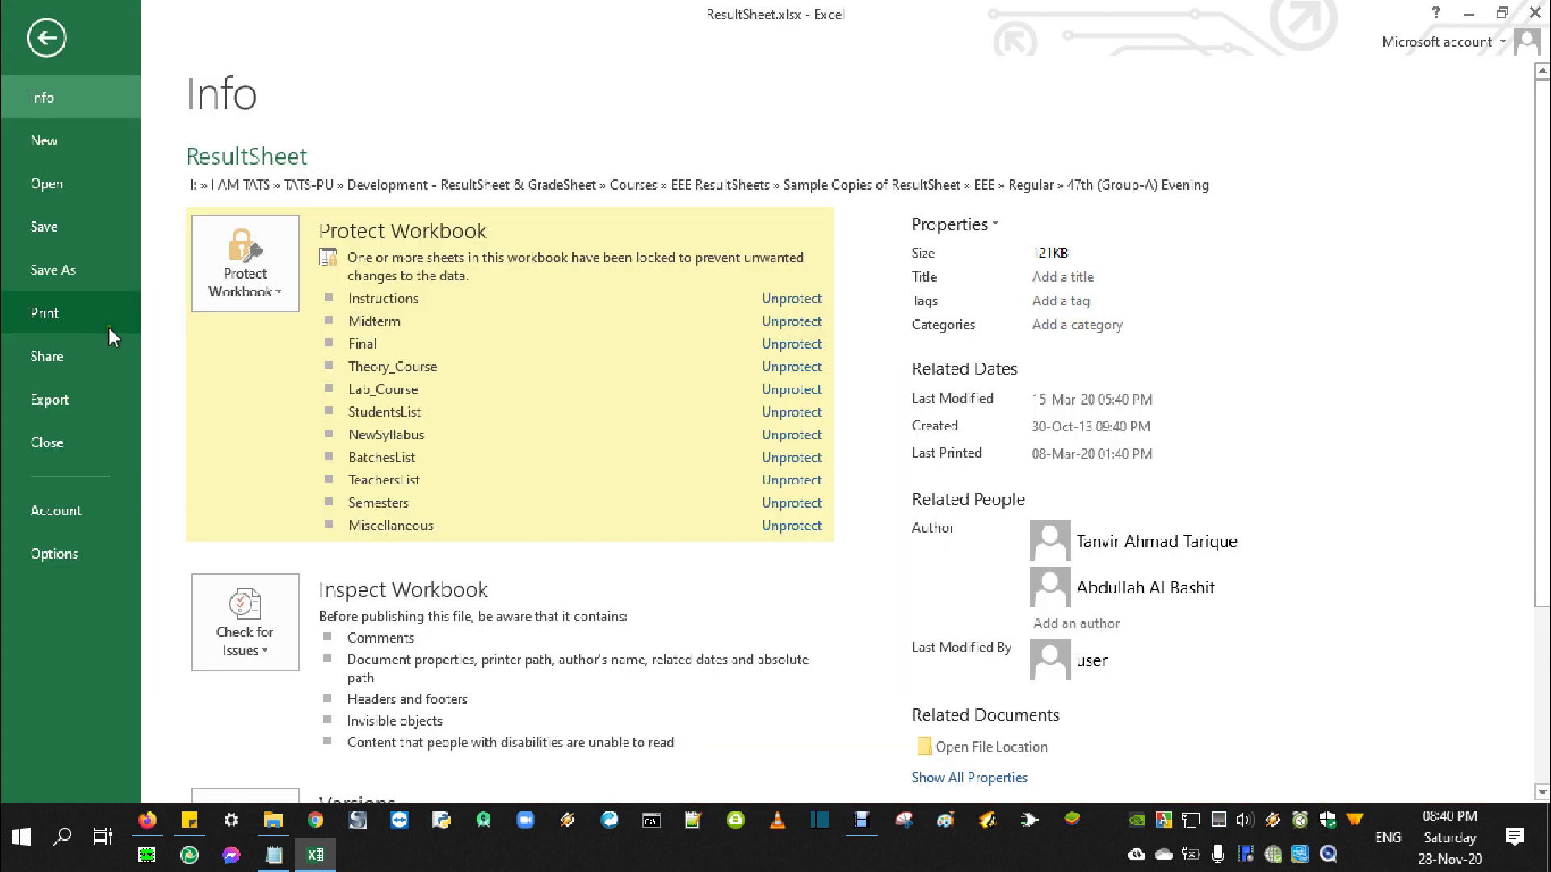
key(Escape)
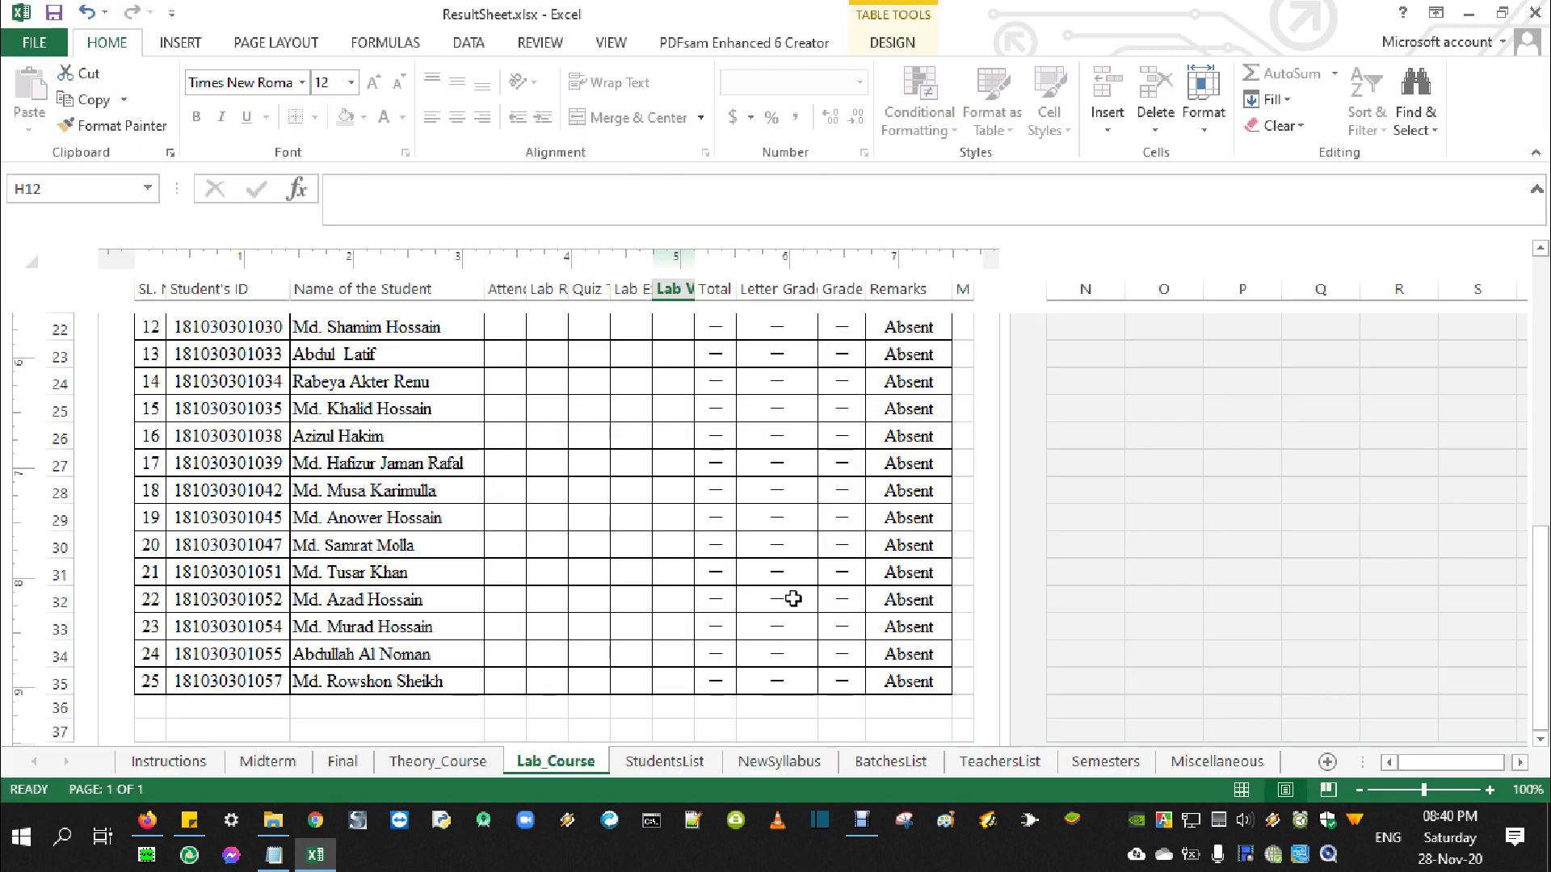
scroll(787, 598, down, 4)
scroll(768, 598, up, 12)
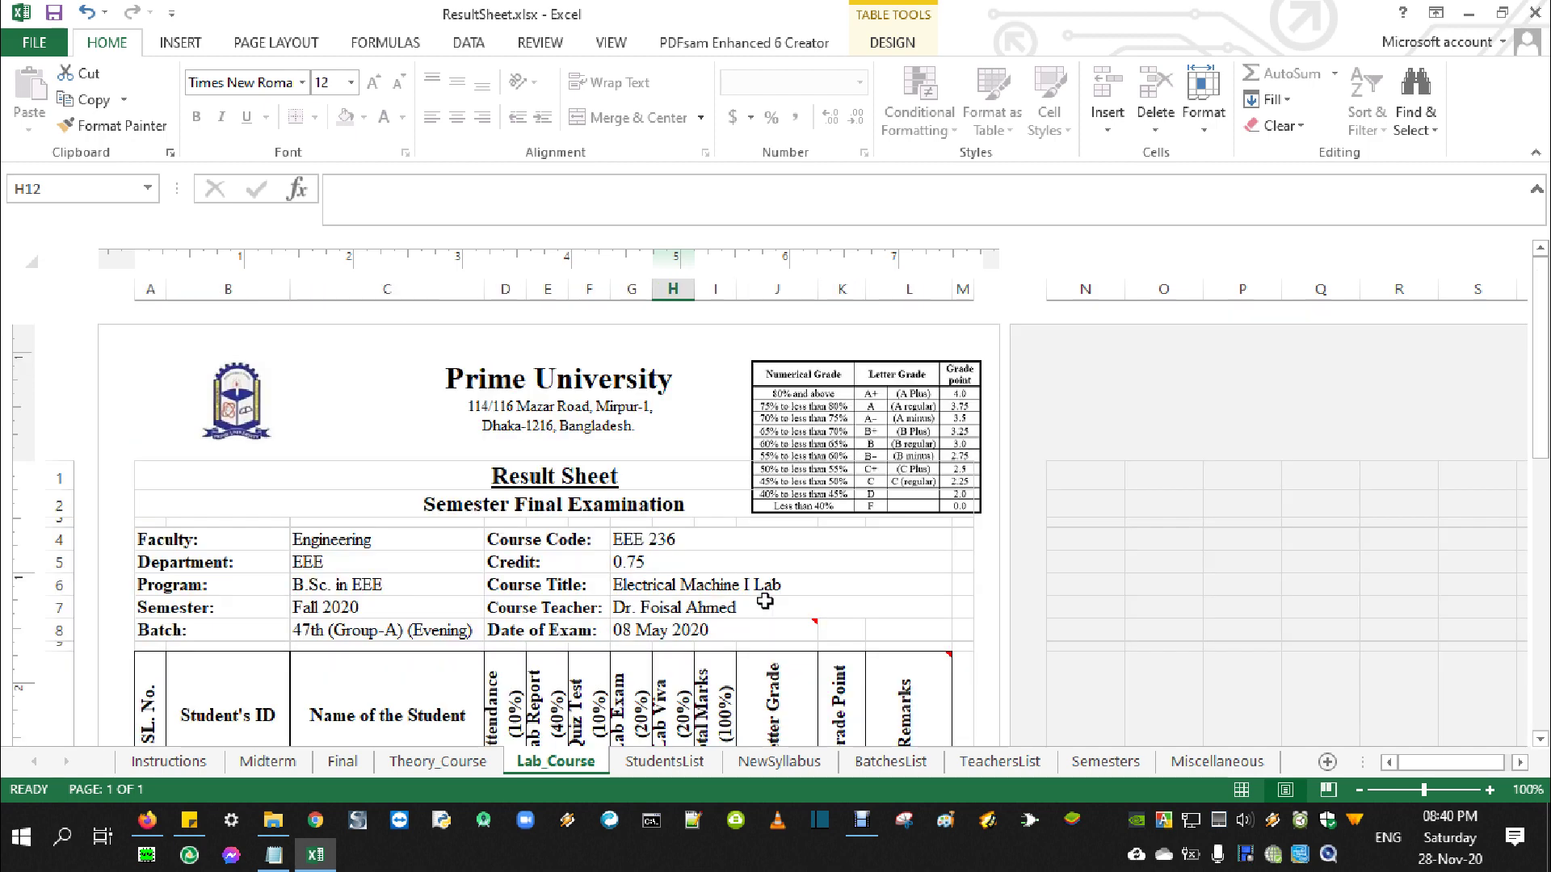
scroll(608, 646, down, 3)
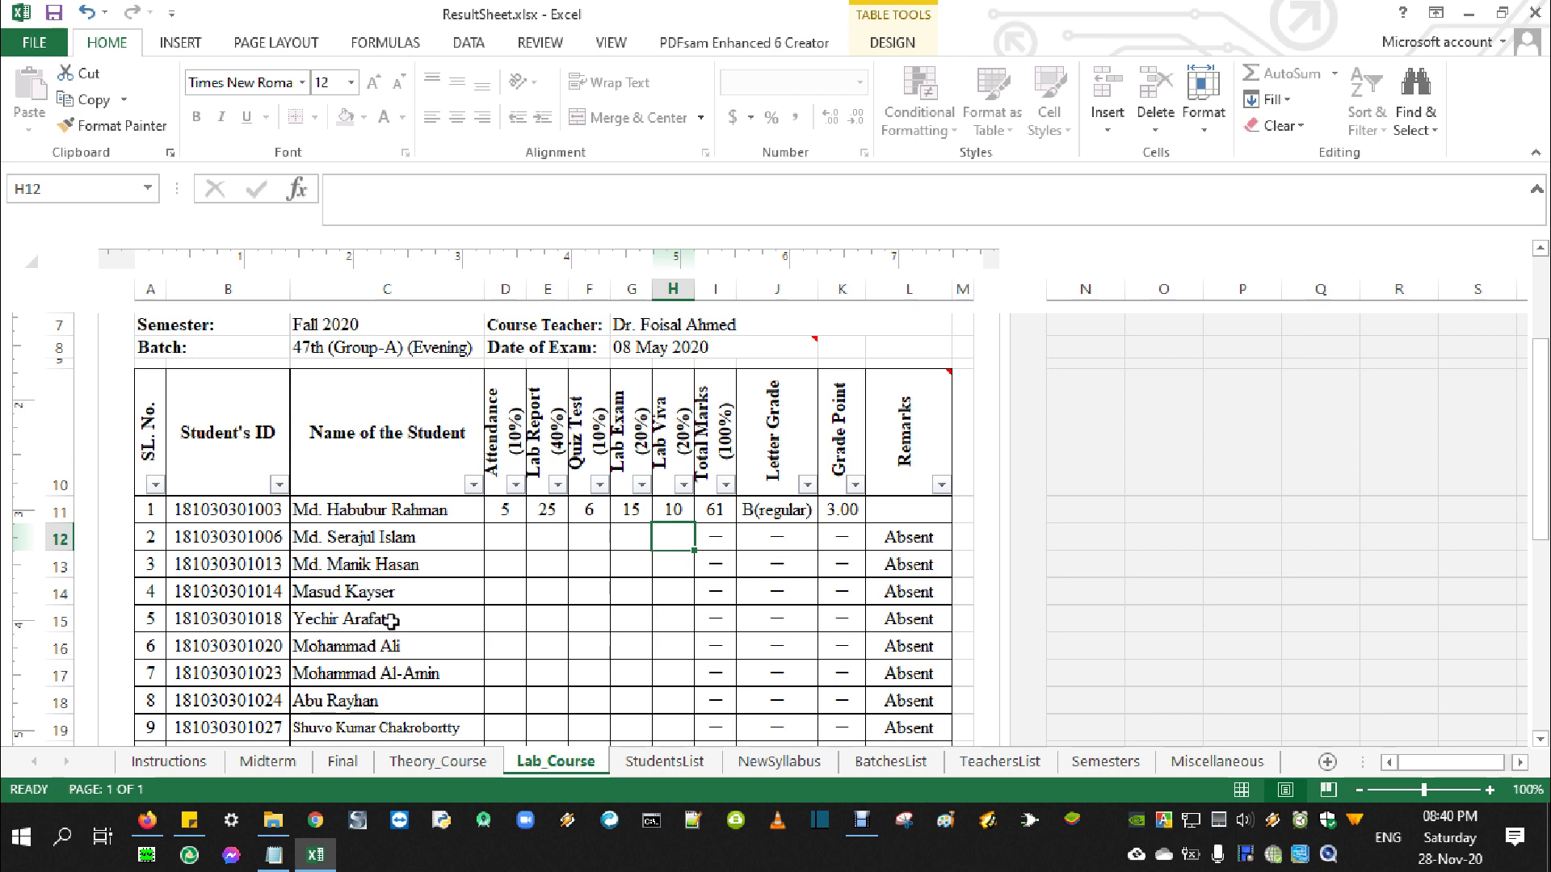
scroll(391, 618, up, 3)
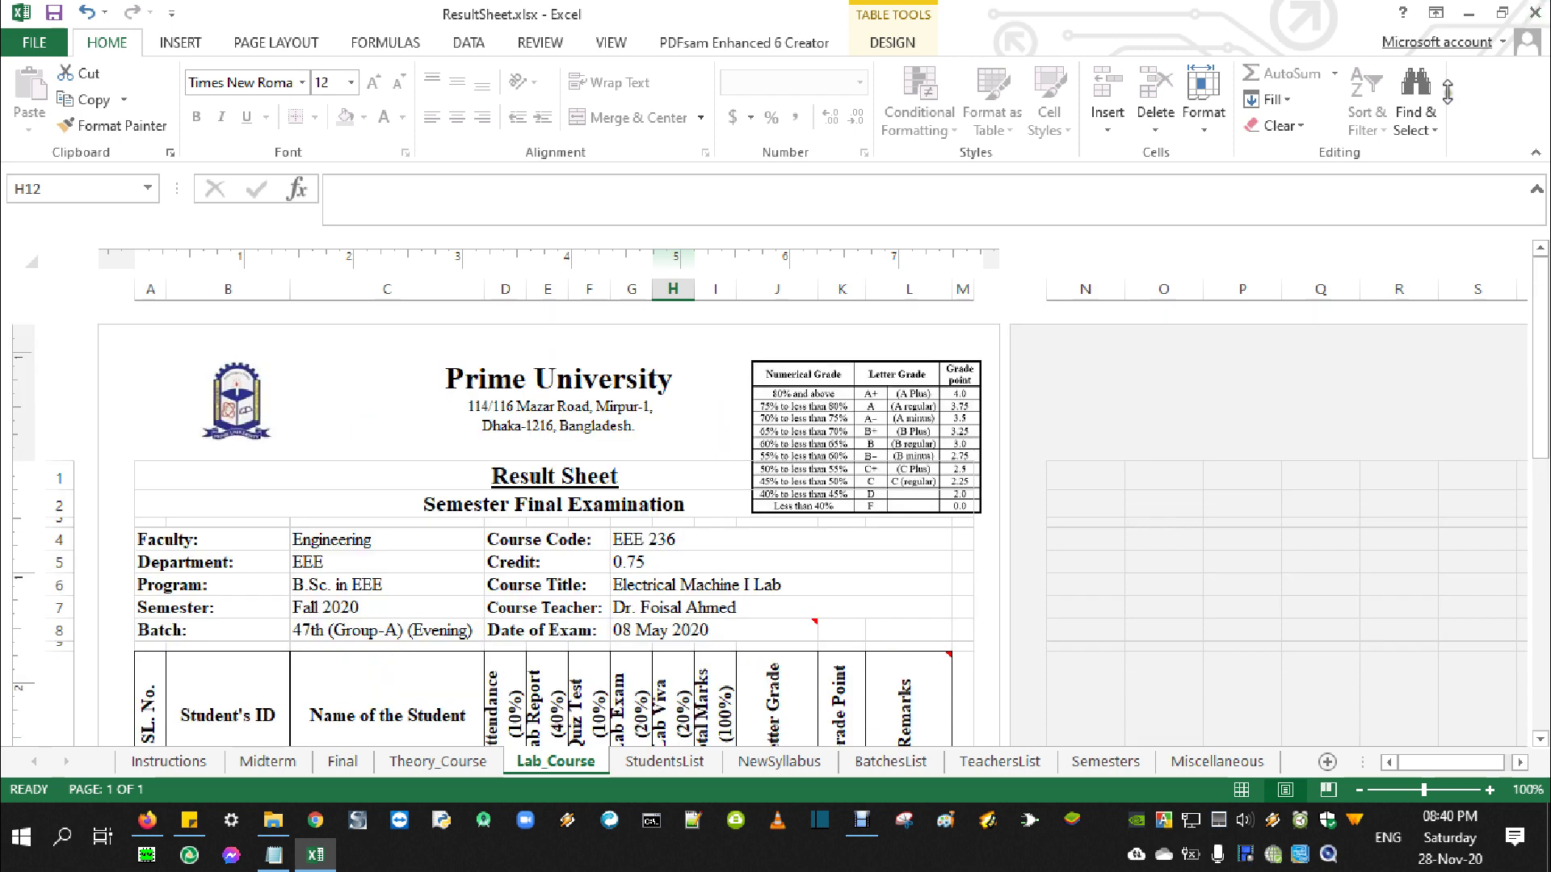
click(274, 855)
drag(357, 315, 891, 315)
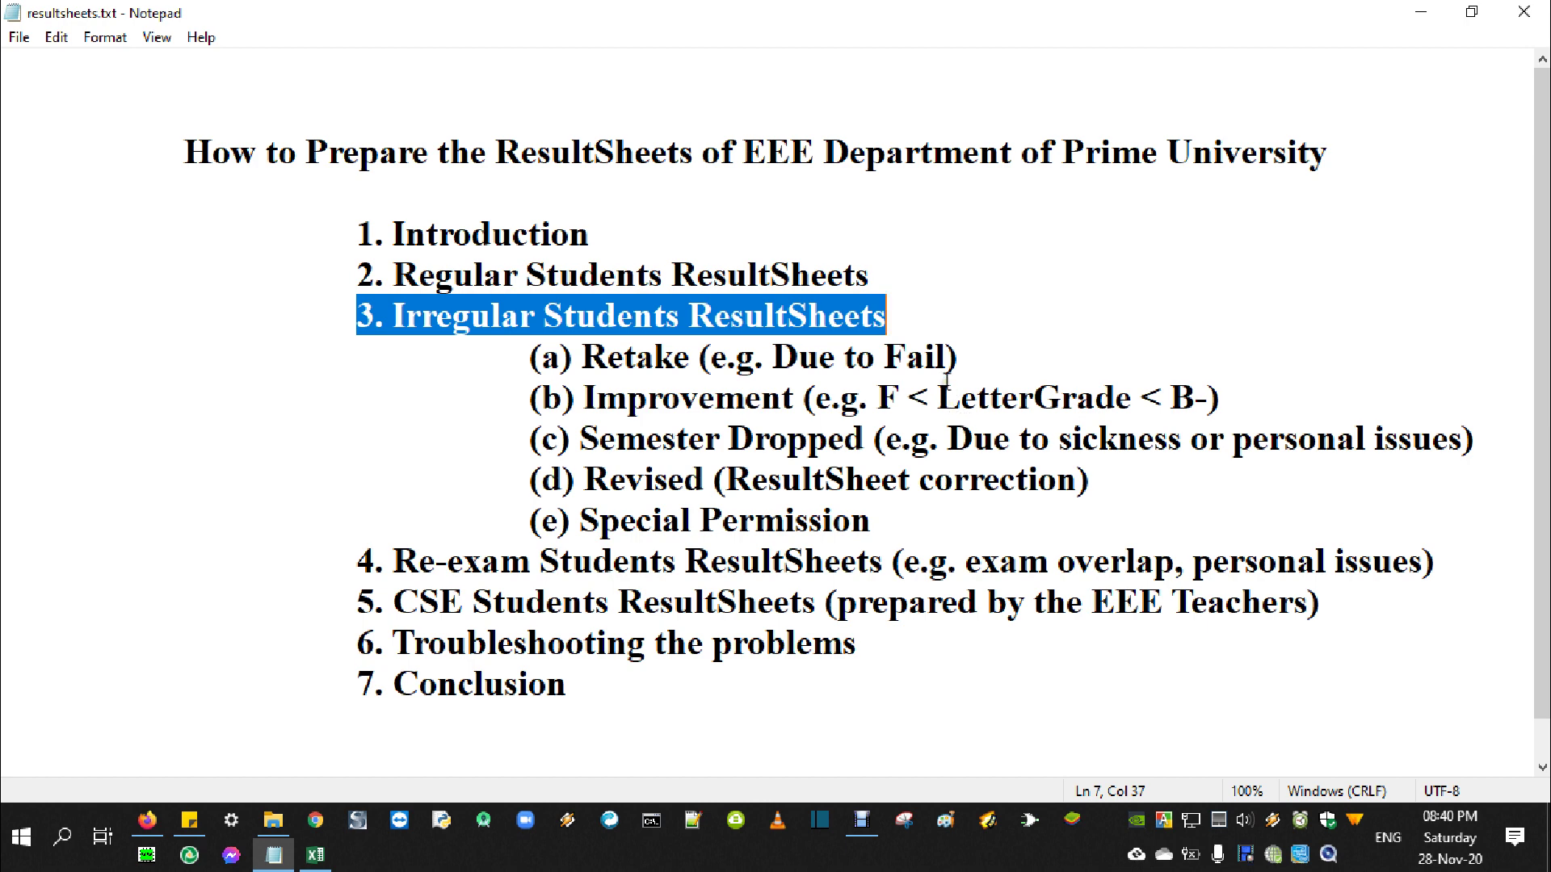
drag(532, 355, 898, 537)
click(695, 364)
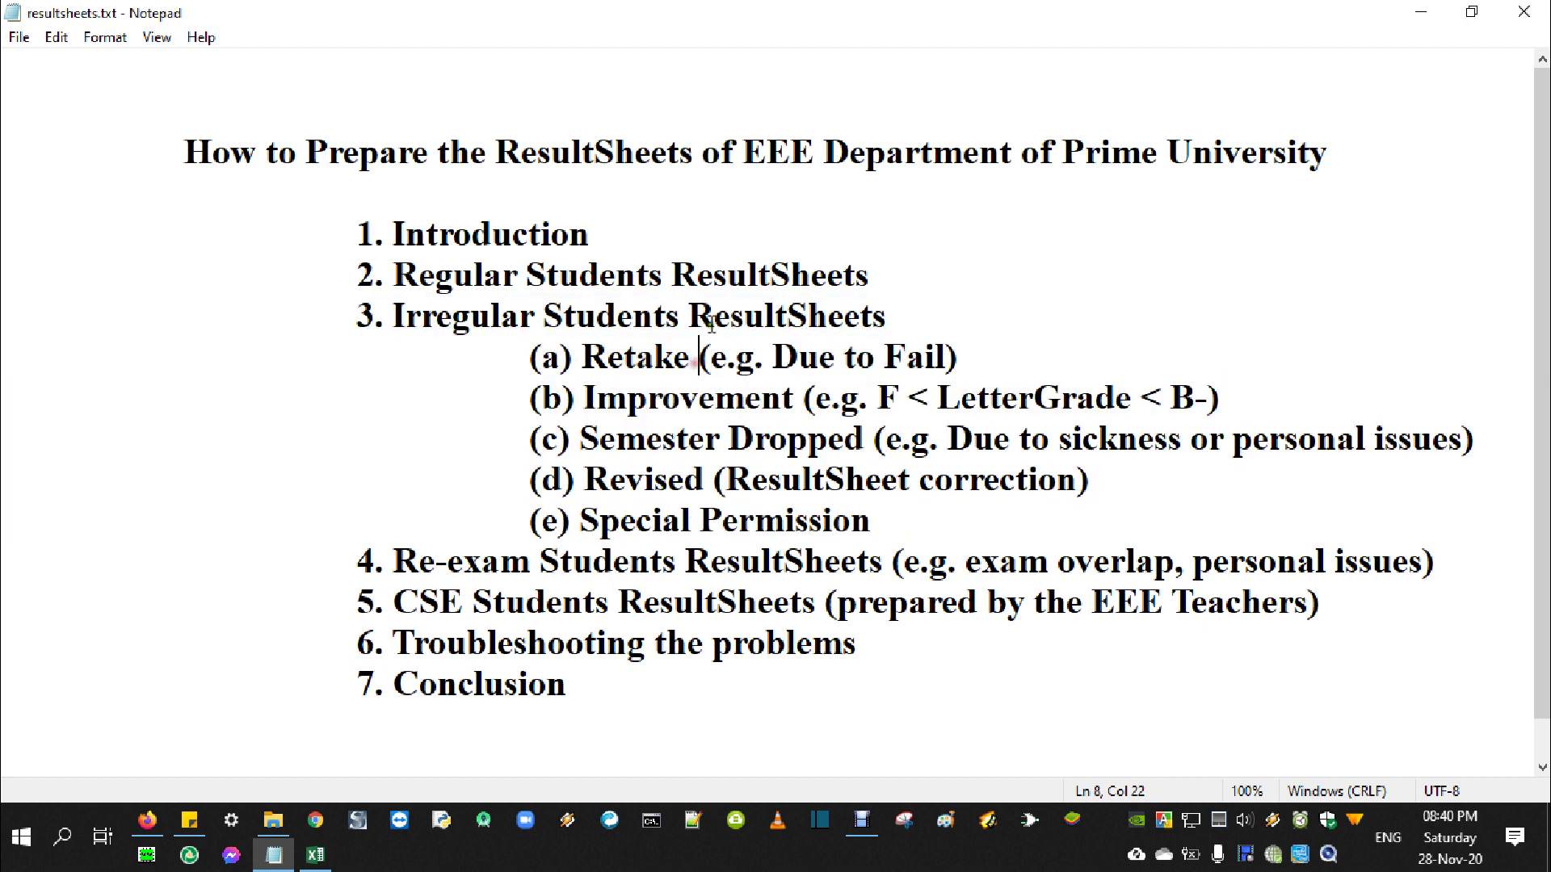
drag(532, 356, 969, 345)
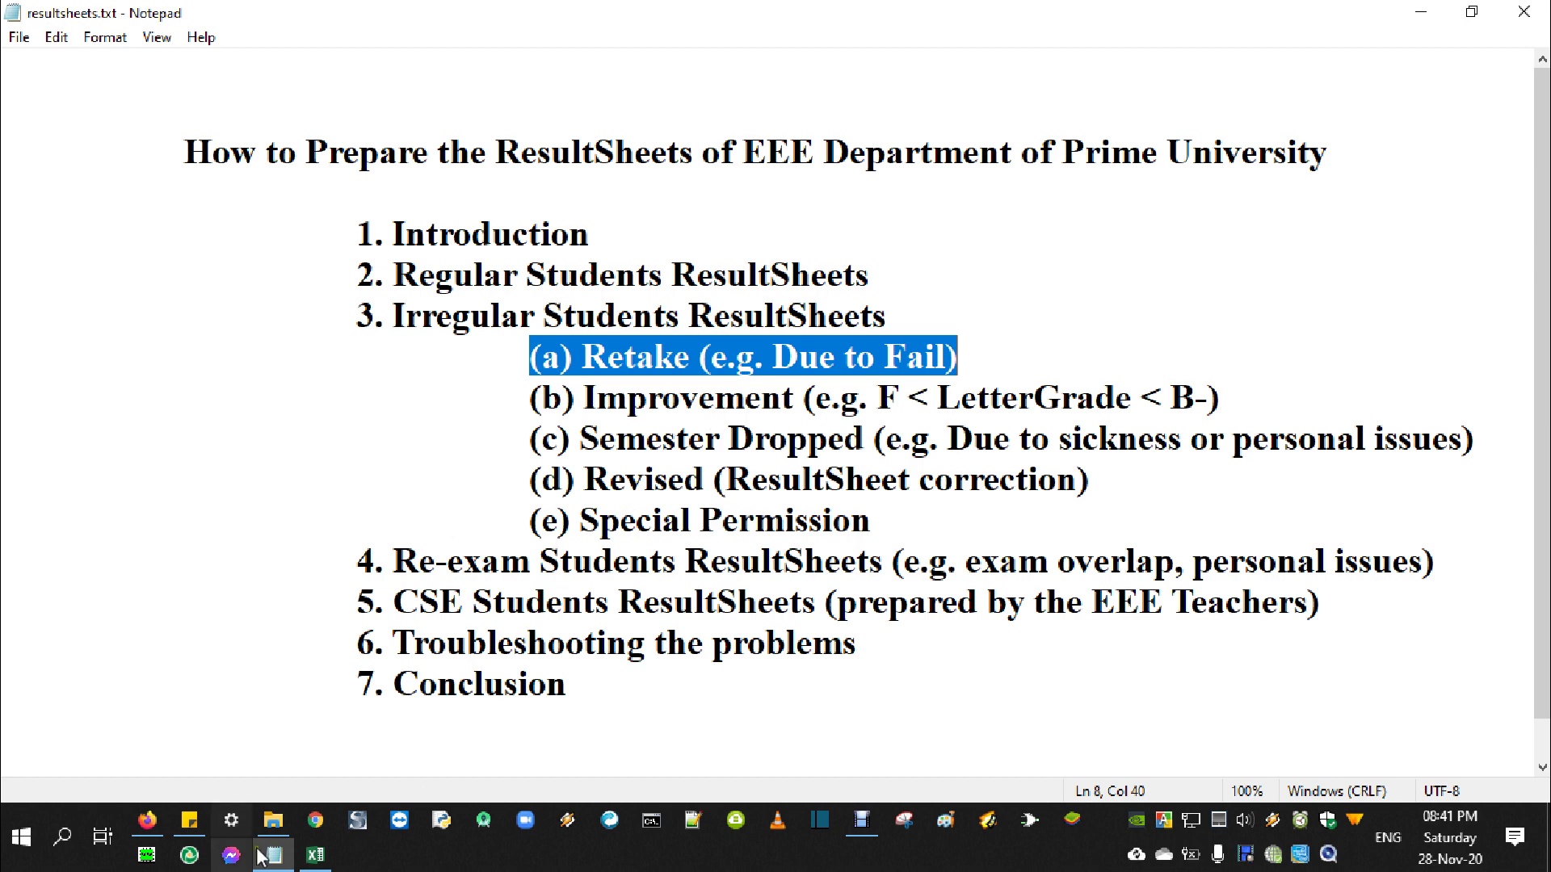
click(323, 860)
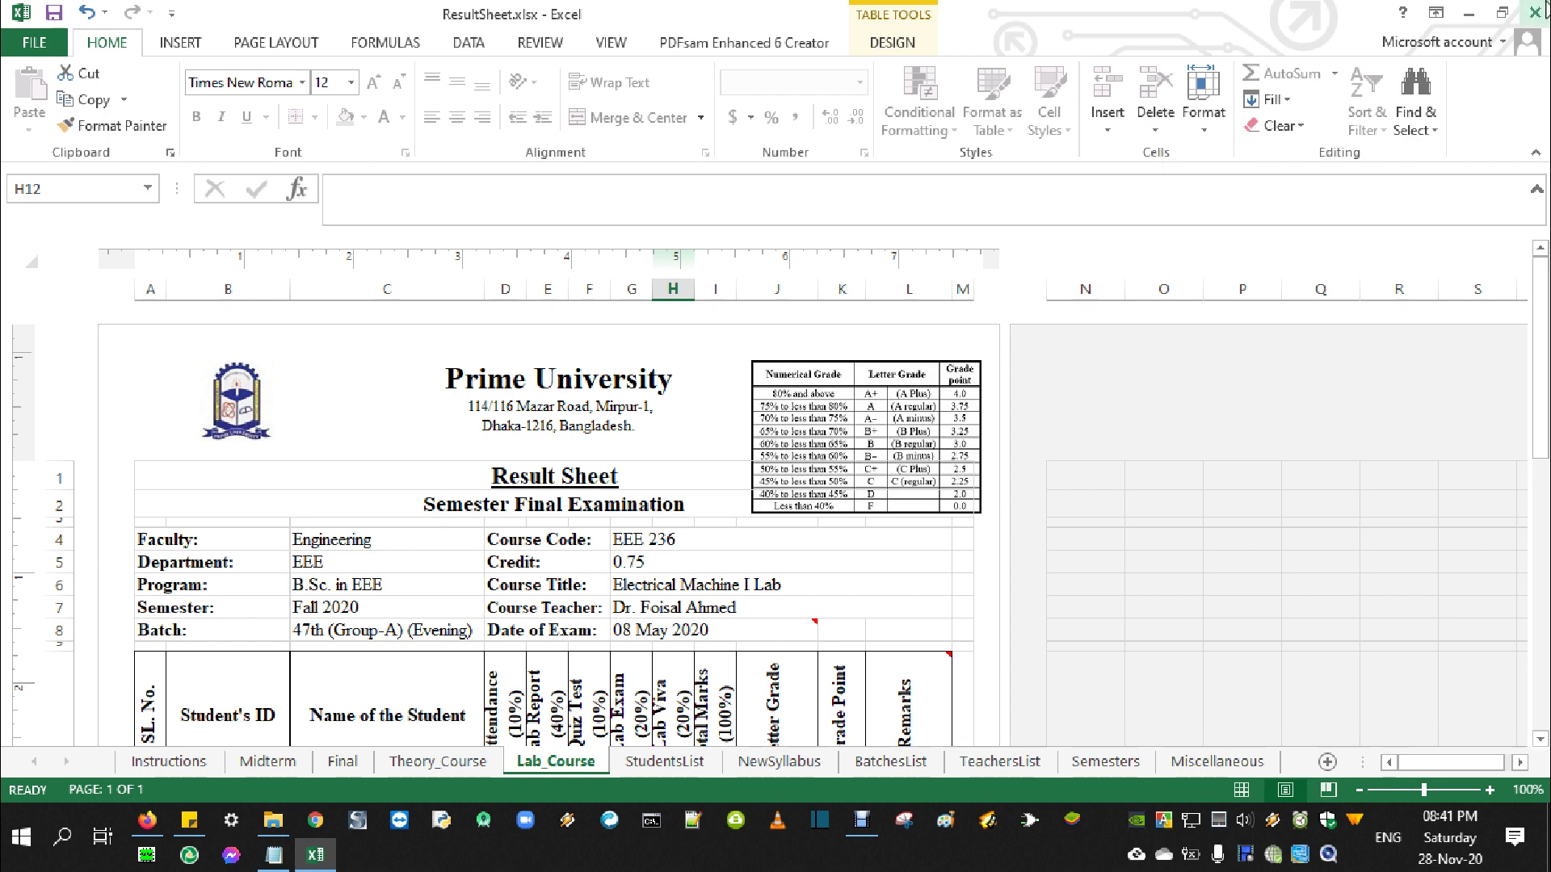
Close the workbook without saving and go up to the EEE folder, selecting Retake or Single Result or Improvement
click(1534, 12)
click(776, 454)
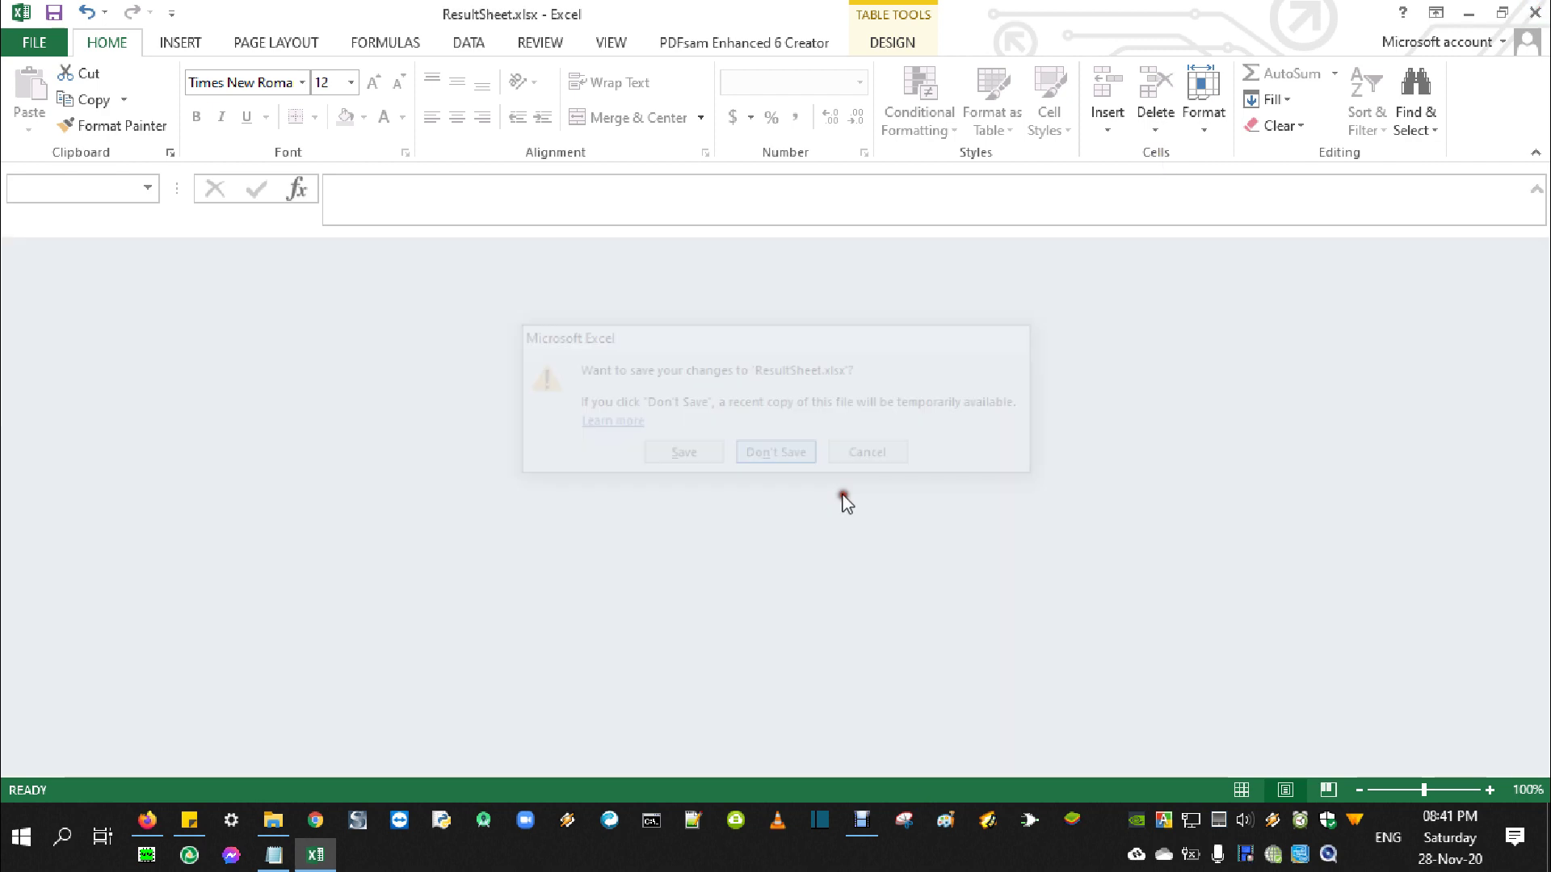
click(273, 820)
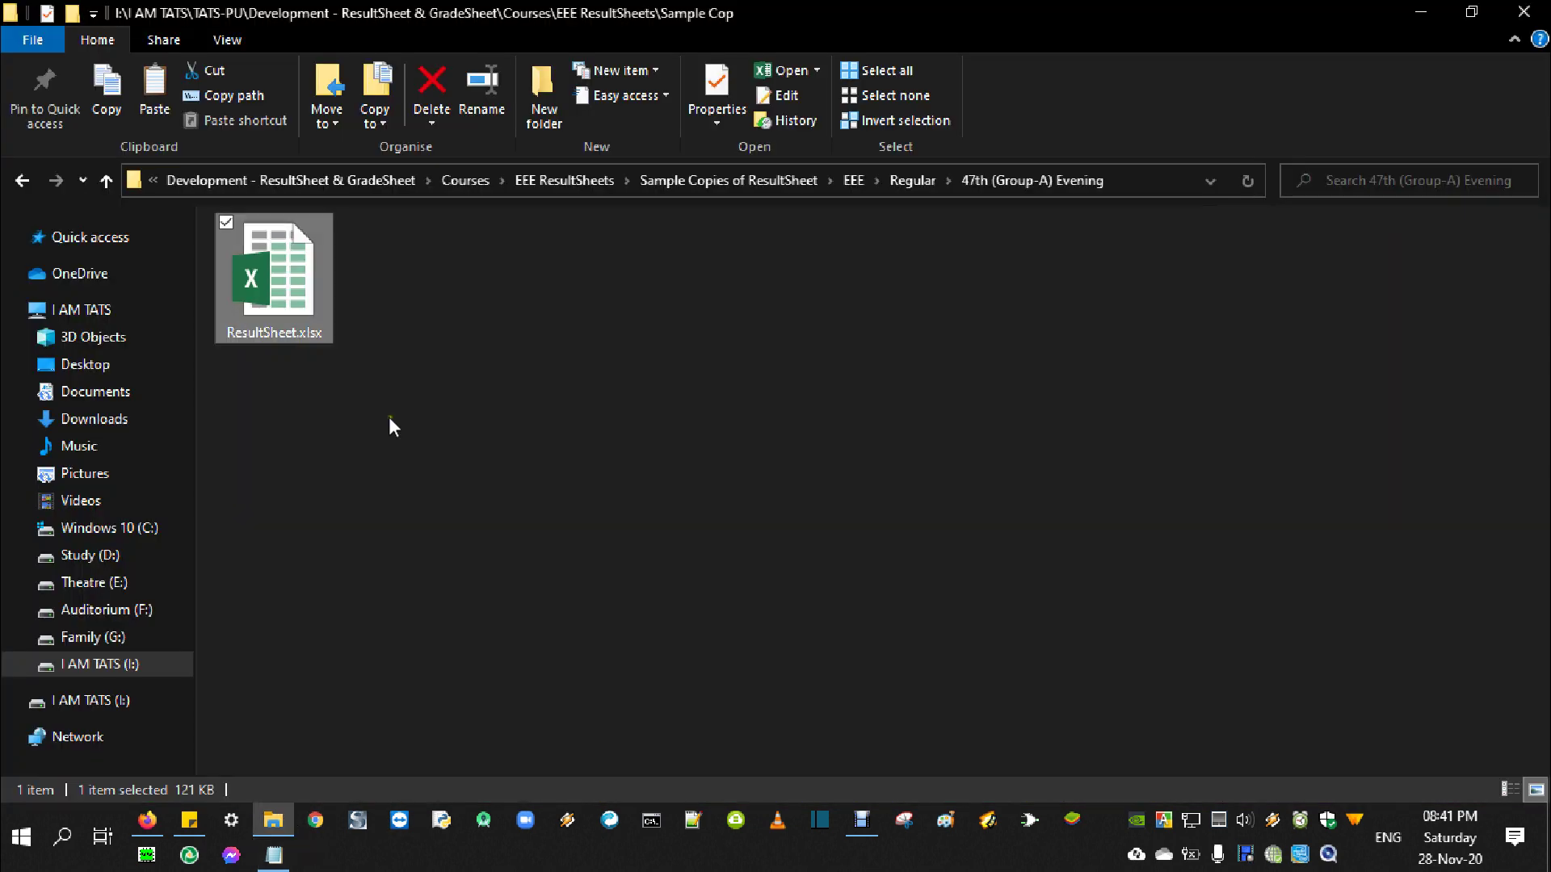
click(105, 173)
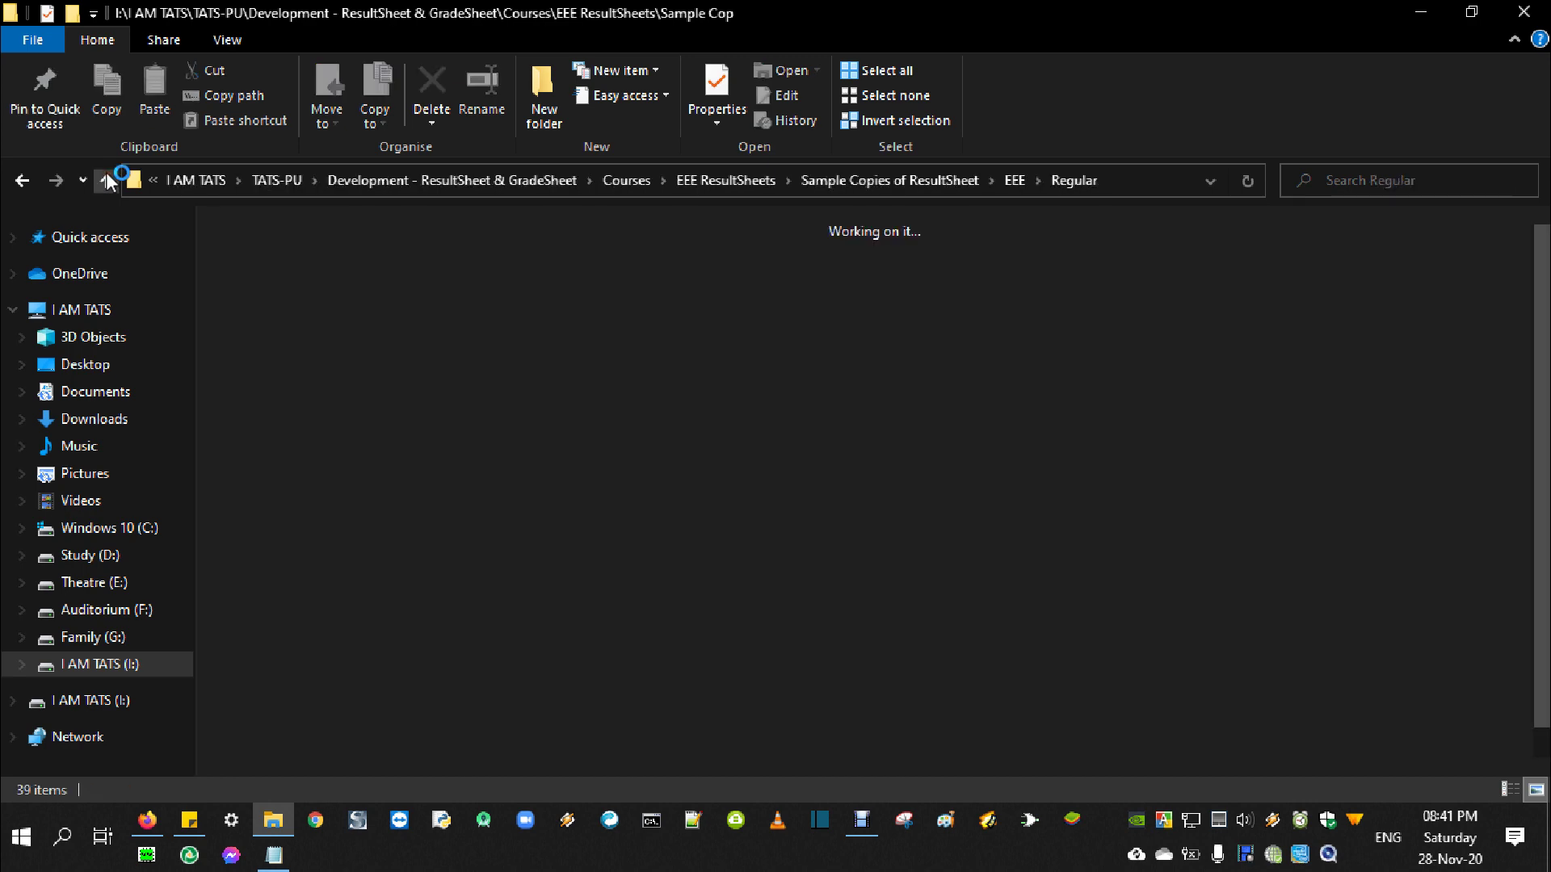
click(105, 178)
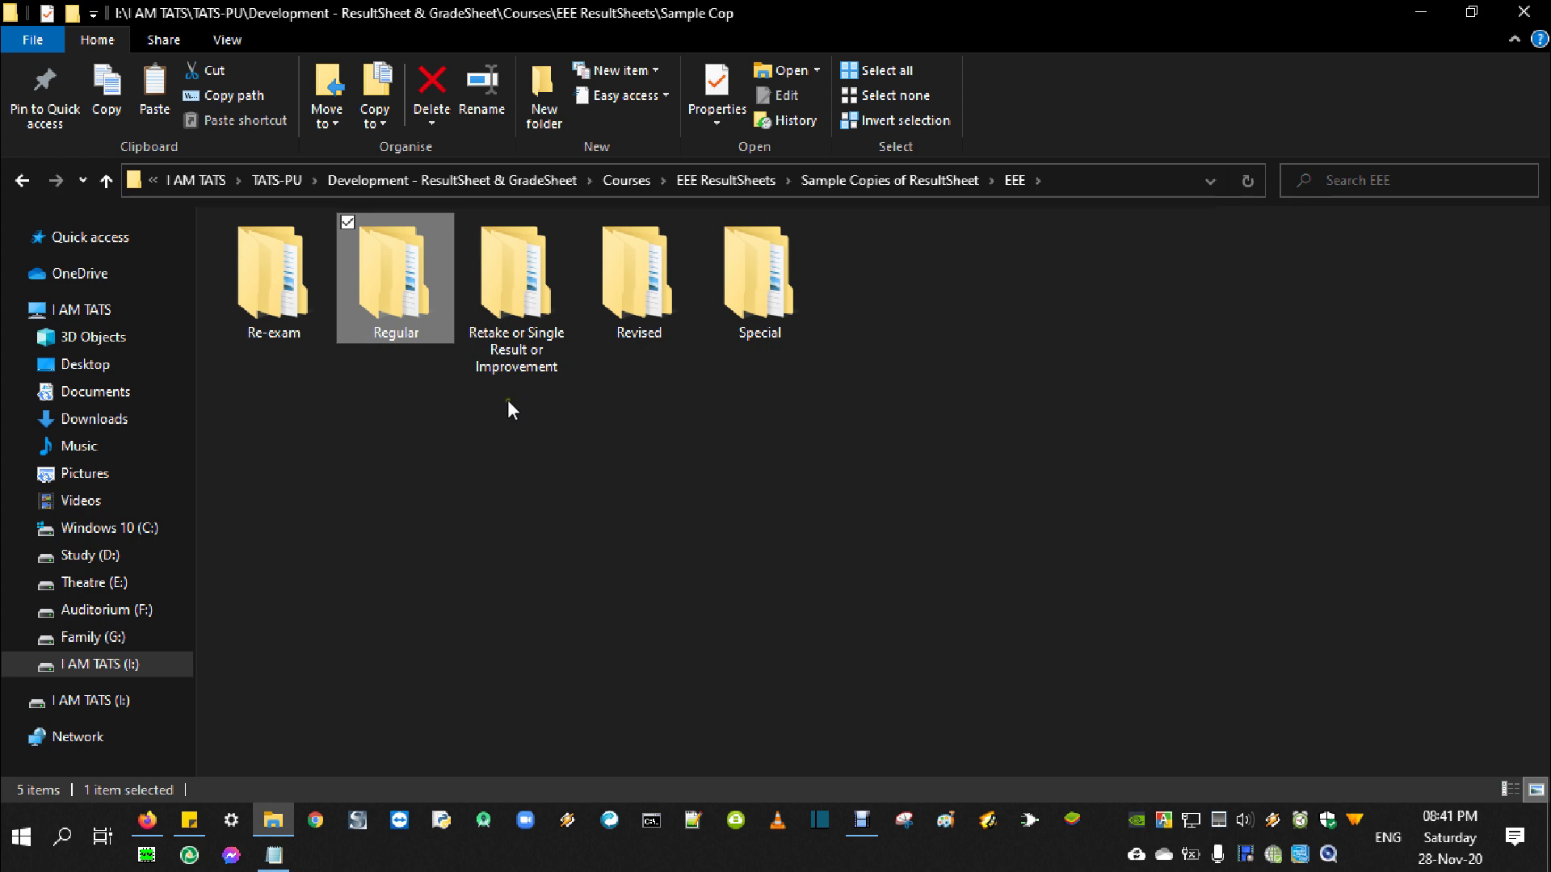
click(492, 339)
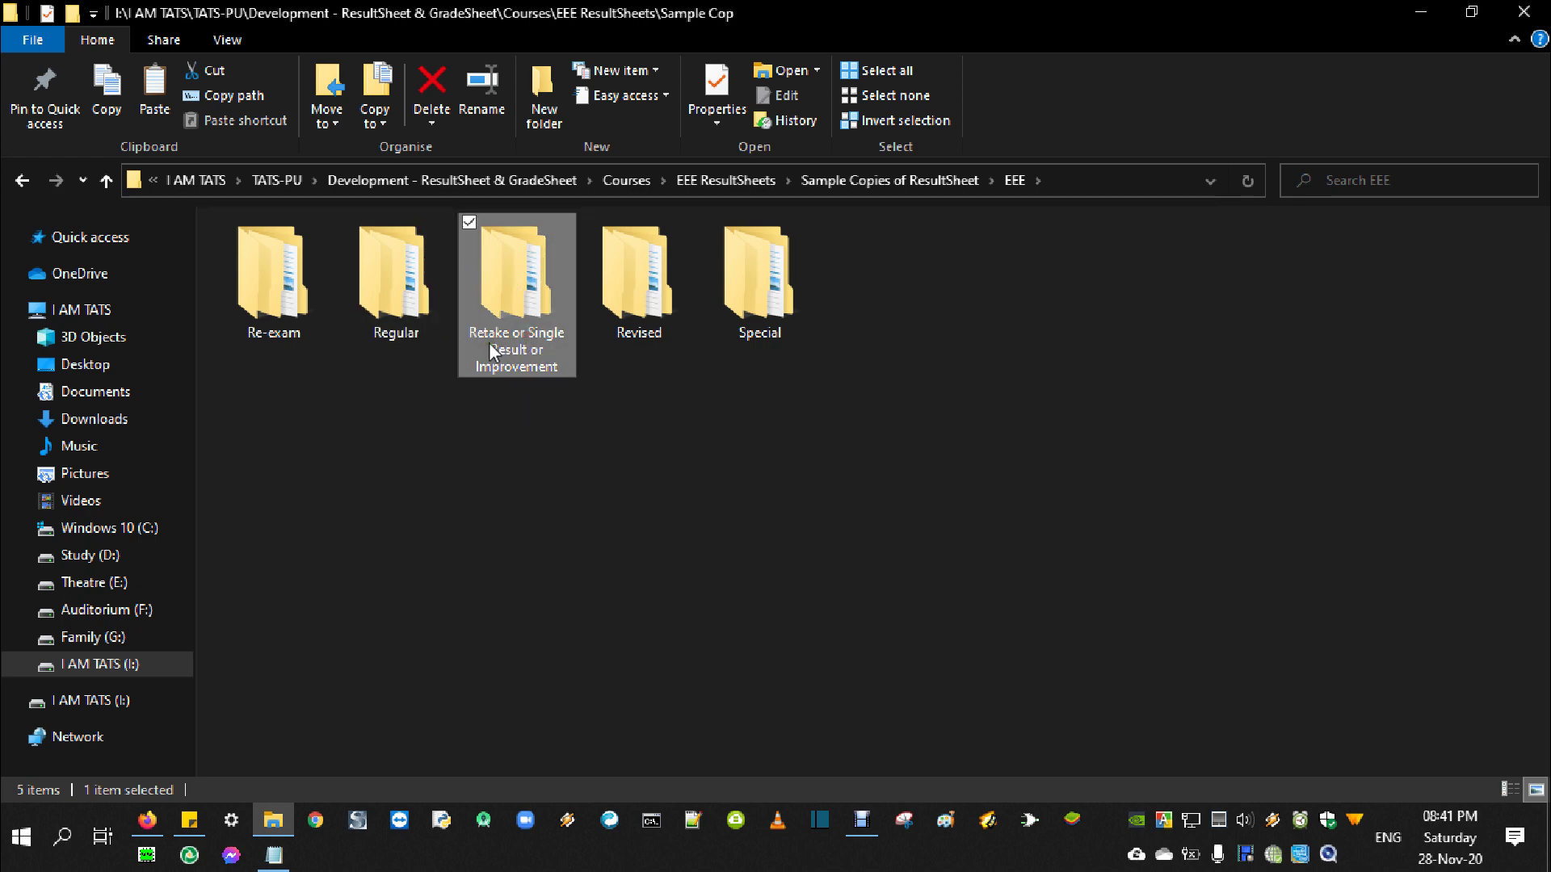
In resultsheets.txt, highlight item (b)'s Improvement and its grade example F to B-
mouse_move(274, 854)
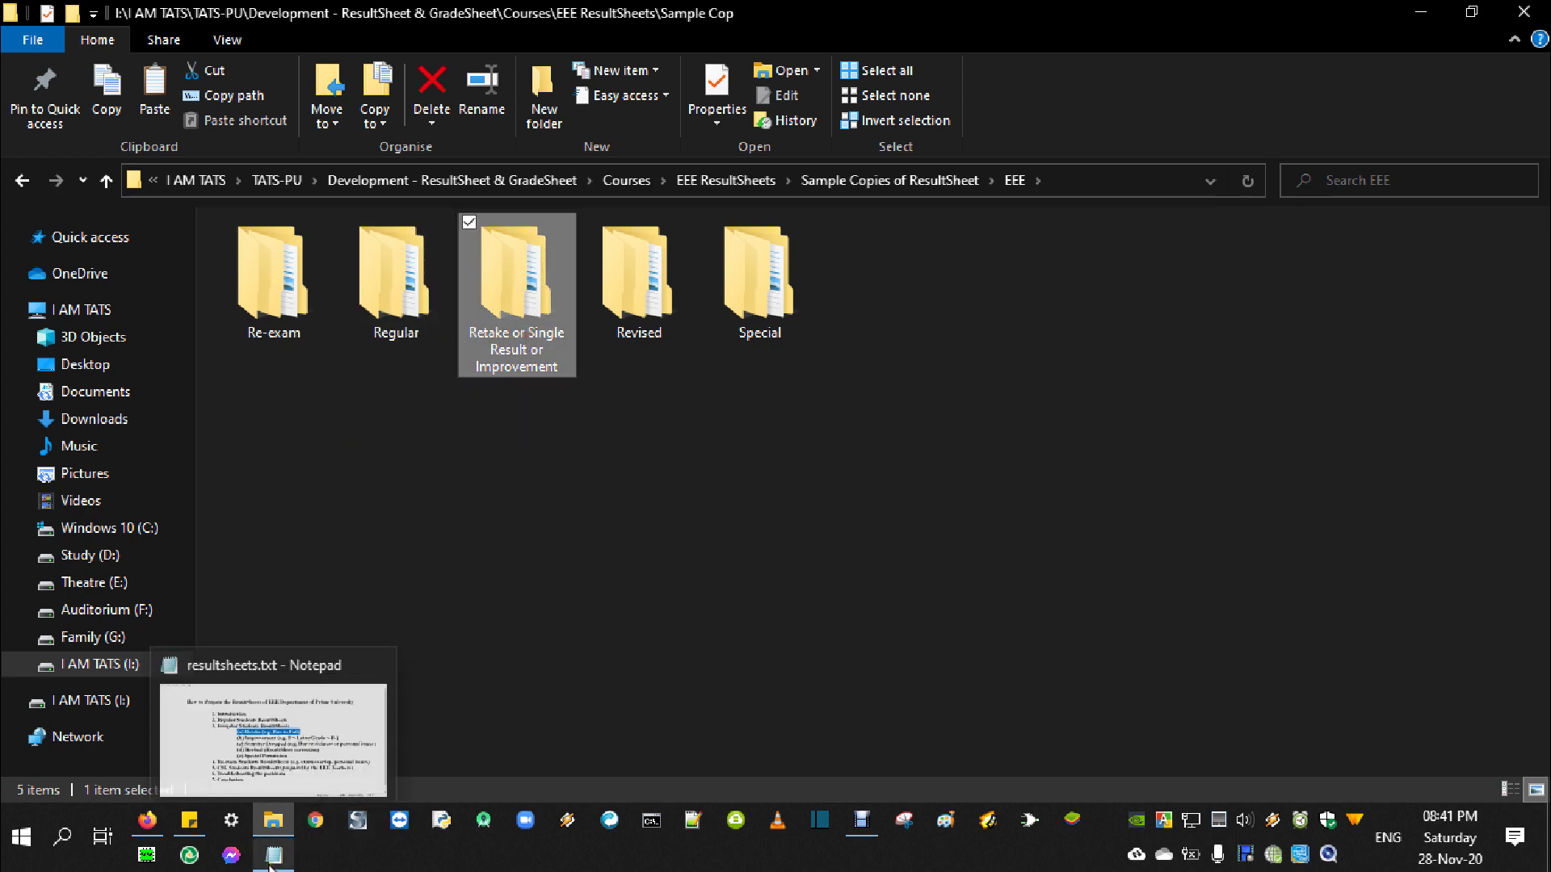
click(271, 735)
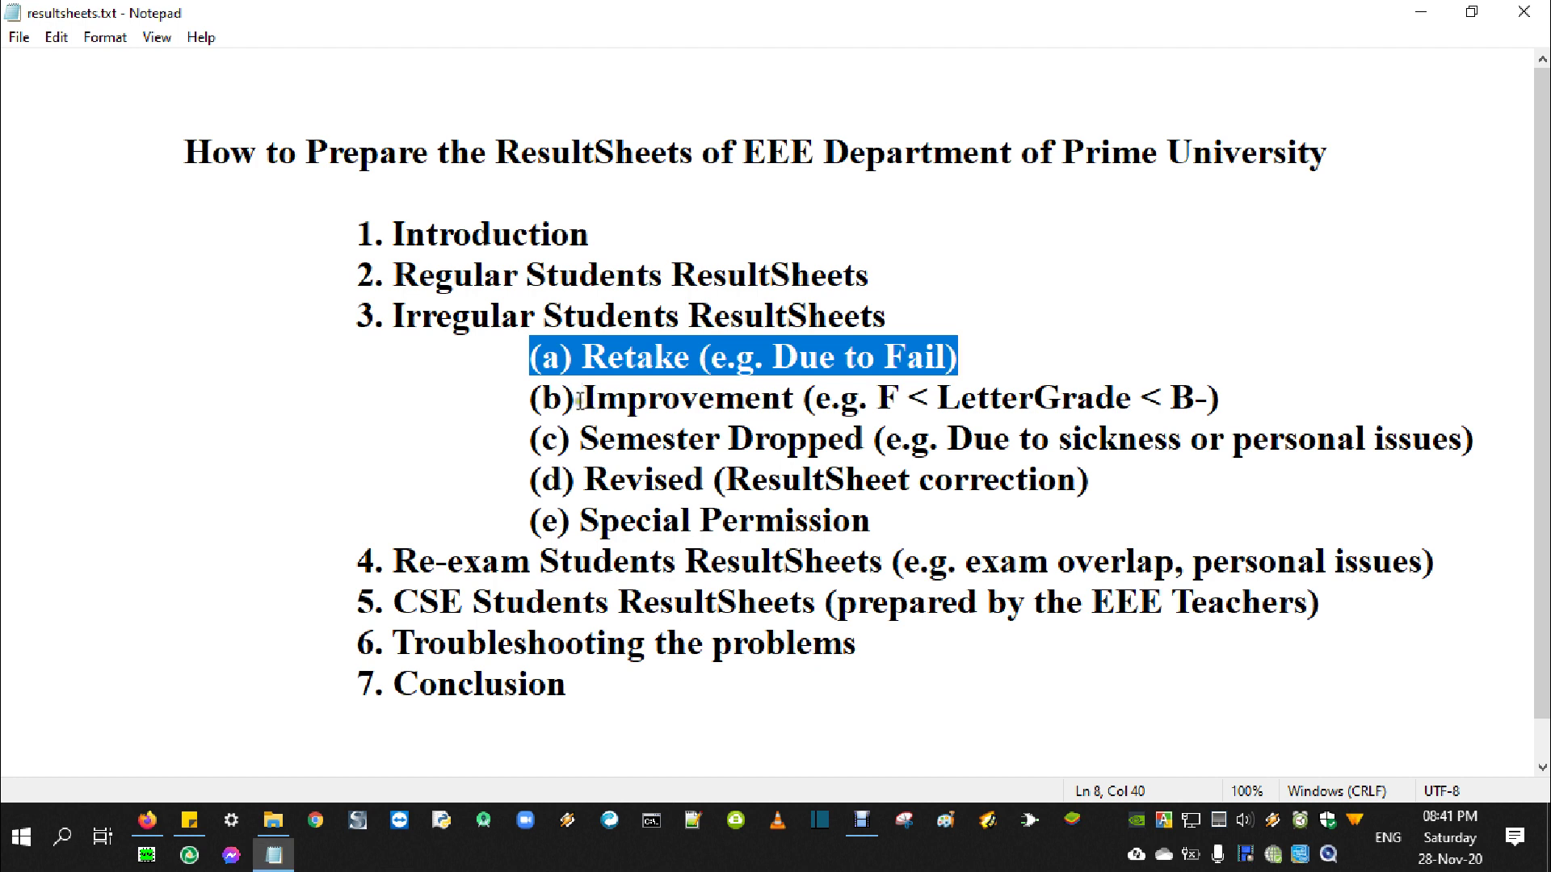
drag(581, 397, 803, 397)
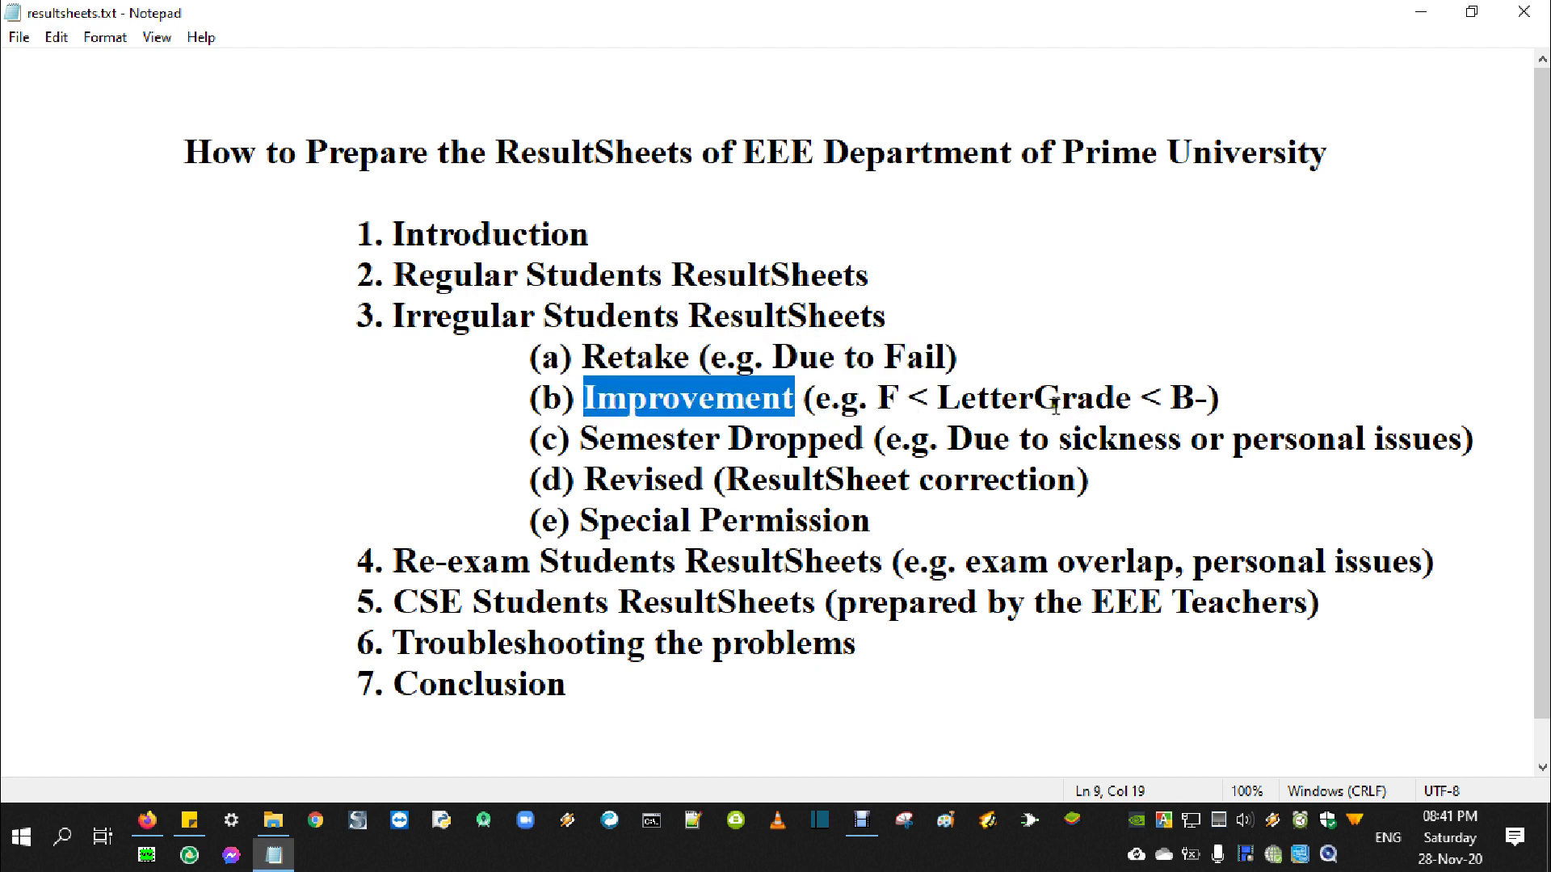
double_click(1014, 400)
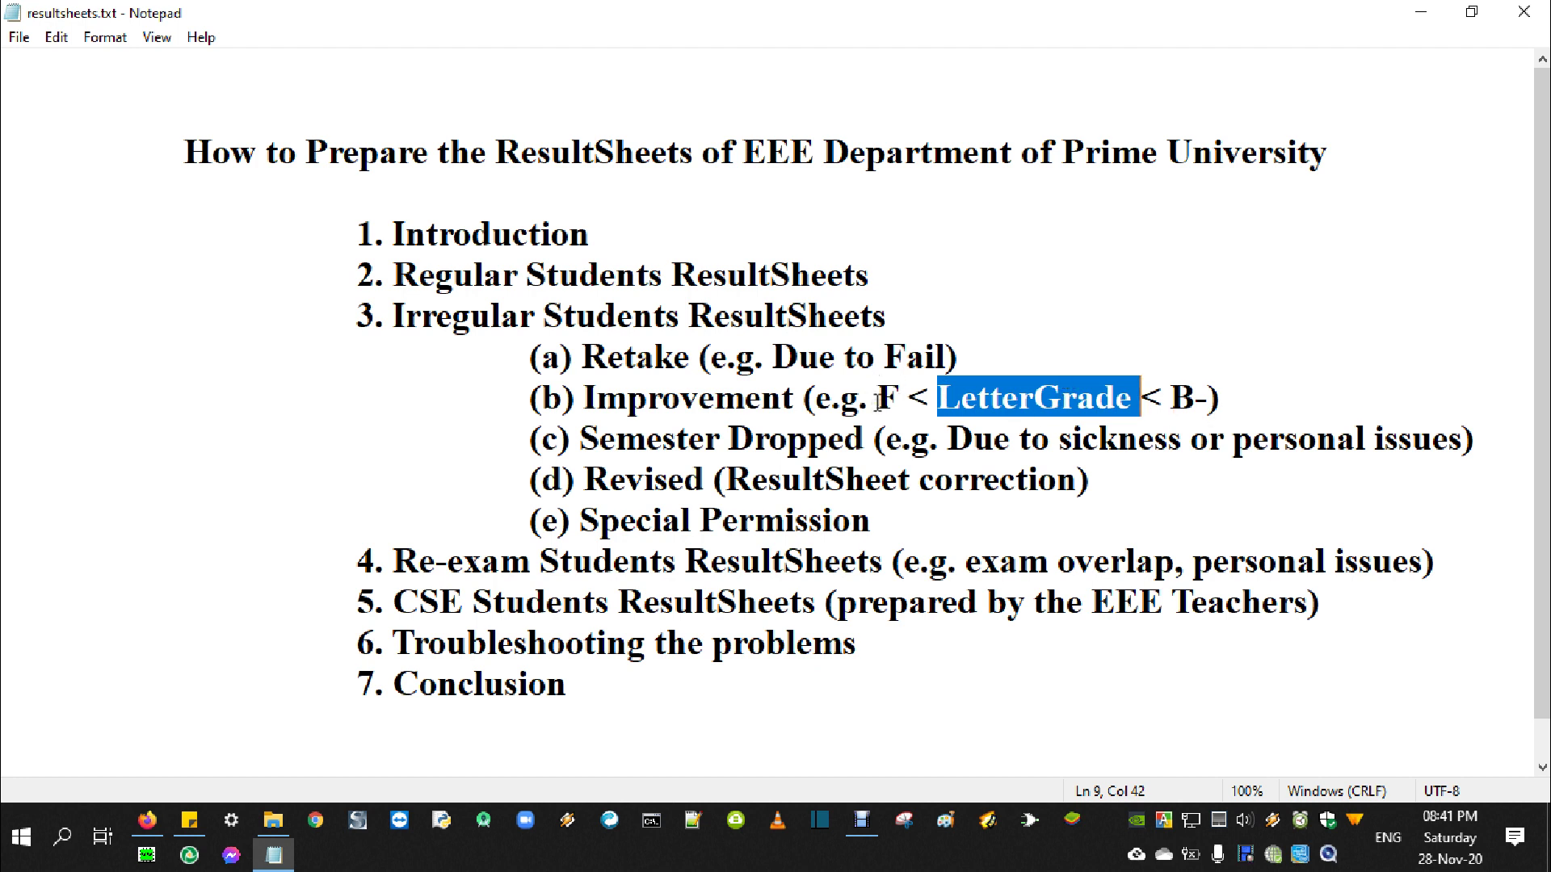
drag(875, 397, 899, 404)
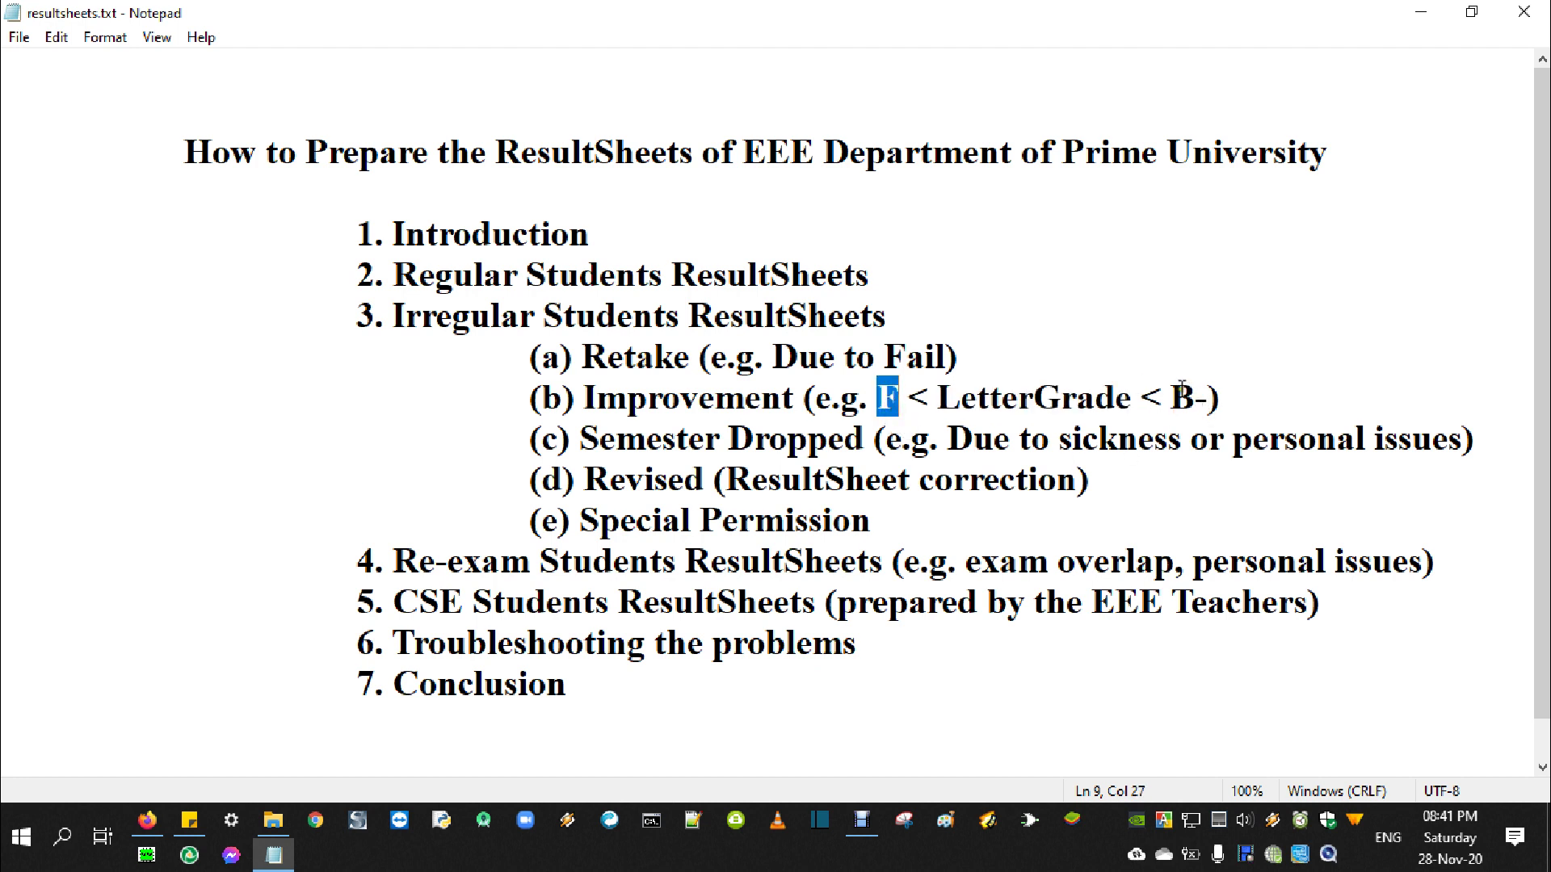
drag(1170, 397, 1207, 397)
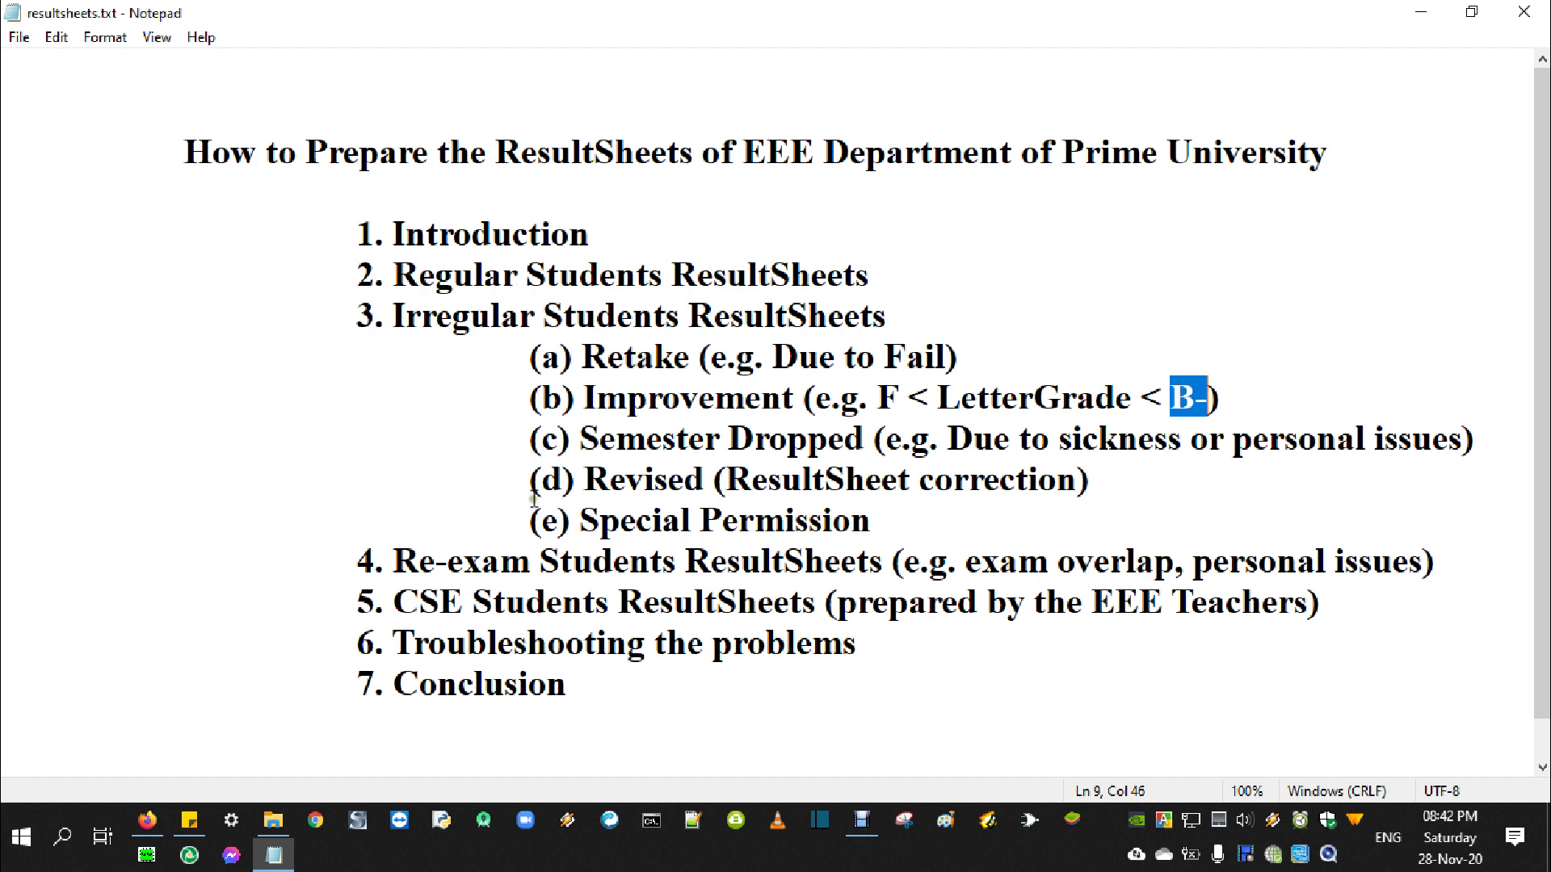
double_click(685, 399)
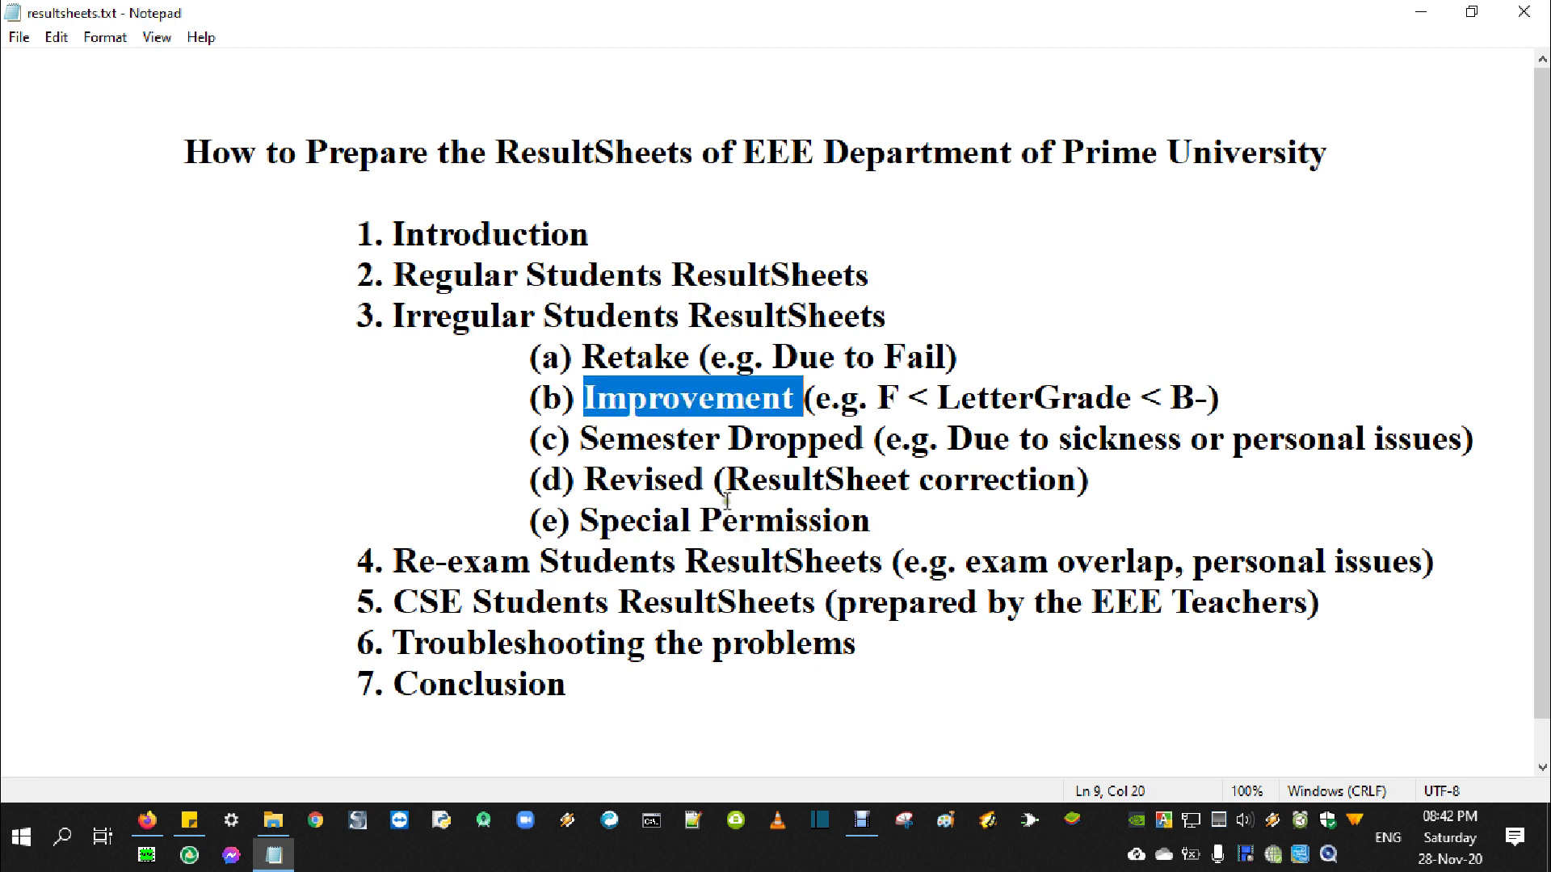
Highlight the Semester Dropped case with personal issues in (c) and Revised in (d)
drag(581, 442, 1182, 440)
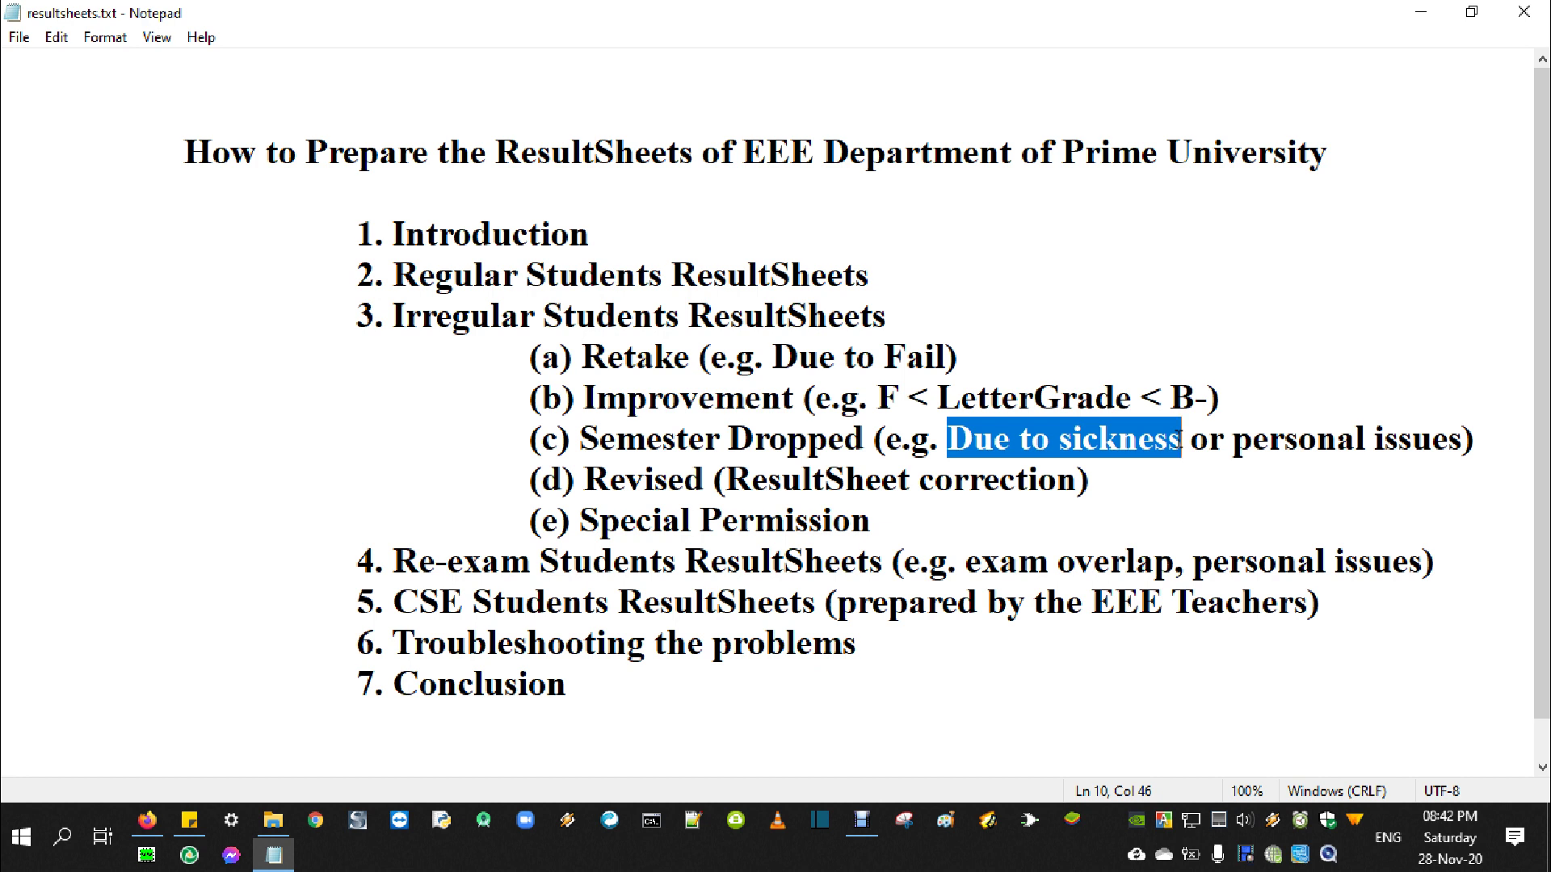
drag(1234, 440, 1458, 435)
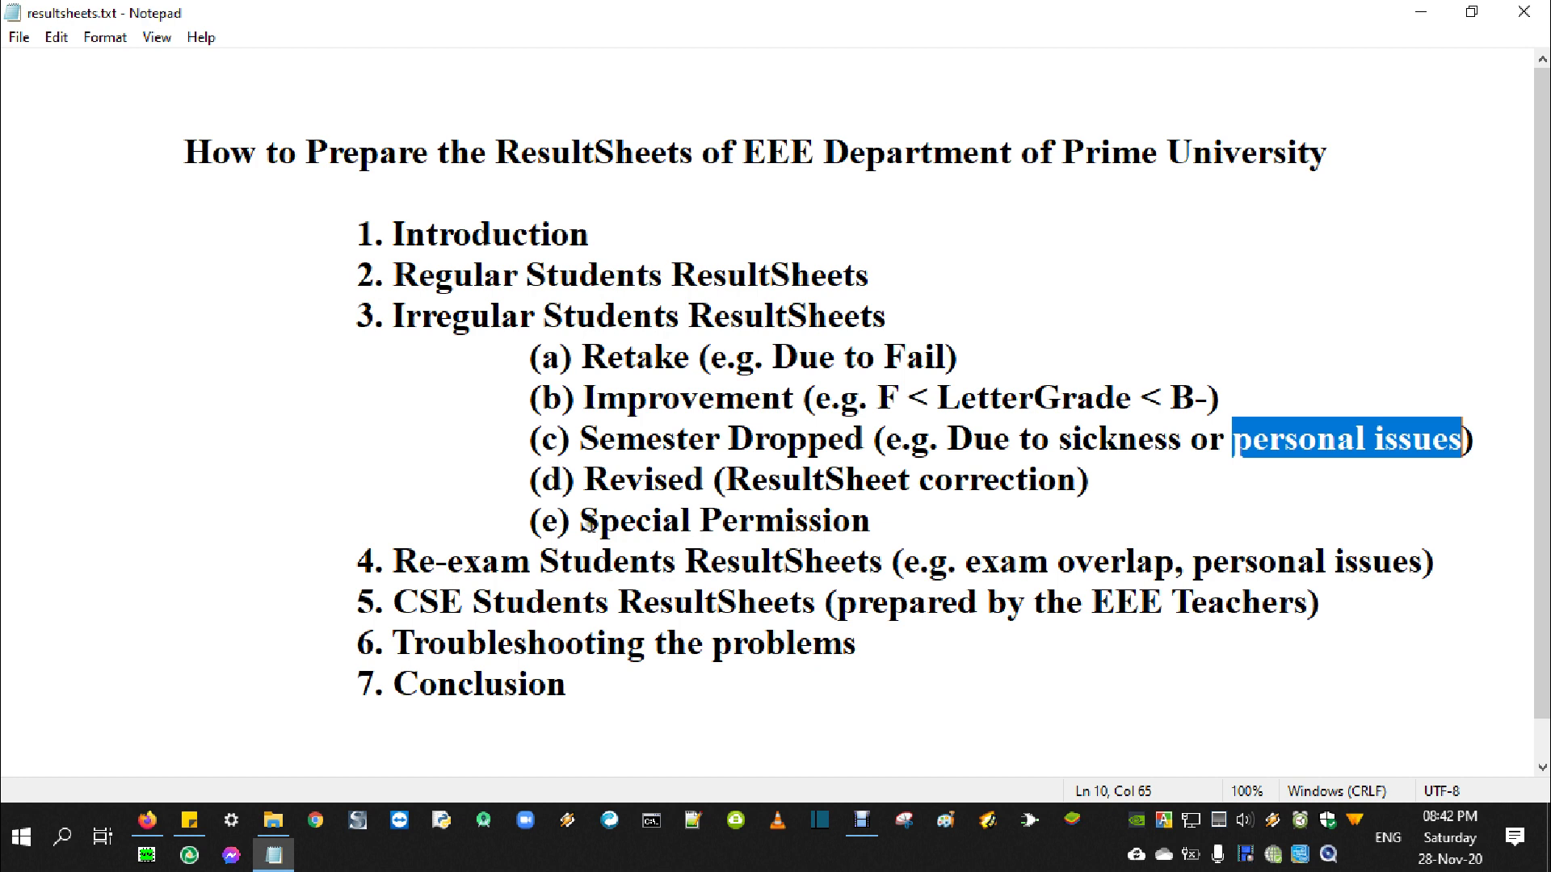
drag(584, 480, 703, 481)
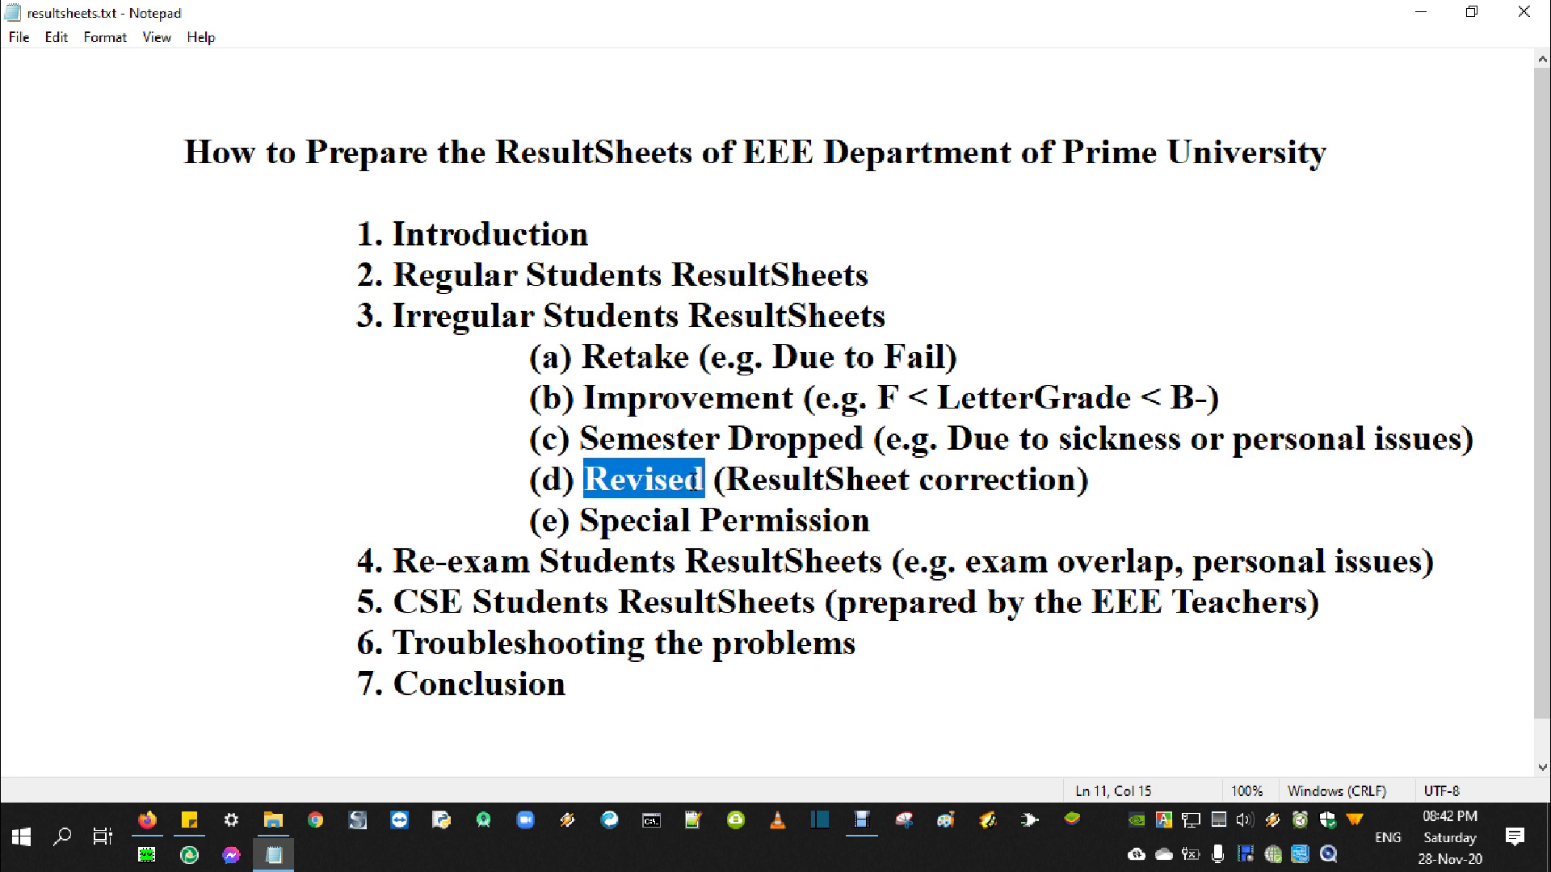
drag(723, 482, 1085, 502)
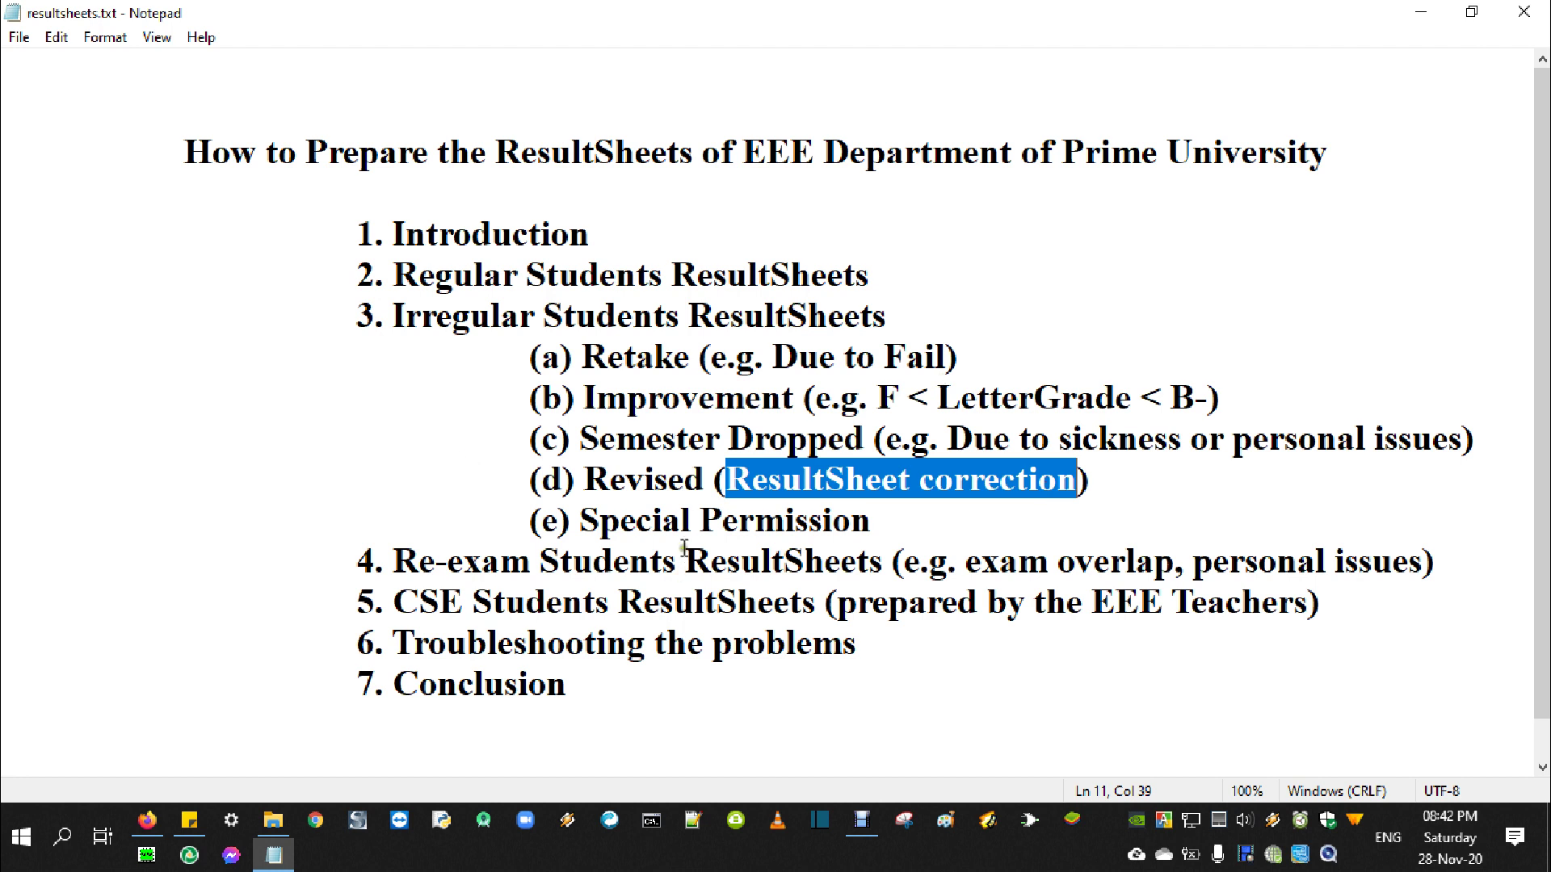
drag(585, 485, 1089, 478)
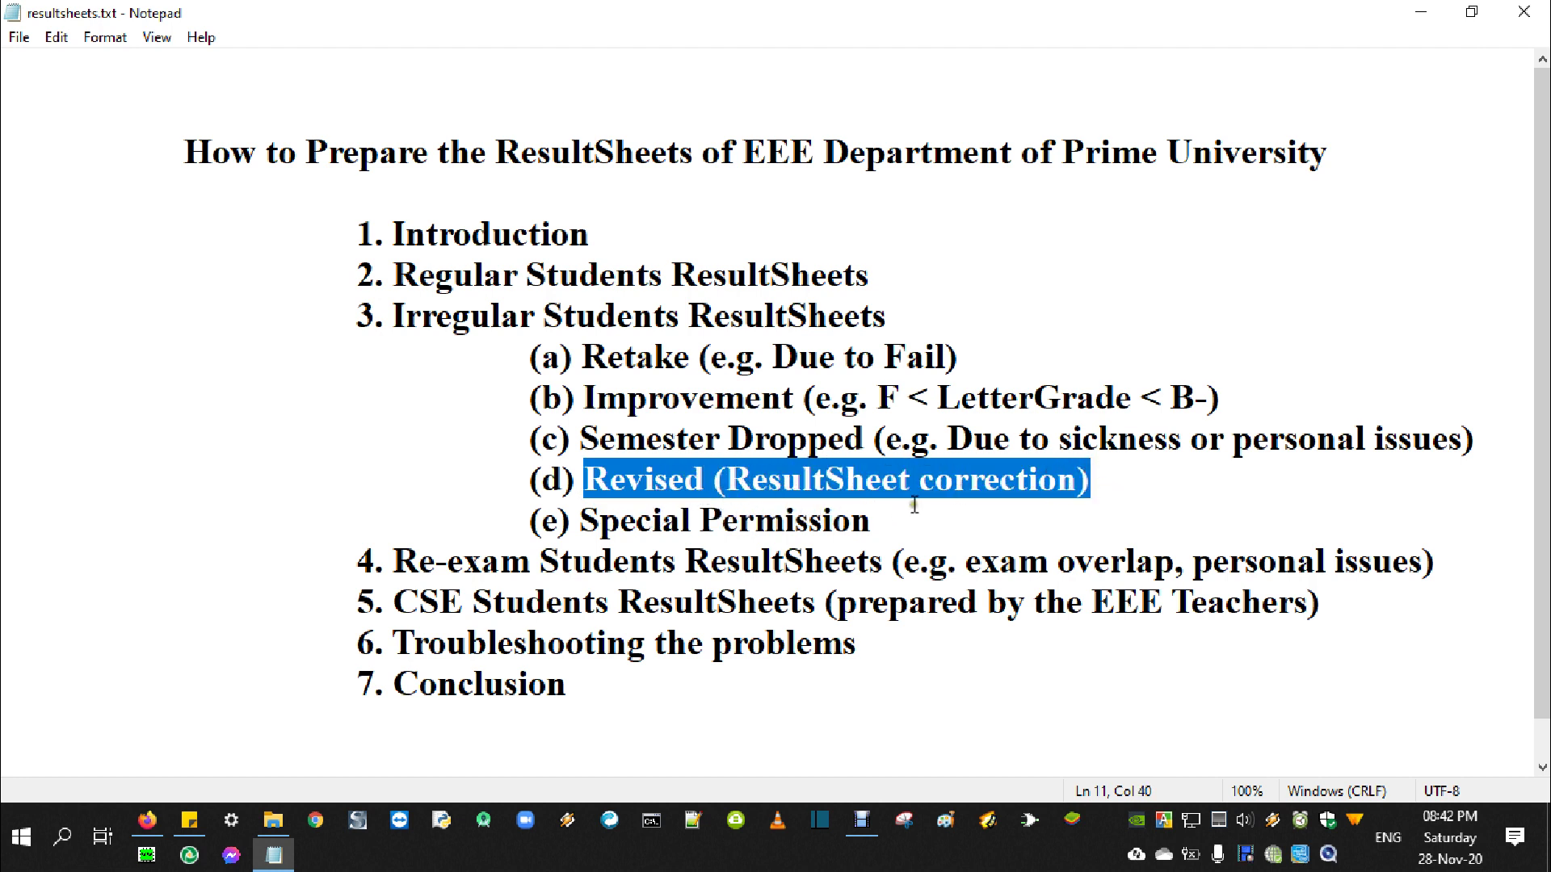
drag(585, 521, 867, 529)
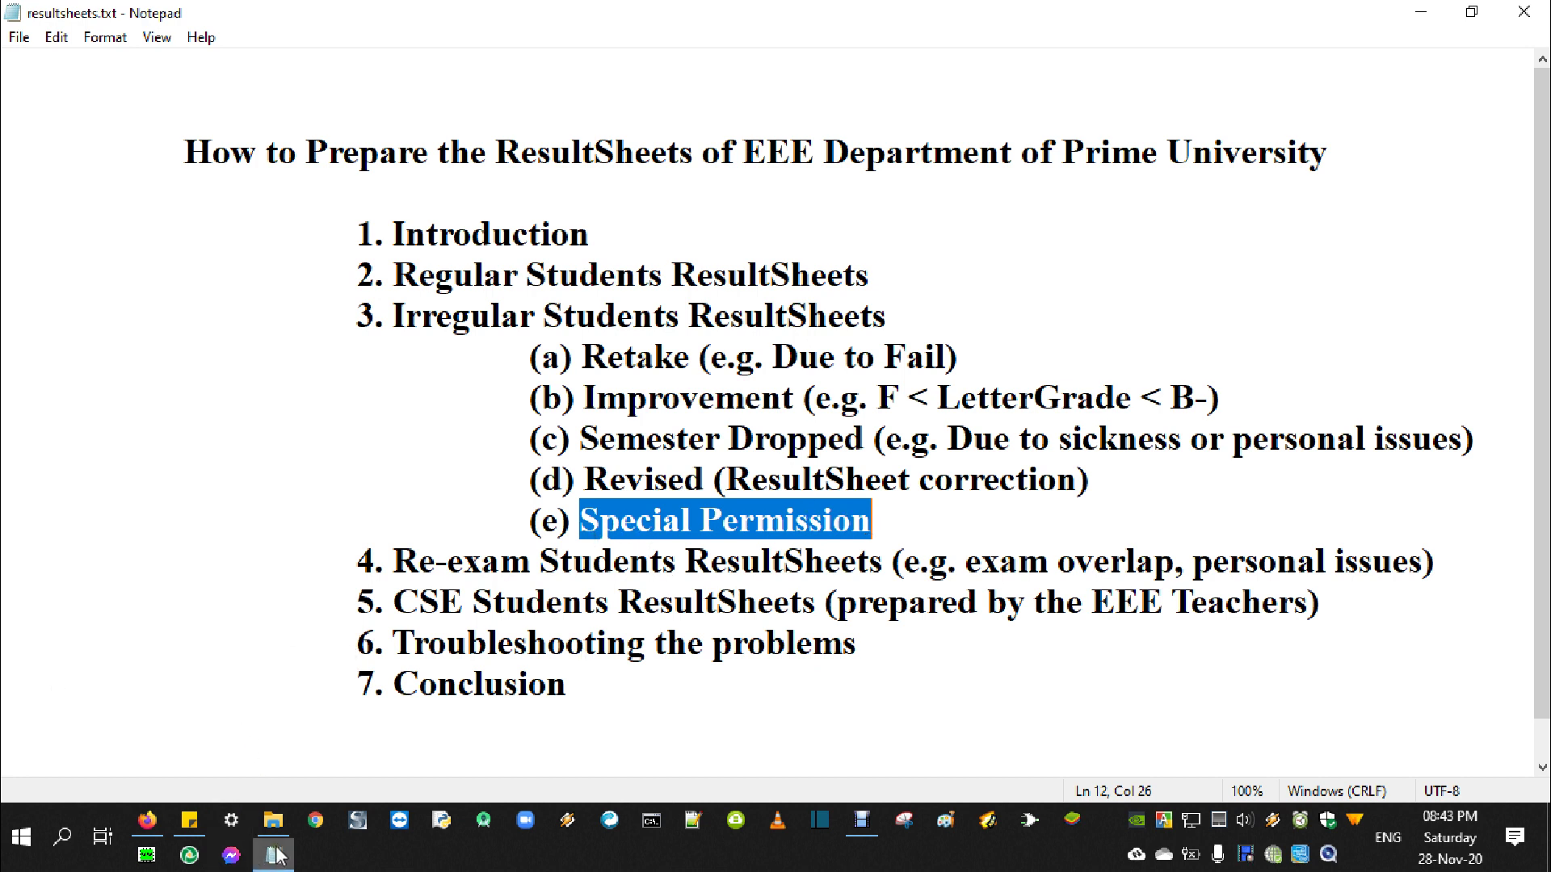
Select the Retake or Single Result or Improvement folder and highlight the matching items in the notes
click(270, 818)
click(436, 491)
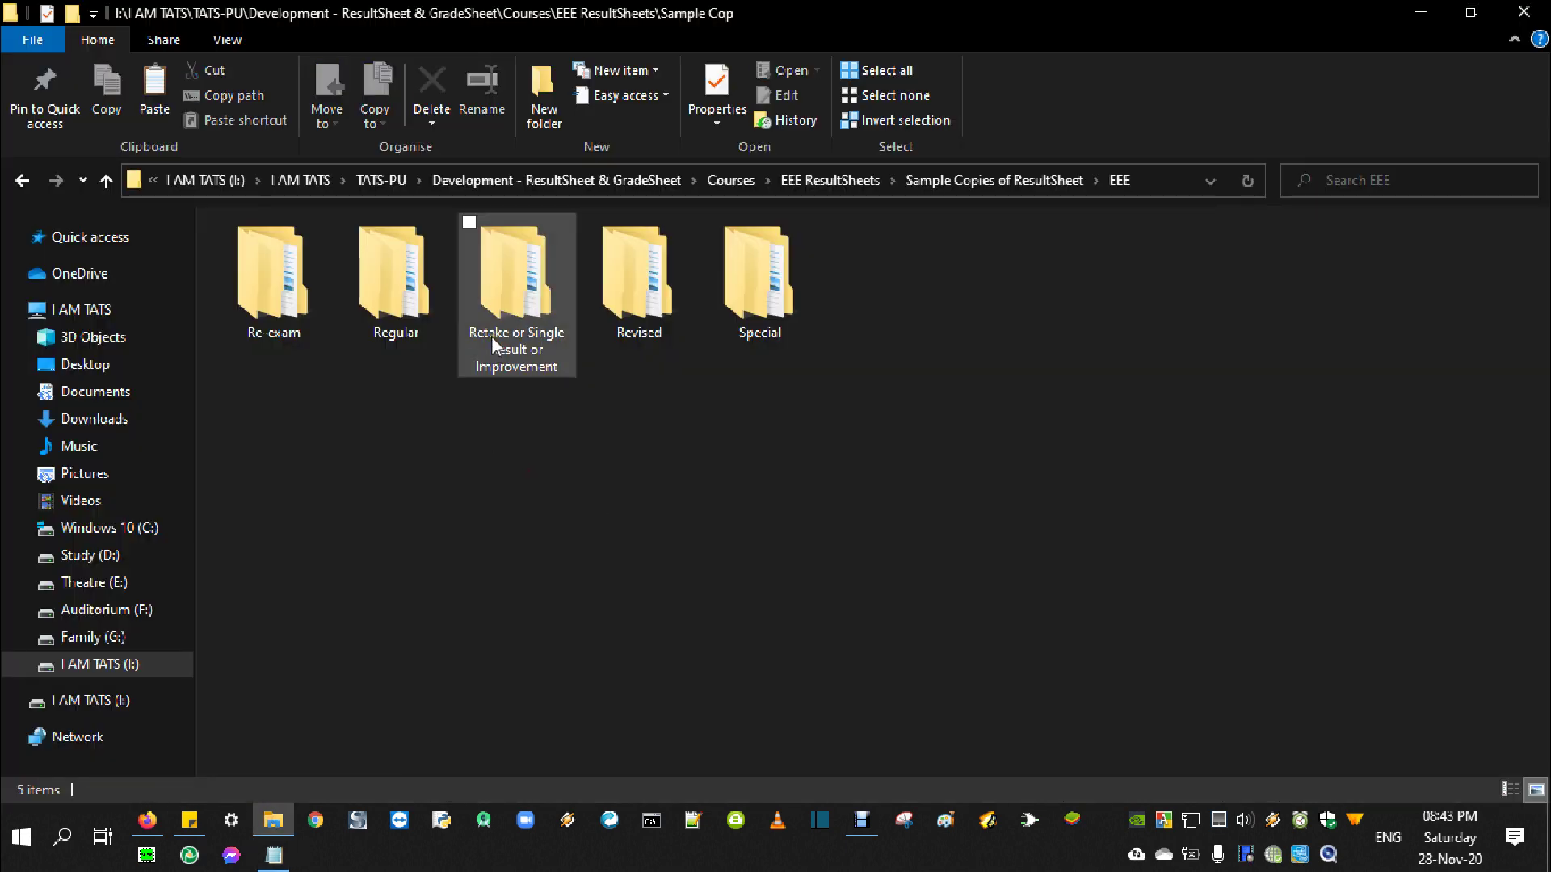
click(514, 354)
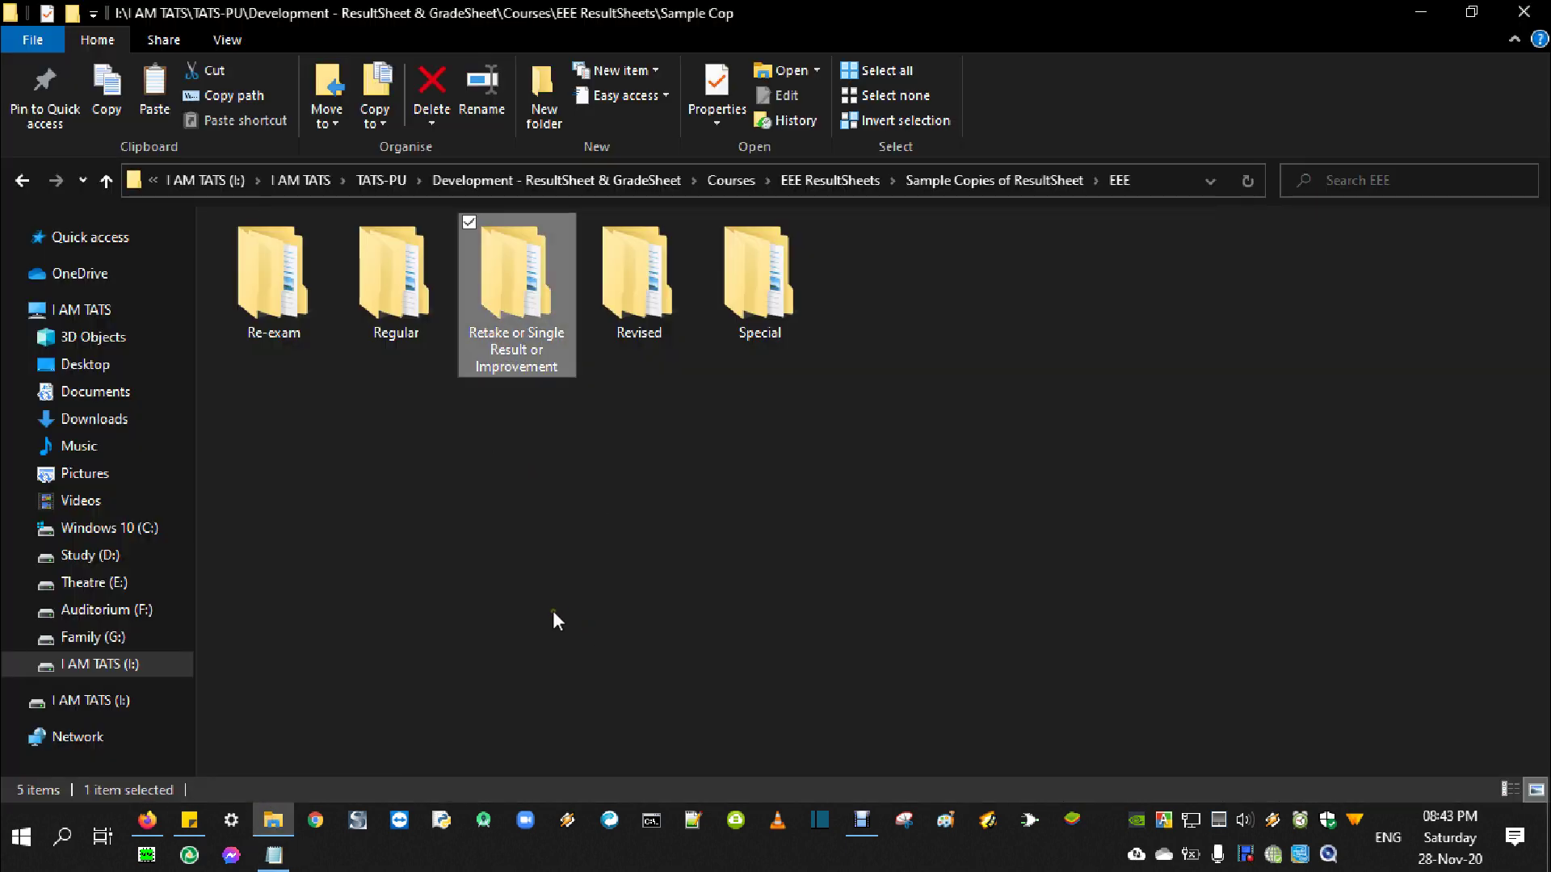
key(alt+Tab)
drag(530, 356, 1483, 432)
key(alt+Tab)
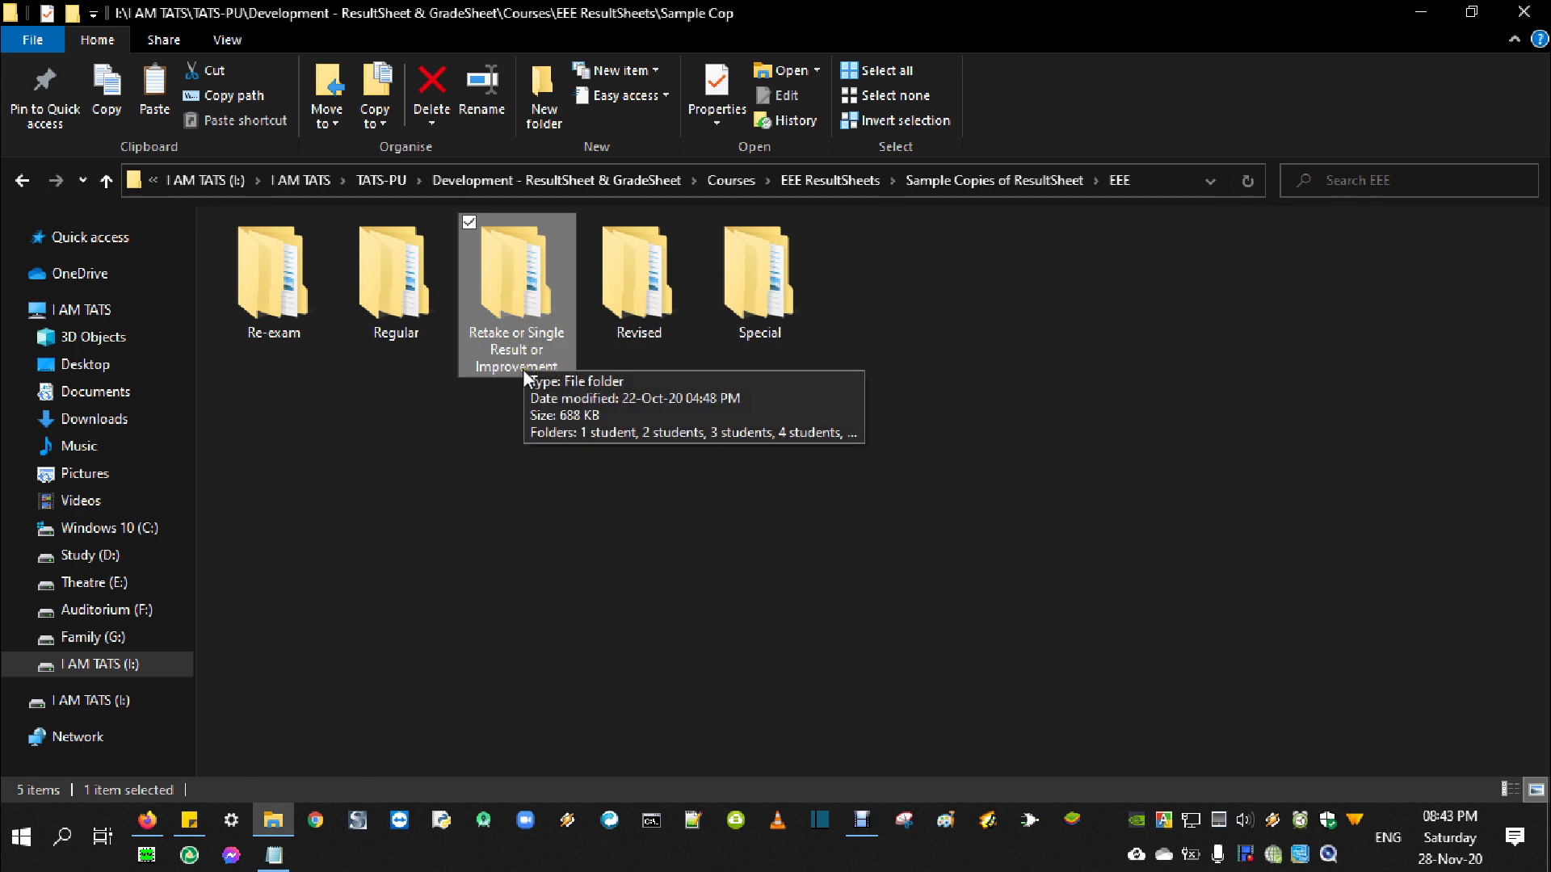
Open Retake or Single Result or Improvement, then 5 students, and select ResultSheet.xlsx
key(Return)
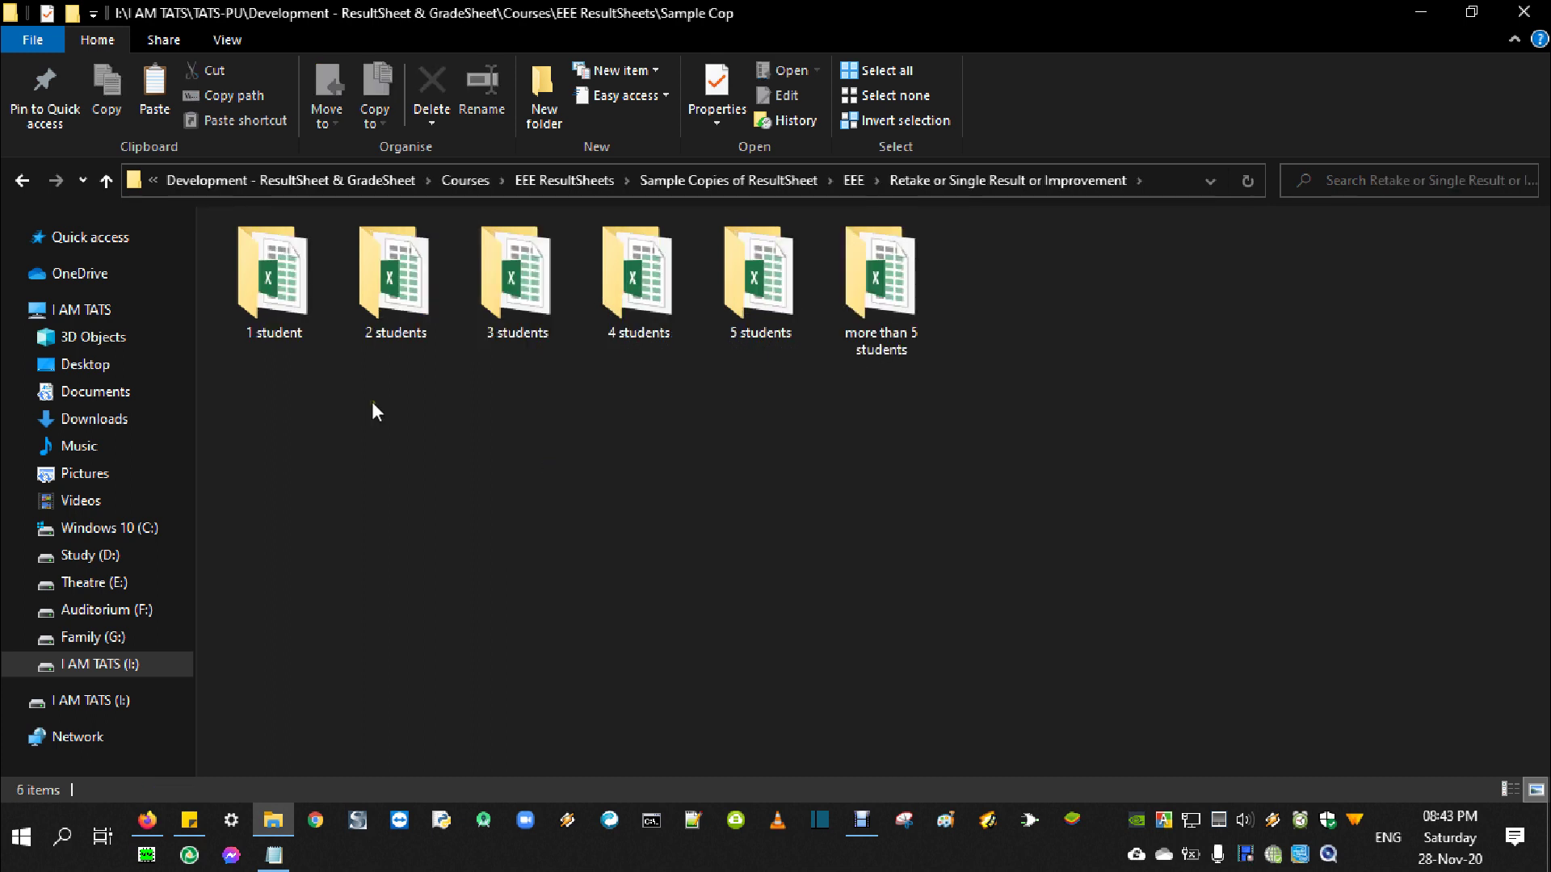
drag(260, 389, 760, 218)
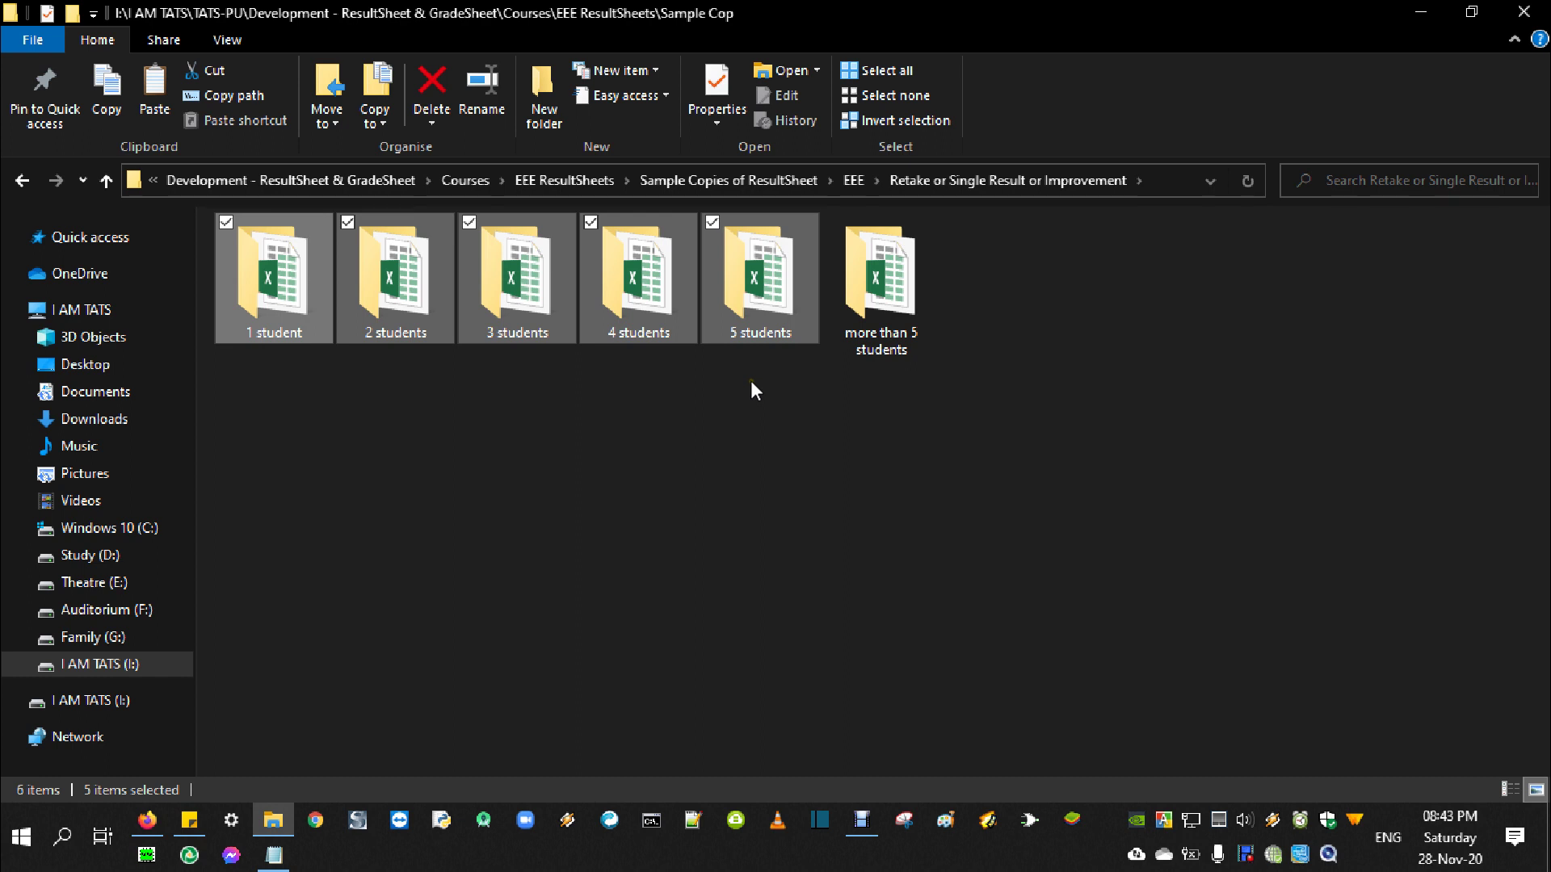
click(283, 352)
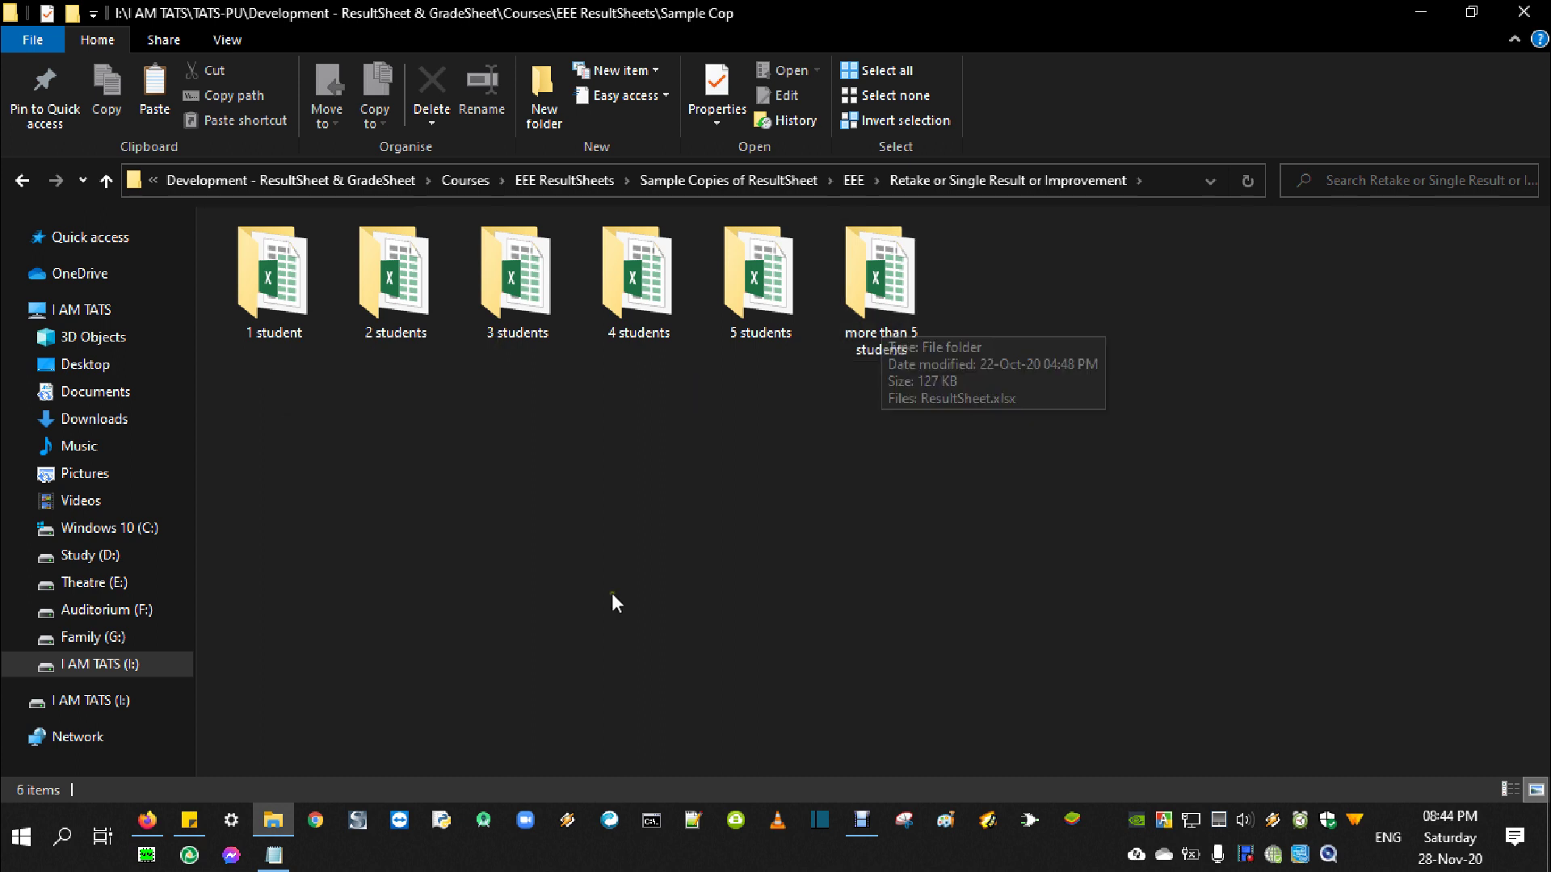
double_click(744, 294)
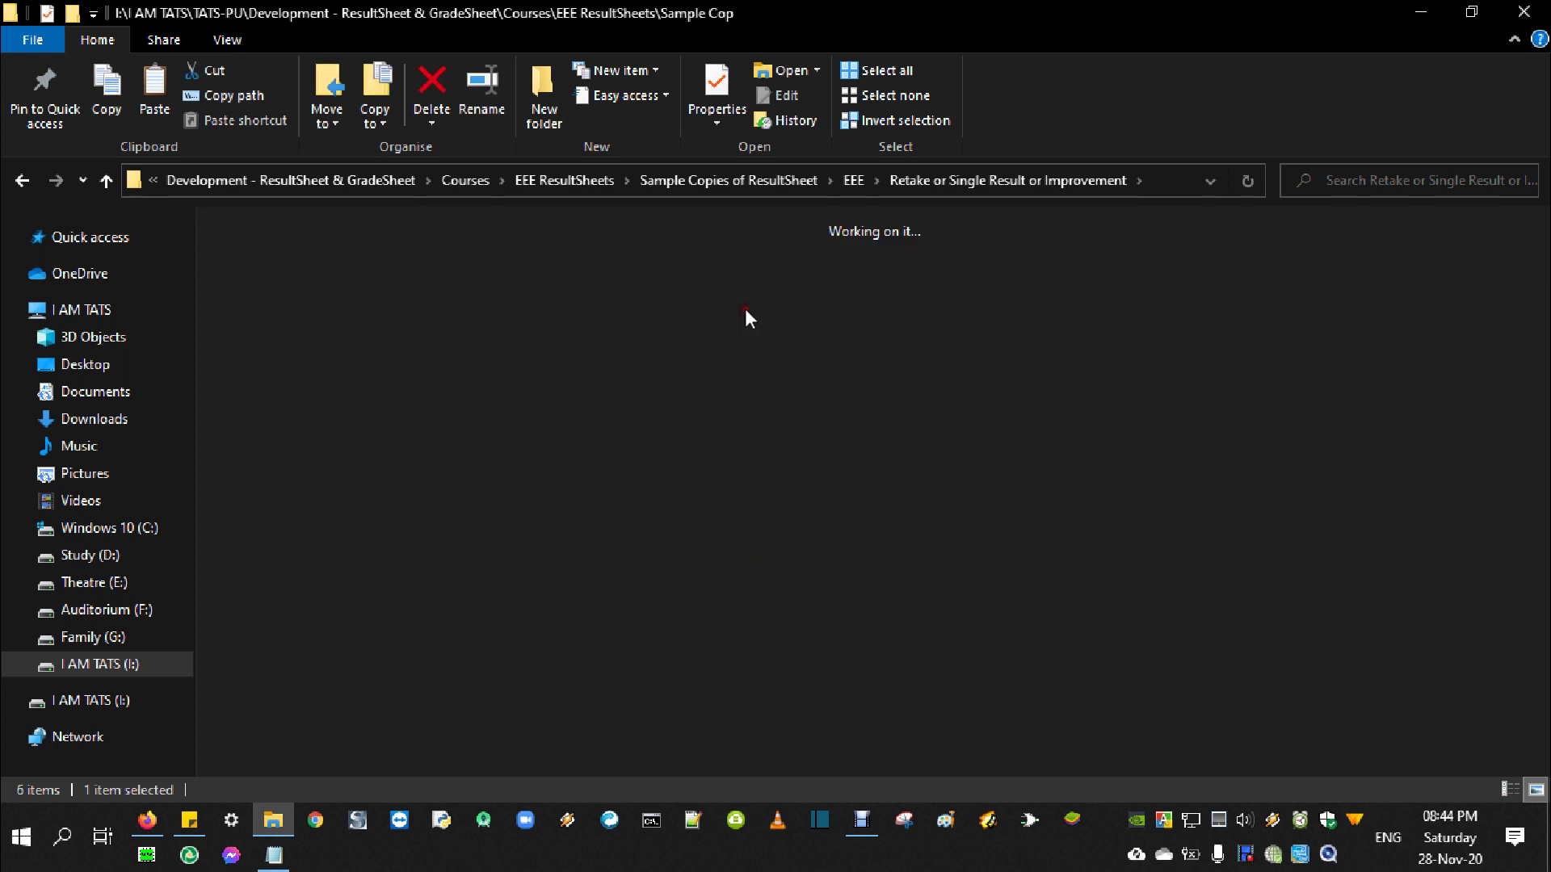
click(279, 287)
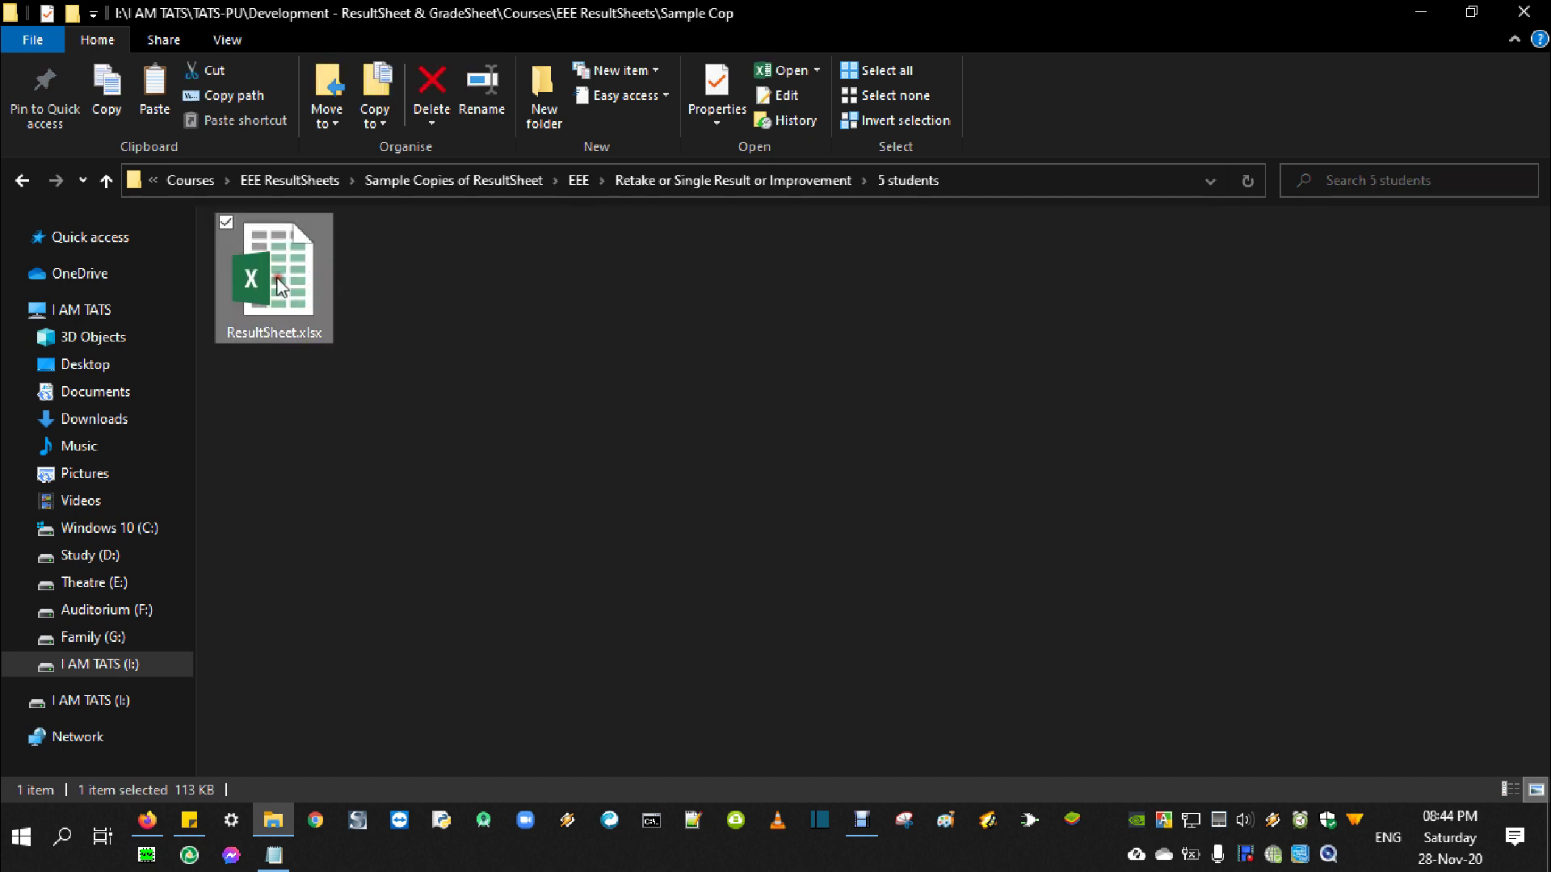
Open the 5 students ResultSheet.xlsx, scroll its EEE 427 Midterm sheet, then go to StudentsList
double_click(279, 286)
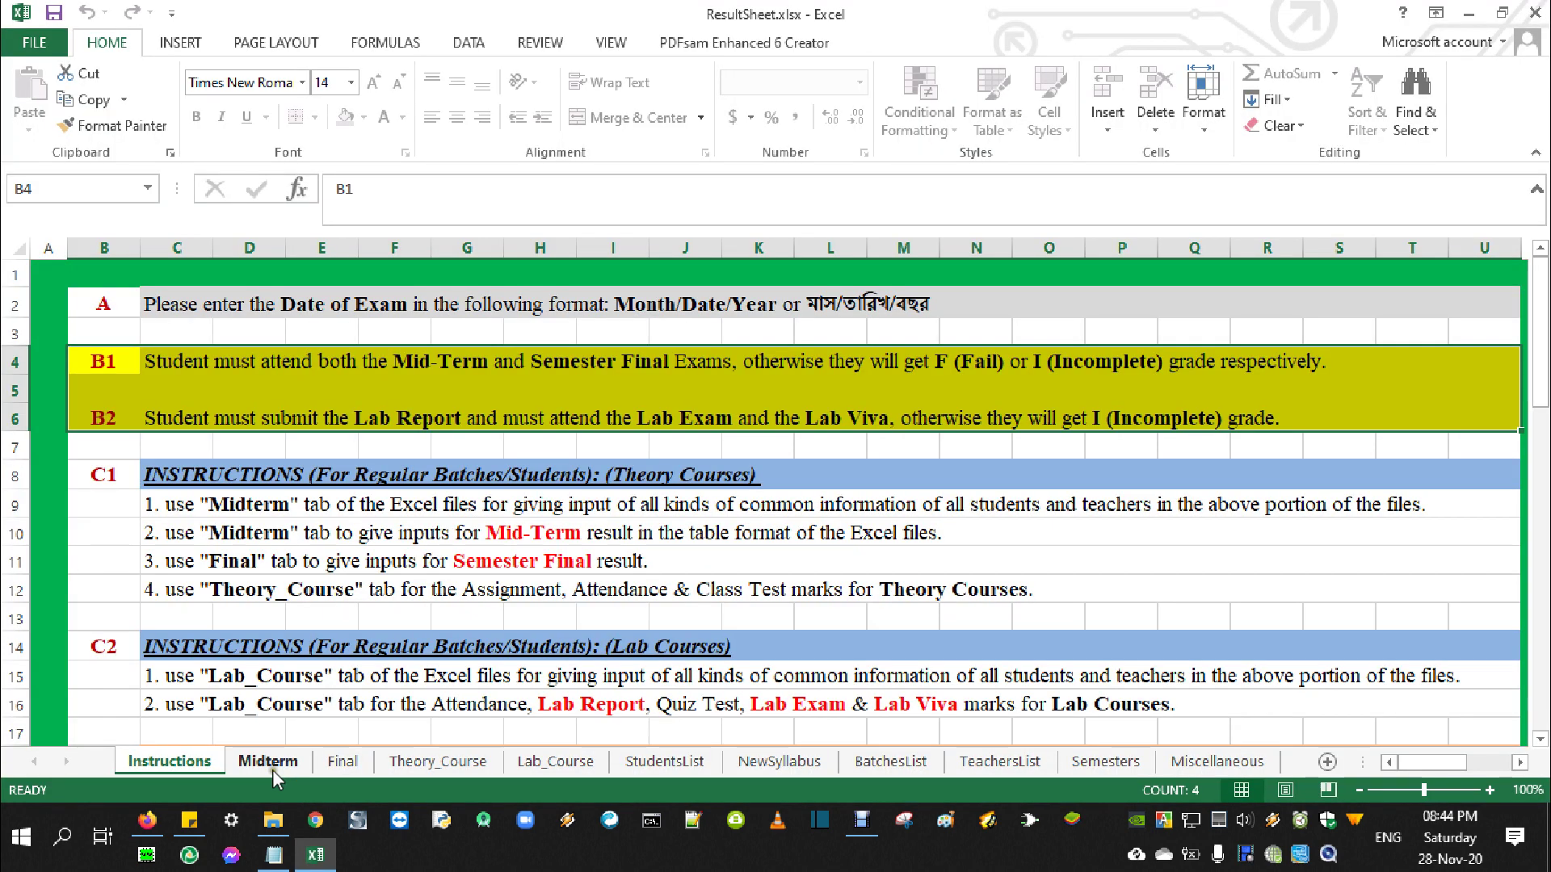
click(269, 761)
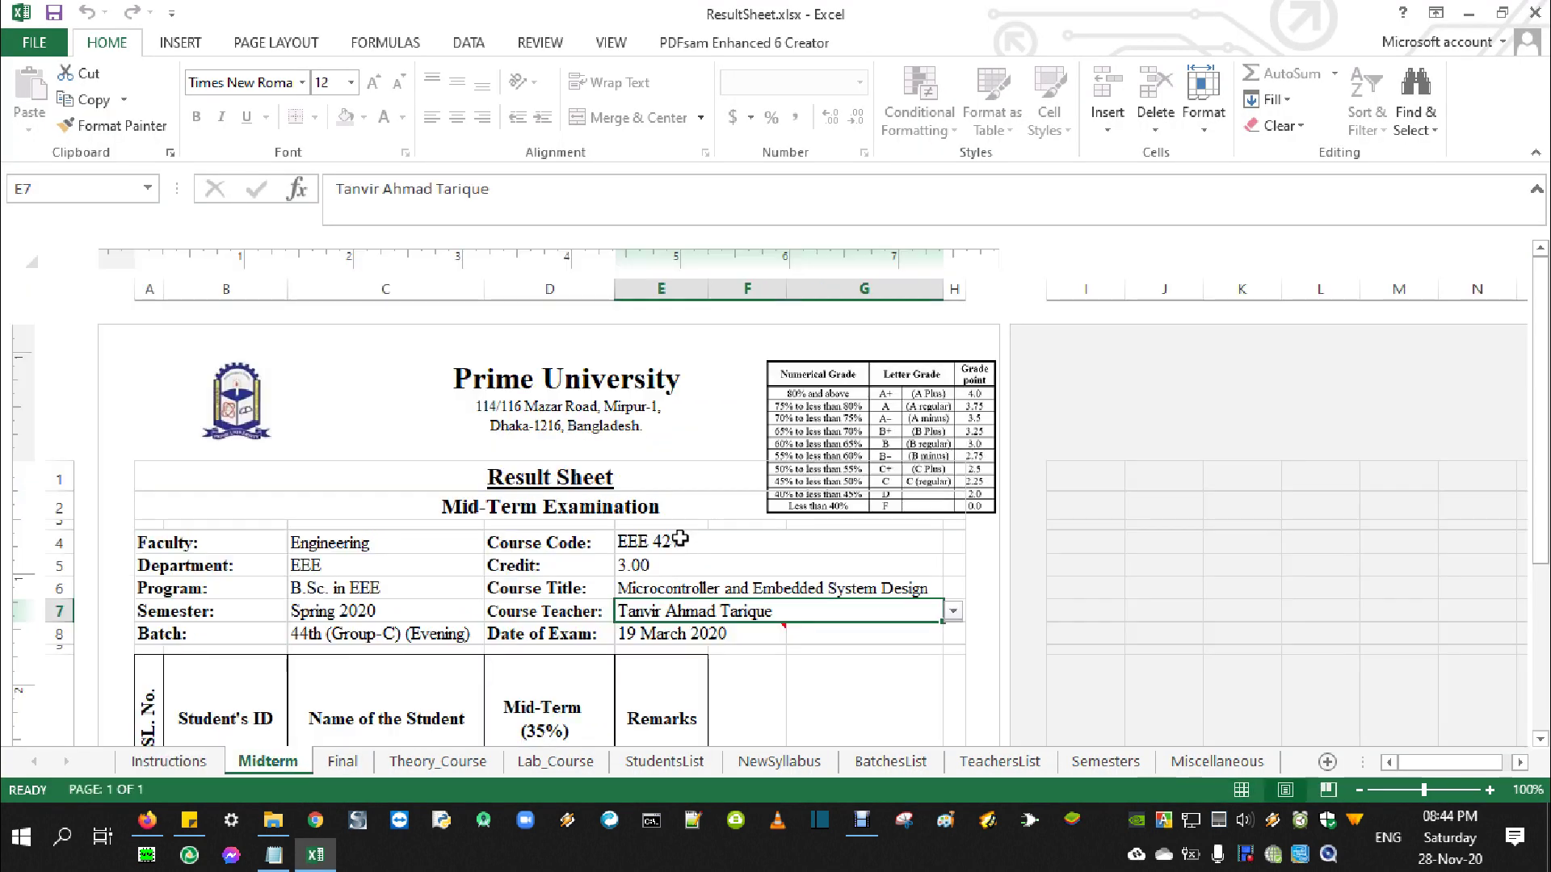
scroll(679, 537, down, 3)
scroll(679, 538, down, 1)
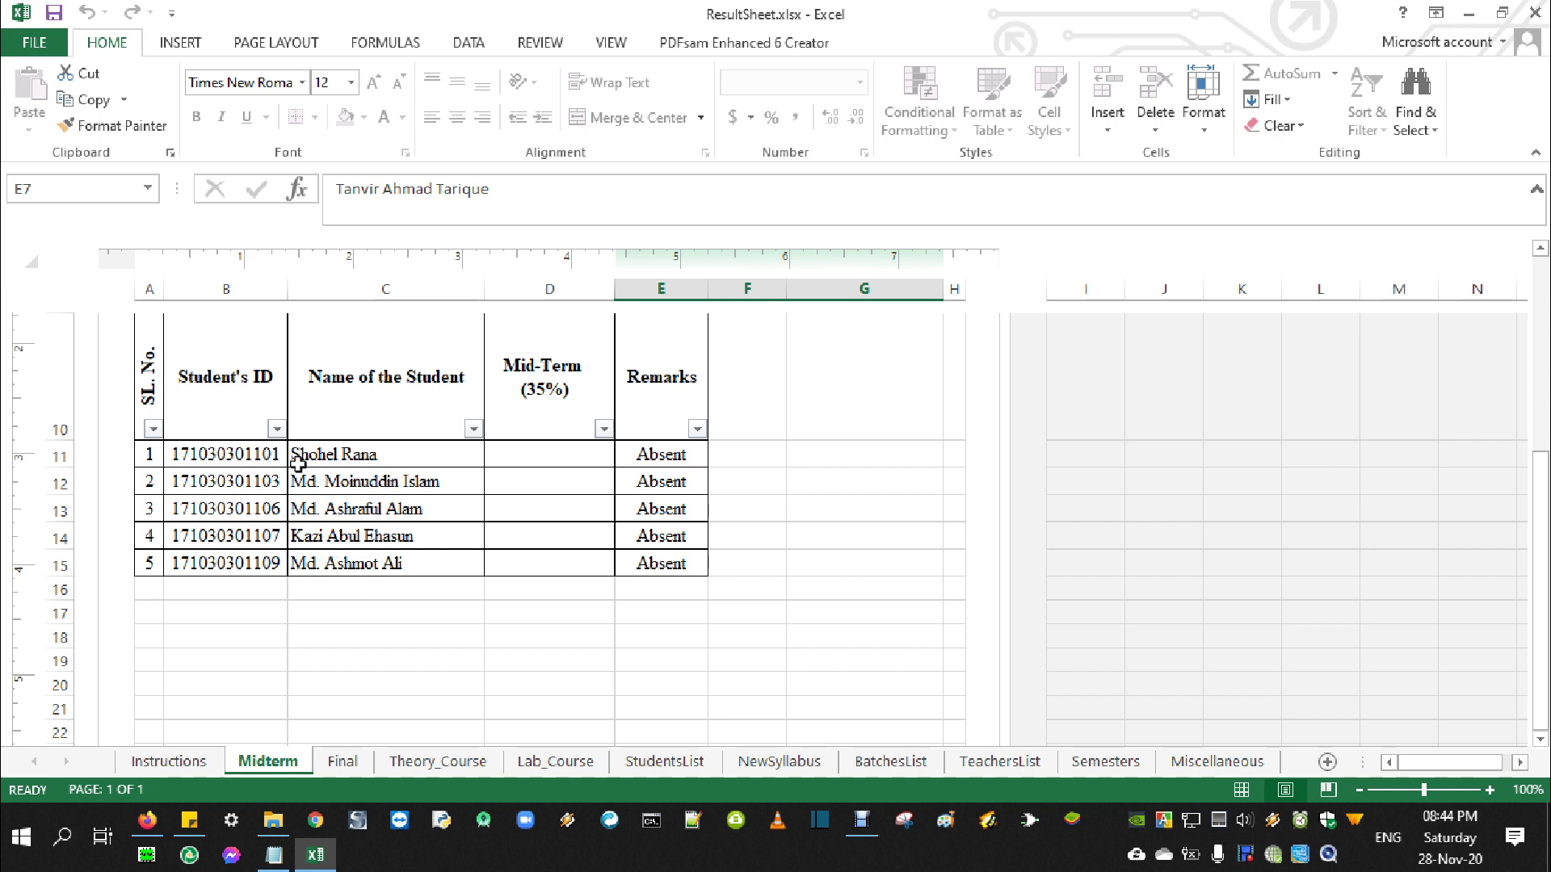
click(661, 764)
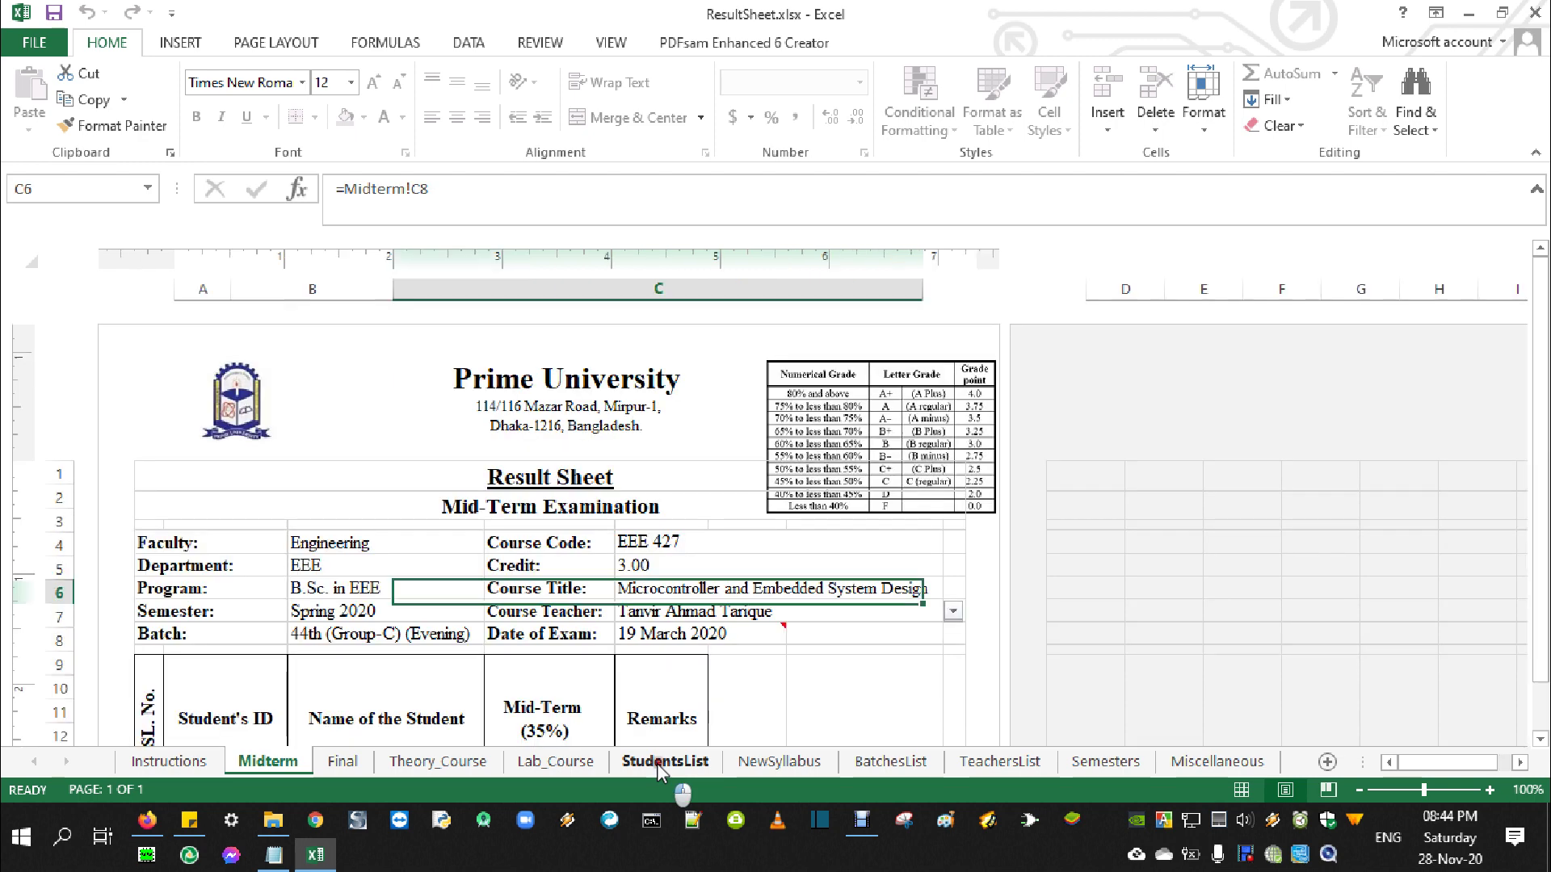
Review the five student IDs and names on the StudentsList sheet
scroll(669, 561, down, 3)
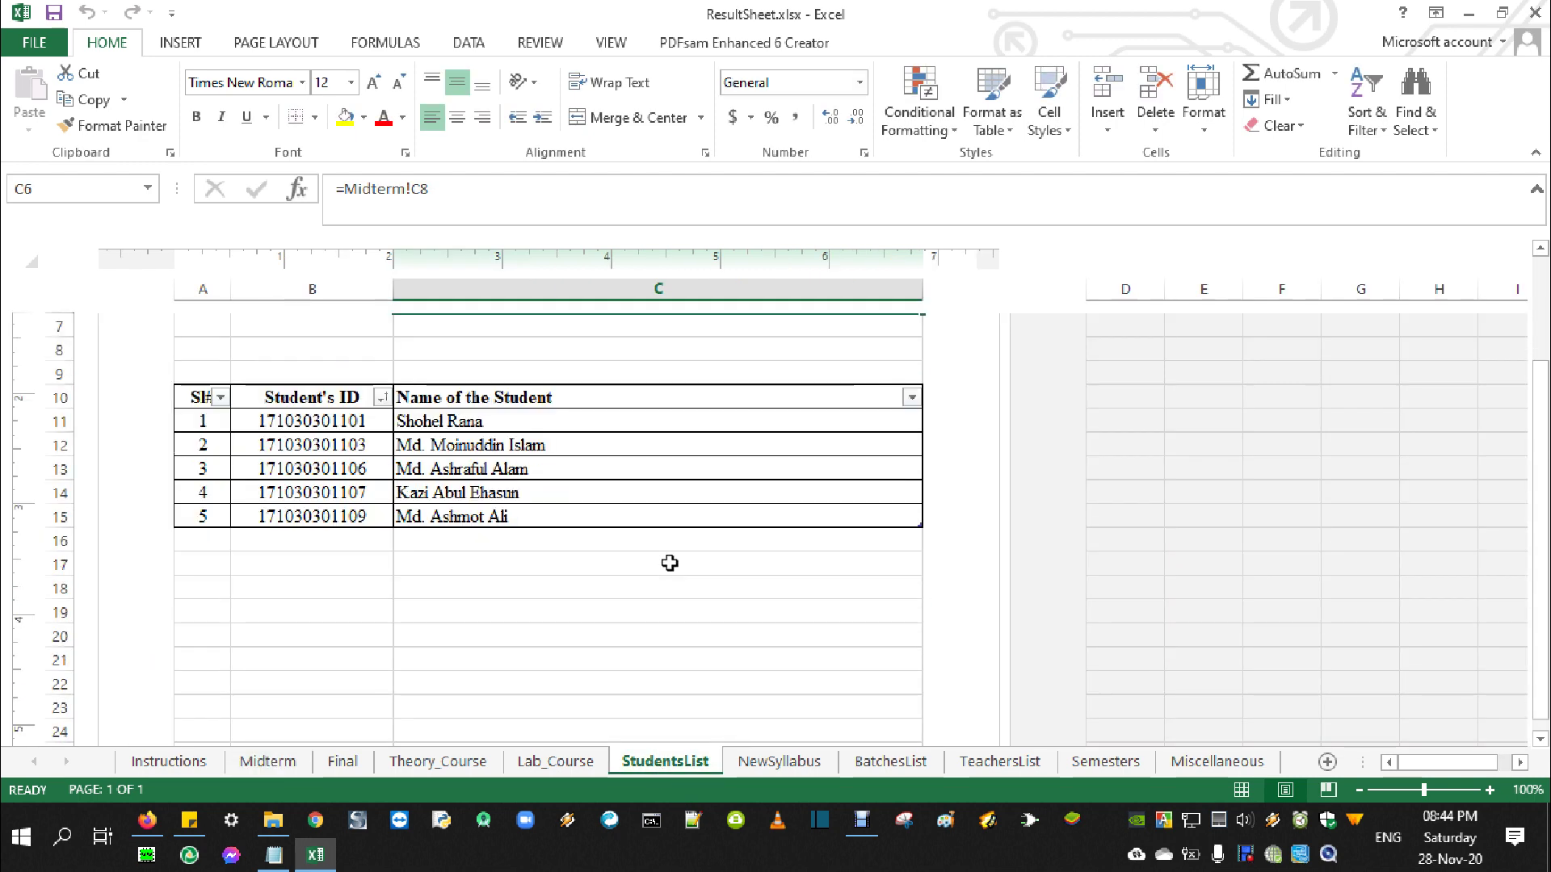
drag(339, 422, 355, 518)
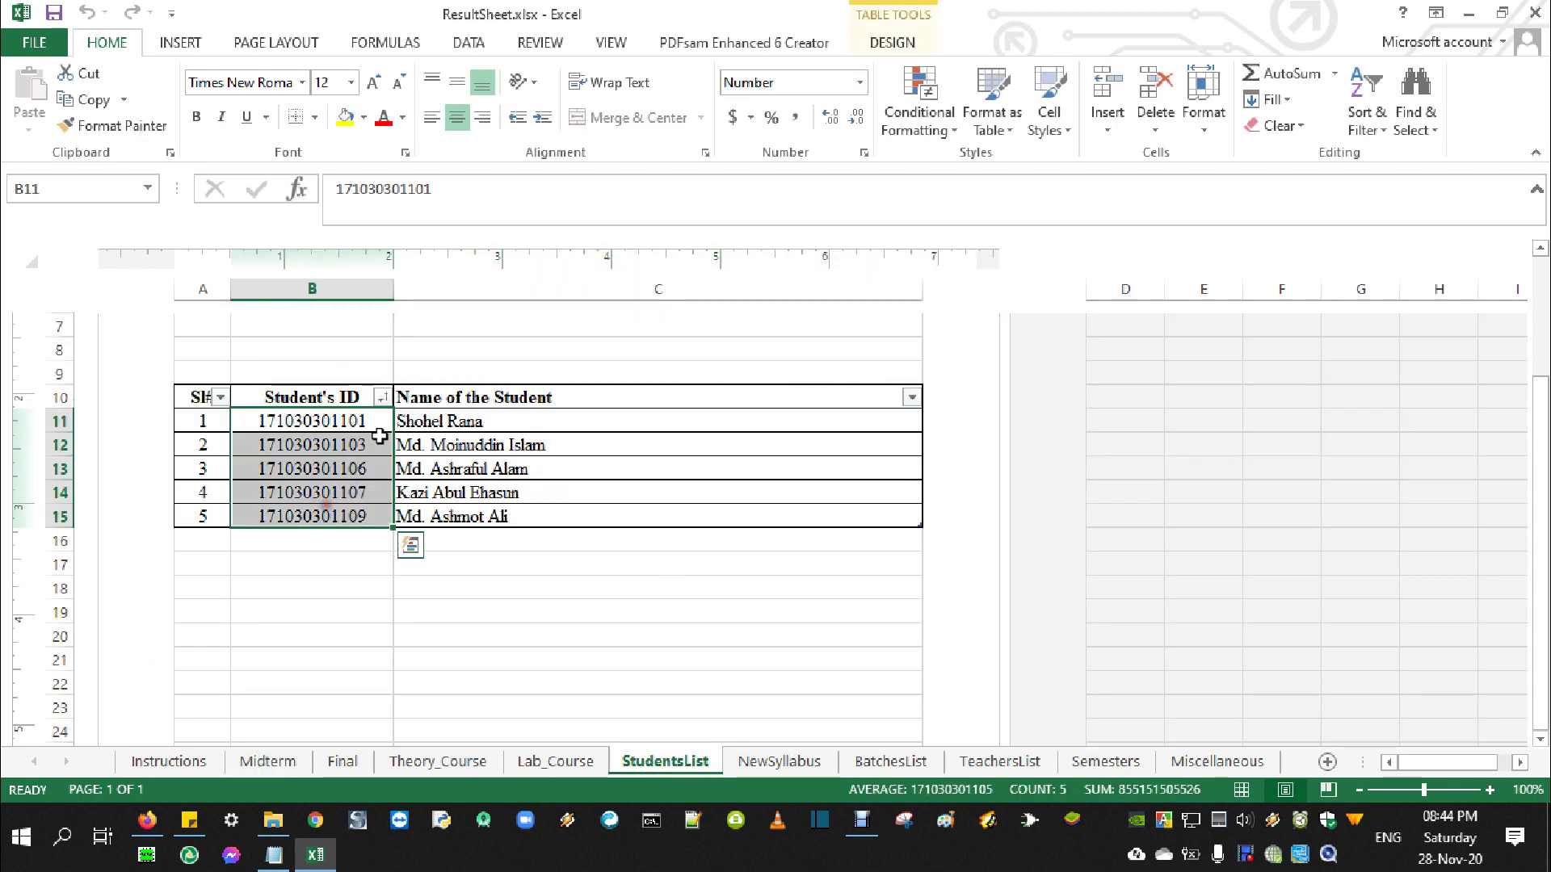
click(439, 423)
click(440, 444)
click(439, 466)
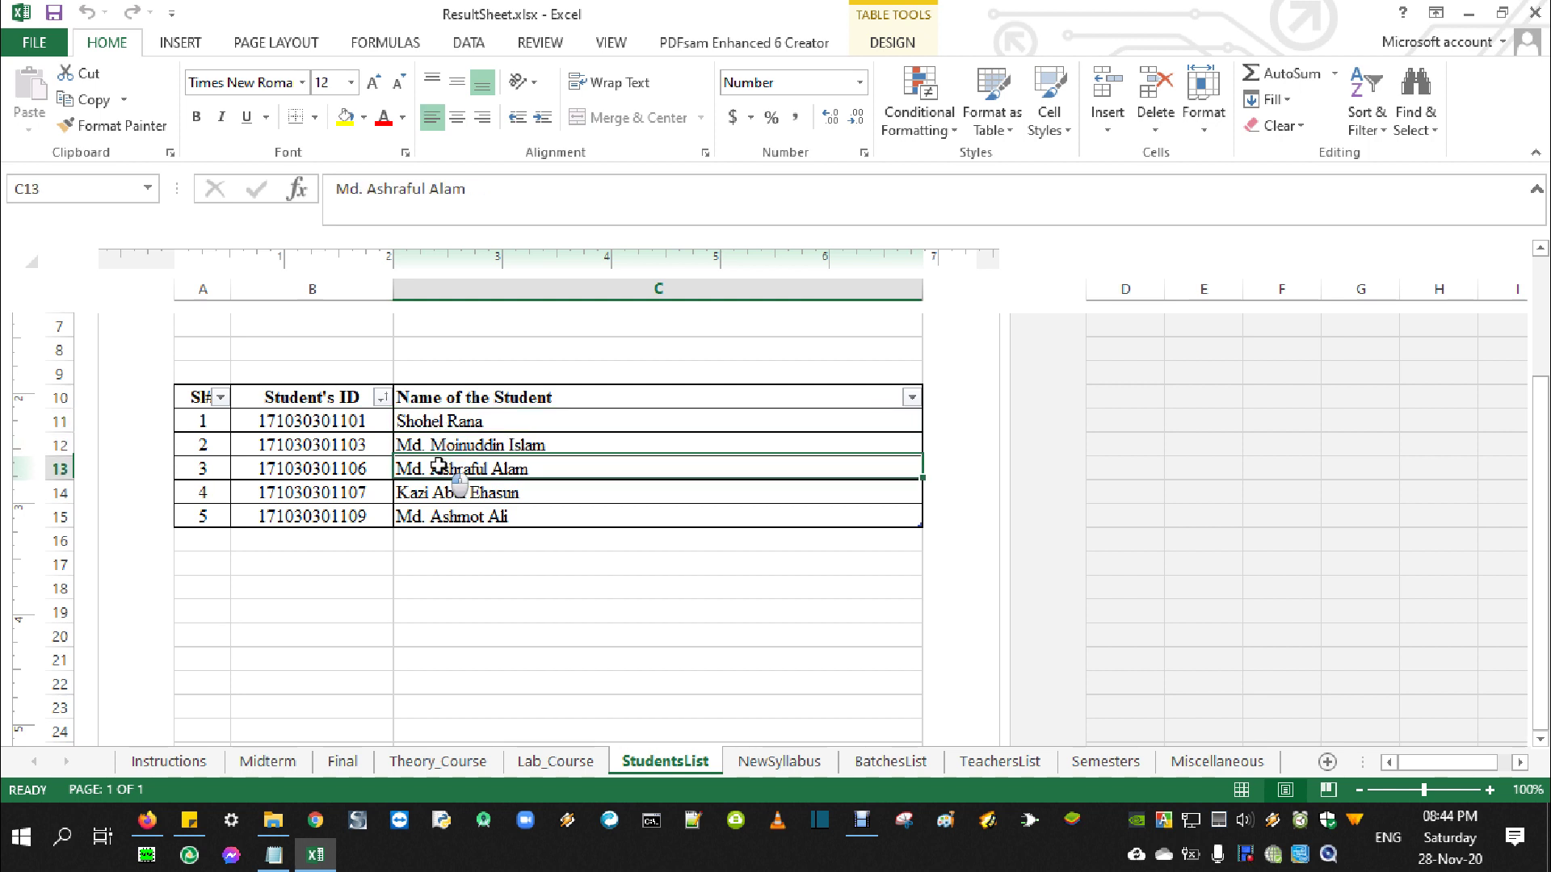
click(444, 491)
click(424, 515)
click(339, 492)
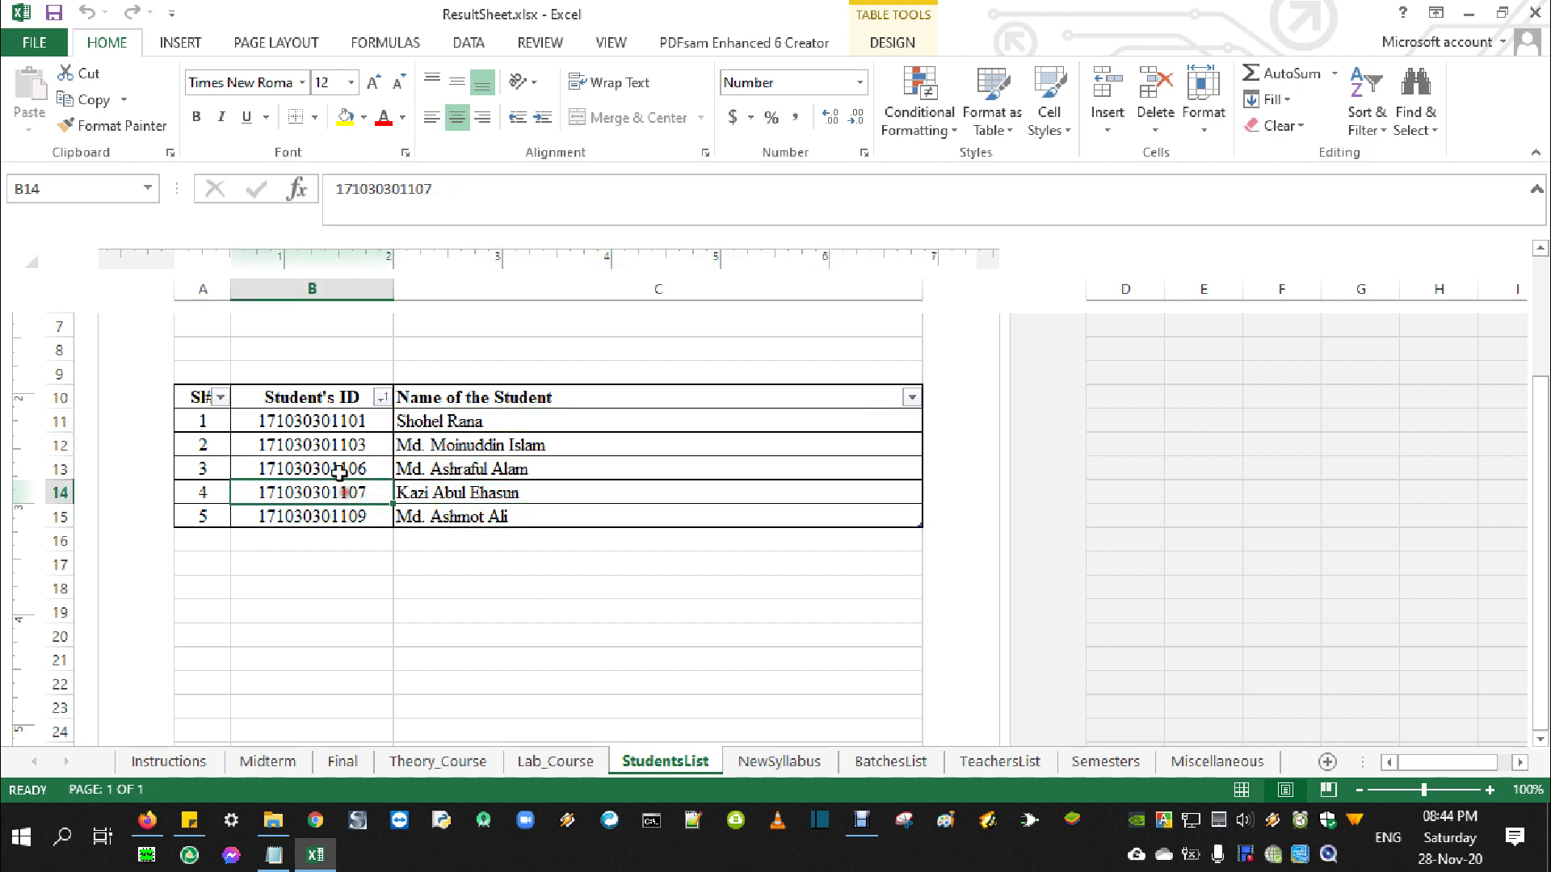
click(341, 469)
click(346, 421)
click(452, 422)
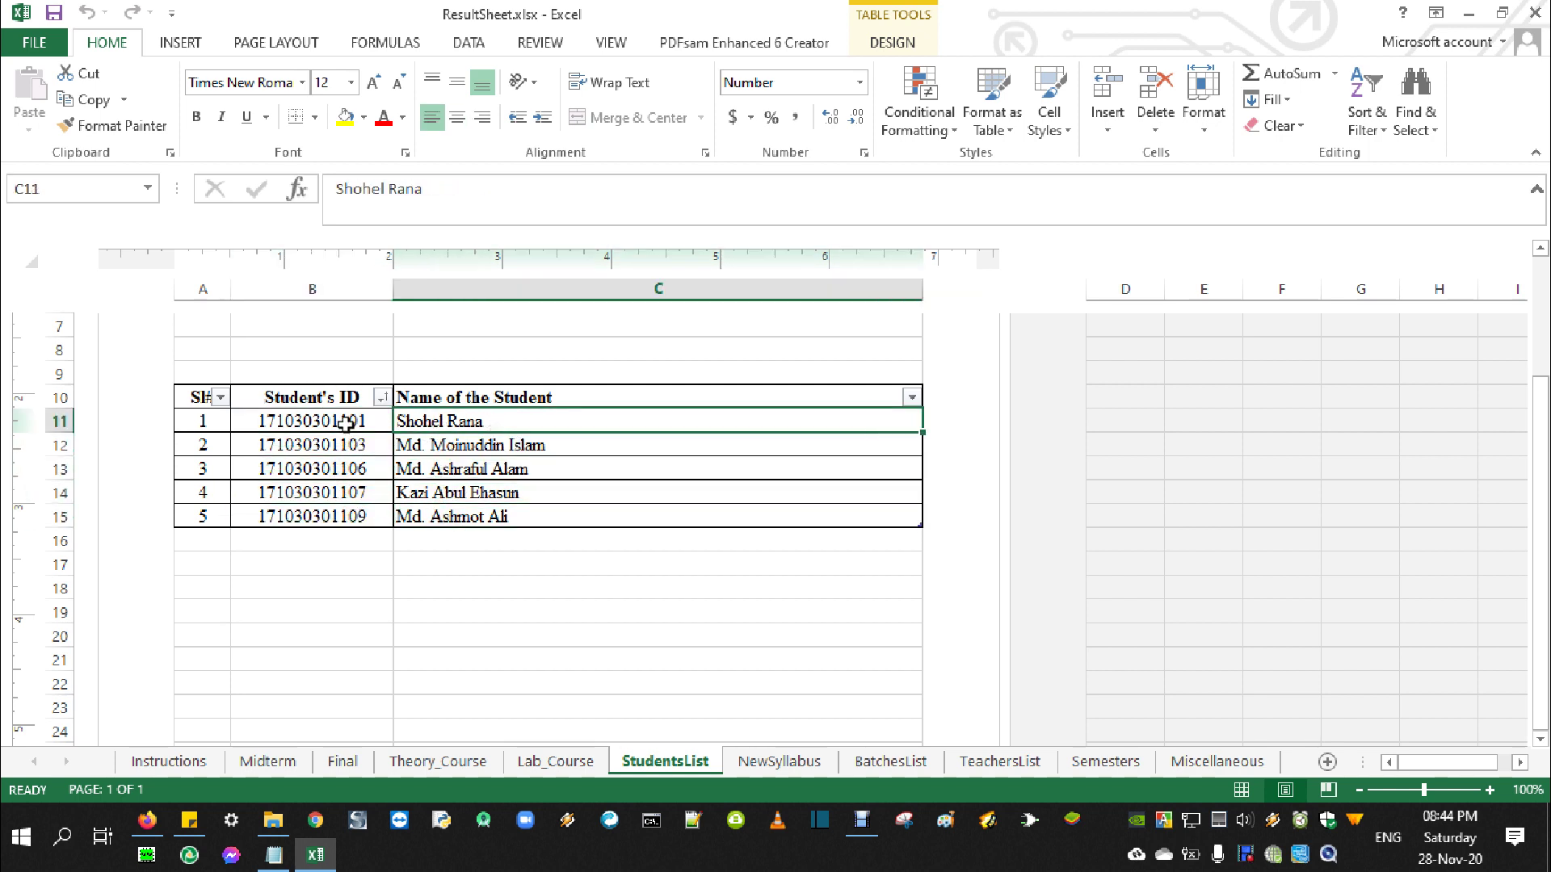
drag(345, 423, 488, 517)
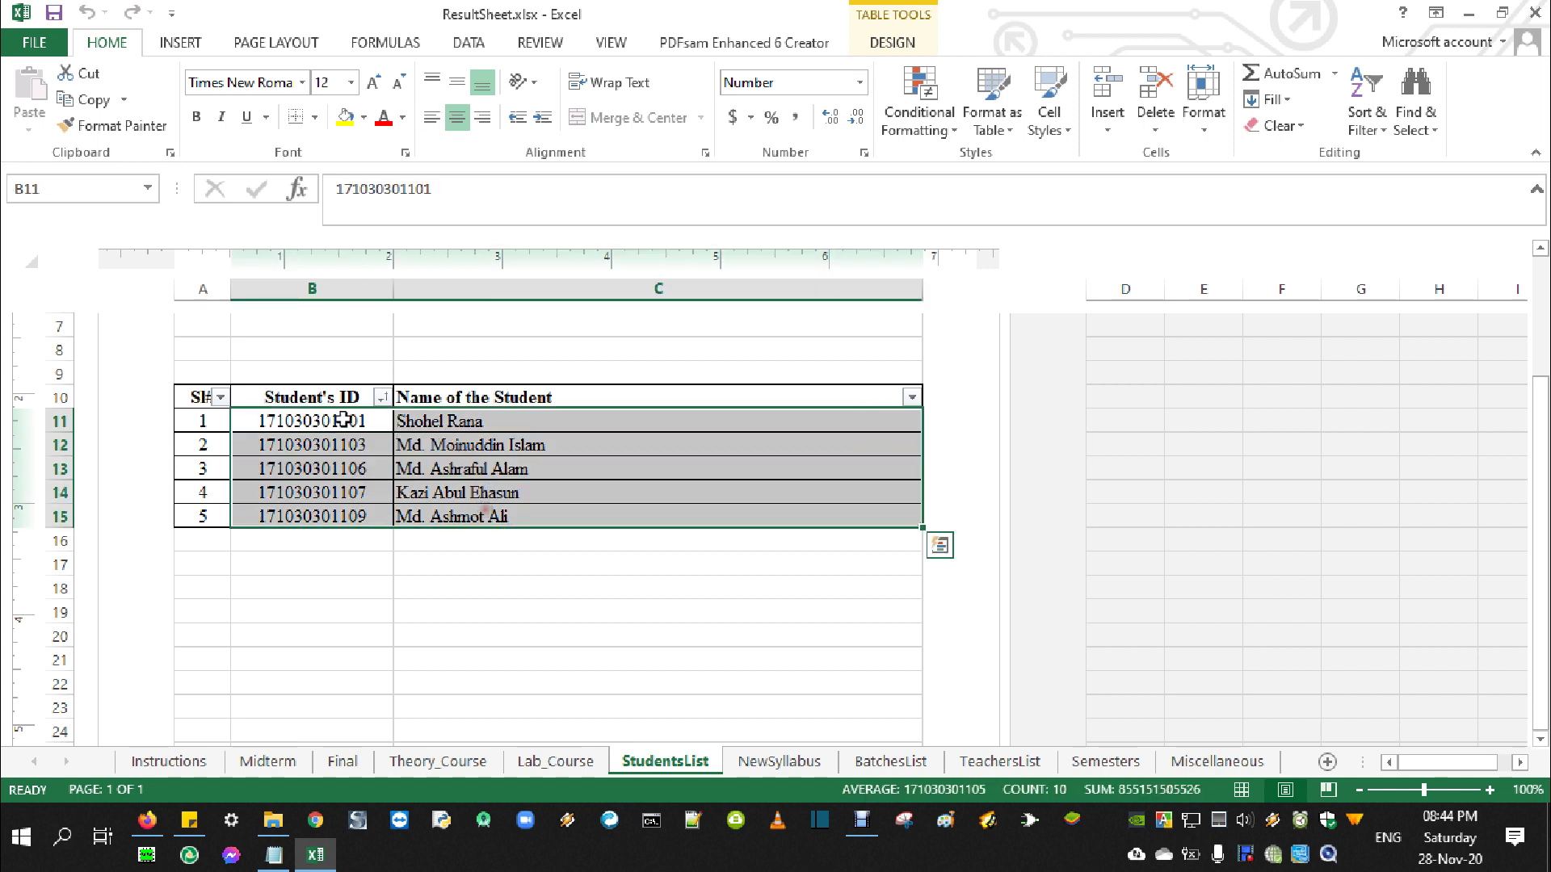
Change B11's ID prefix from 17 to 15 in the formula bar, then return to Midterm
click(343, 419)
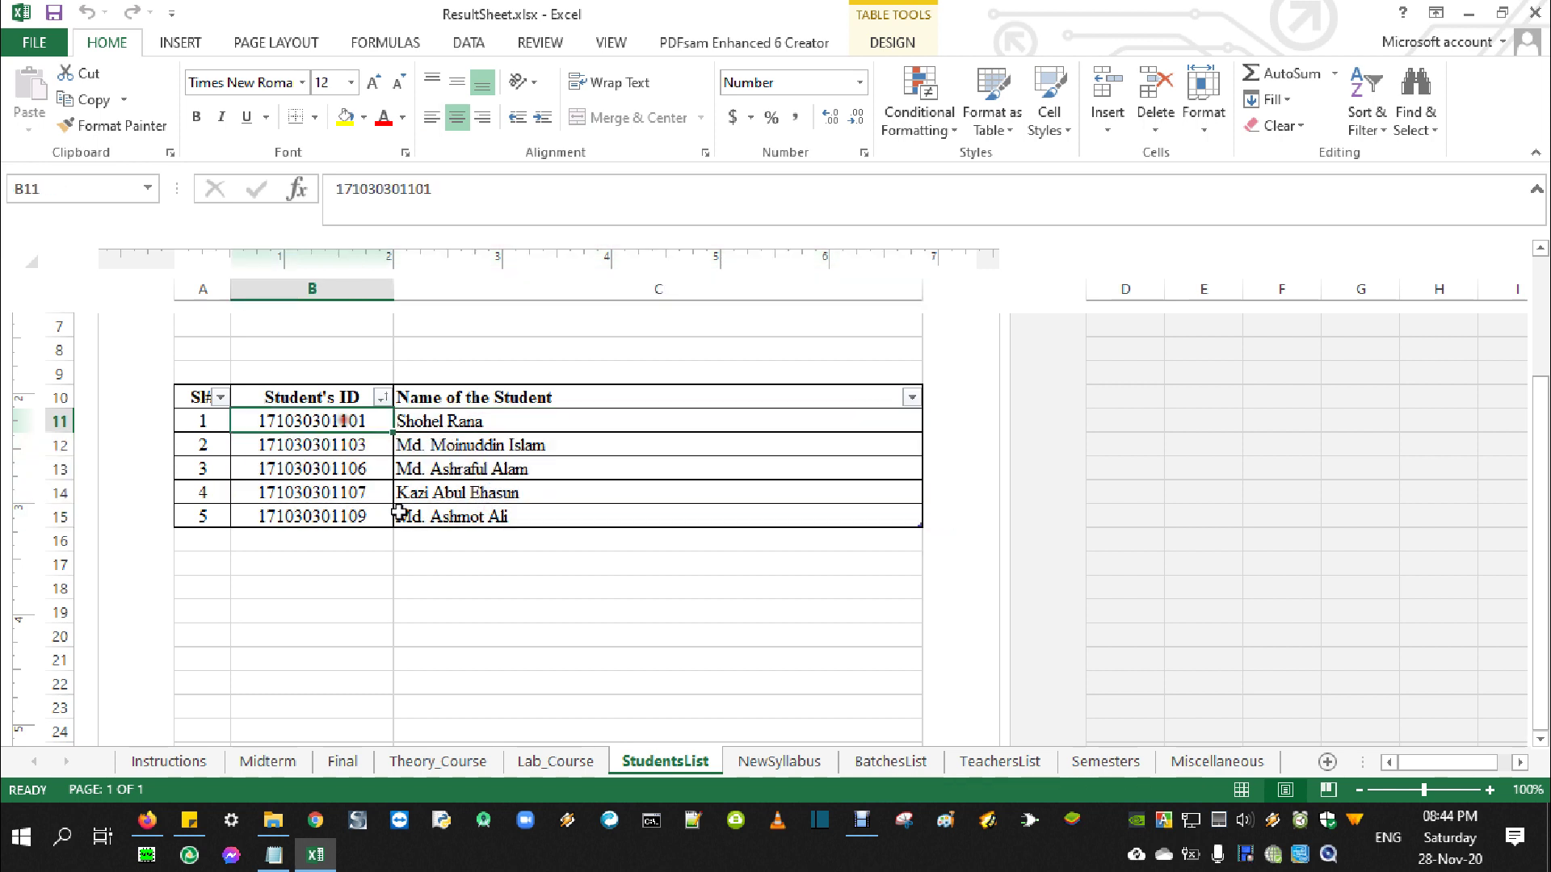
click(352, 187)
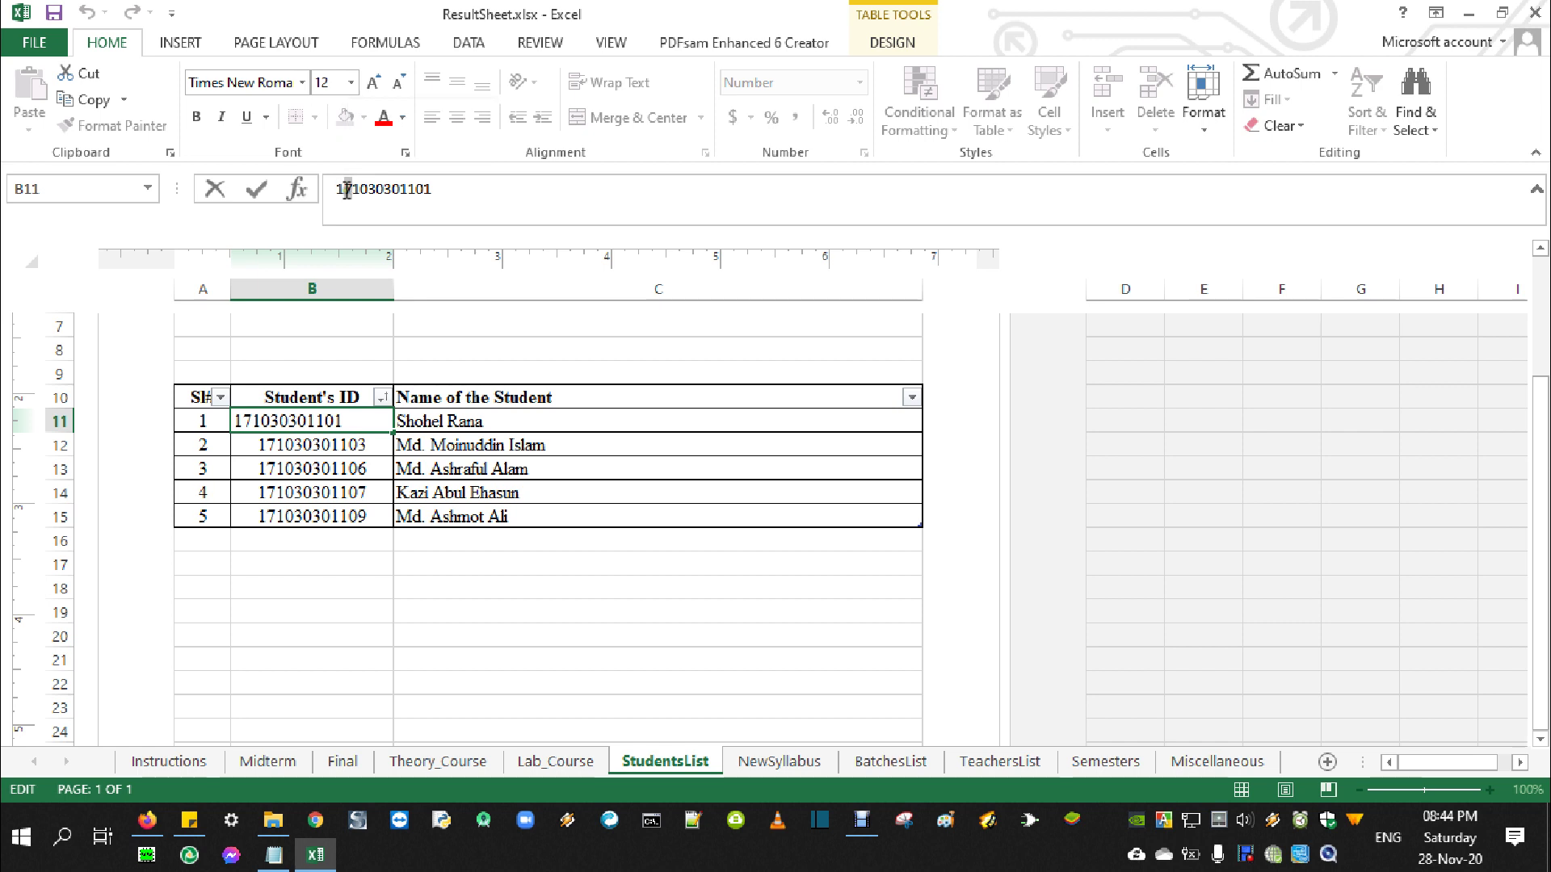
key(BackSpace)
text(5)
key(Return)
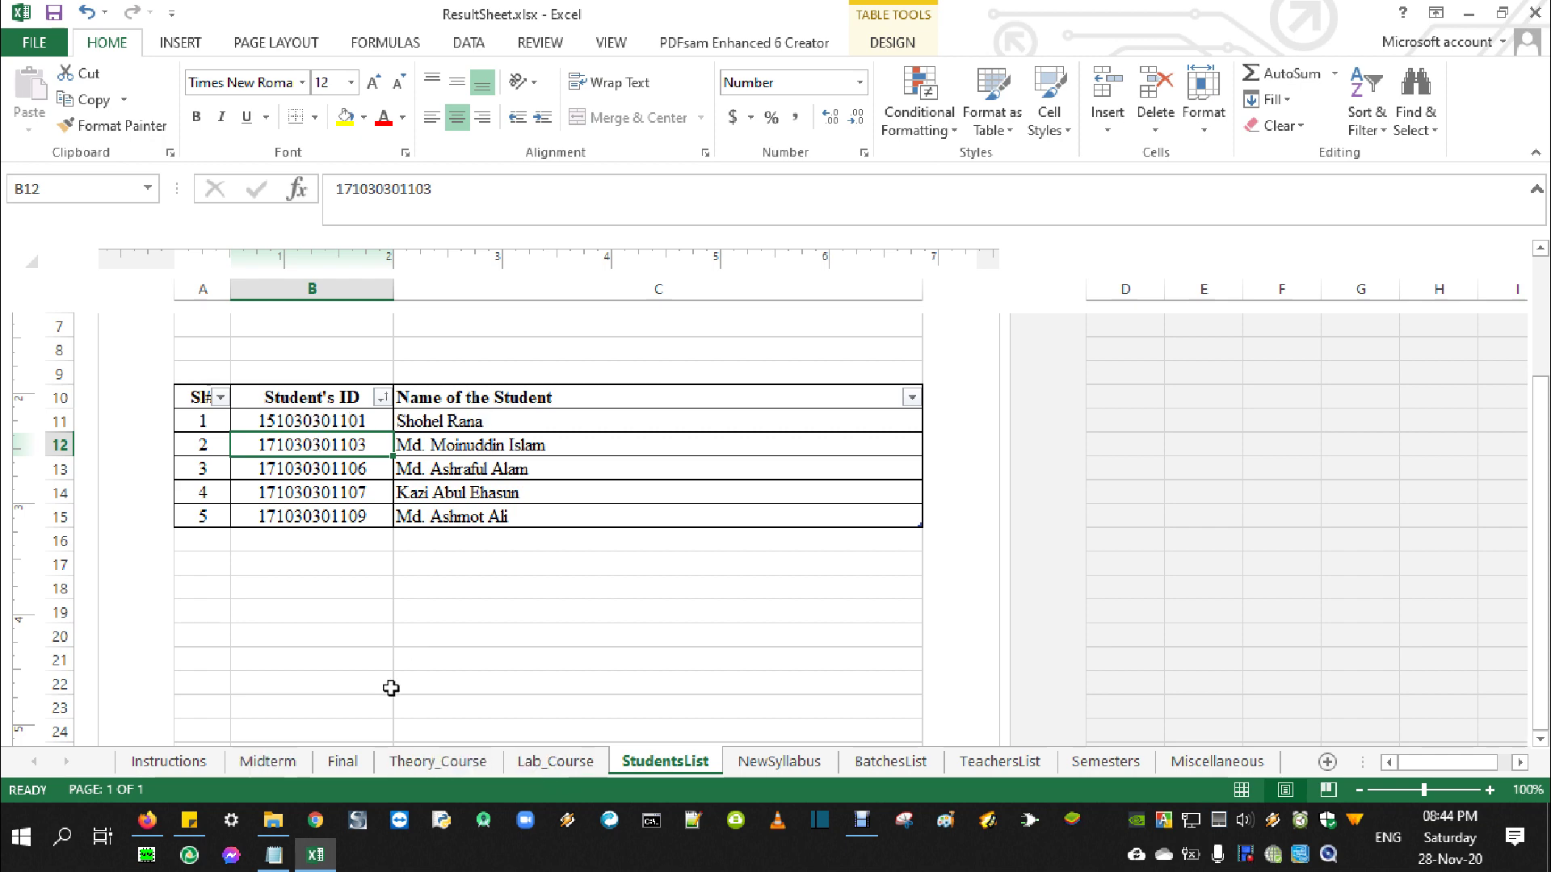
click(287, 761)
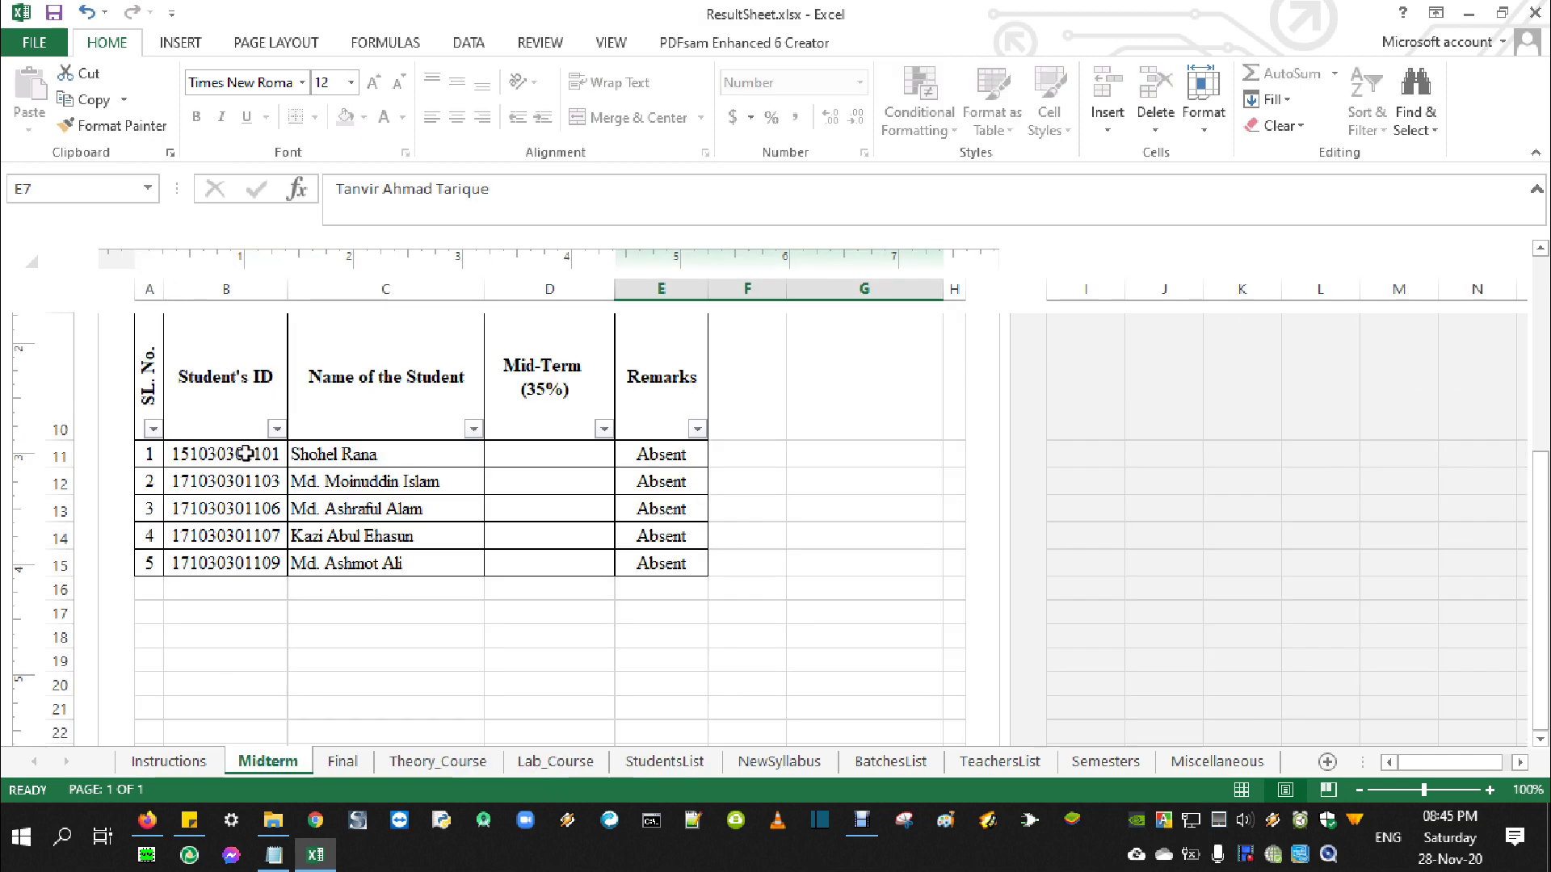
Check the Course Title, Course Teacher and Semester dropdown entries on the Midterm sheet, unchanged
scroll(541, 596, up, 5)
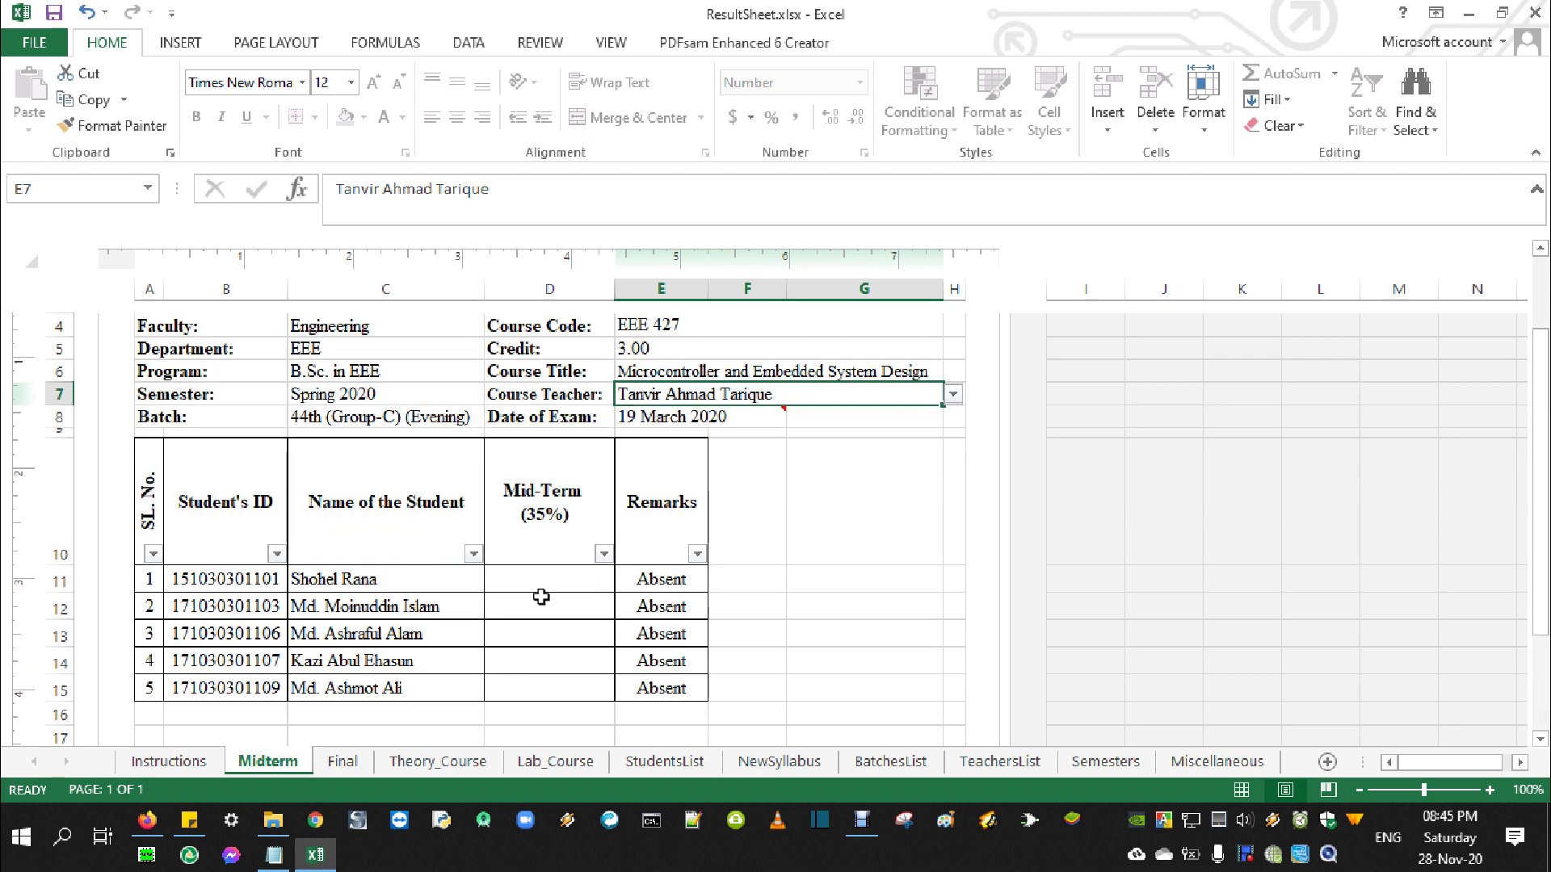
click(667, 587)
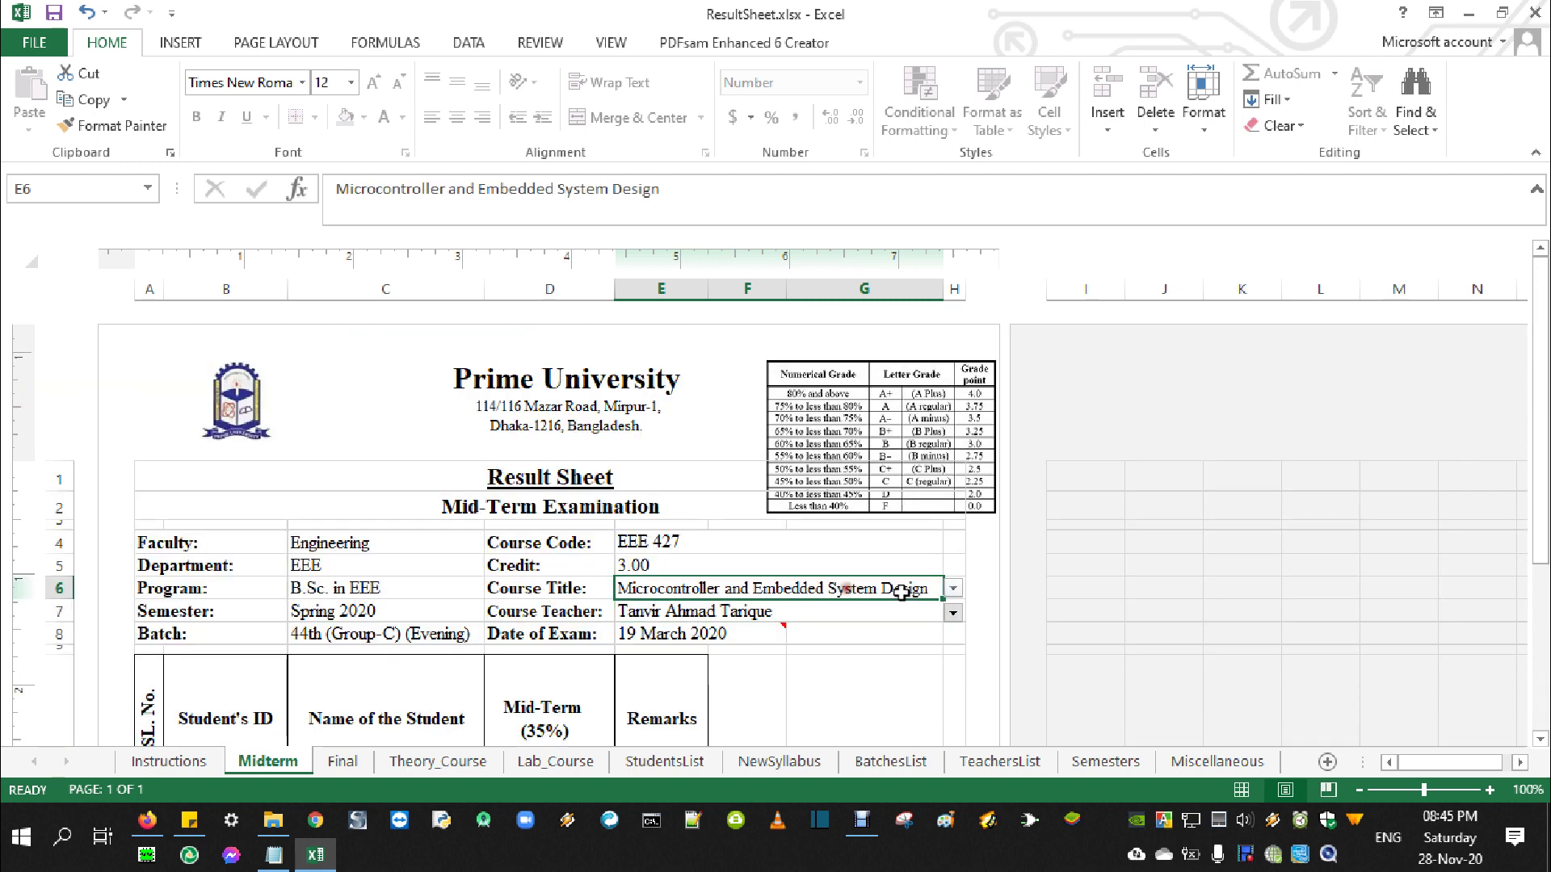
click(953, 589)
click(951, 590)
click(769, 612)
click(365, 609)
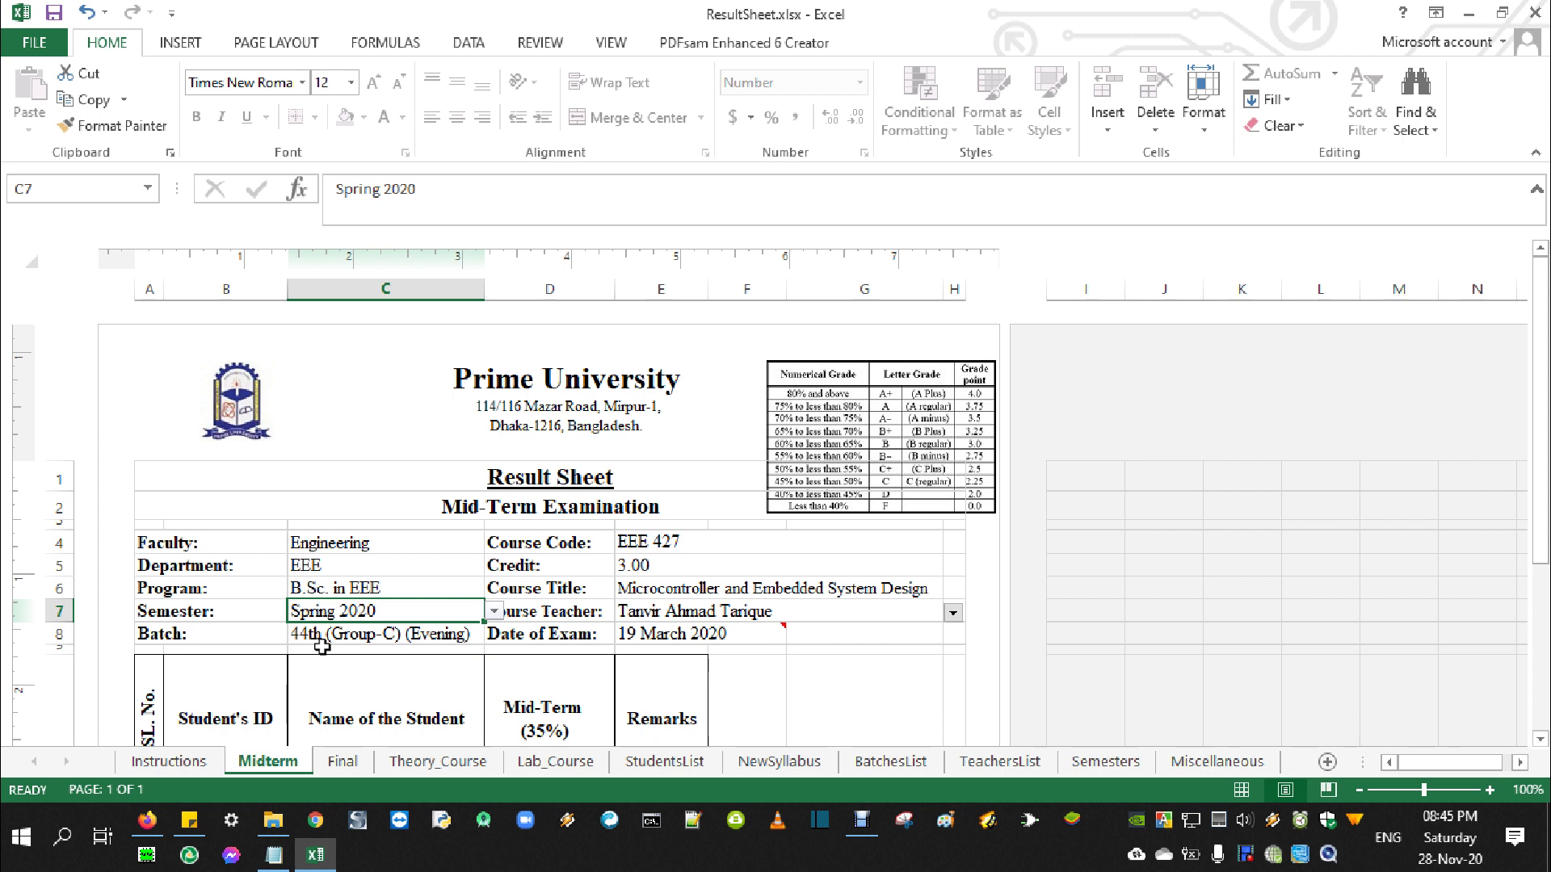
Start unprotecting the Midterm sheet and bring up the resultsheets notes in Notepad
click(541, 43)
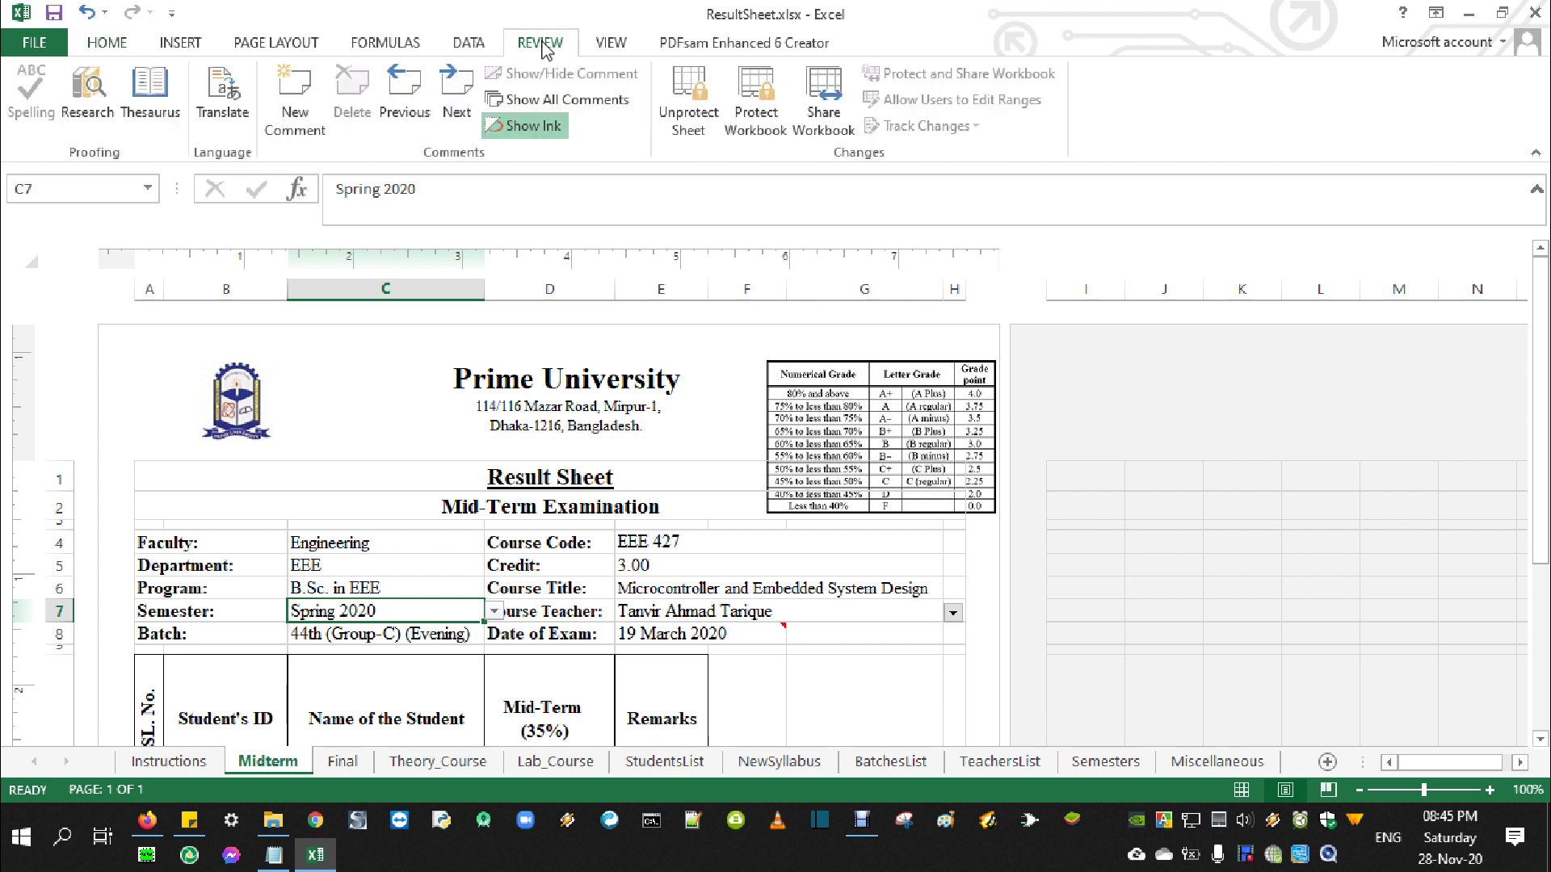
click(681, 121)
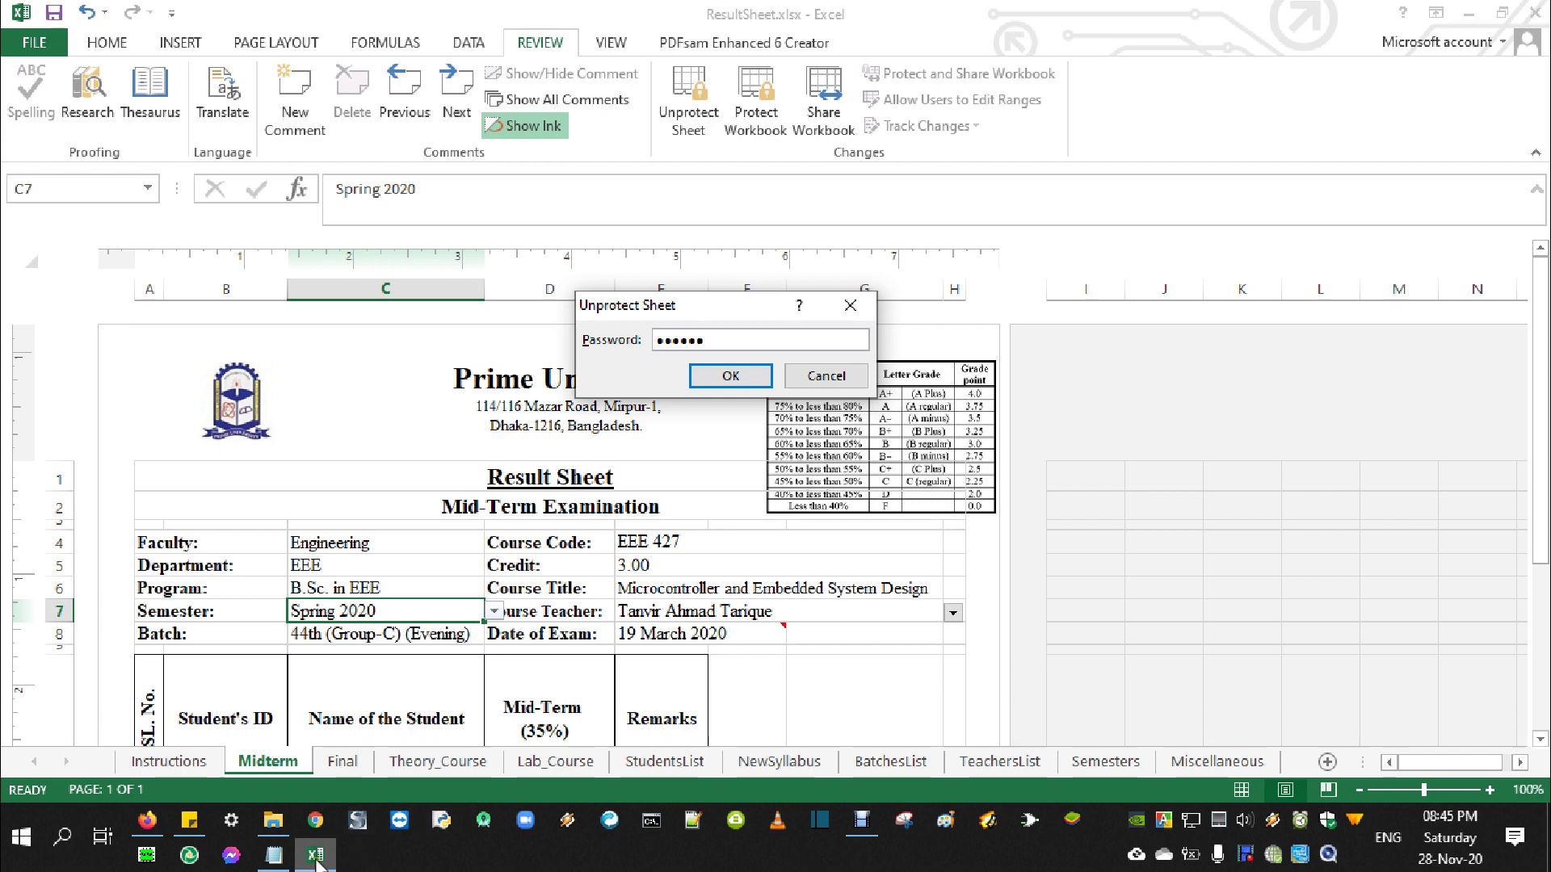
click(275, 856)
click(754, 232)
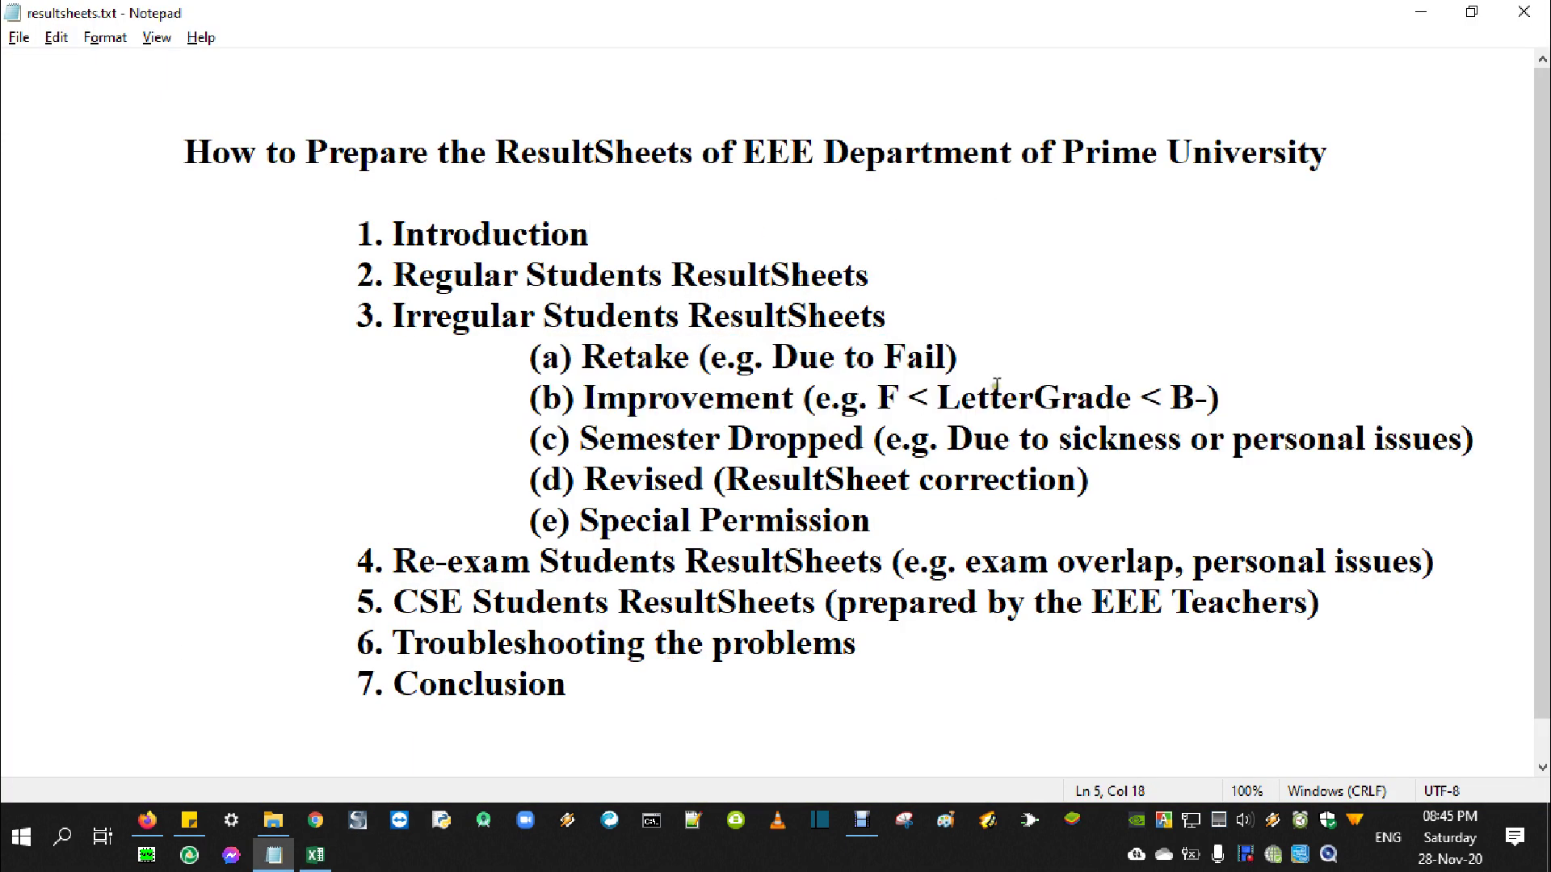
Add a bracketed sheet-password note after the Irregular Students ResultSheets line and select it
click(990, 322)
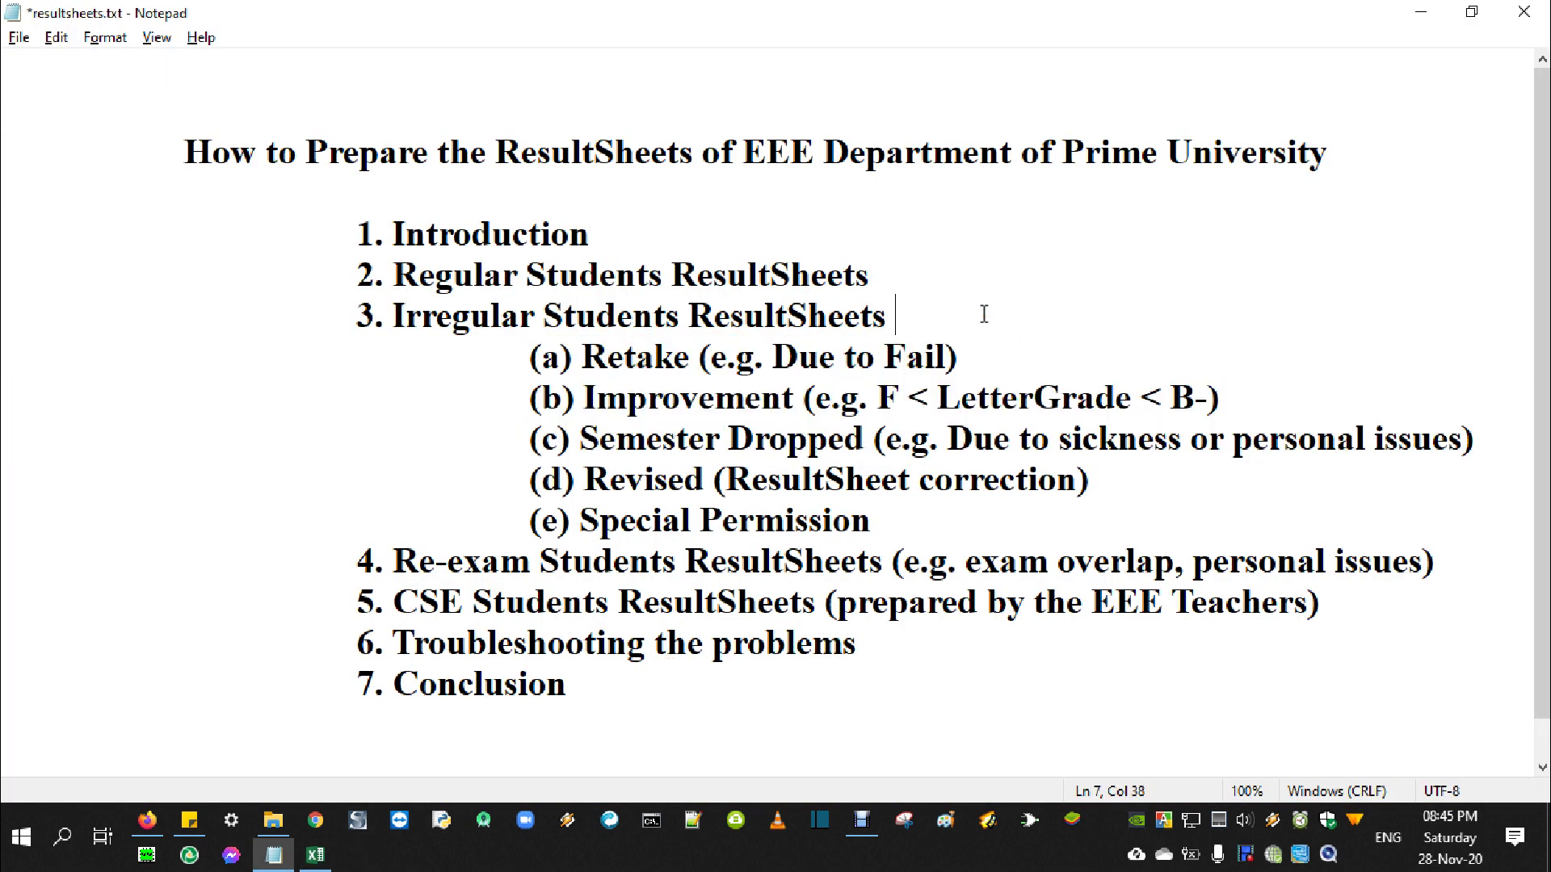
double_click(984, 316)
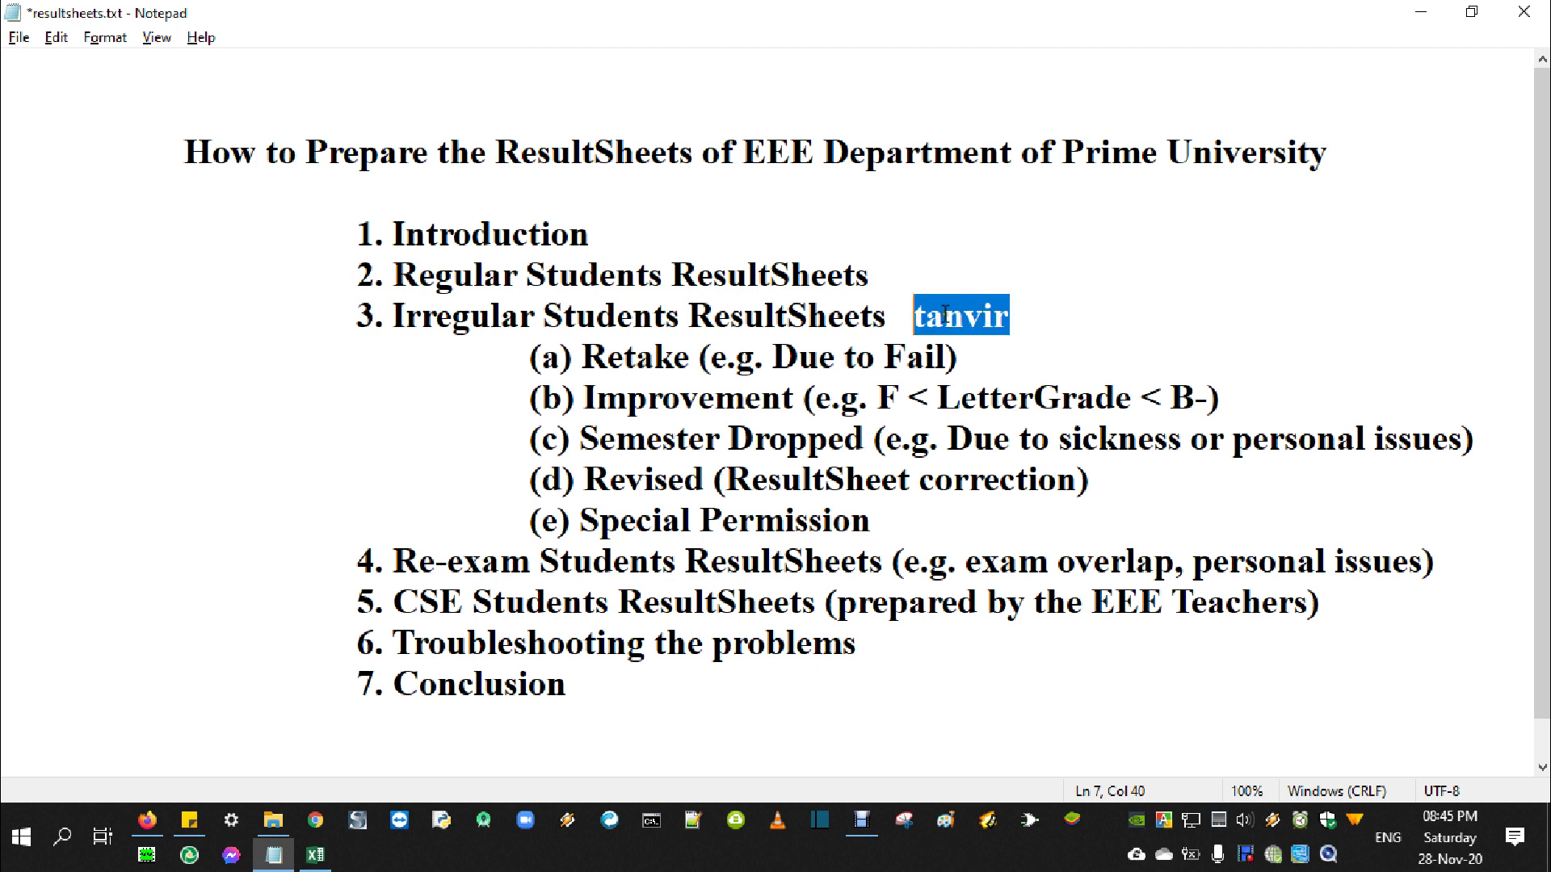
key(Left)
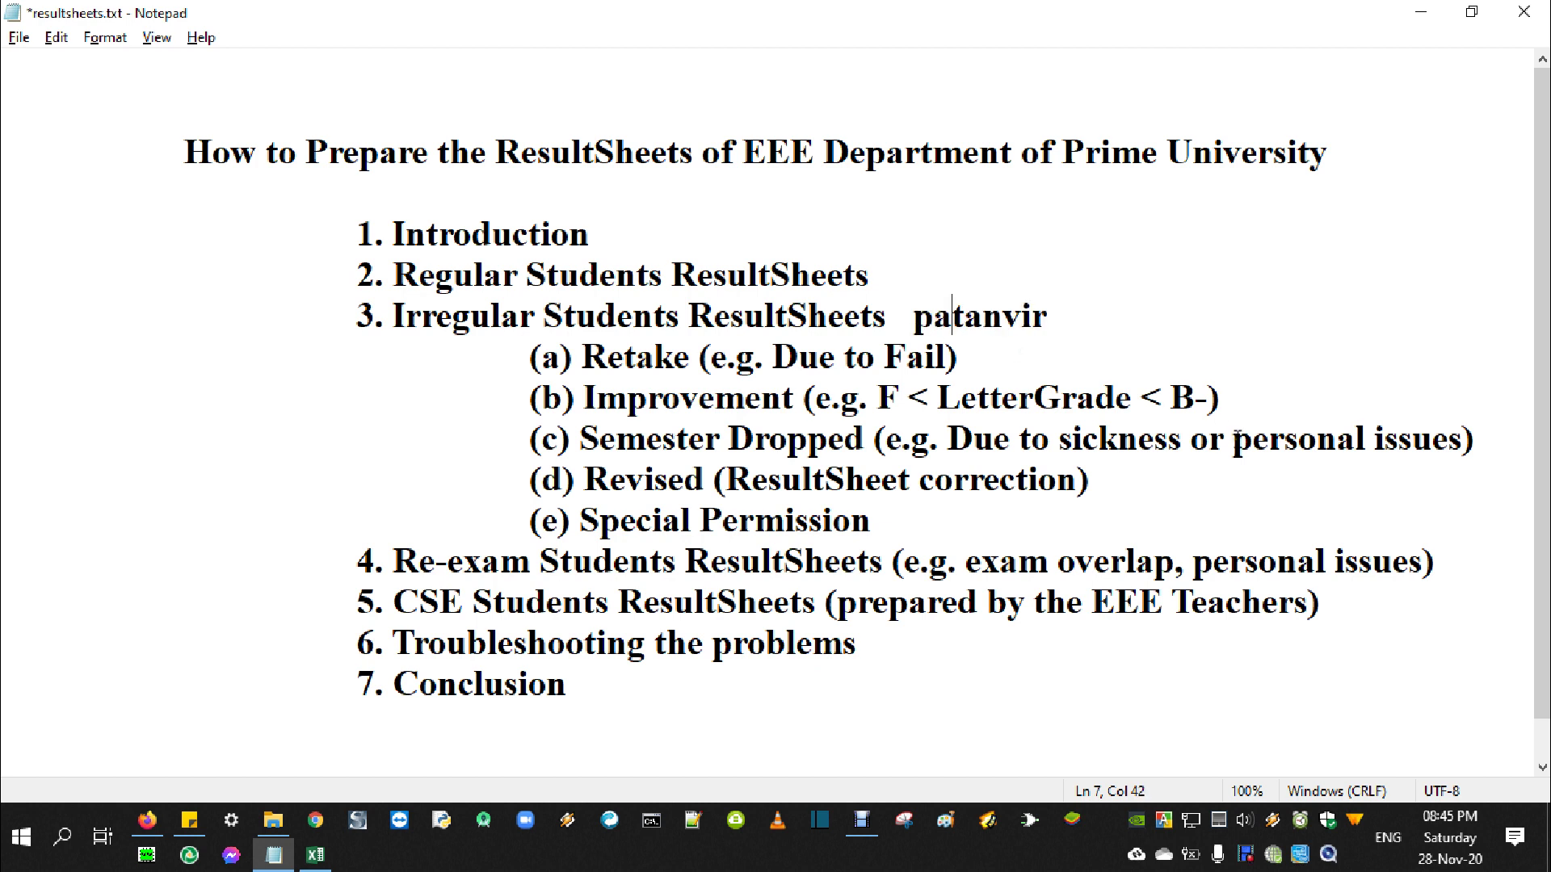
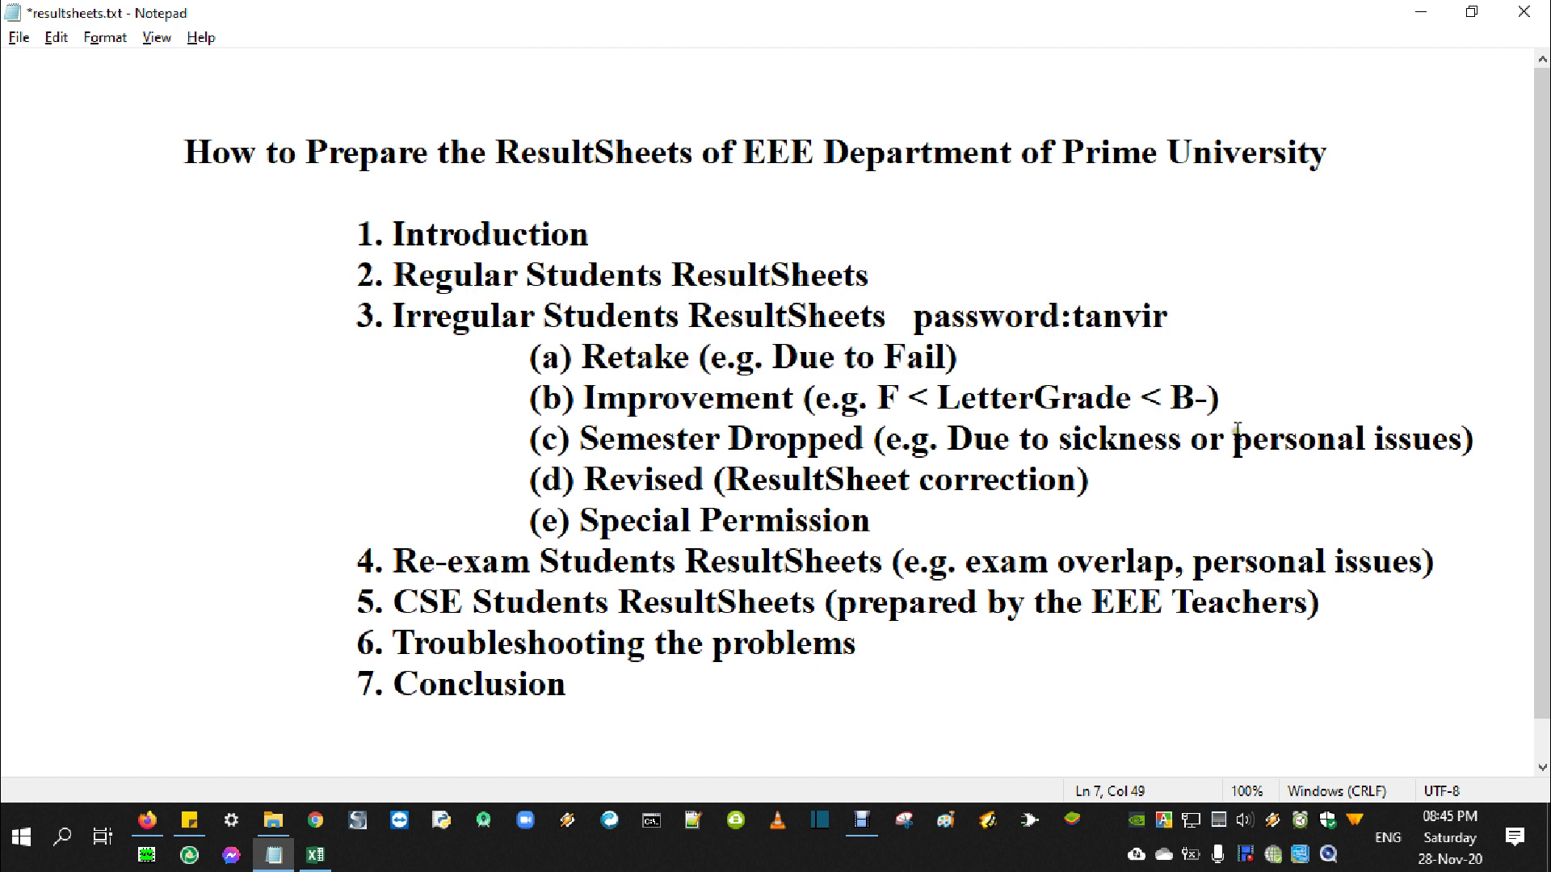
key(ctrl+Left)
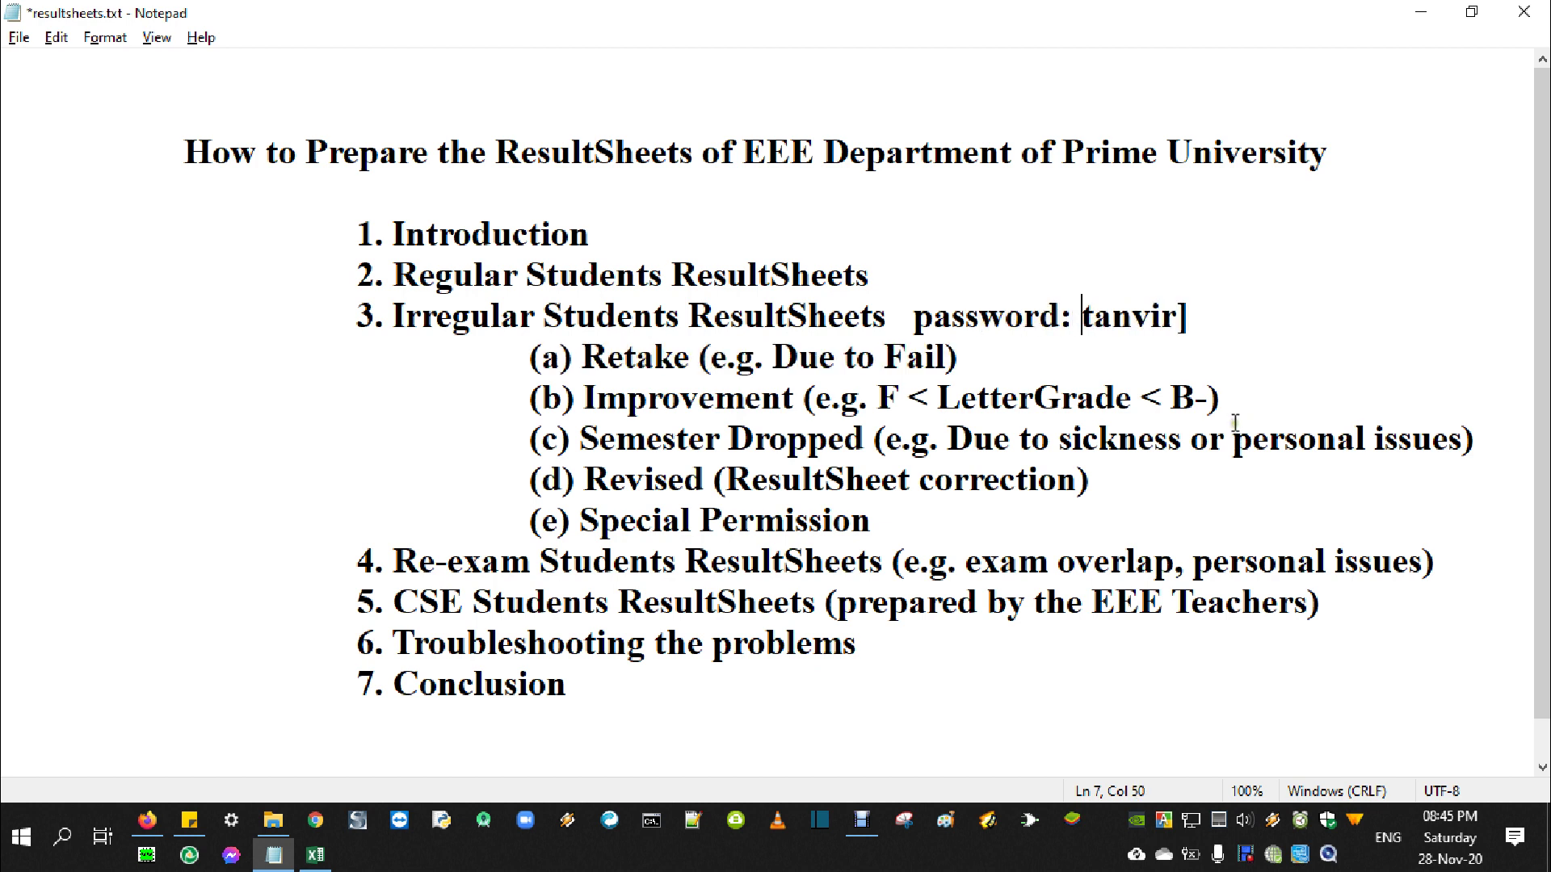
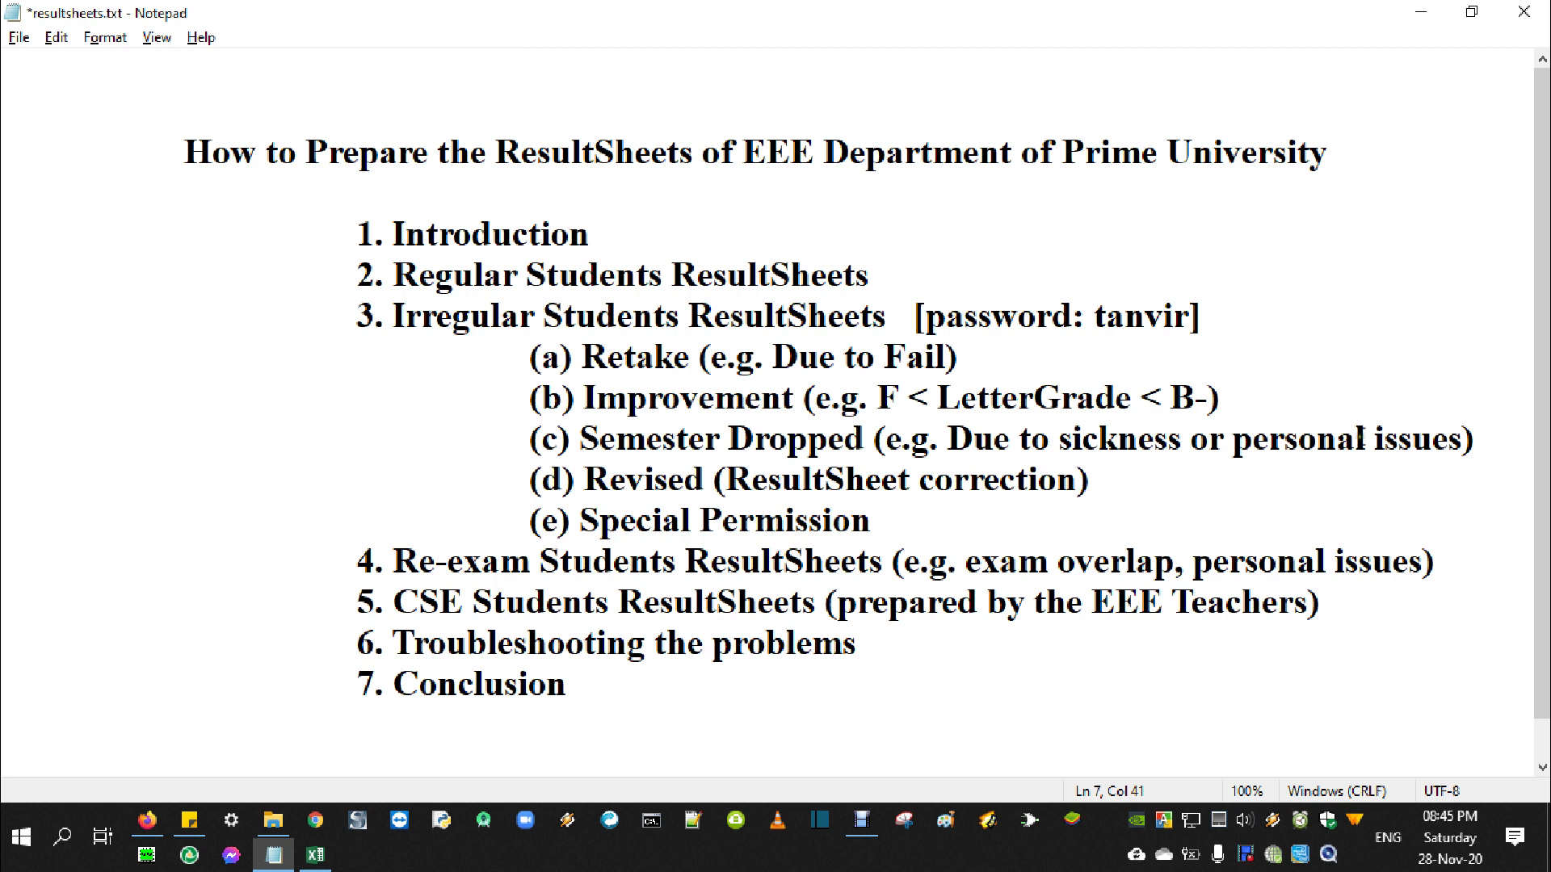
drag(1205, 322, 904, 323)
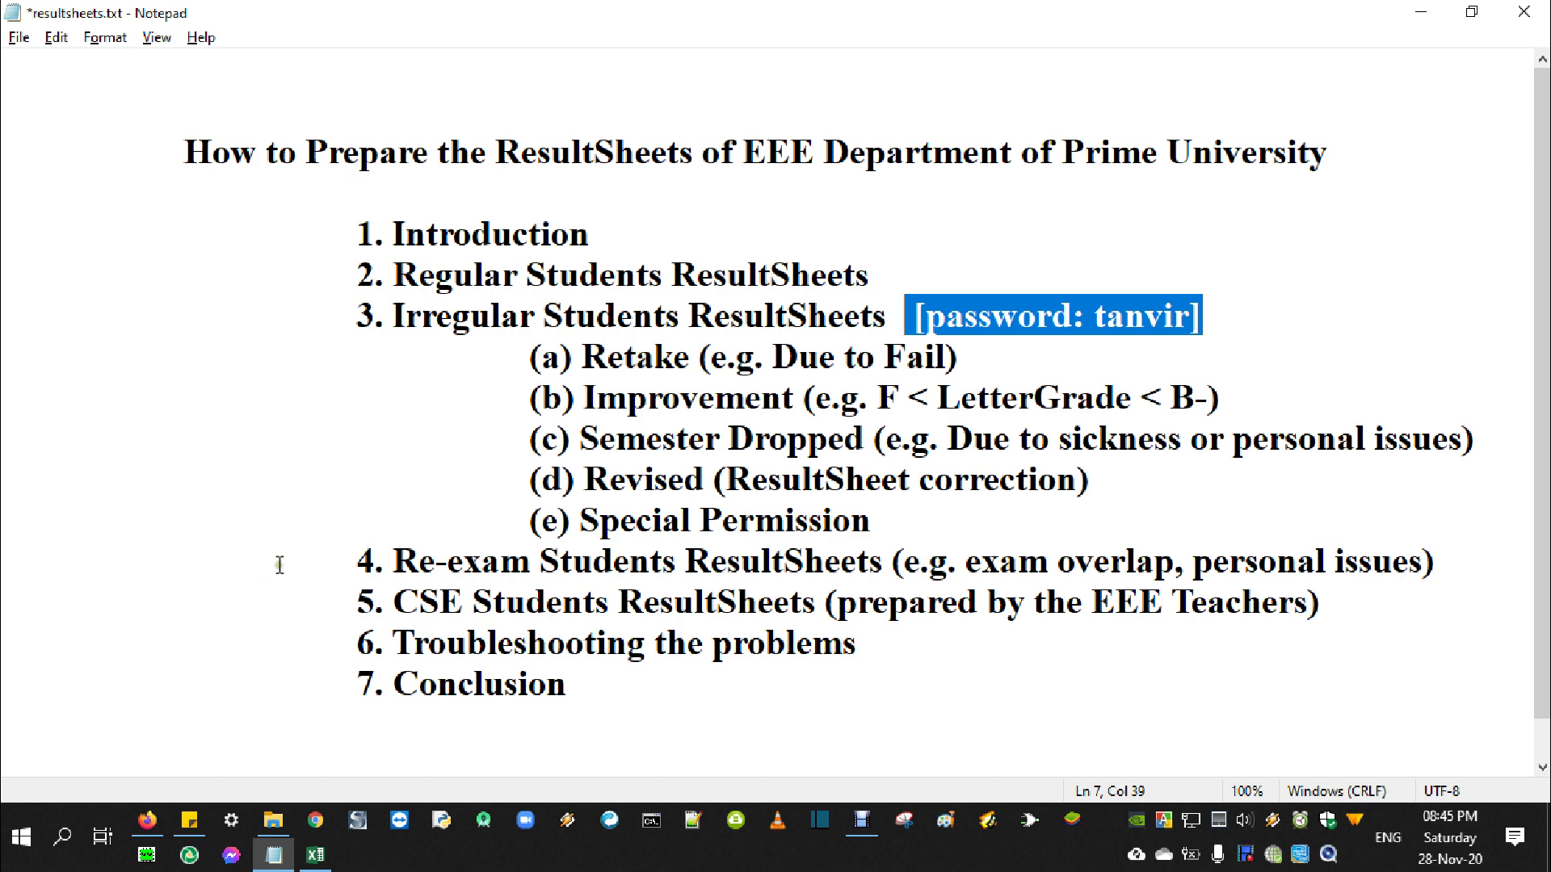
click(315, 854)
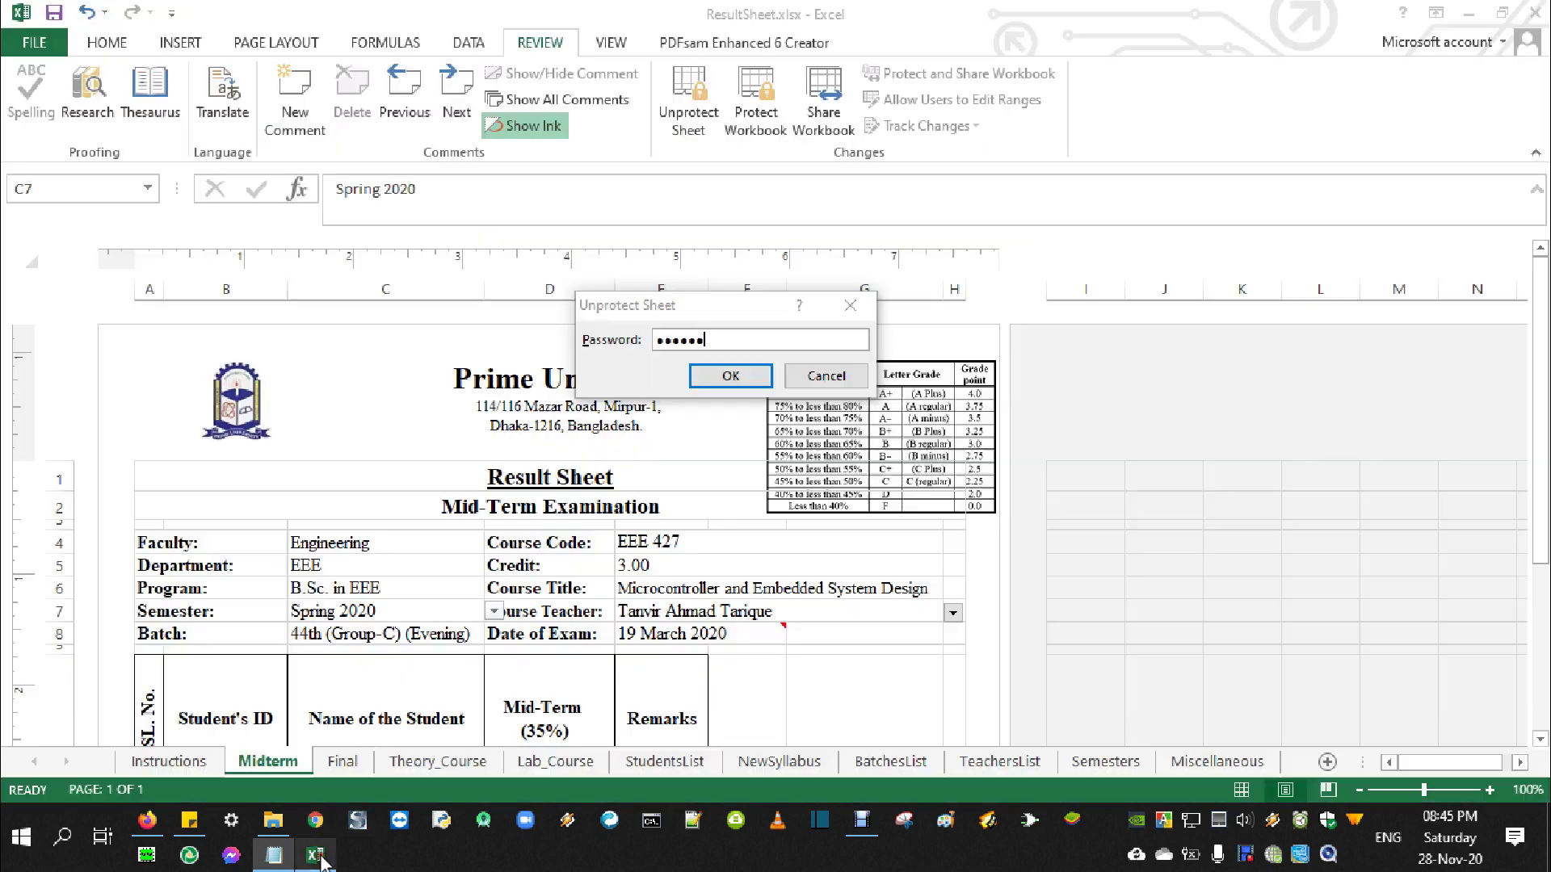
Confirm unprotecting the sheet and set the Batch cell to 53rd (Day) from its dropdown
click(707, 375)
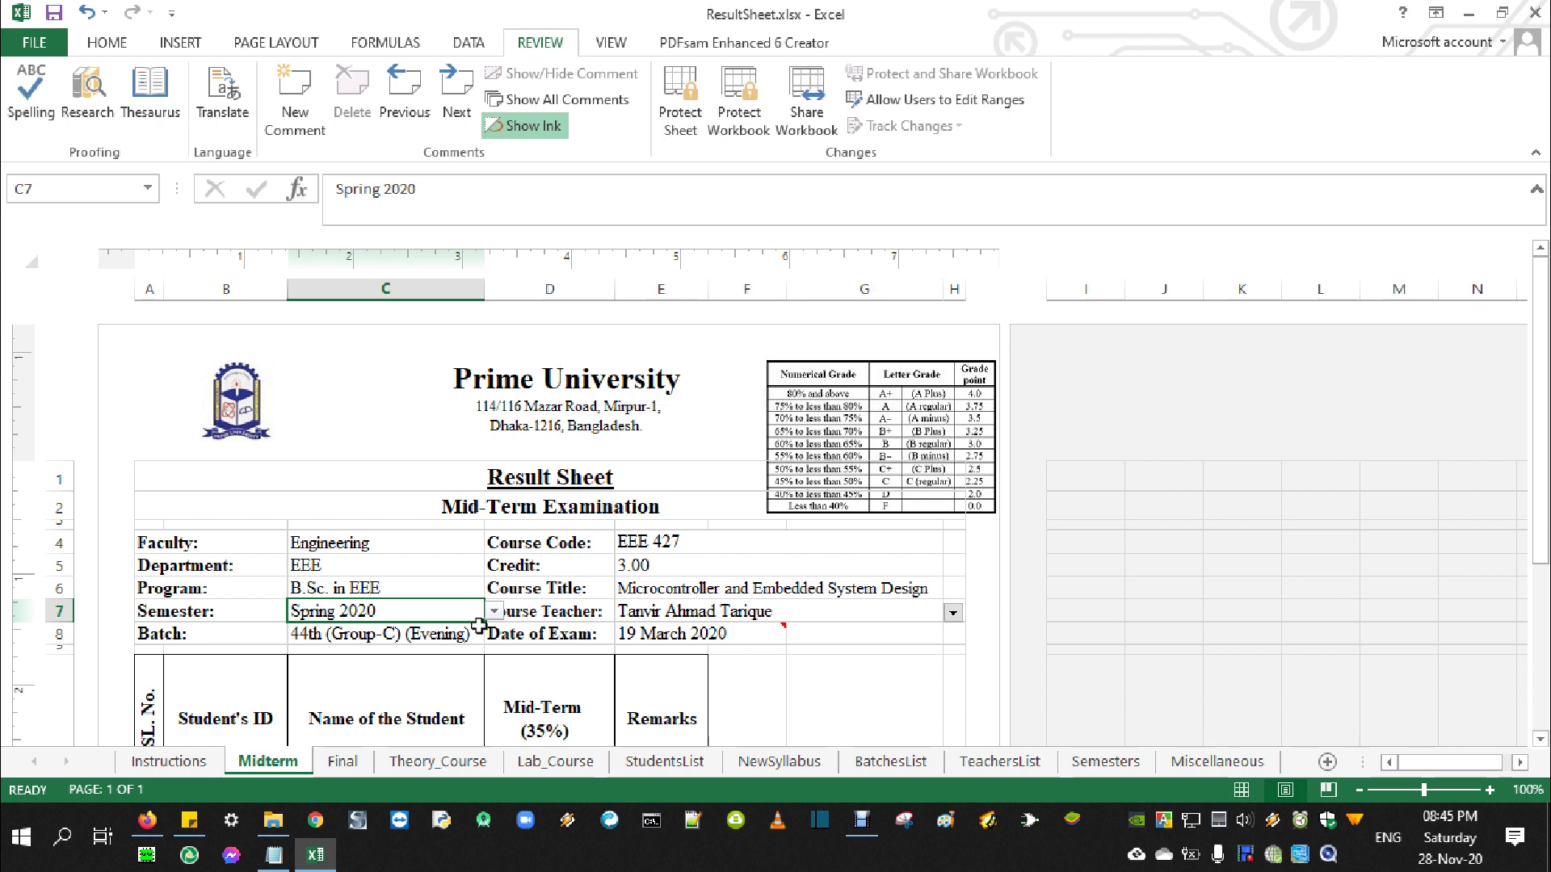
click(371, 638)
click(494, 634)
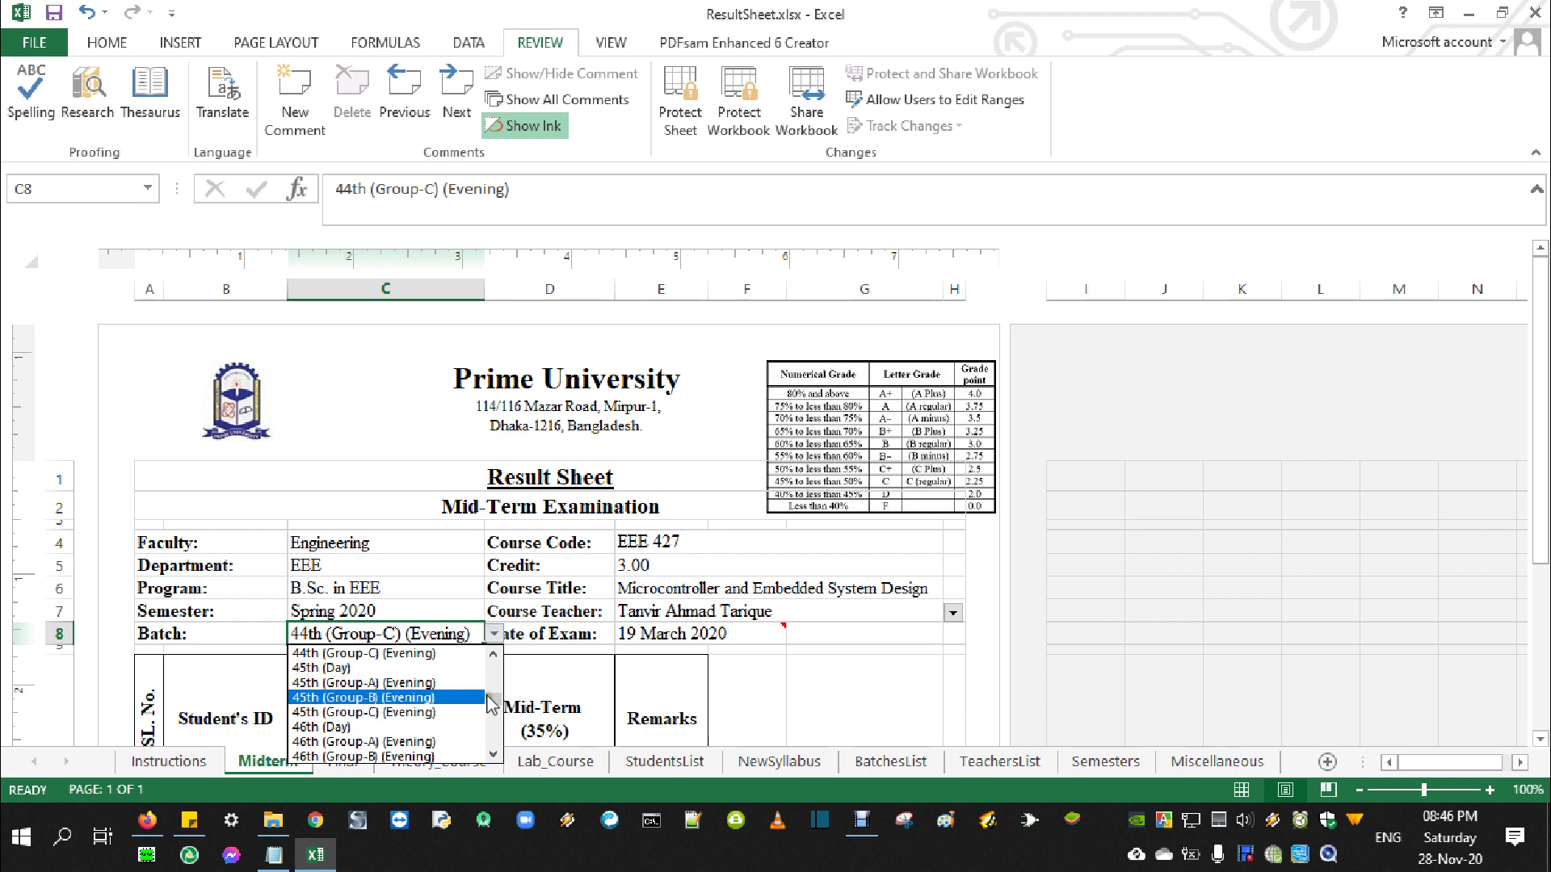
scroll(492, 705, down, 10)
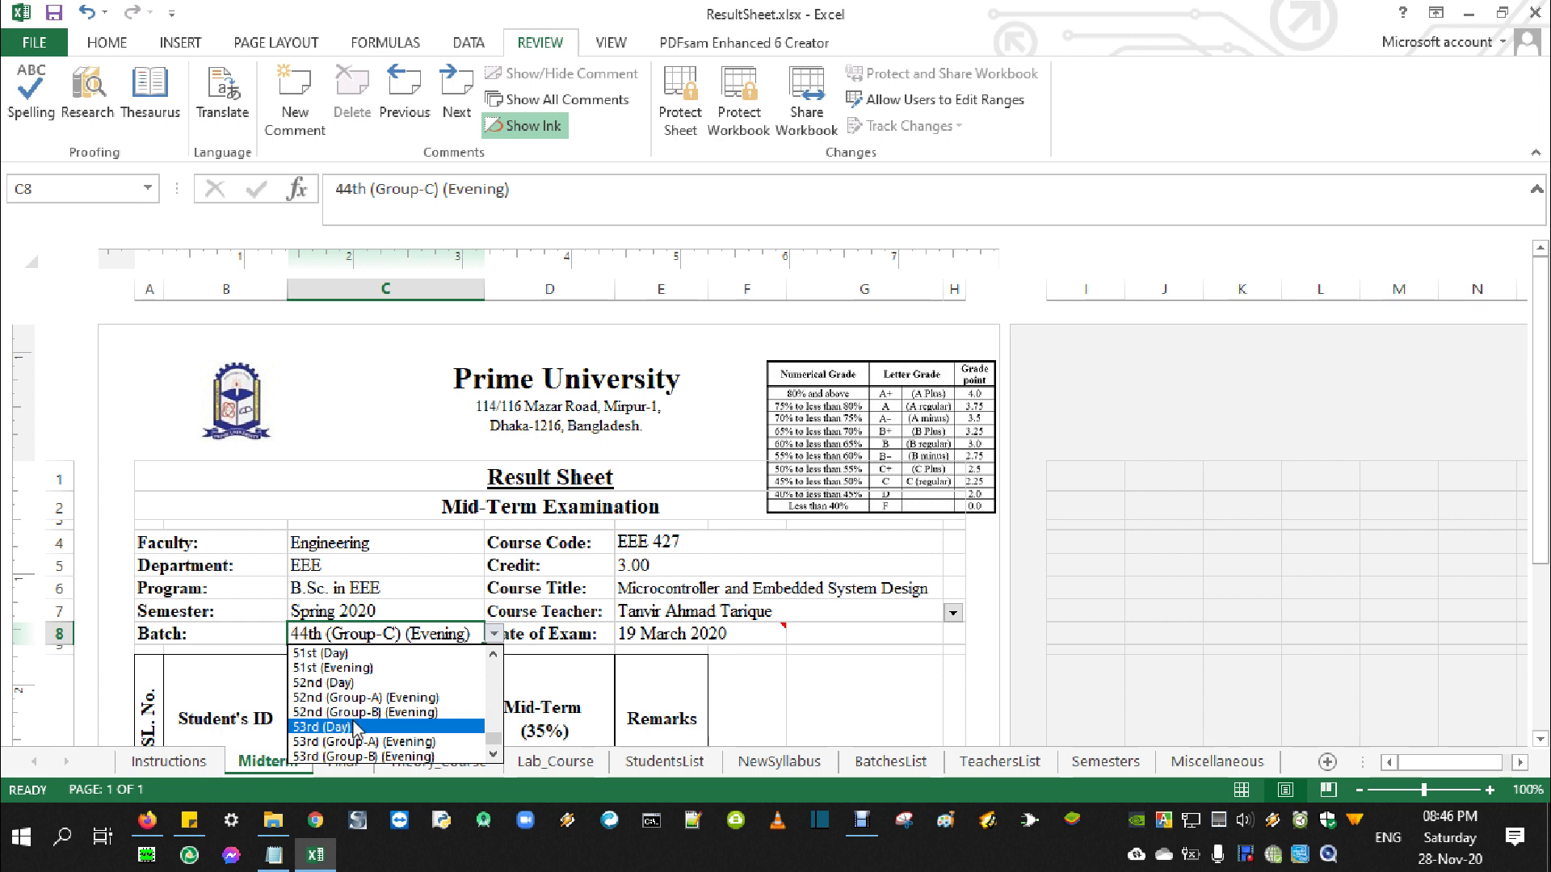
click(354, 728)
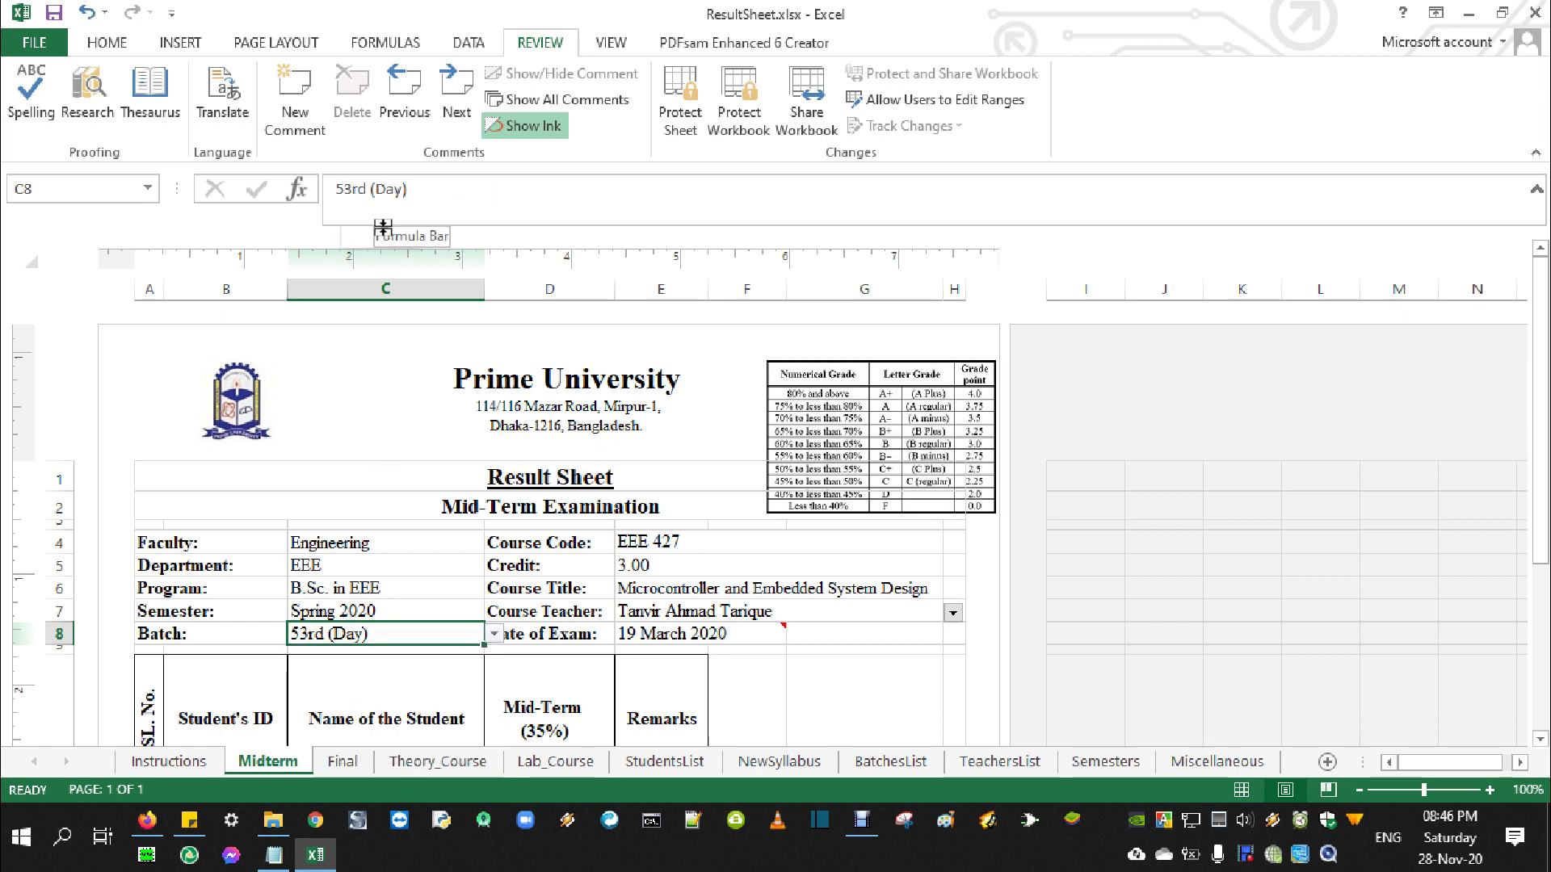
click(493, 634)
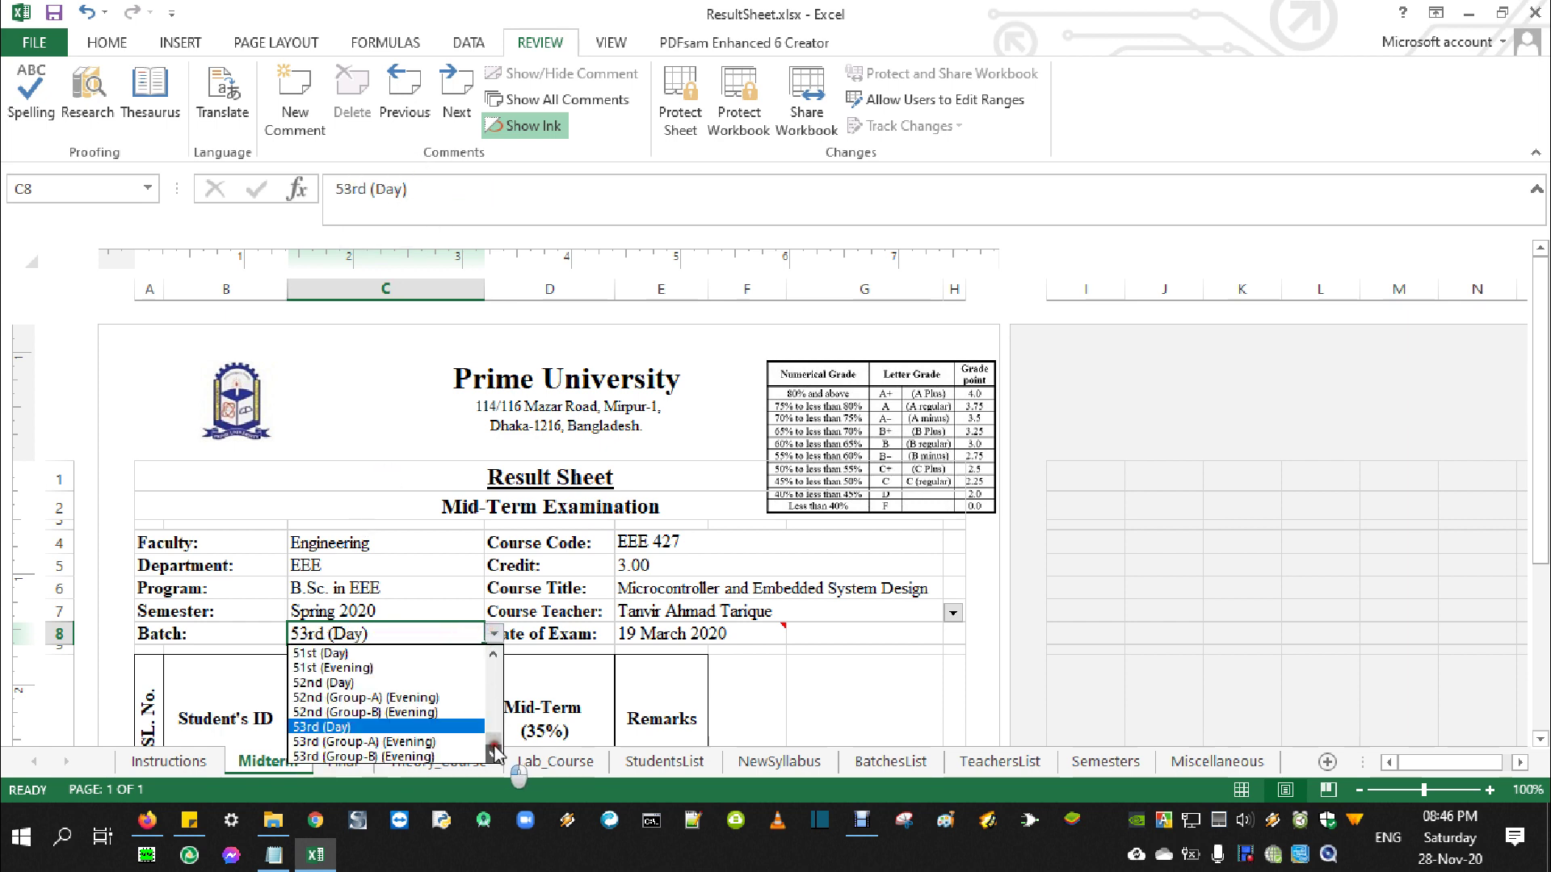
click(382, 196)
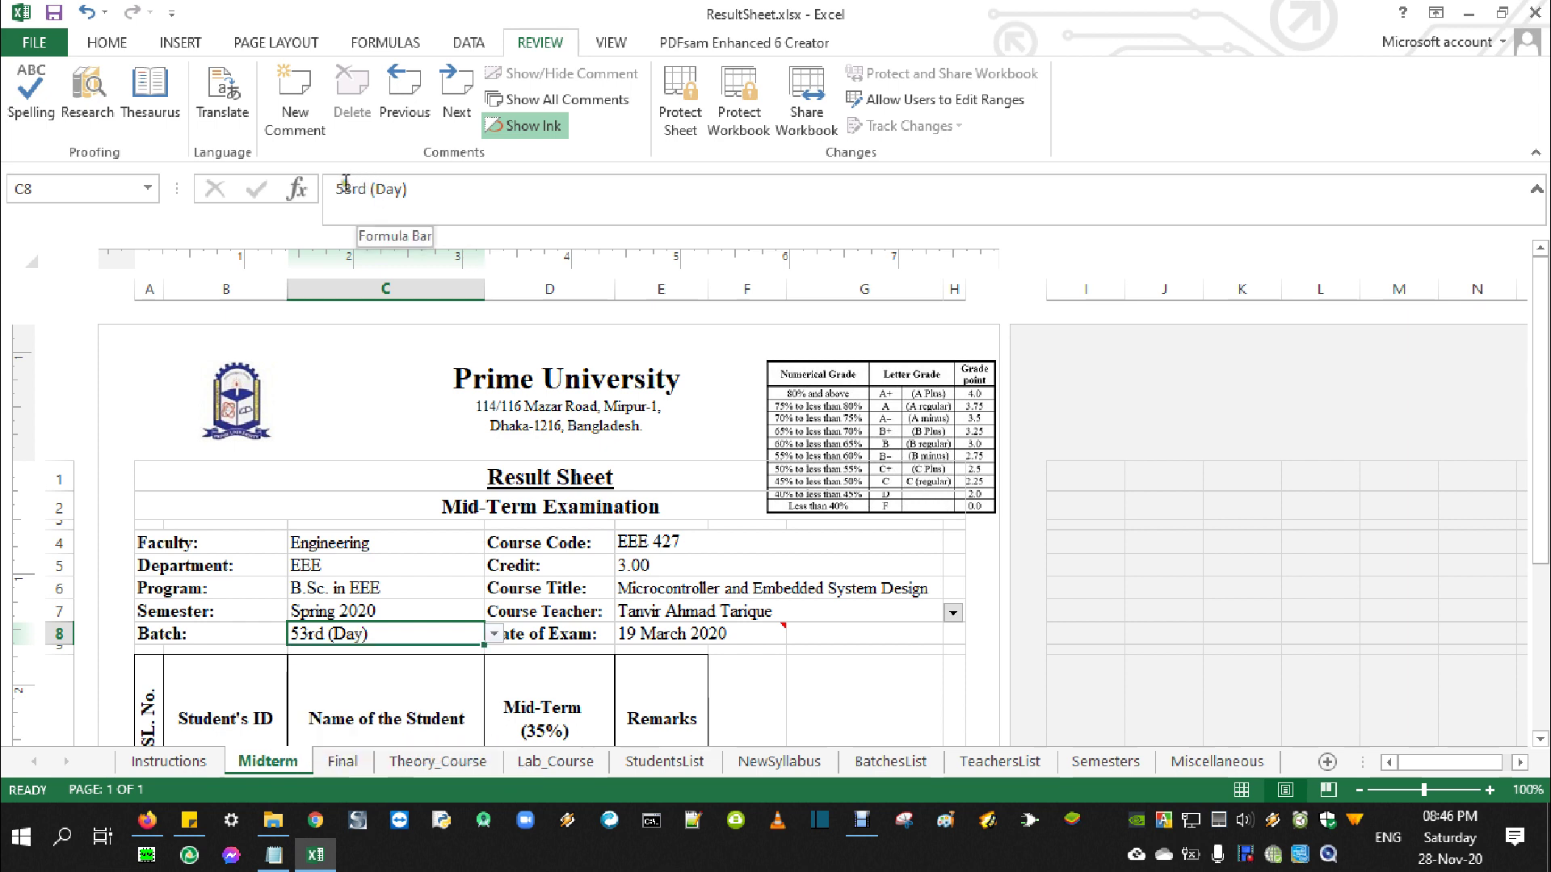
Edit the batch value to 55th (Day) in the formula bar
drag(345, 189, 366, 189)
text(5th)
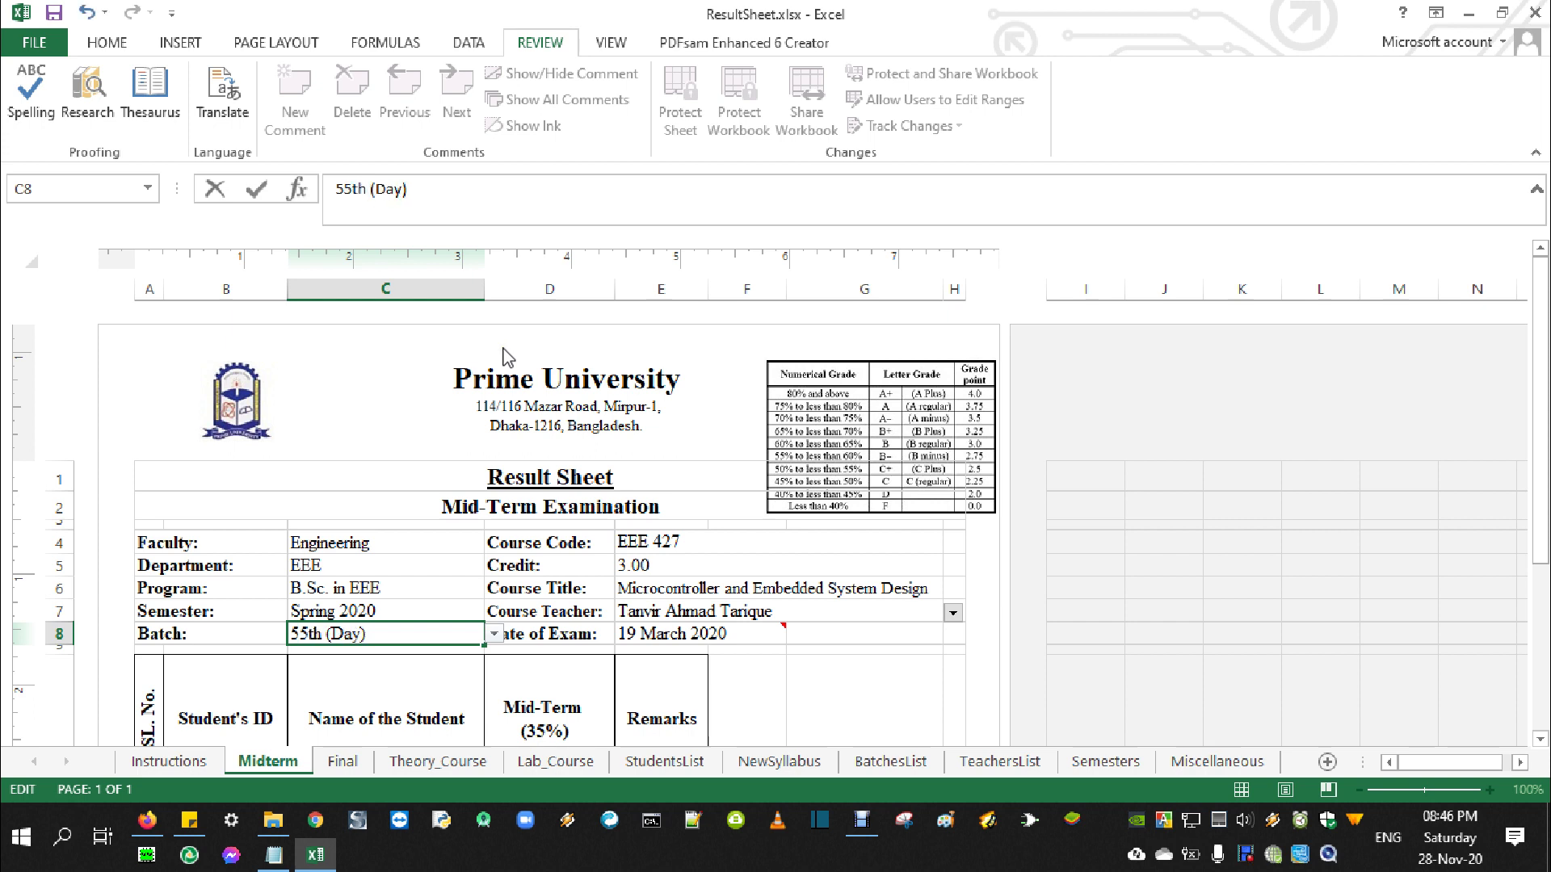
click(443, 610)
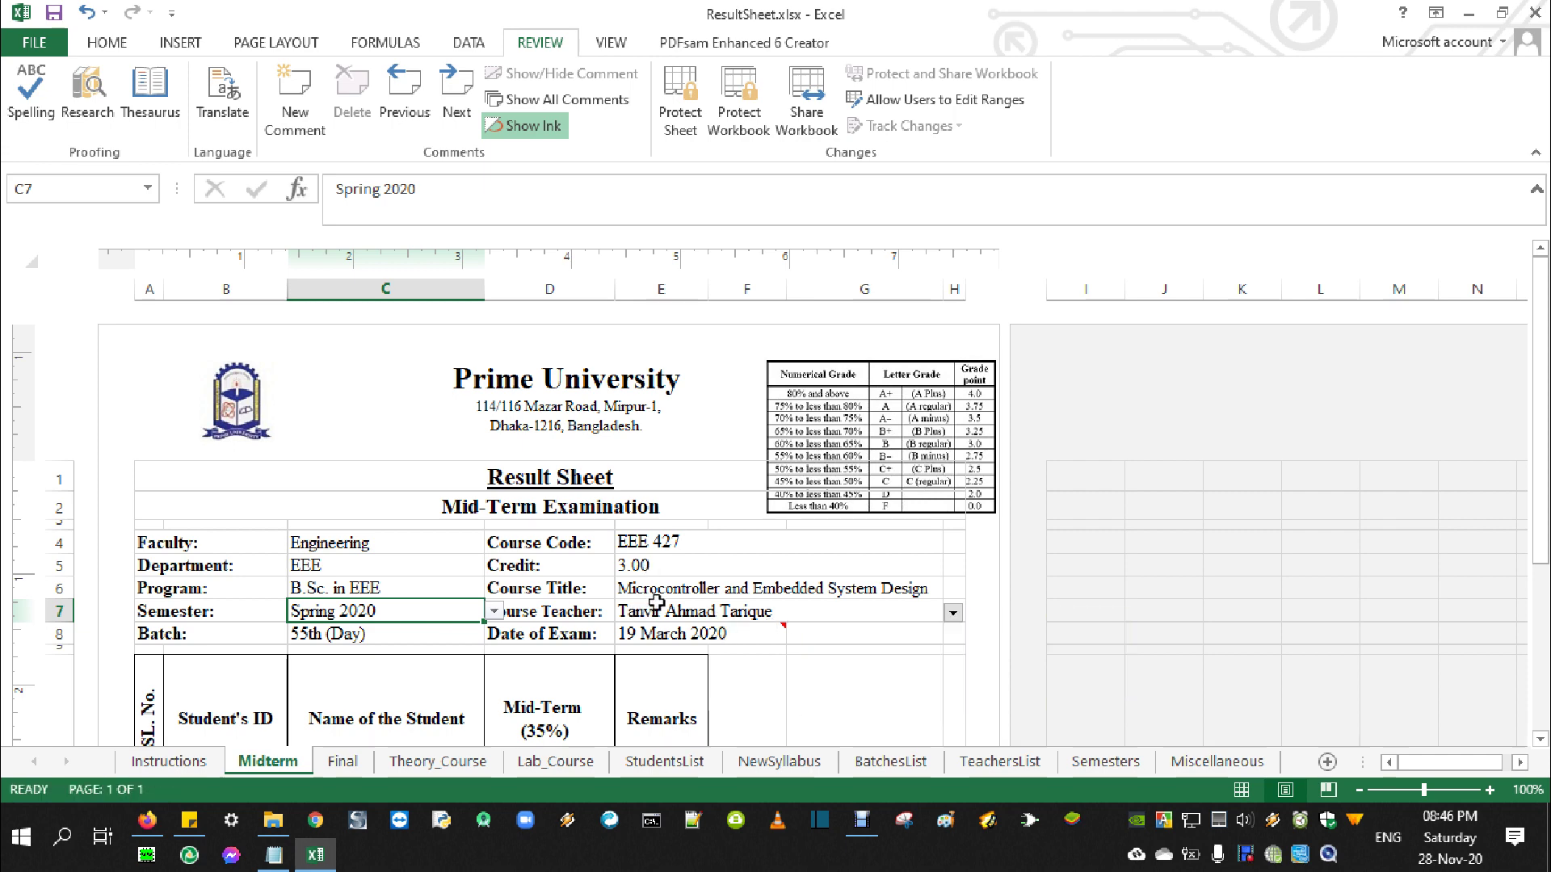
scroll(655, 603, down, 3)
drag(561, 581, 560, 676)
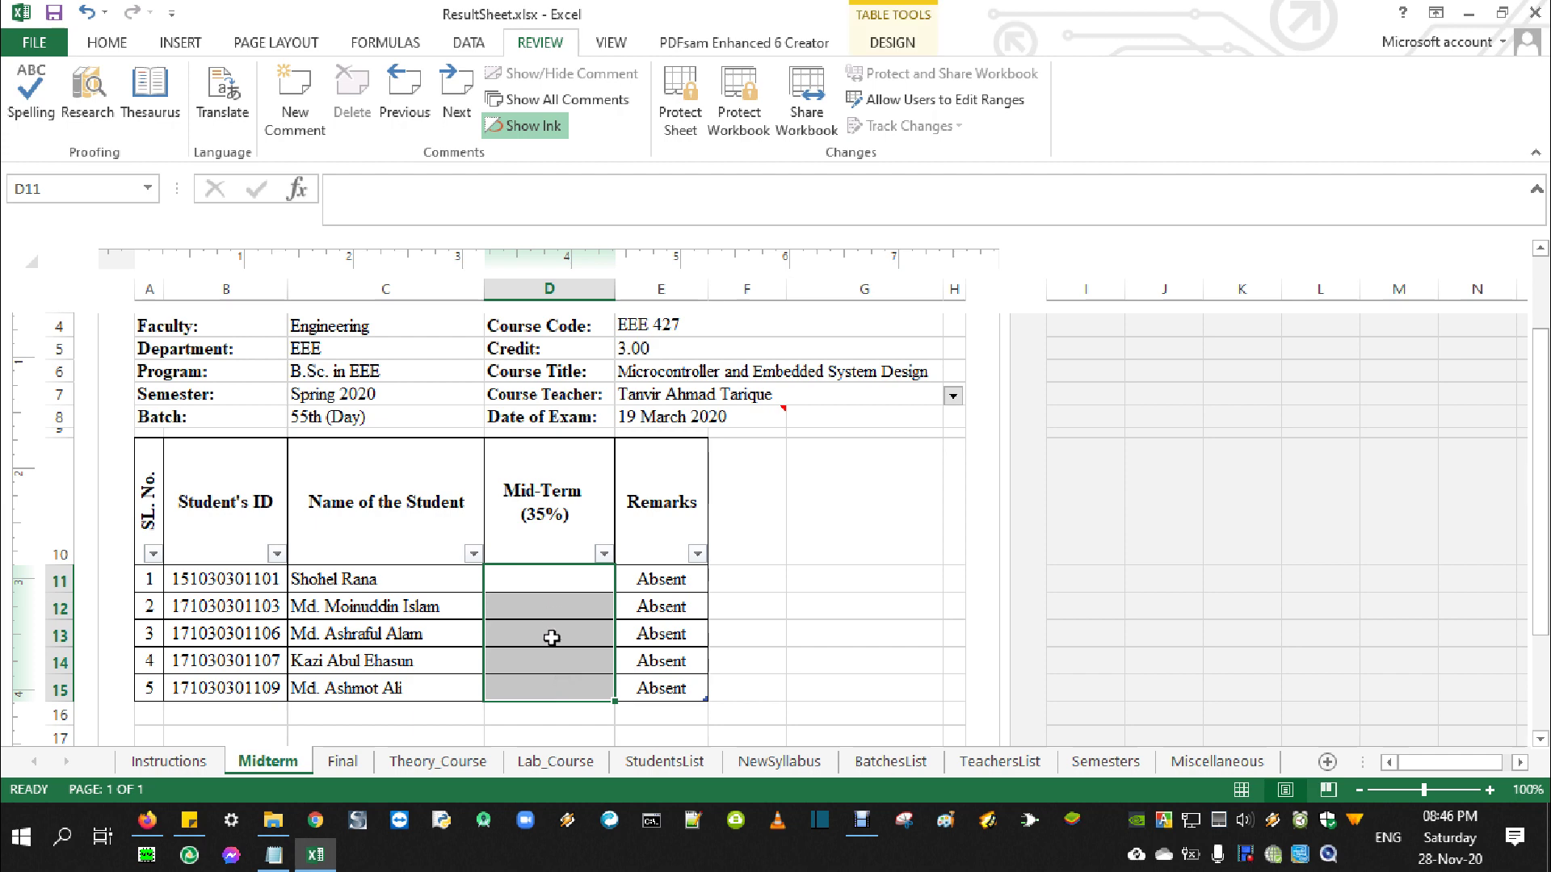
scroll(555, 588, up, 3)
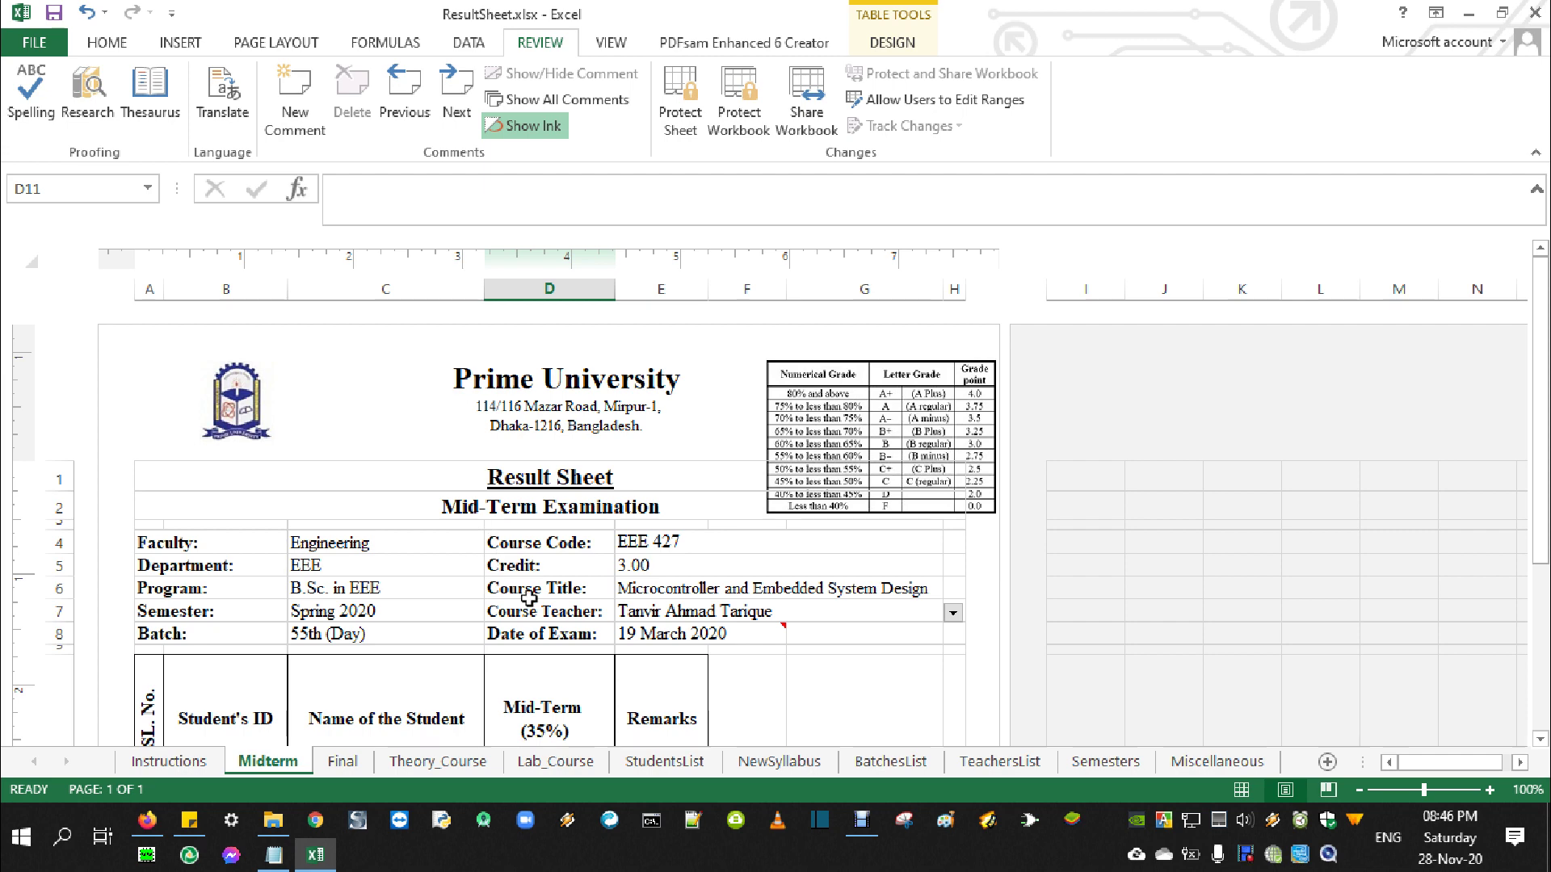
click(269, 856)
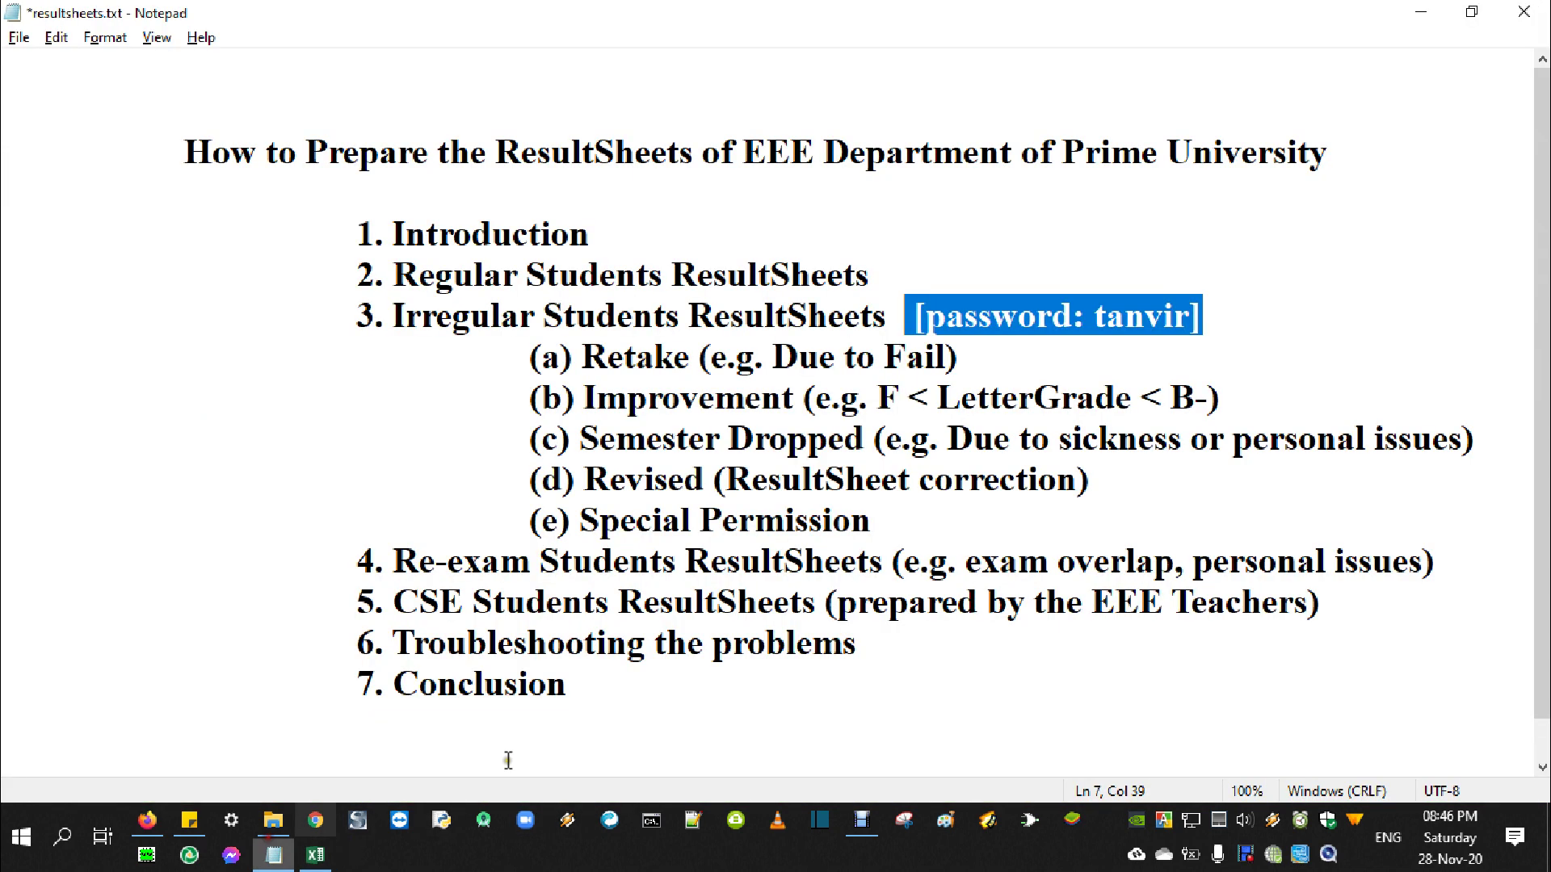
drag(583, 356, 681, 358)
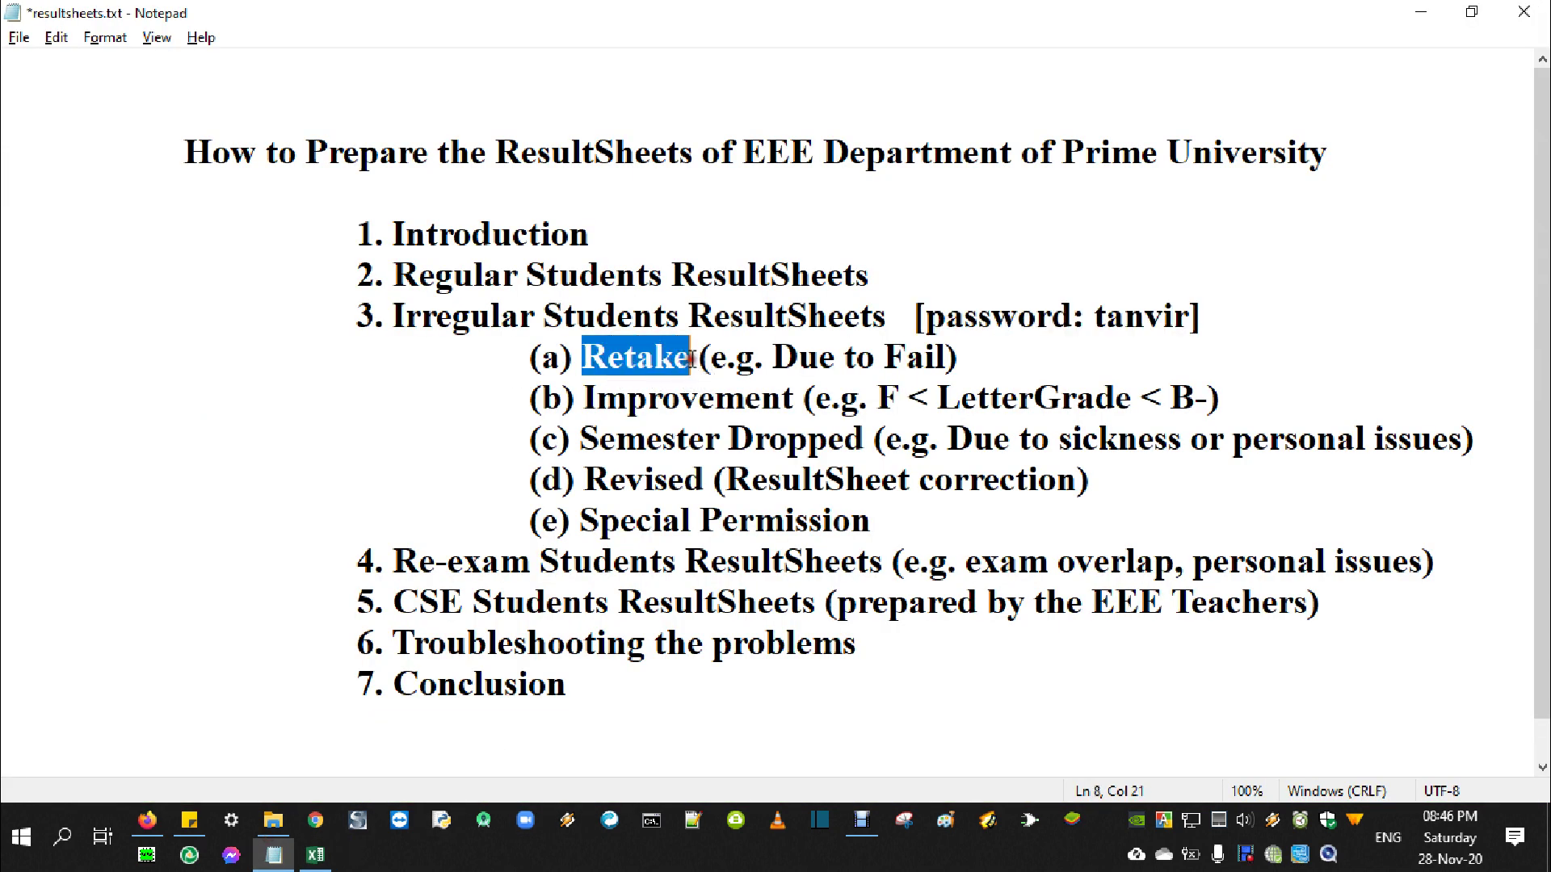
drag(583, 397, 792, 395)
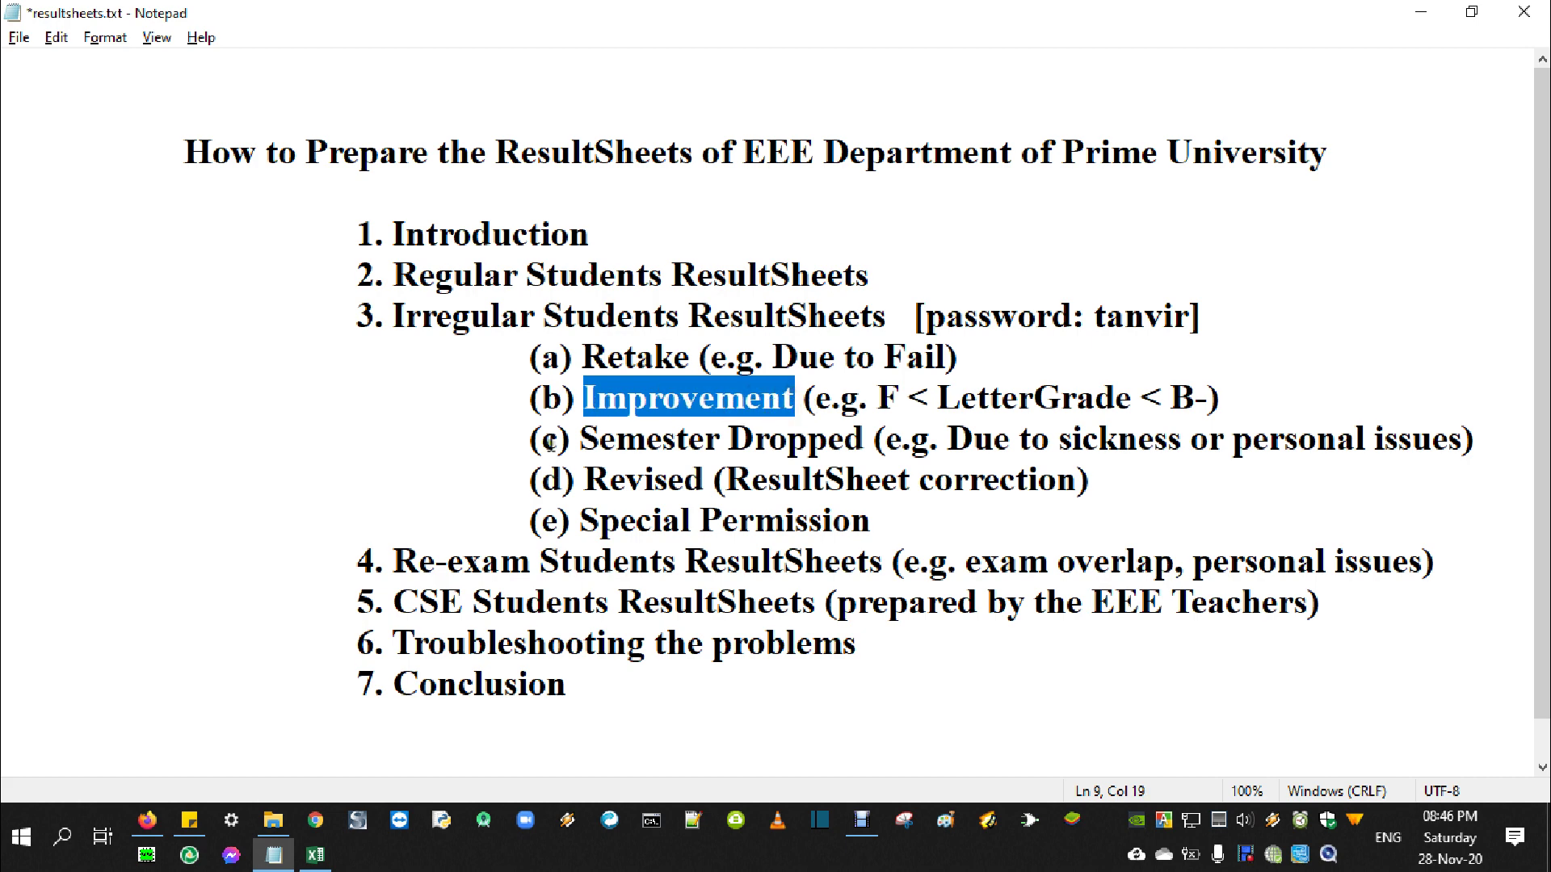
drag(581, 441, 880, 440)
key(alt+Tab)
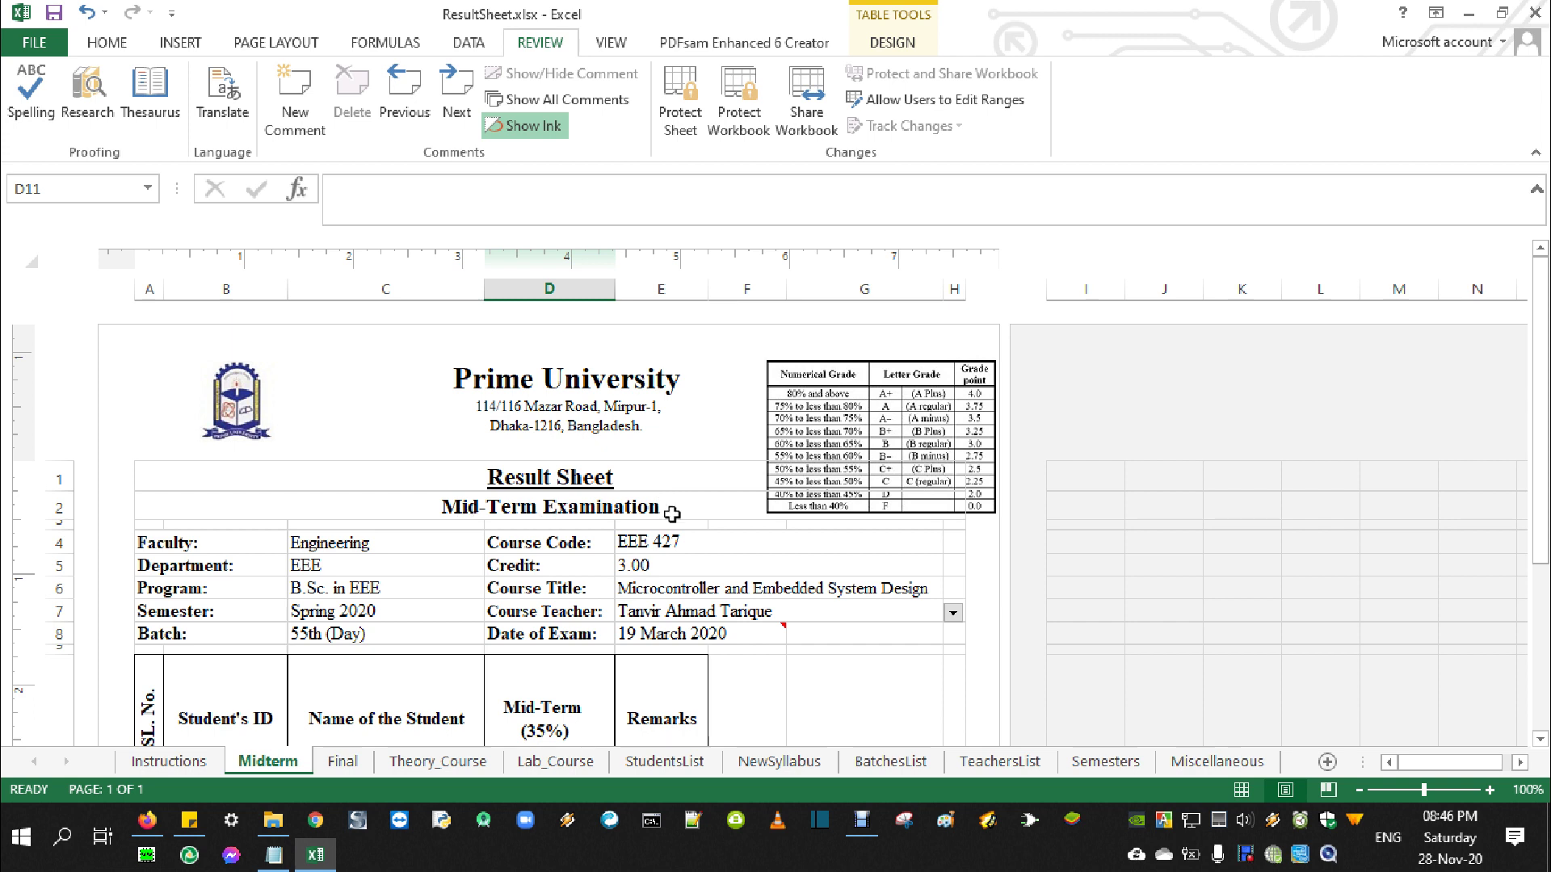
Check A2's exam-title options without changing them, then close Excel without saving
click(699, 511)
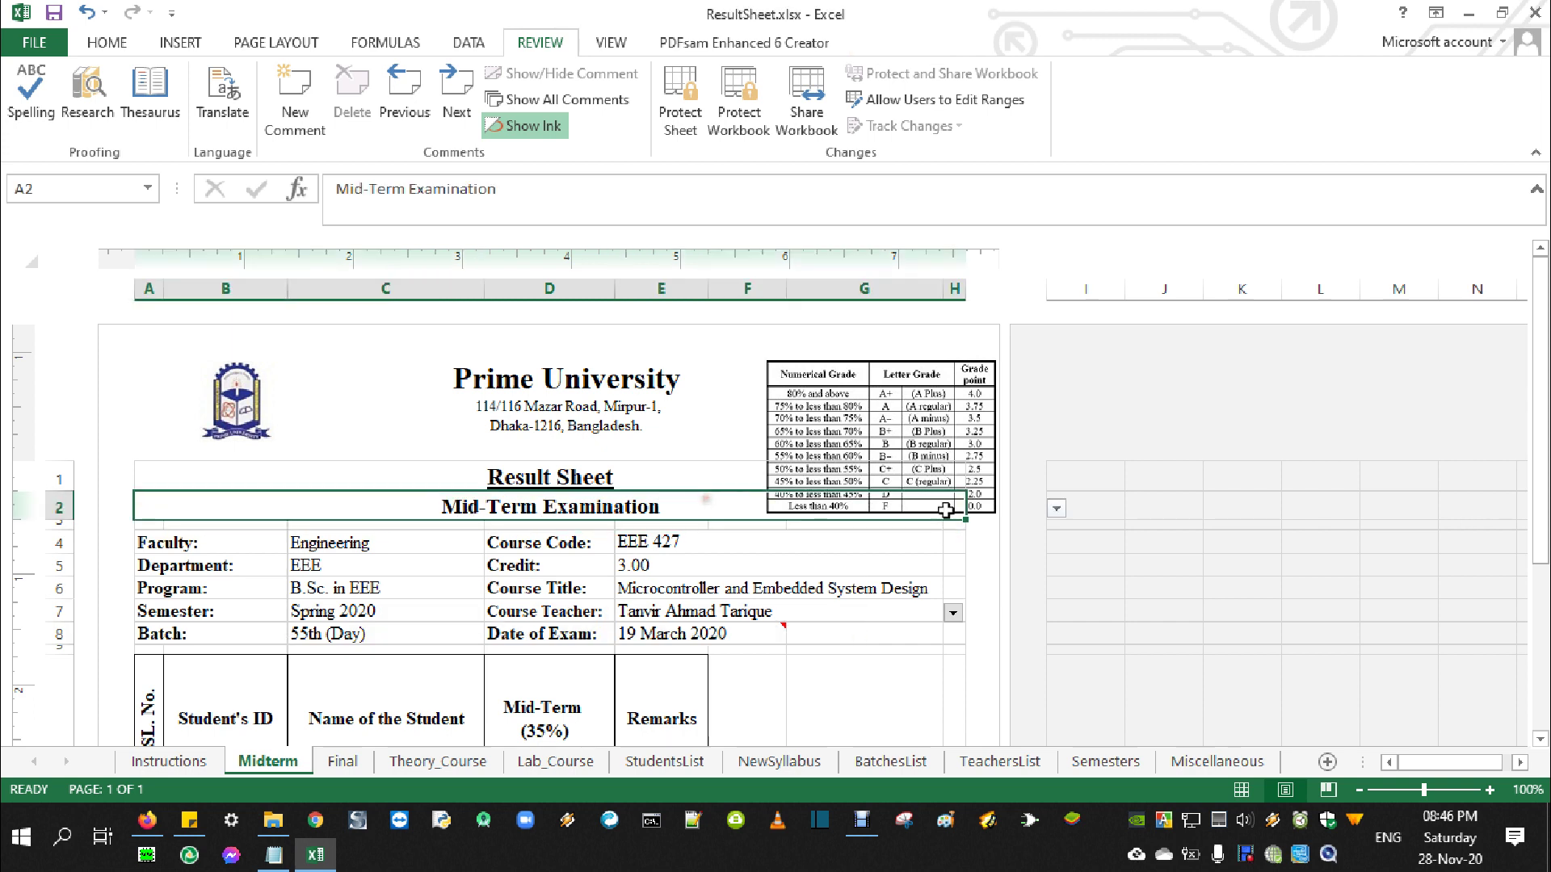
click(1057, 508)
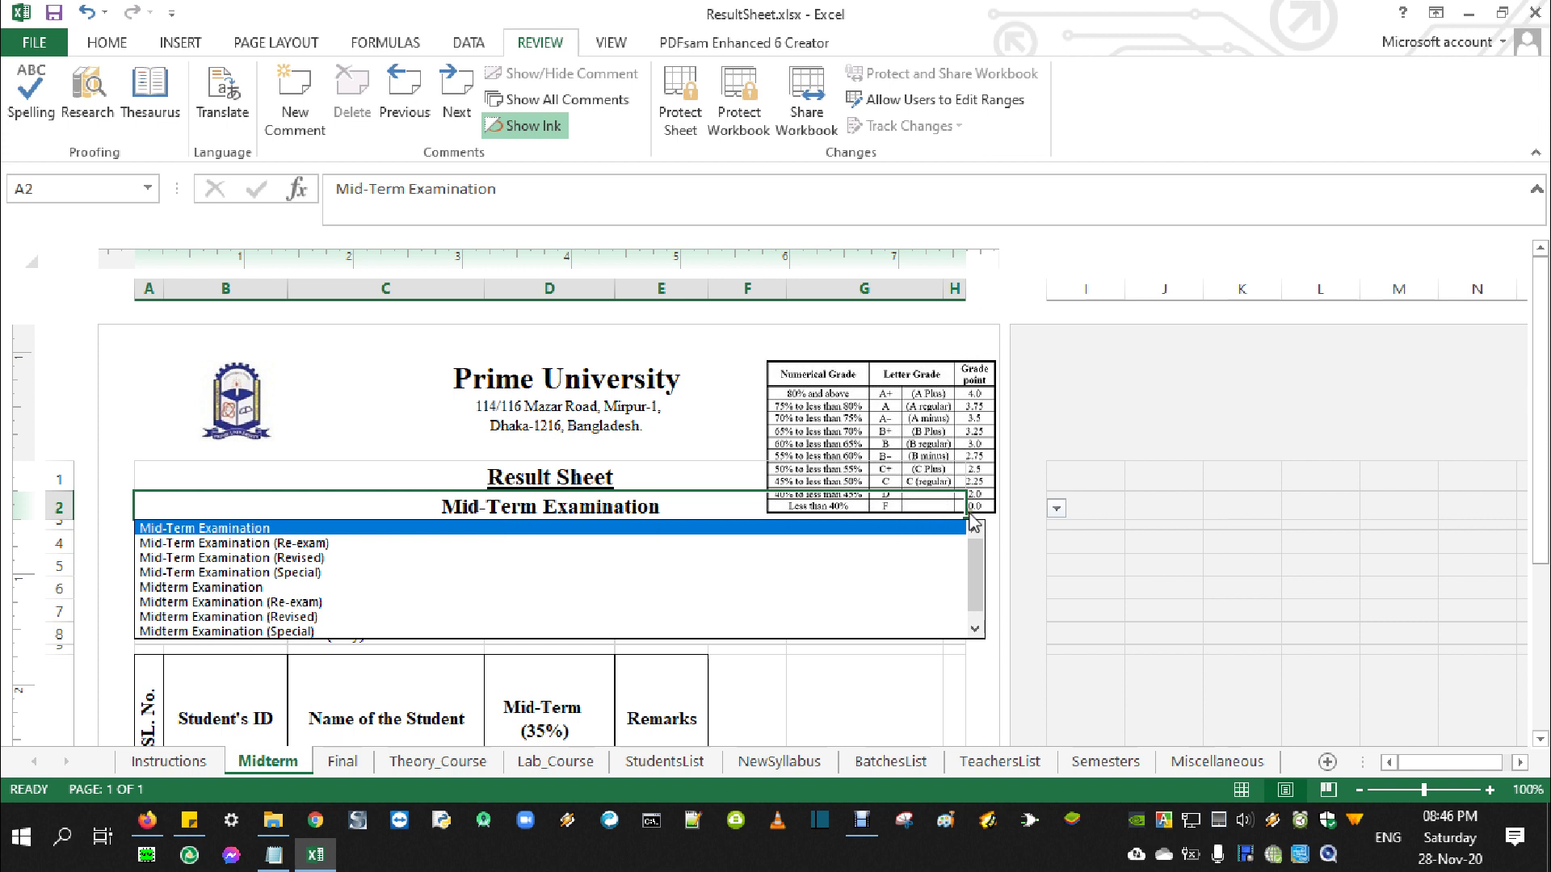
click(413, 529)
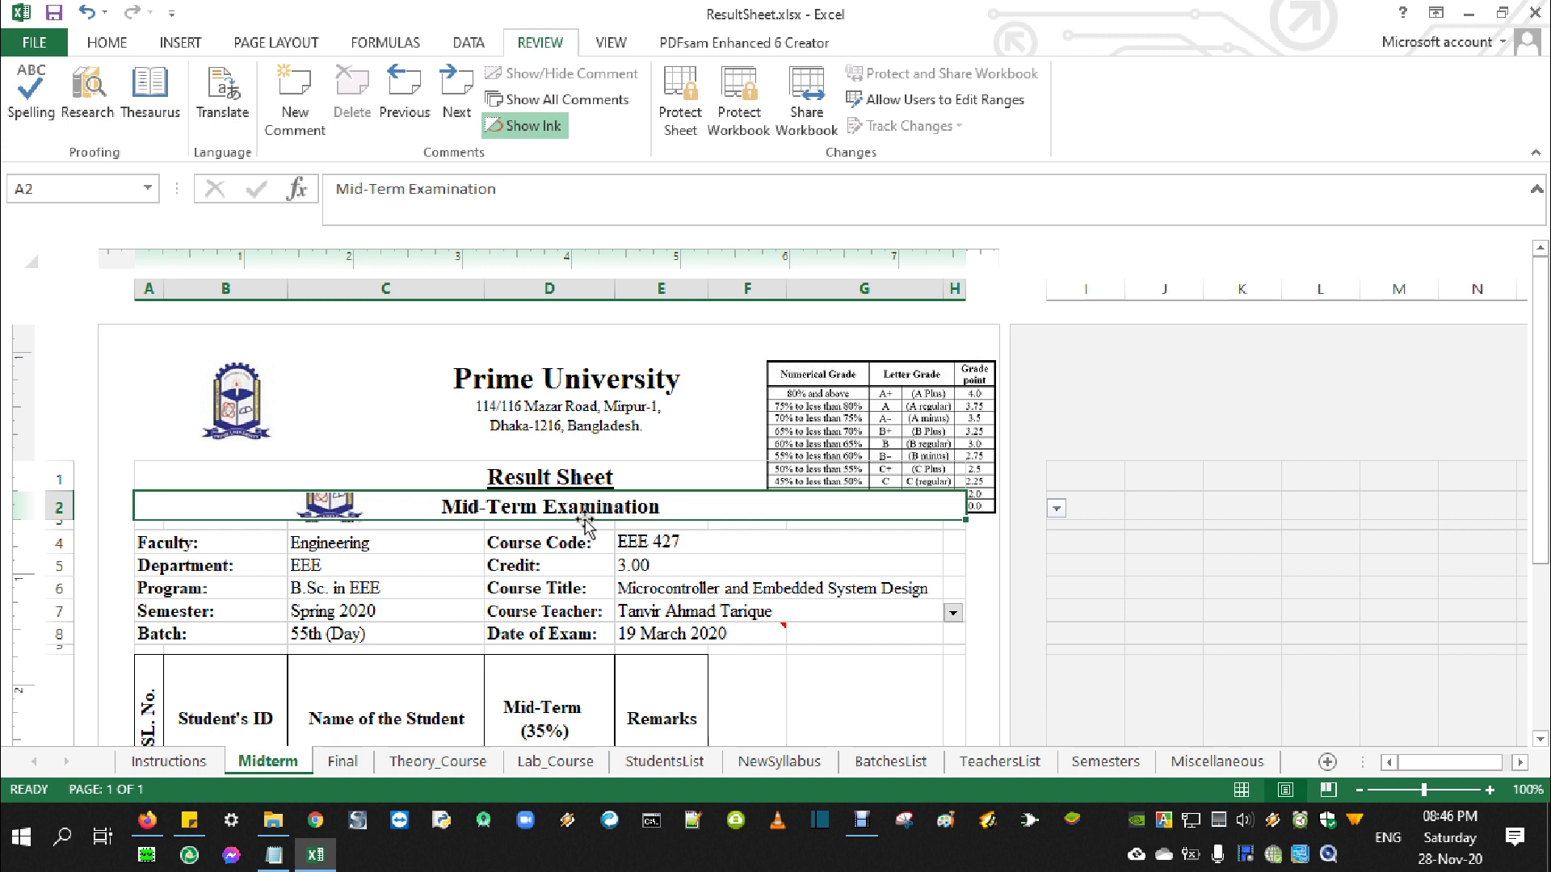
click(1535, 12)
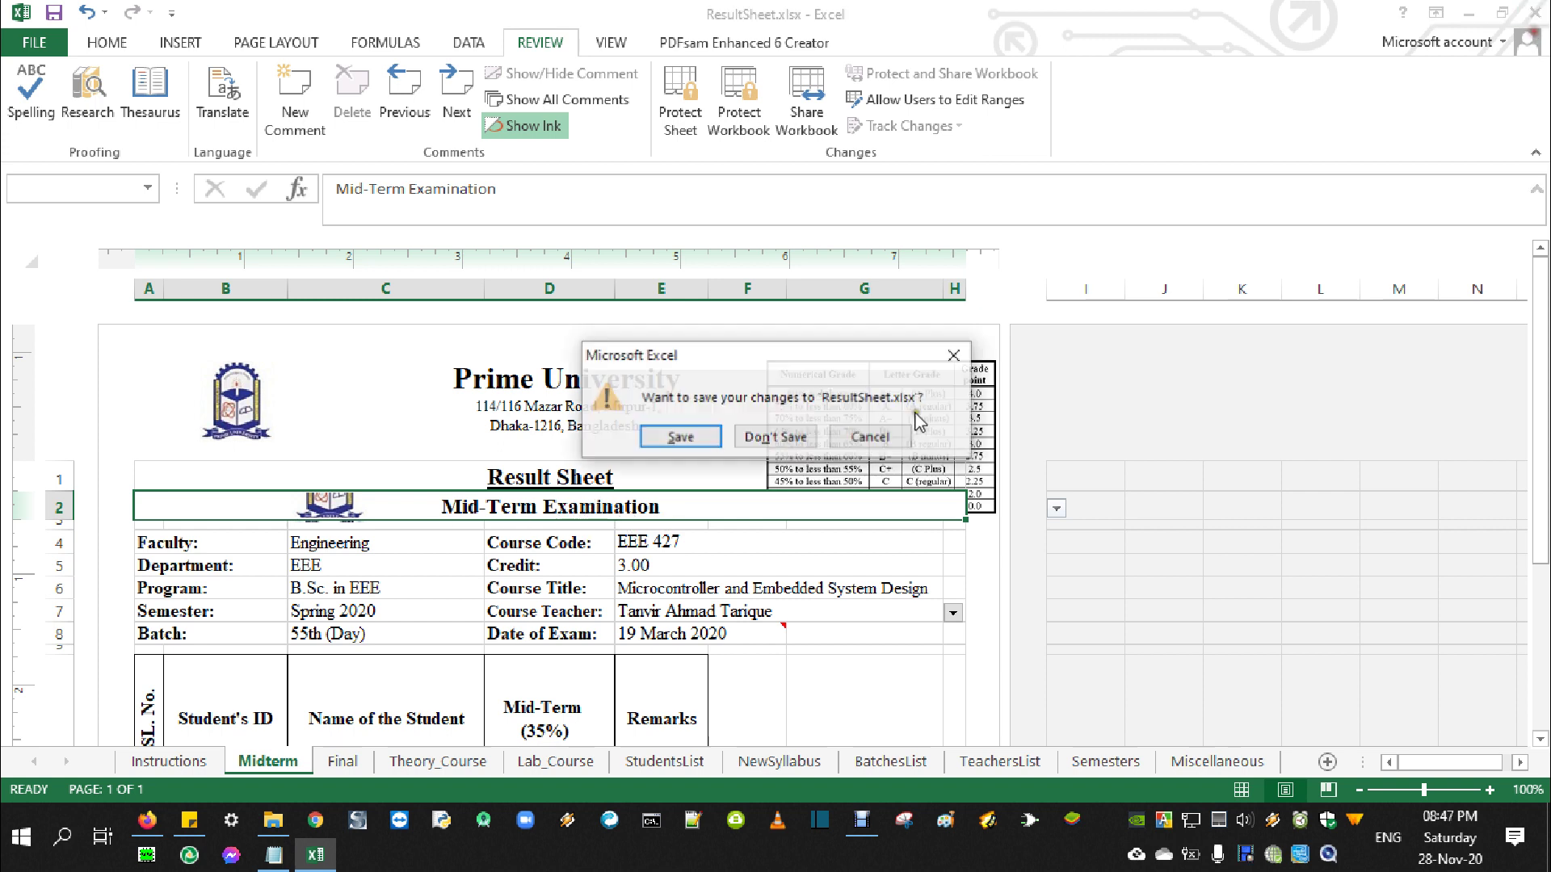
click(766, 437)
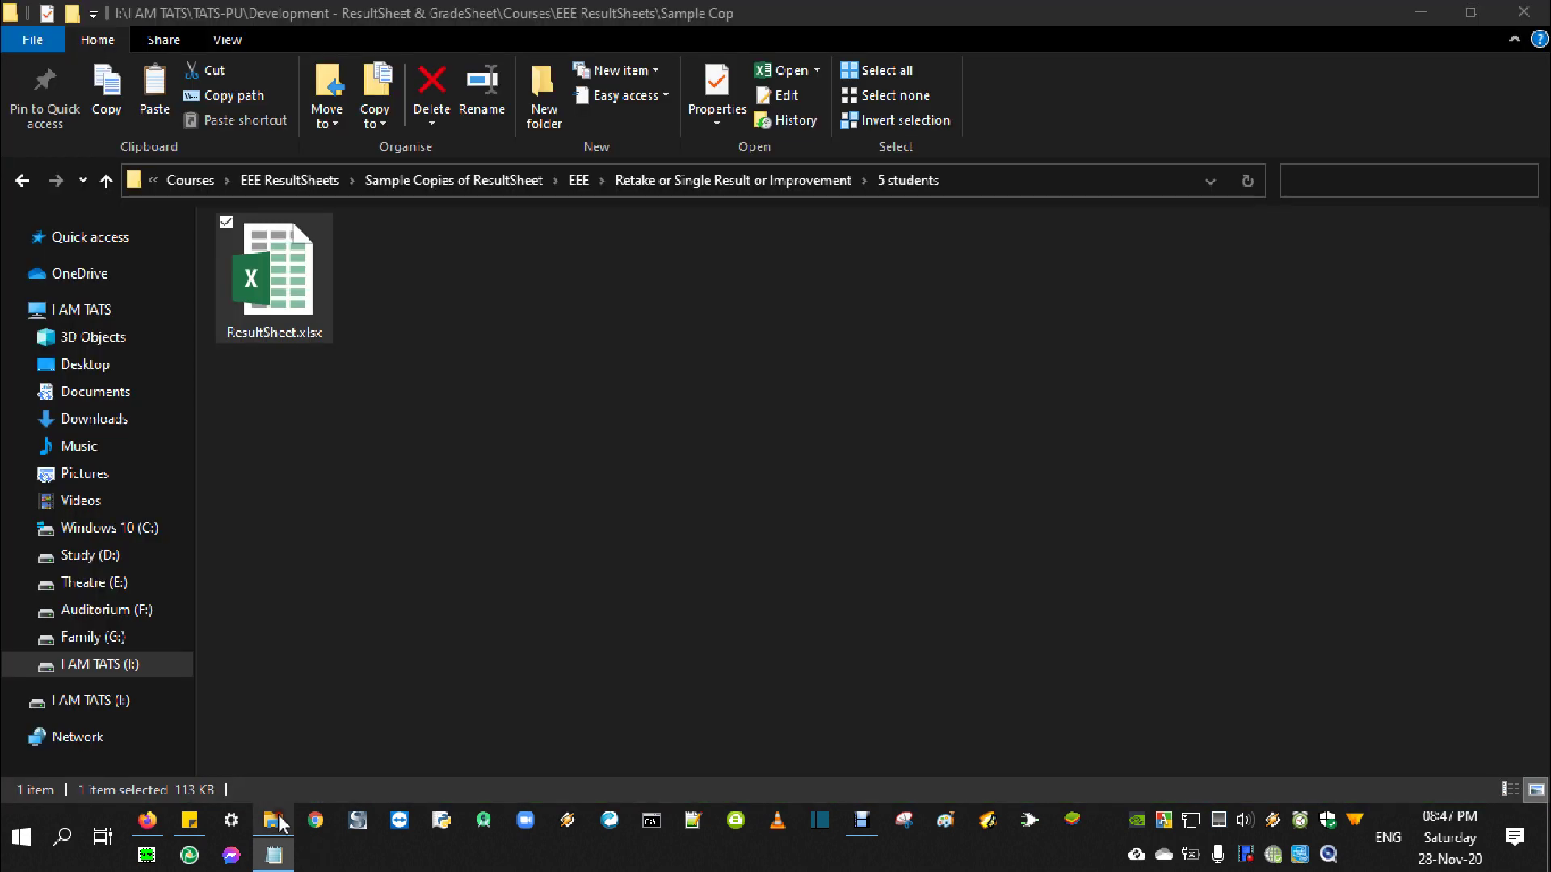
Go up toward EEE and mark the Revised and Special Permission items in the notes outline
click(274, 820)
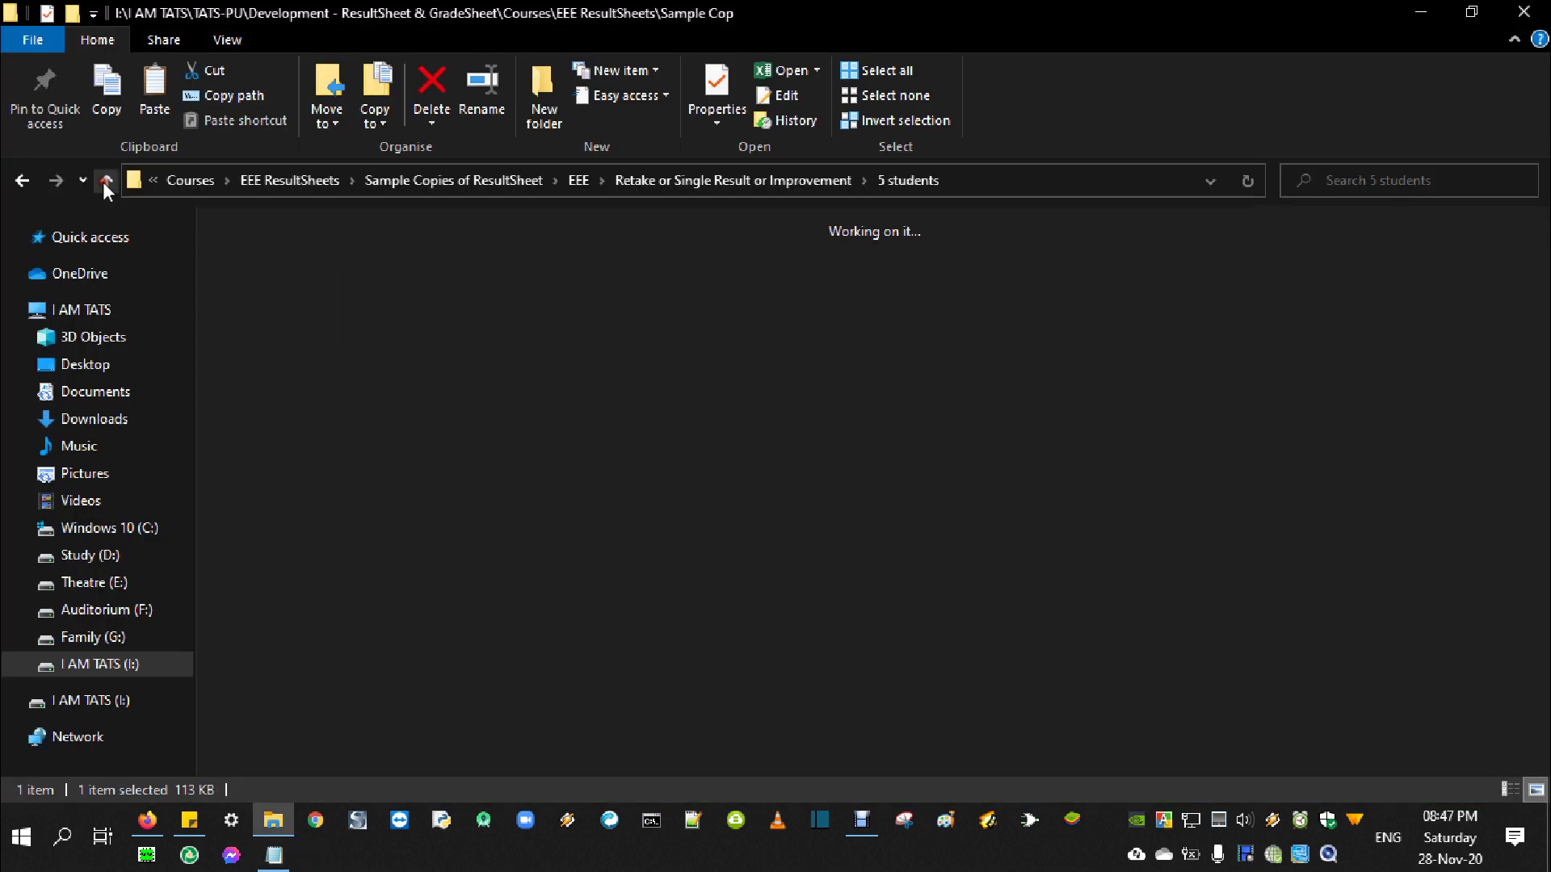
key(alt+Tab)
drag(585, 479, 696, 478)
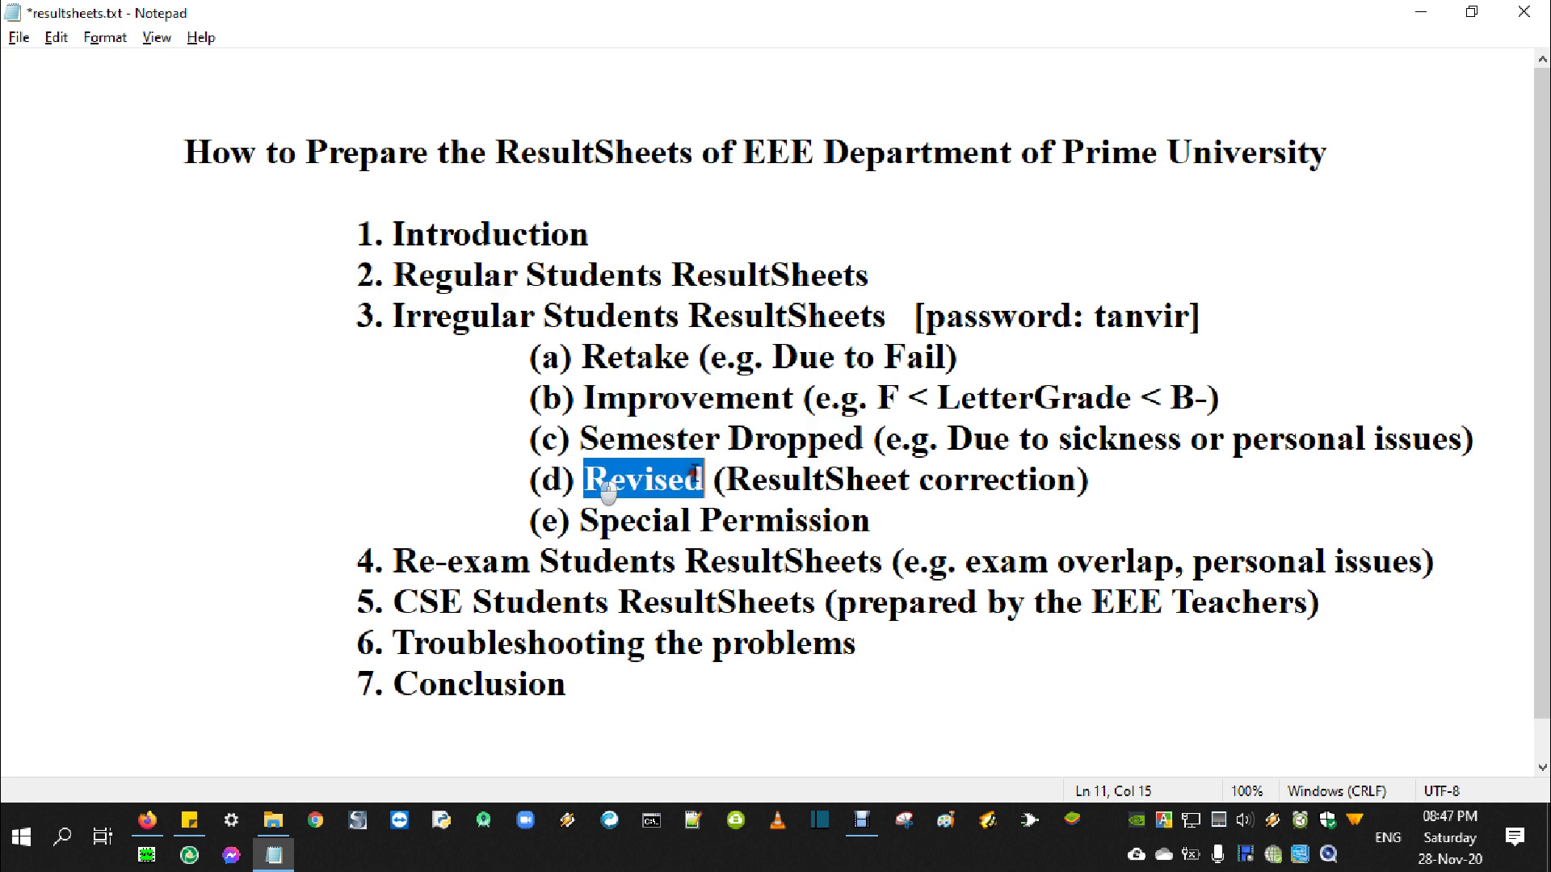
drag(582, 521, 691, 521)
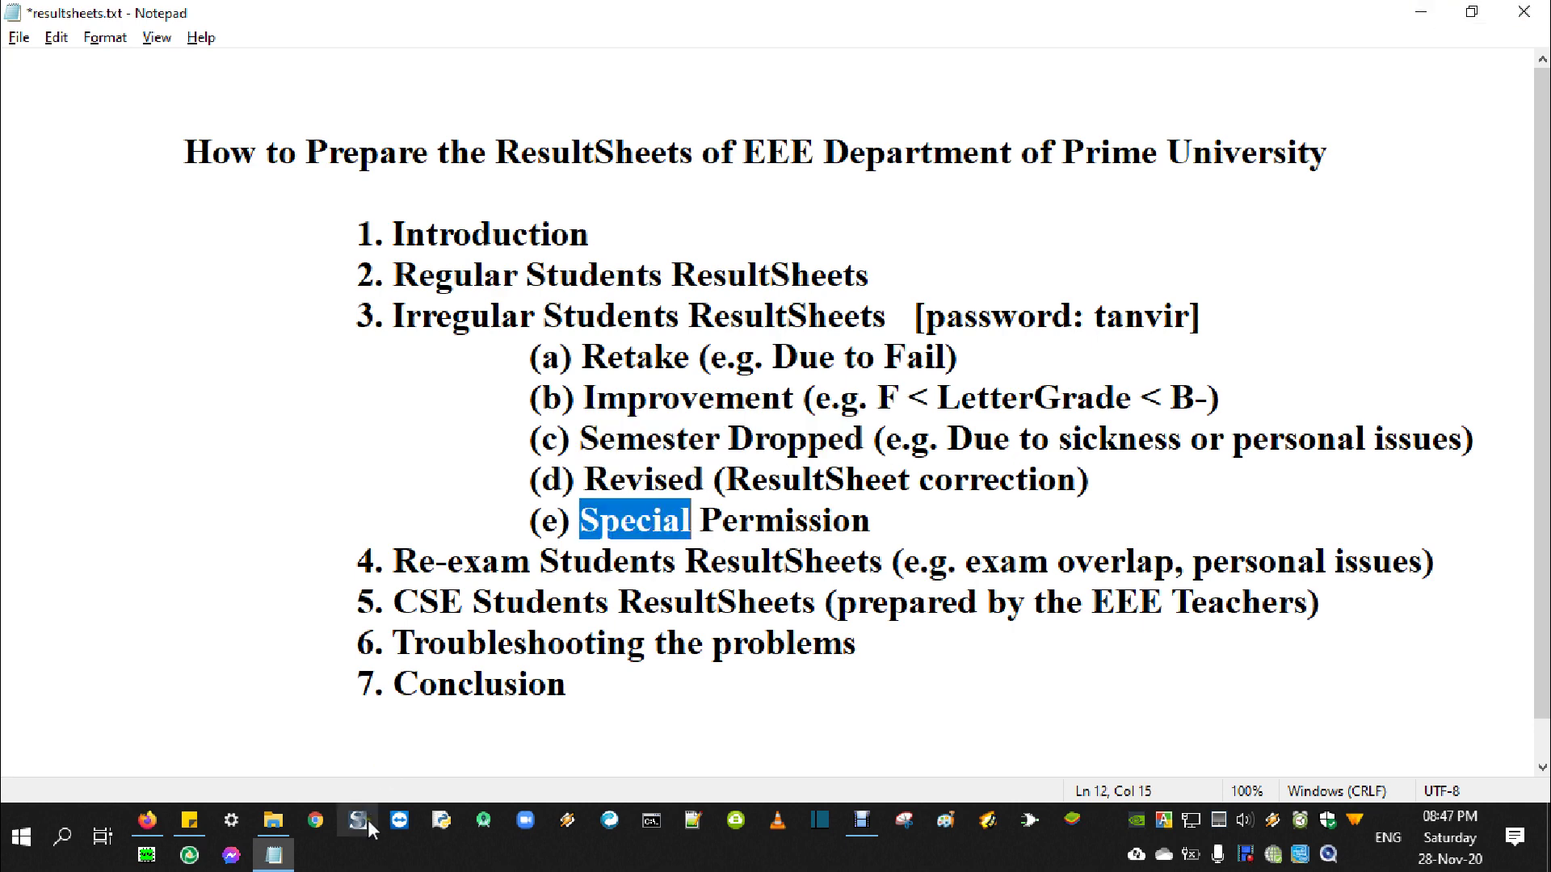
Open ResultSheet.xlsx from EEE > Revised > 2 students
click(256, 833)
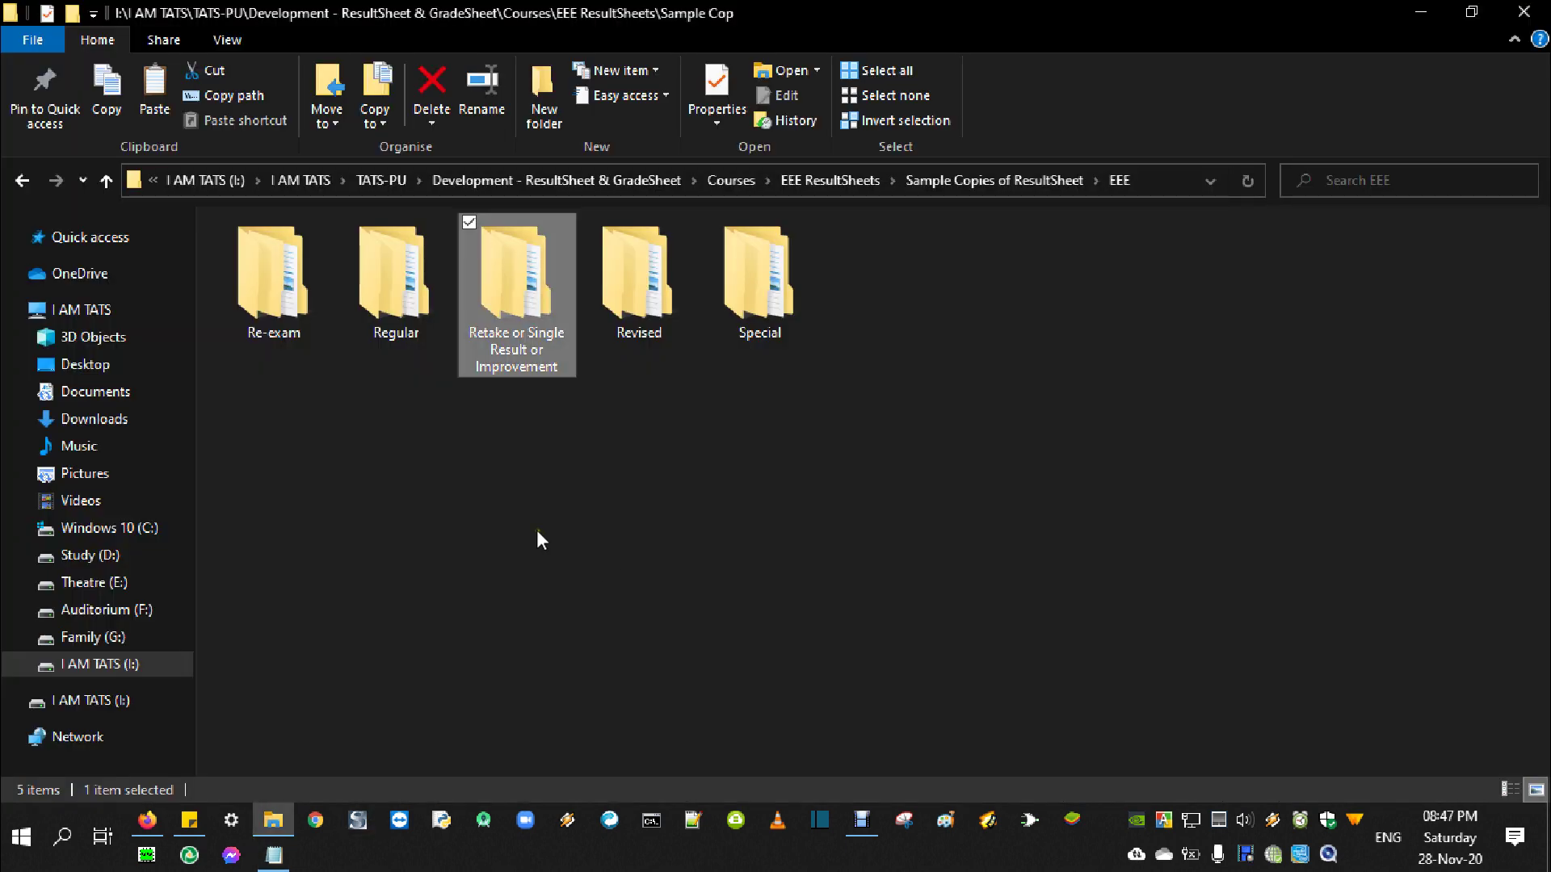
click(656, 331)
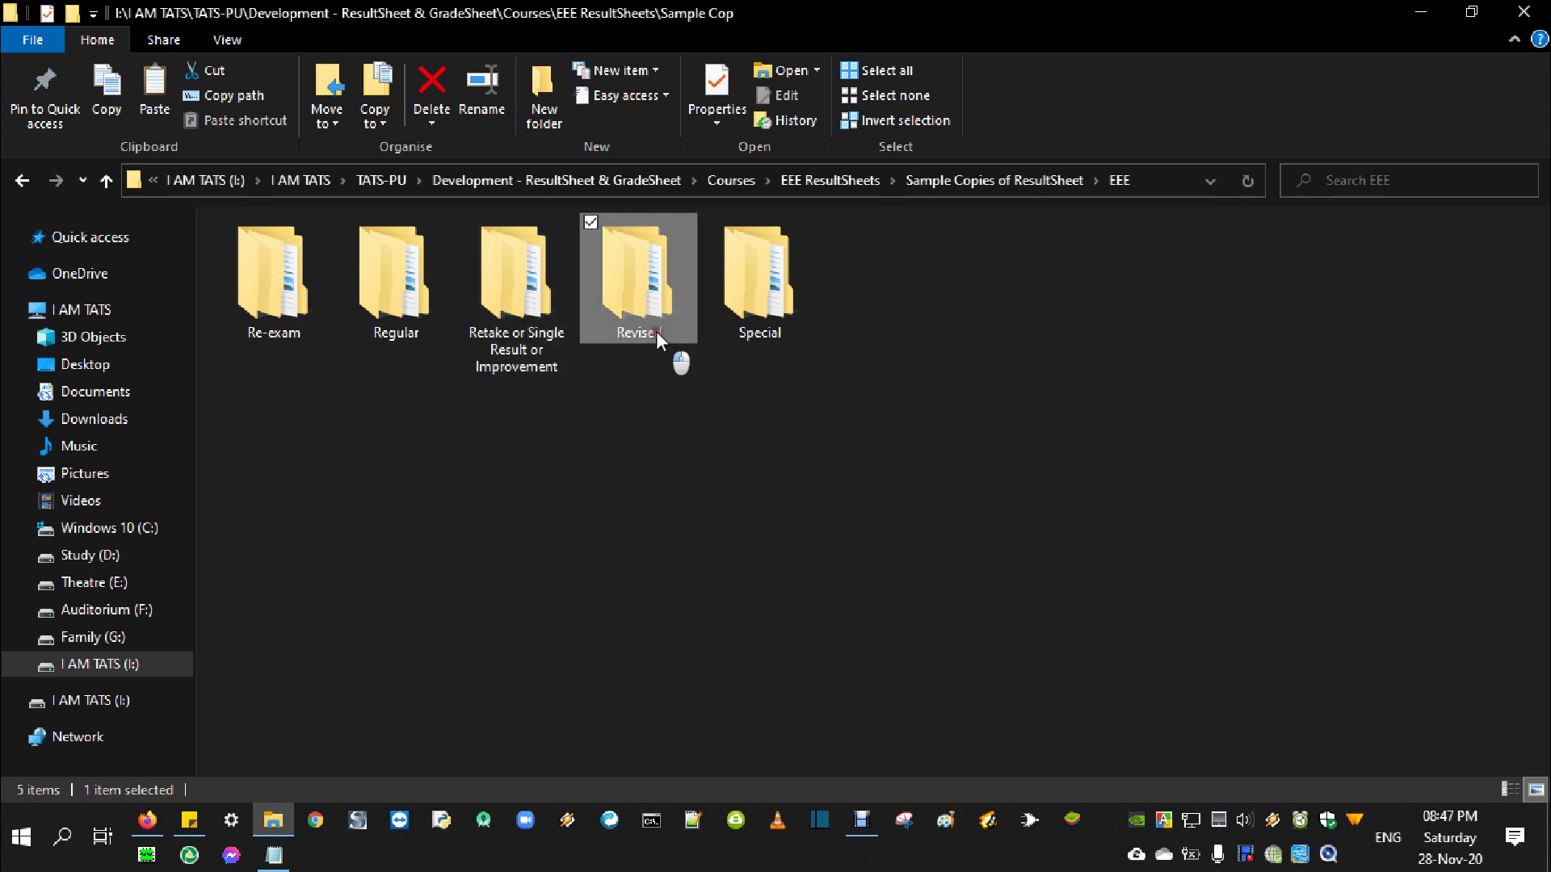
double_click(656, 331)
click(384, 312)
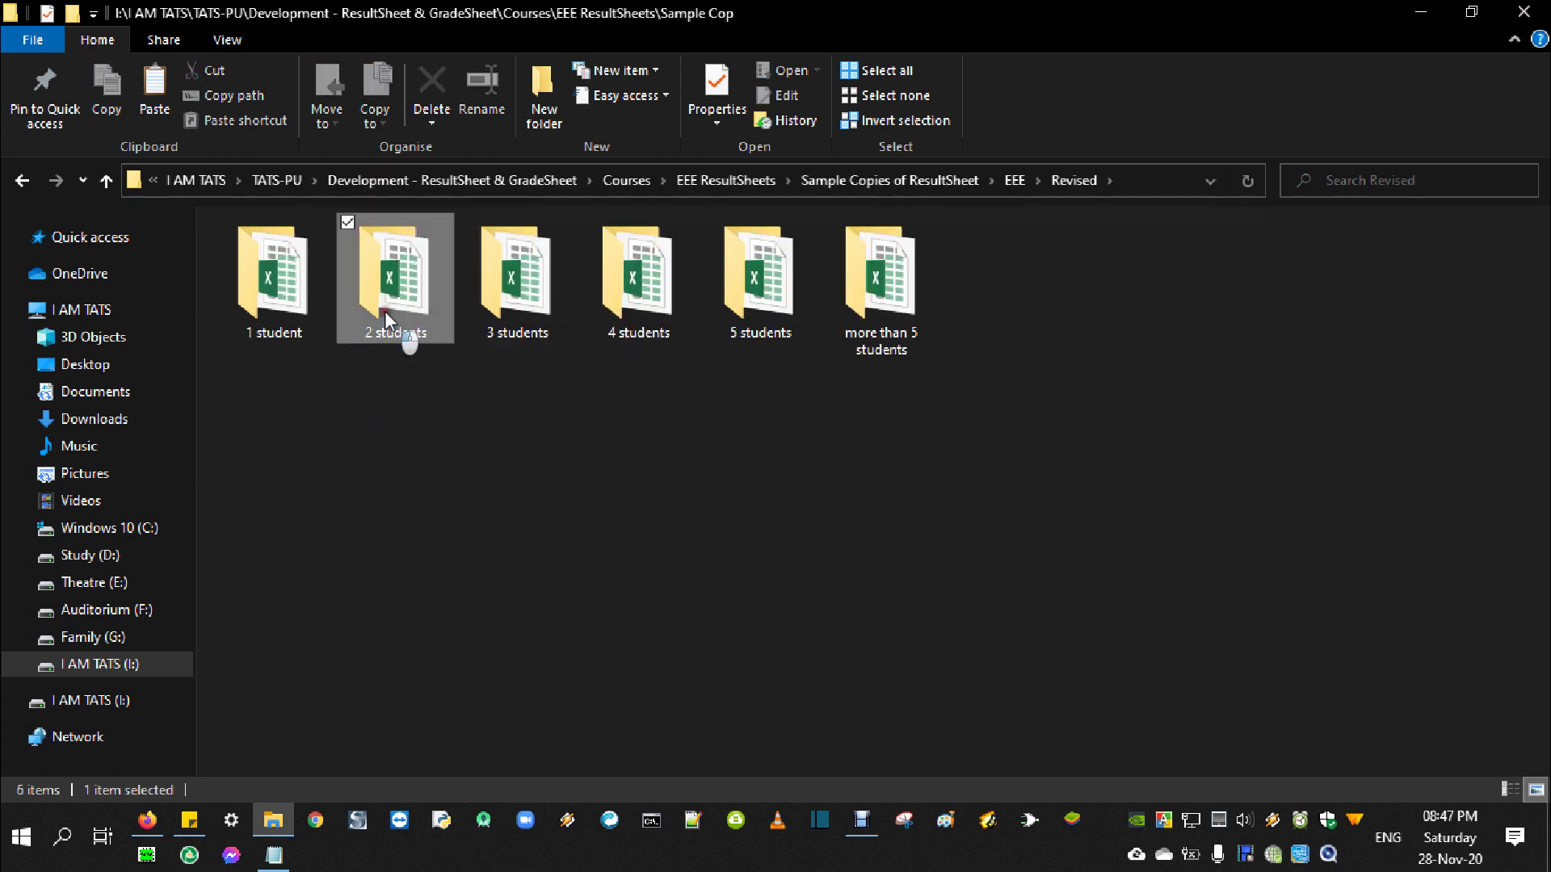
double_click(384, 312)
double_click(303, 309)
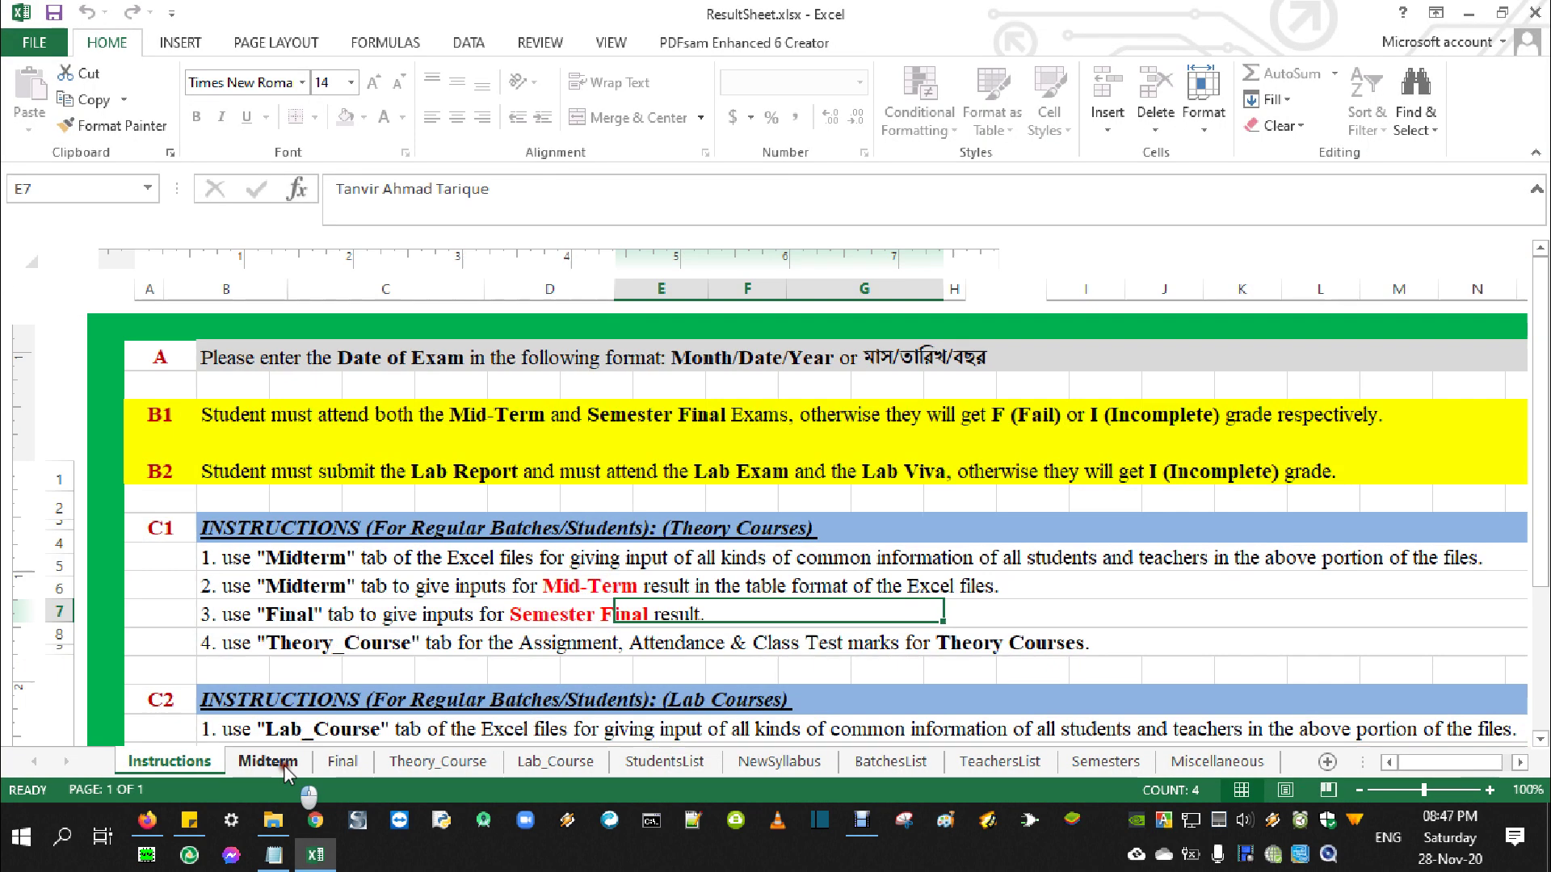
View the Midterm sheet's A2 exam-title options, then close the workbook without saving
click(275, 761)
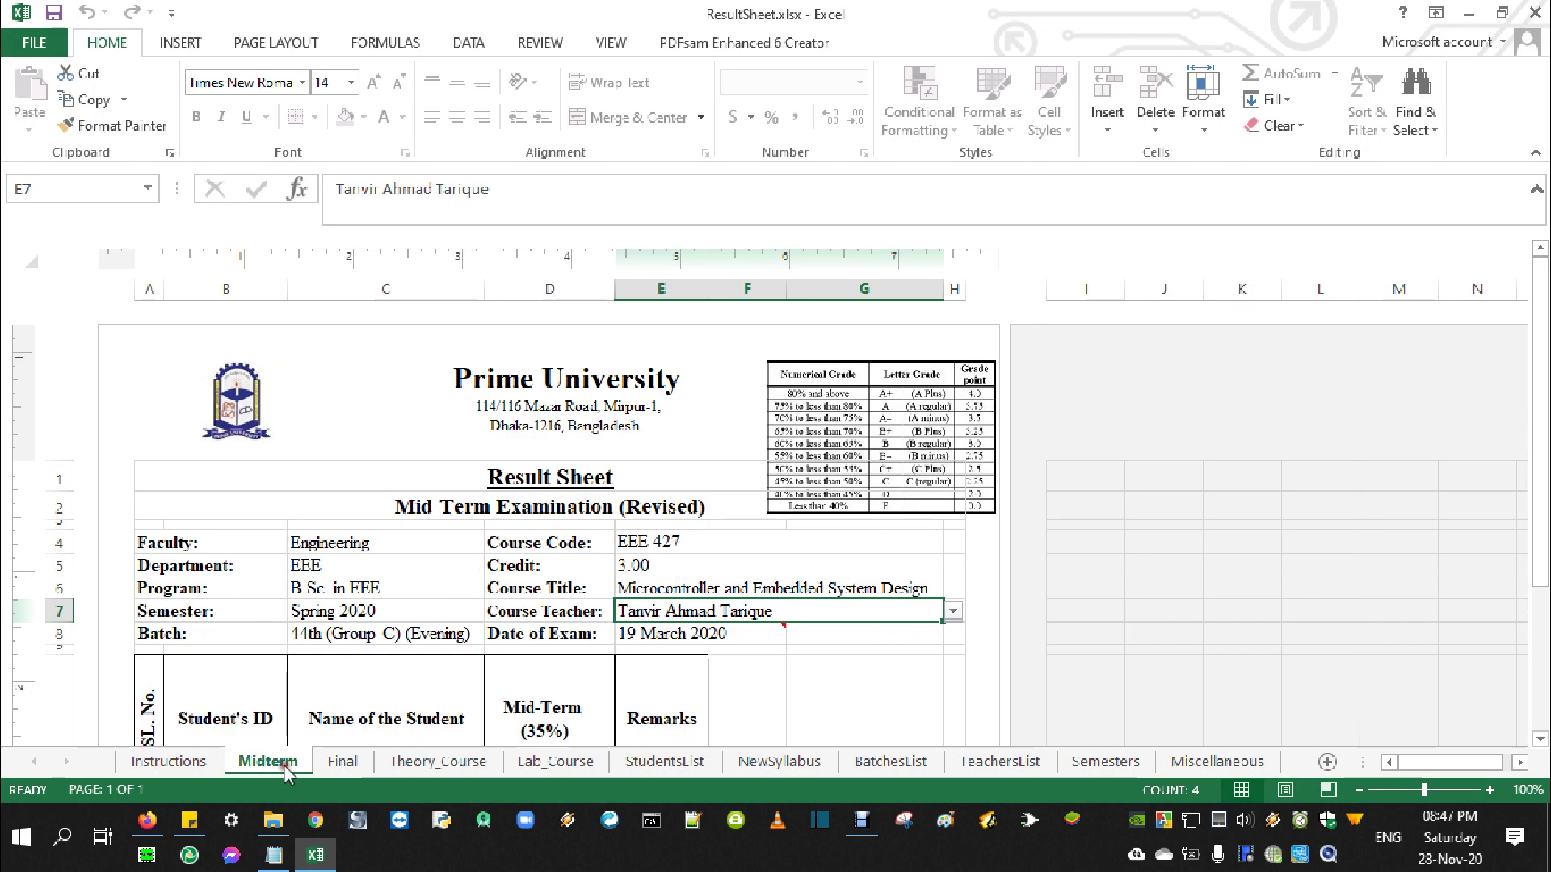
click(717, 509)
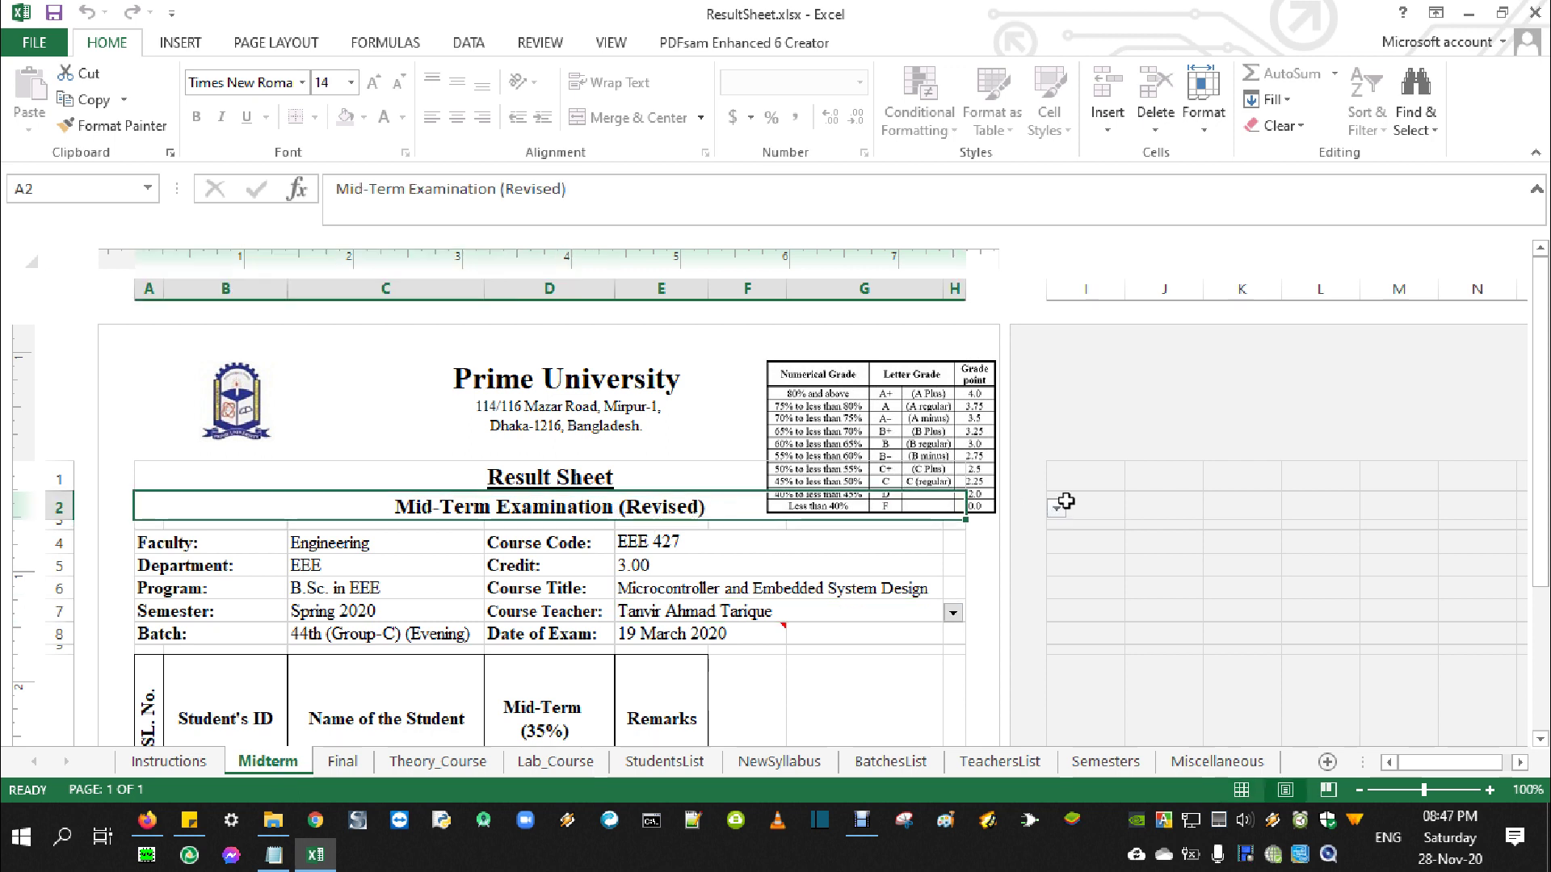
click(1056, 508)
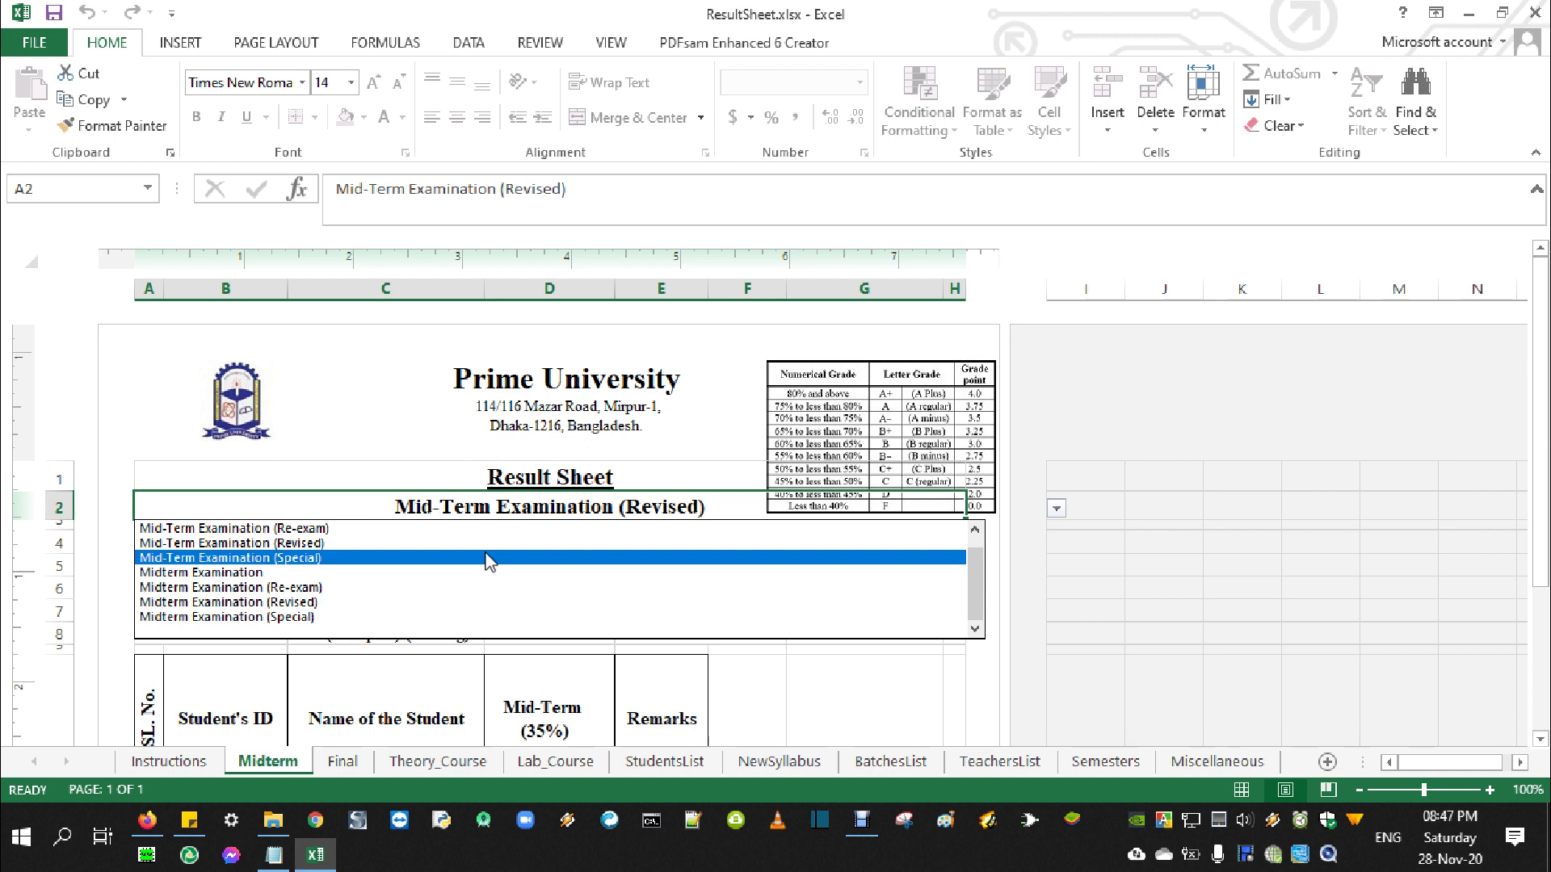
click(1533, 14)
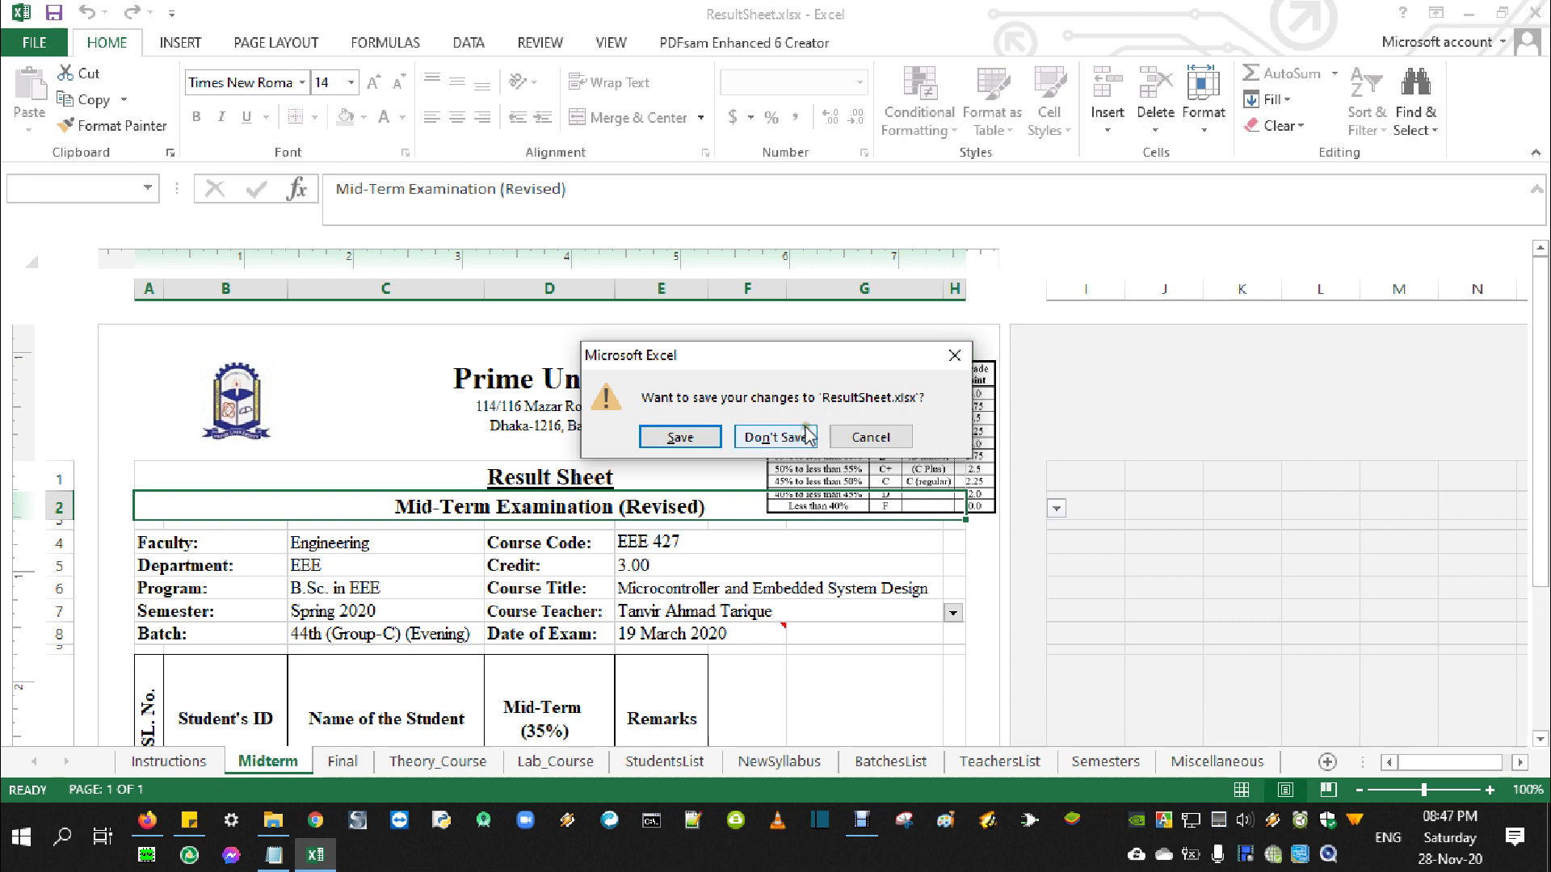
click(776, 434)
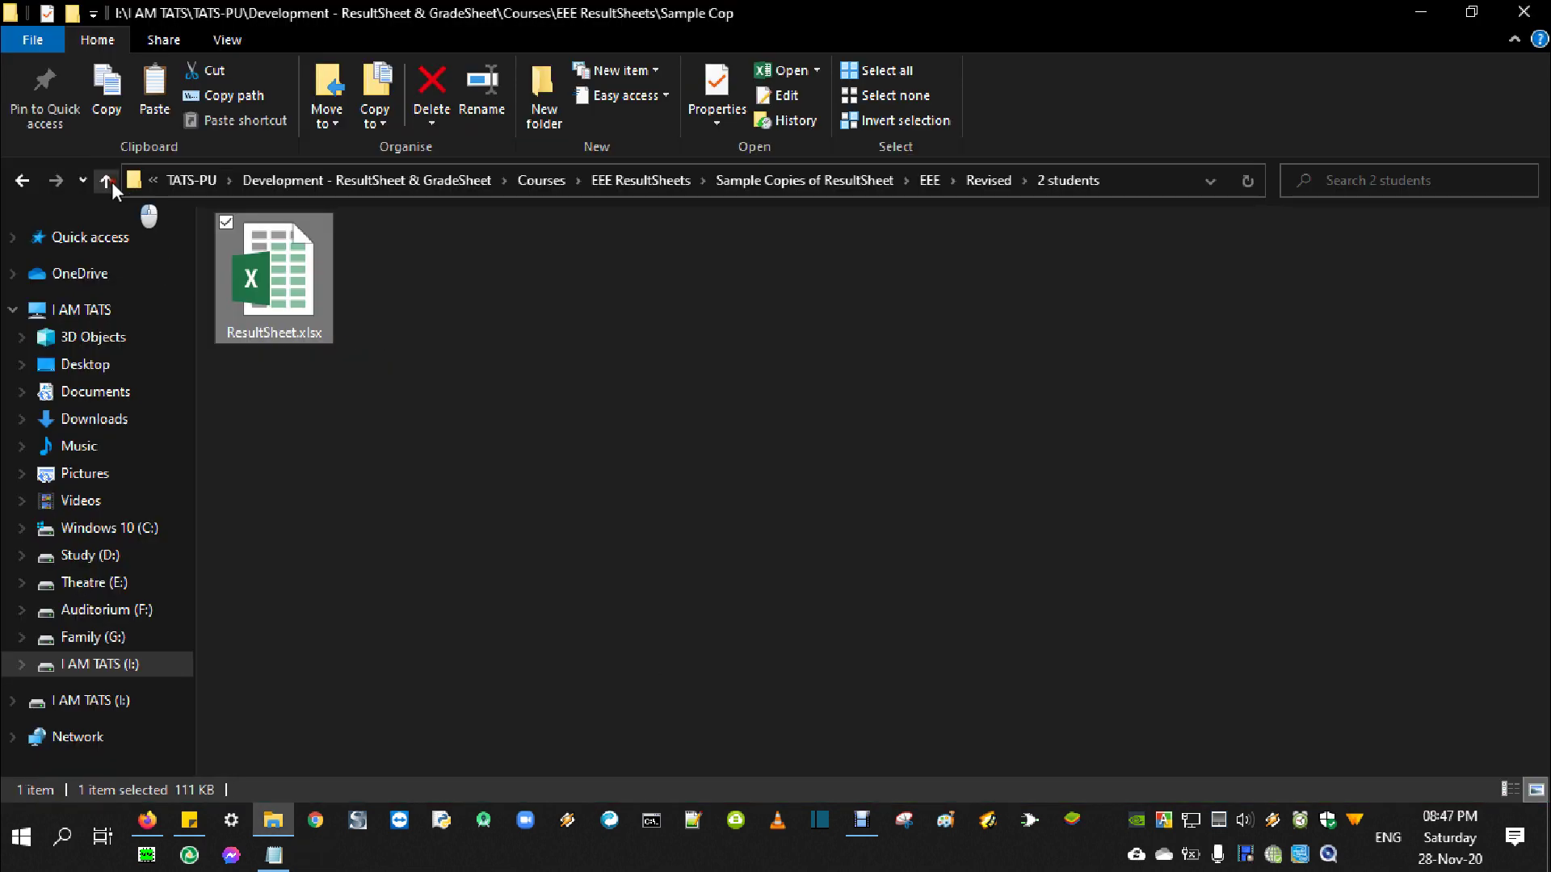
Open ResultSheet.xlsx from EEE > Special > 2 students
click(106, 181)
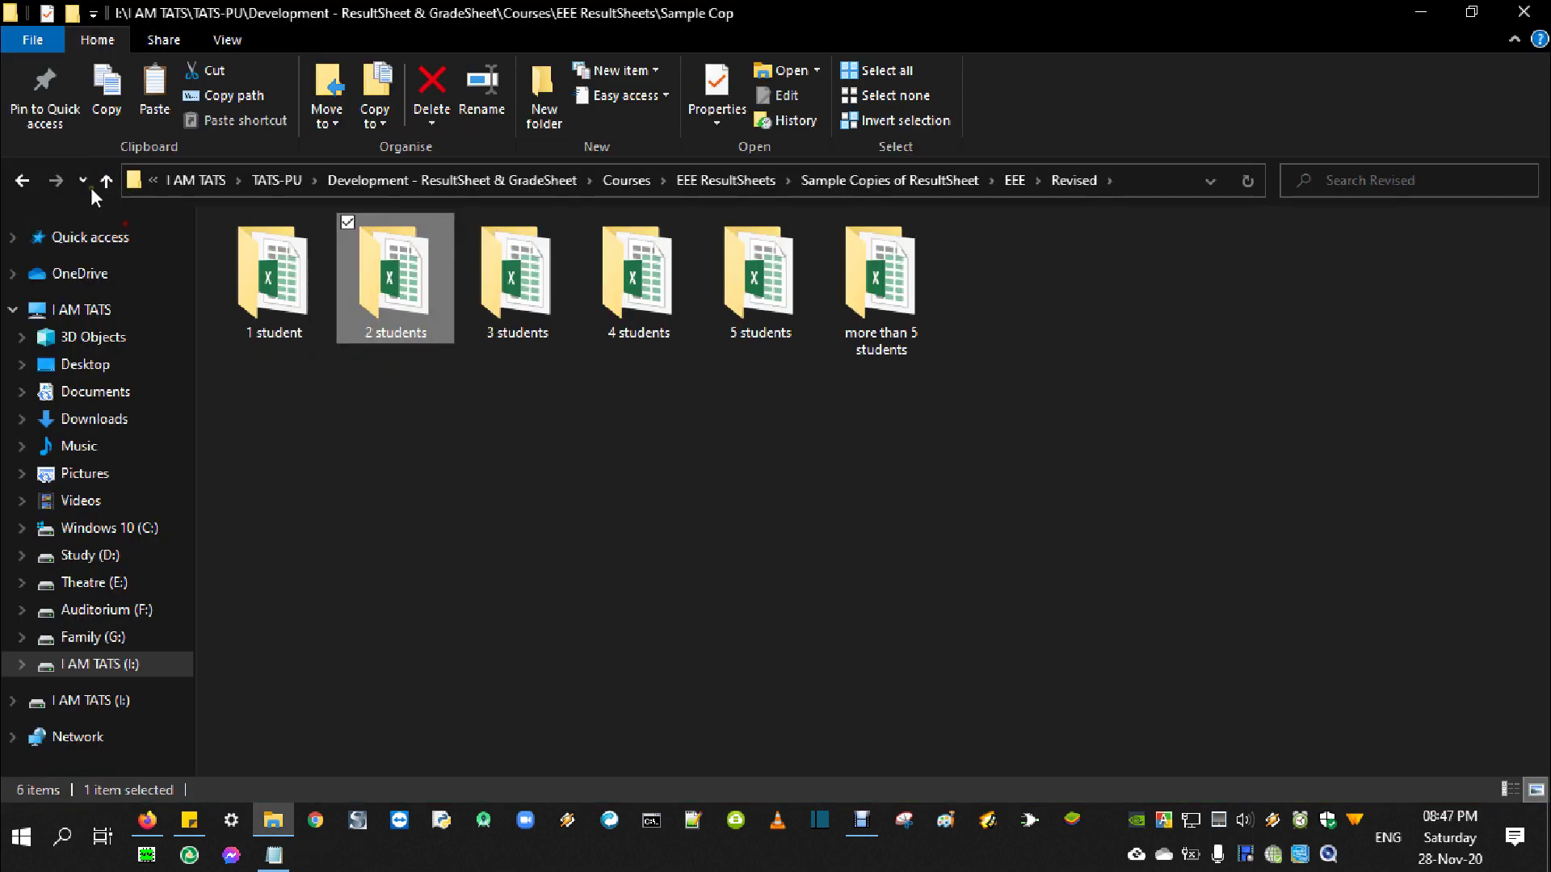
click(106, 181)
double_click(740, 331)
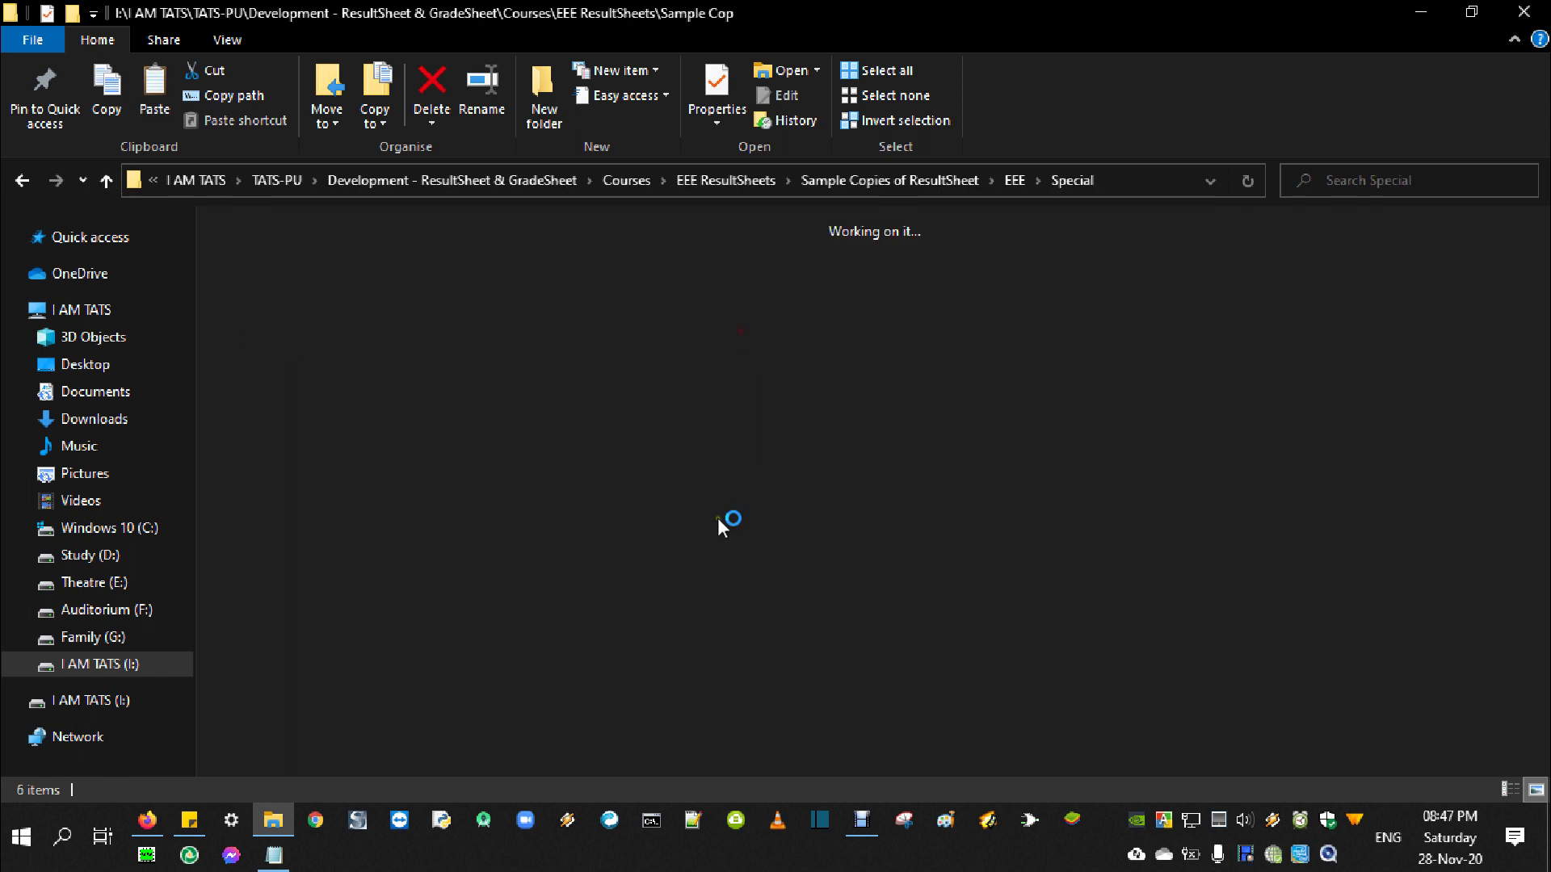
click(452, 307)
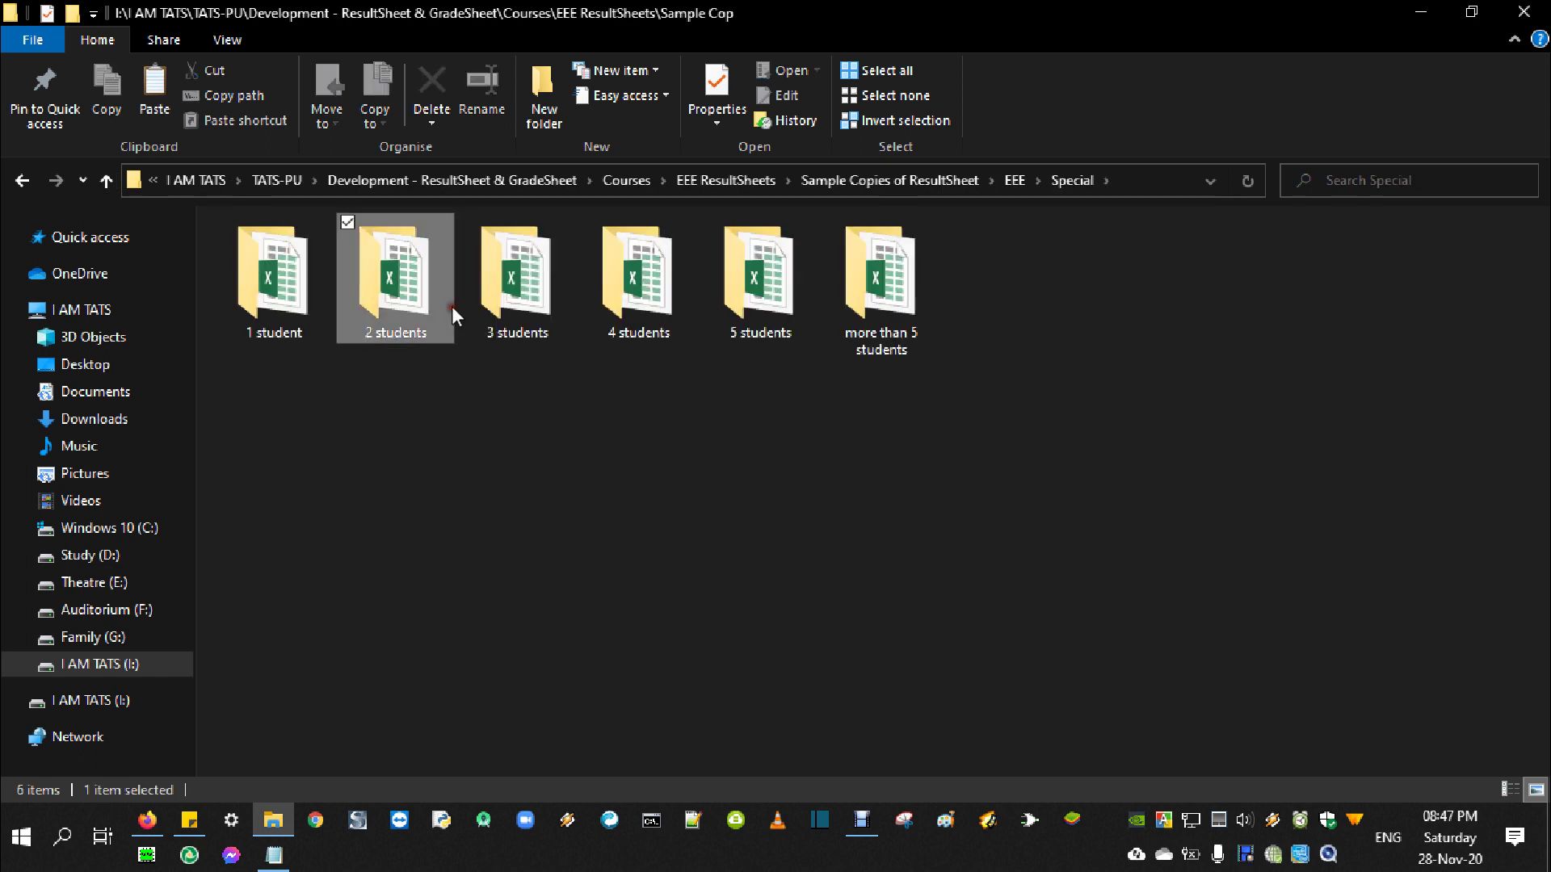
double_click(452, 307)
click(279, 293)
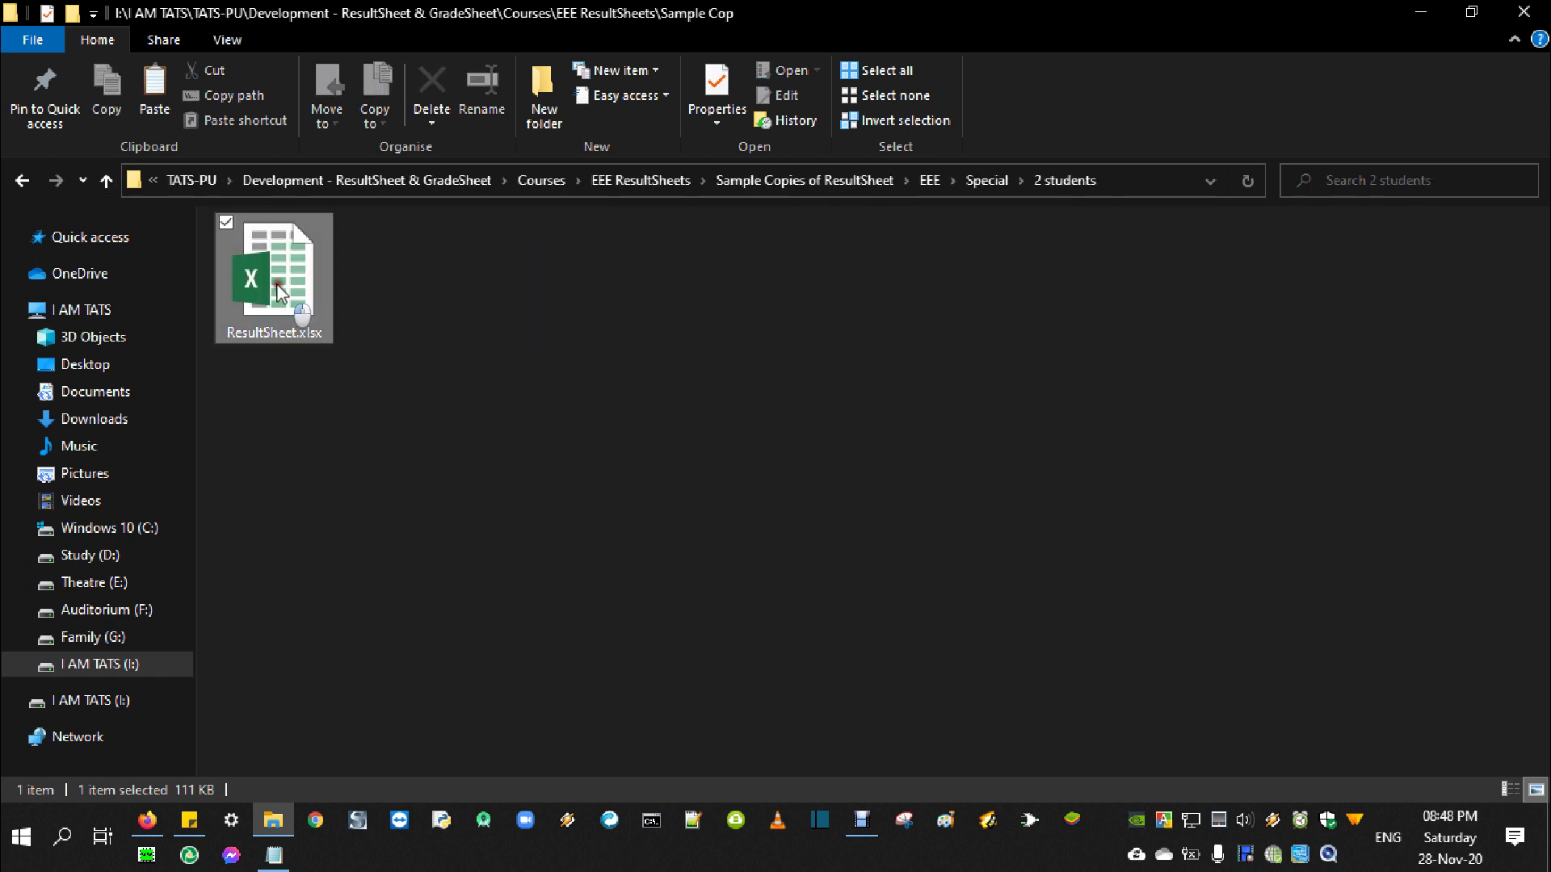
double_click(279, 293)
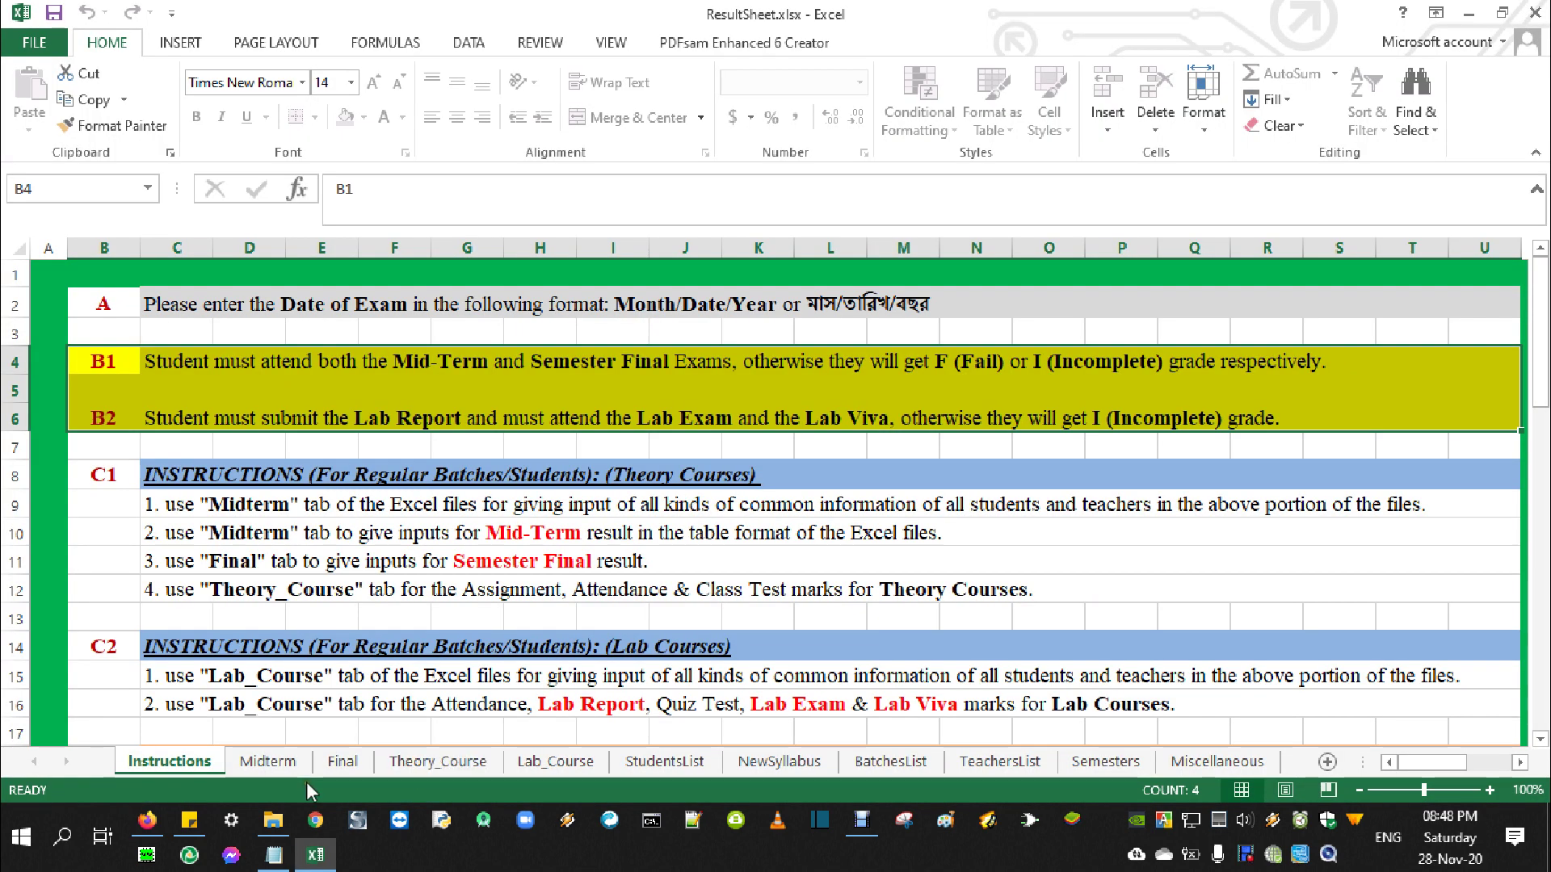
Check the Midterm sheet, close Excel without saving, and bring back the resultsheets notes
click(271, 763)
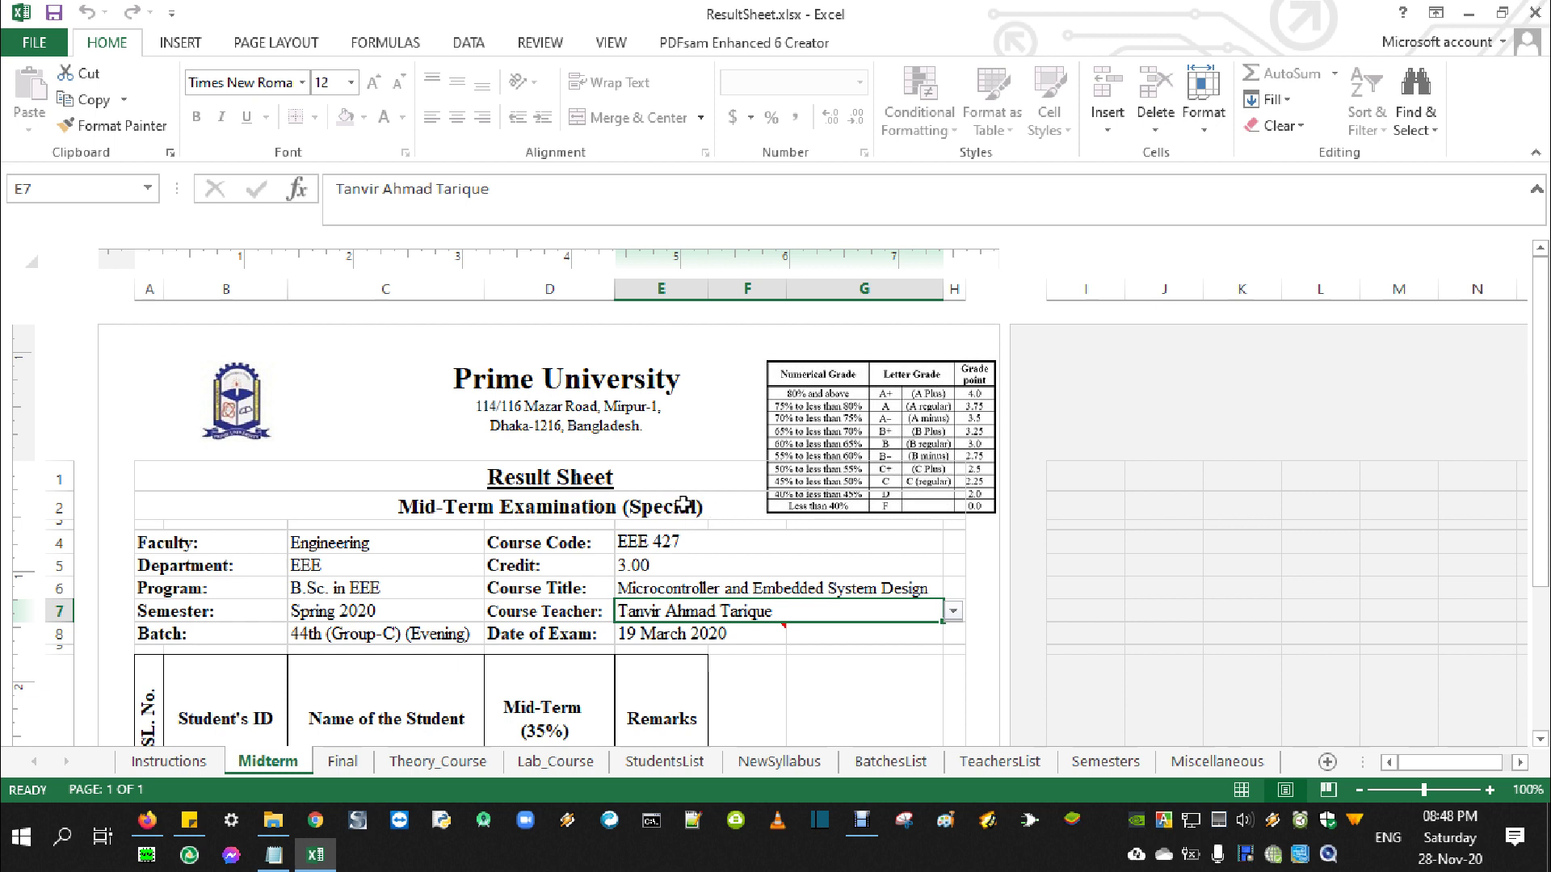
click(1534, 12)
click(783, 444)
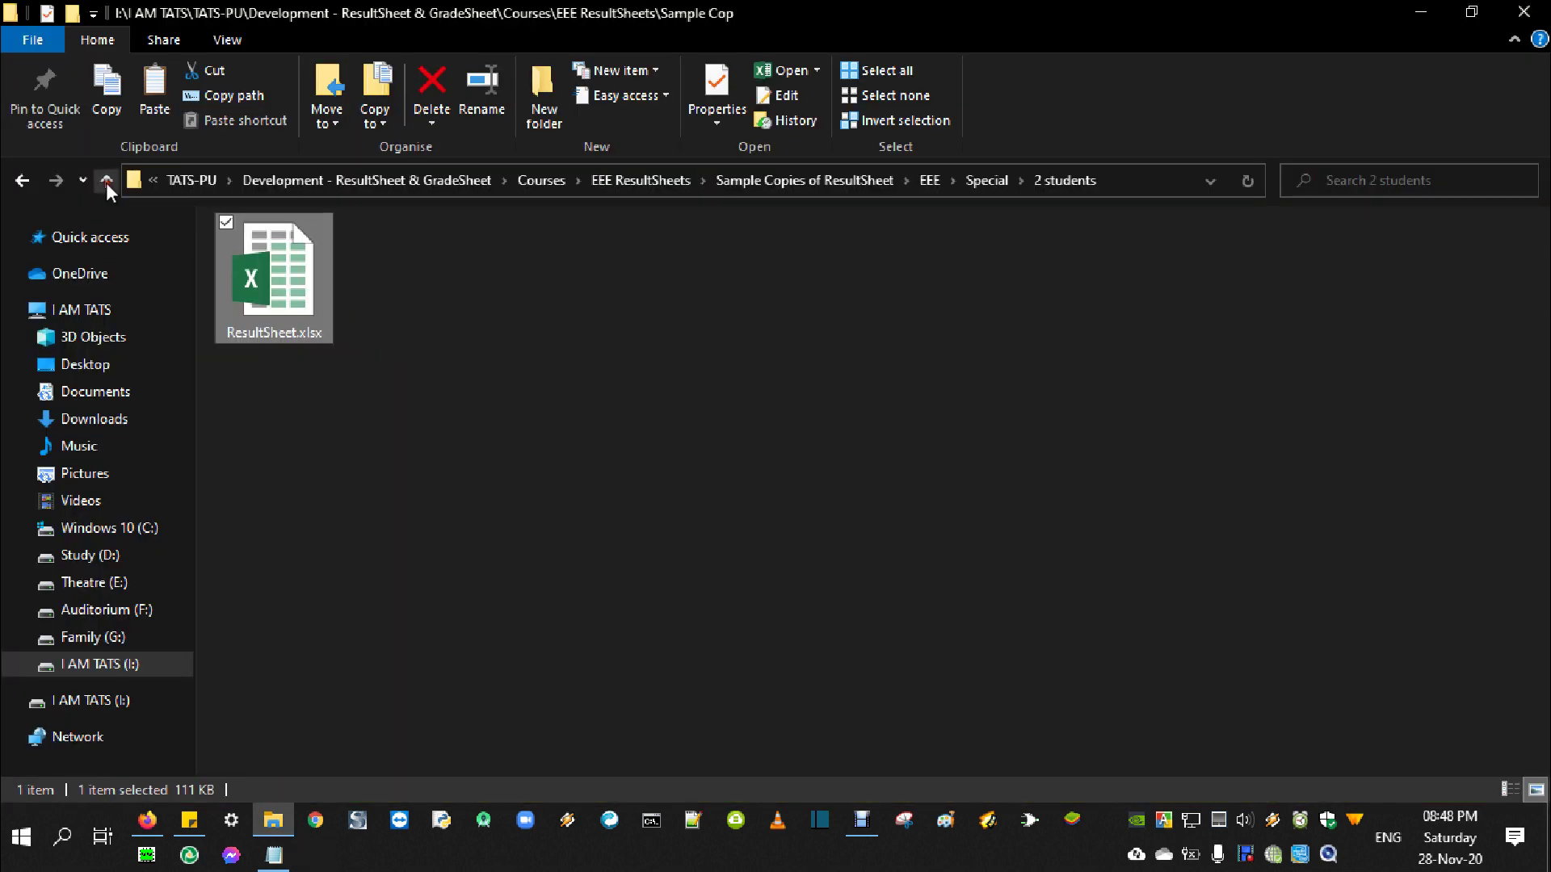
click(105, 183)
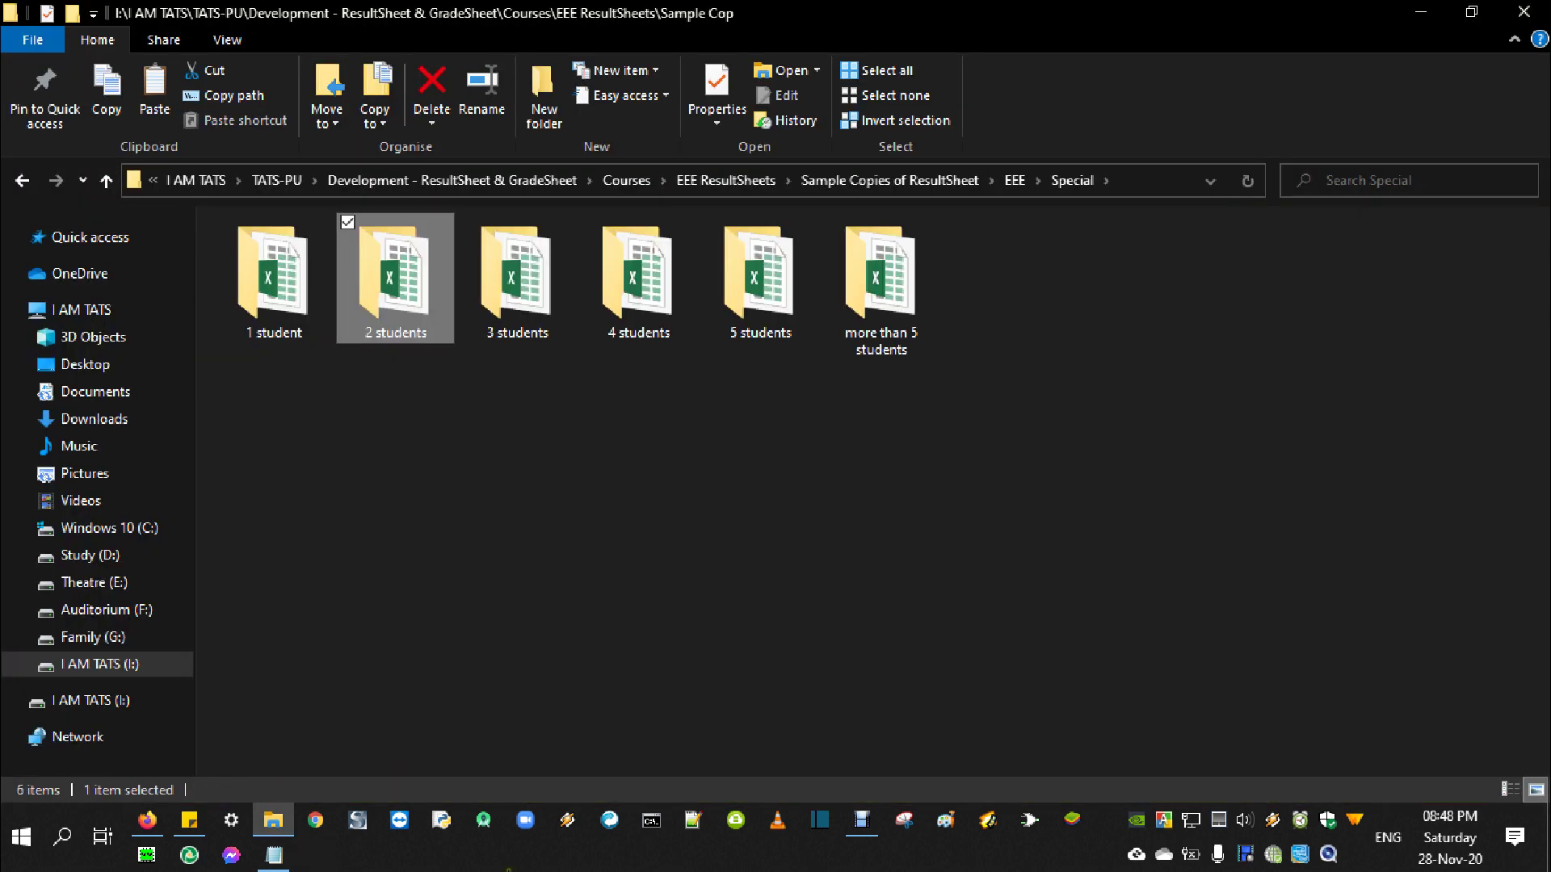
click(273, 854)
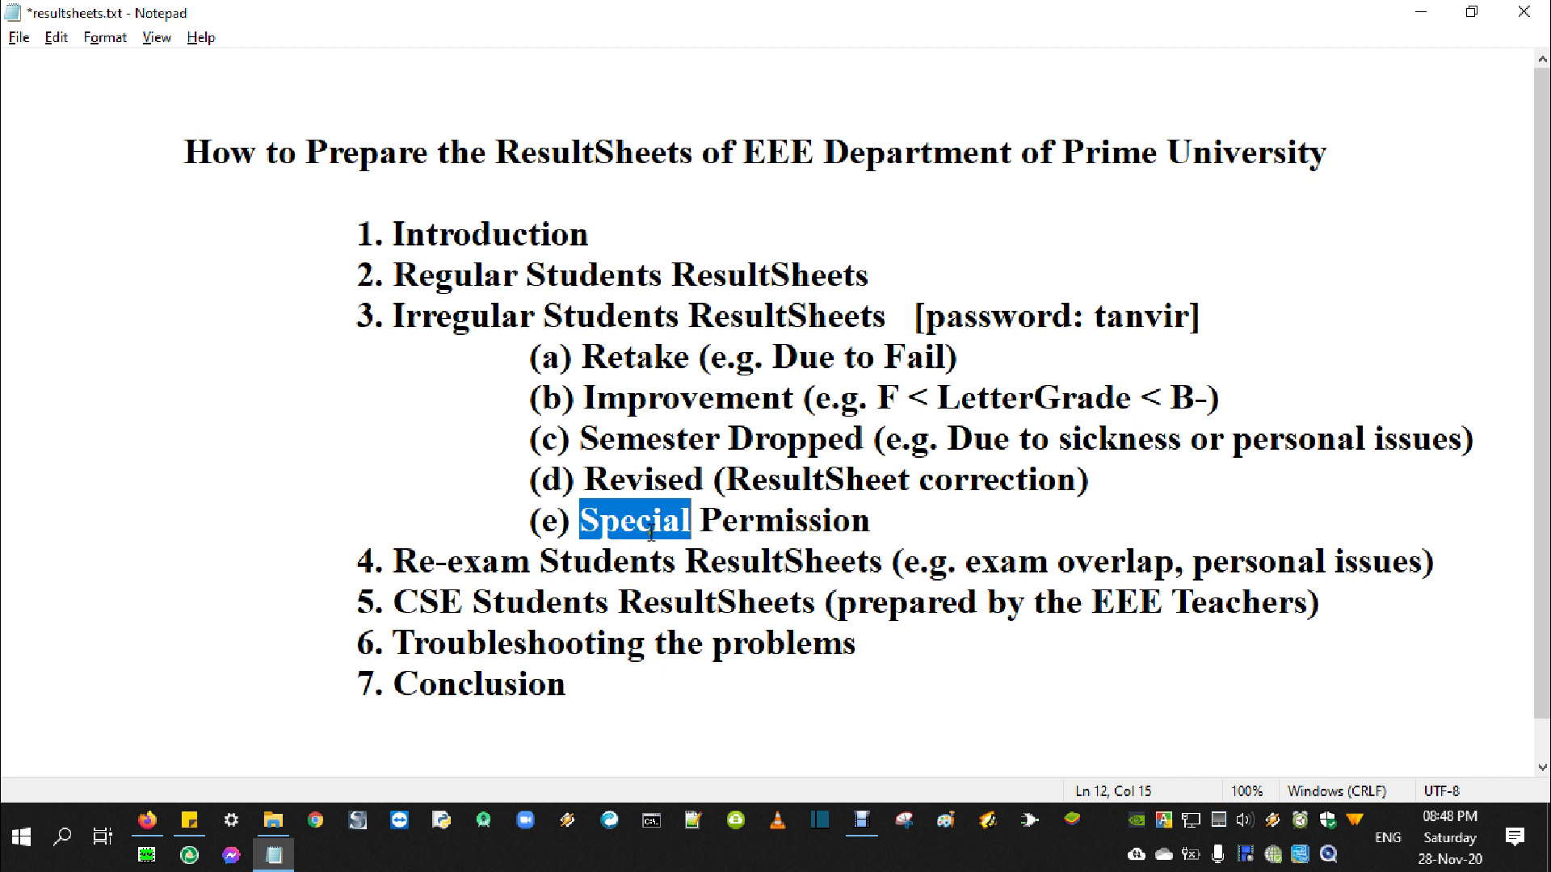
Highlight the Re-exam item and the Retake, Regular and Improvement entries in the outline
drag(359, 563, 1466, 575)
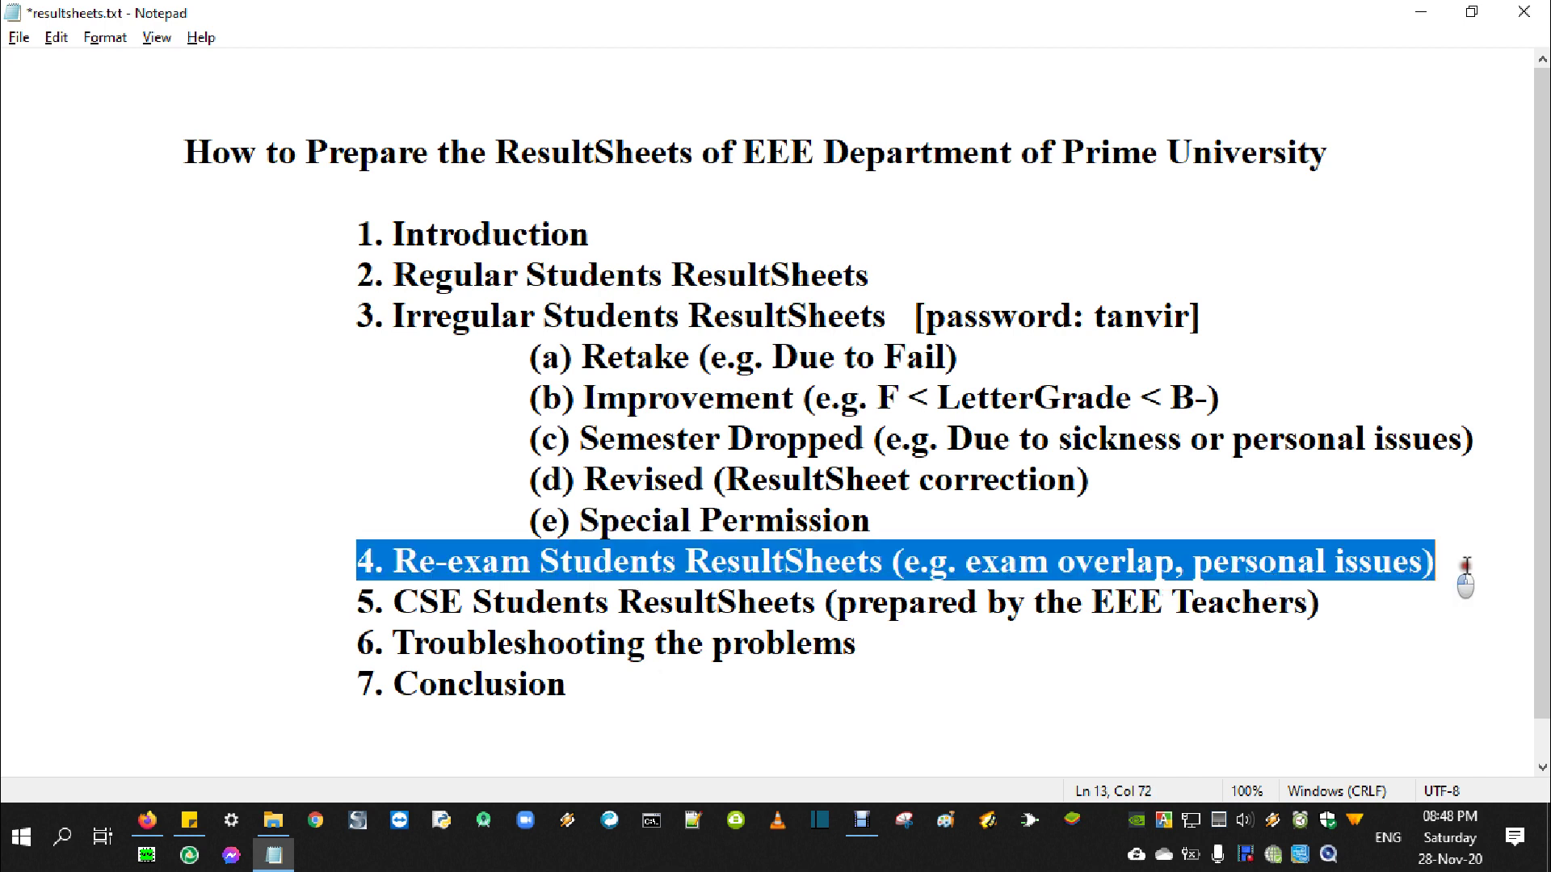
click(675, 585)
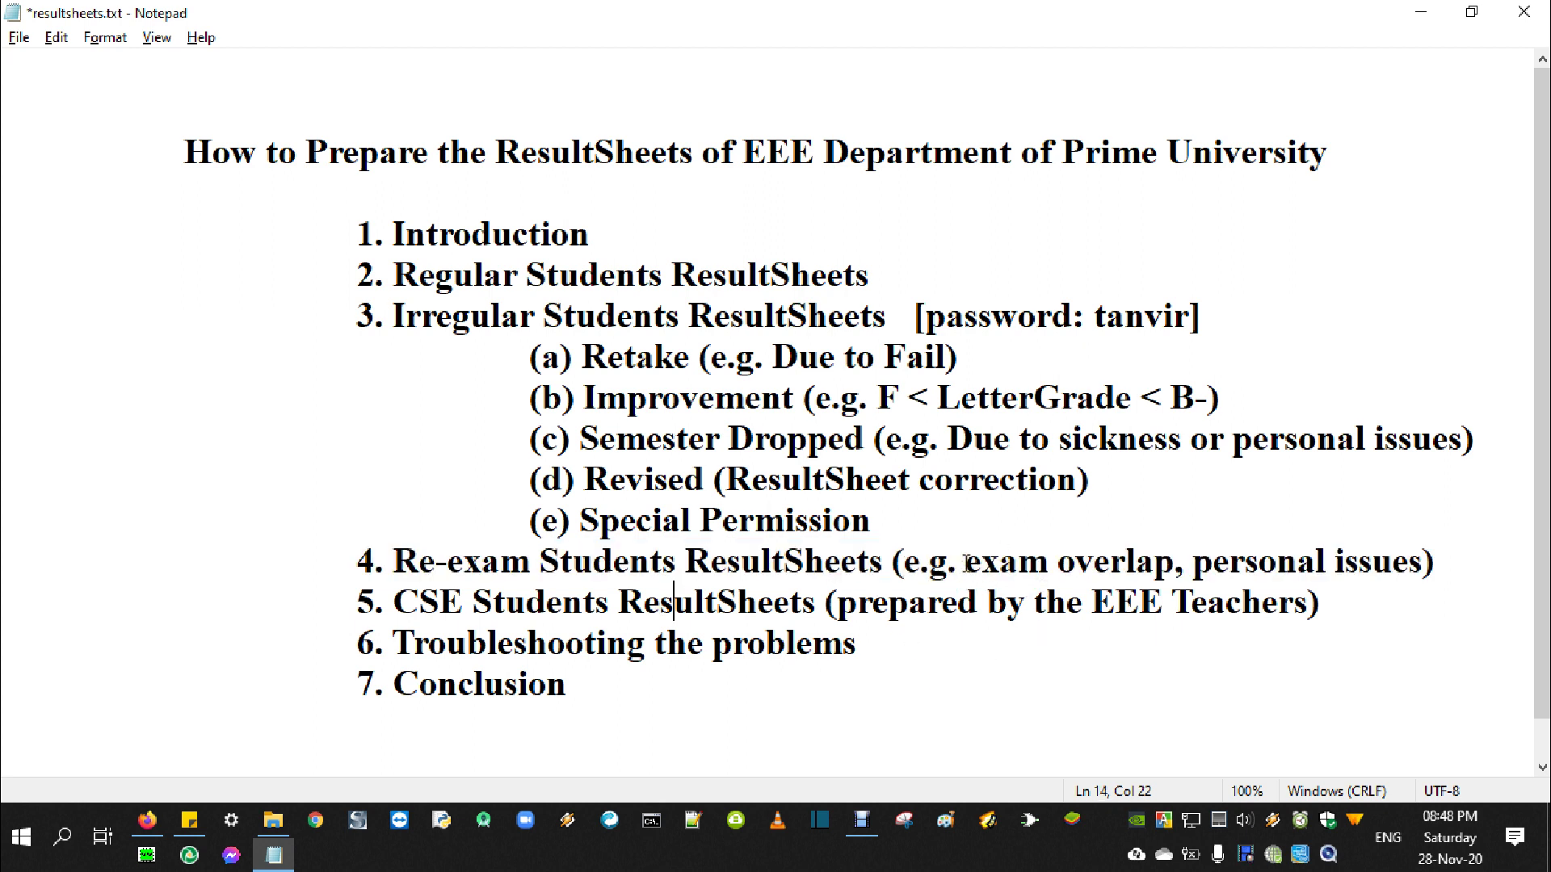
drag(967, 561, 1169, 566)
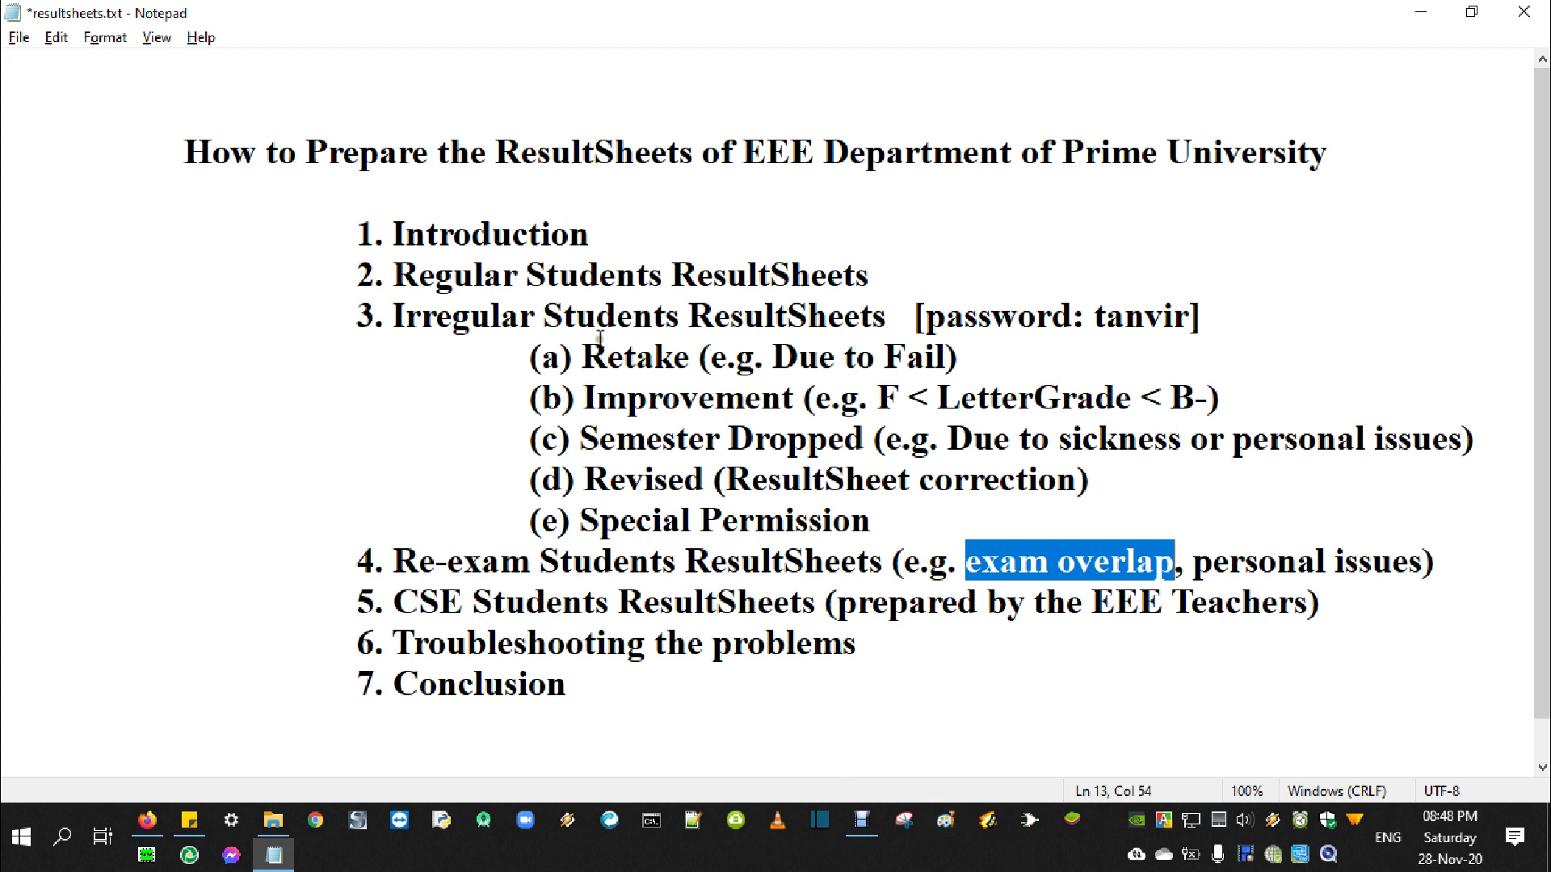
drag(582, 357, 692, 362)
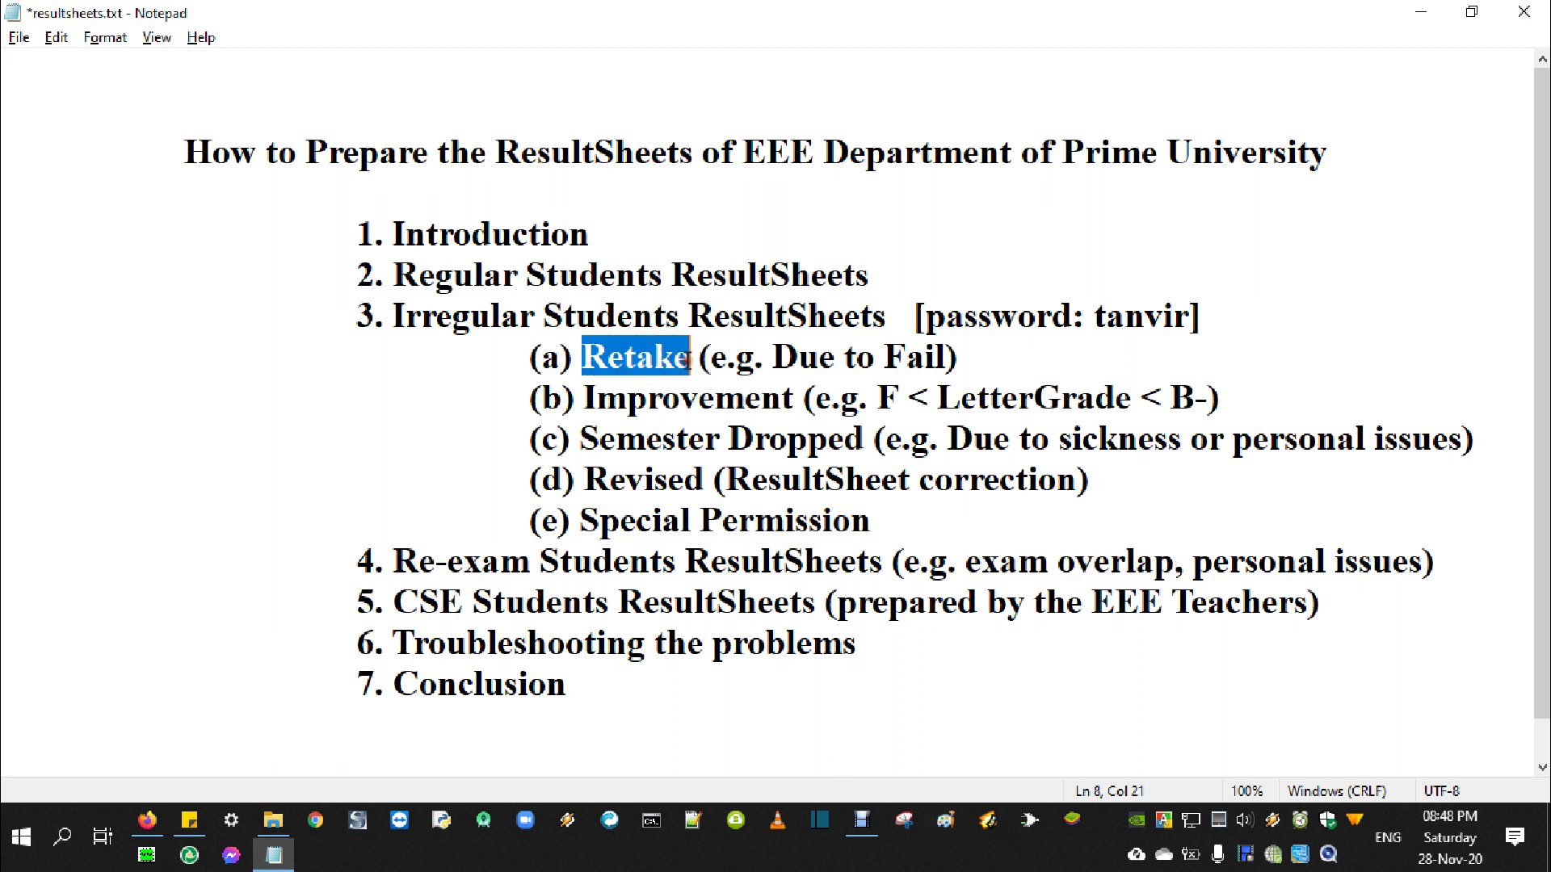
drag(394, 287, 870, 279)
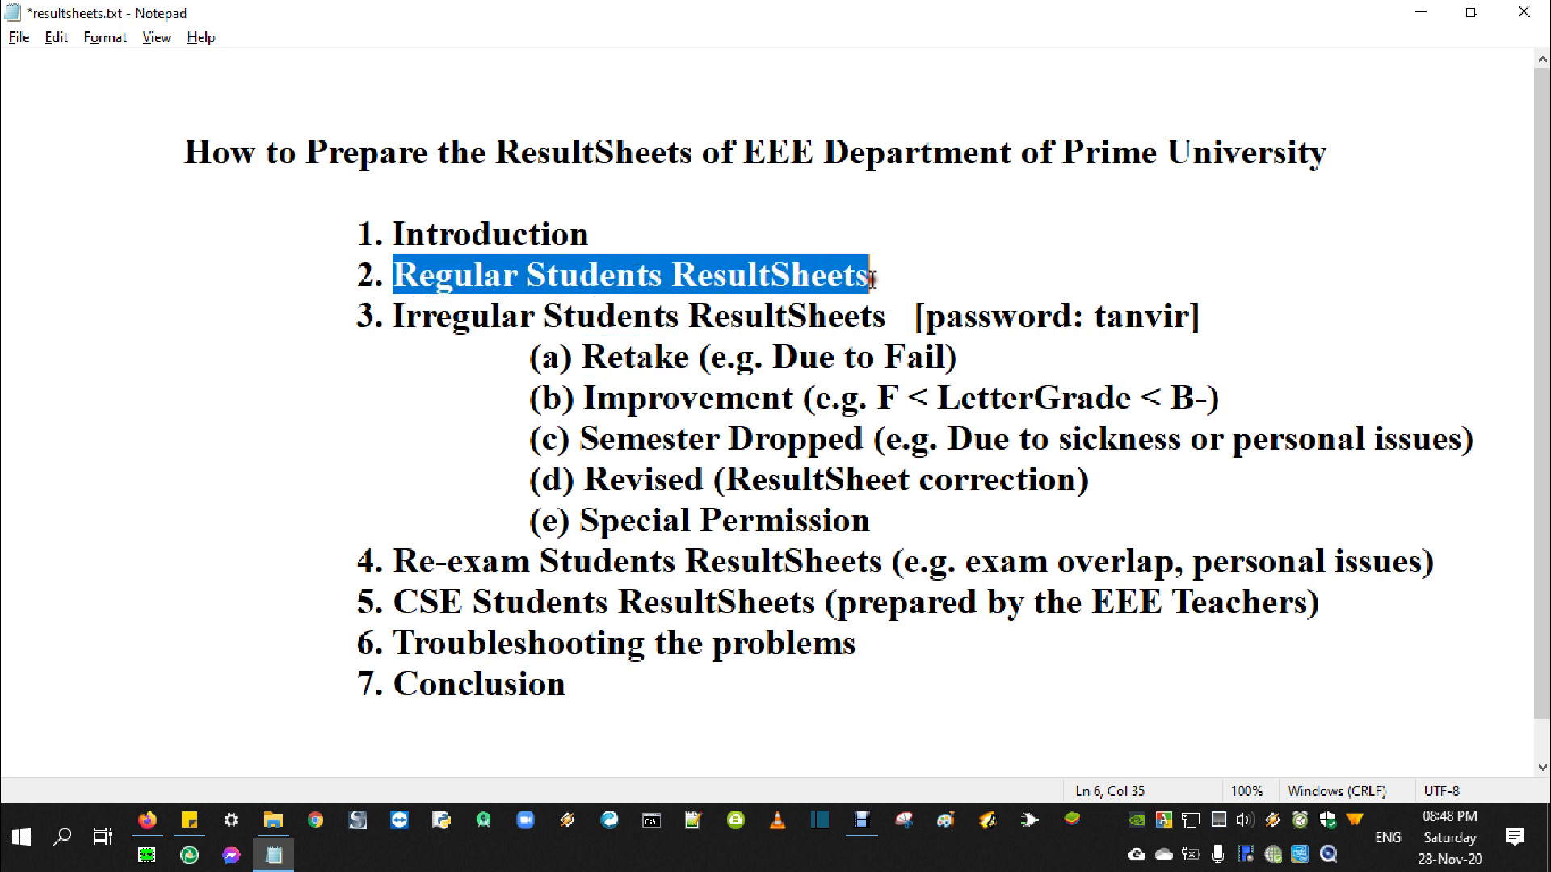
drag(582, 357, 690, 356)
drag(627, 397, 715, 397)
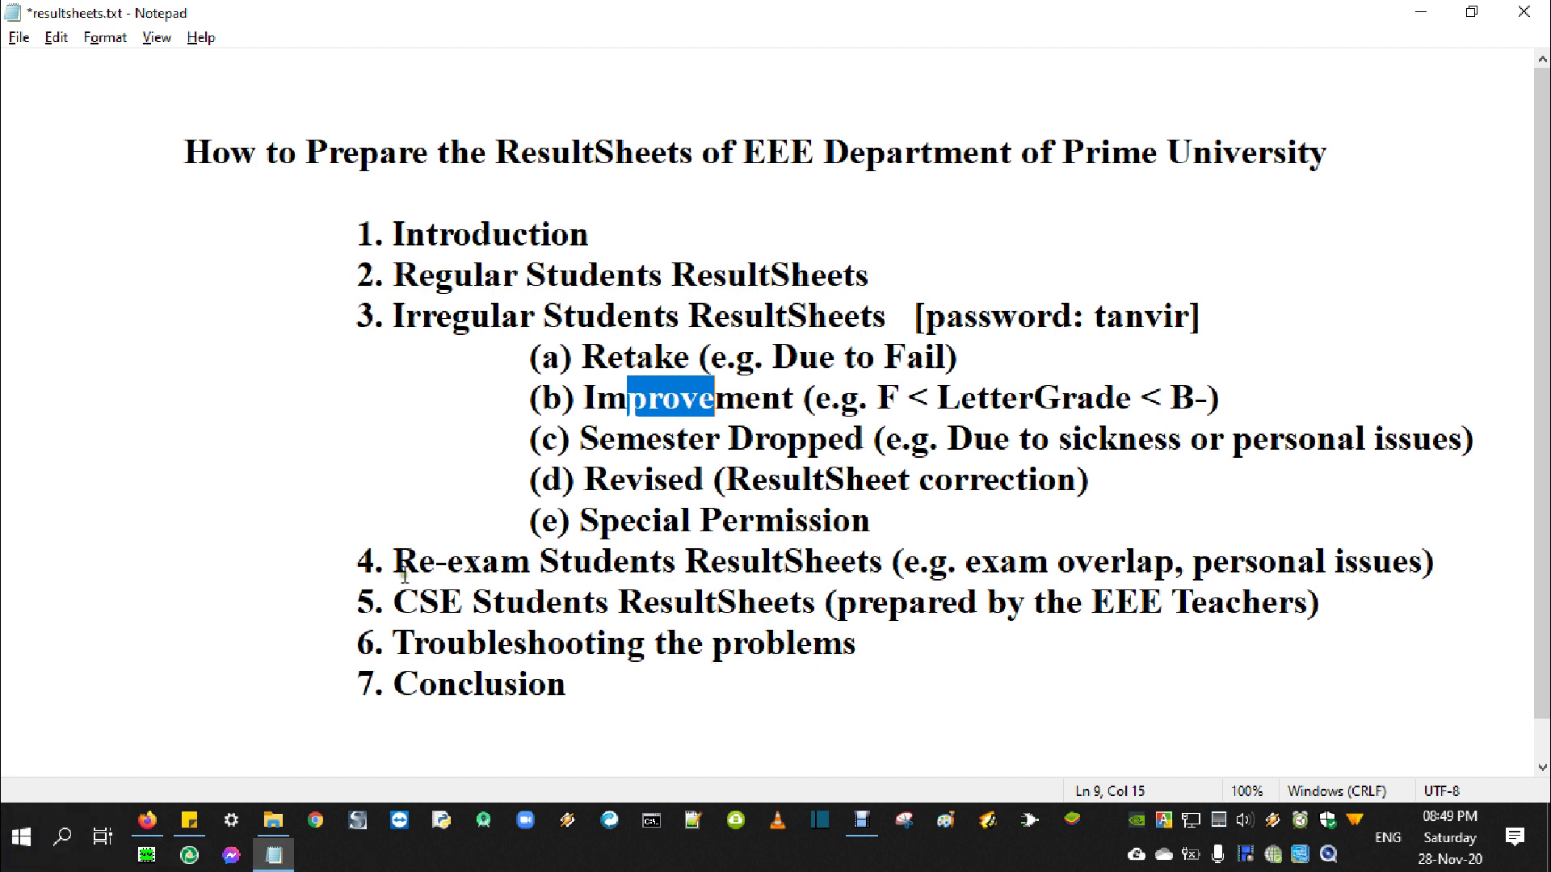
Highlight 'Re-exam', 'exam overlap' and 'personal issues' in item 4, then return to File Explorer
drag(401, 557, 508, 551)
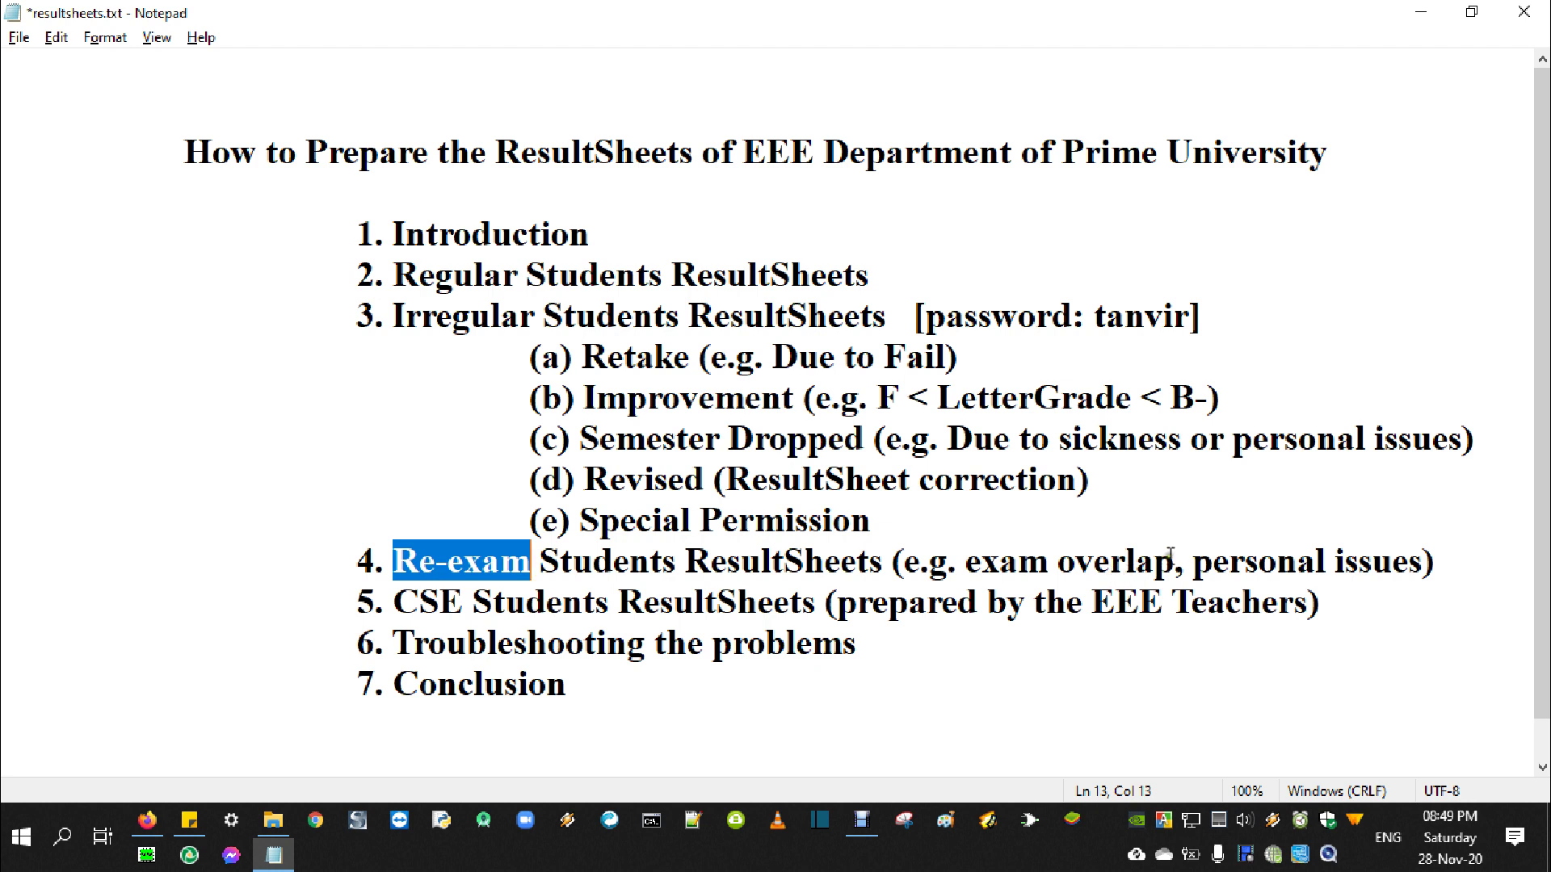
drag(1175, 561, 971, 553)
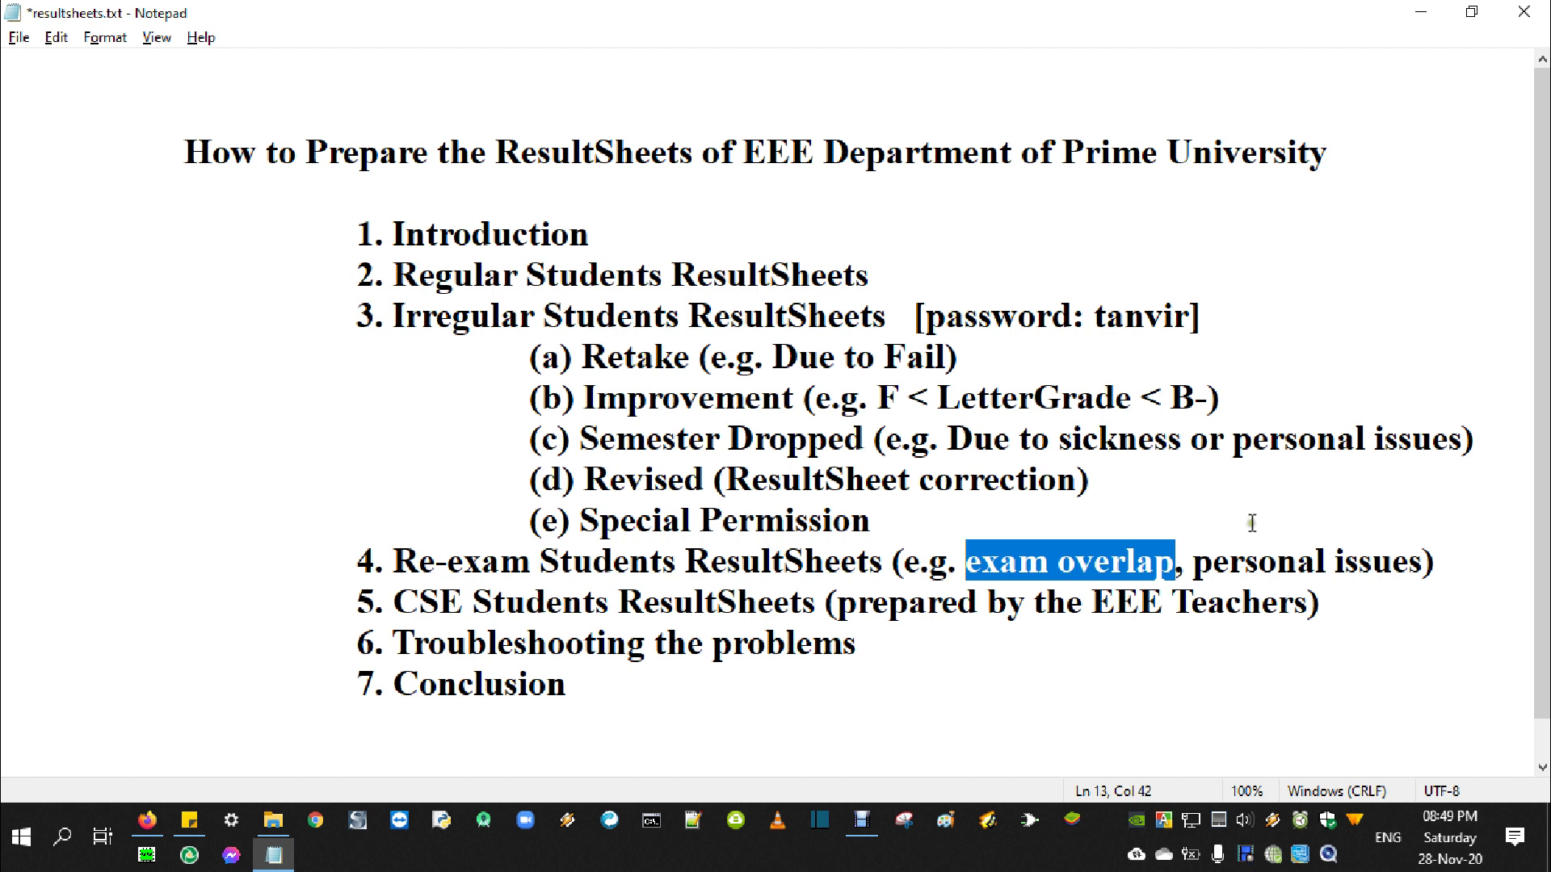
drag(1192, 561, 1430, 561)
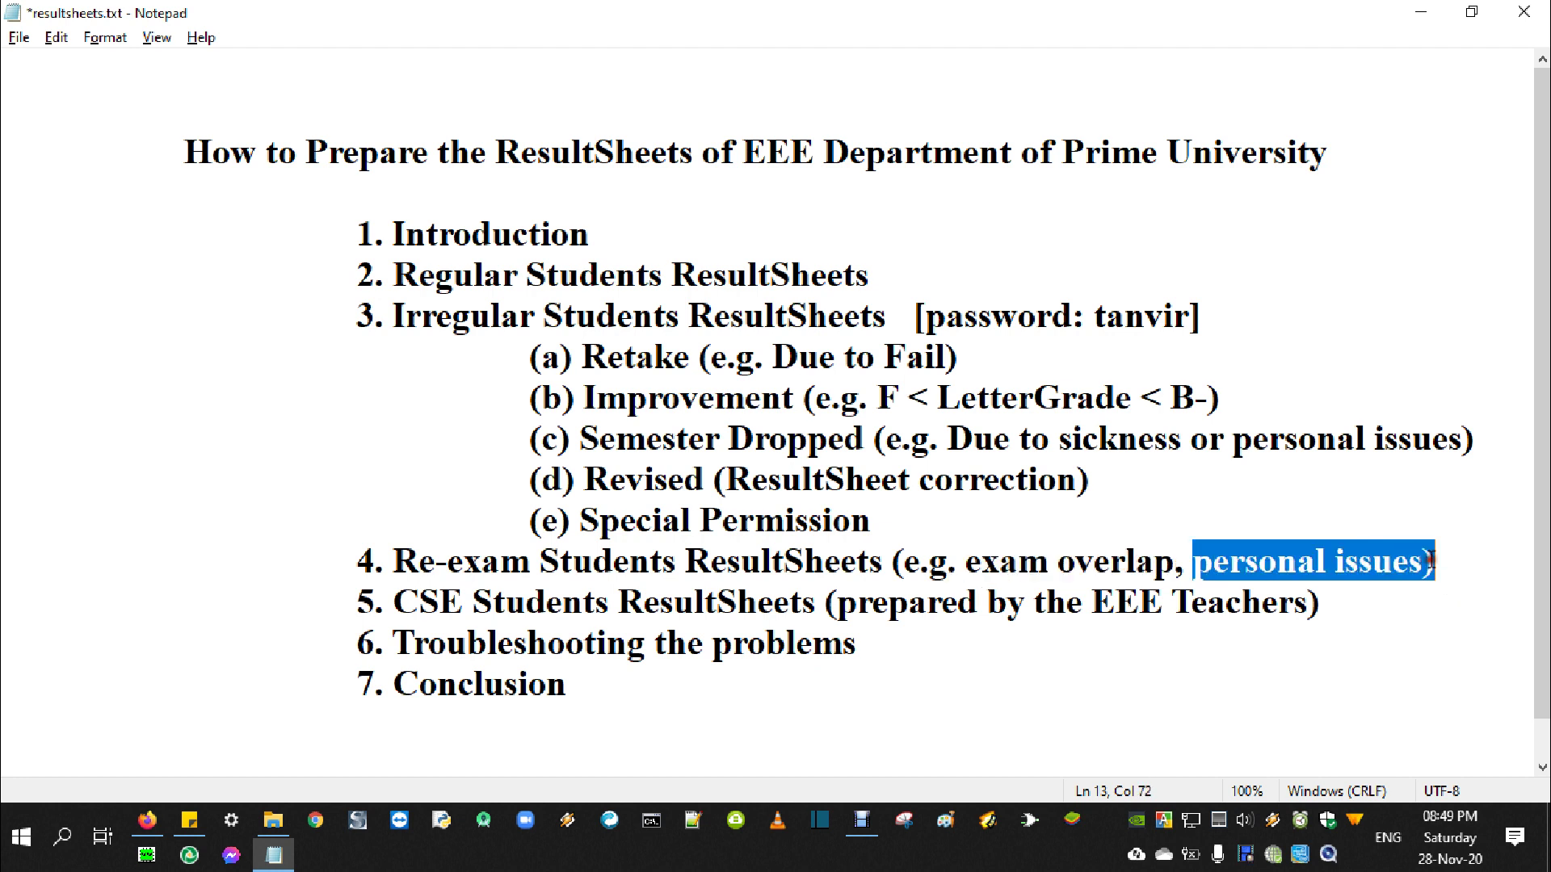
click(1360, 561)
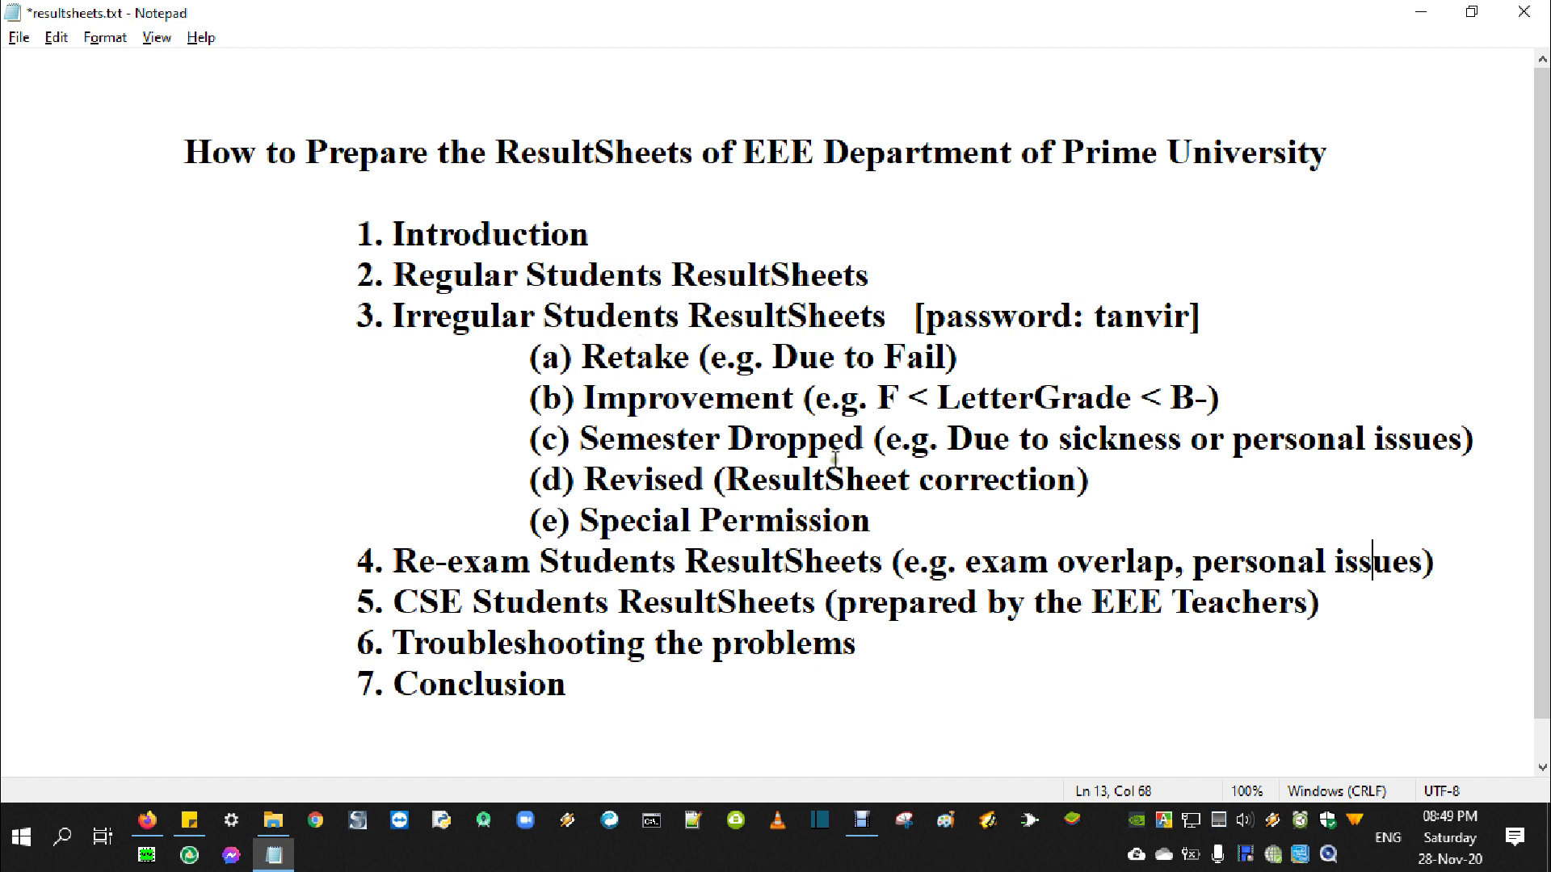
drag(1193, 566, 1423, 563)
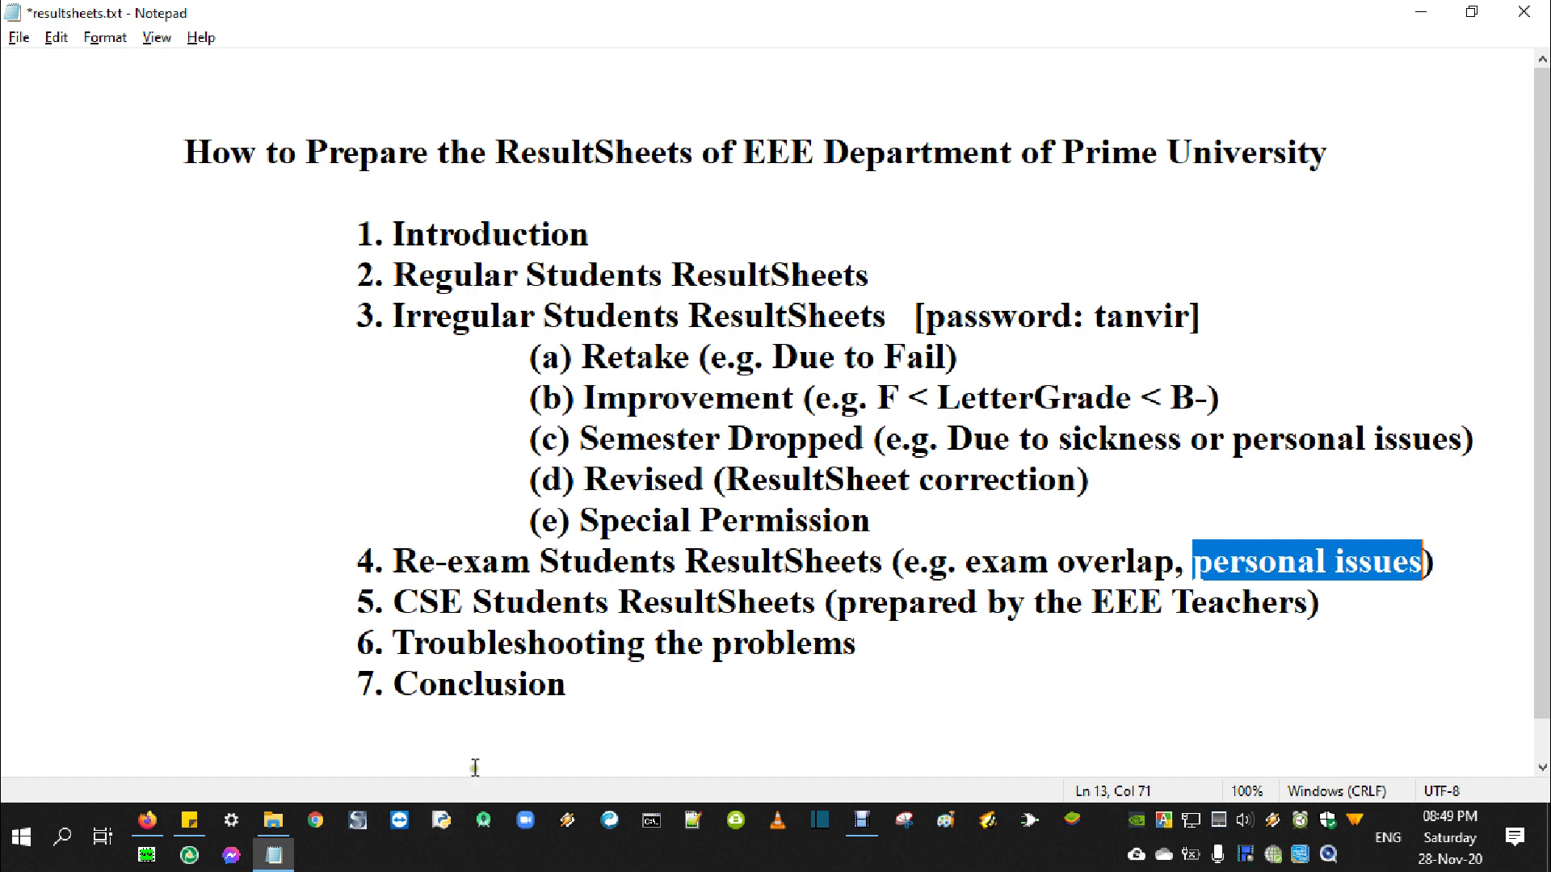
click(273, 821)
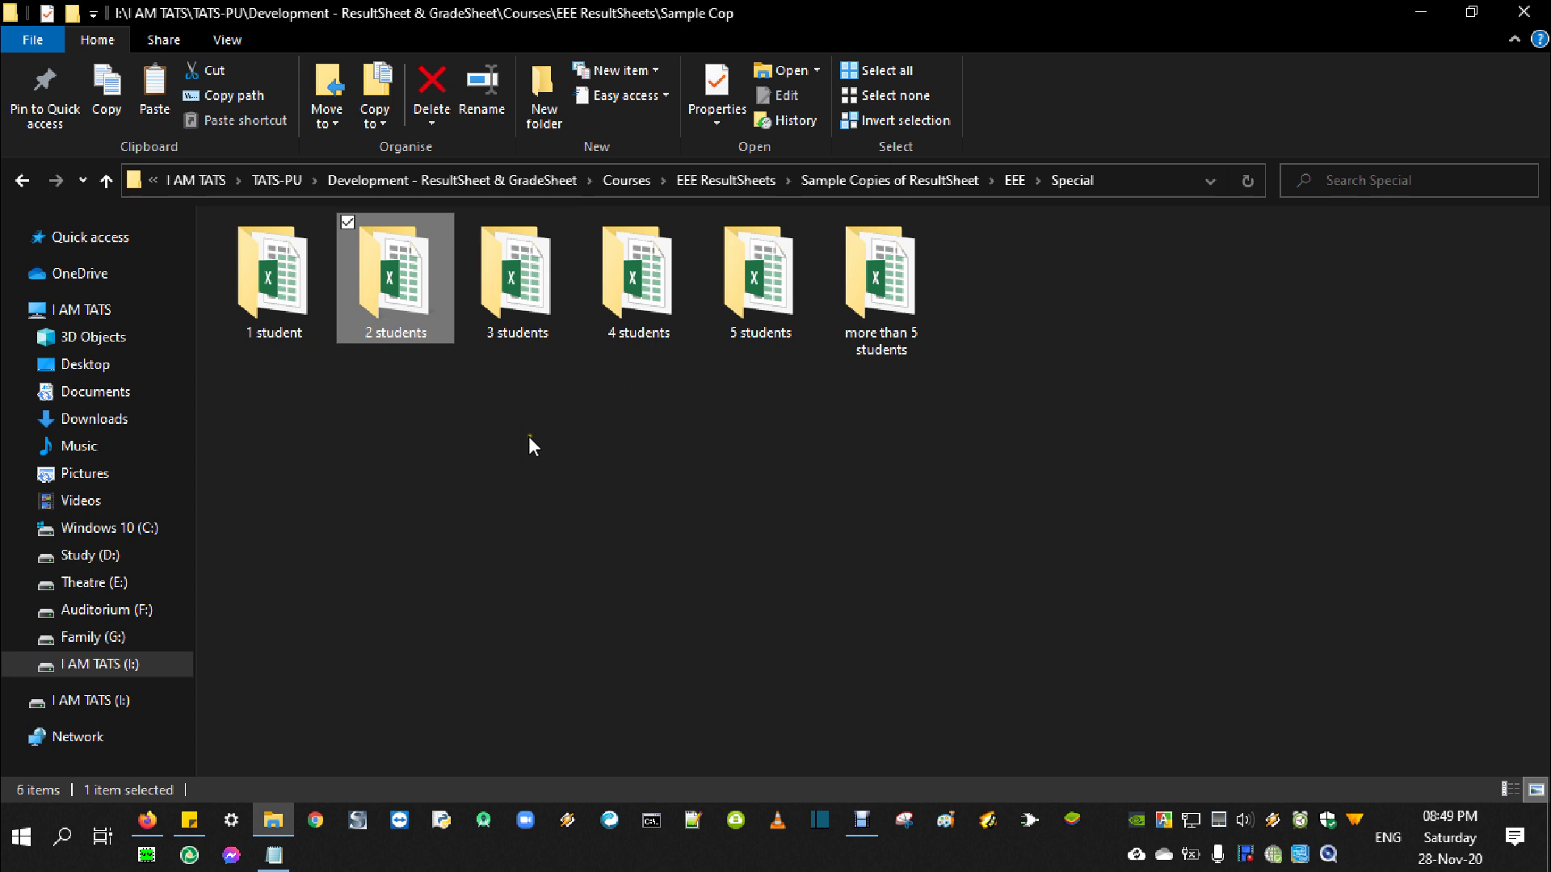
Open ResultSheet.xlsx from EEE > Re-exam > 2 students and view its Midterm sheet
click(106, 180)
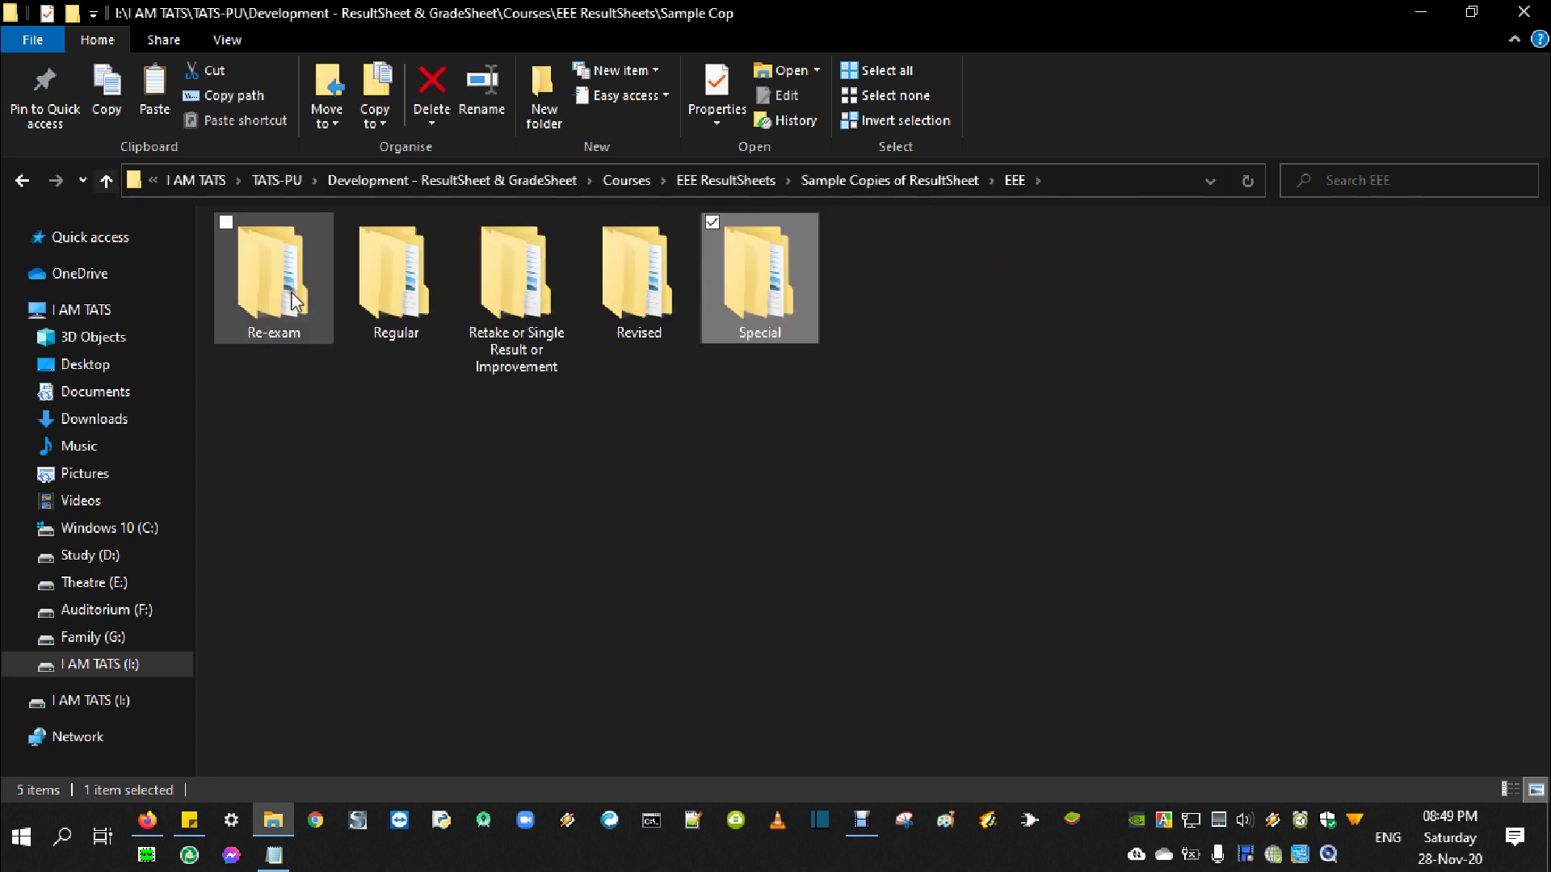
click(279, 289)
double_click(279, 288)
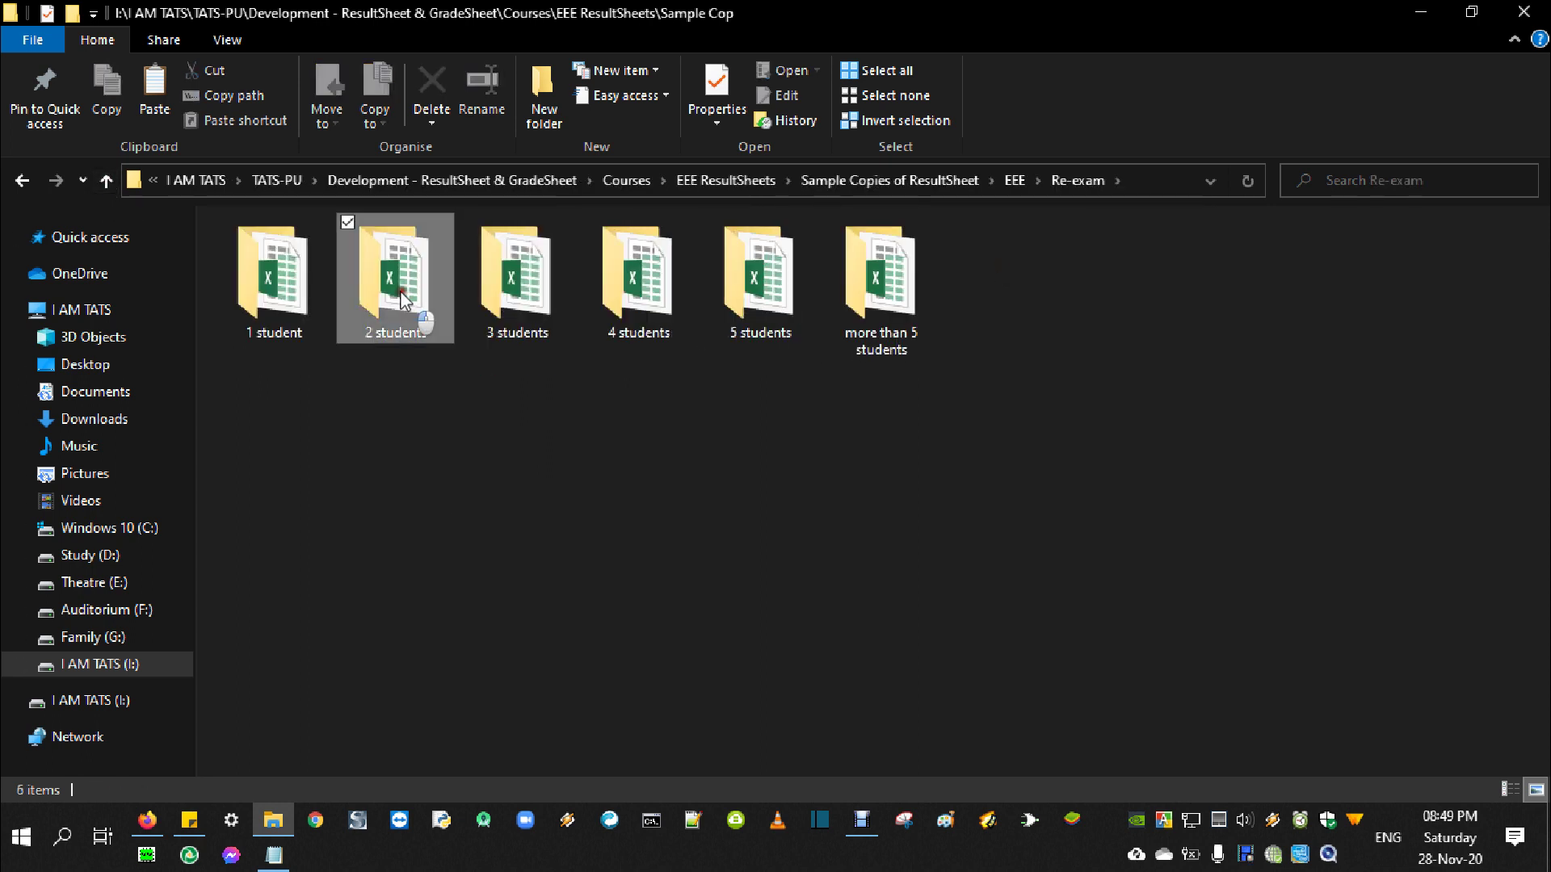
double_click(400, 291)
click(299, 304)
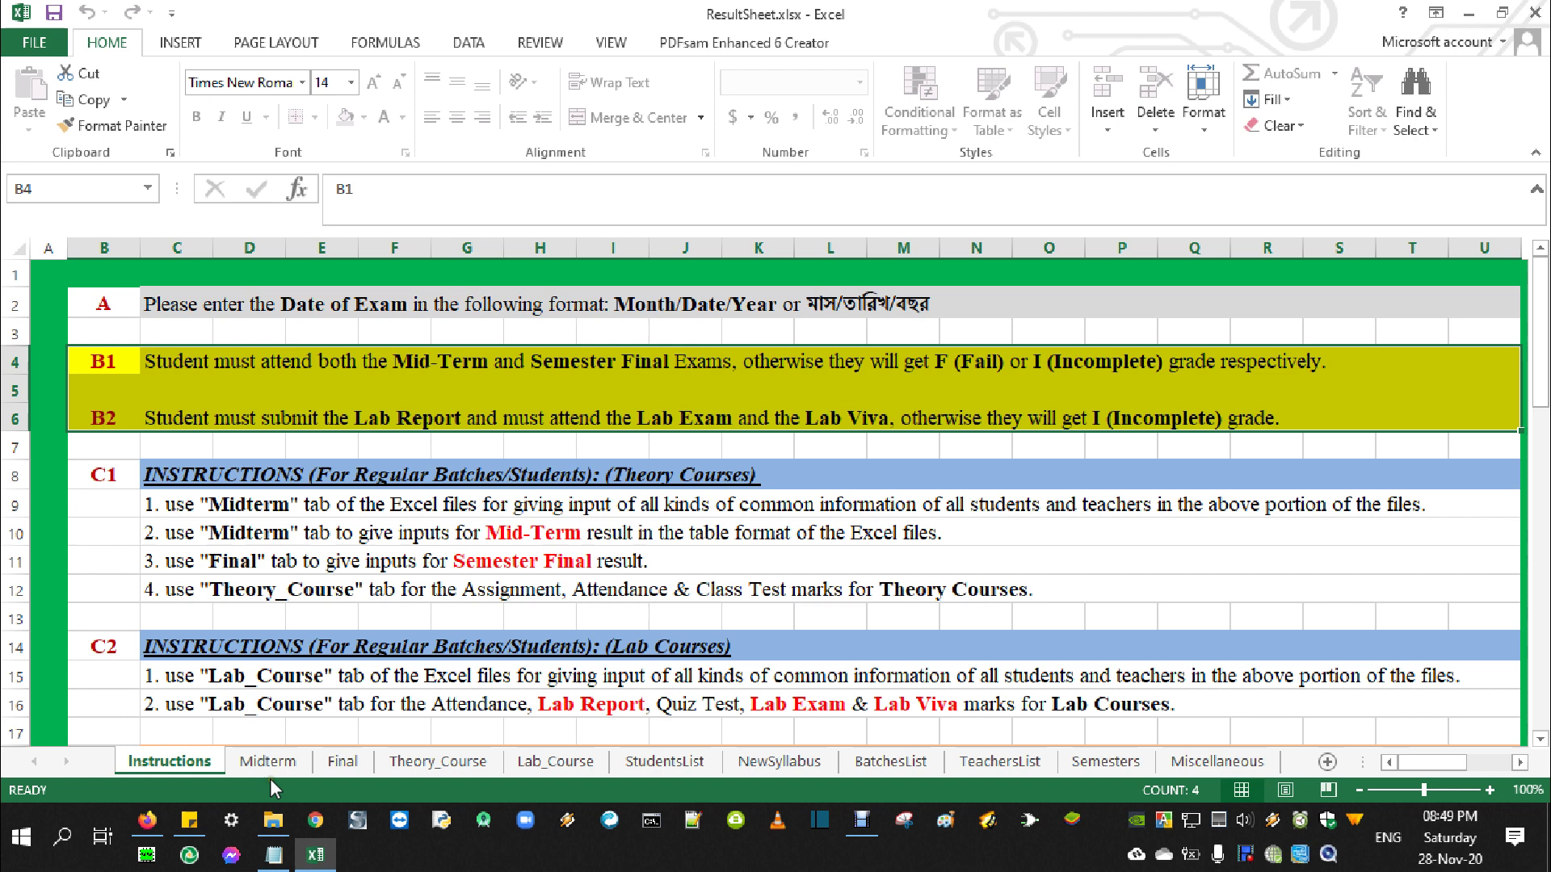
click(269, 762)
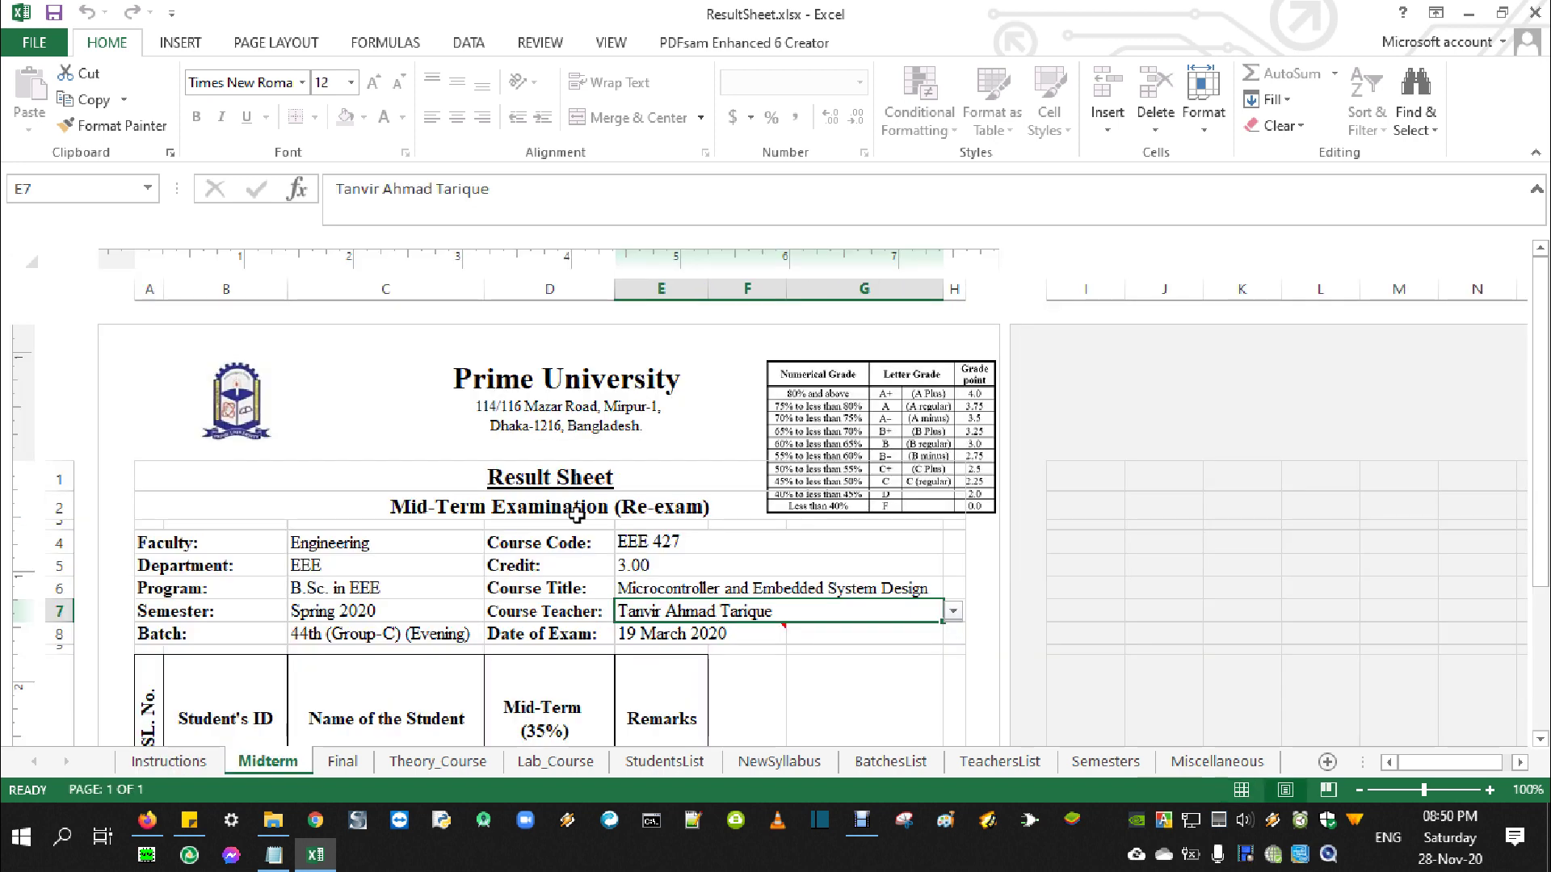
Set the Midterm sheet's A2 title to plain Mid-Term Examination
click(655, 510)
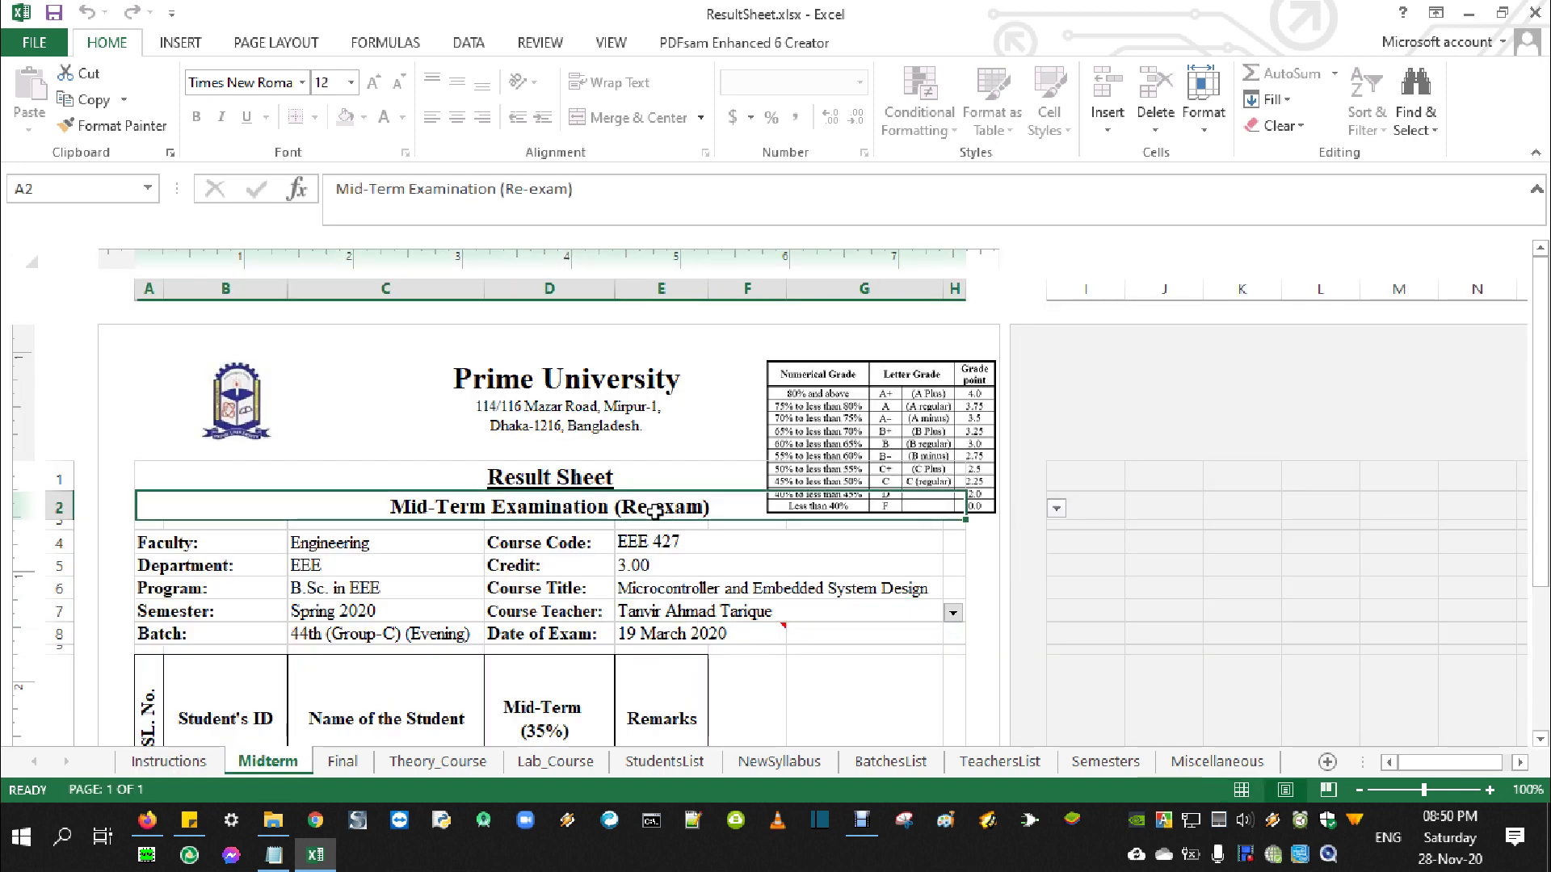
click(1057, 509)
scroll(977, 565, up, 1)
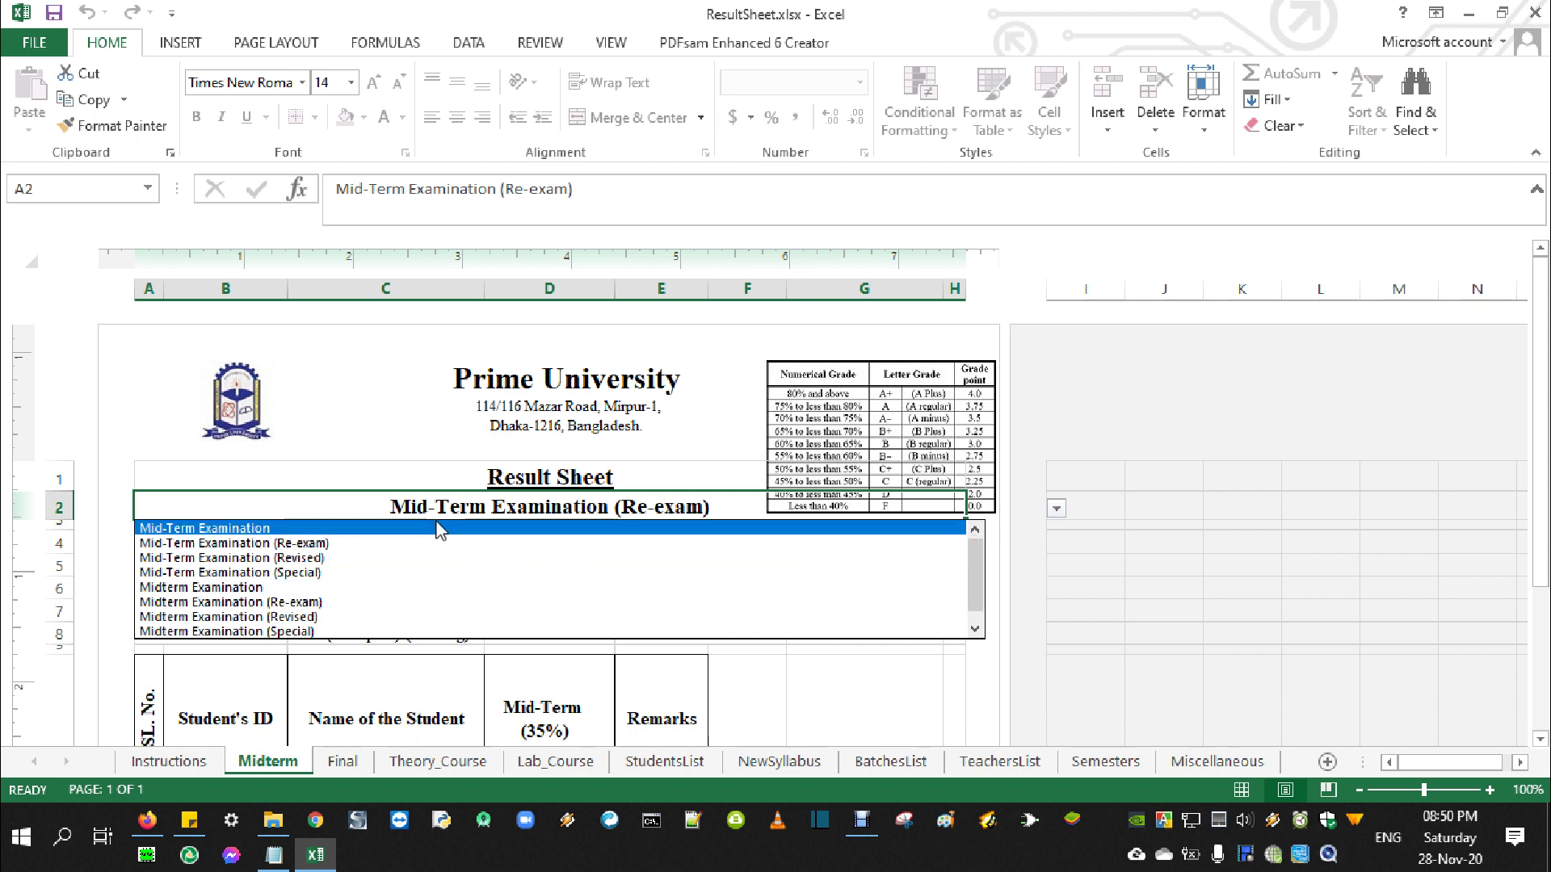
click(230, 529)
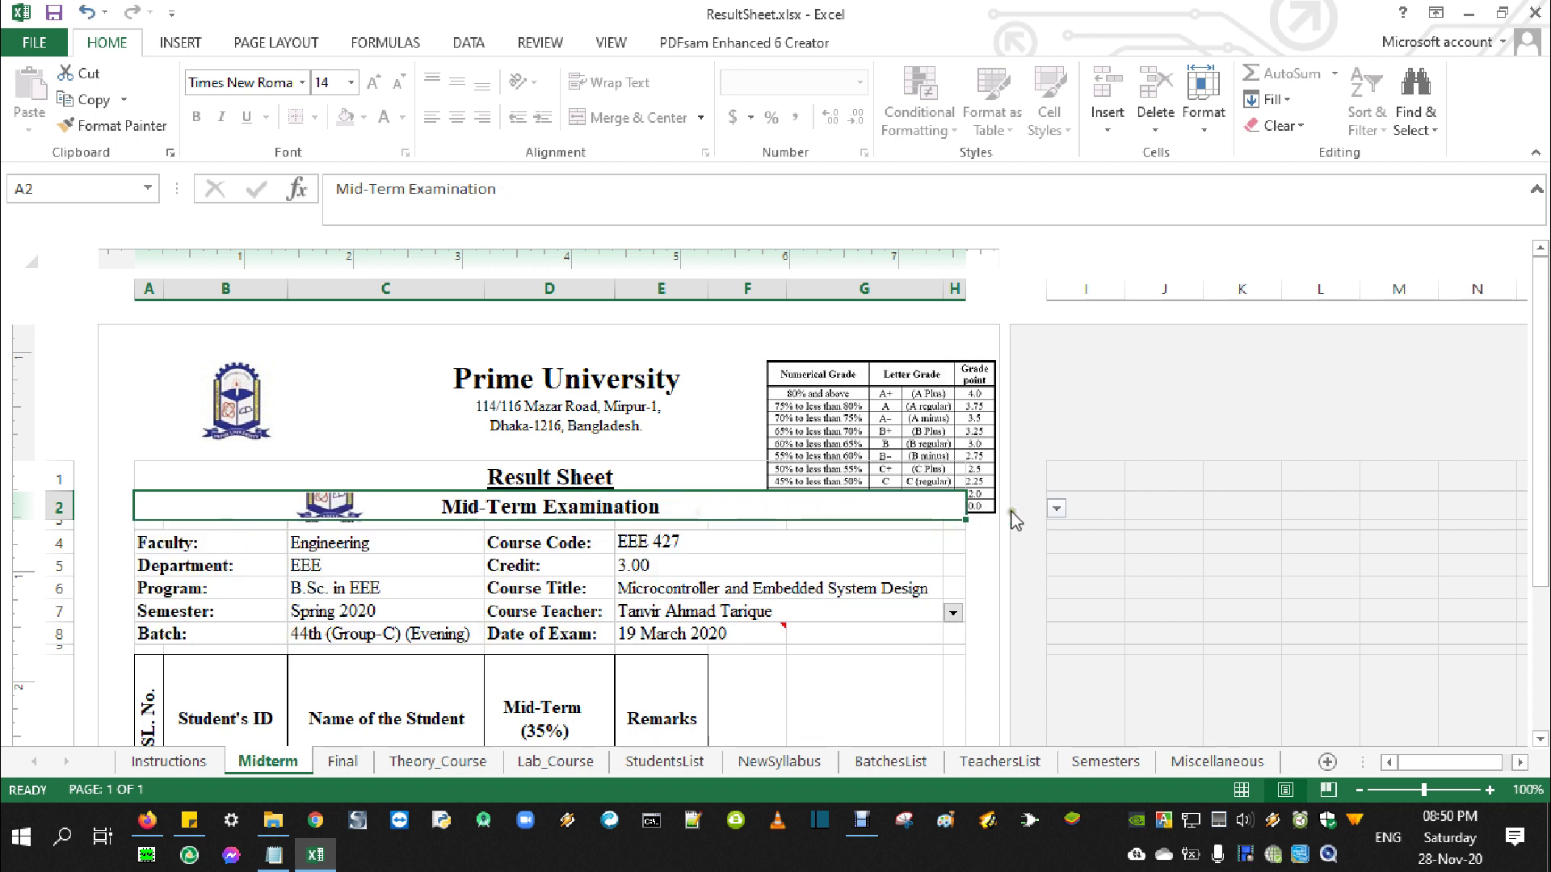
click(1057, 509)
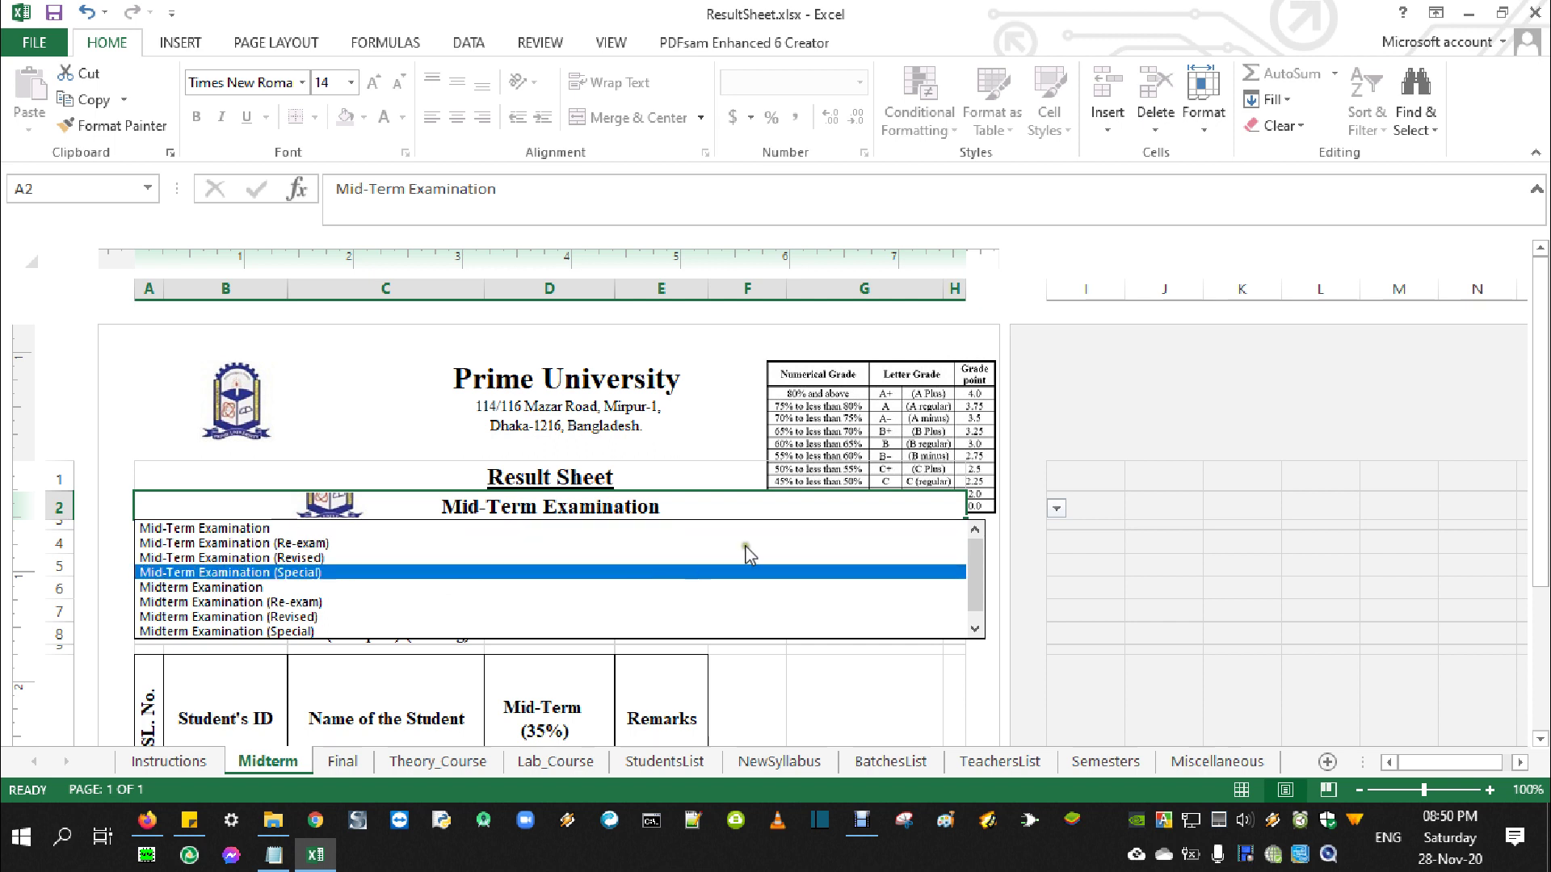
key(Escape)
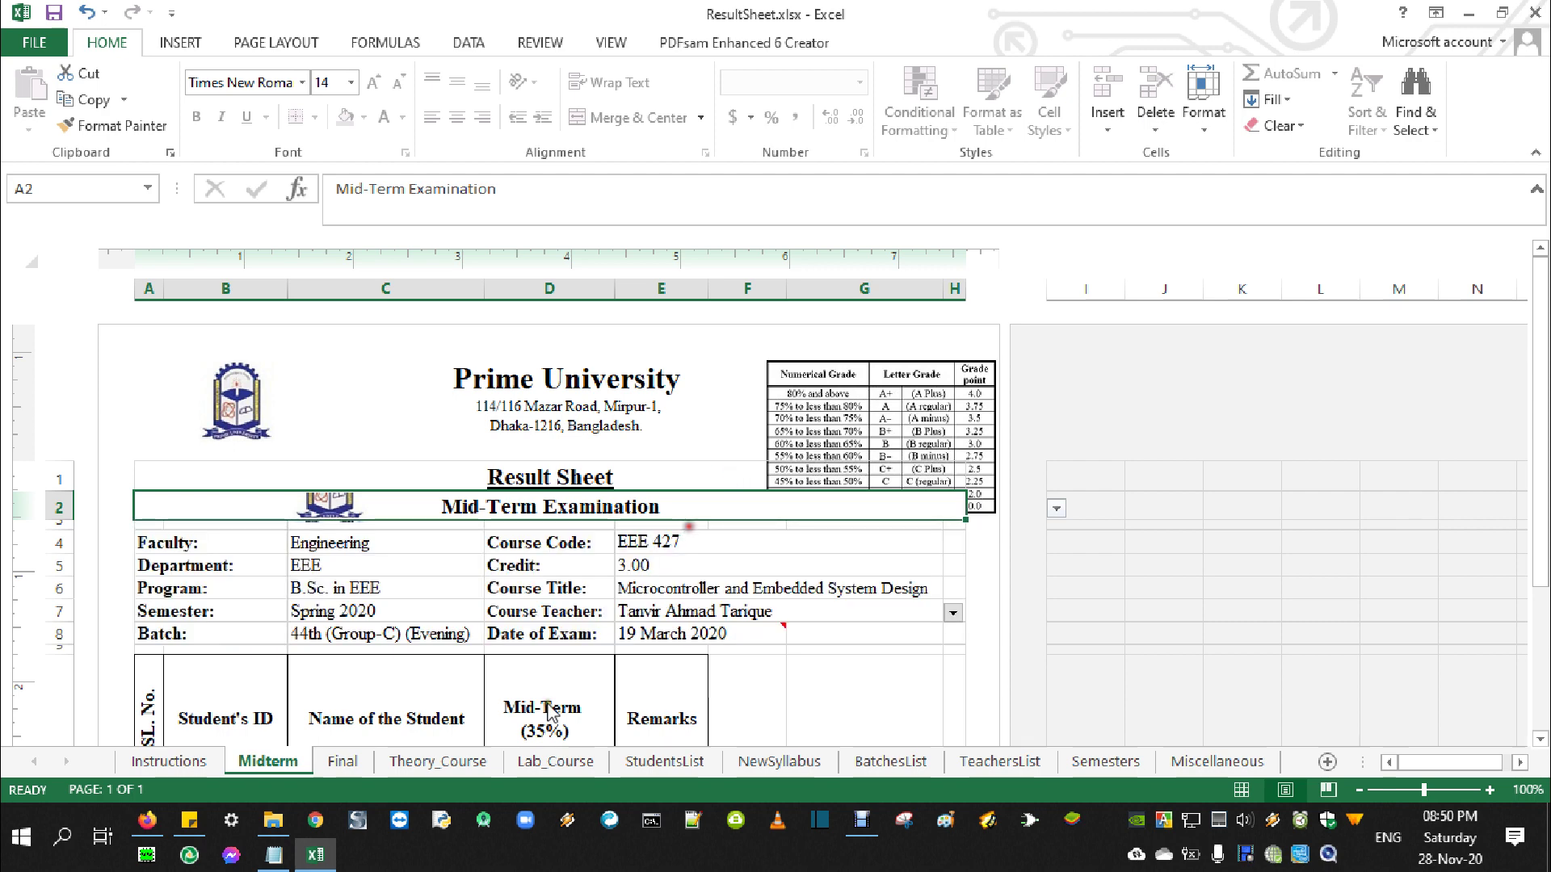
Review the Final sheet's A2 exam-type options, leaving the Re-exam title unchanged
click(342, 761)
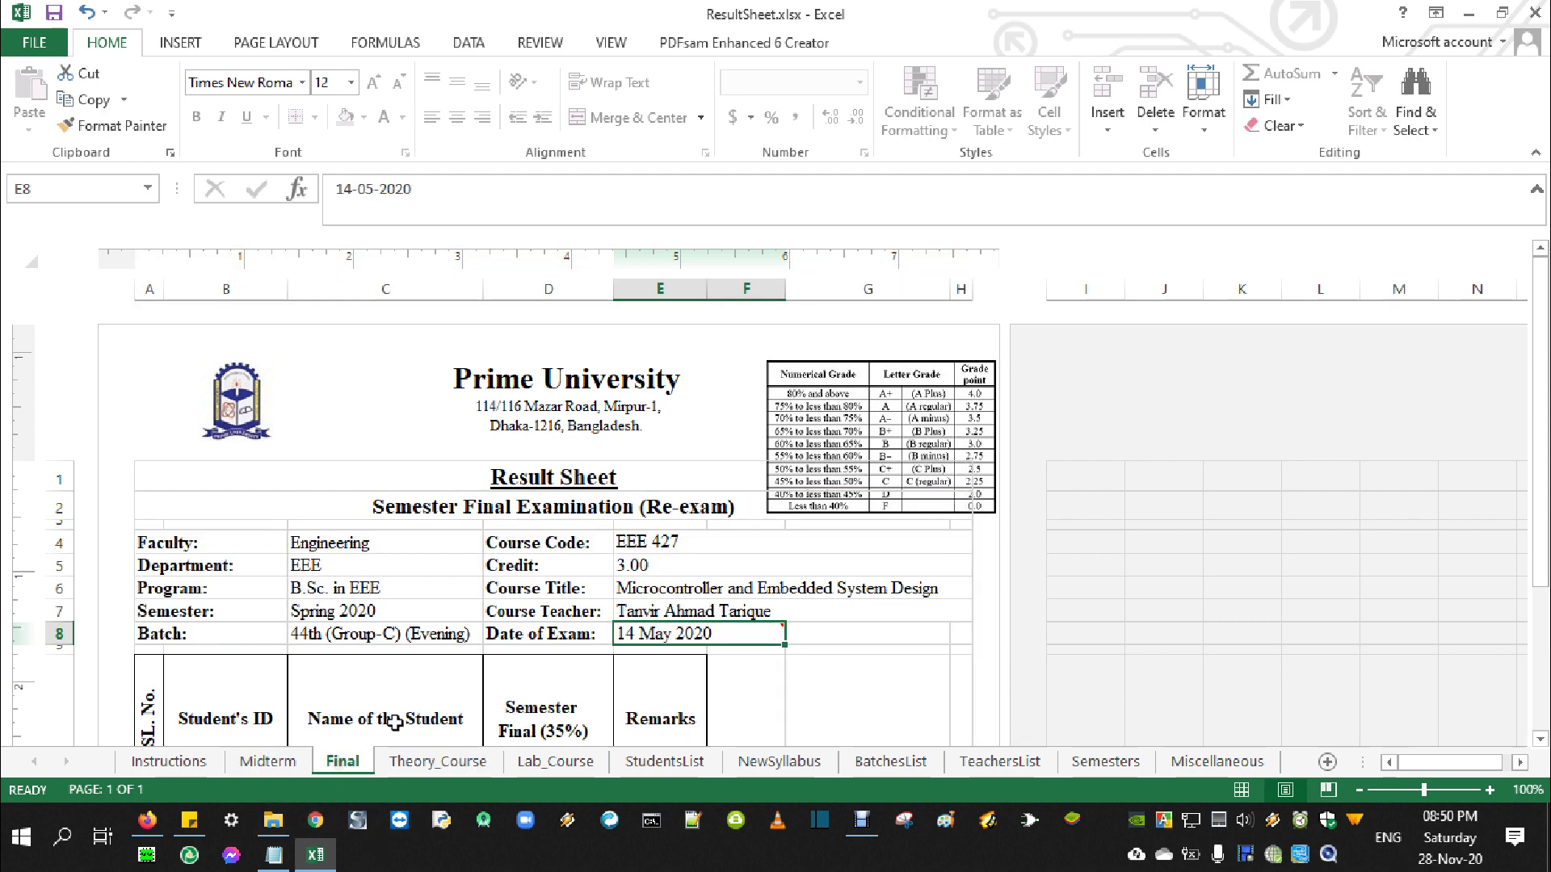
click(654, 507)
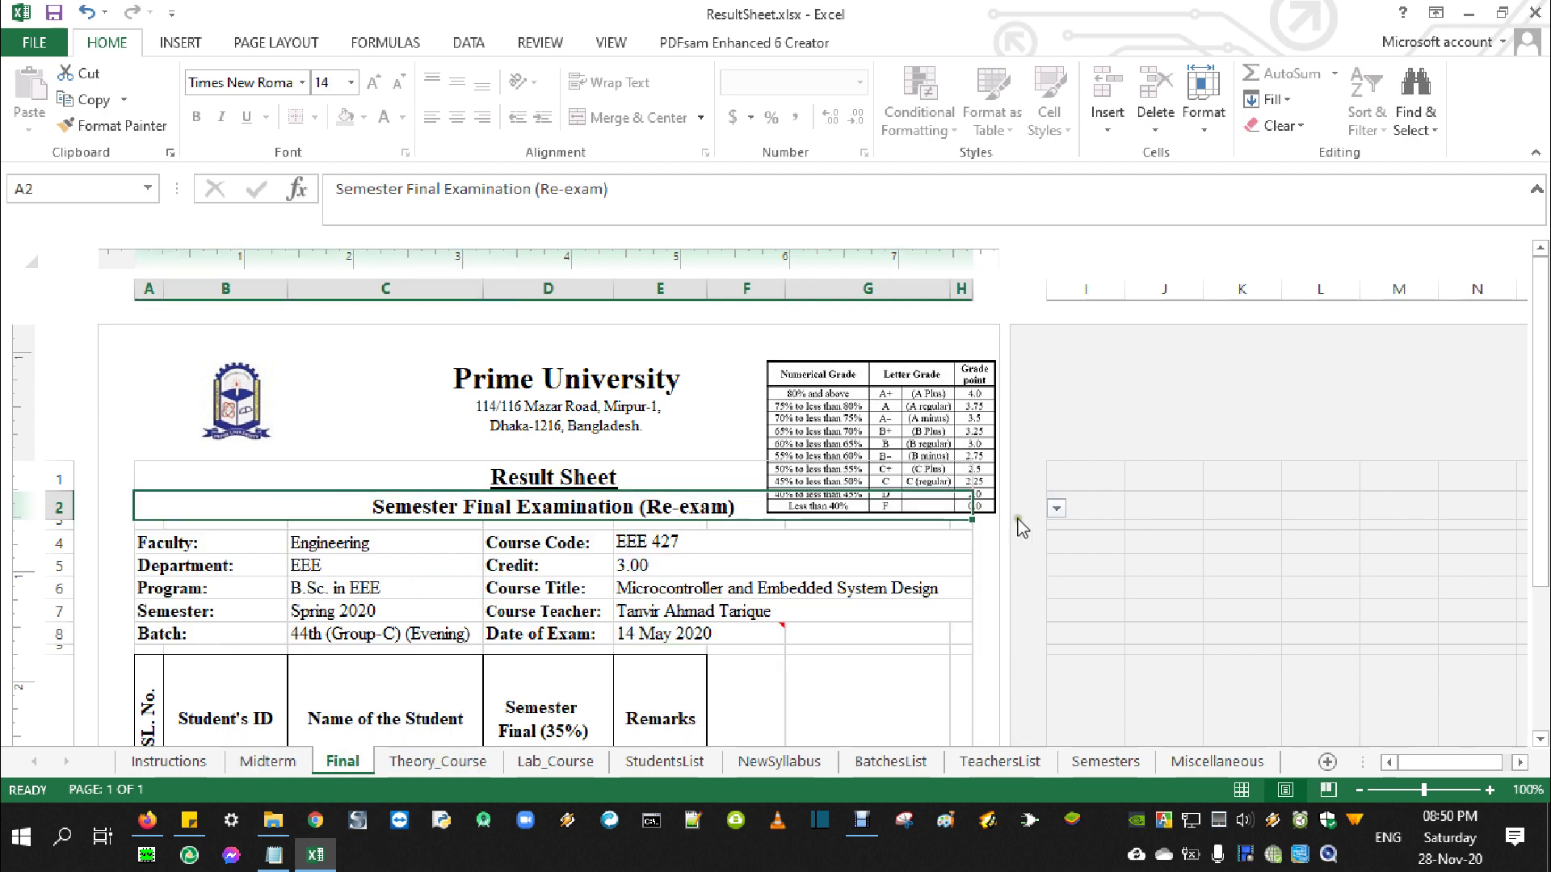
click(1057, 508)
scroll(985, 580, up, 1)
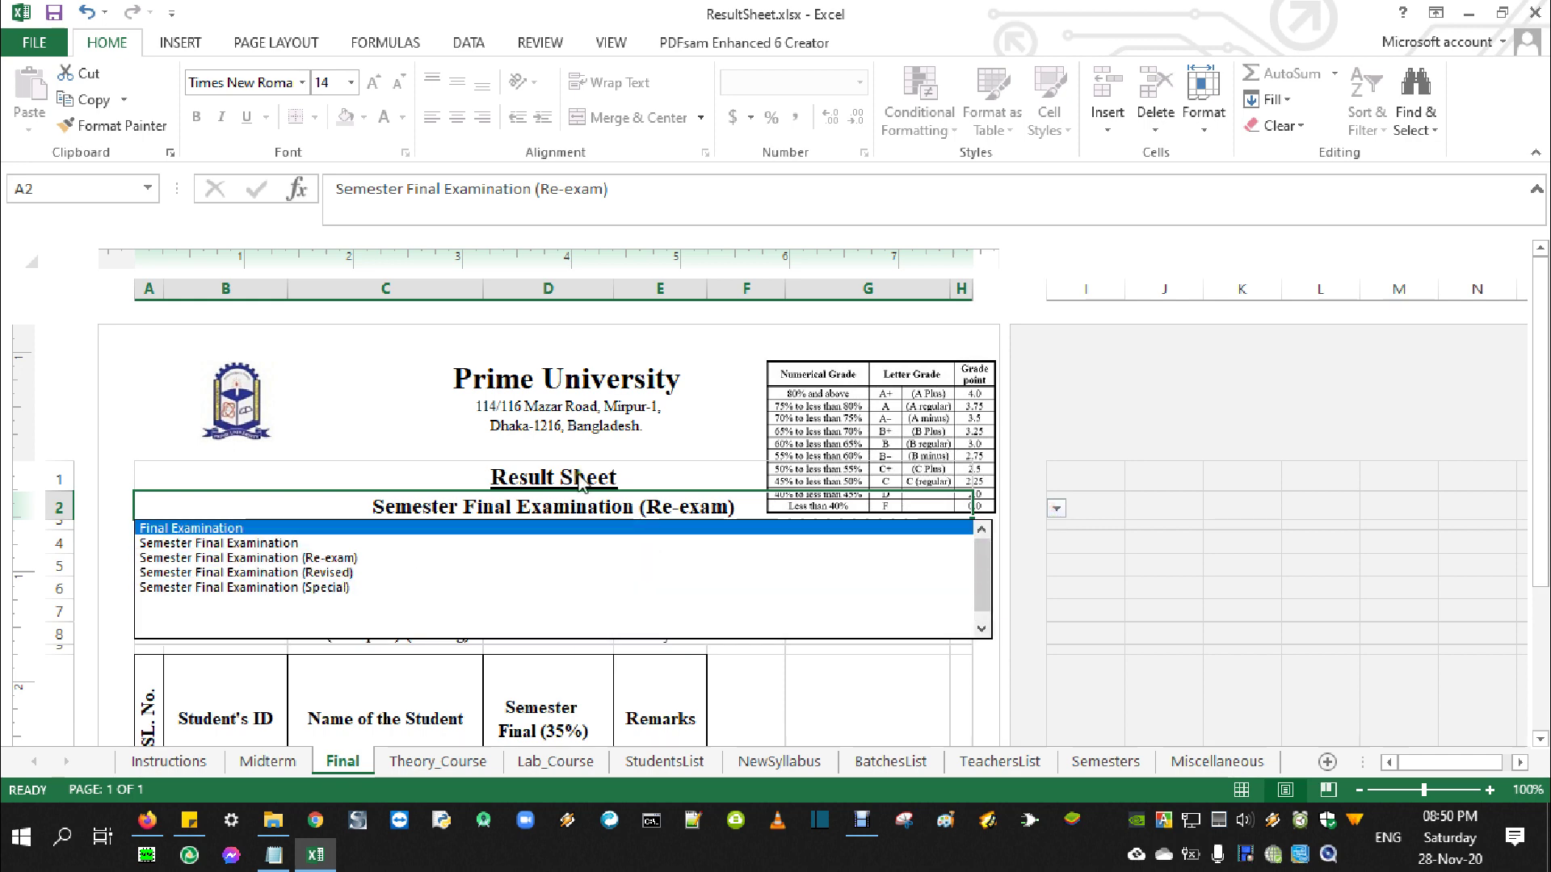
click(581, 501)
click(440, 763)
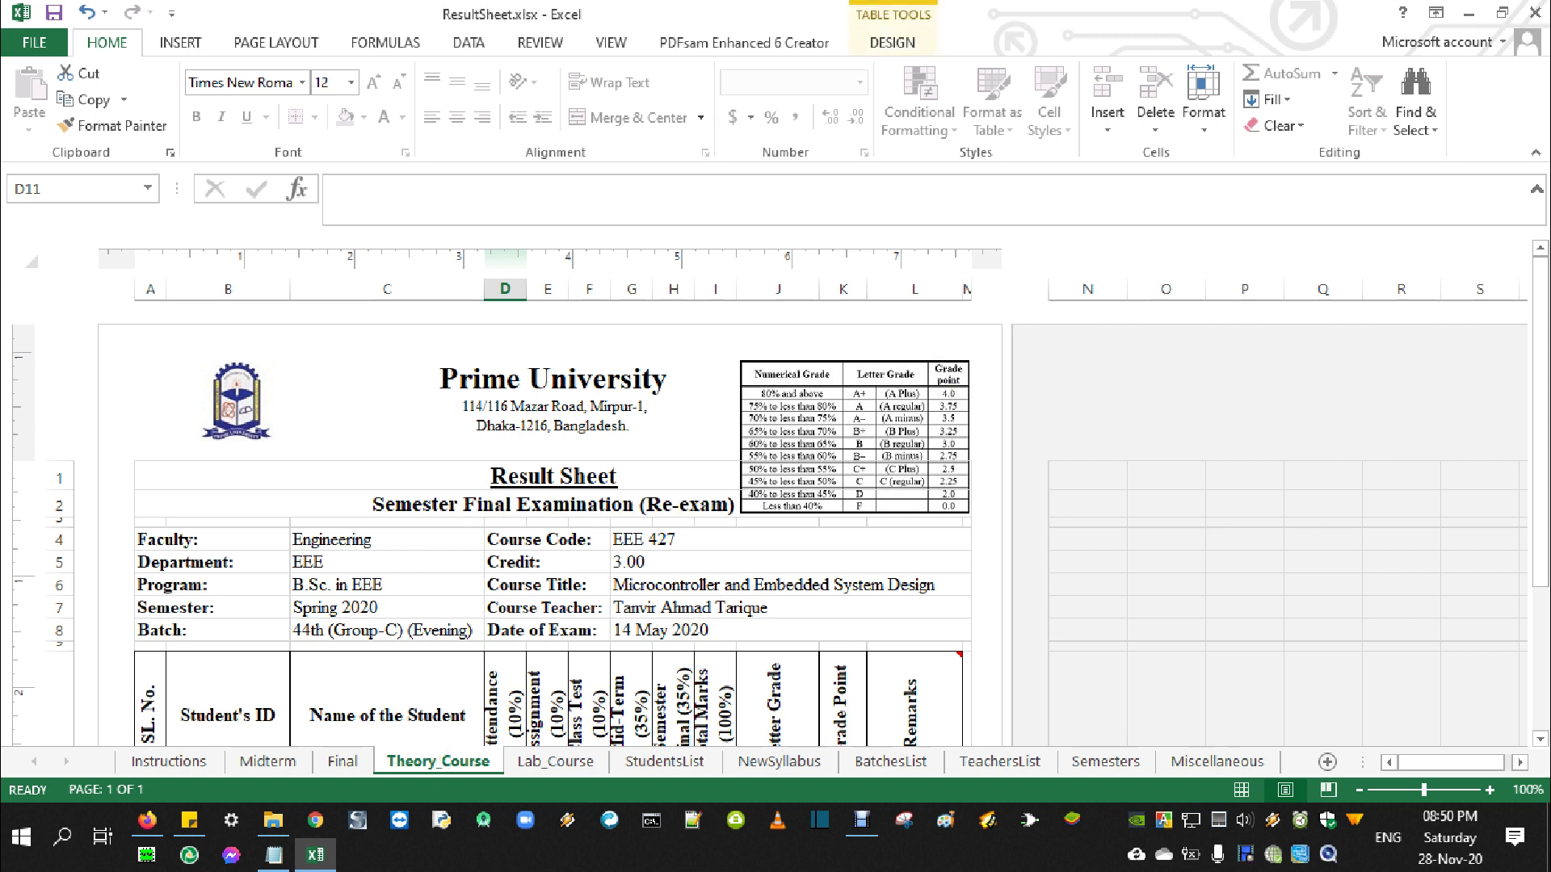
Check the Theory_Course sheet's protection with Review > Unprotect Sheet, which asks for a password
click(1535, 12)
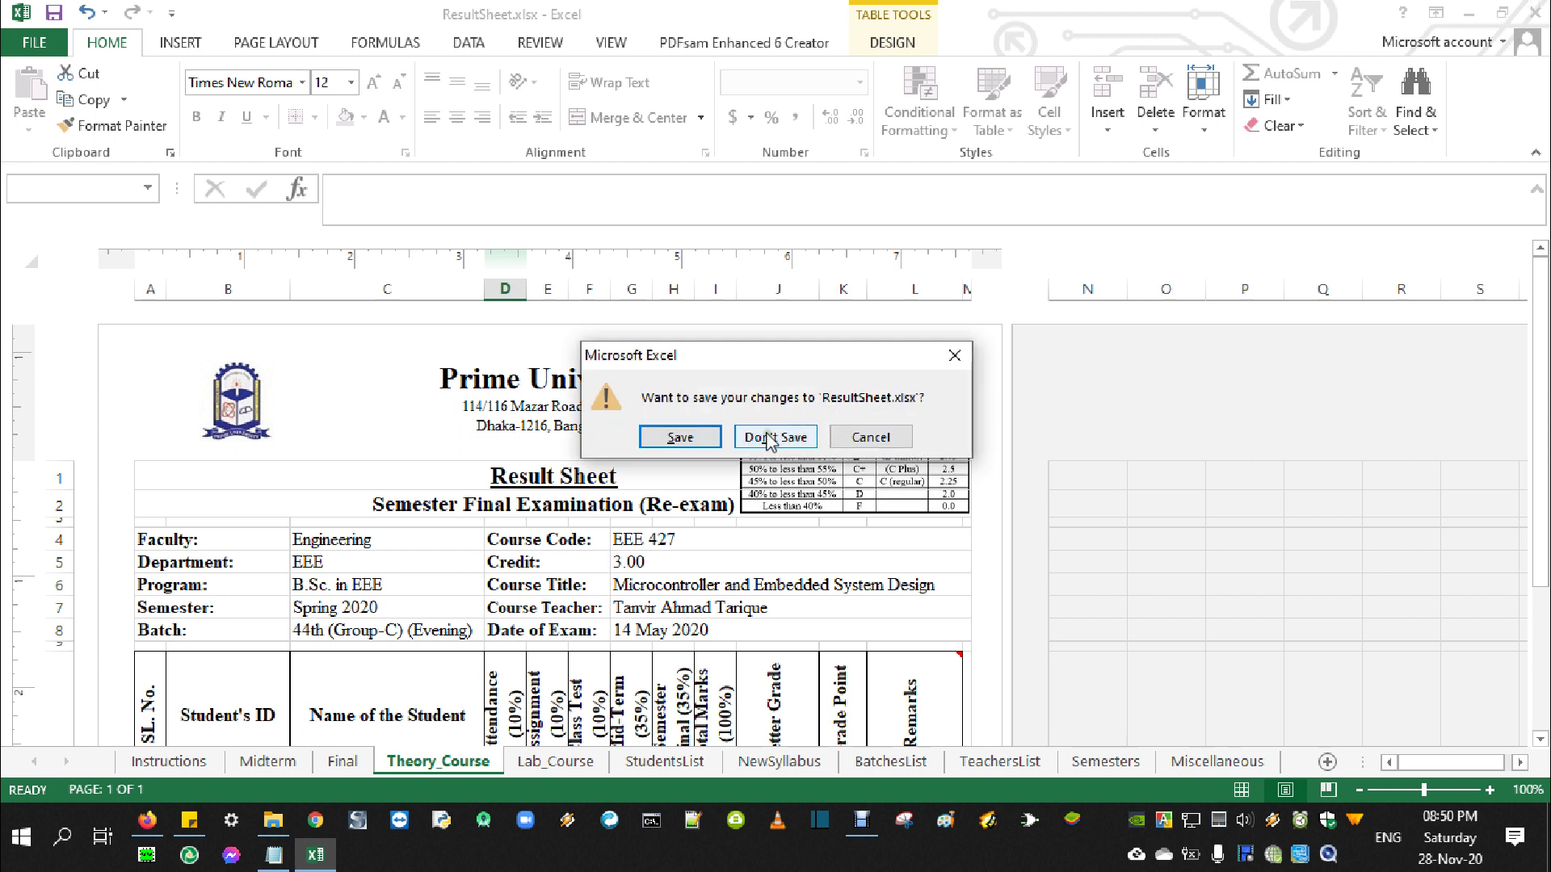
click(870, 436)
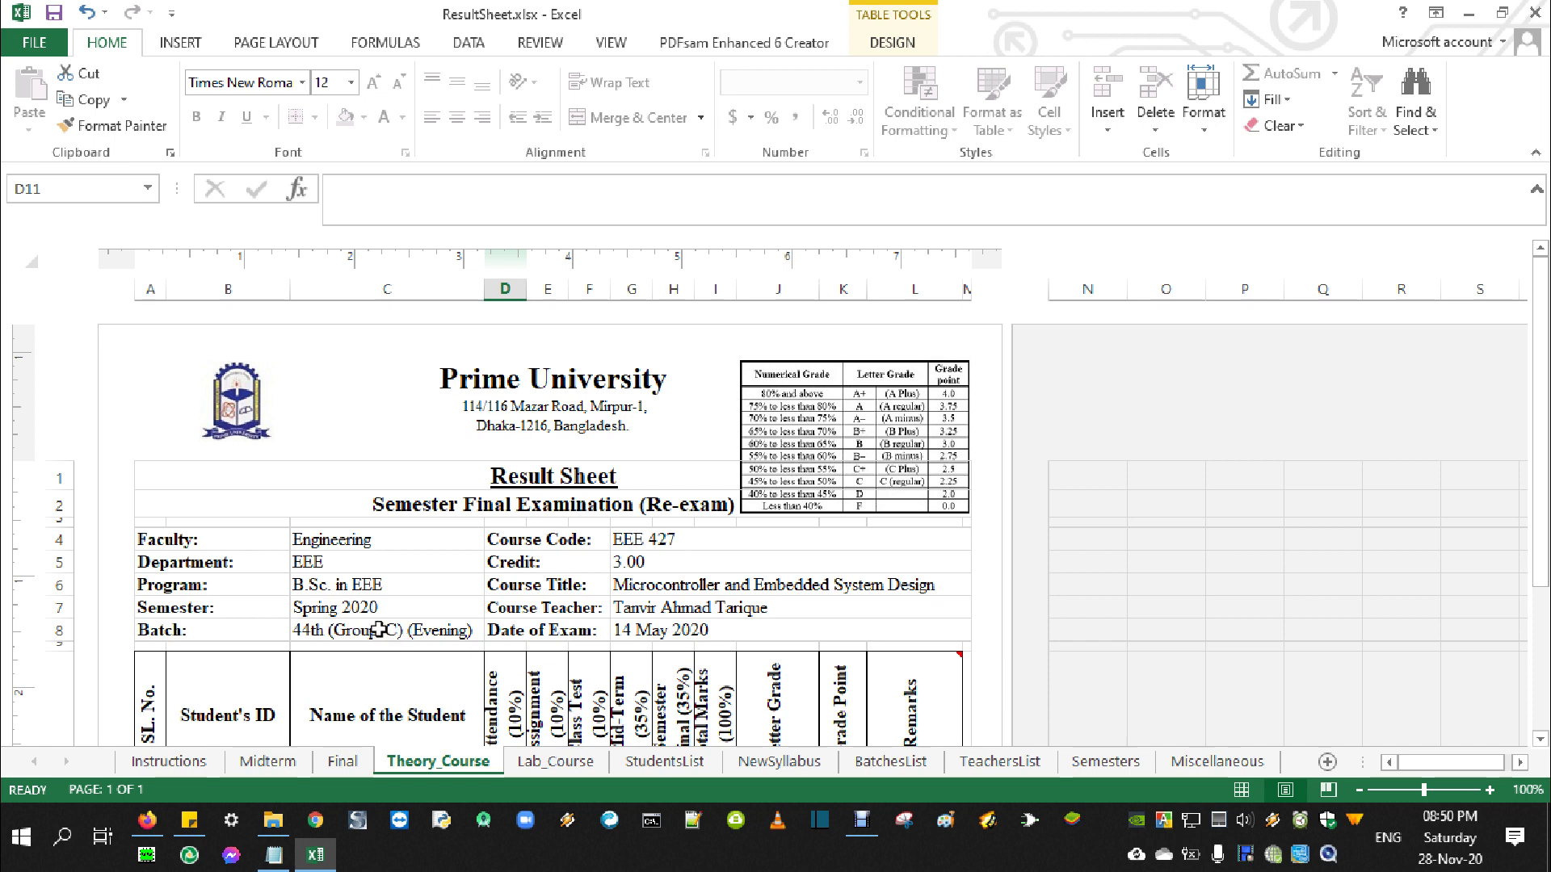
click(539, 49)
click(688, 115)
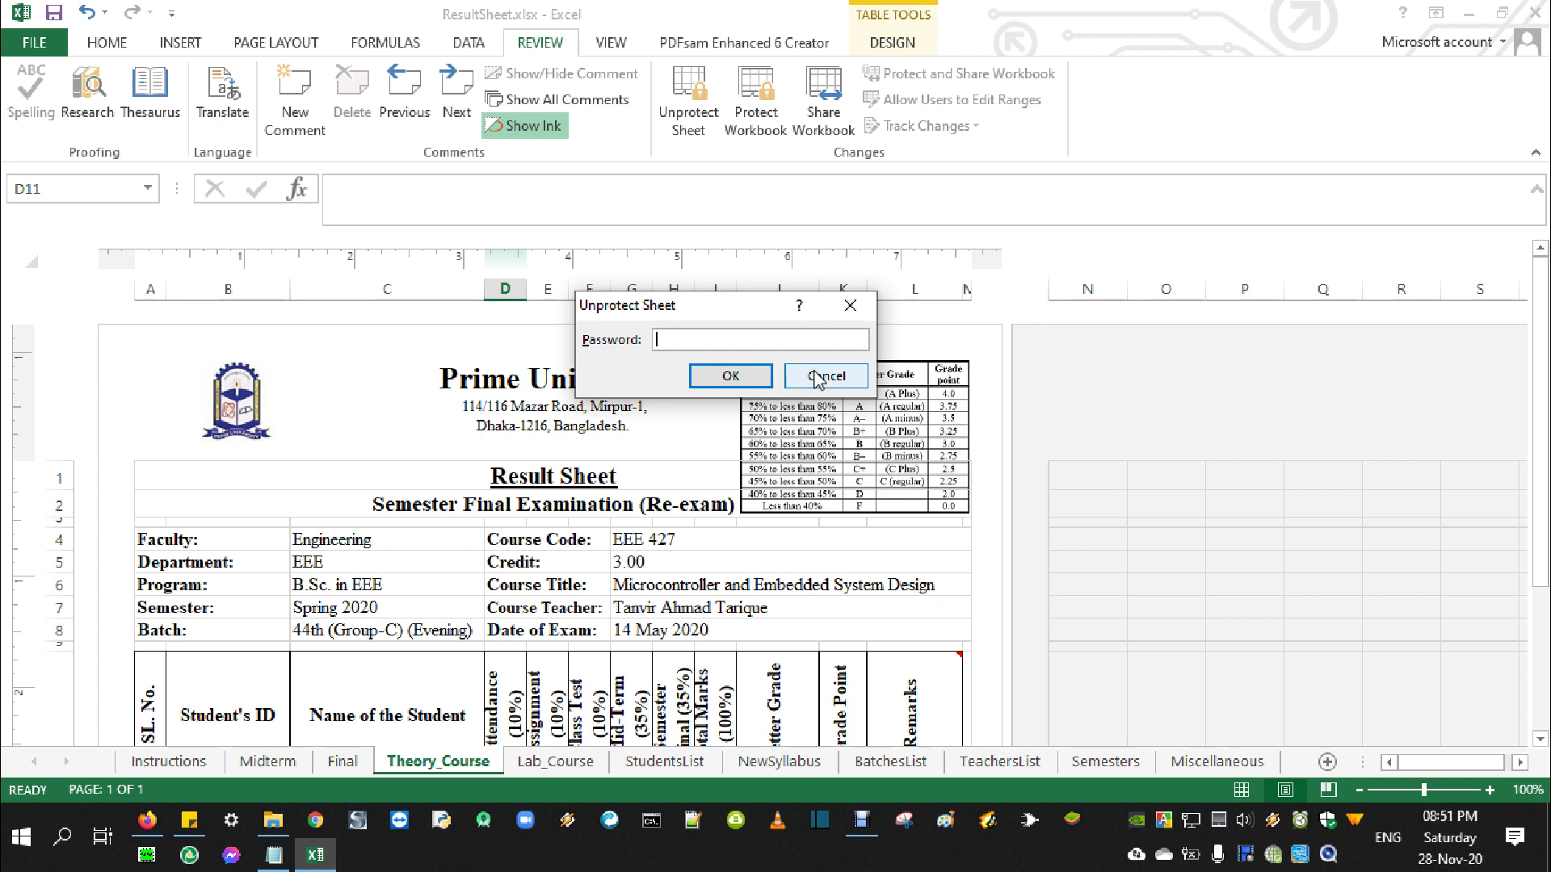
Cancel the password prompt and close the workbook with Don't Save
click(818, 377)
click(1534, 13)
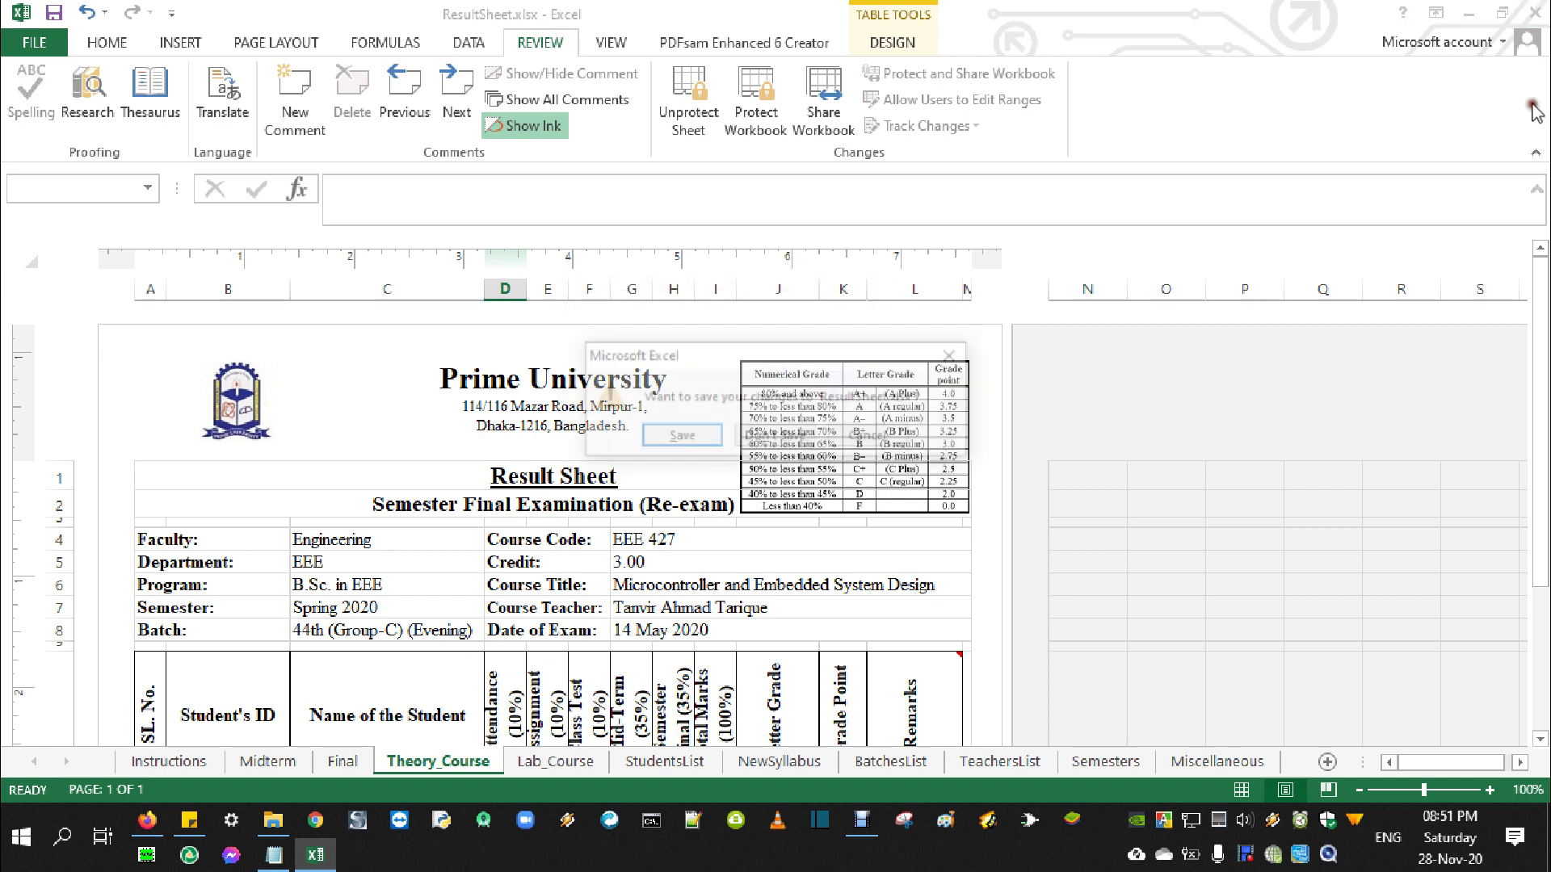
click(776, 437)
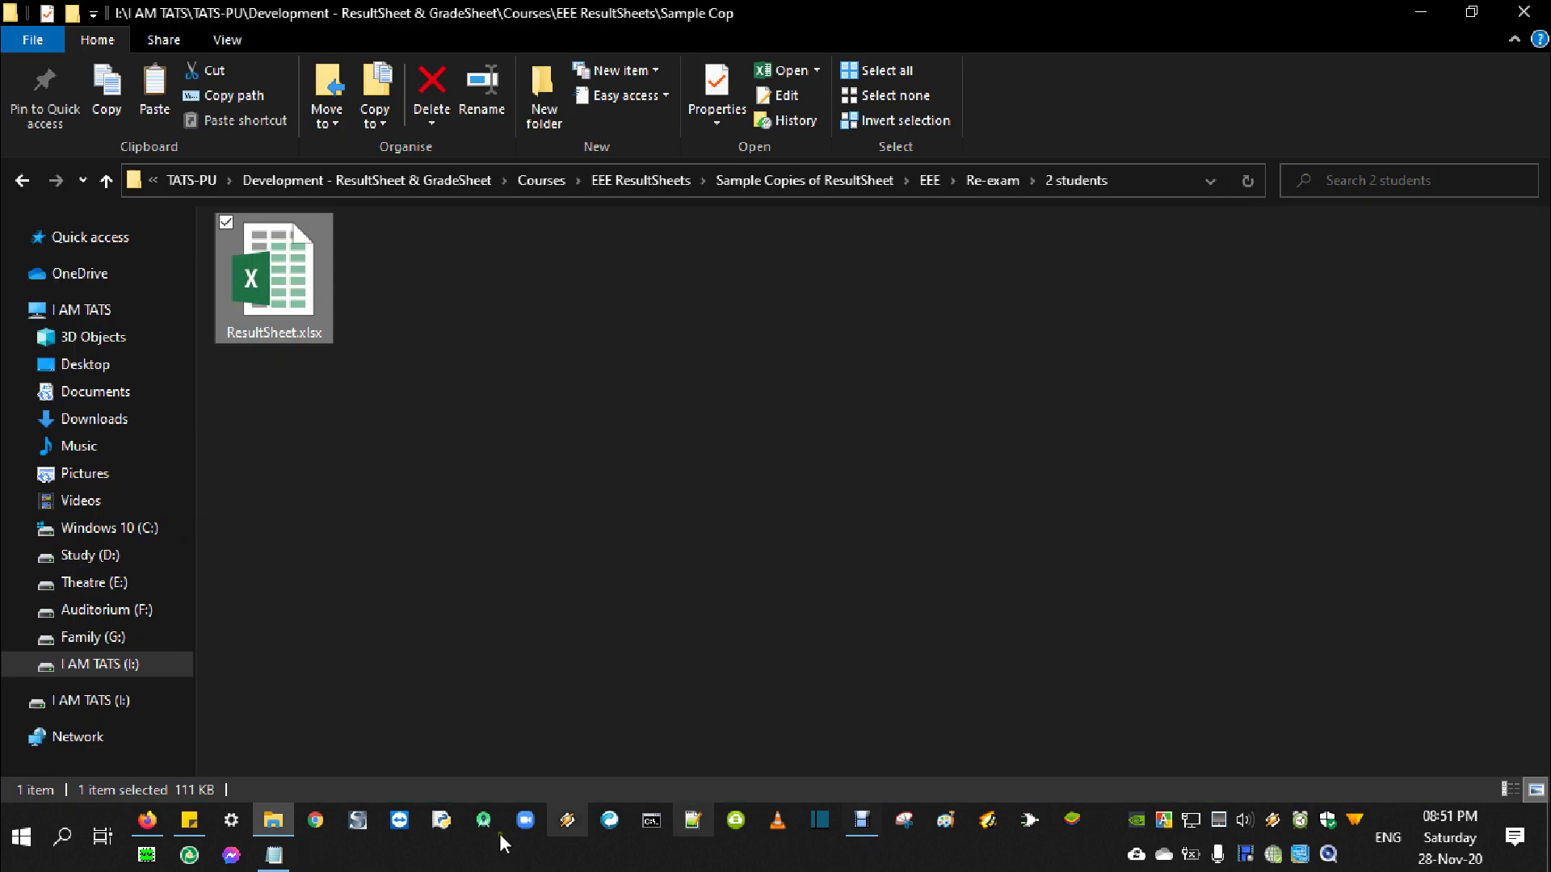
In Notepad's resultsheets.txt, highlight the item 5 'CSE Students ResultSheets' title
click(274, 855)
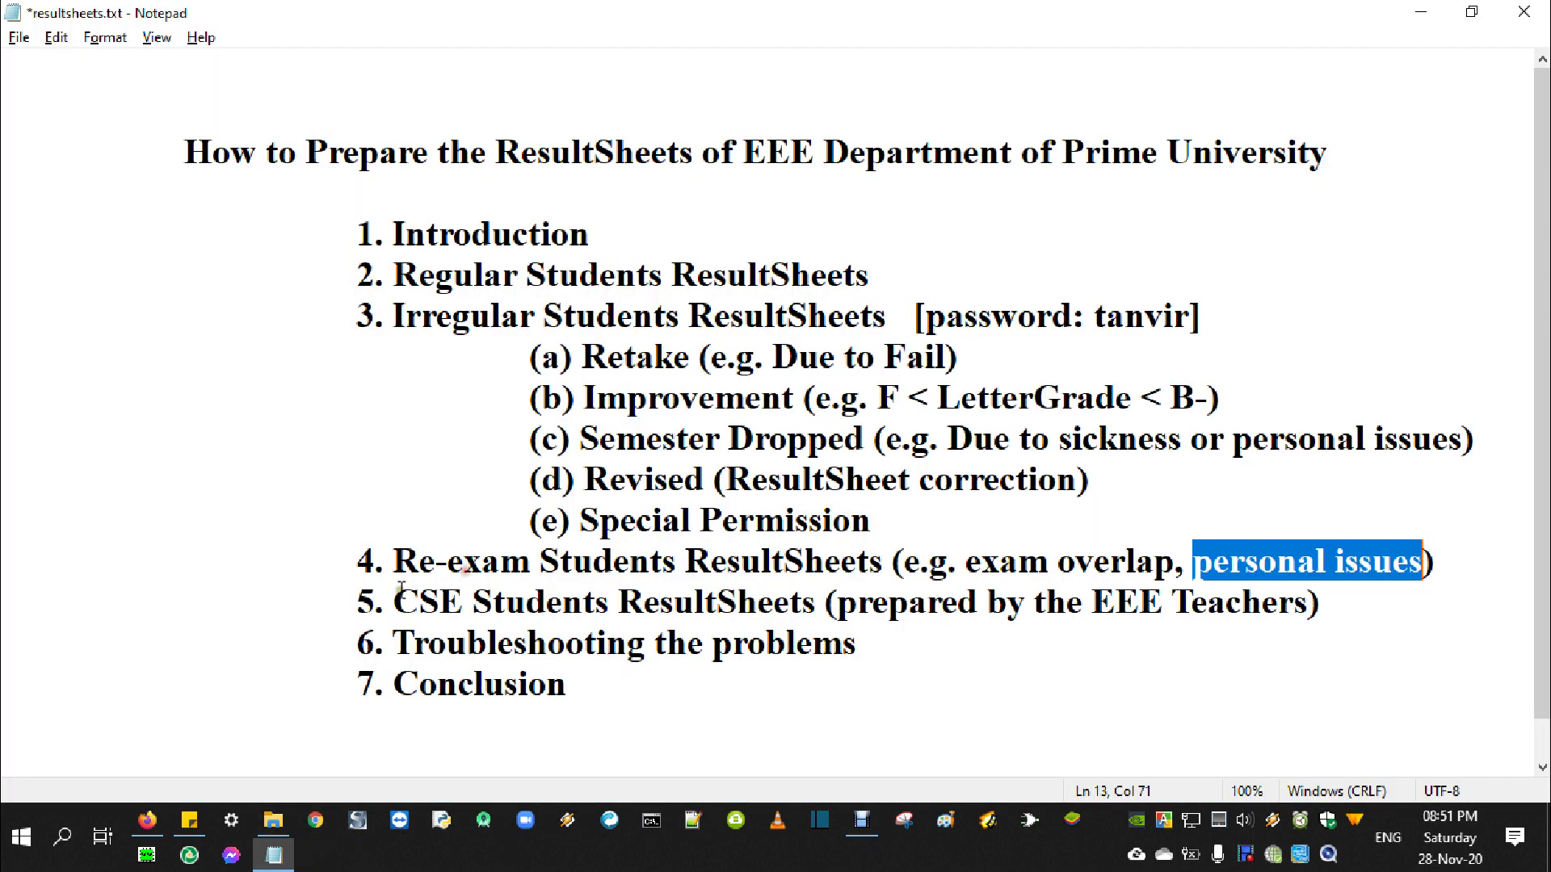
drag(393, 602, 1333, 627)
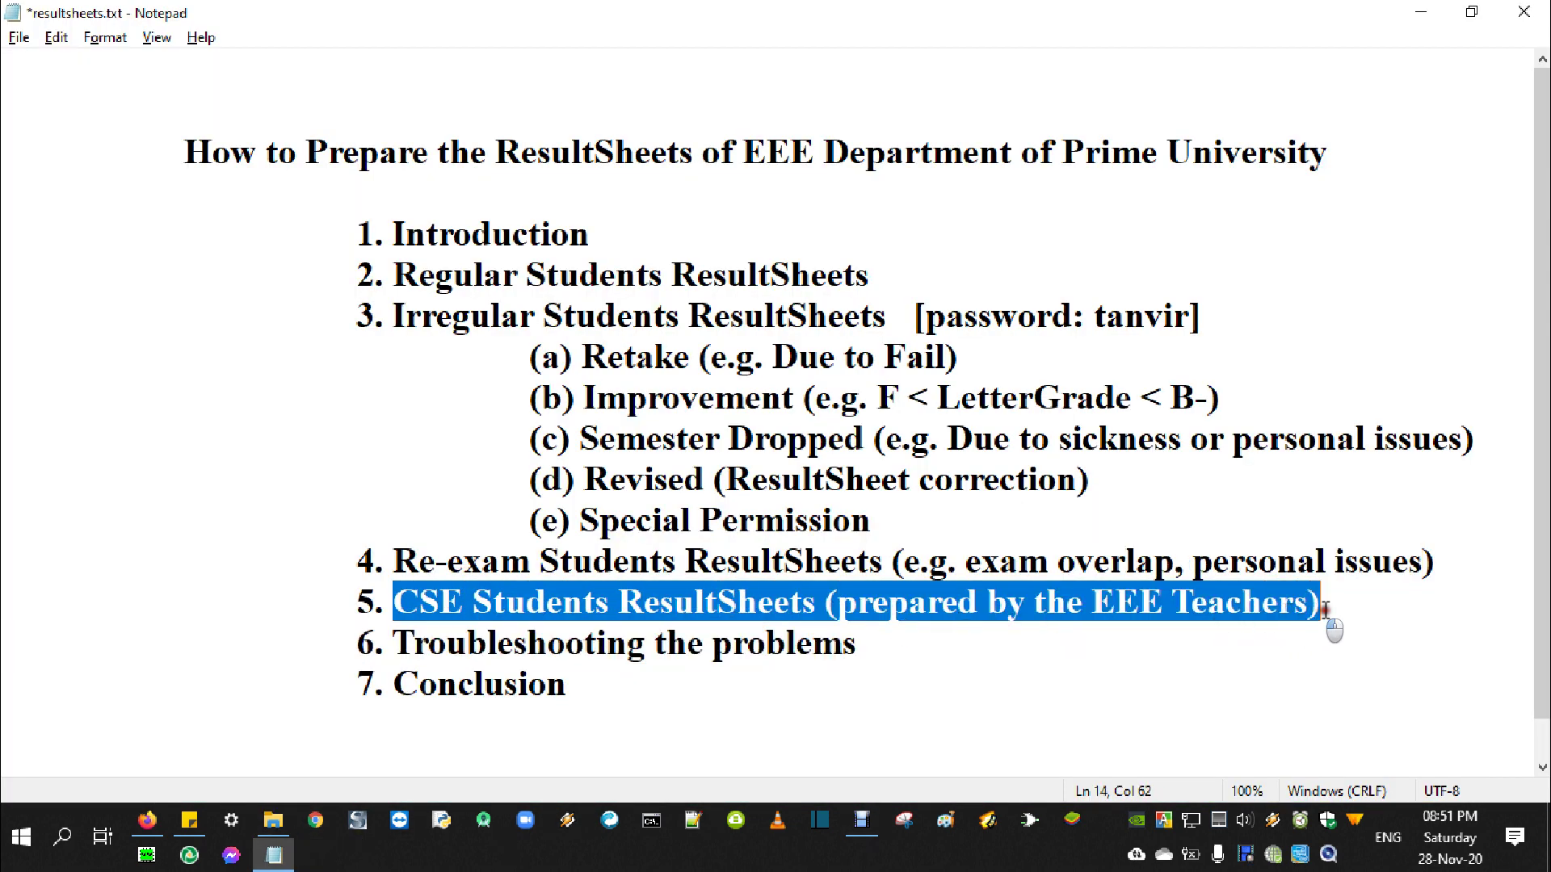
click(644, 602)
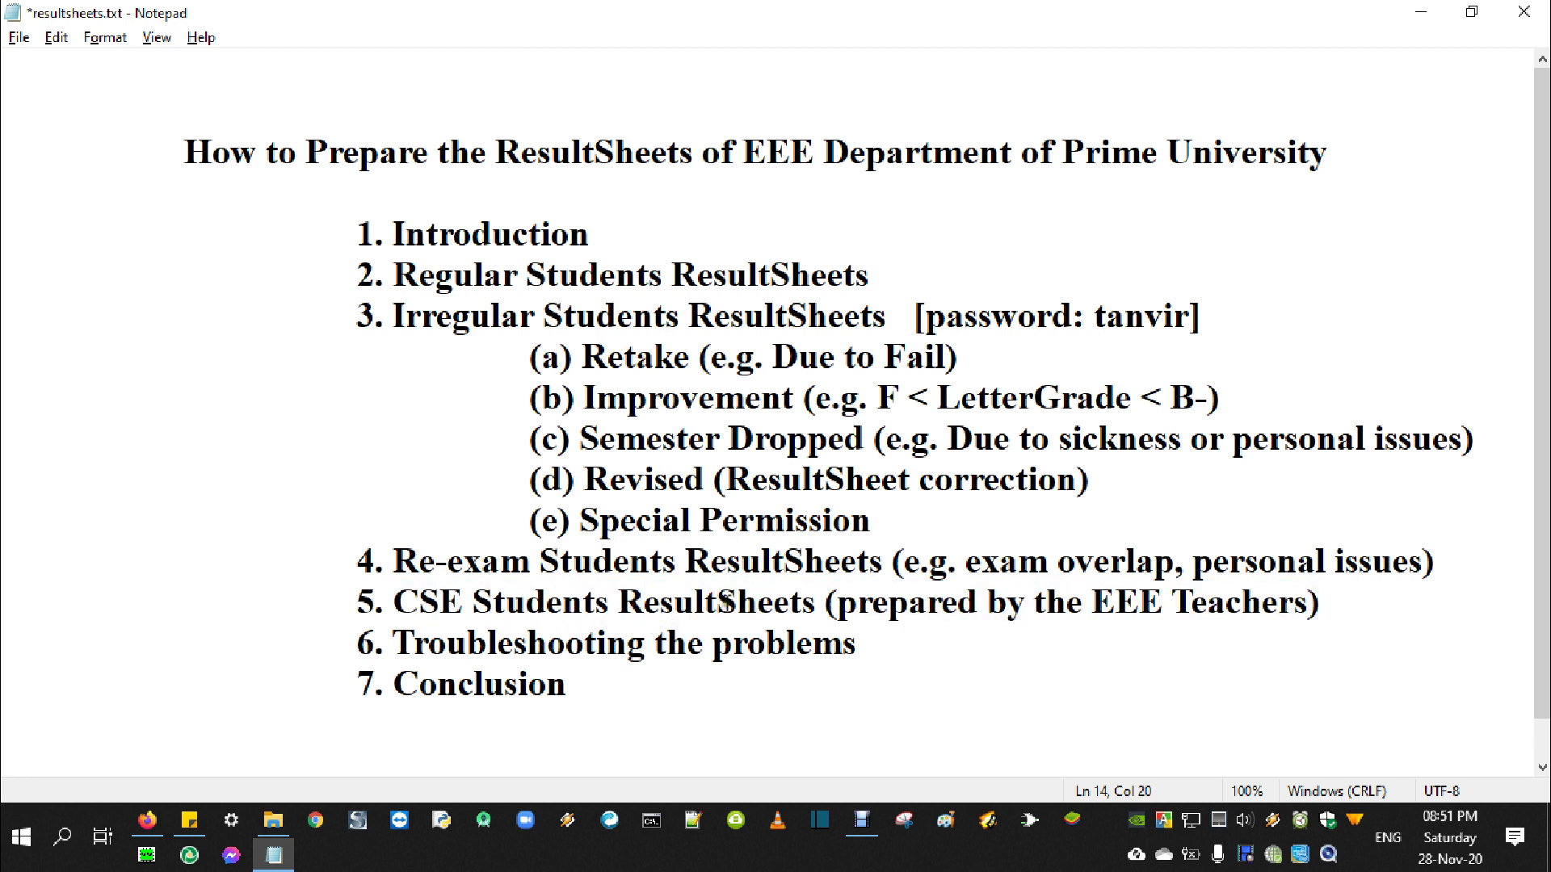
drag(393, 602, 844, 606)
drag(1329, 604, 825, 606)
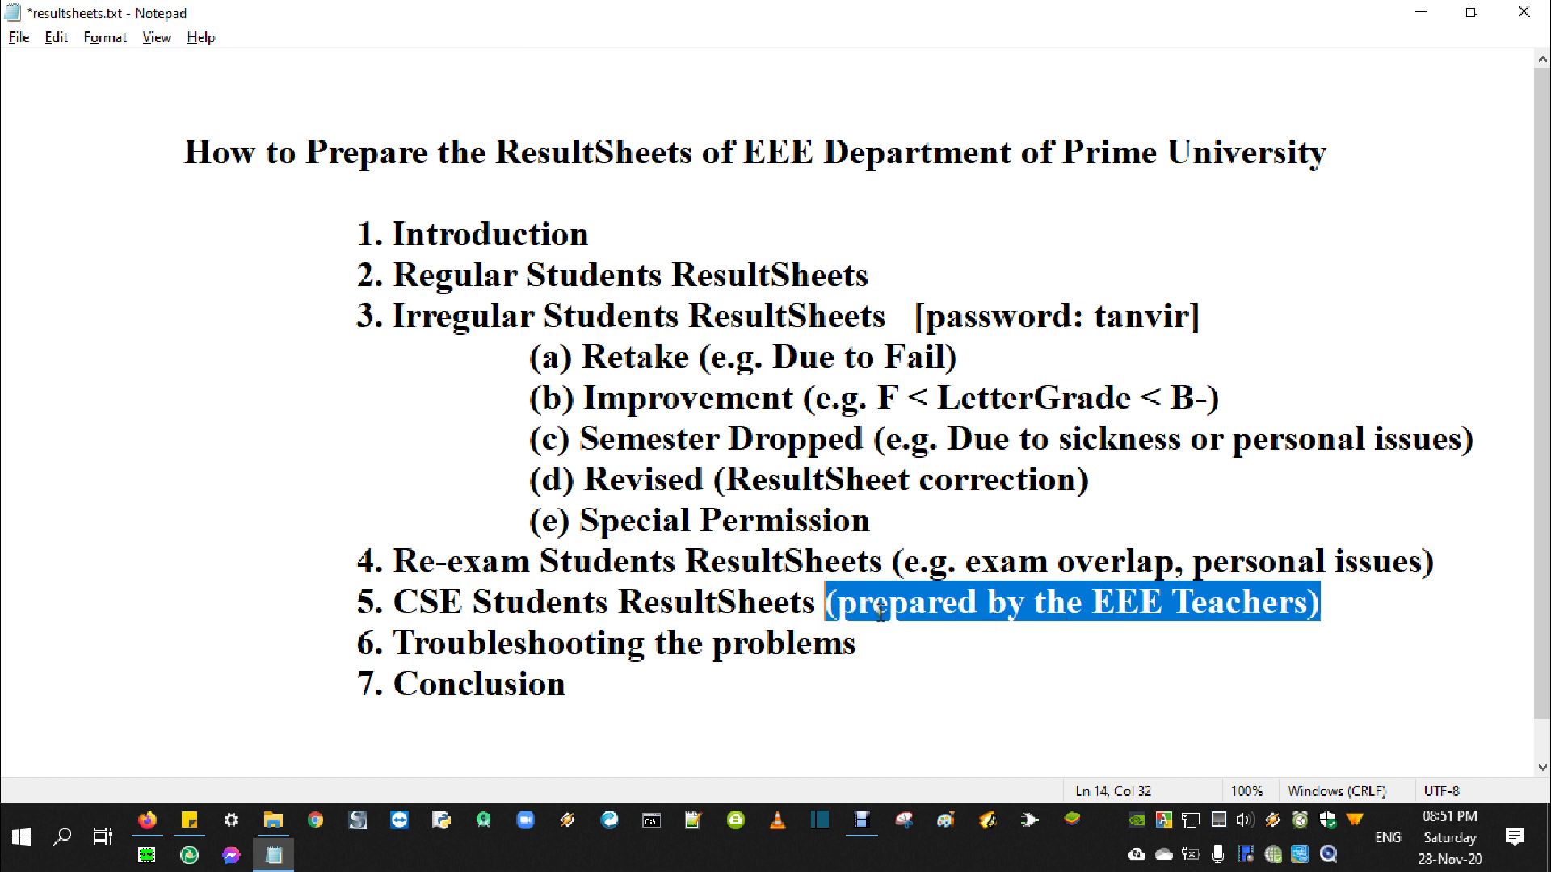
drag(395, 602, 825, 606)
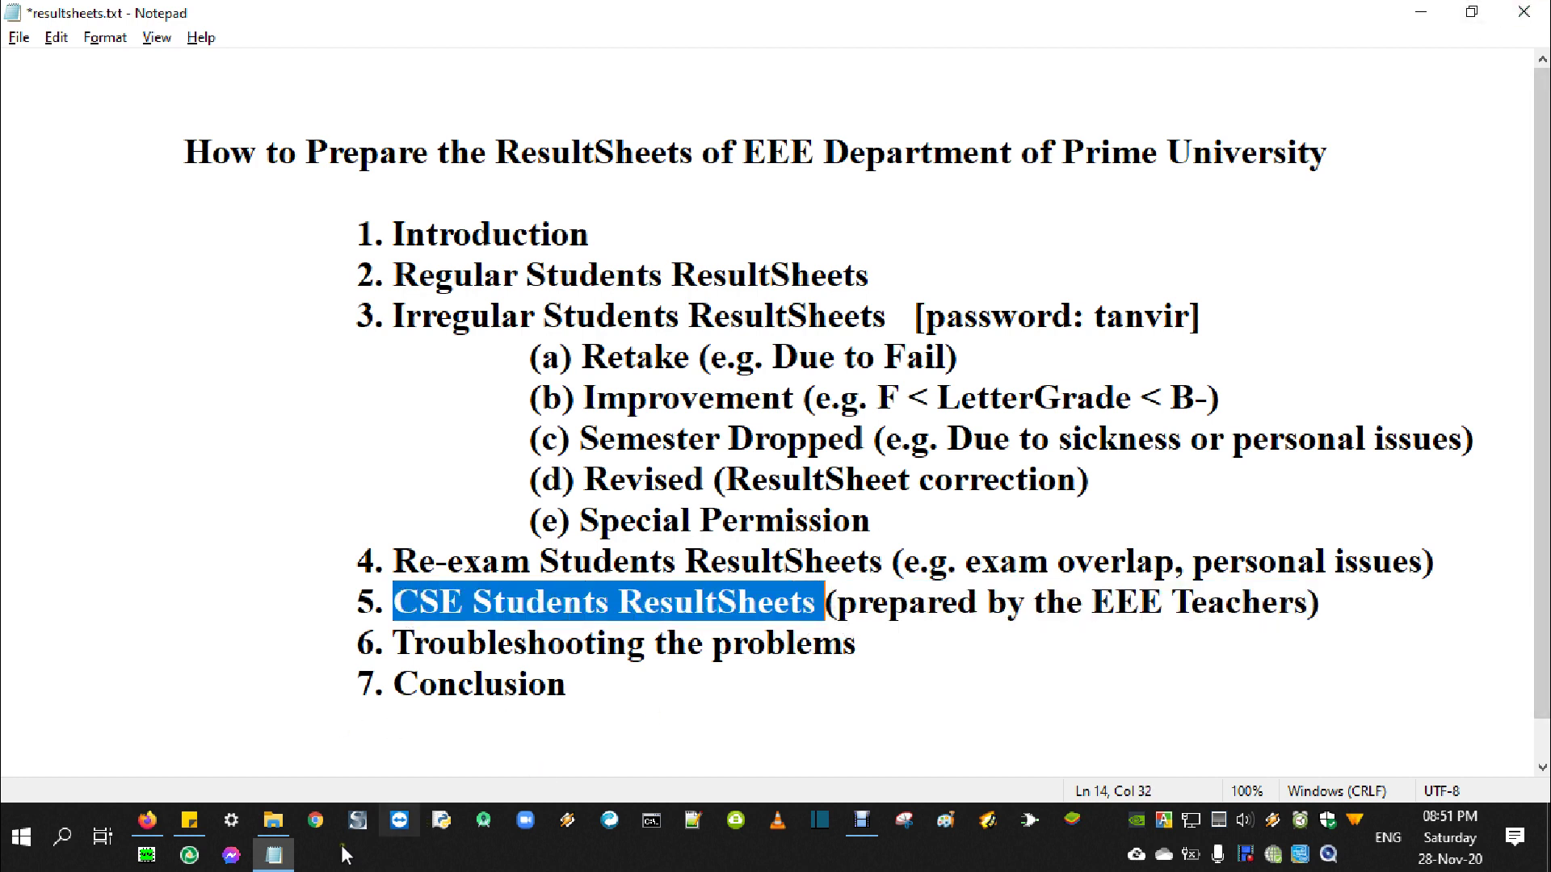
Reopen ResultSheet.xlsx from the EEE > Re-exam > 2 students folder
click(284, 820)
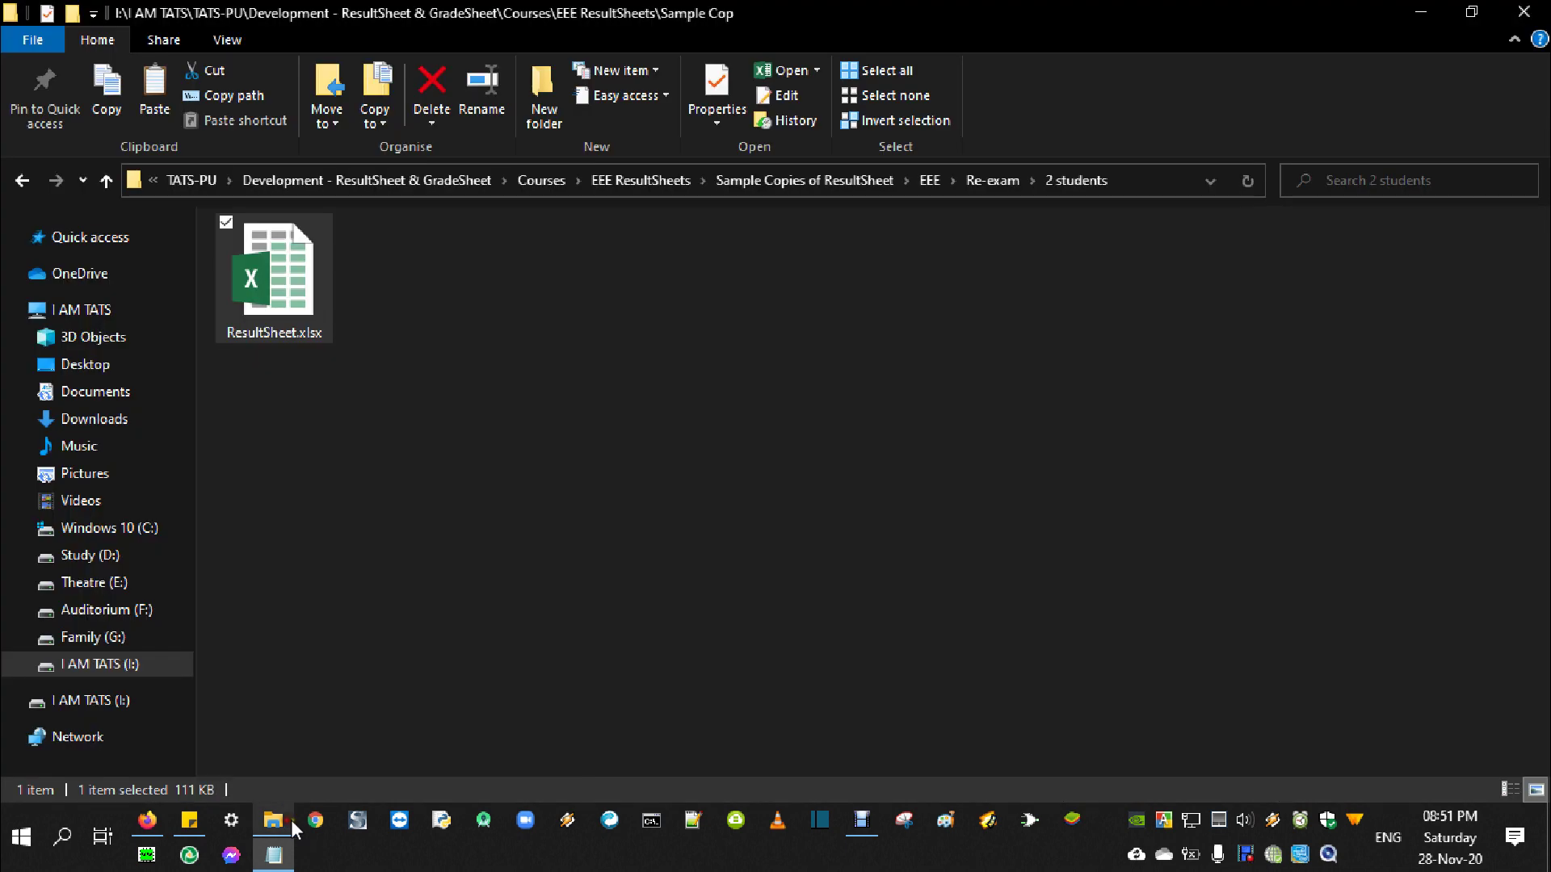
click(103, 184)
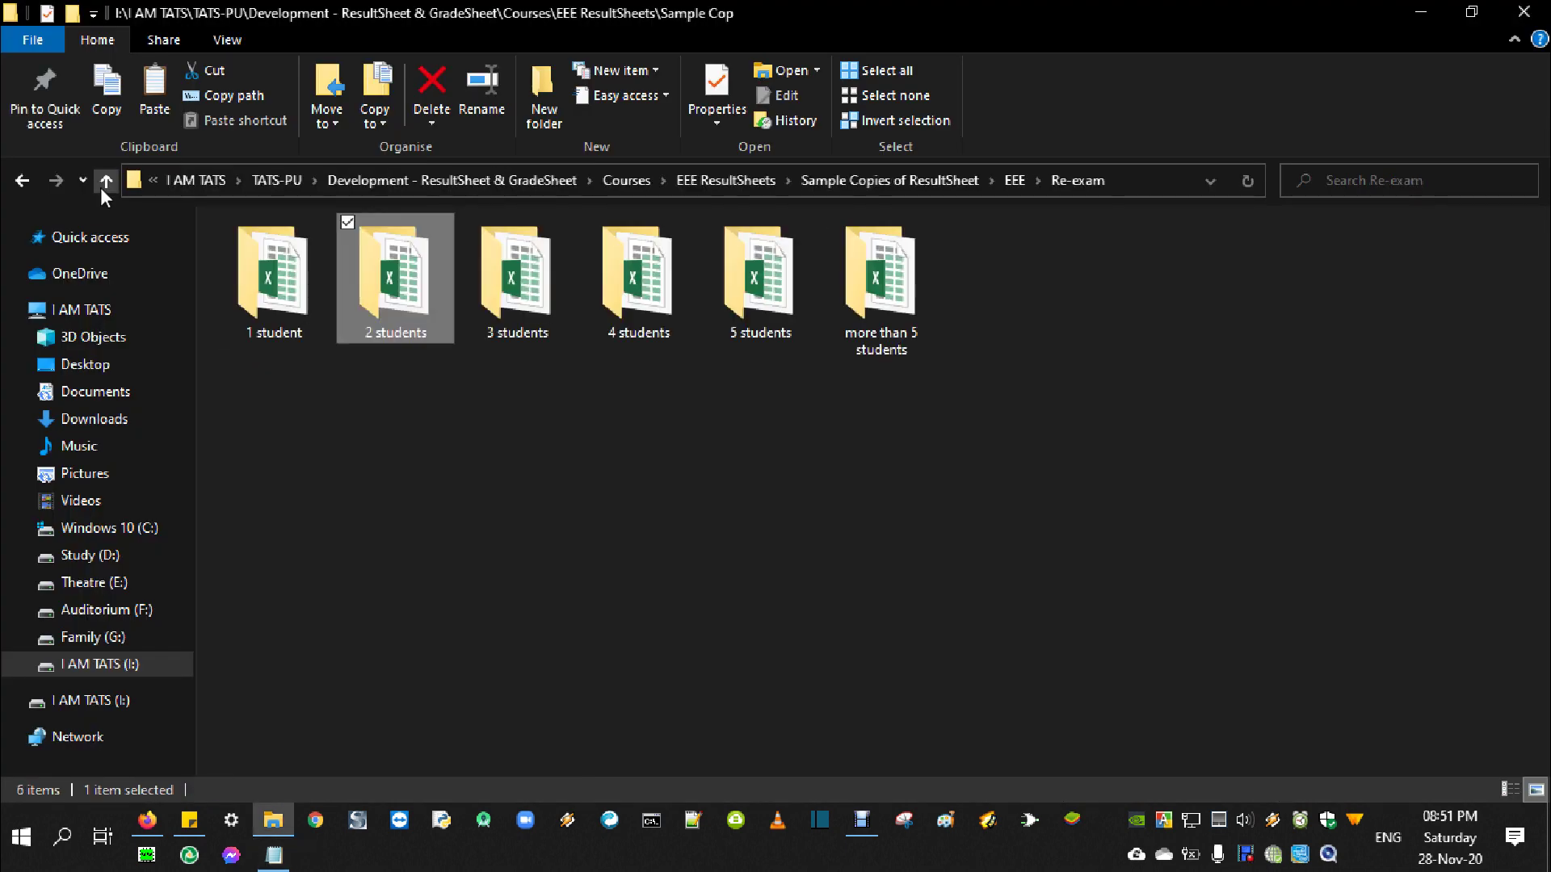
click(105, 187)
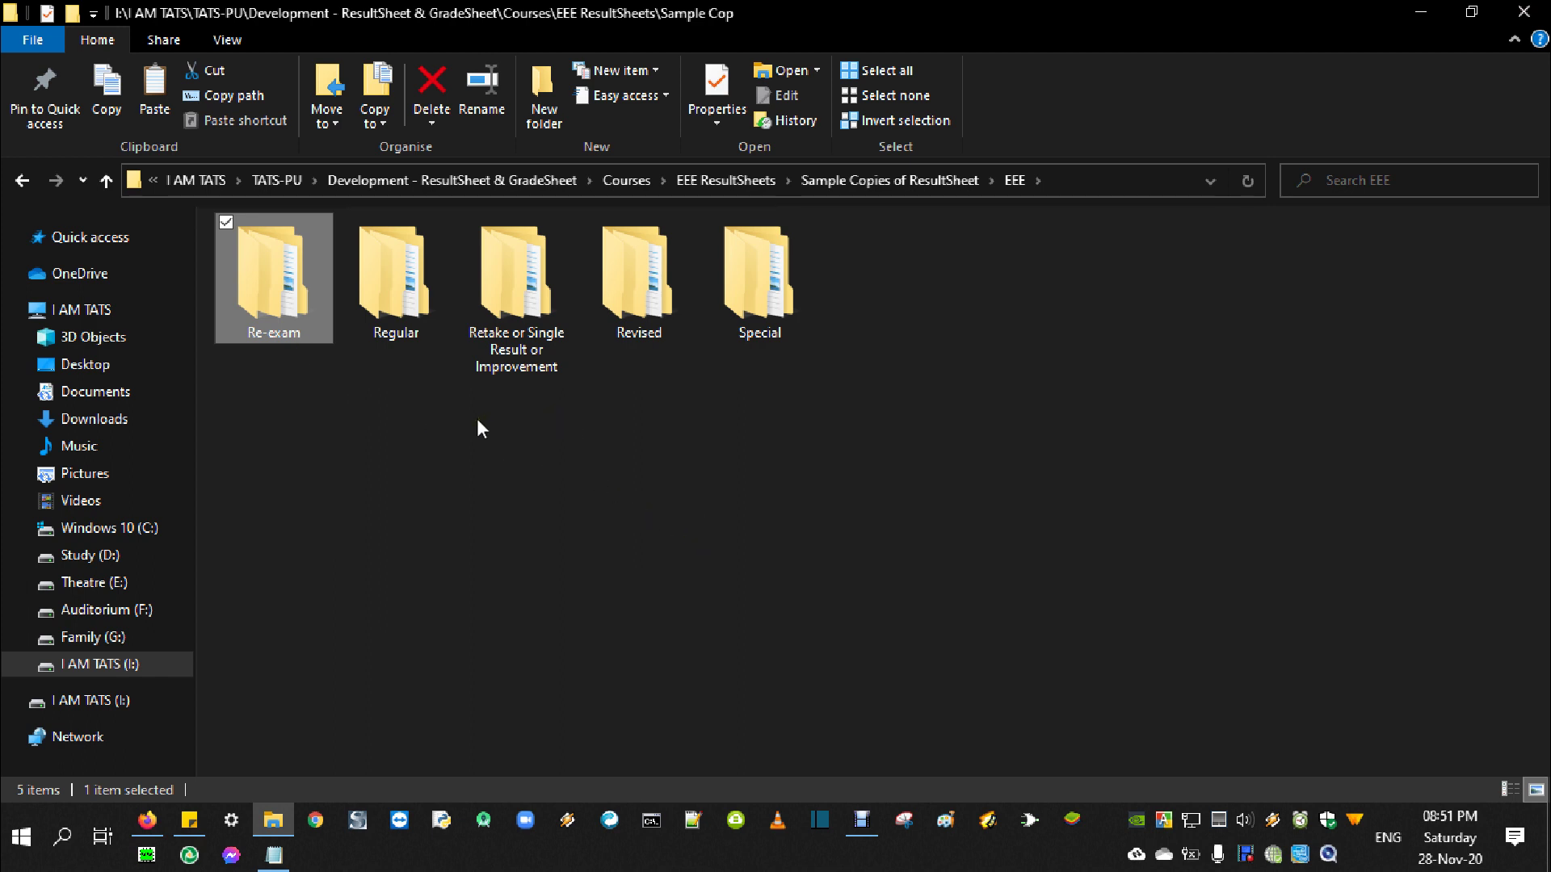
double_click(284, 307)
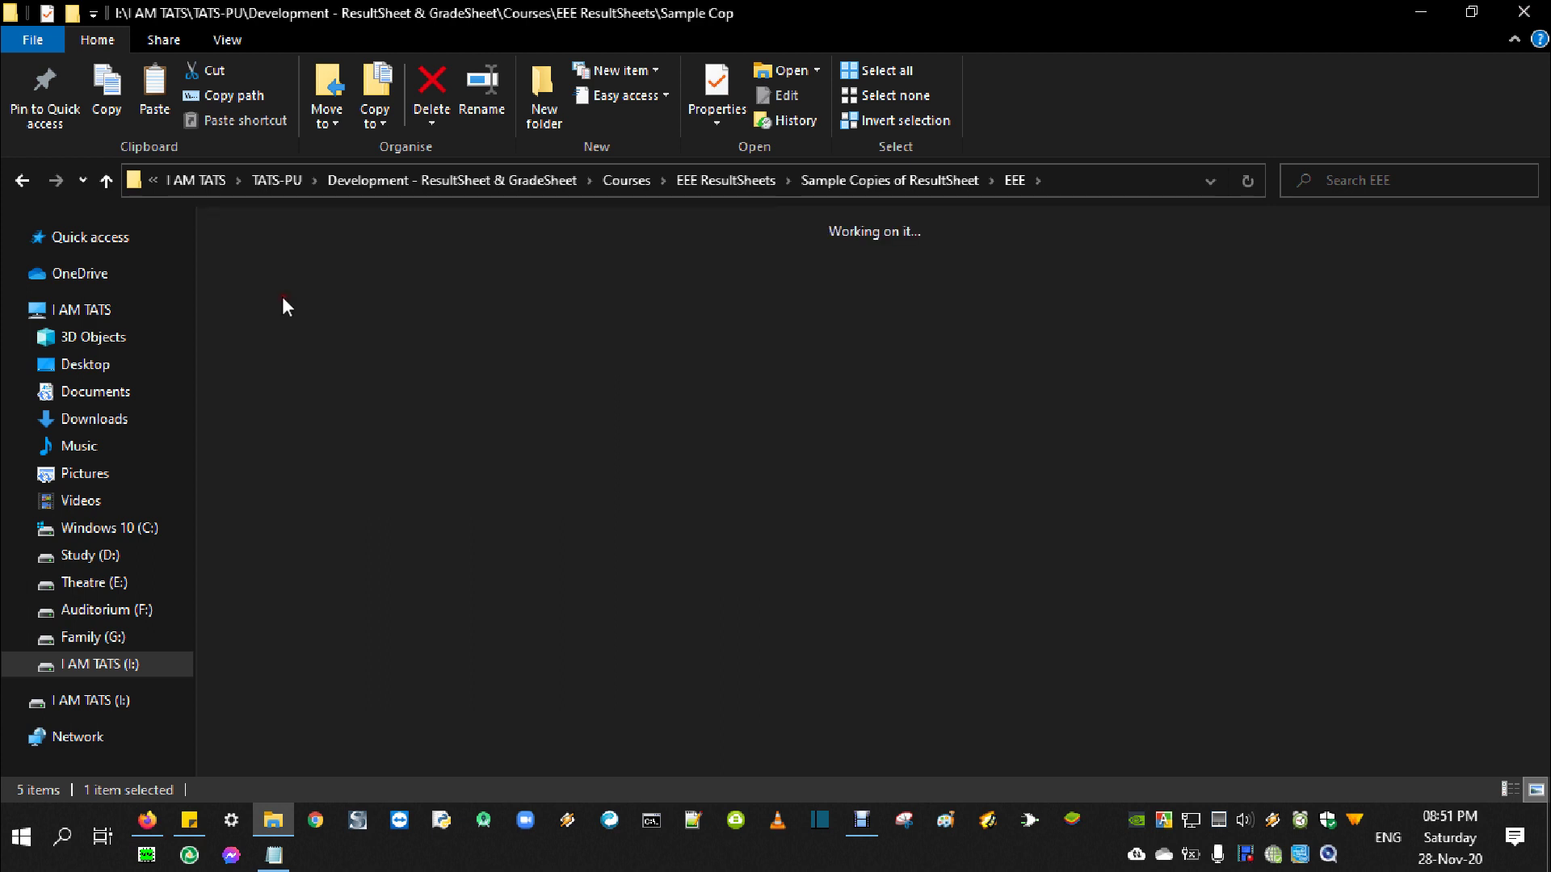
click(400, 289)
double_click(400, 288)
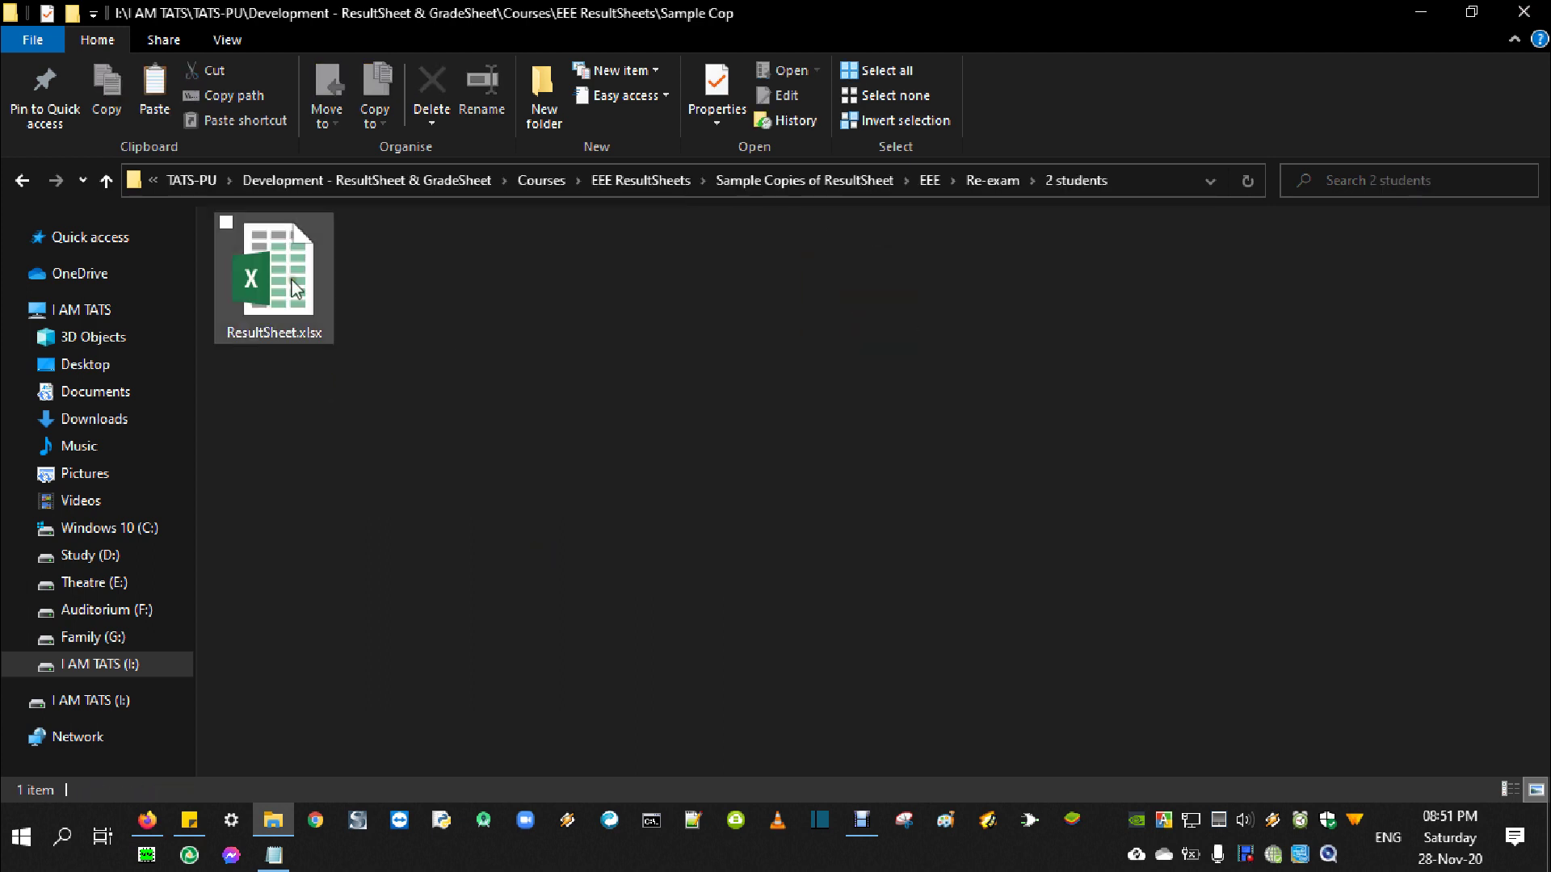
double_click(291, 290)
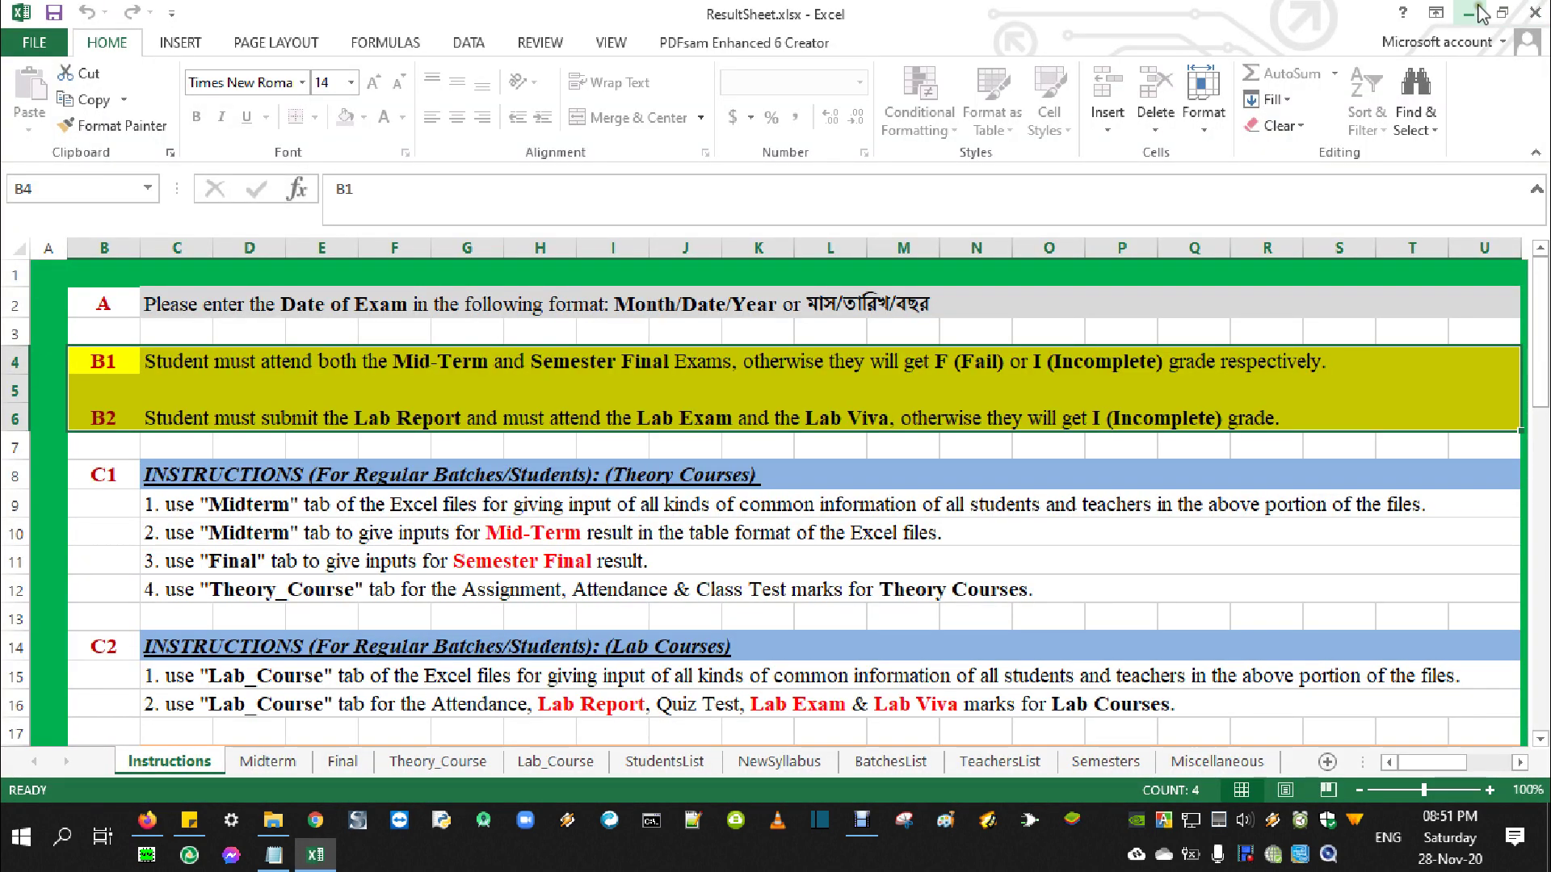
Minimize Excel and go back up to the Re-exam folder listing
click(1476, 11)
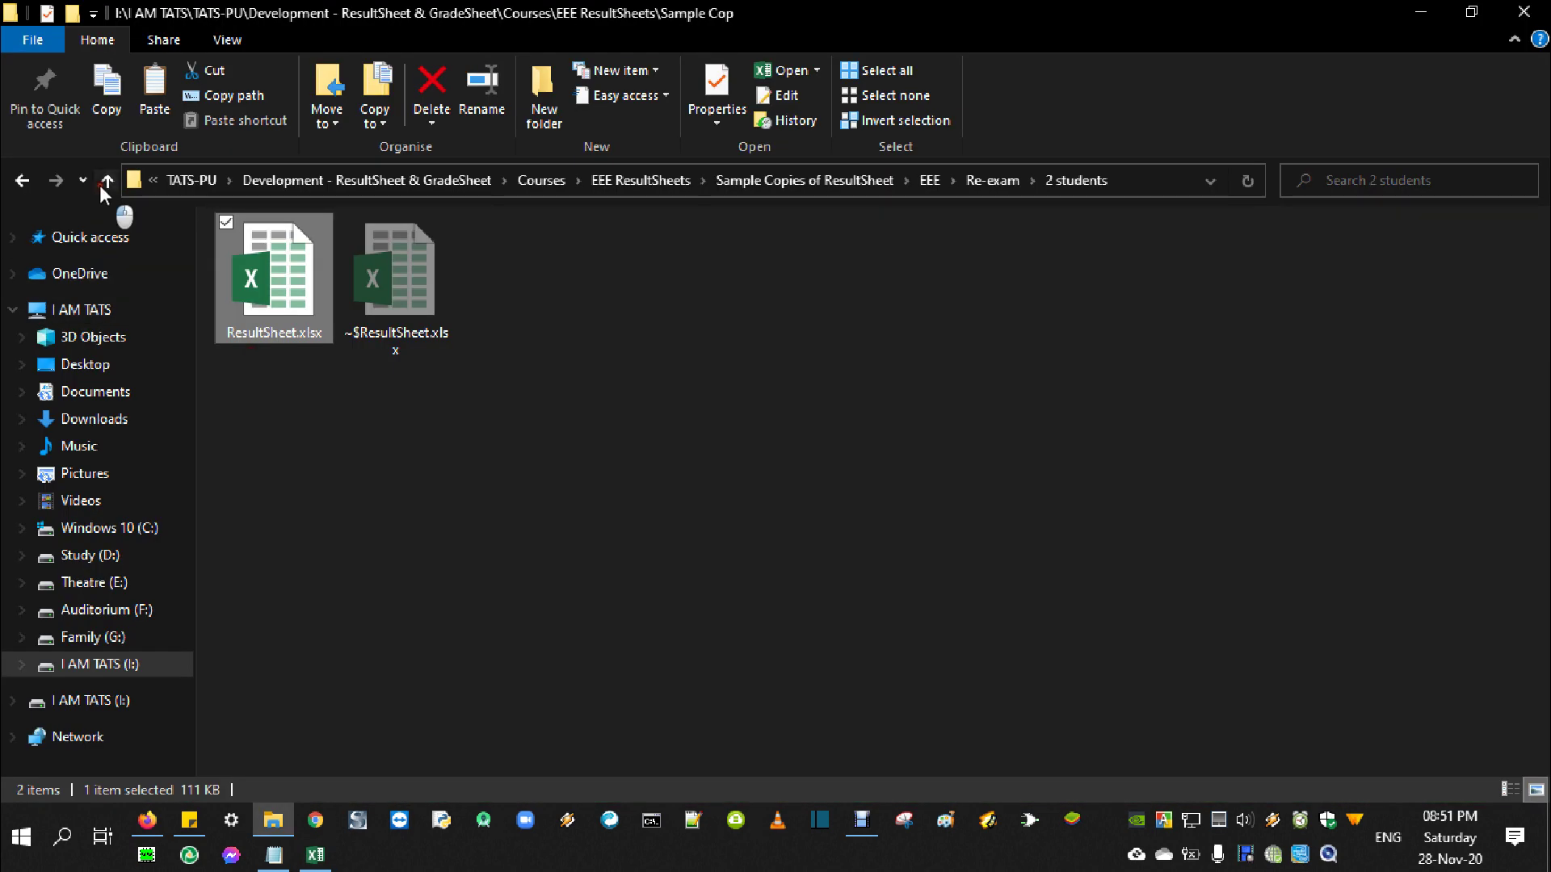
click(106, 181)
drag(242, 355, 777, 394)
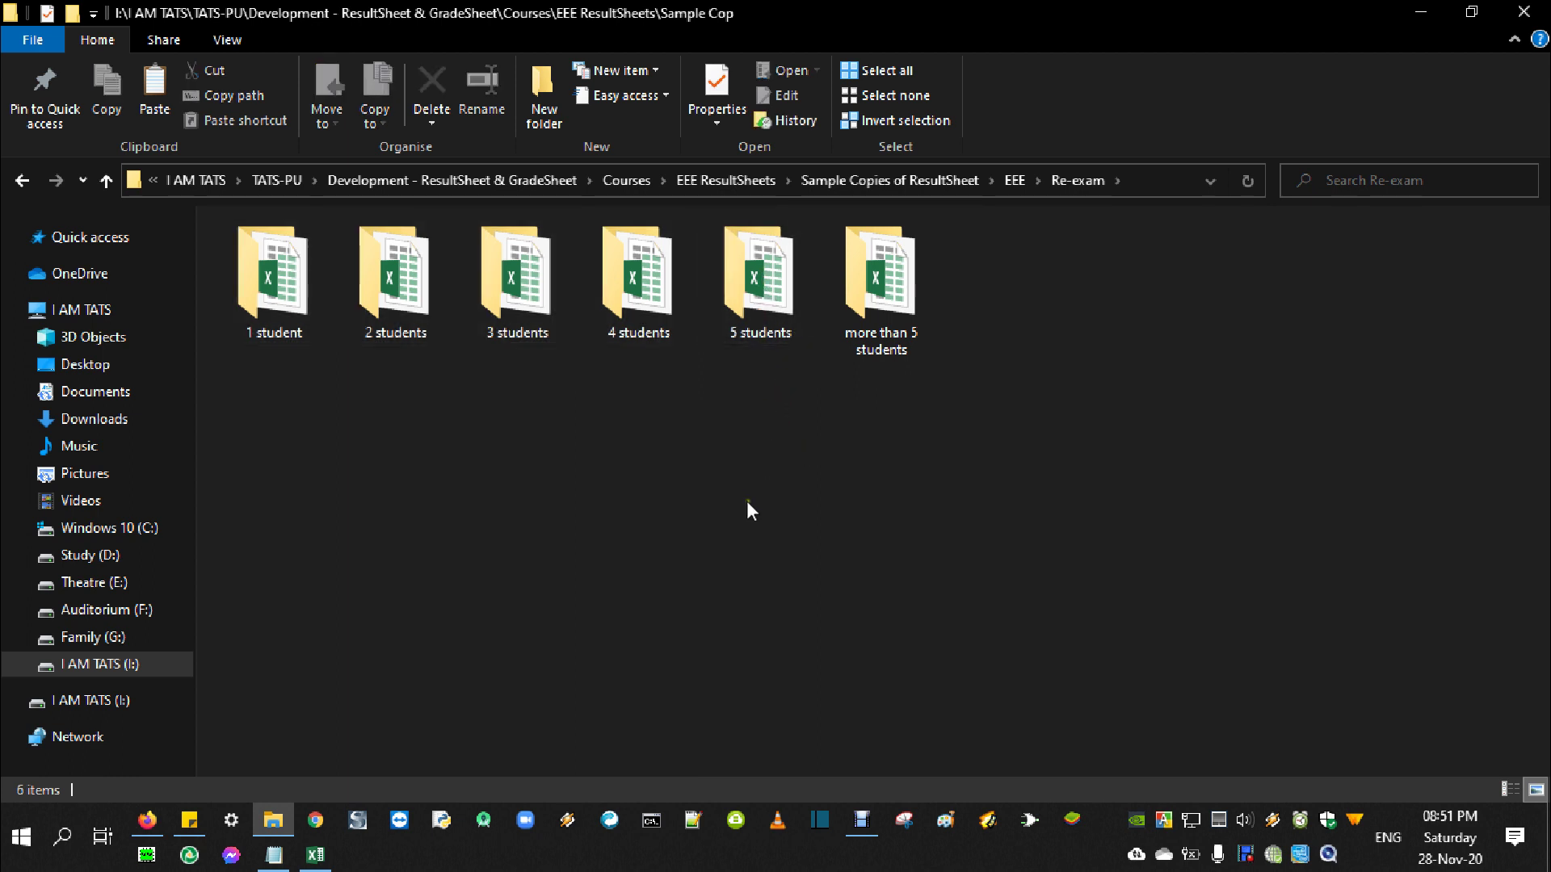
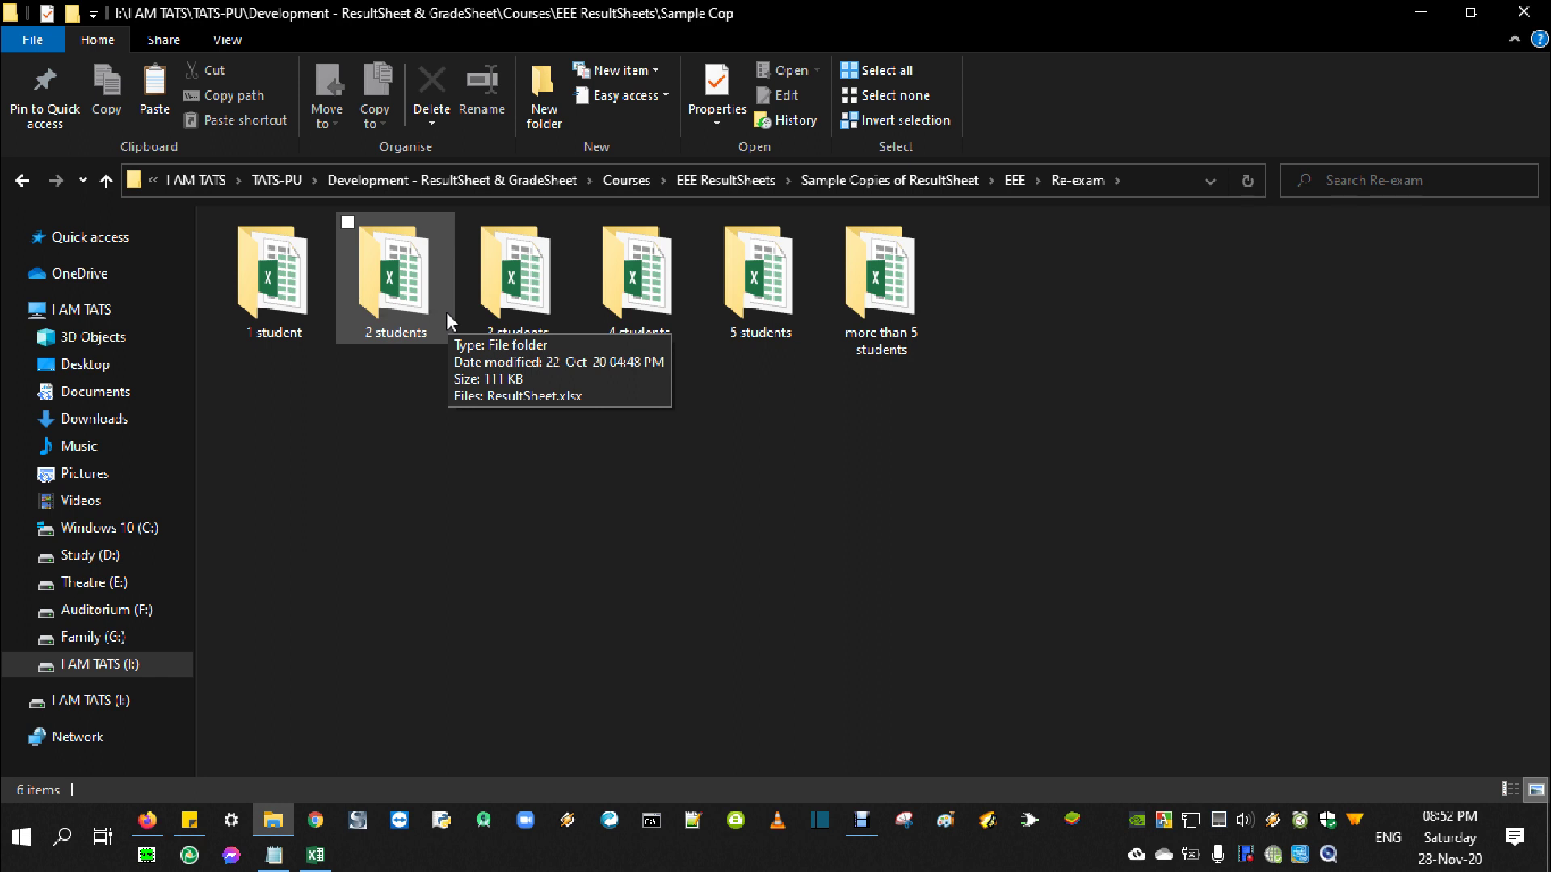
Select the 1, 2 and 5 students sample folders in File Explorer
click(220, 331)
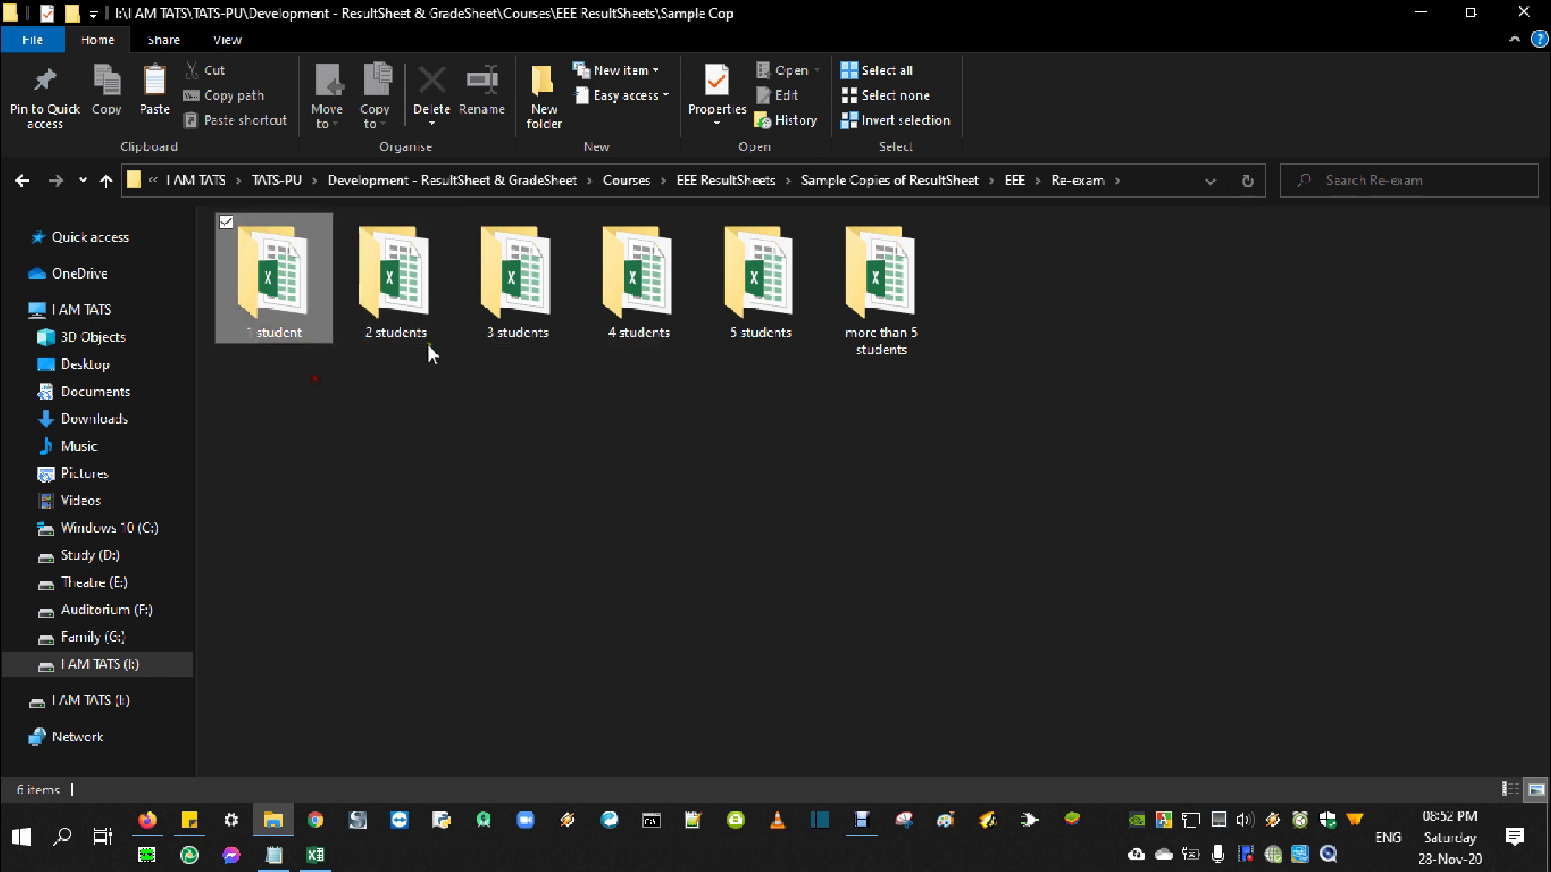
click(428, 346)
click(759, 334)
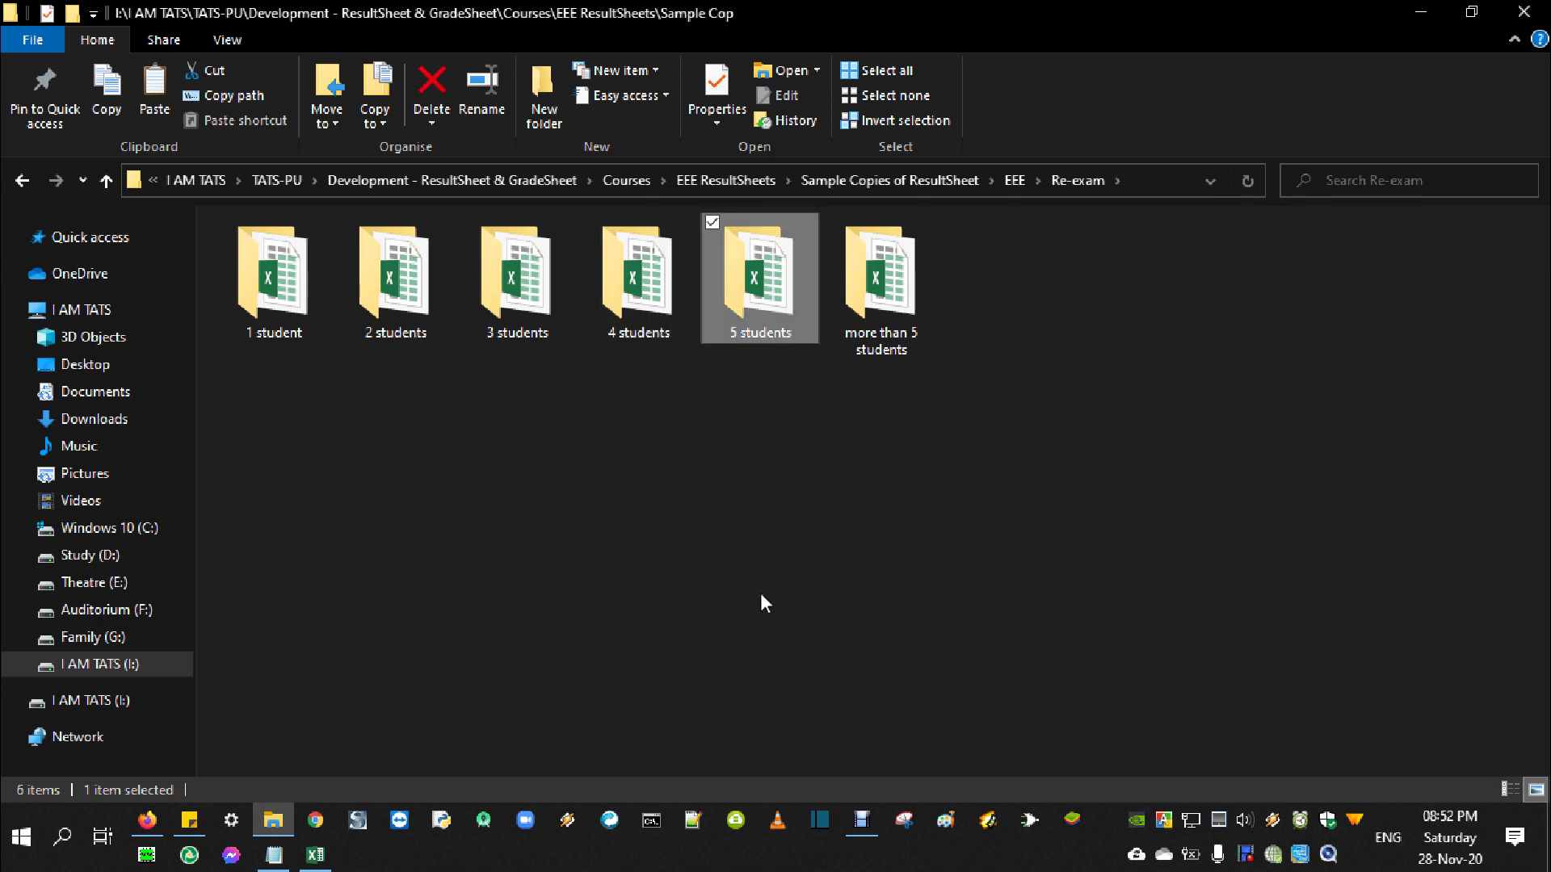
Return to the ResultSheet workbook, highlight the two StudentsList names, then show the Midterm sheet
click(315, 854)
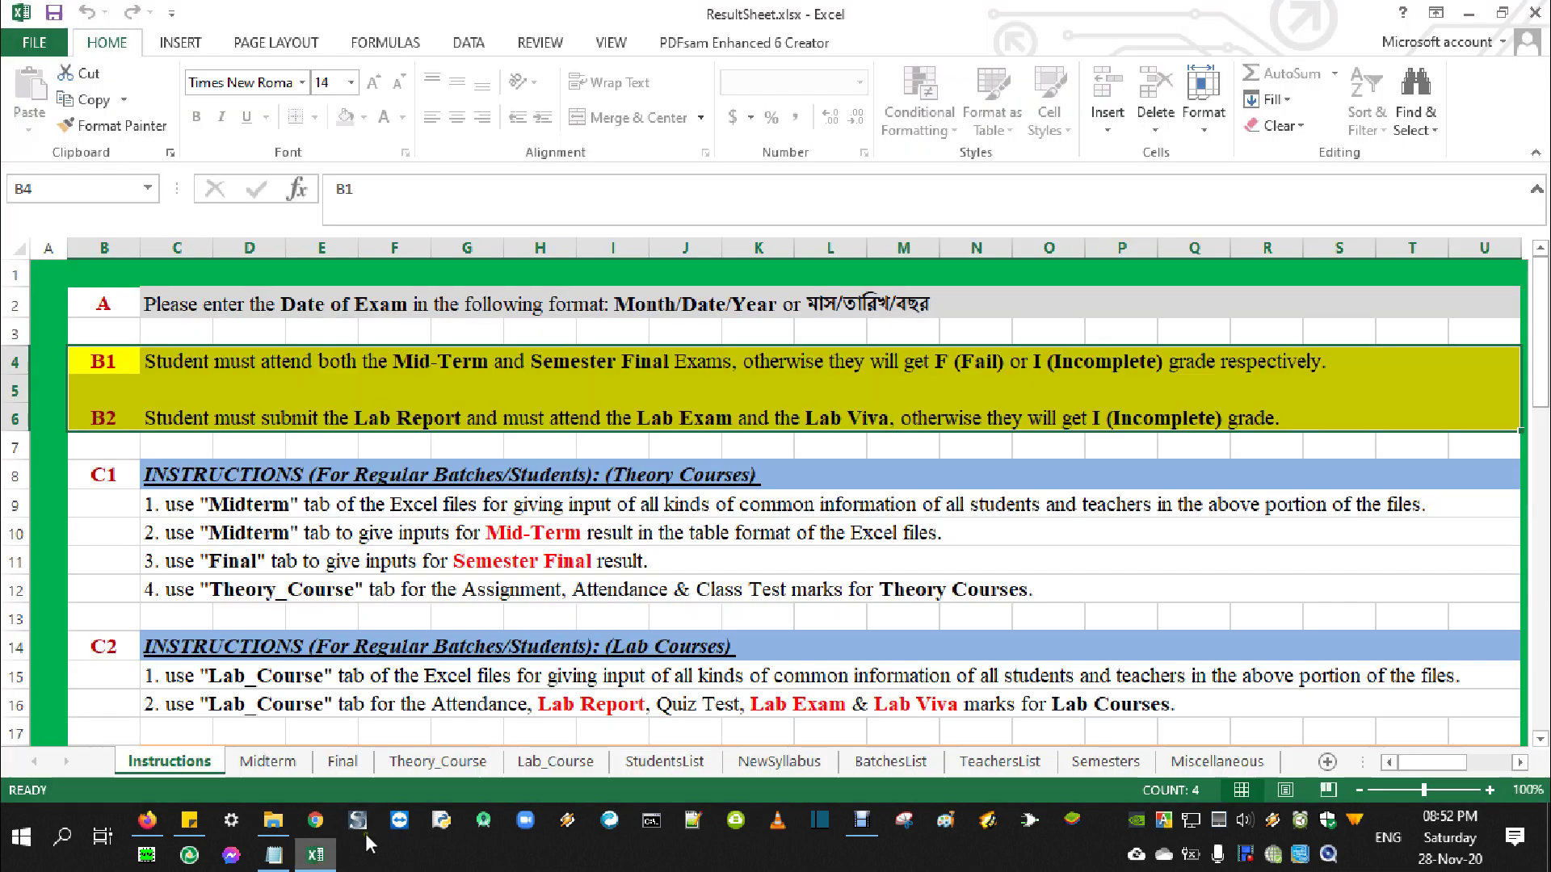
click(646, 763)
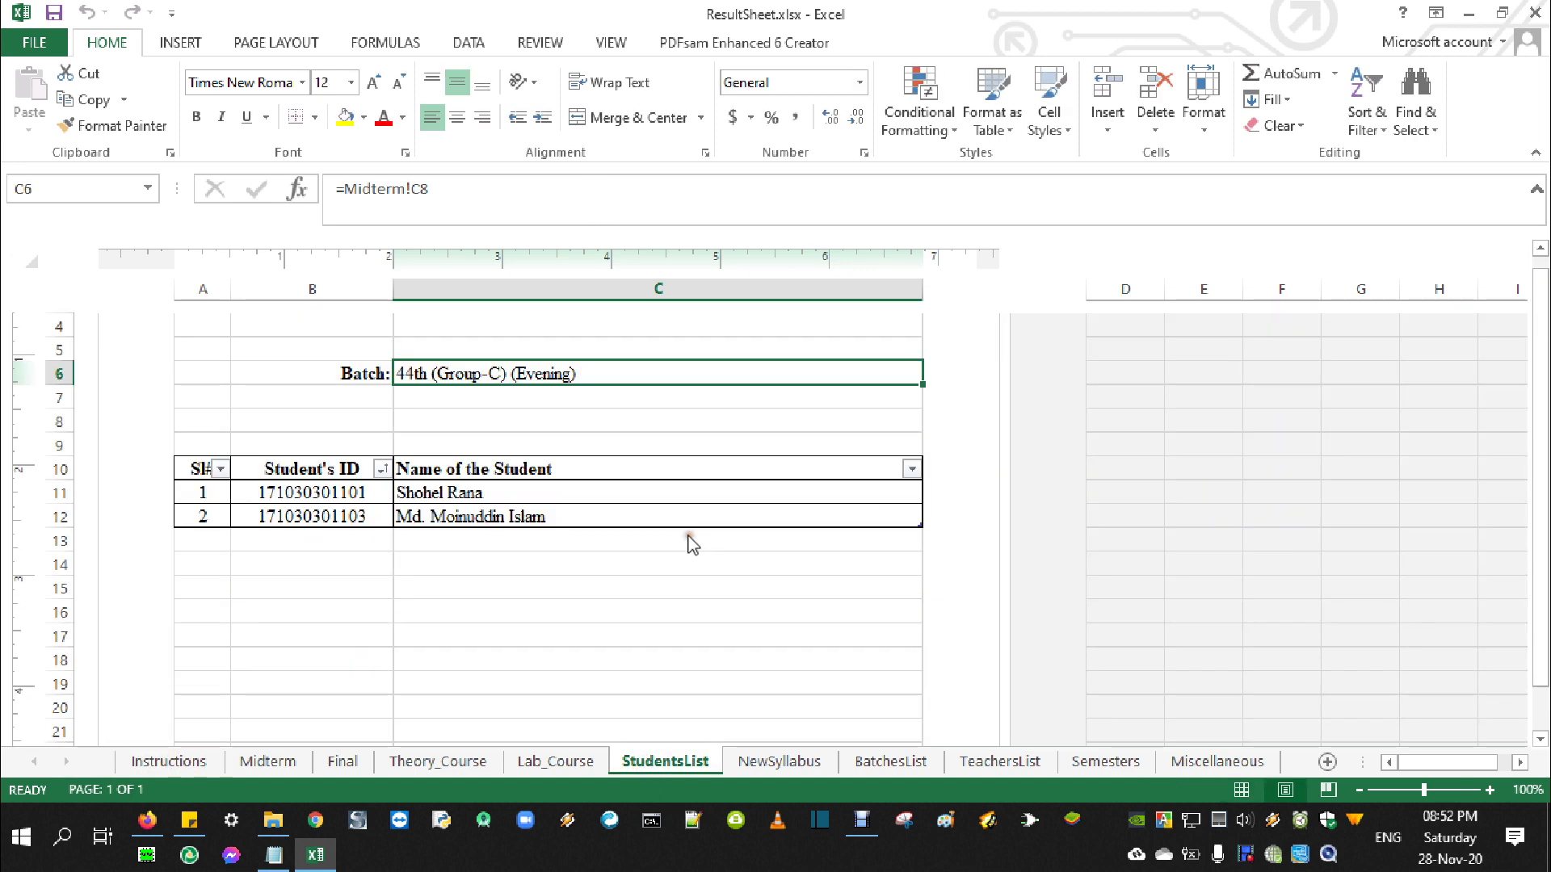
drag(404, 492, 509, 510)
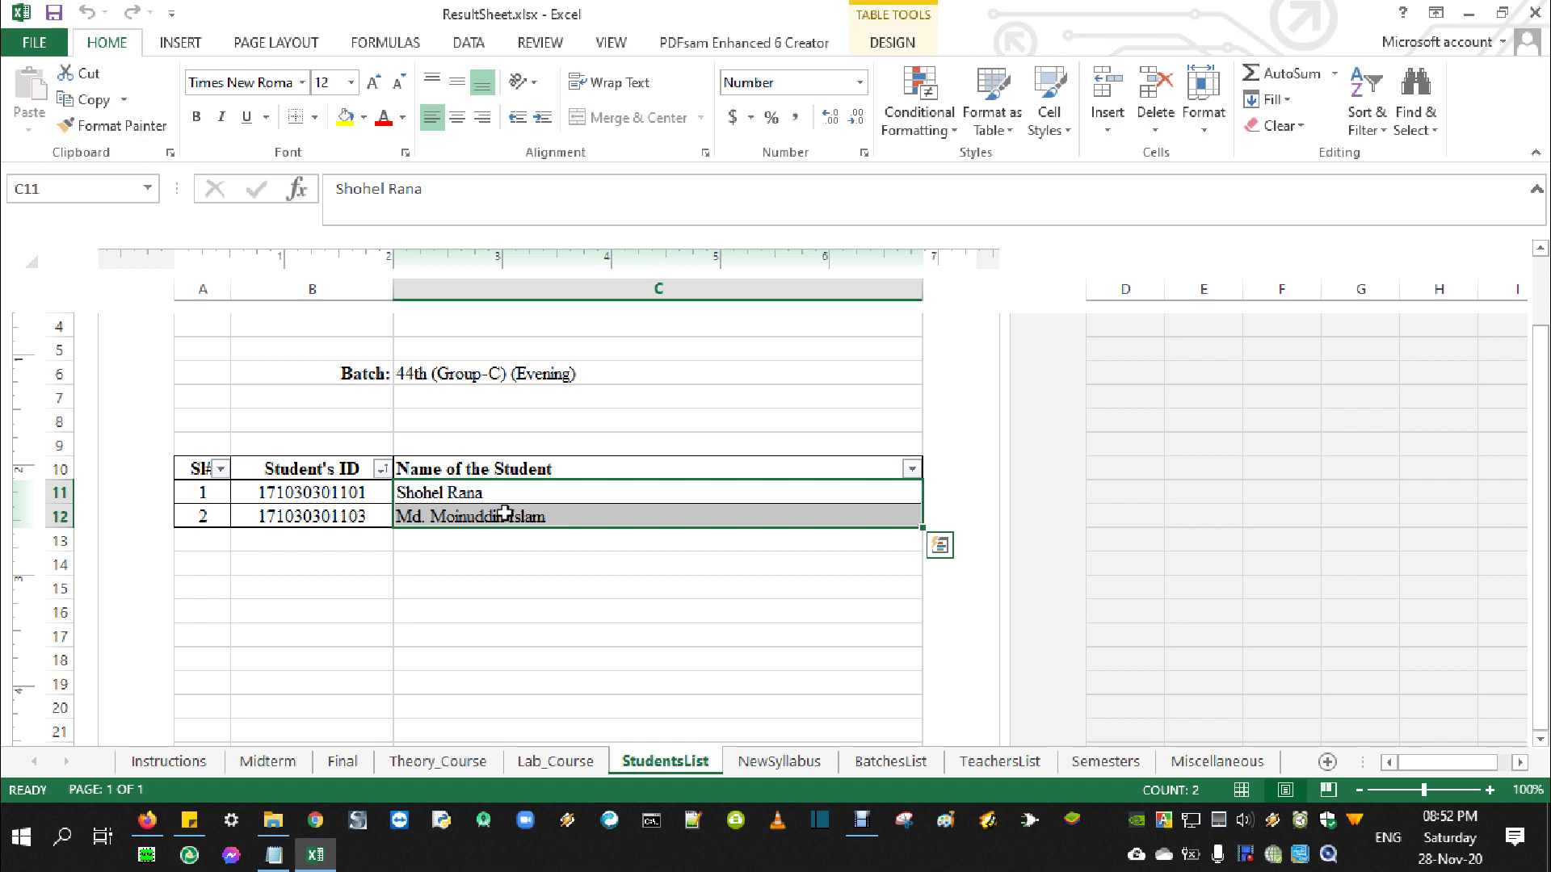
click(257, 763)
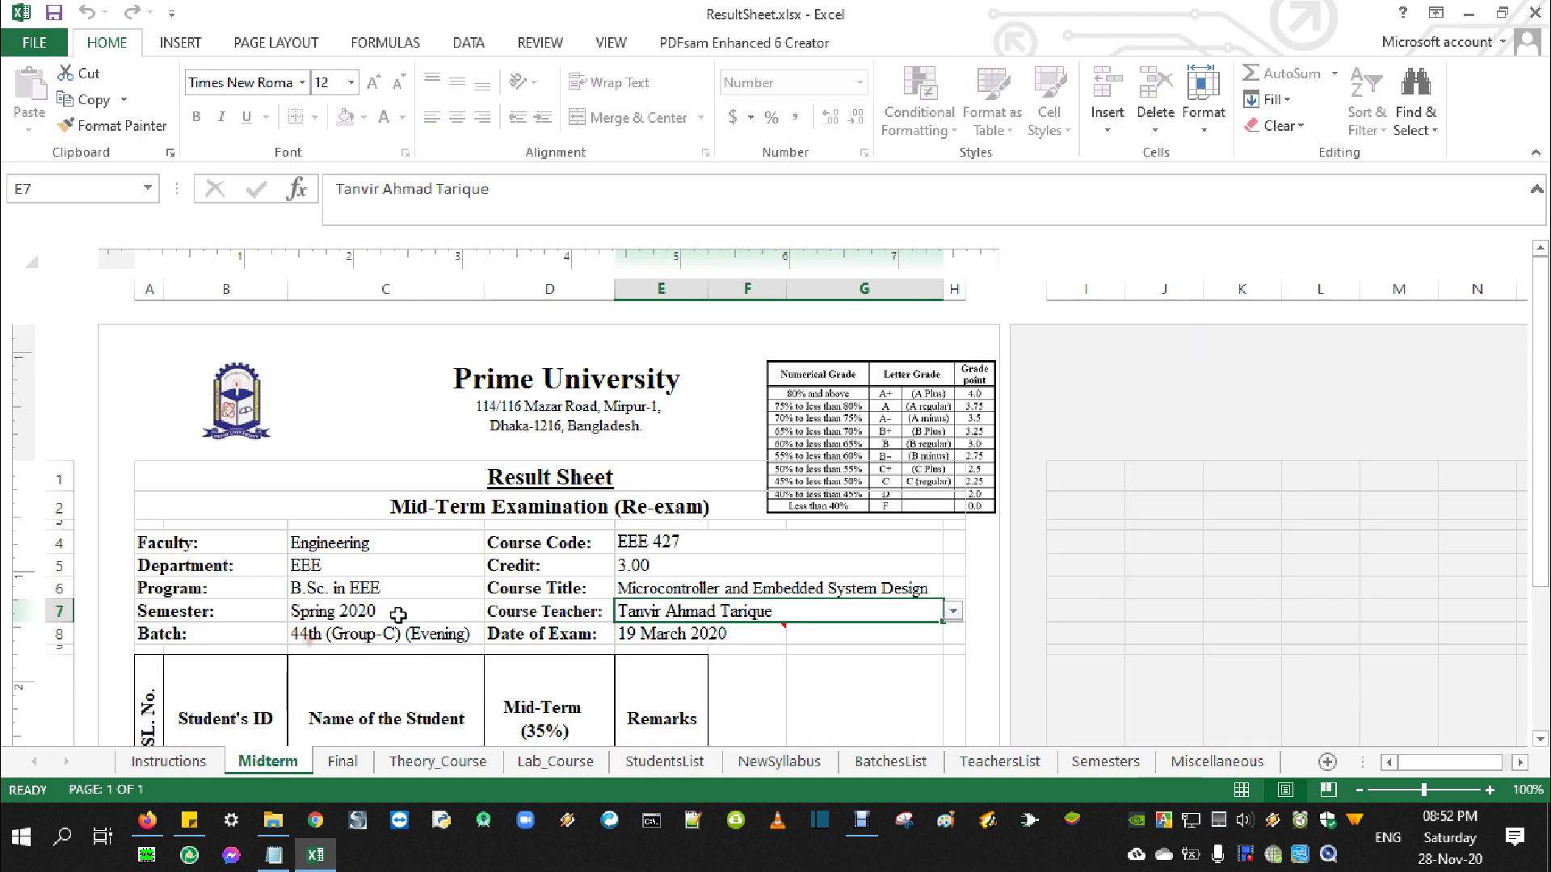
Unprotect the Midterm sheet by entering its sheet password
click(539, 42)
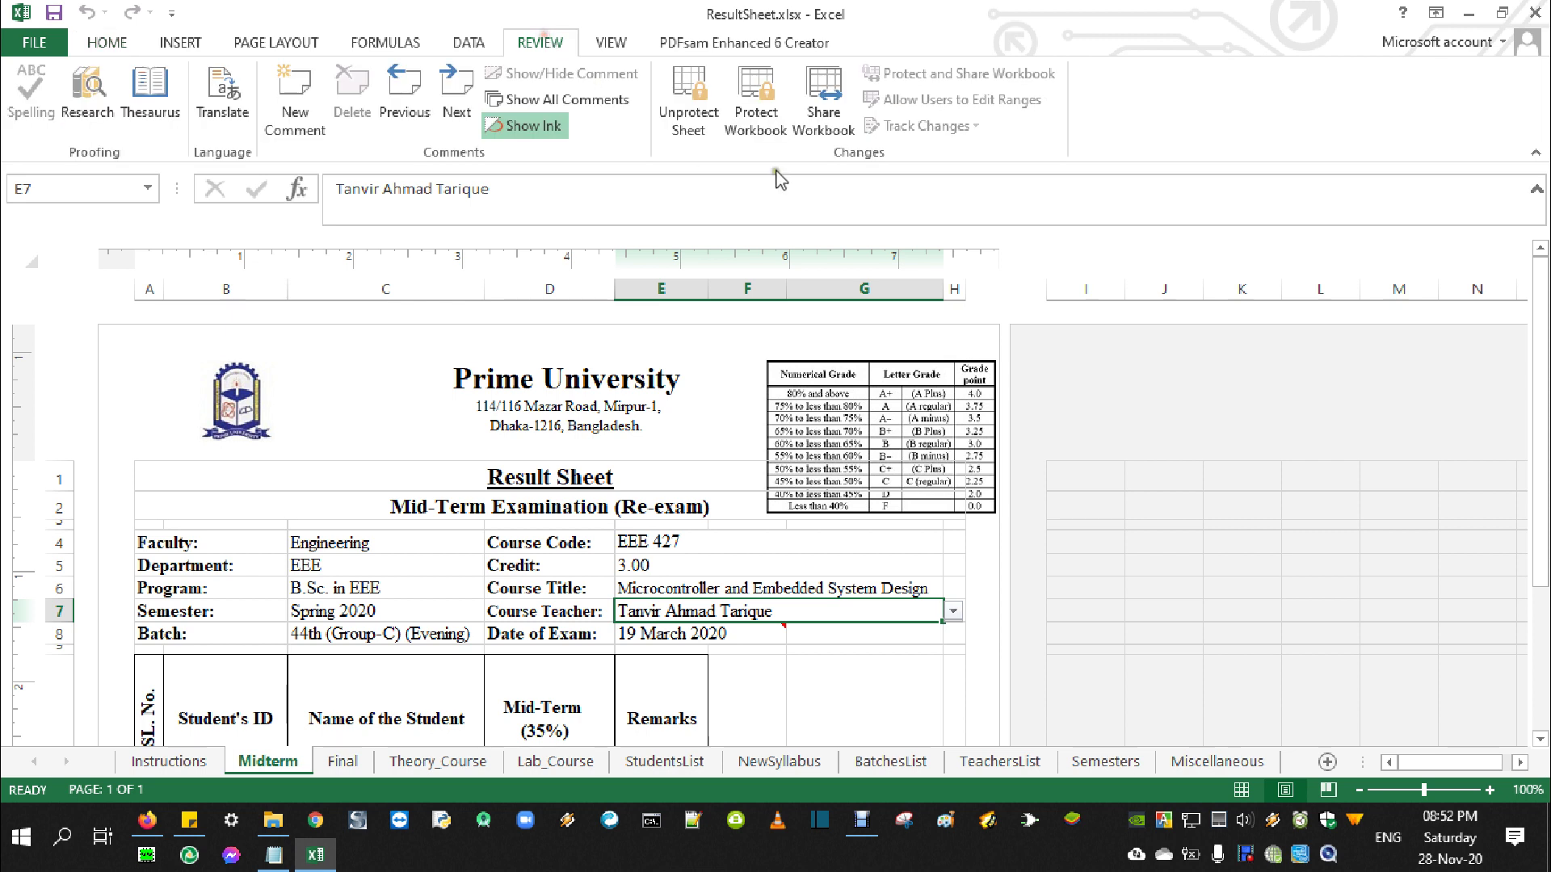
click(688, 101)
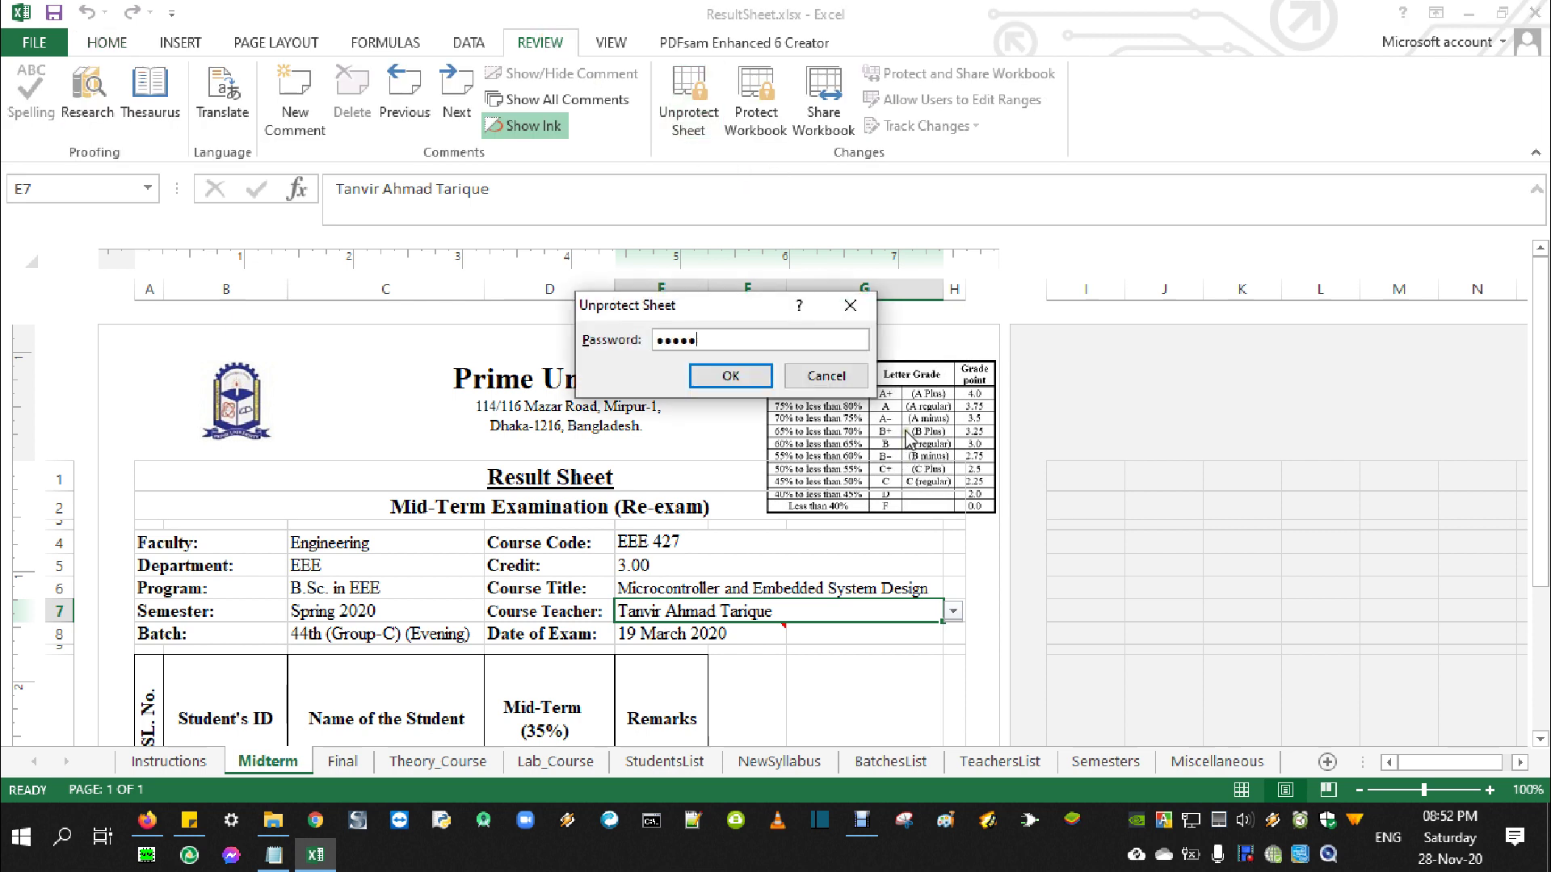
key(Return)
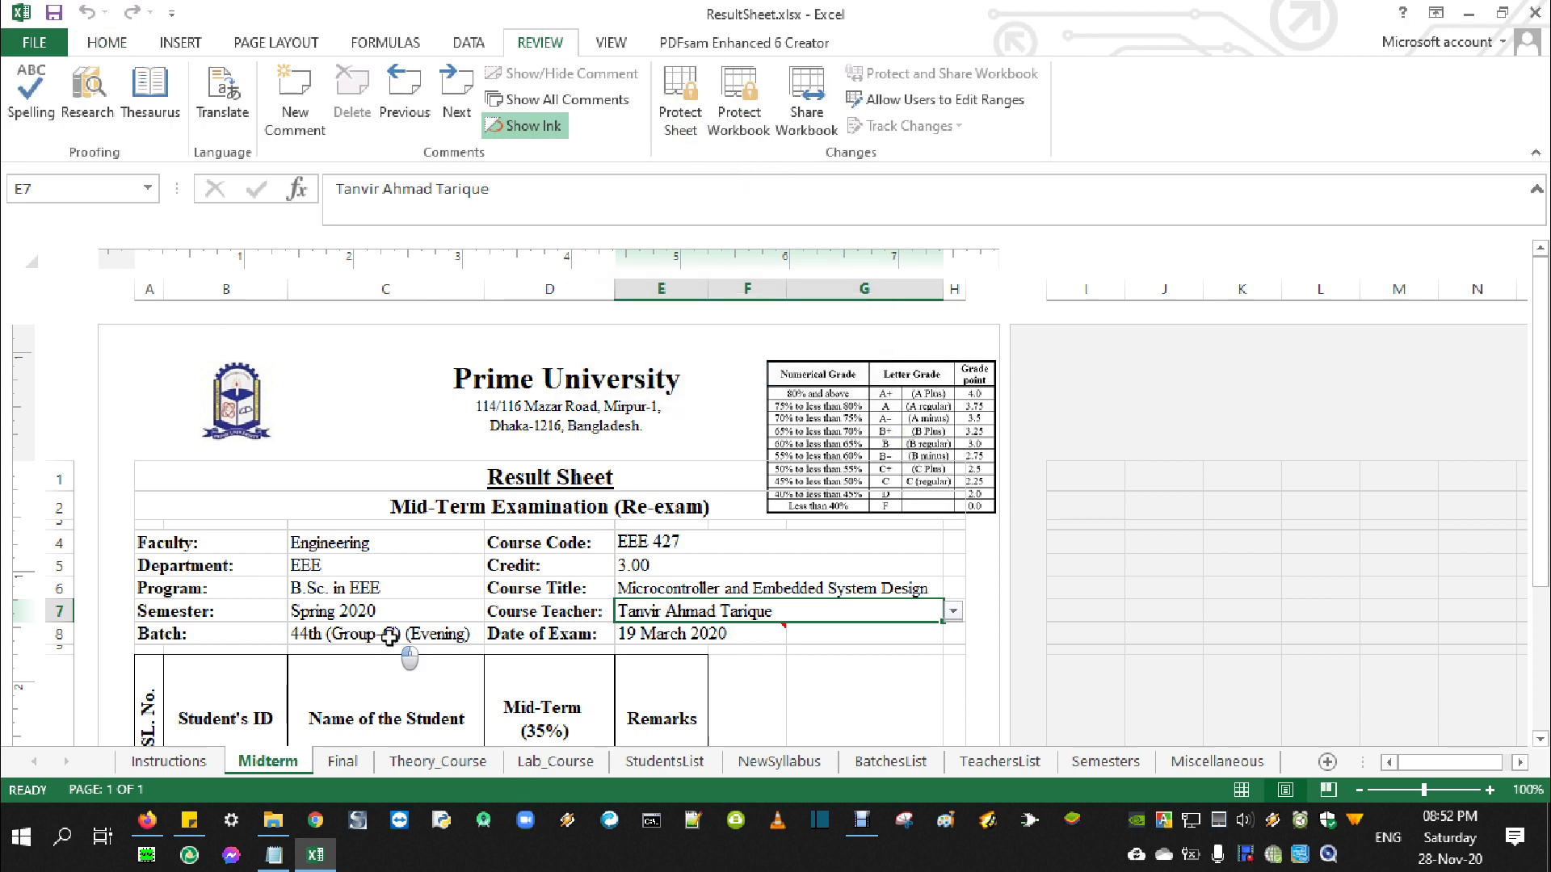
Set the batch cell C8 to 47th (Group-A) (Evening) from its dropdown
click(390, 637)
click(493, 634)
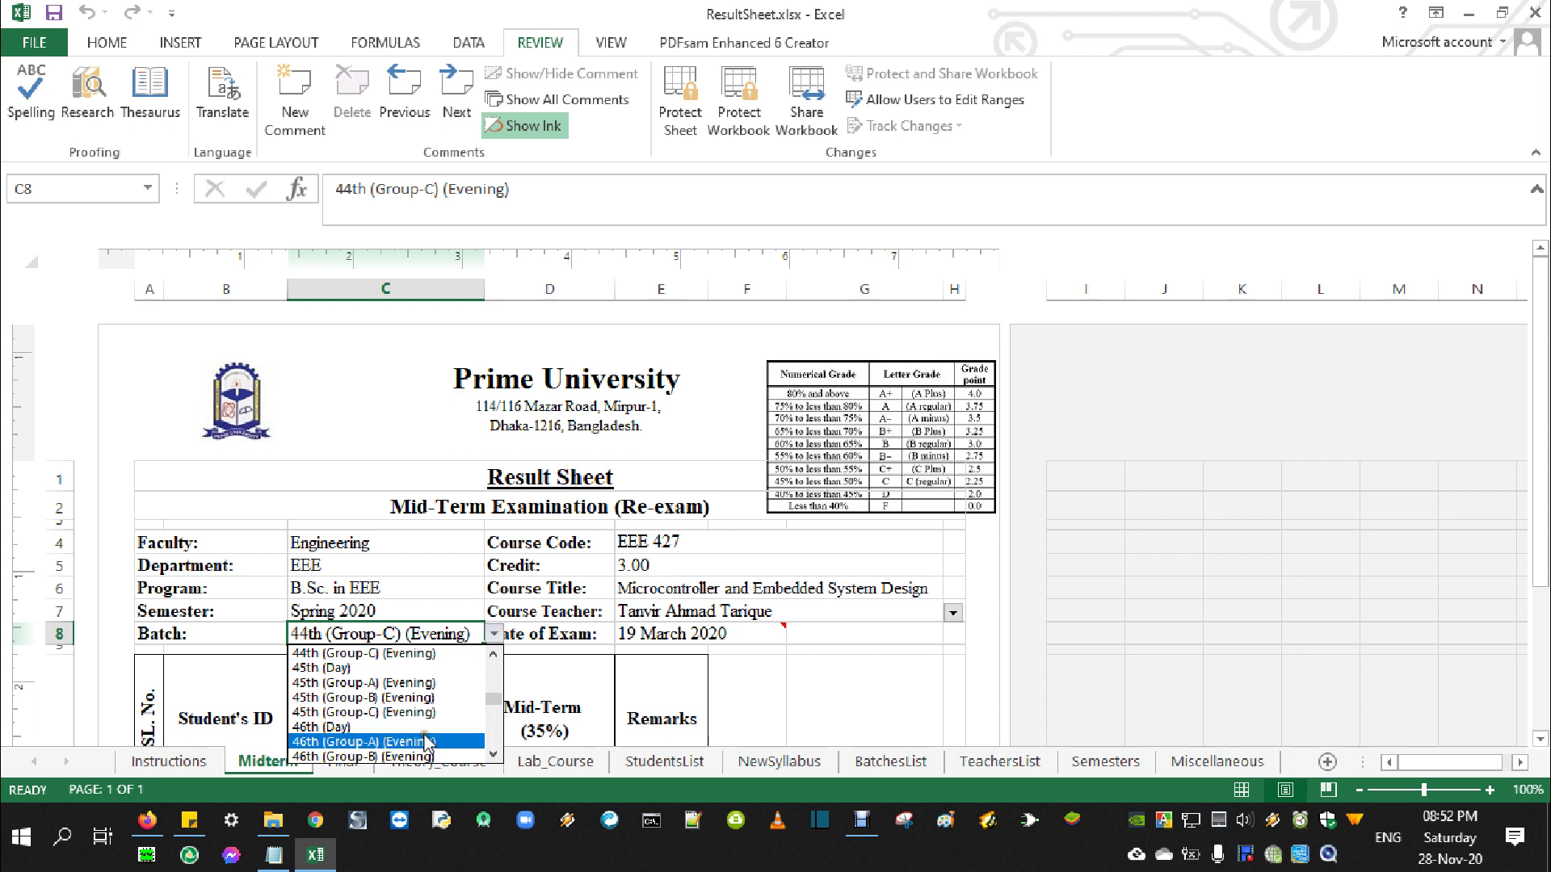
click(494, 754)
click(493, 754)
click(493, 753)
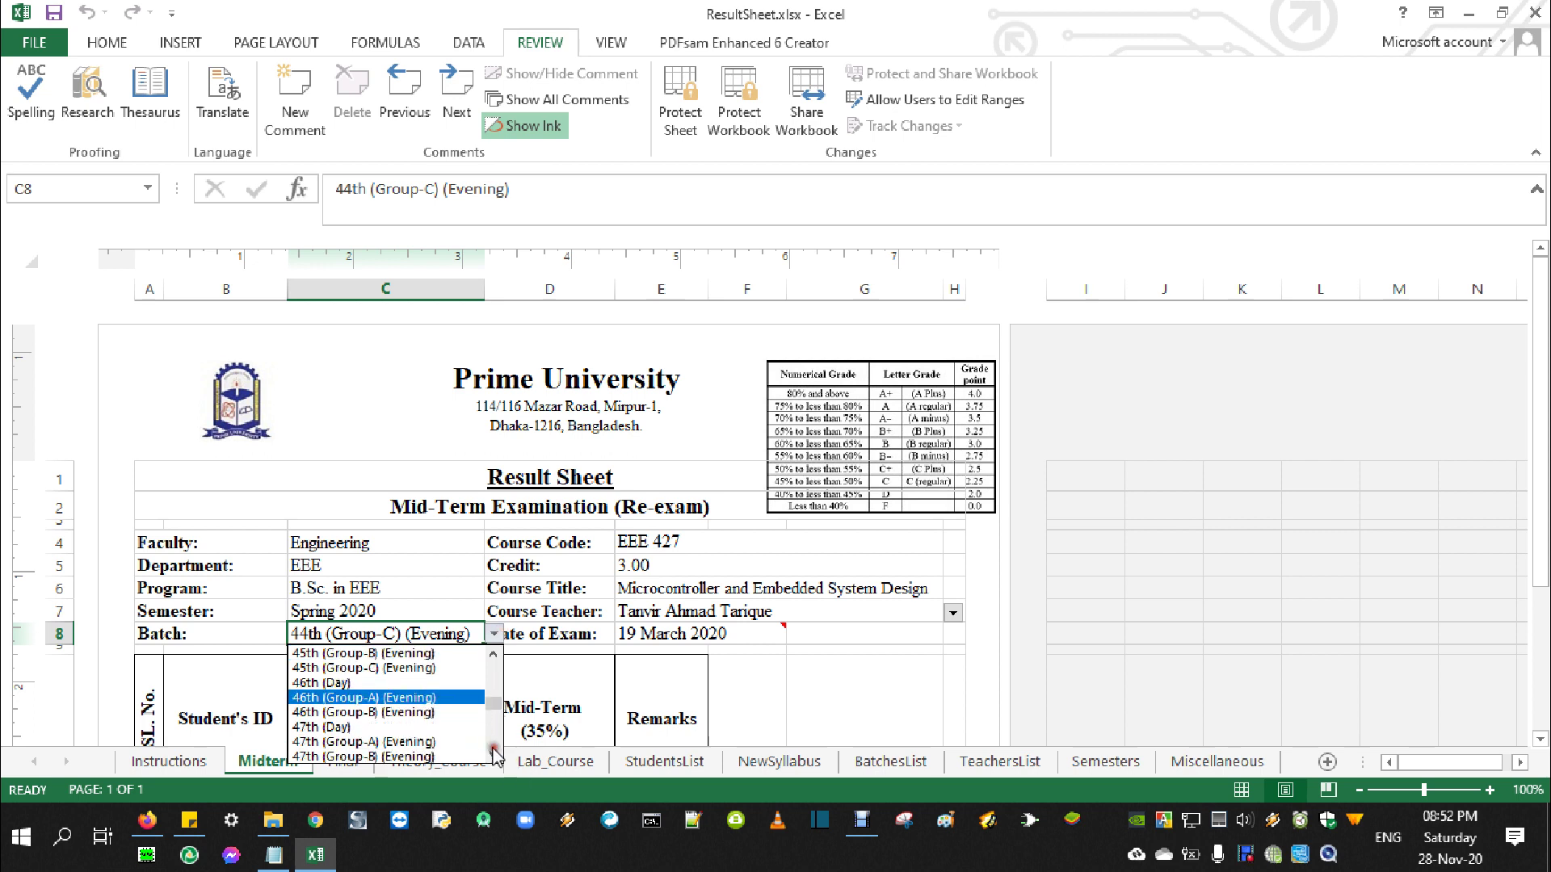
click(440, 742)
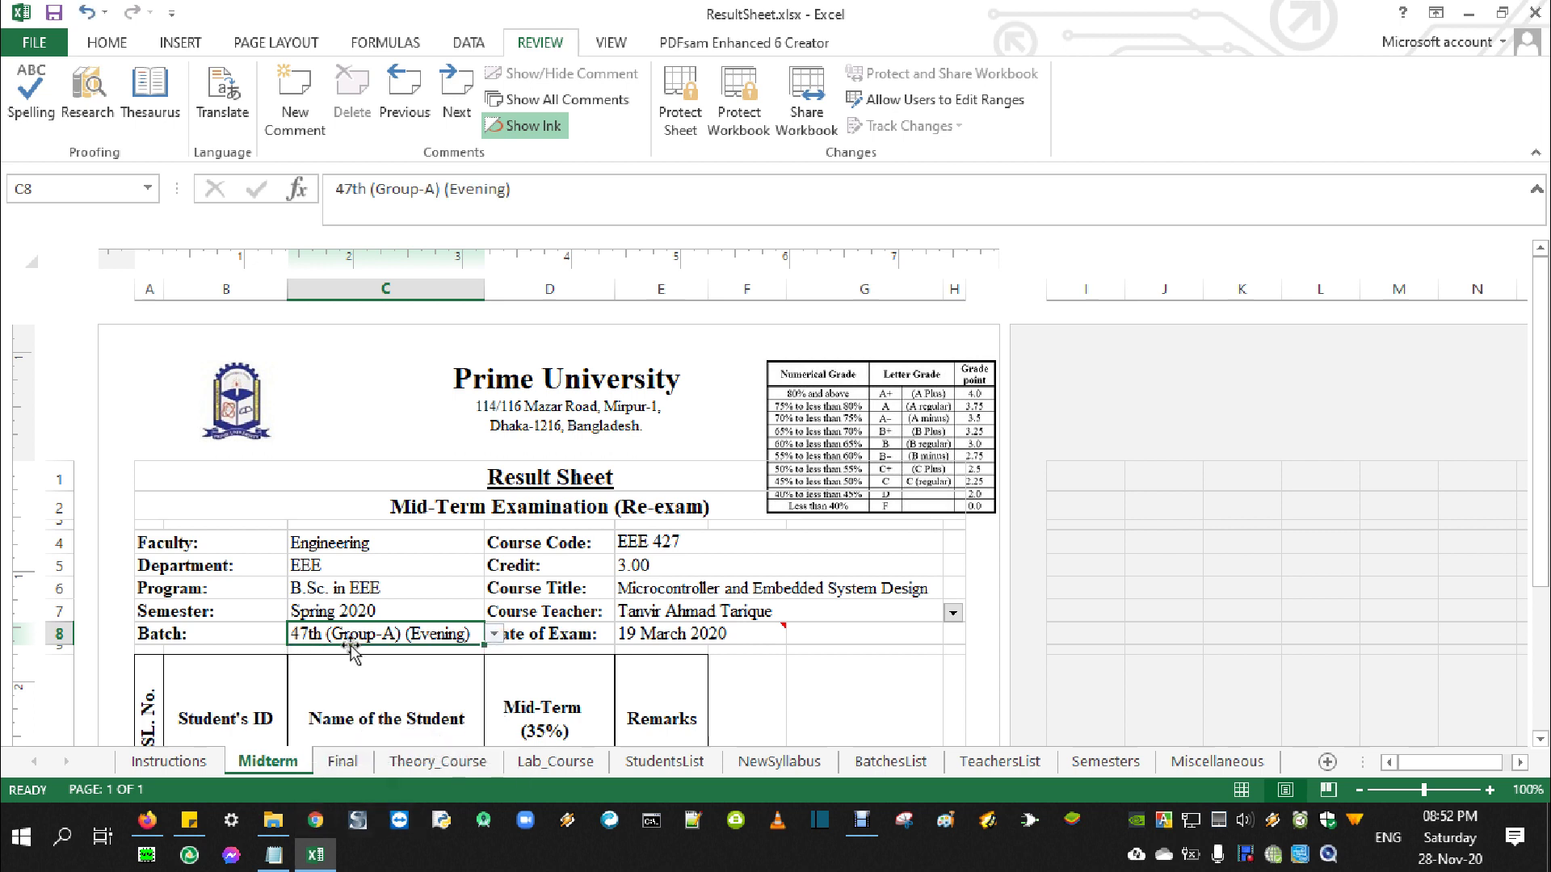
Check the StudentsList batch cell and both students' IDs and names, then return to File Explorer
click(665, 762)
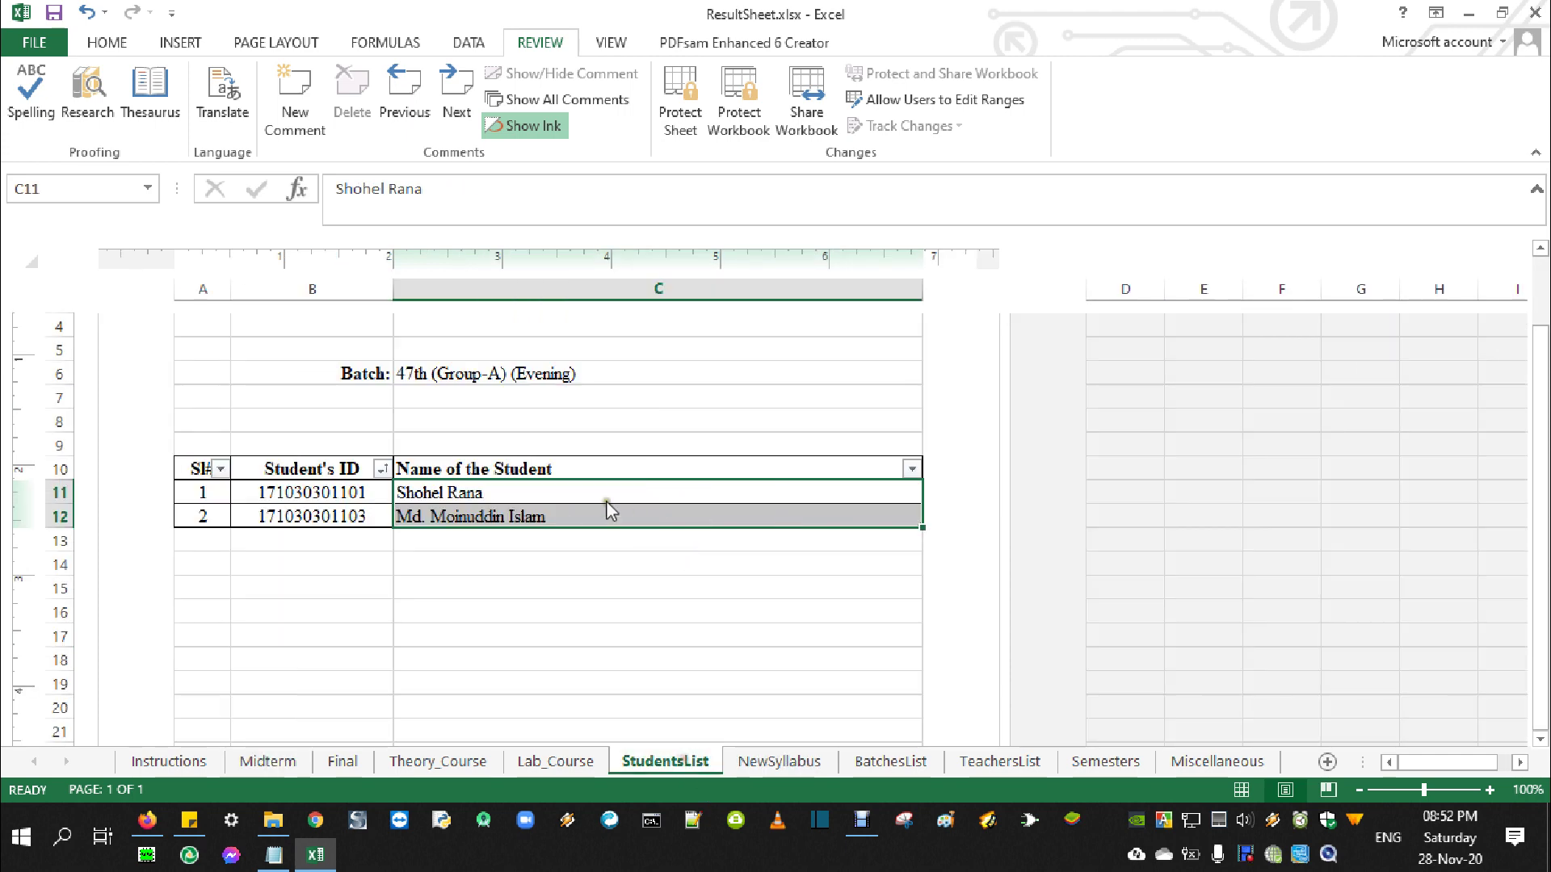
click(644, 376)
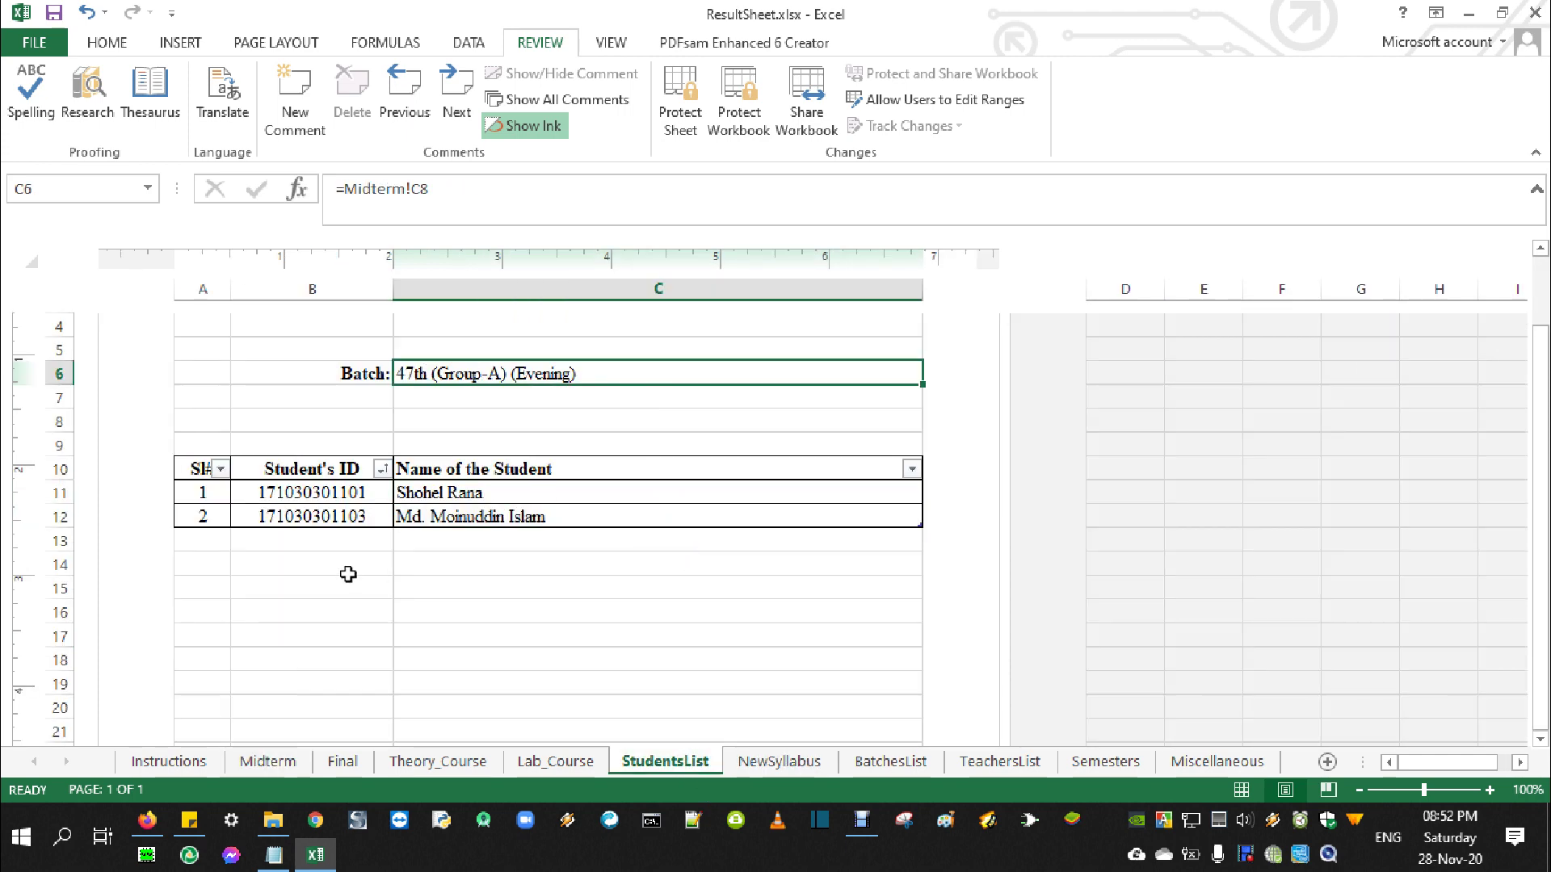
drag(347, 492, 349, 517)
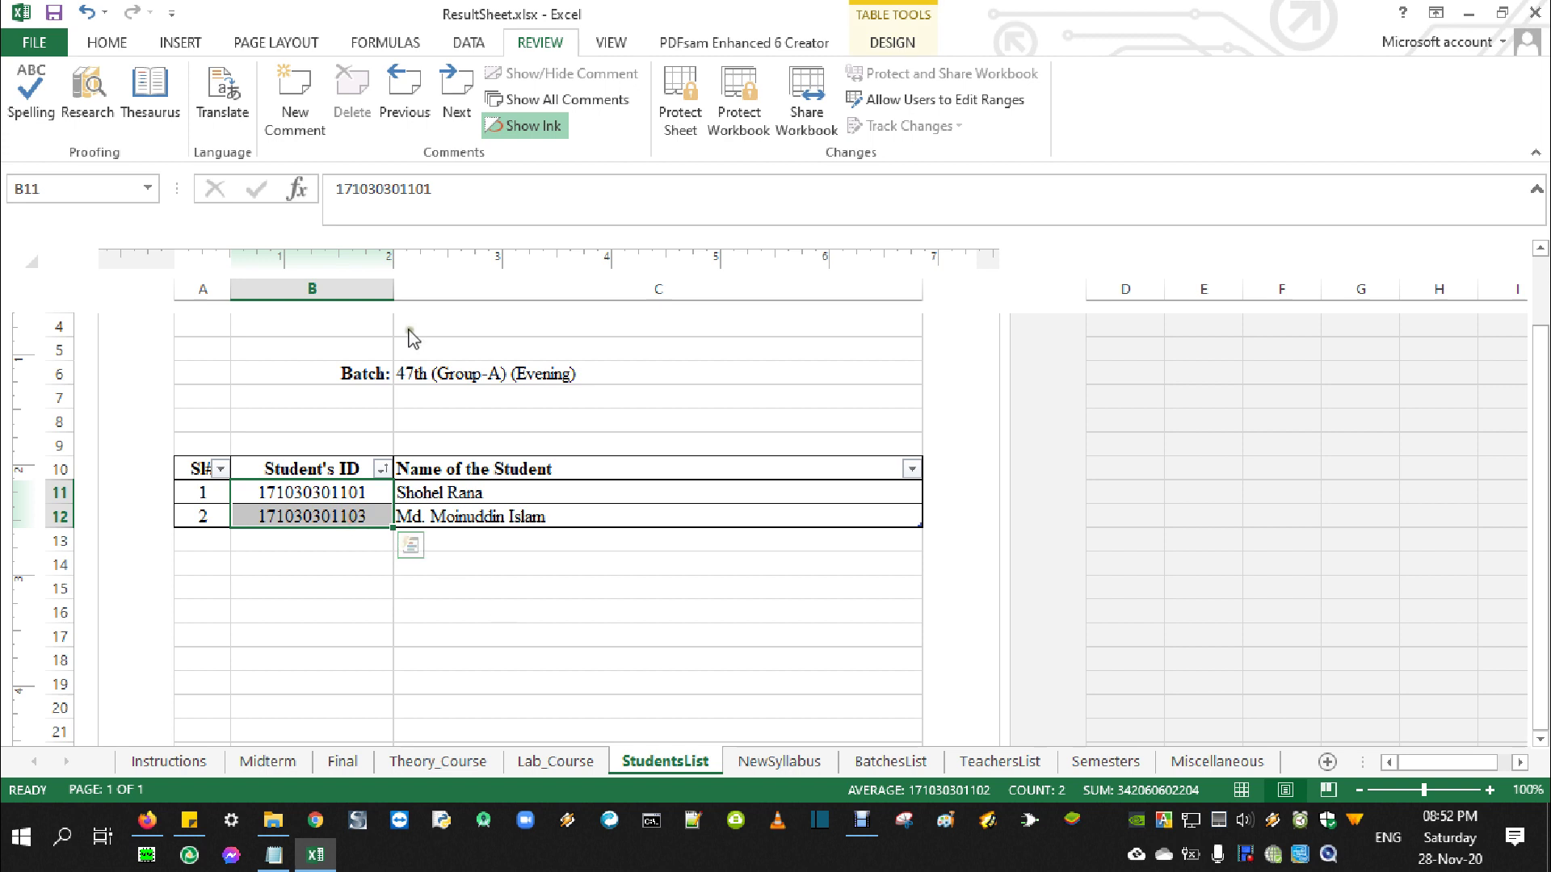
click(485, 499)
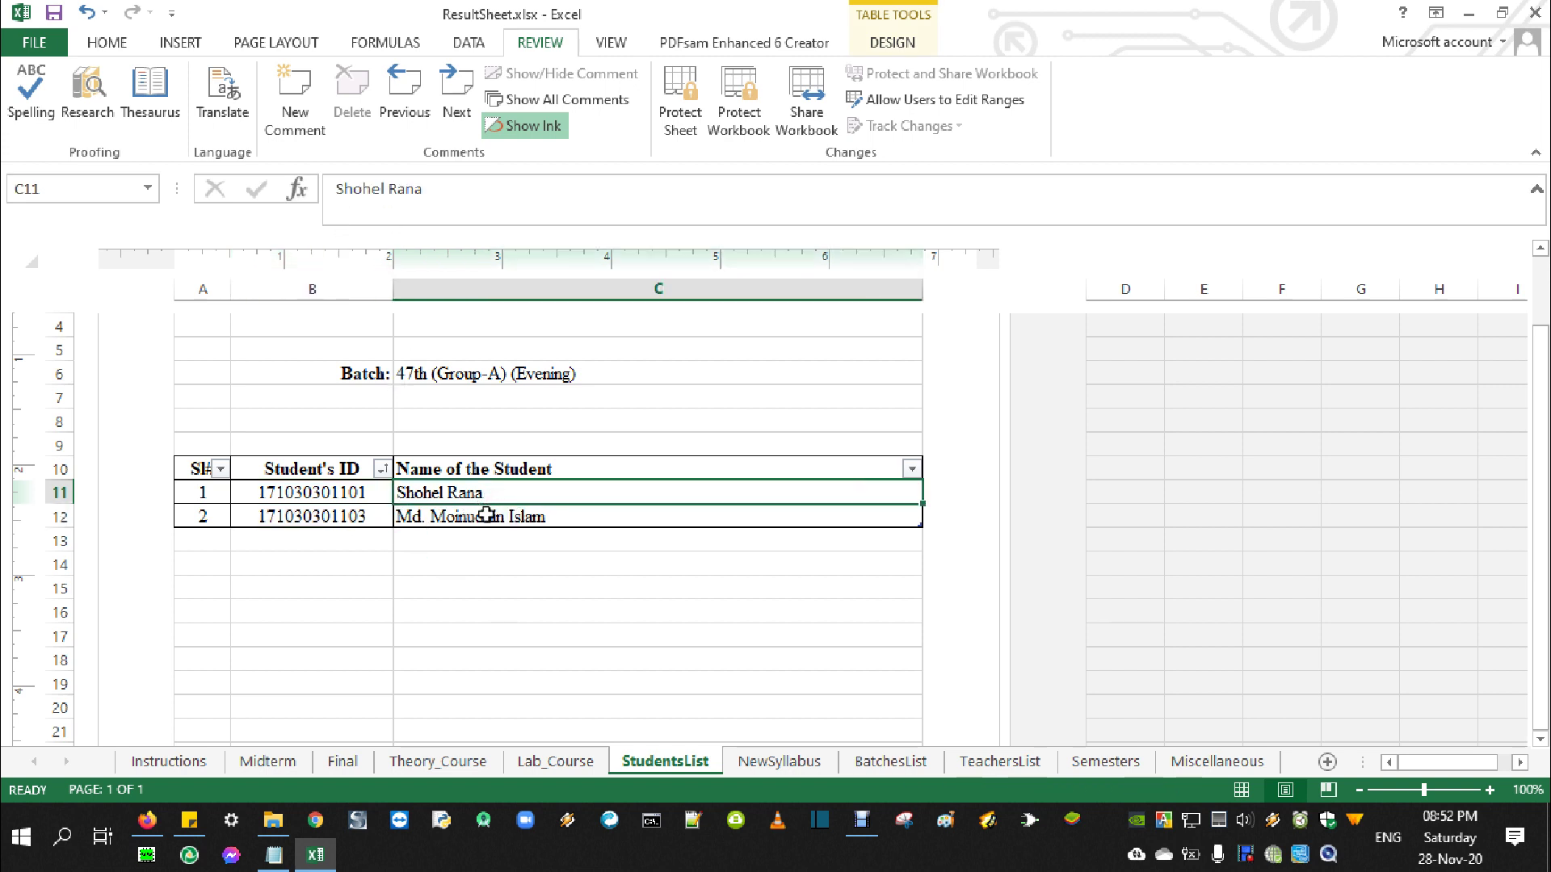
click(486, 515)
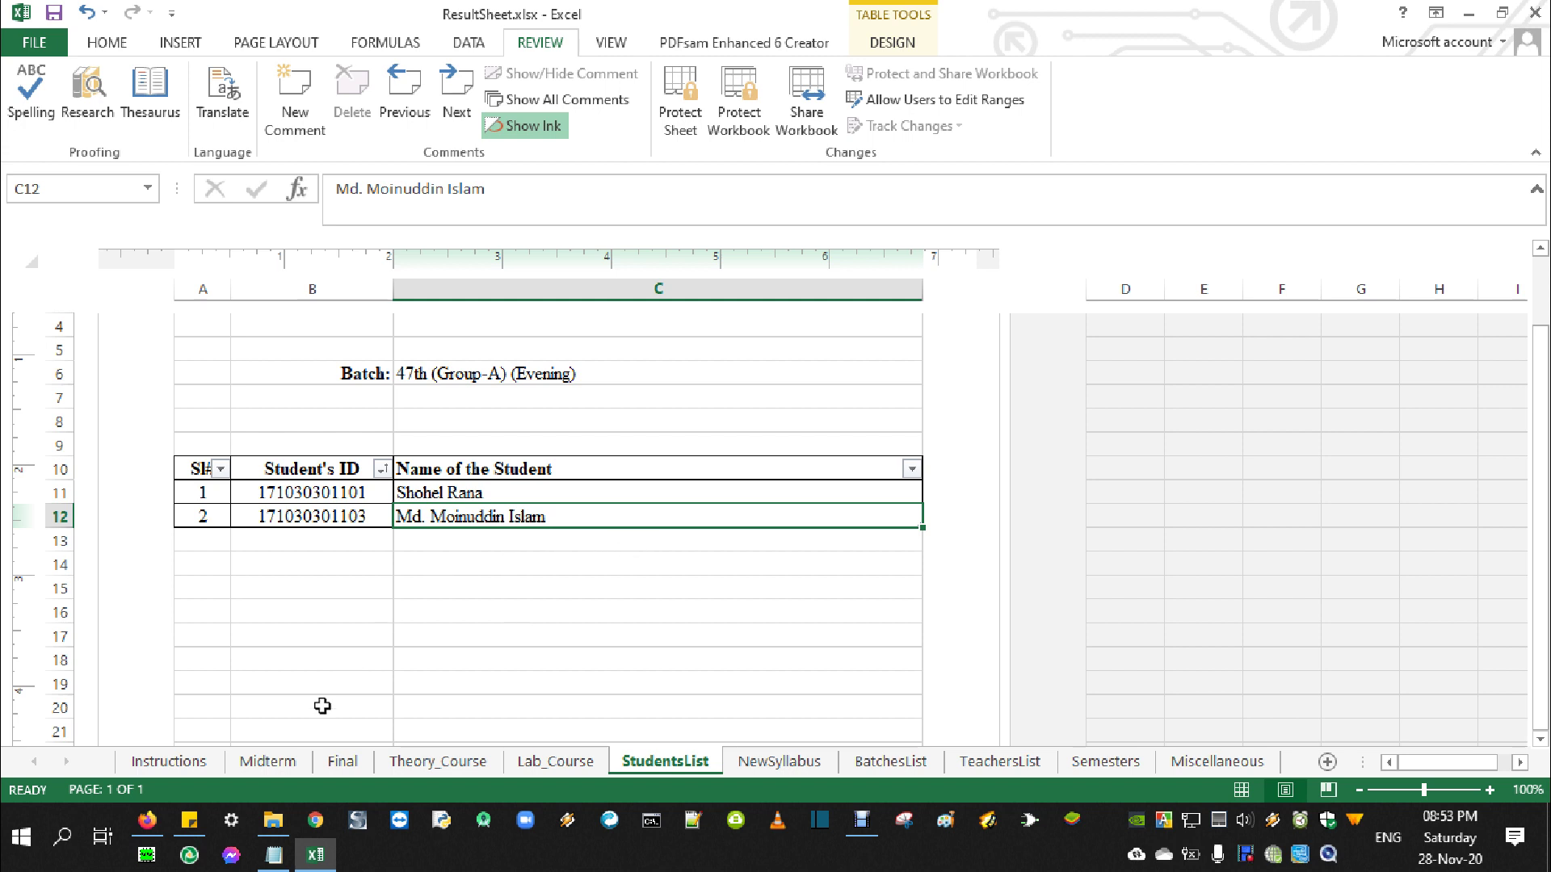
click(257, 823)
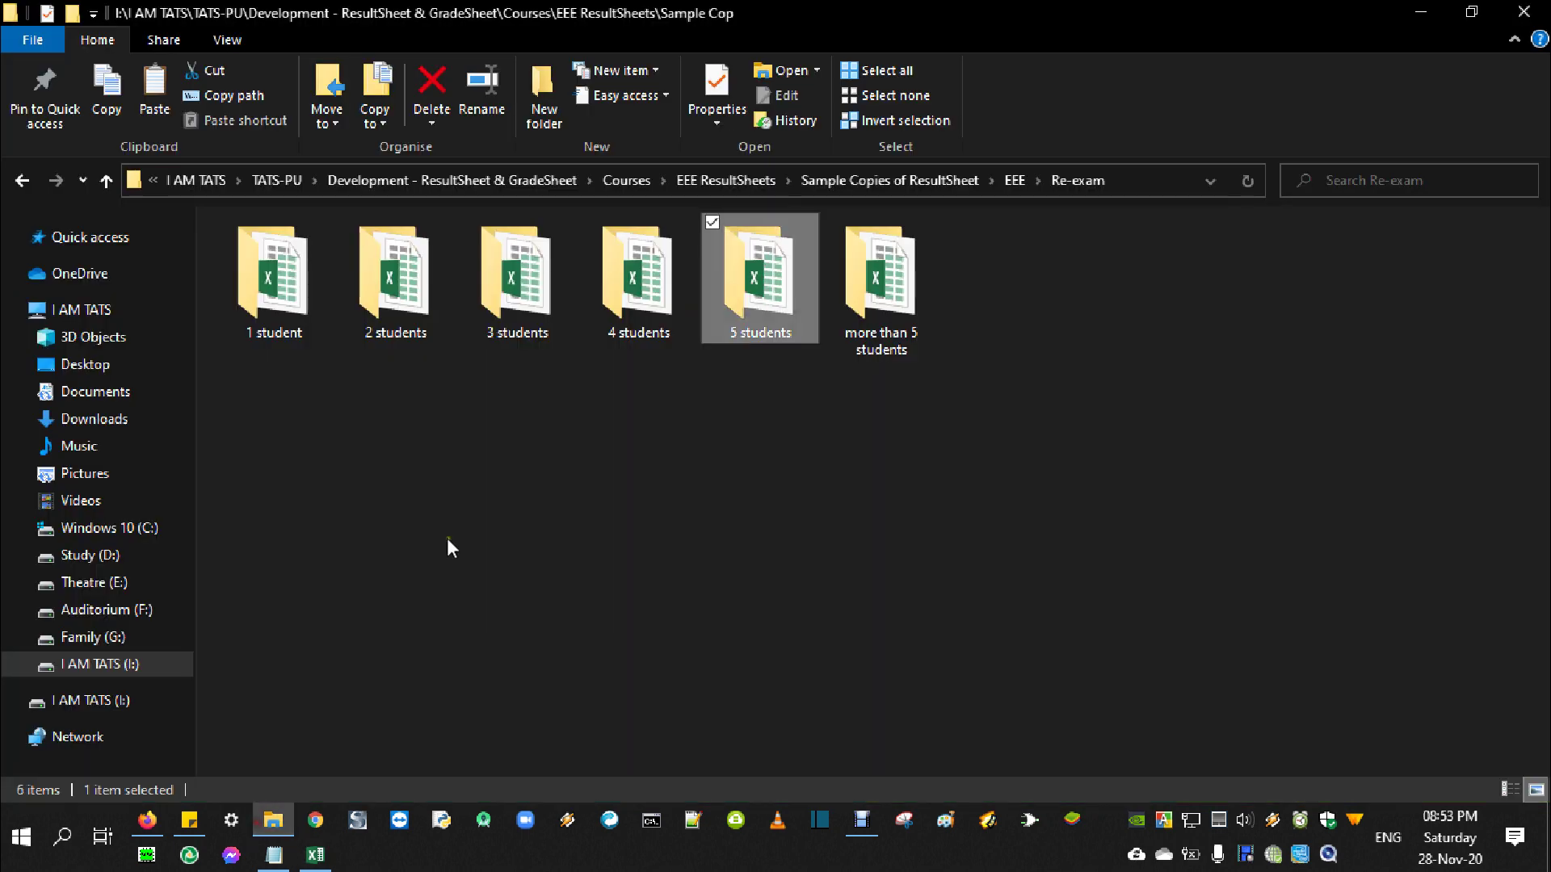
Go up two folders into Student List EEE, then return to the ResultSheet workbook
click(104, 182)
click(104, 181)
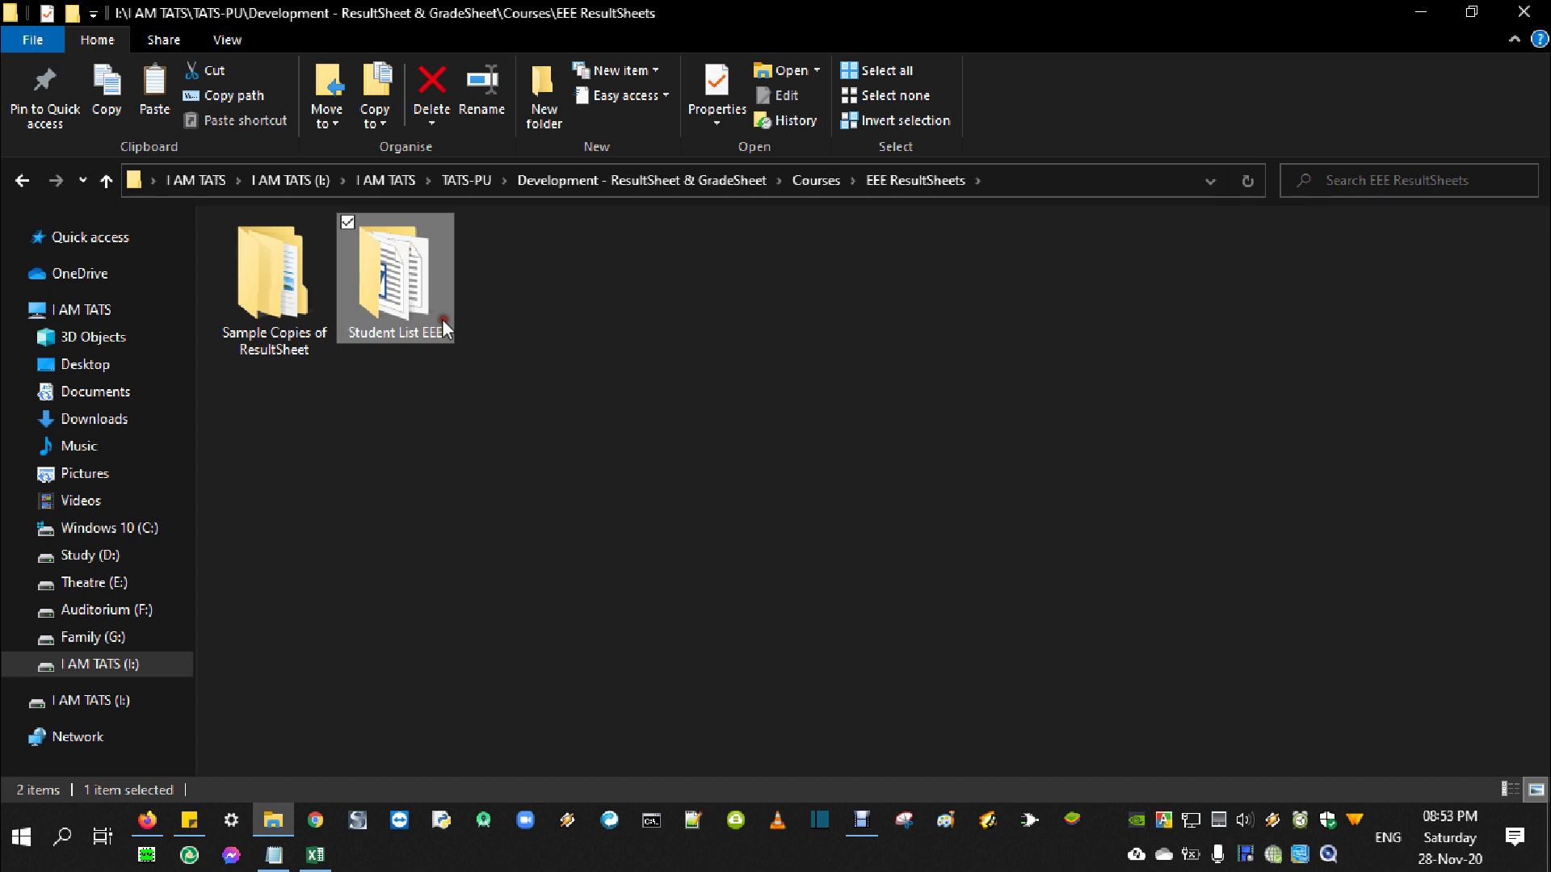
double_click(444, 330)
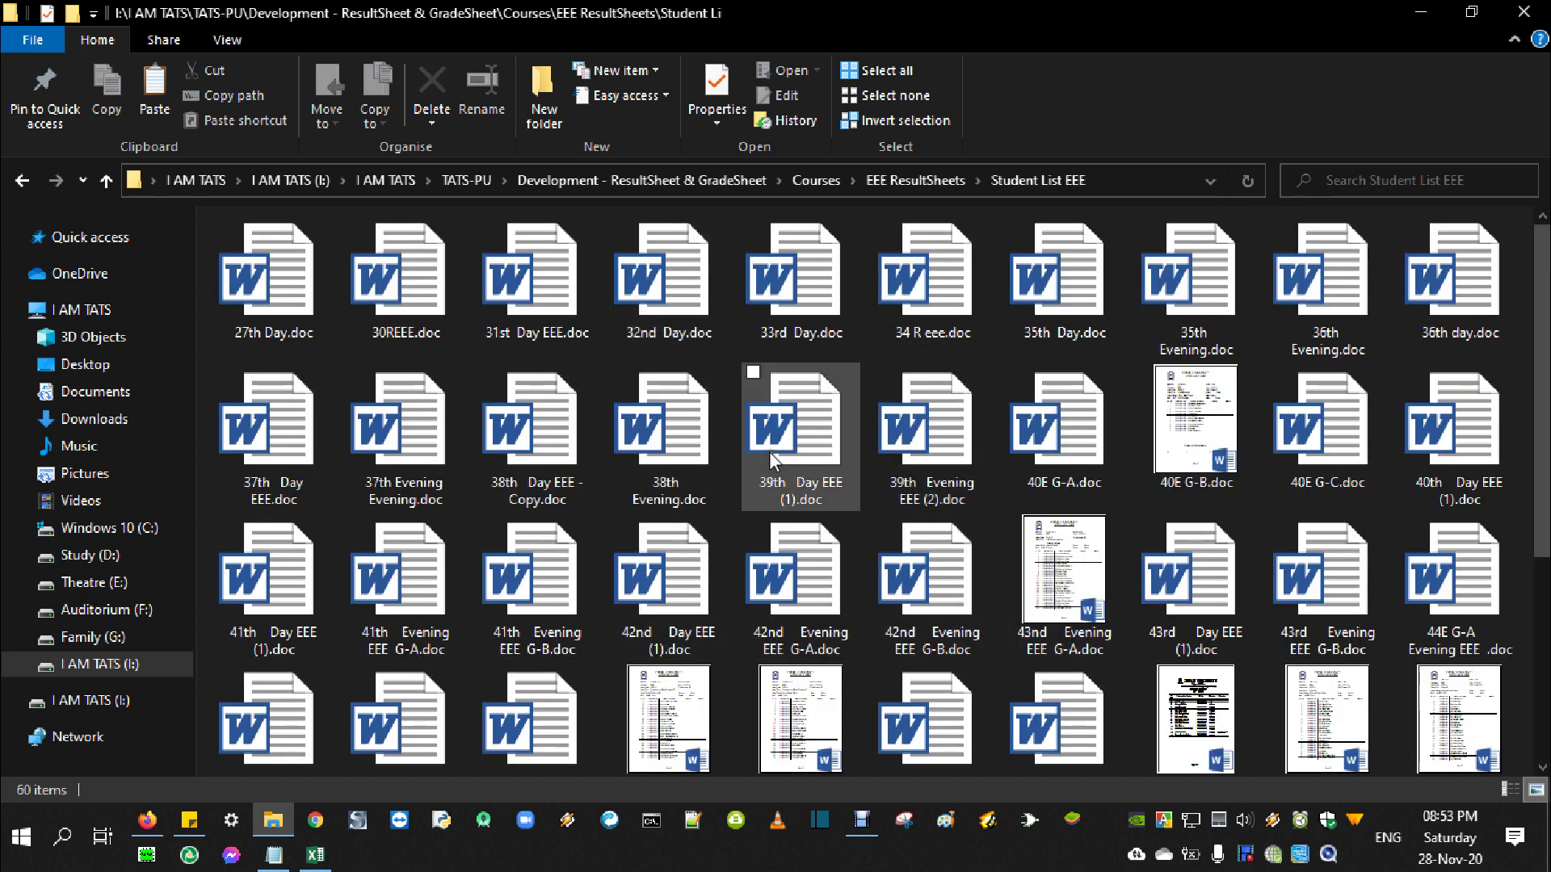
click(313, 856)
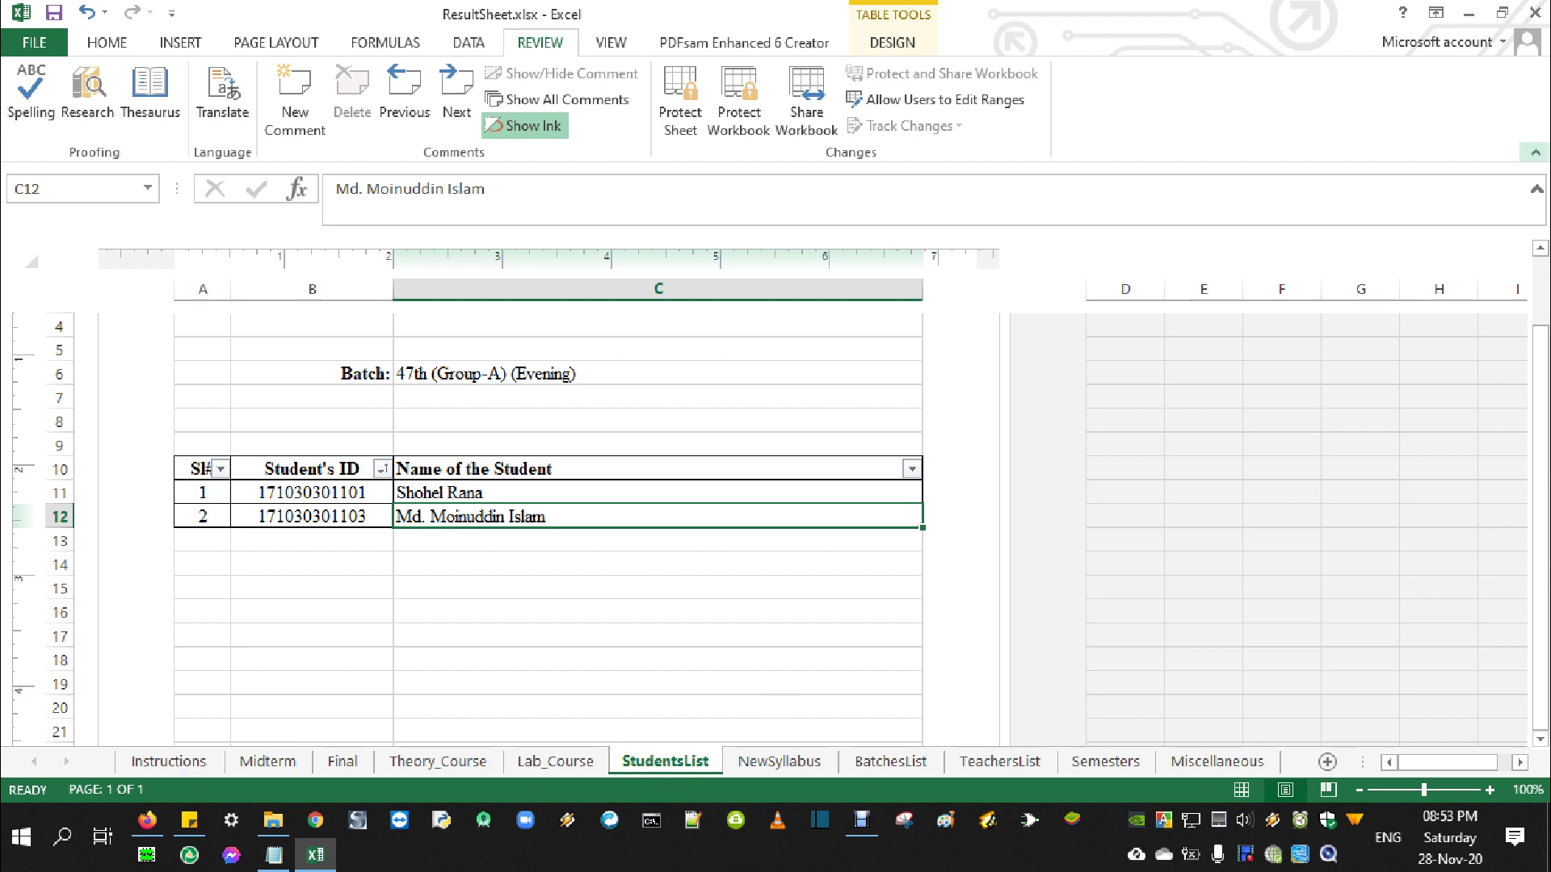
Close the workbook without saving and open the Sample Copies of ResultSheet folder
click(1535, 12)
click(792, 434)
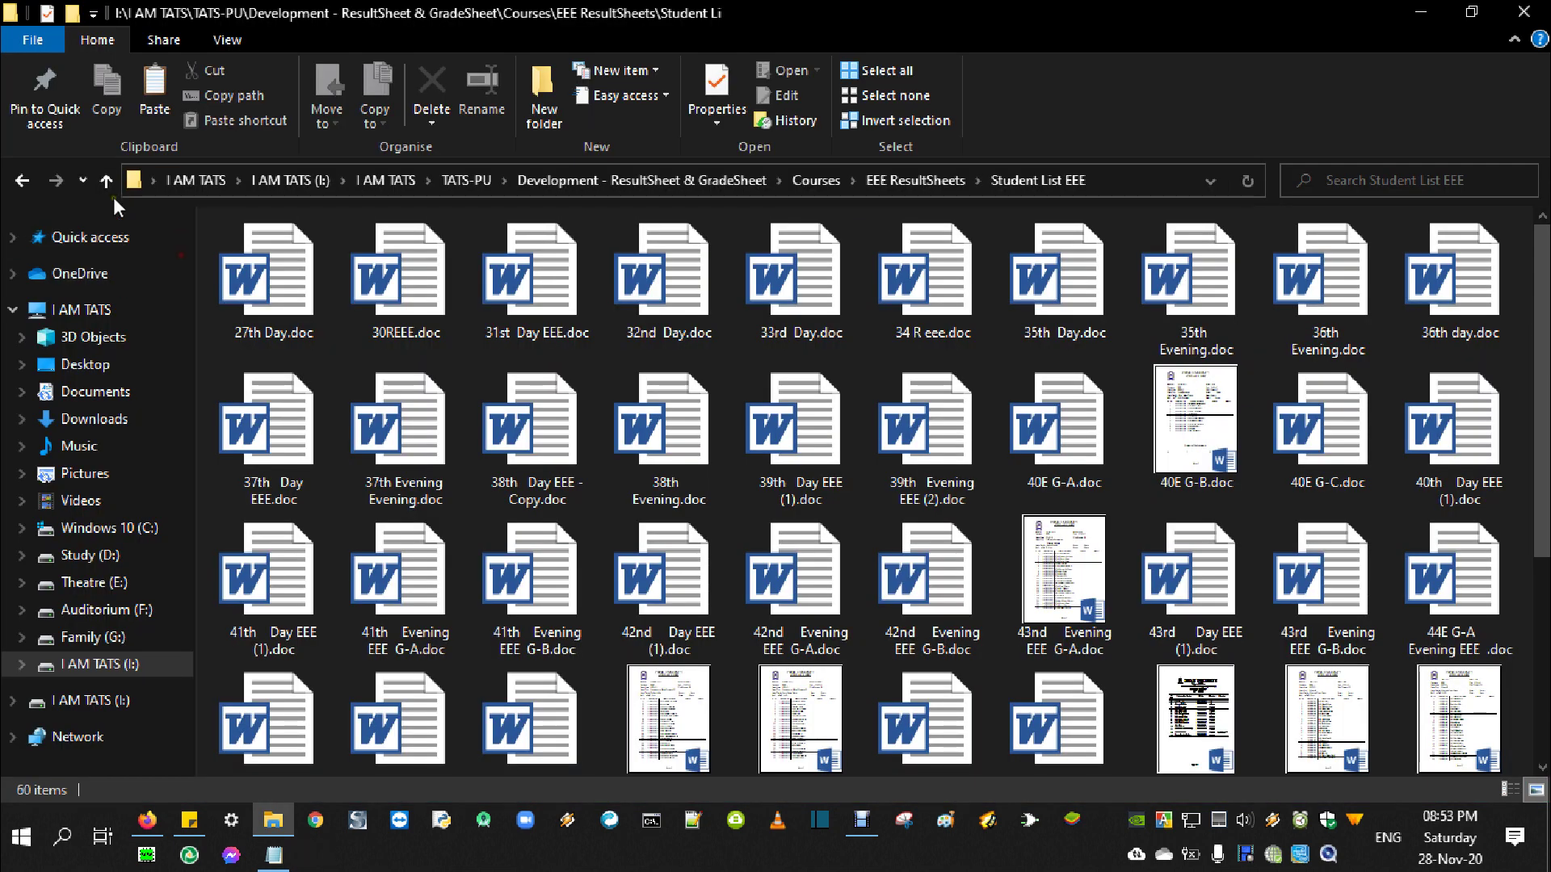
click(108, 181)
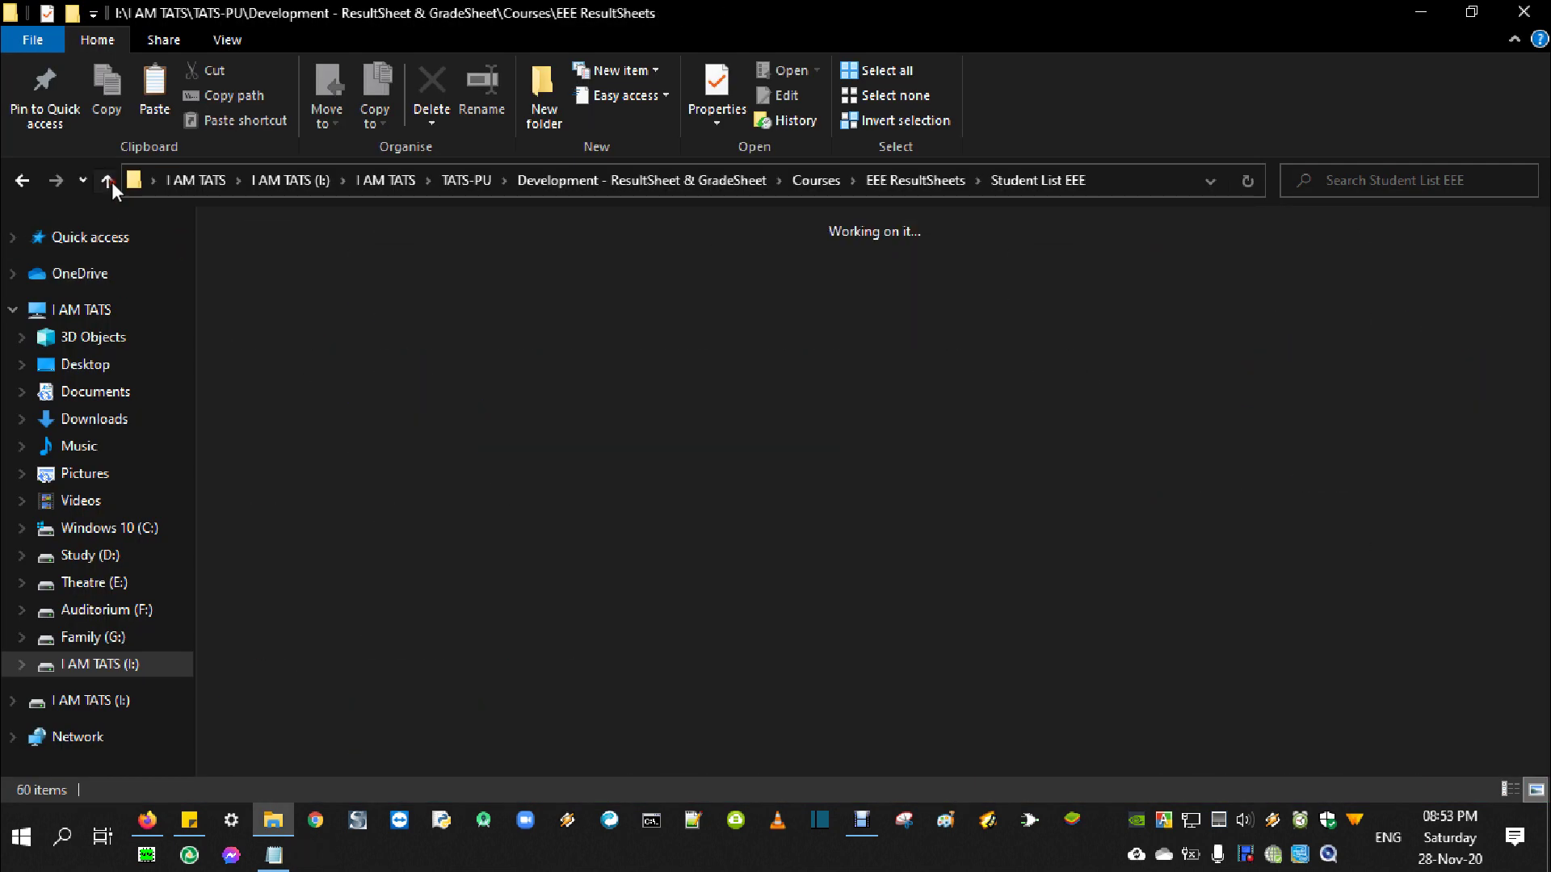
click(227, 318)
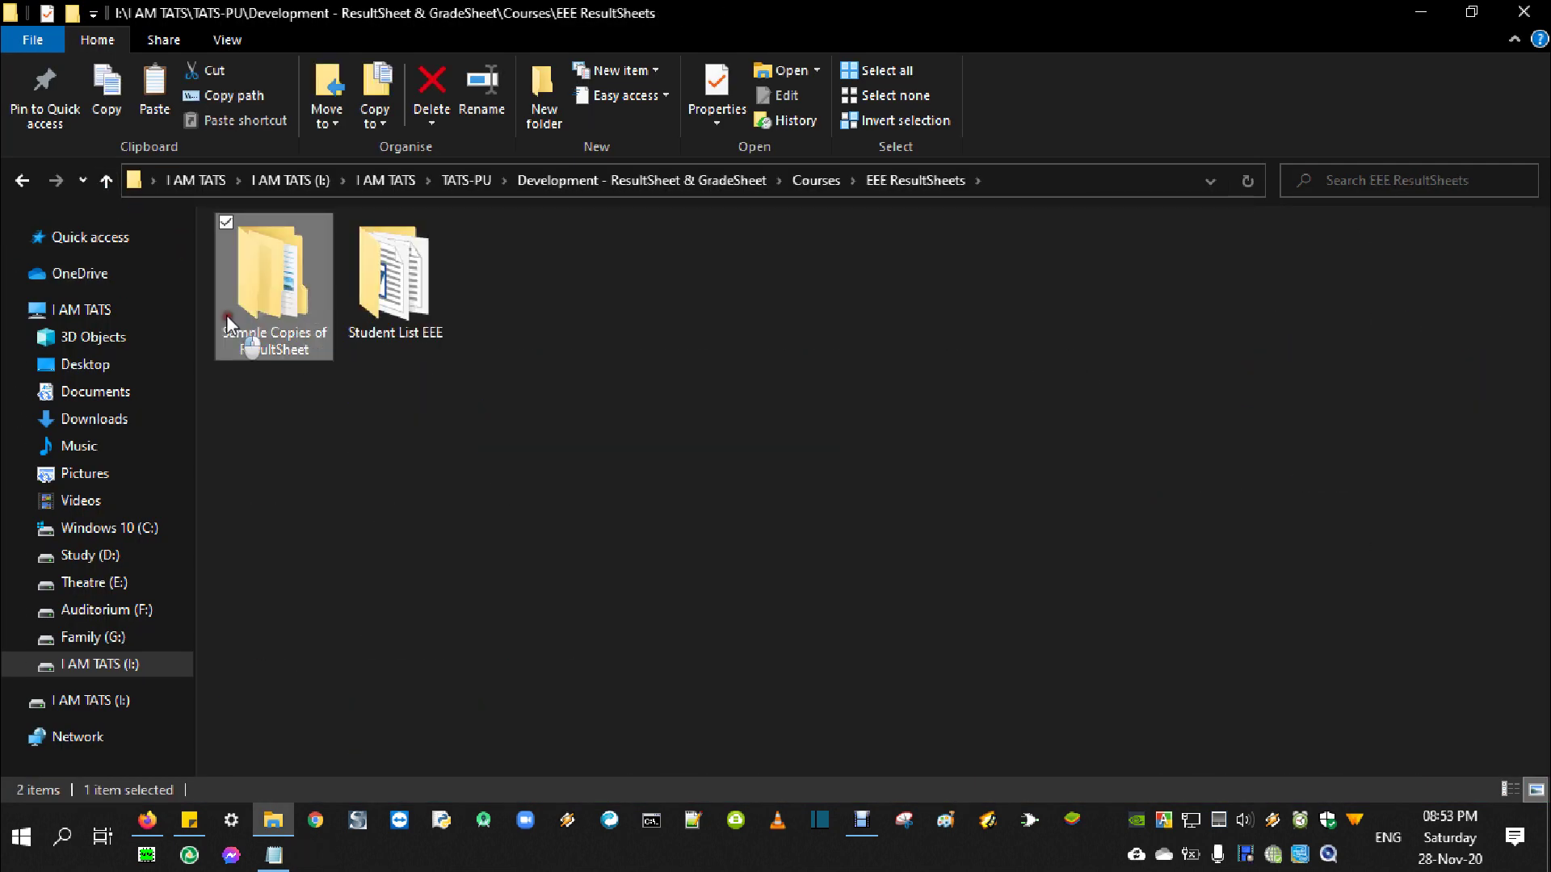
double_click(226, 315)
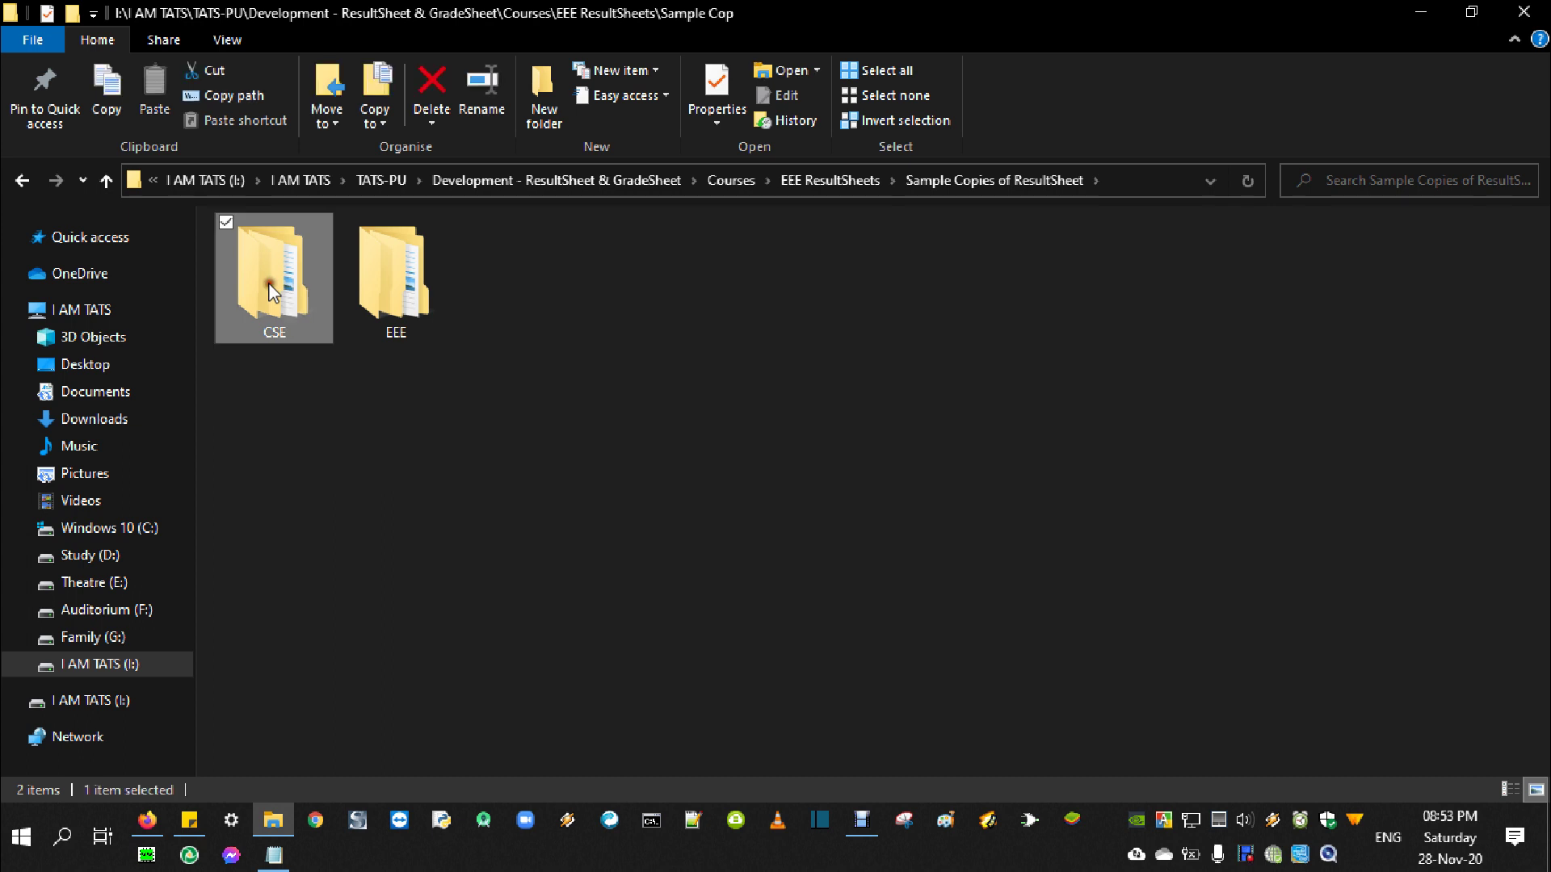
Go into CSE > Regular or Retake or Single Result or Improvement > more than 5 students and open ResultSheet.xlsx
double_click(272, 288)
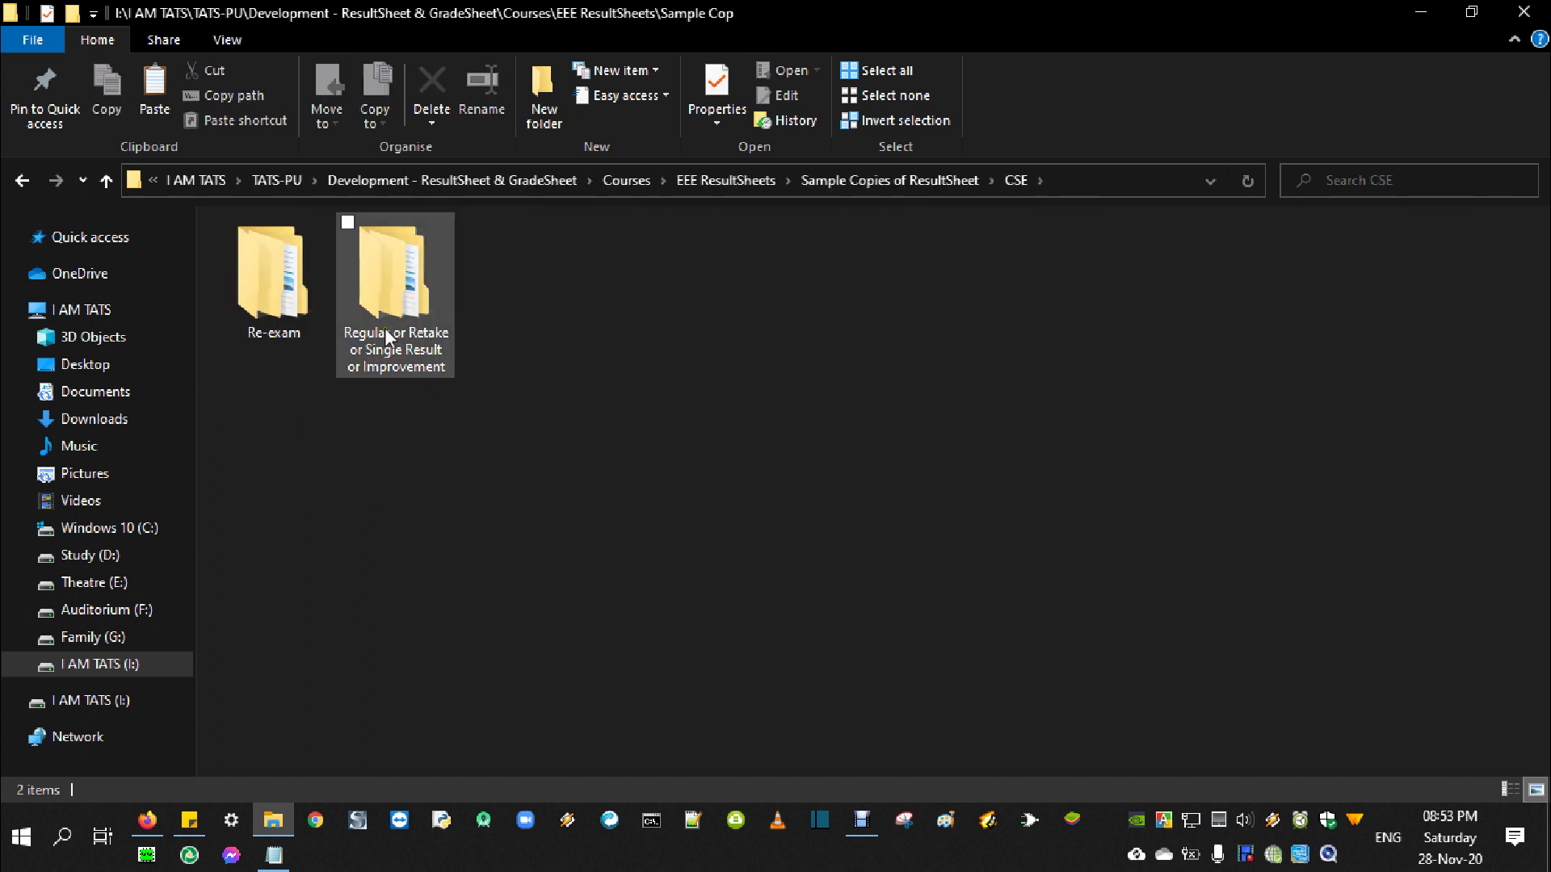
click(386, 338)
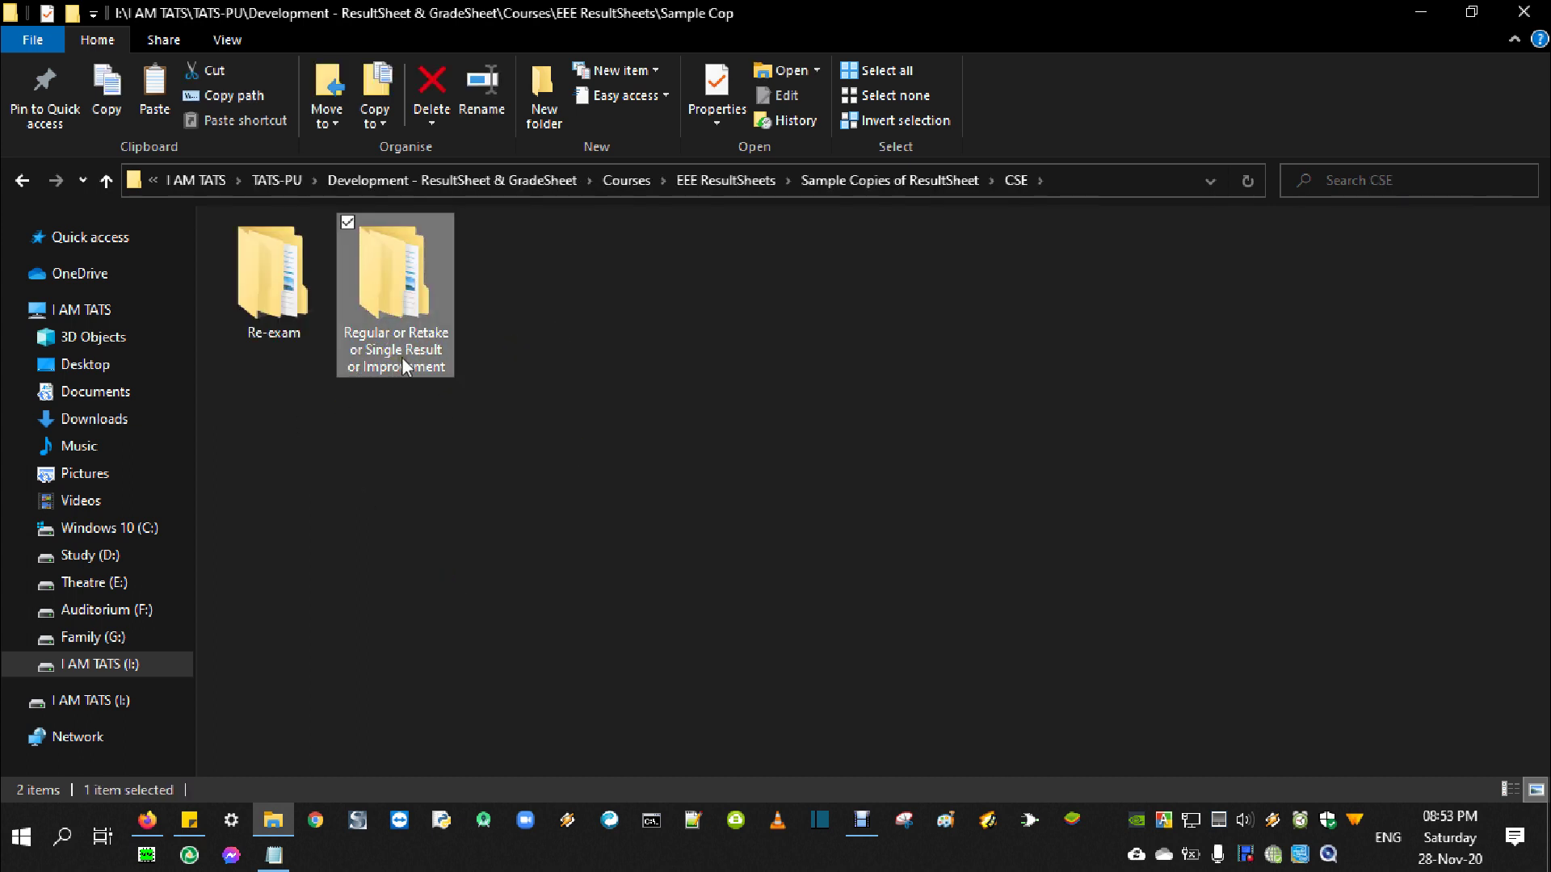
double_click(396, 331)
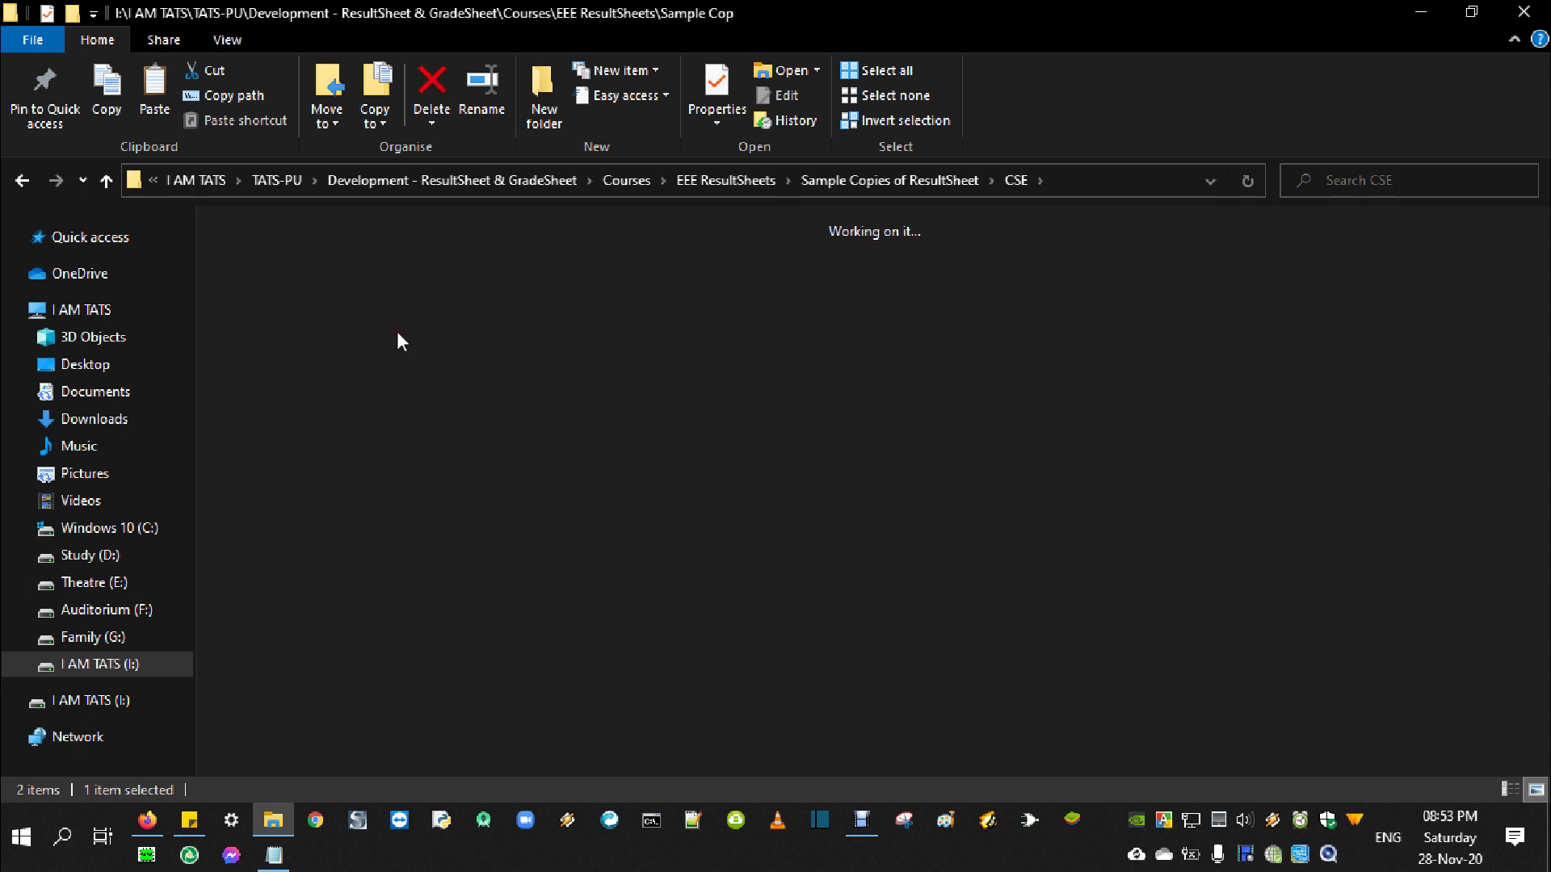
drag(256, 393, 828, 242)
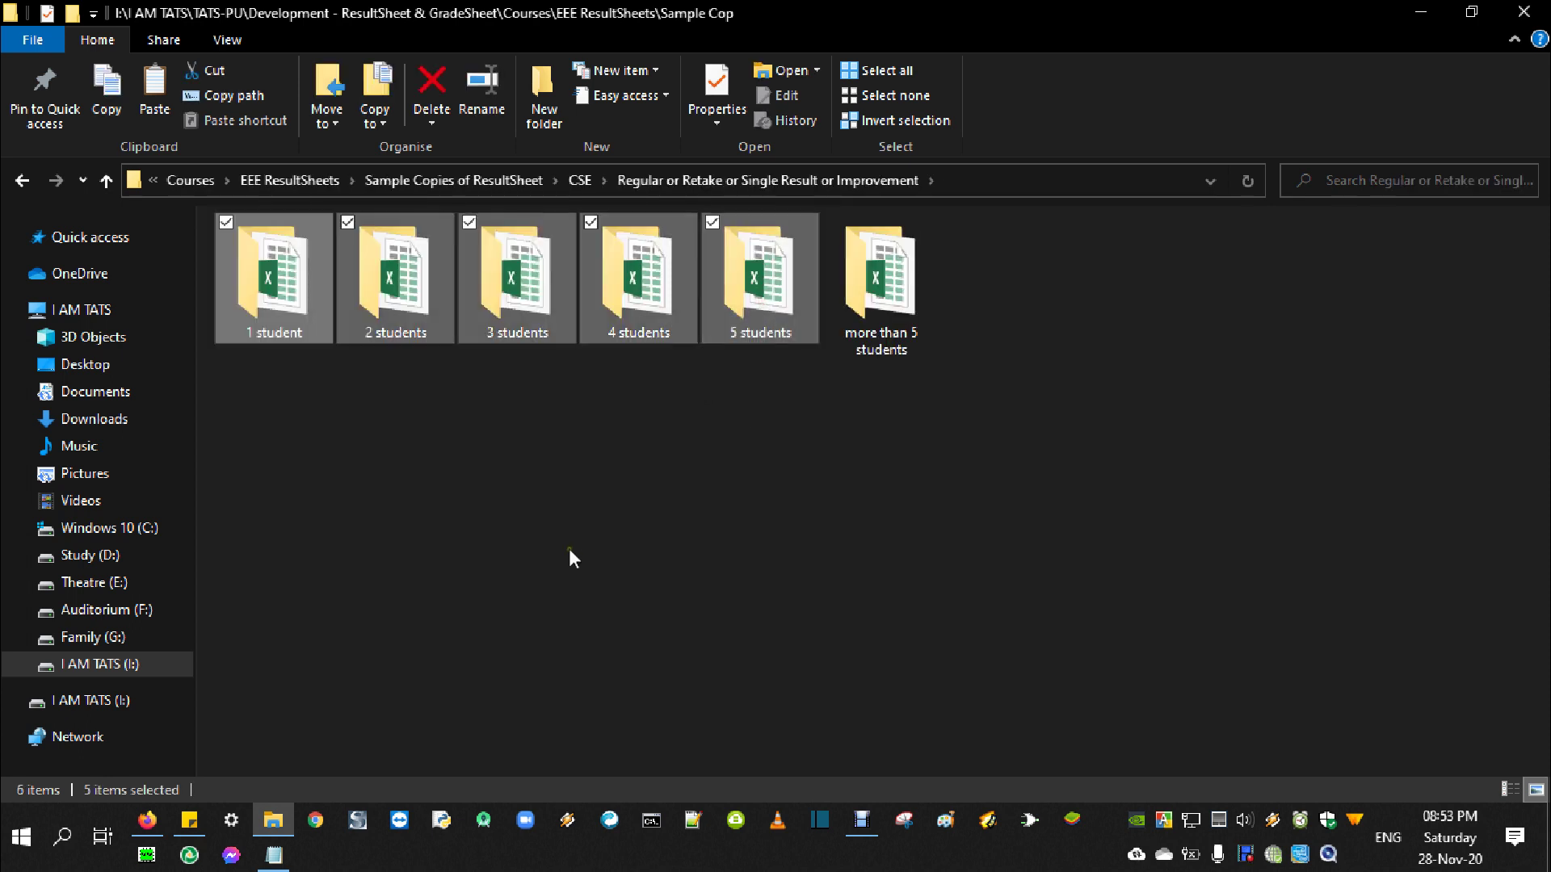
double_click(865, 298)
click(285, 277)
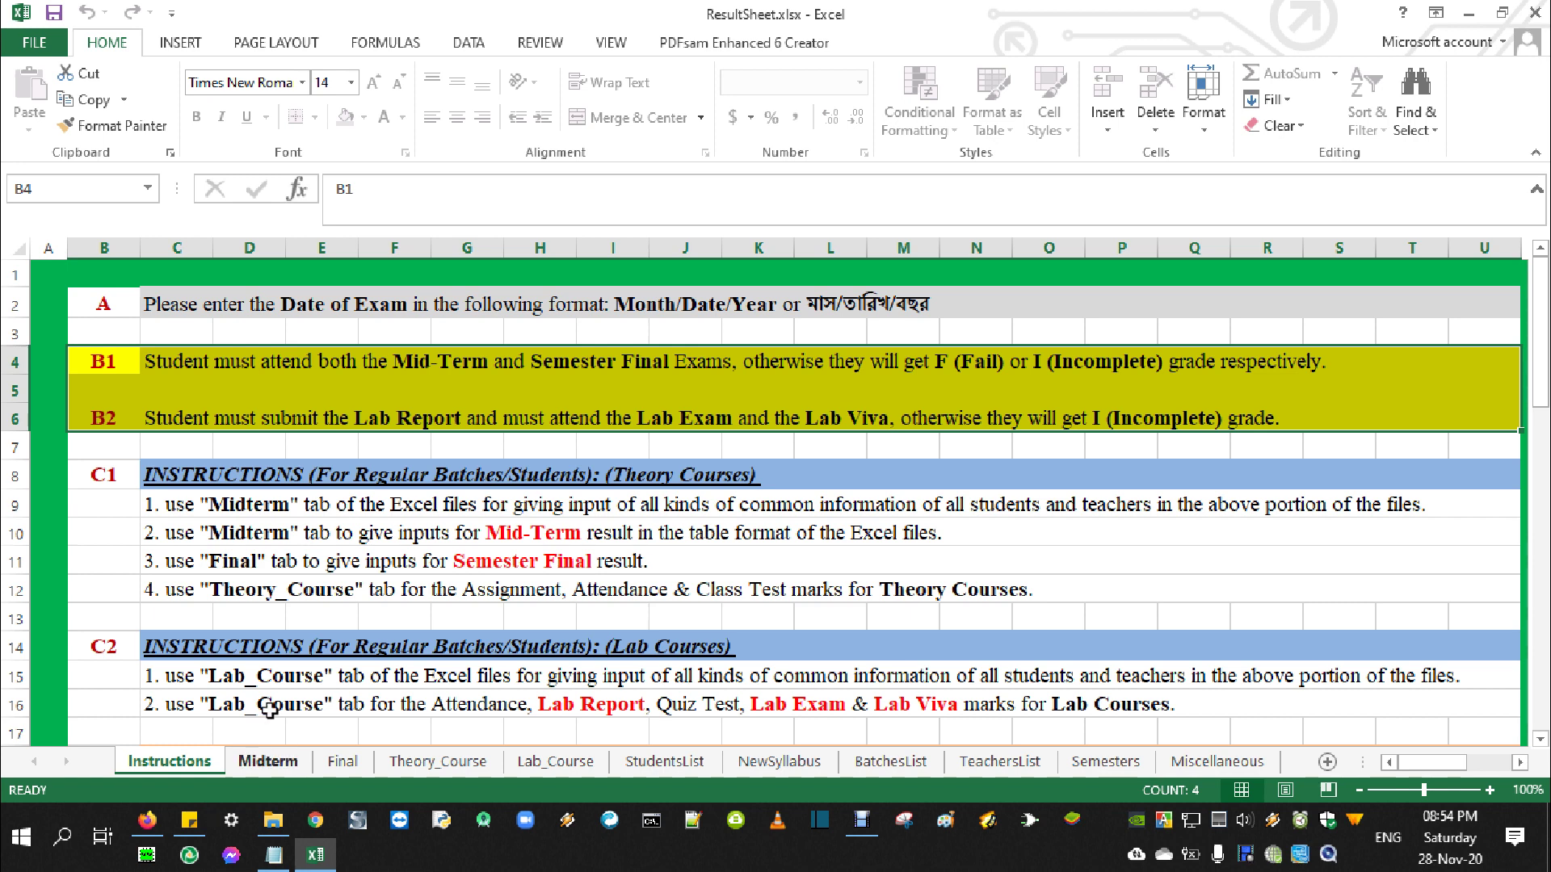
On the Midterm sheet, view the department (C5) and program (C6) lists, keeping CSE unchanged
click(267, 762)
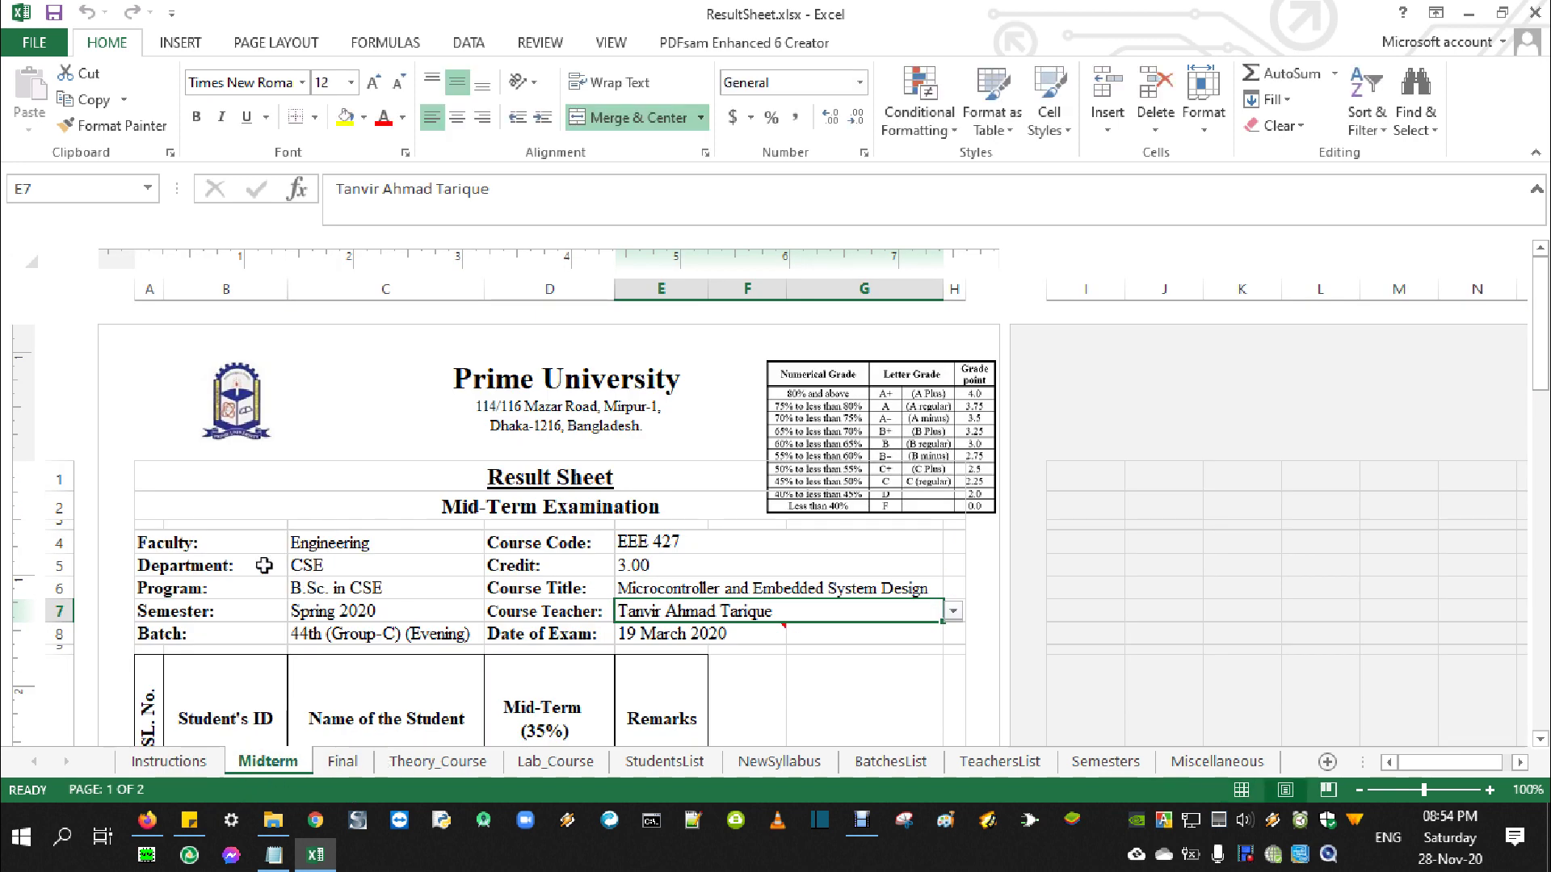
click(481, 570)
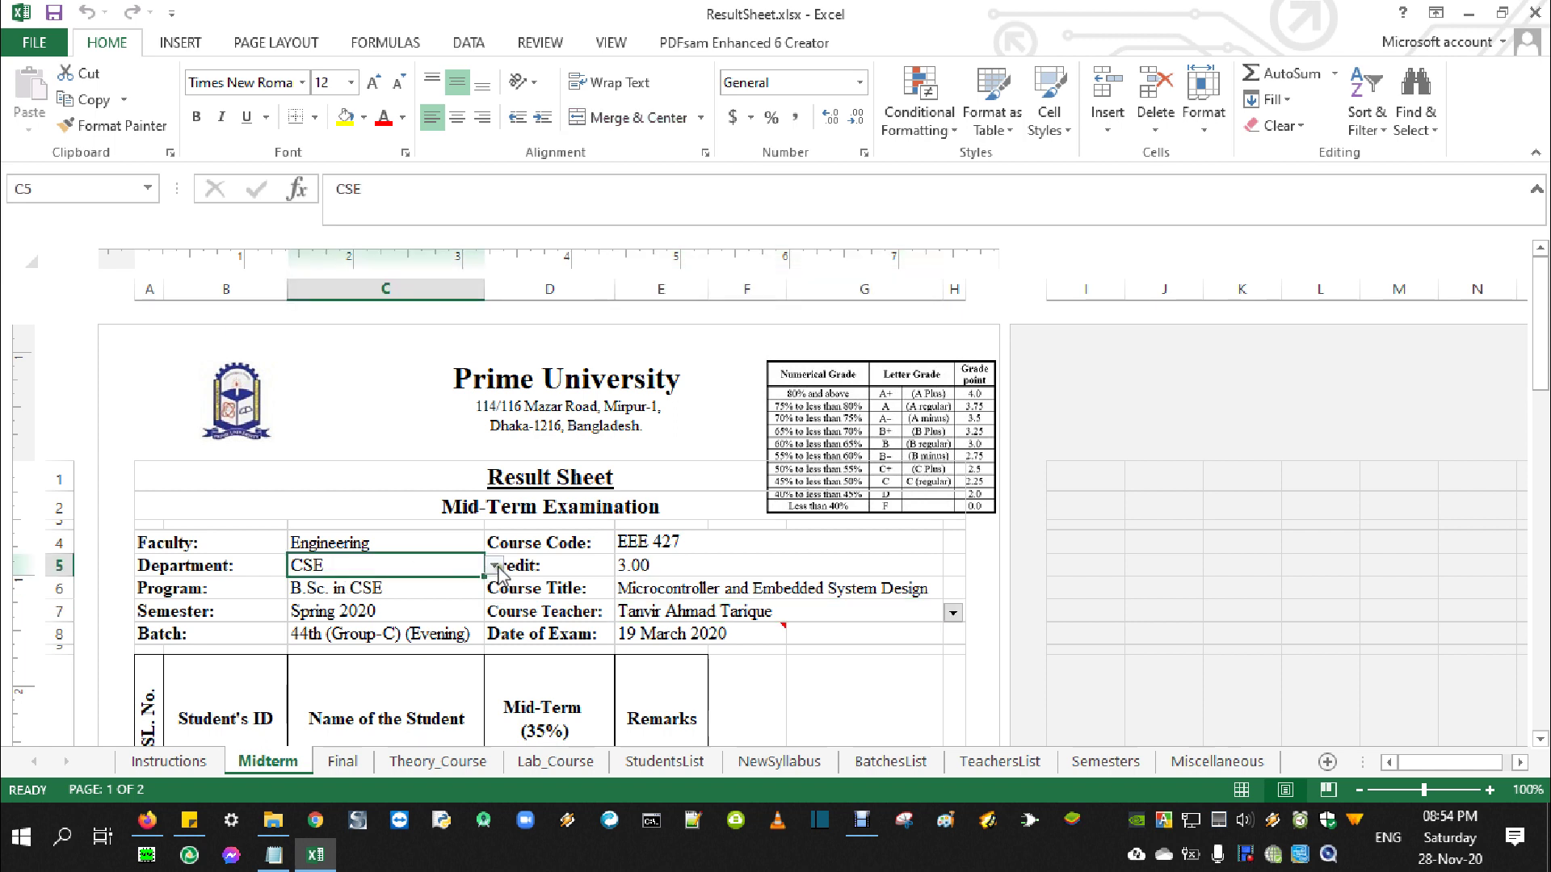
click(494, 566)
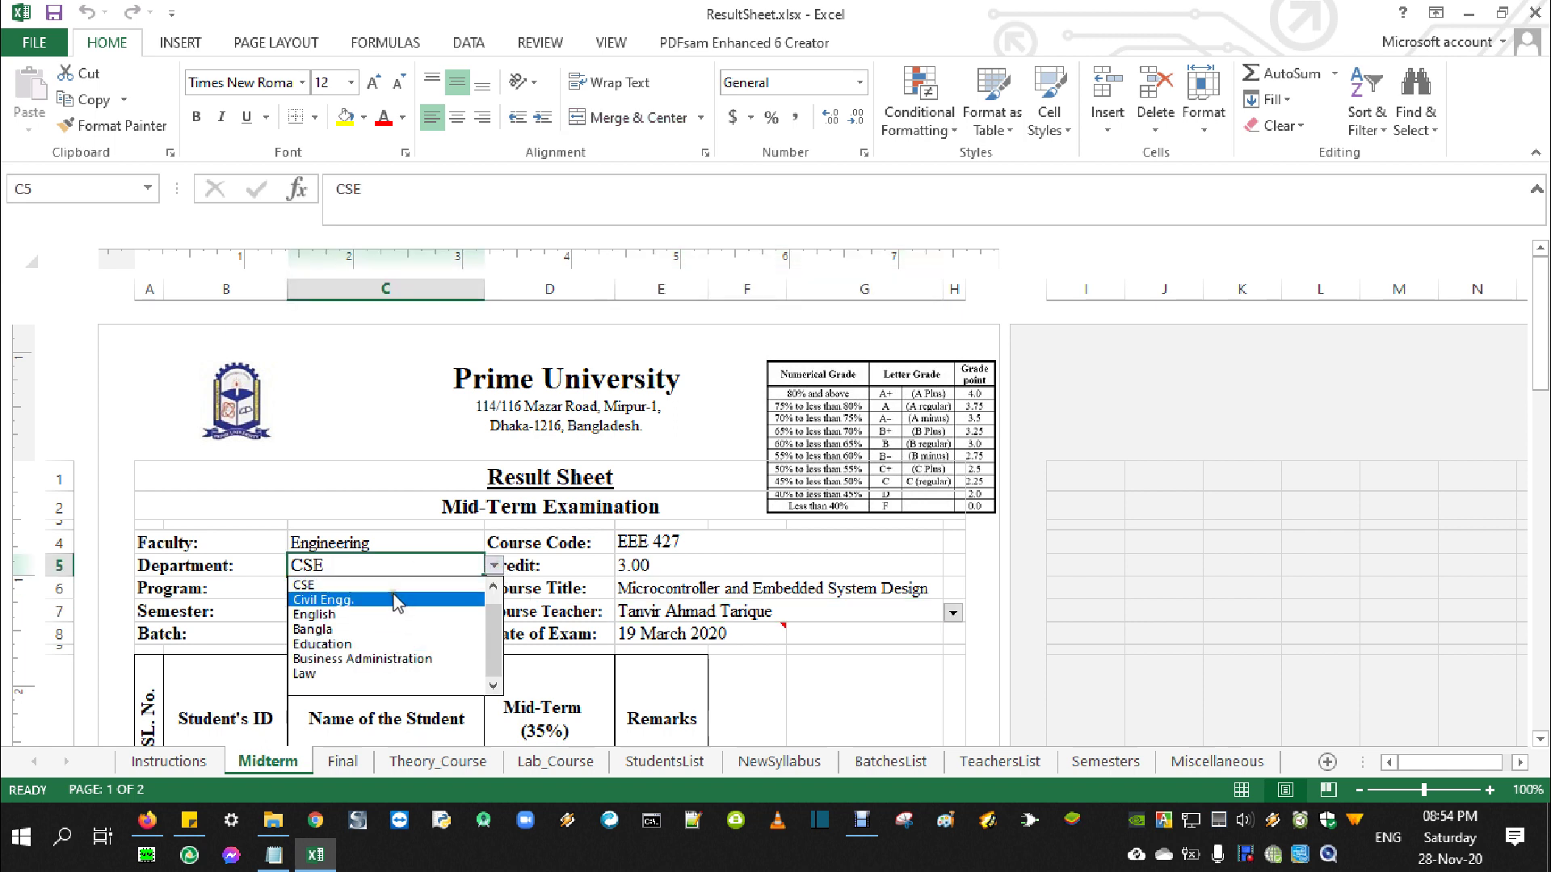
click(370, 566)
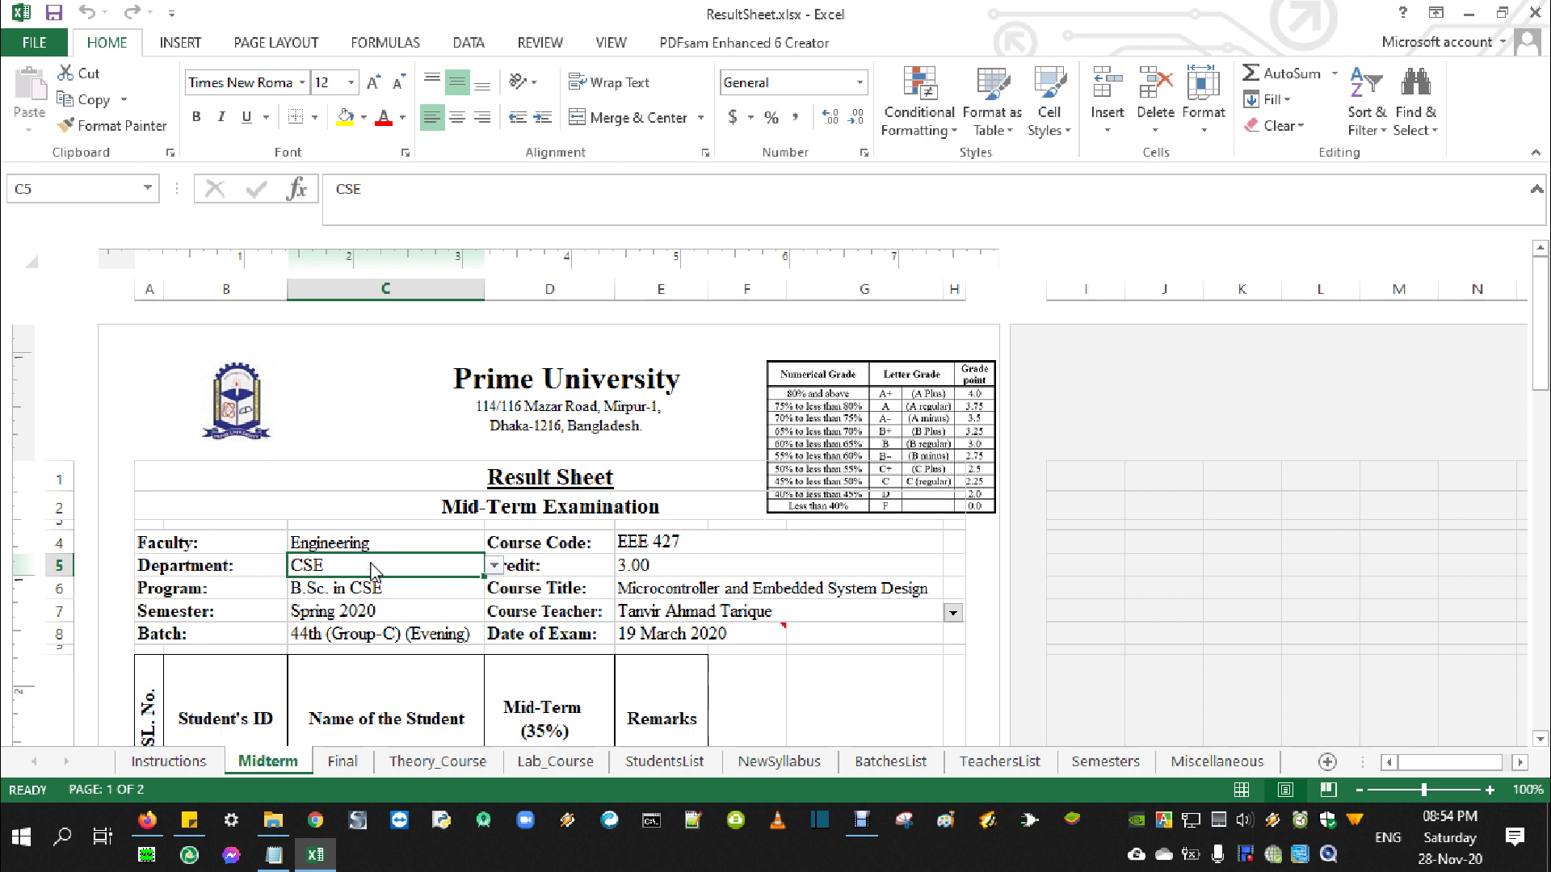
click(395, 593)
click(495, 593)
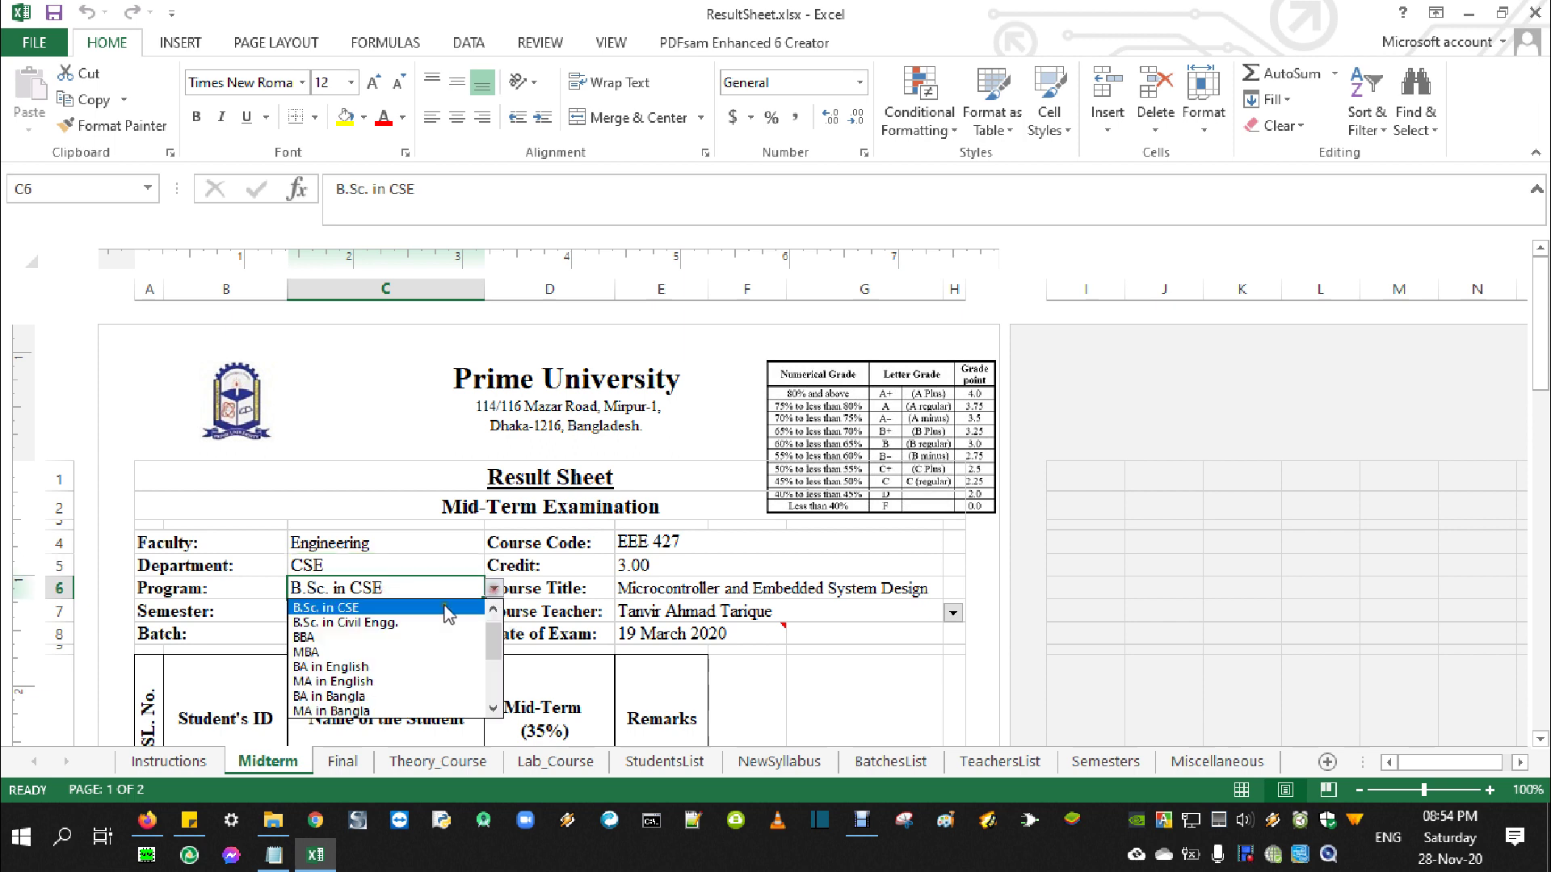
click(401, 592)
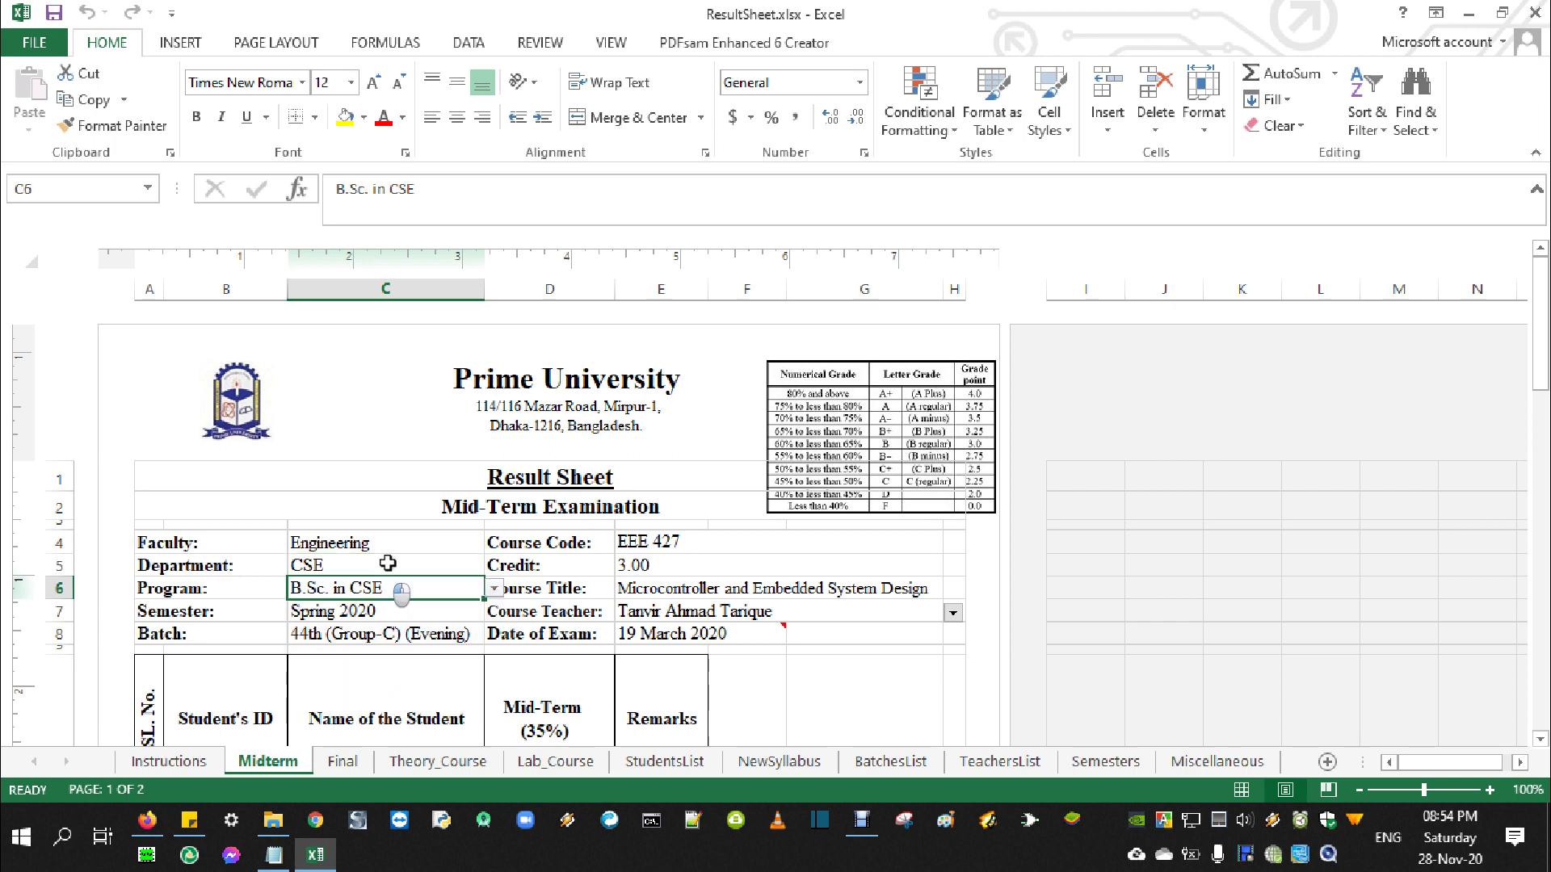
View the batch (C8) and course teacher (E7) choices unchanged, ending on course title E6
click(349, 615)
click(348, 633)
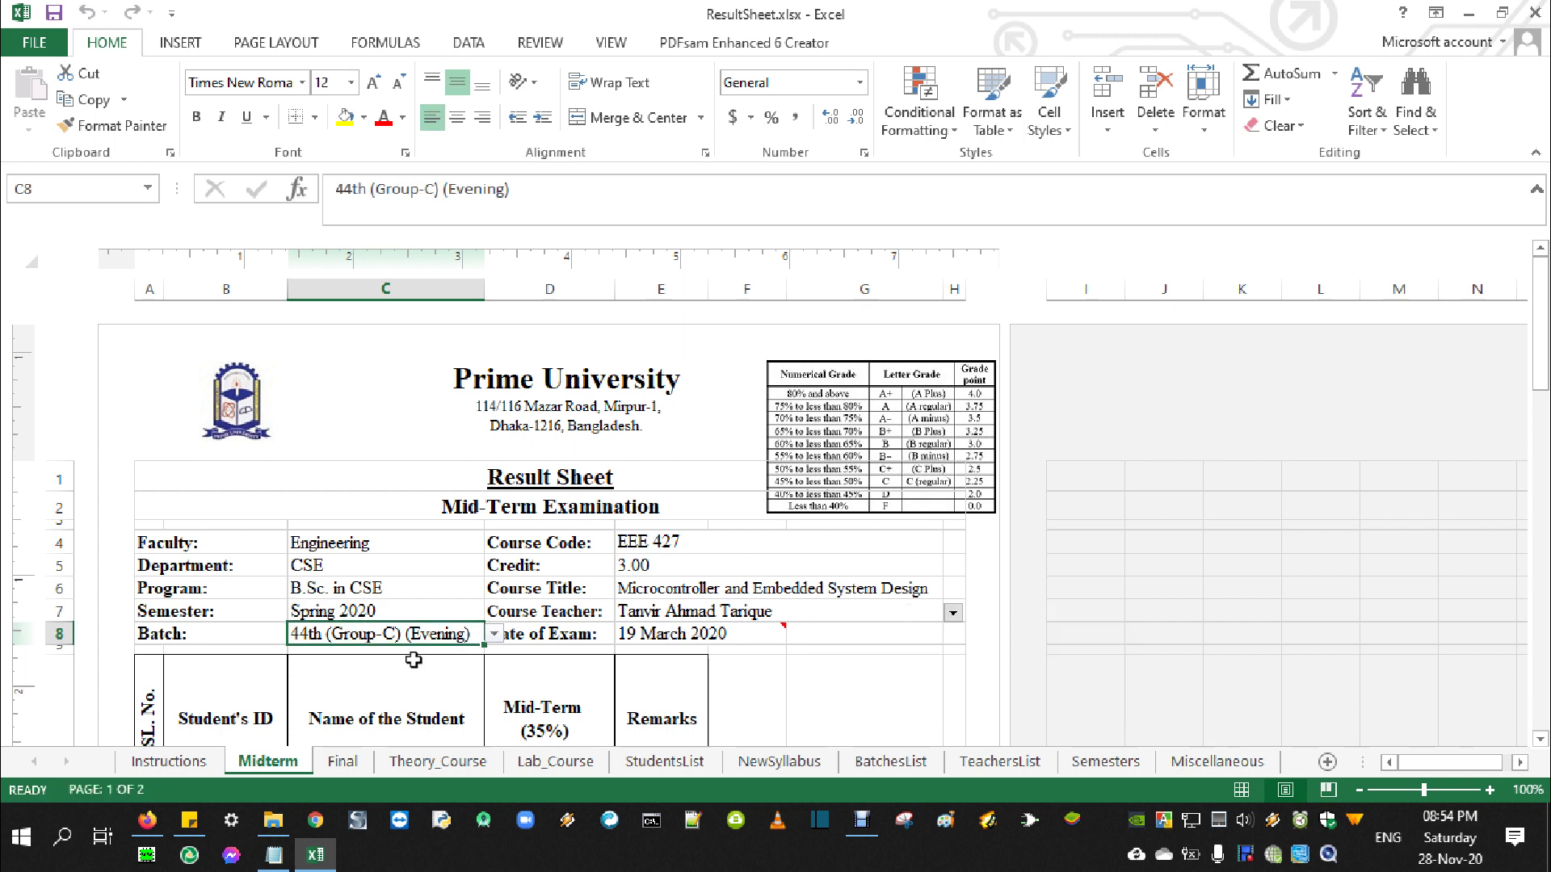
click(494, 634)
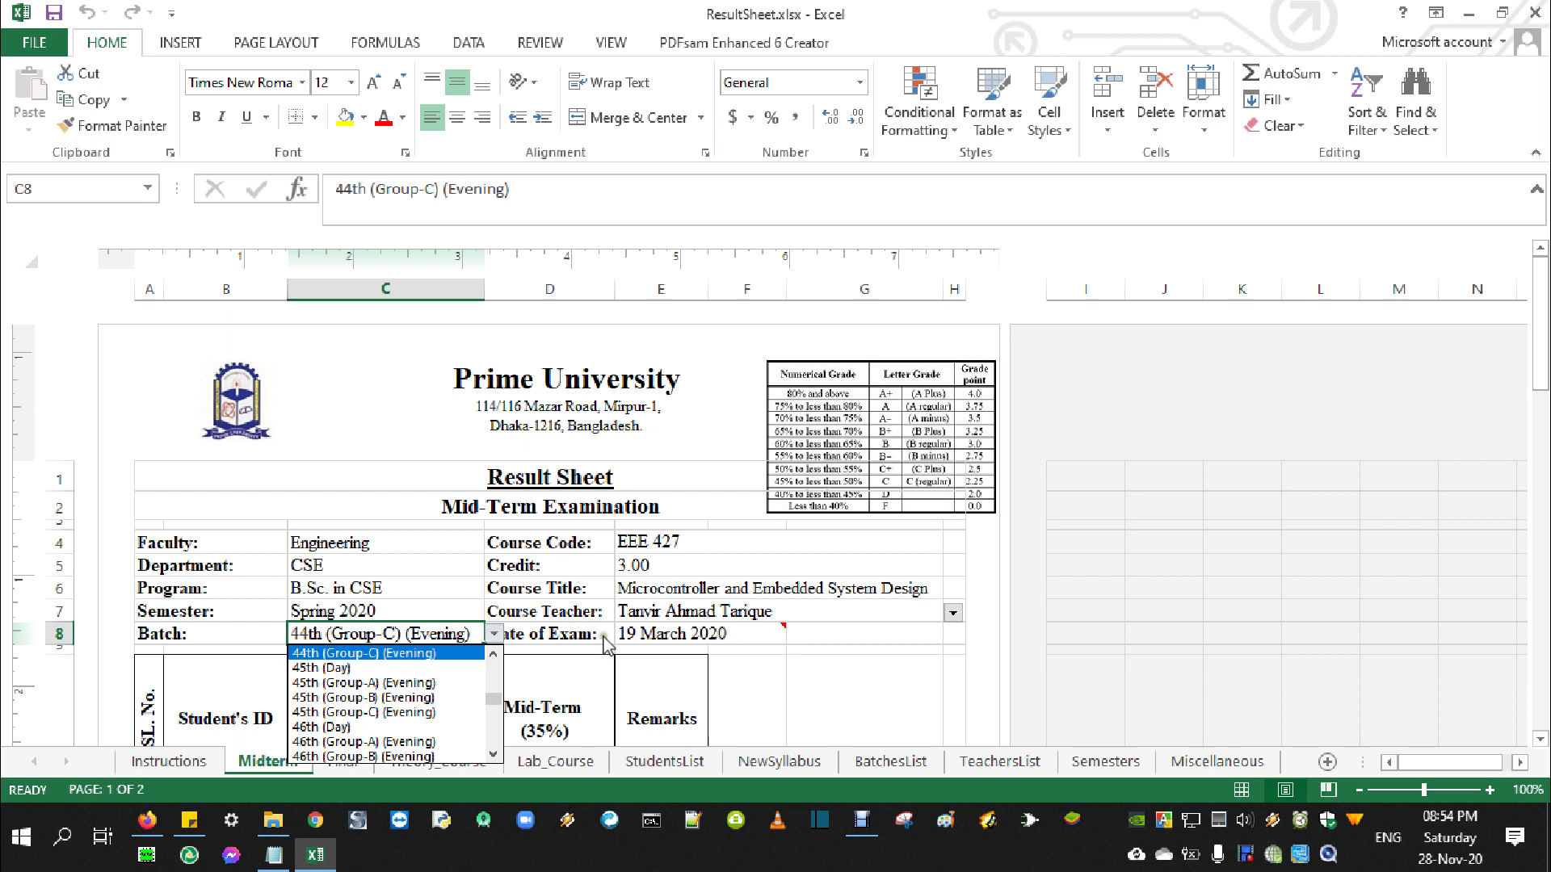
click(708, 612)
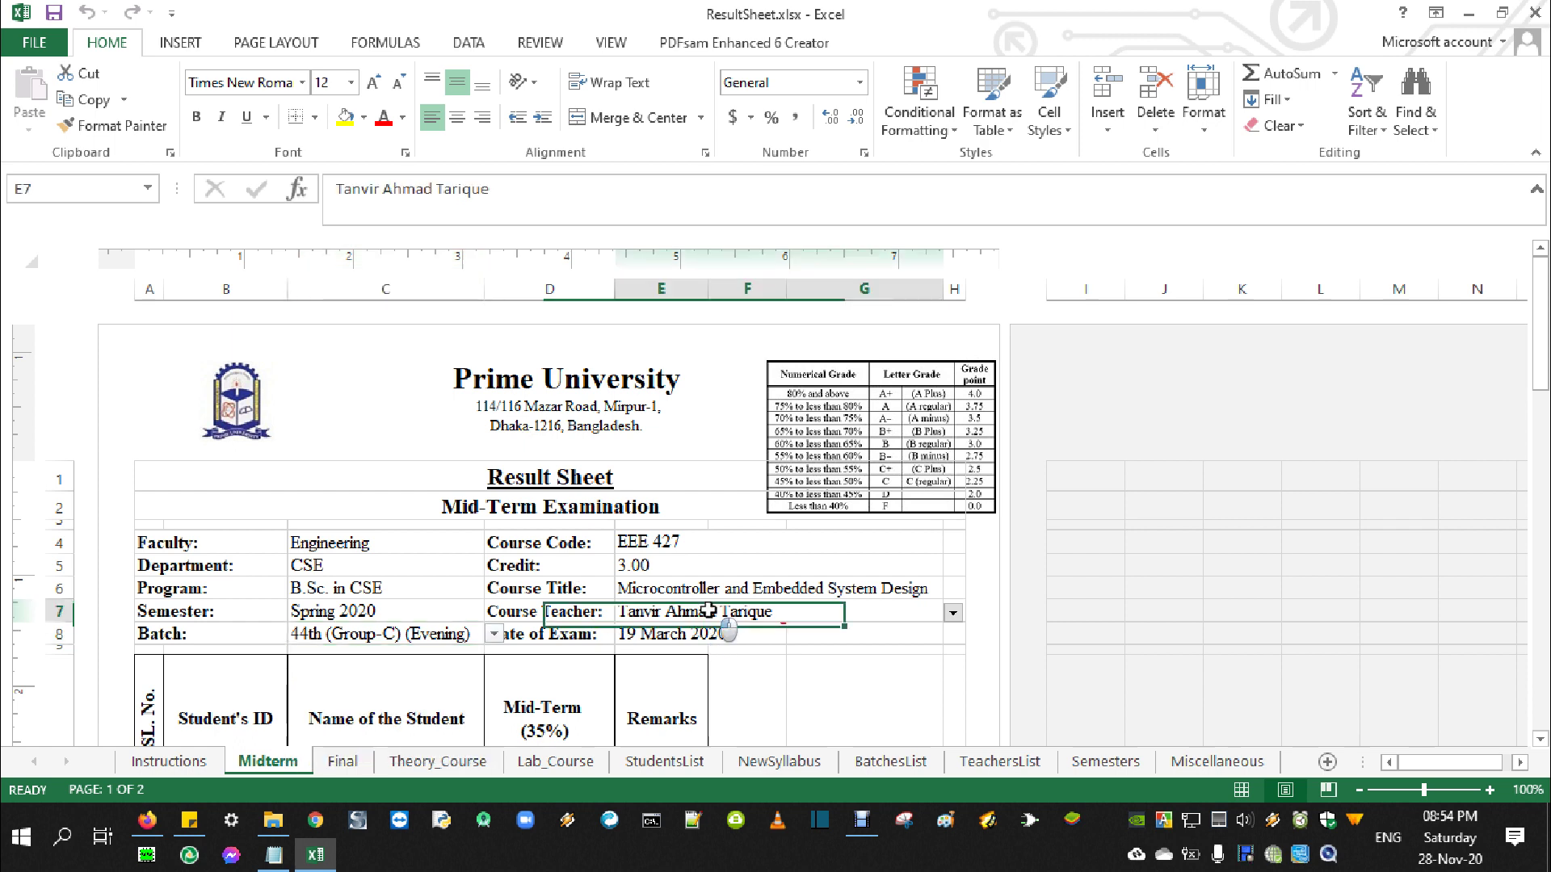
click(953, 612)
click(952, 612)
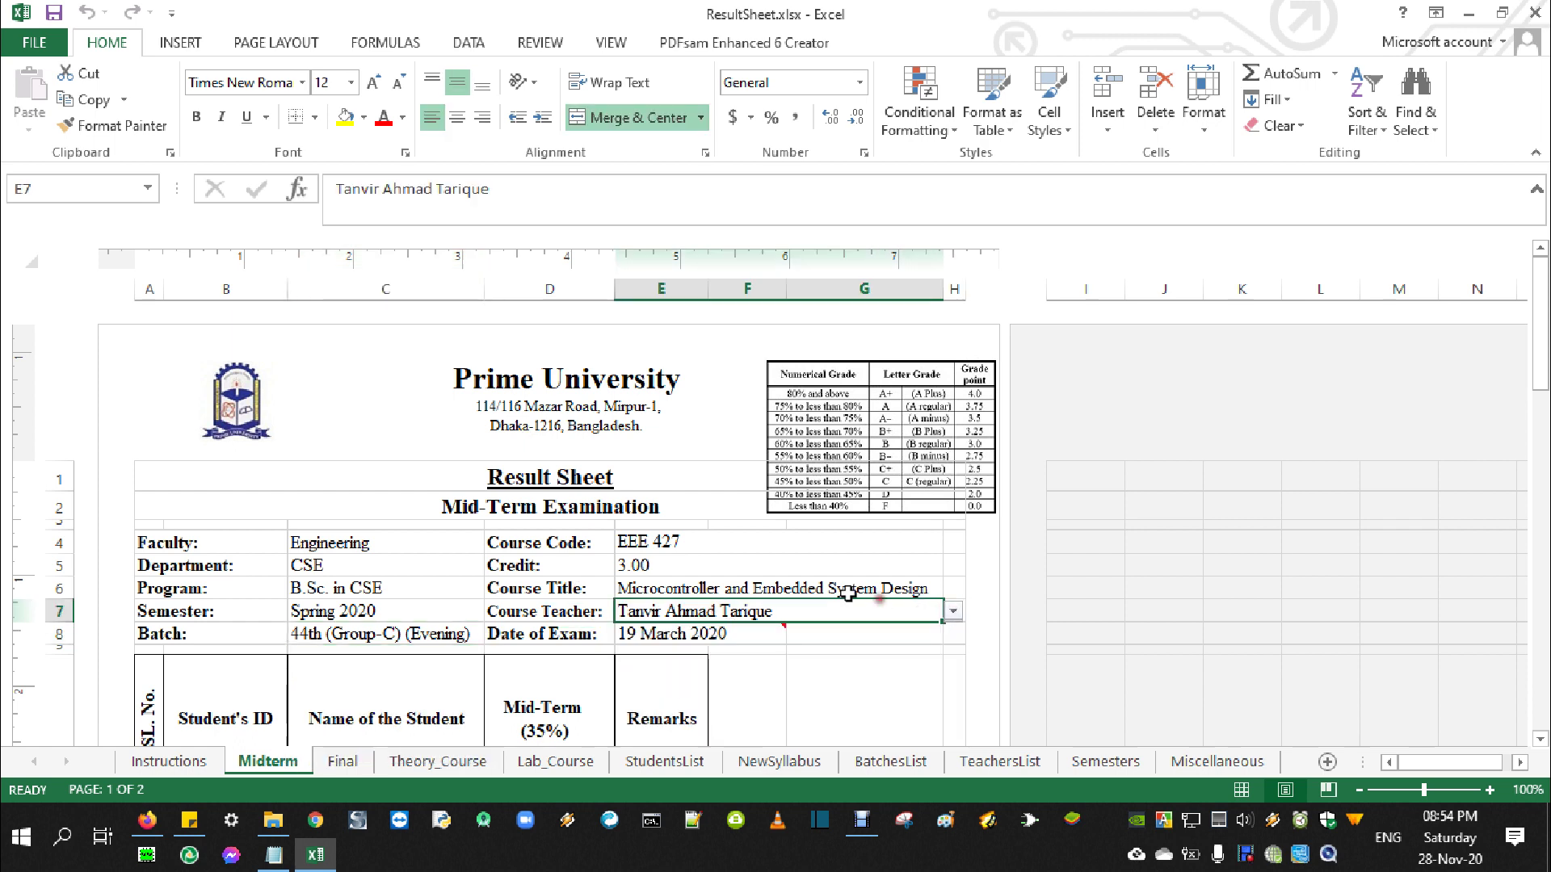
click(798, 596)
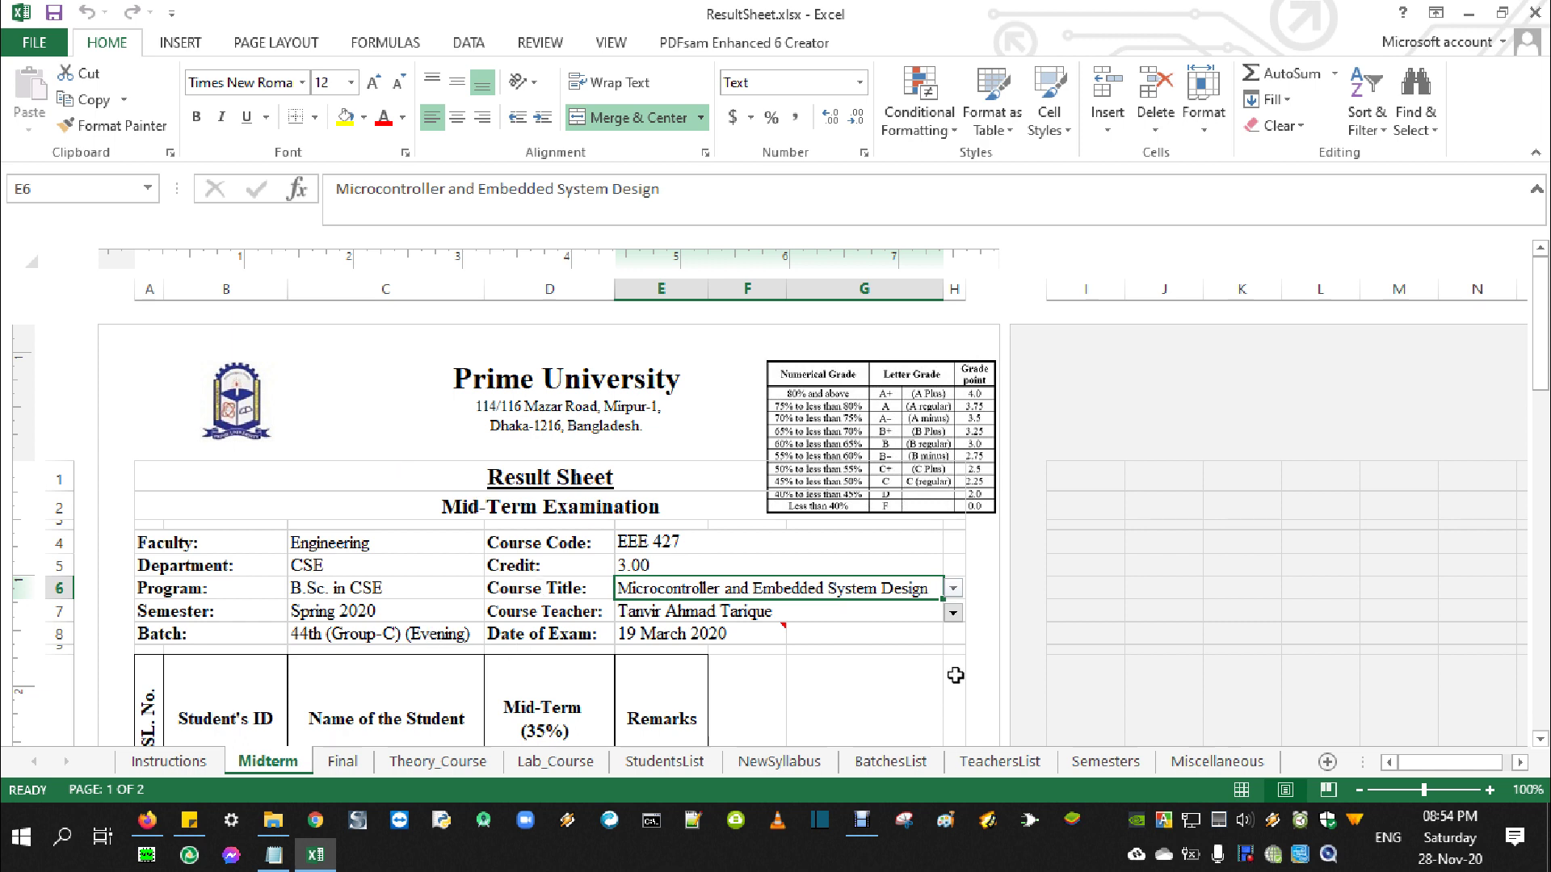
Look over the course list on the NewSyllabus sheet
click(779, 761)
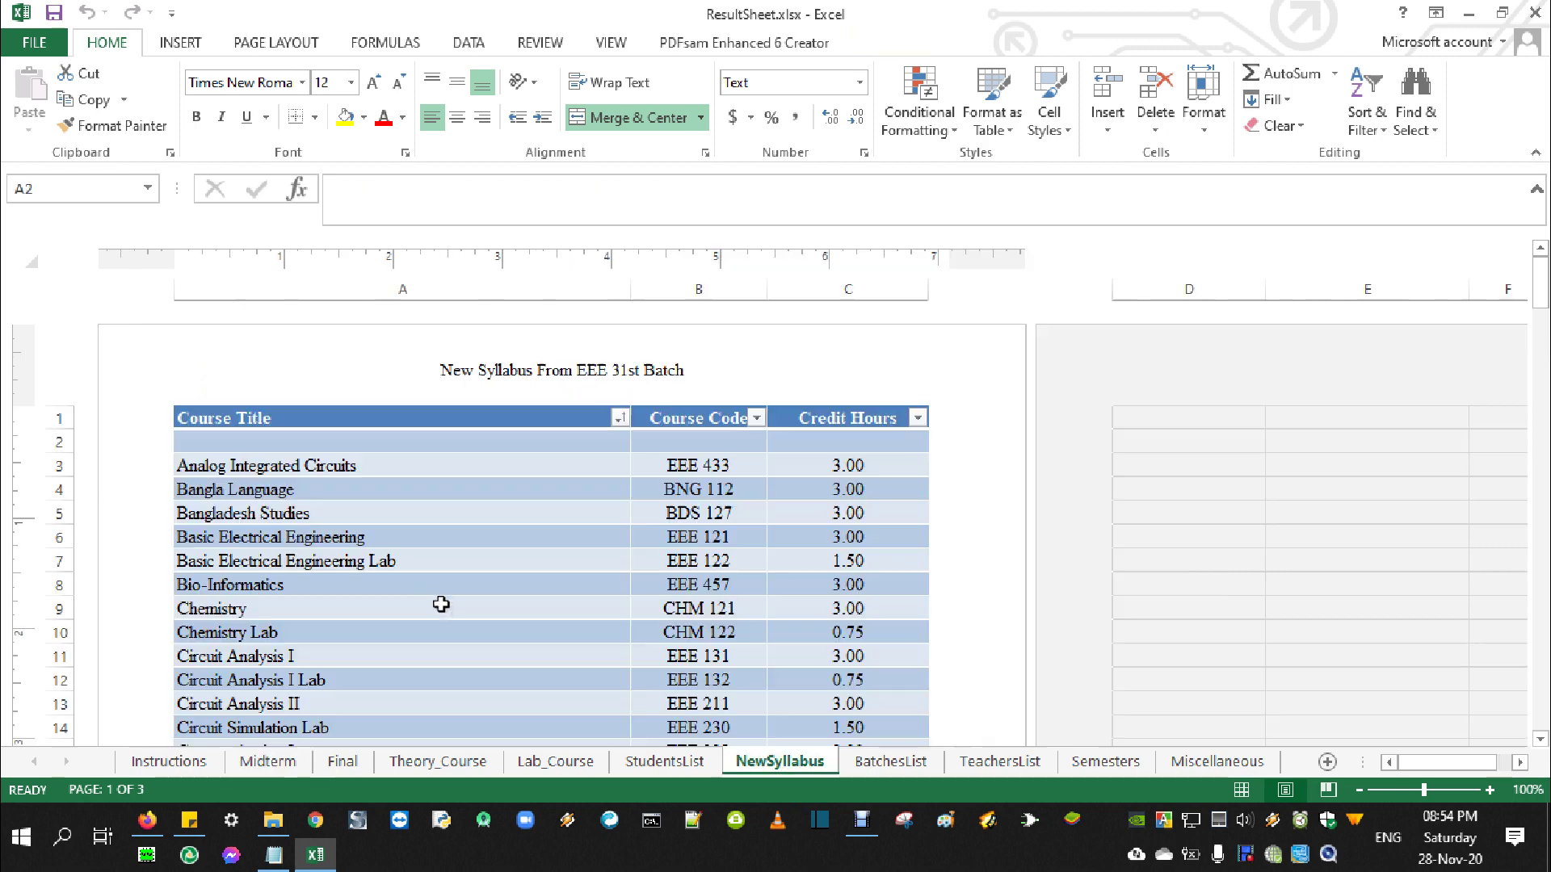
scroll(421, 597, down, 7)
scroll(420, 597, up, 7)
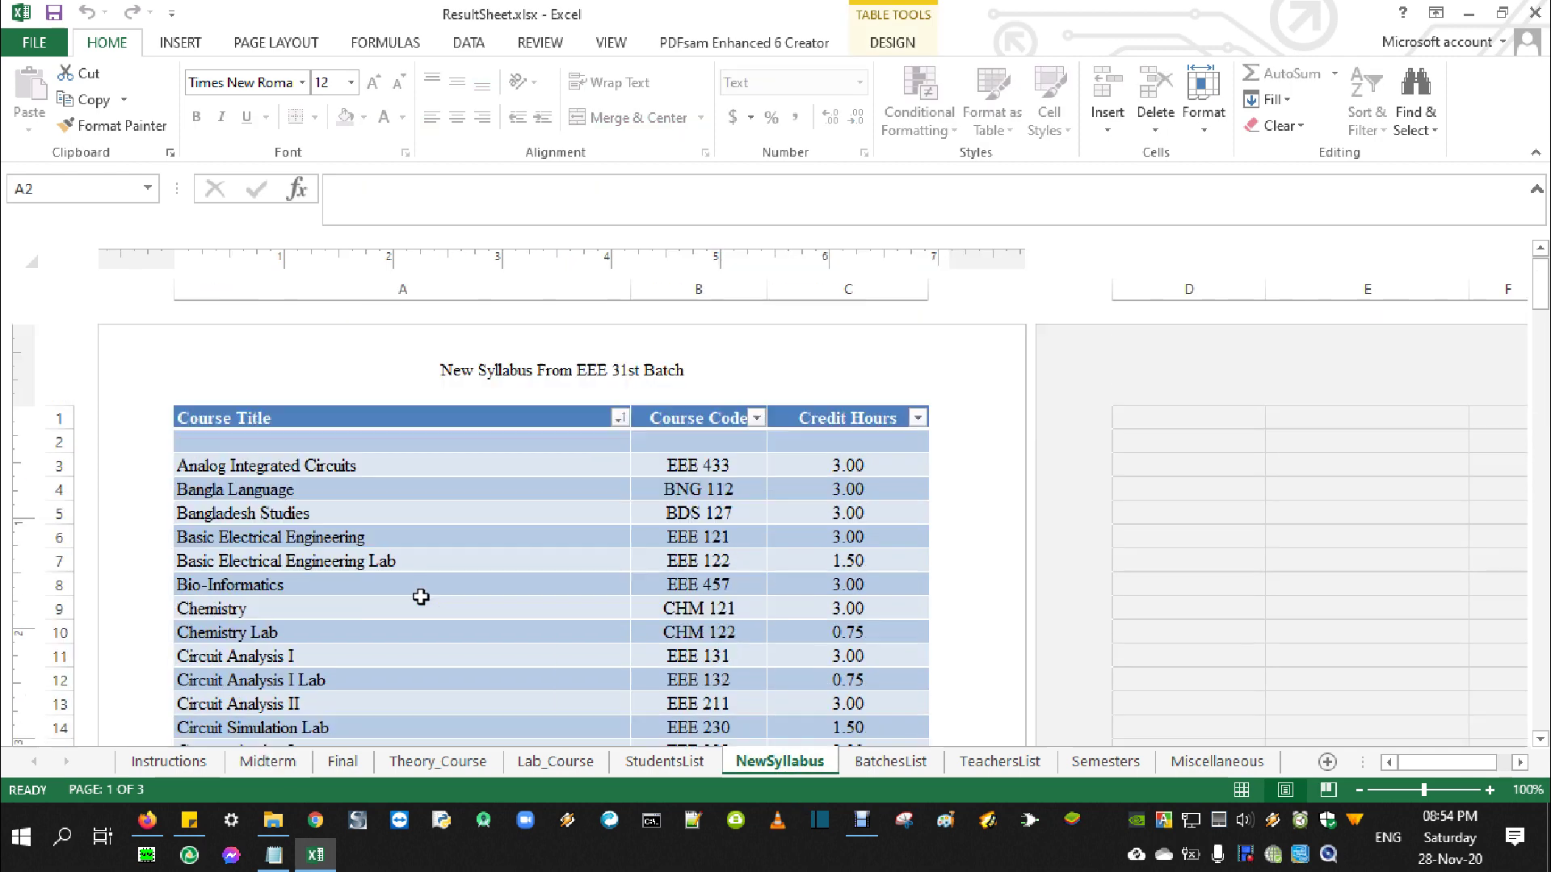
Enter Digital Logic Design as the Midterm course title in E6 via autocomplete
click(240, 774)
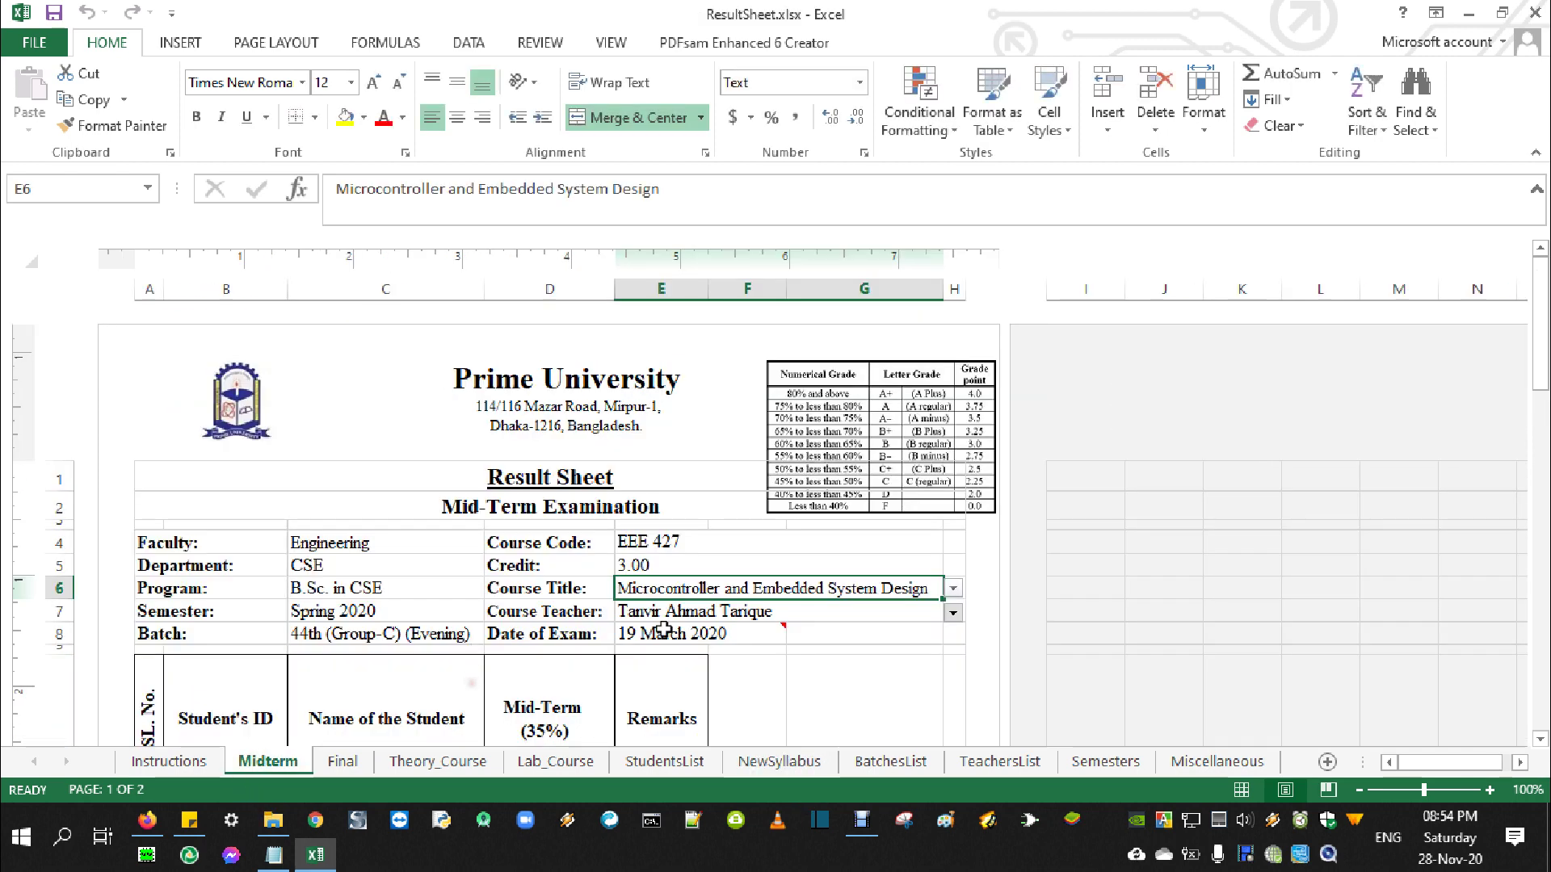
click(956, 587)
scroll(953, 658, up, 10)
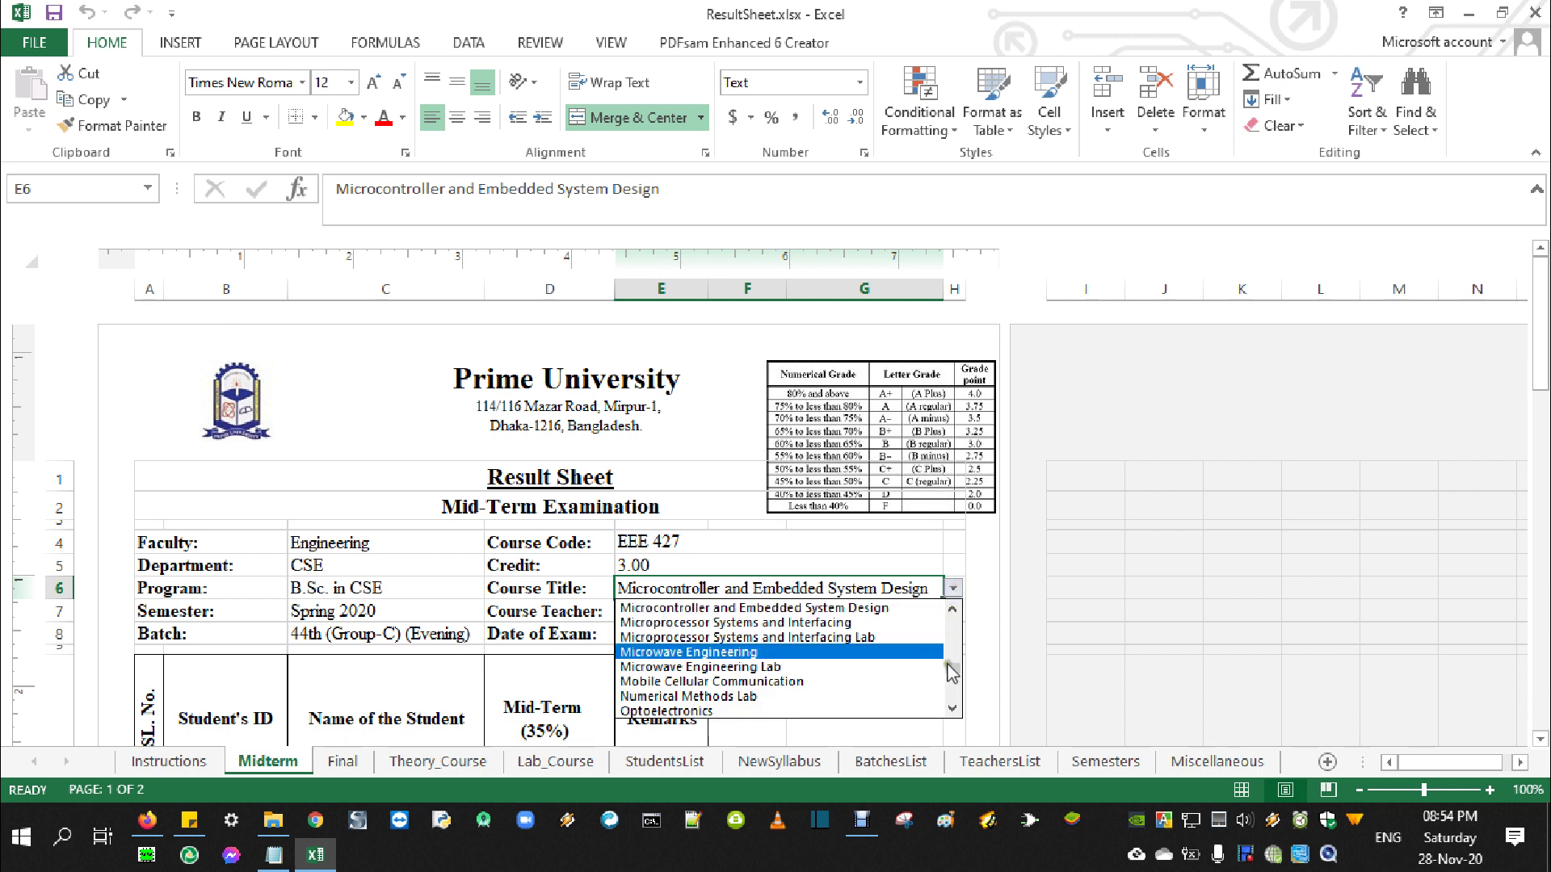
click(951, 709)
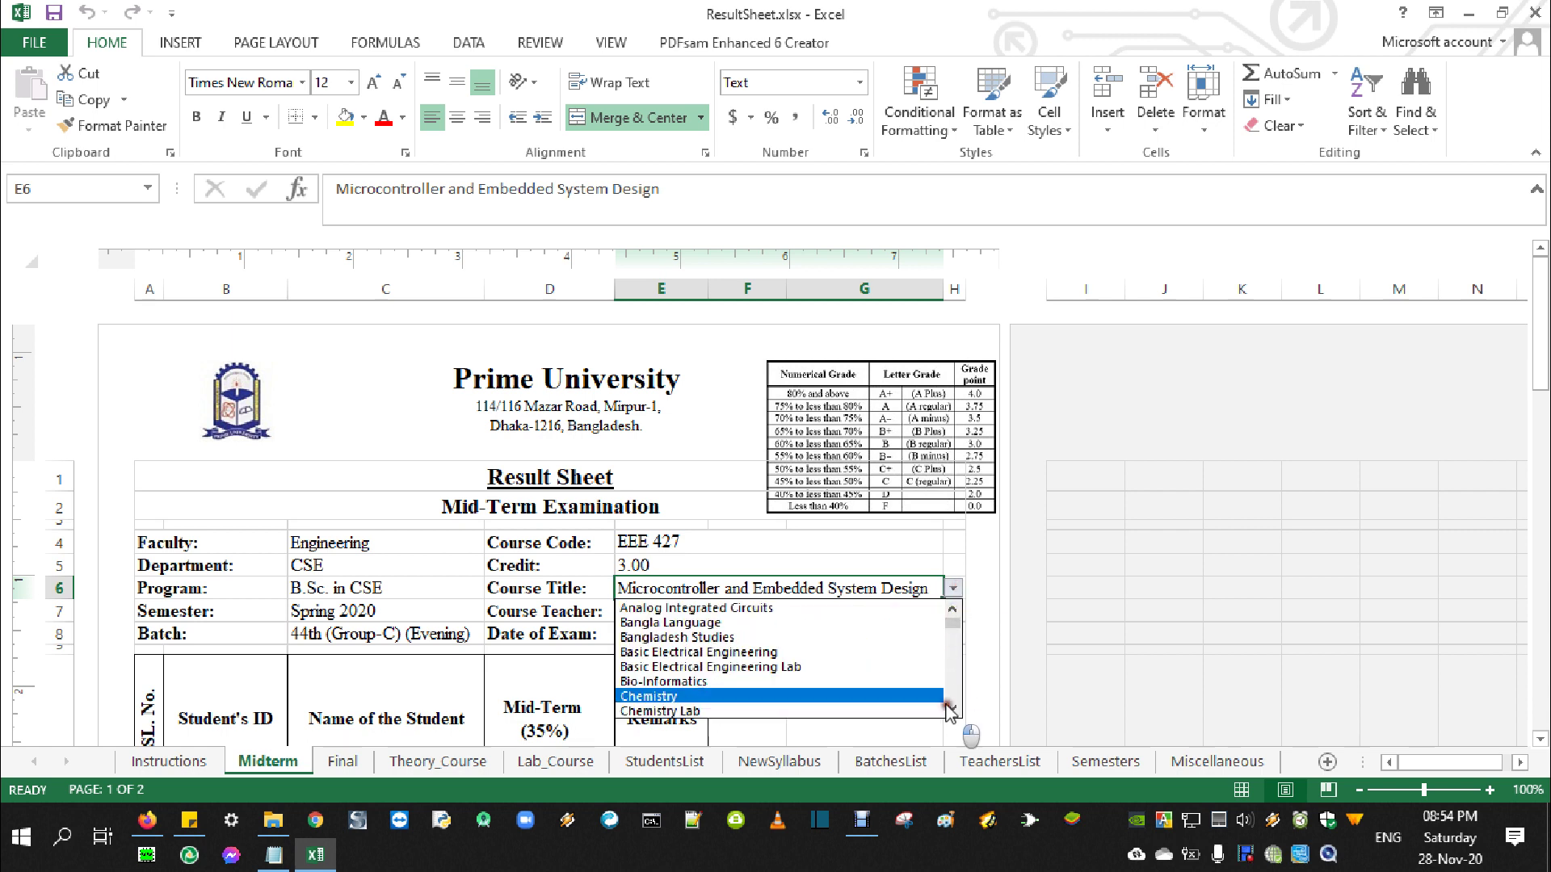
click(951, 708)
click(952, 708)
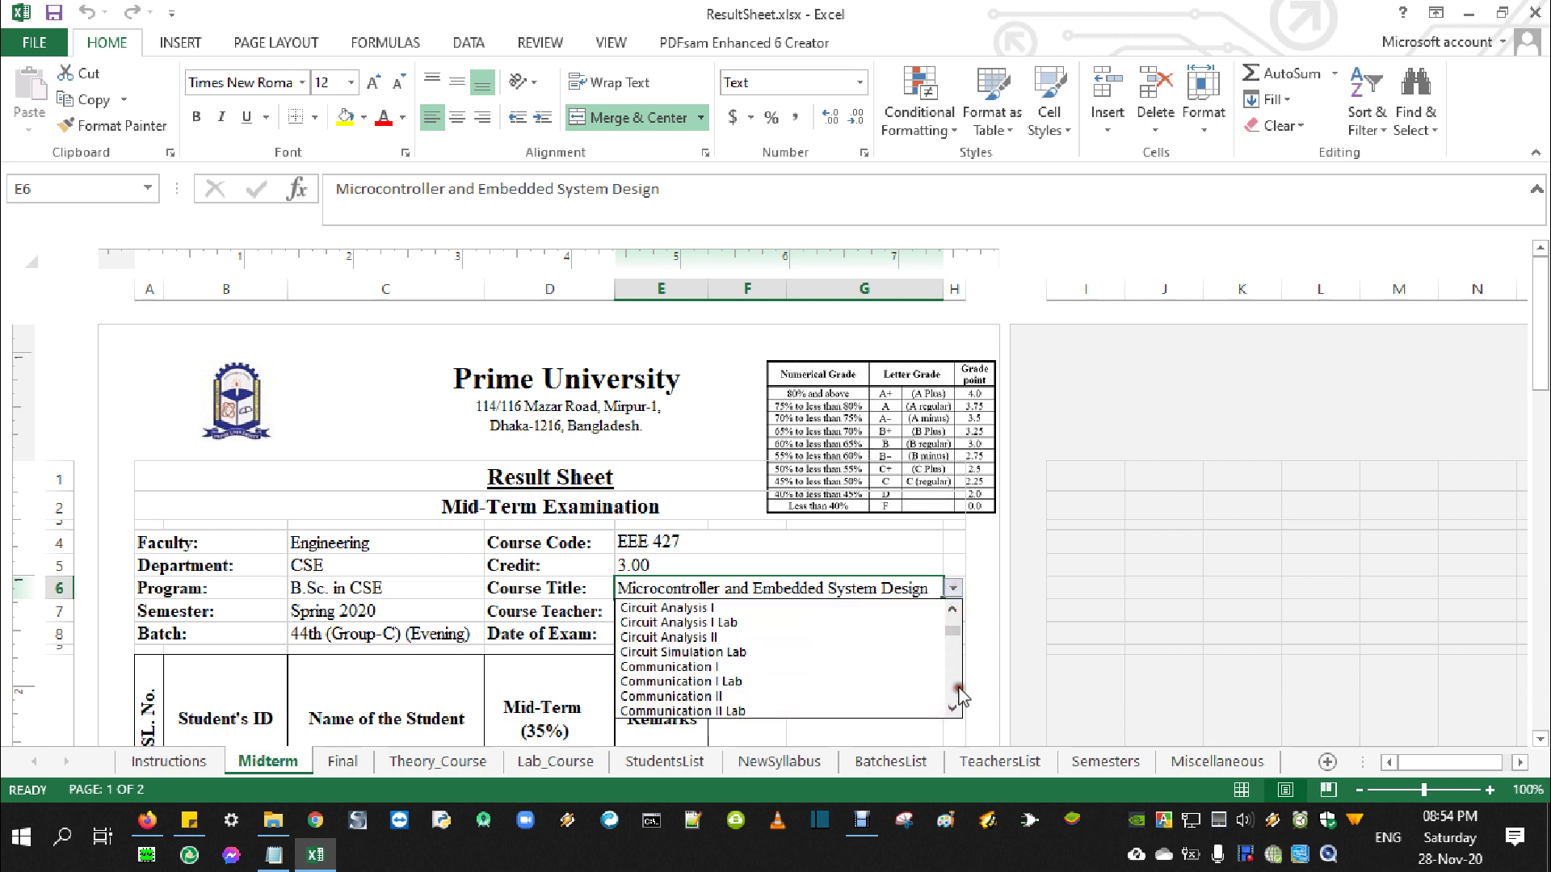
drag(957, 636, 959, 710)
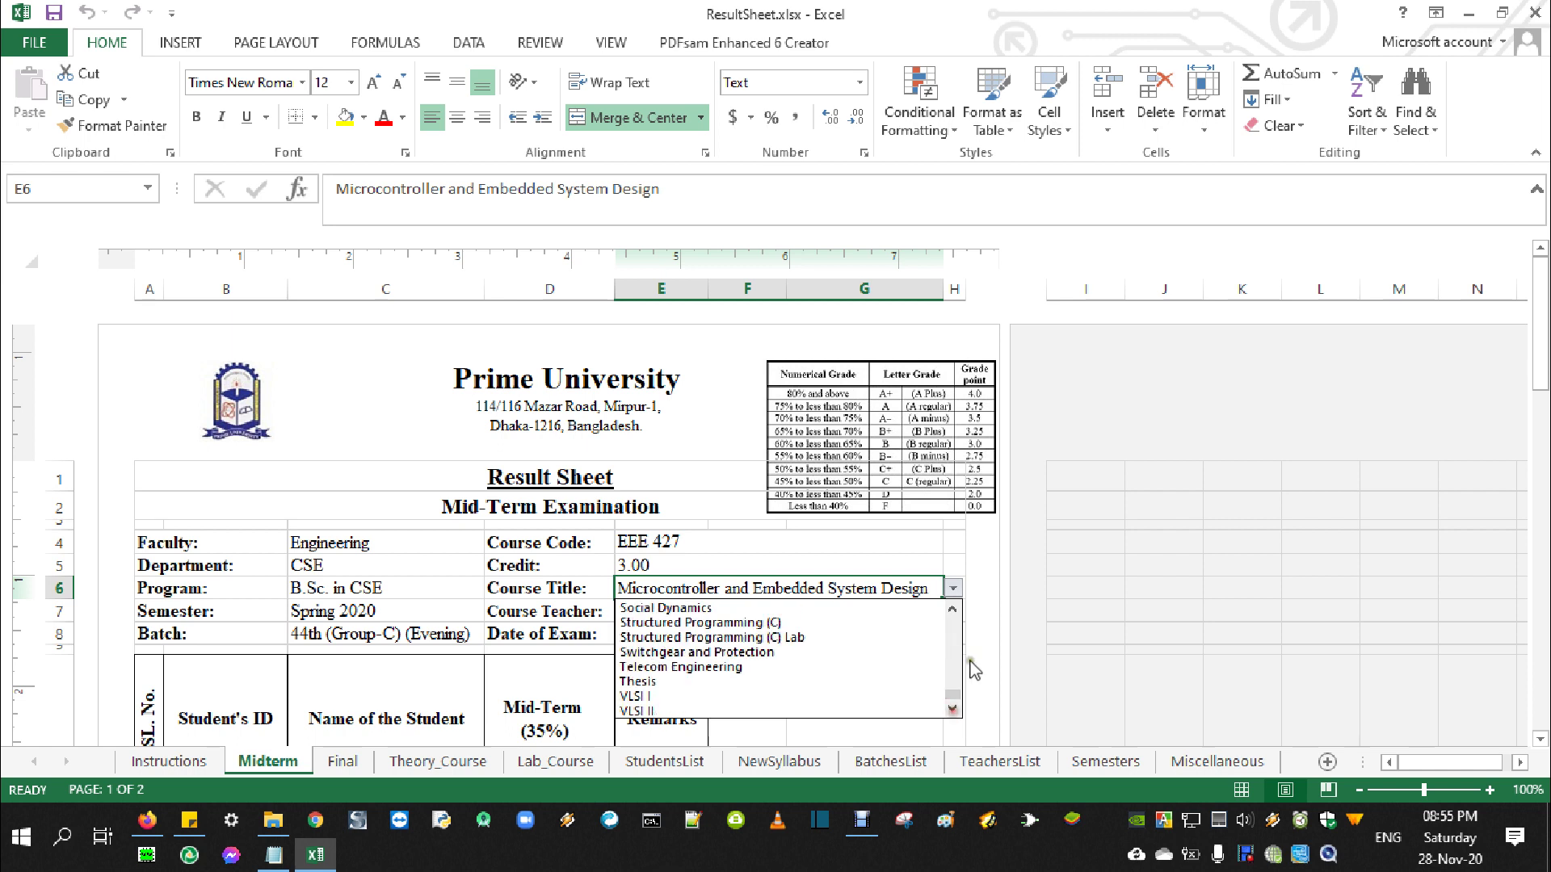
click(699, 588)
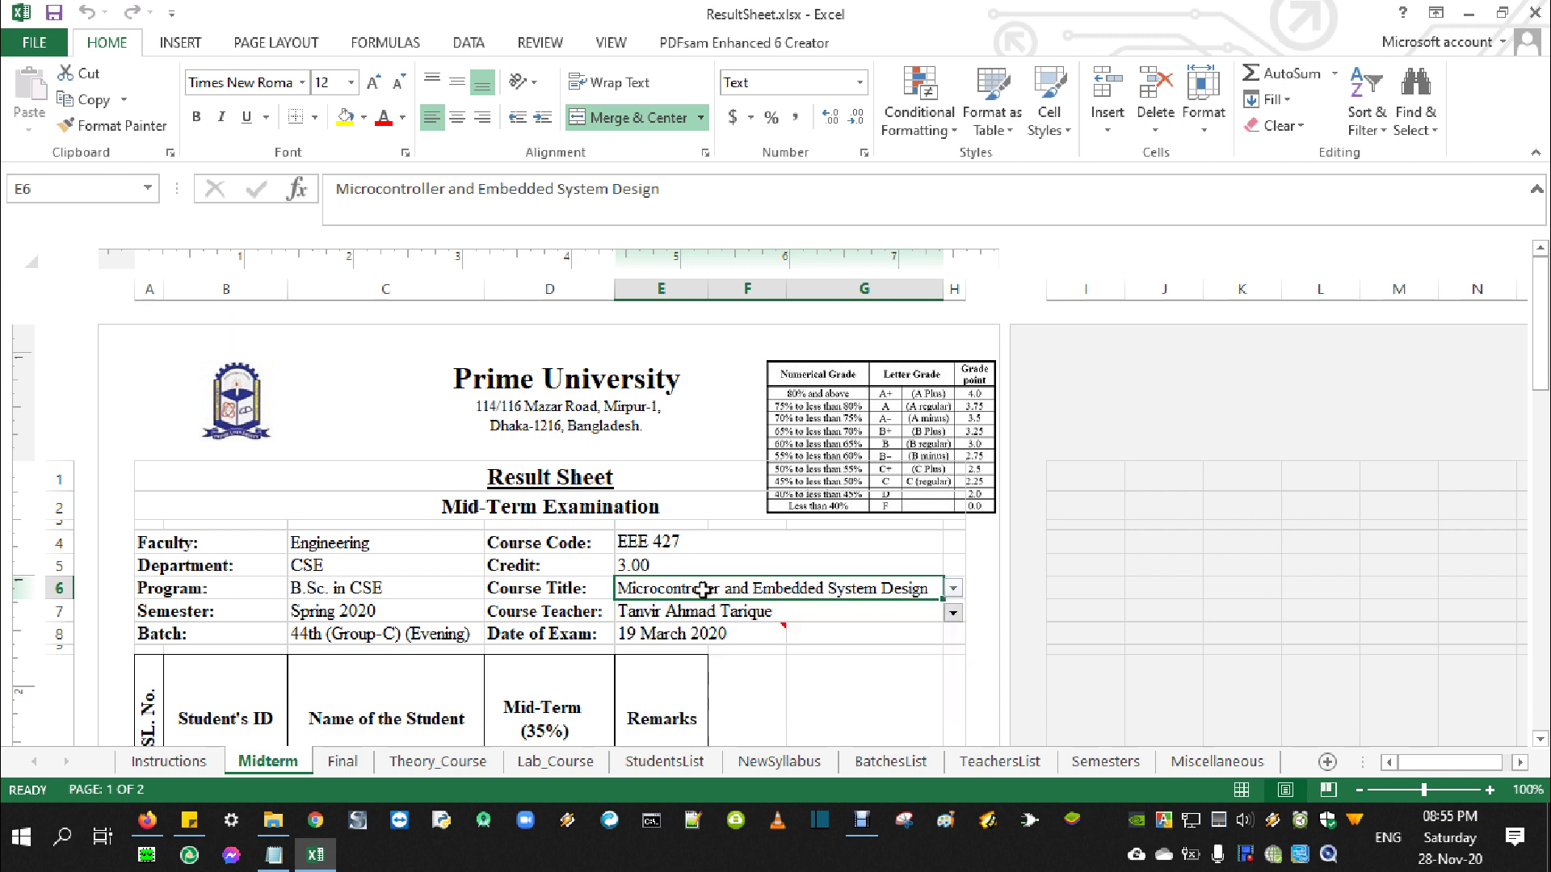
text(Digital Logic)
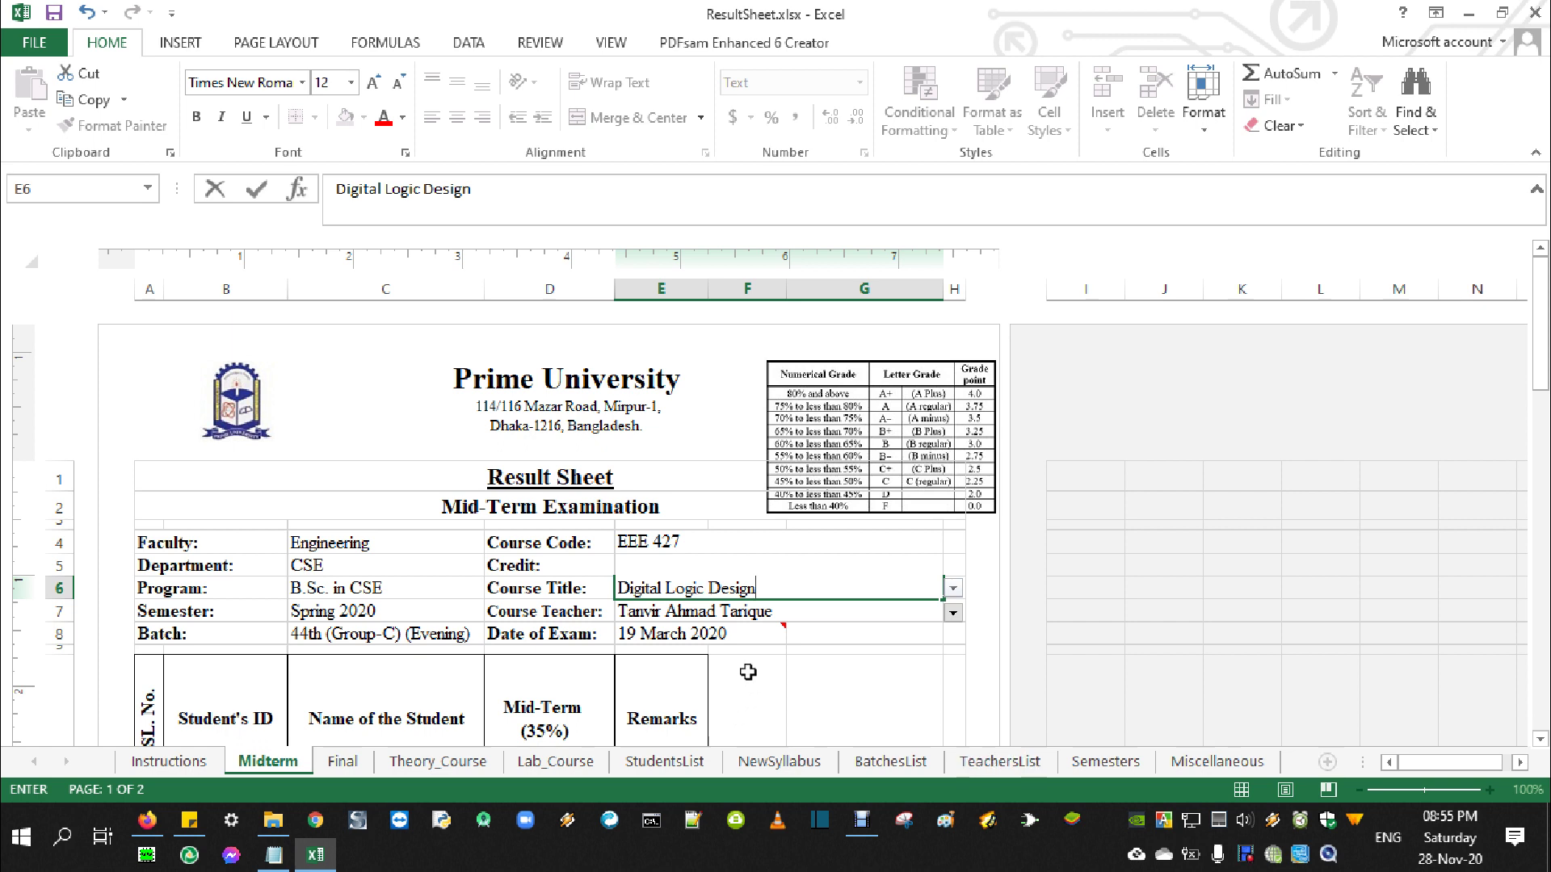
key(Return)
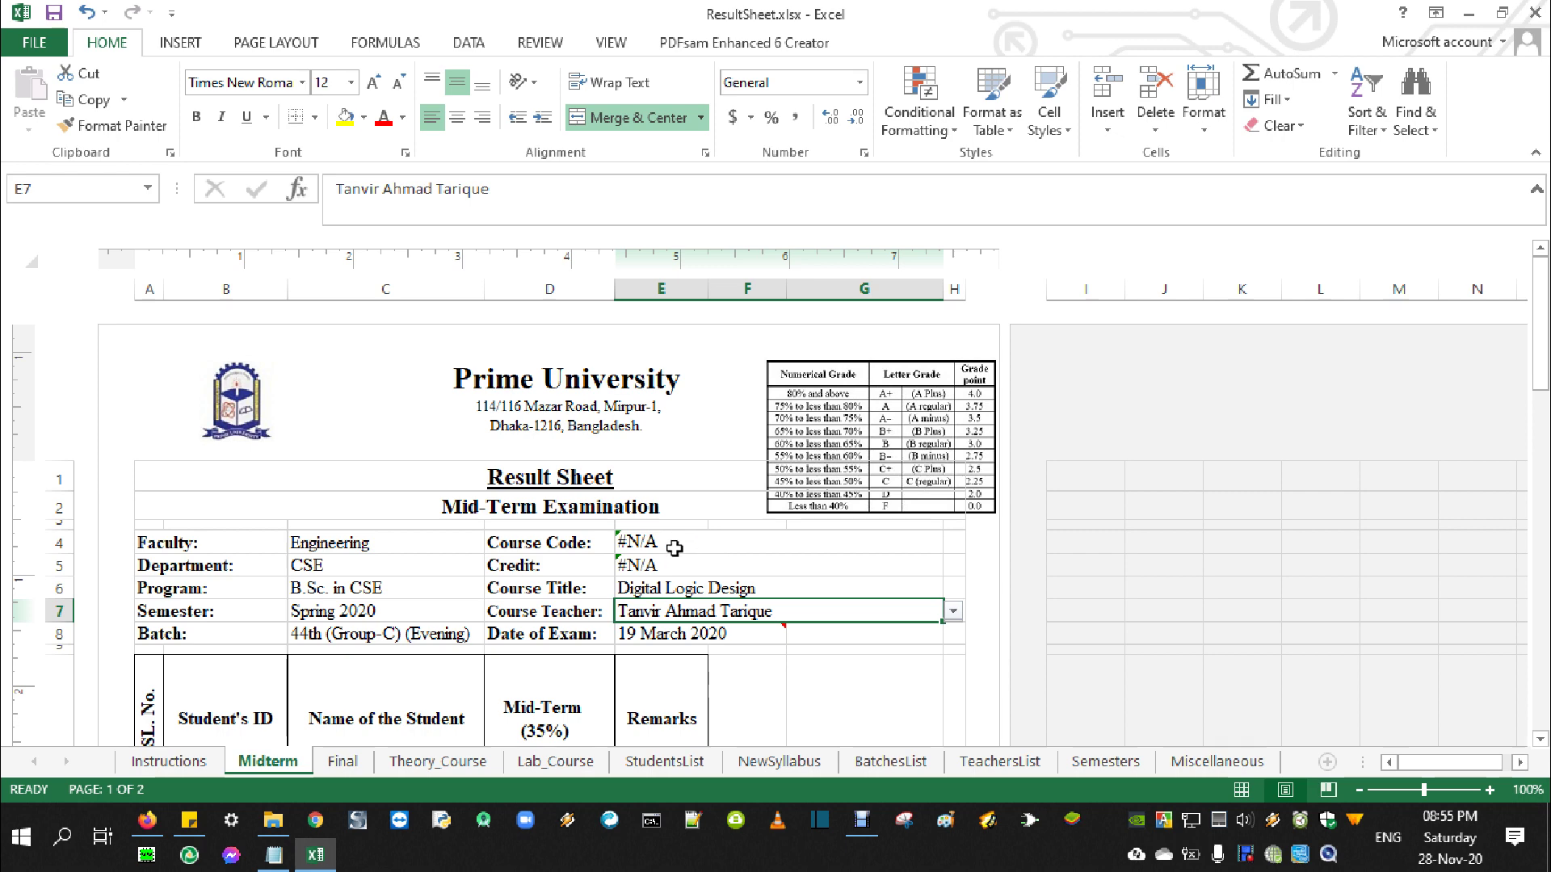
Enter course code CSE 223 in E4 and credit 3 in E5 on the Midterm sheet
click(757, 764)
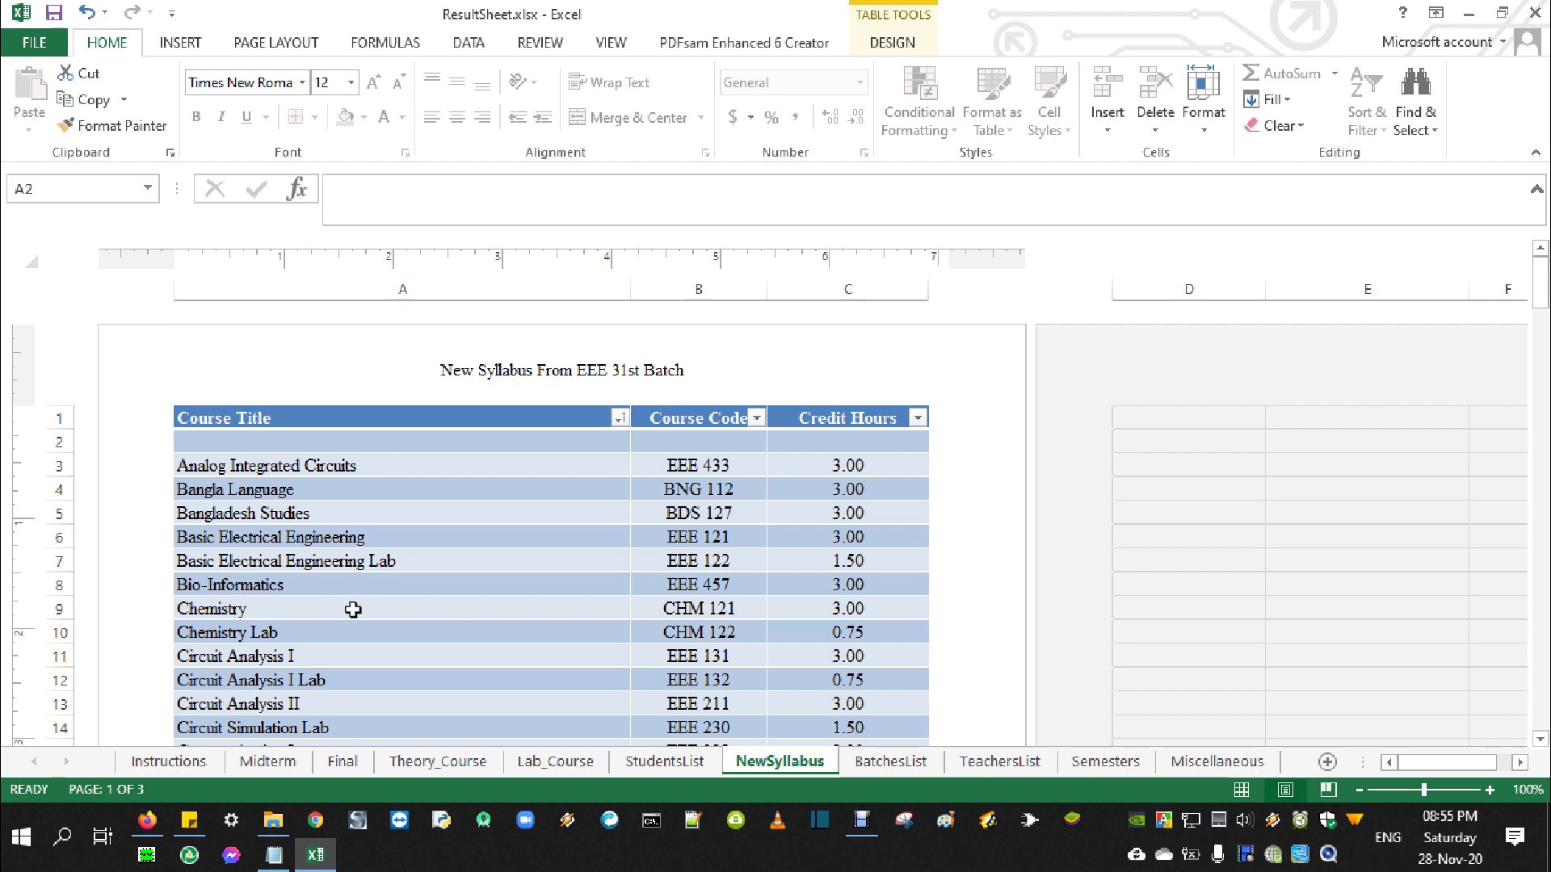
click(278, 761)
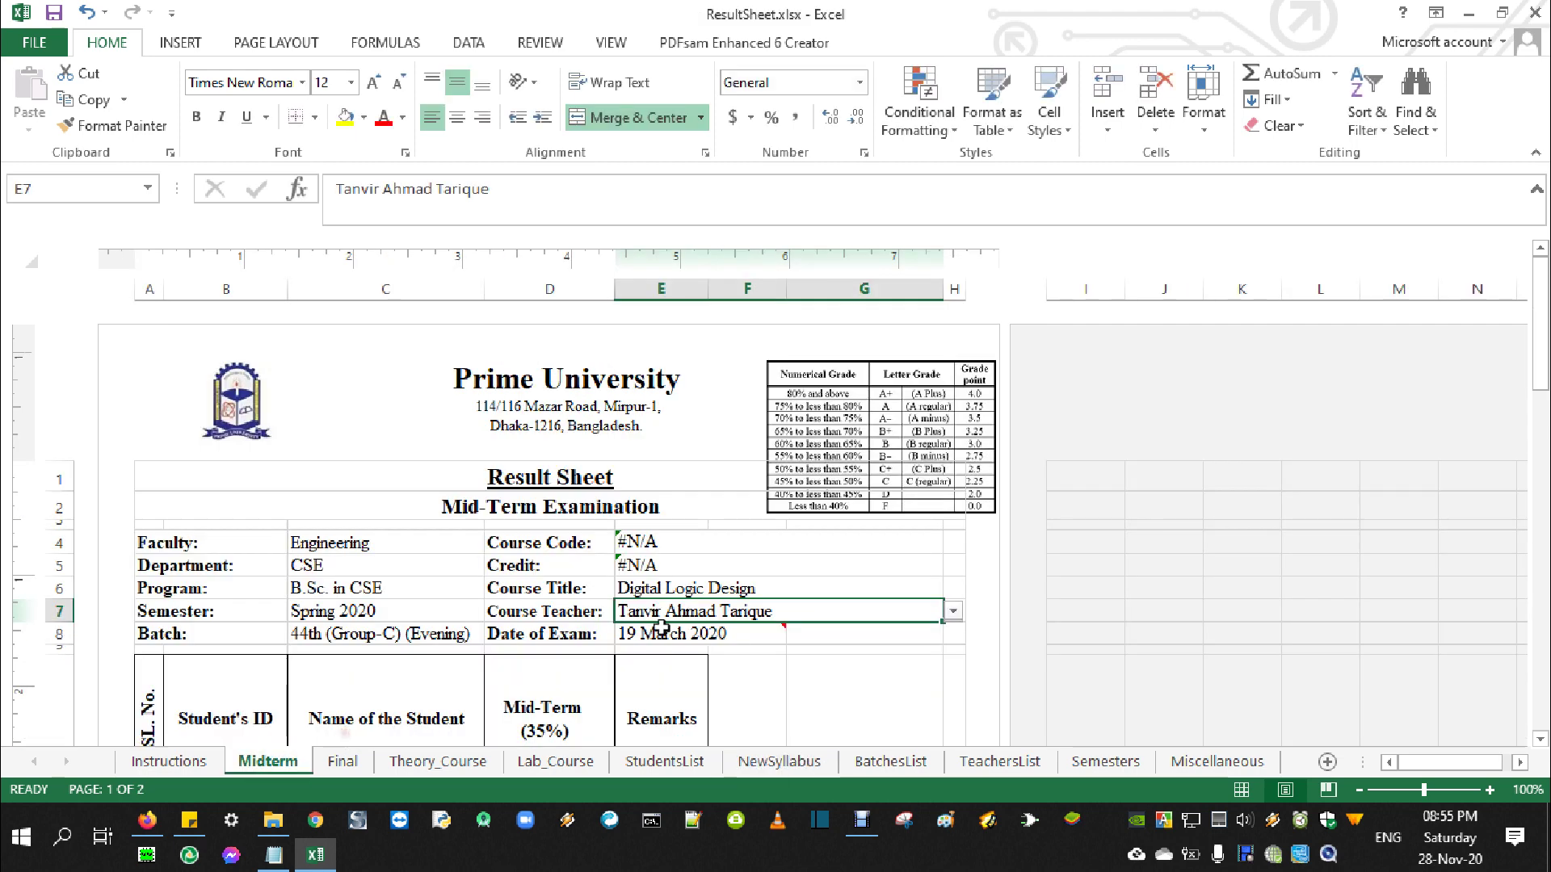
click(653, 544)
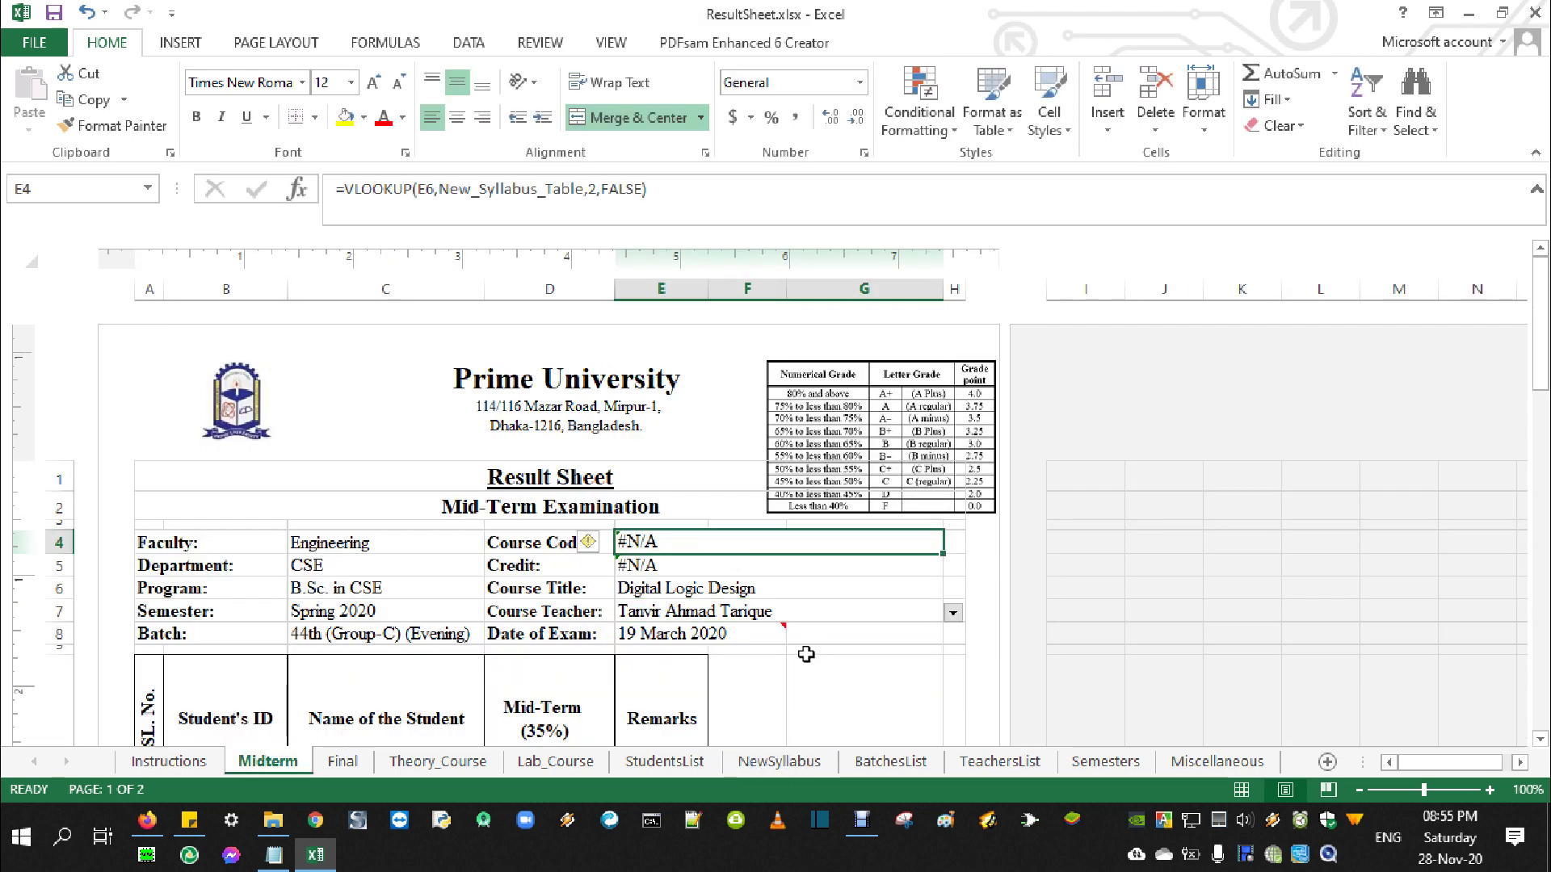
text(CSE)
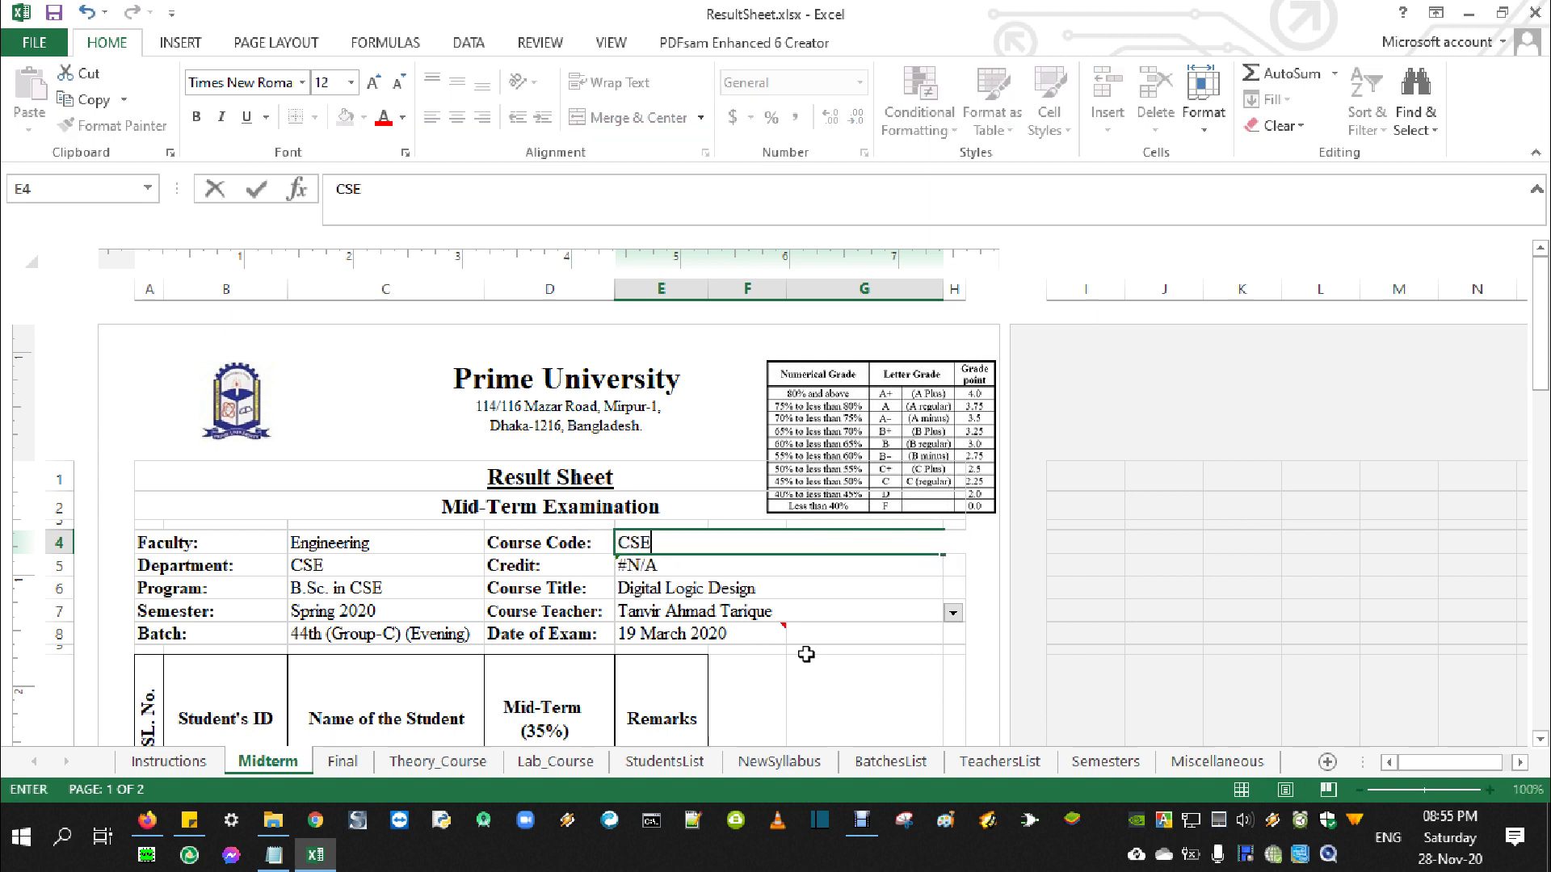
text( 223)
key(Return)
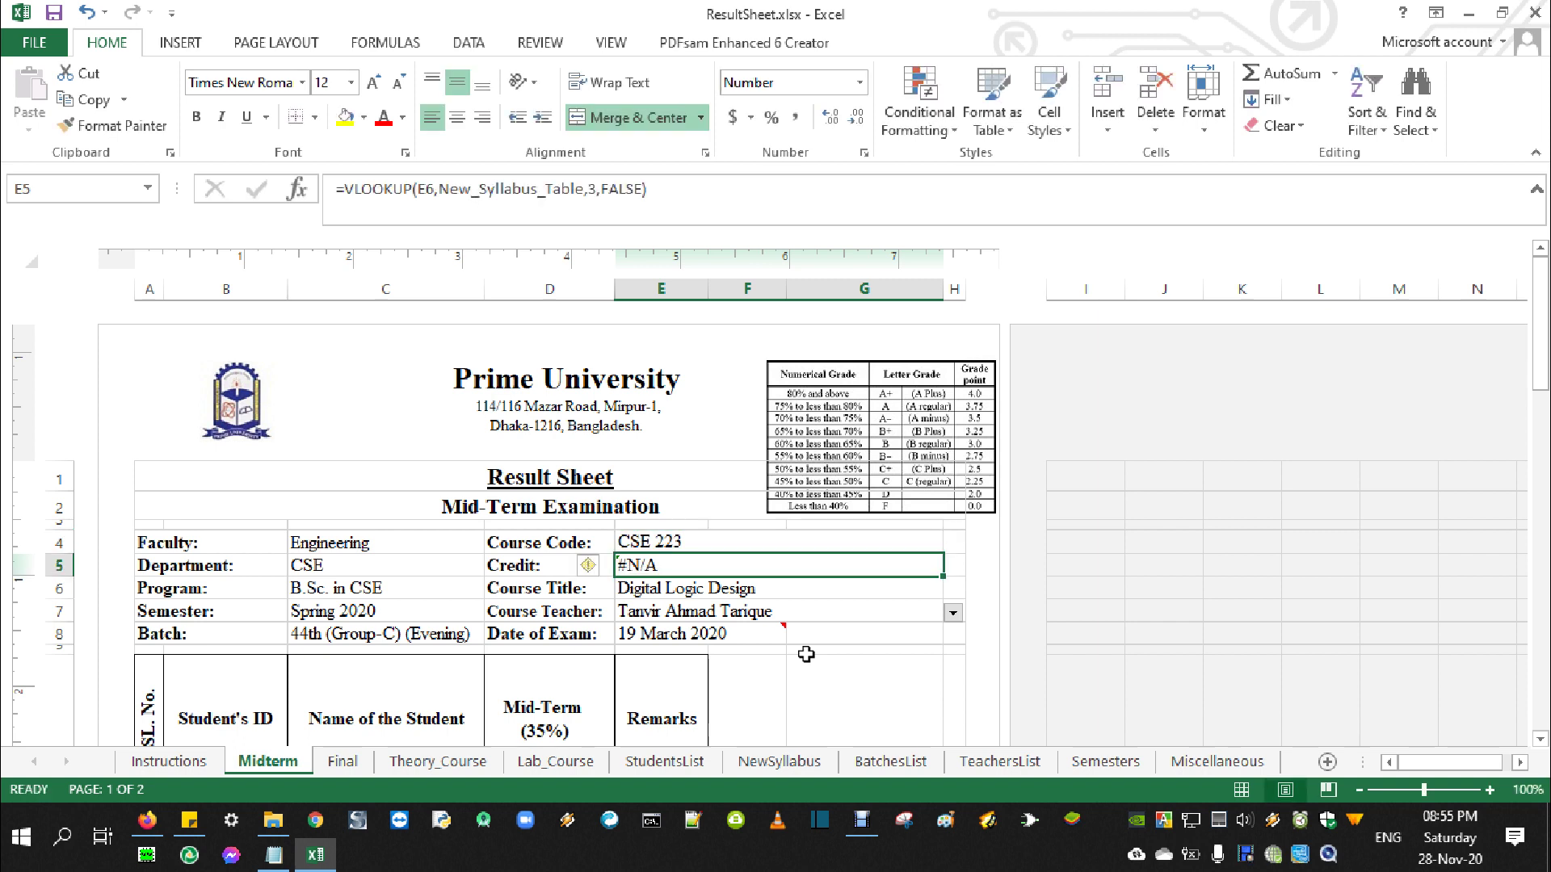
text(3)
key(Return)
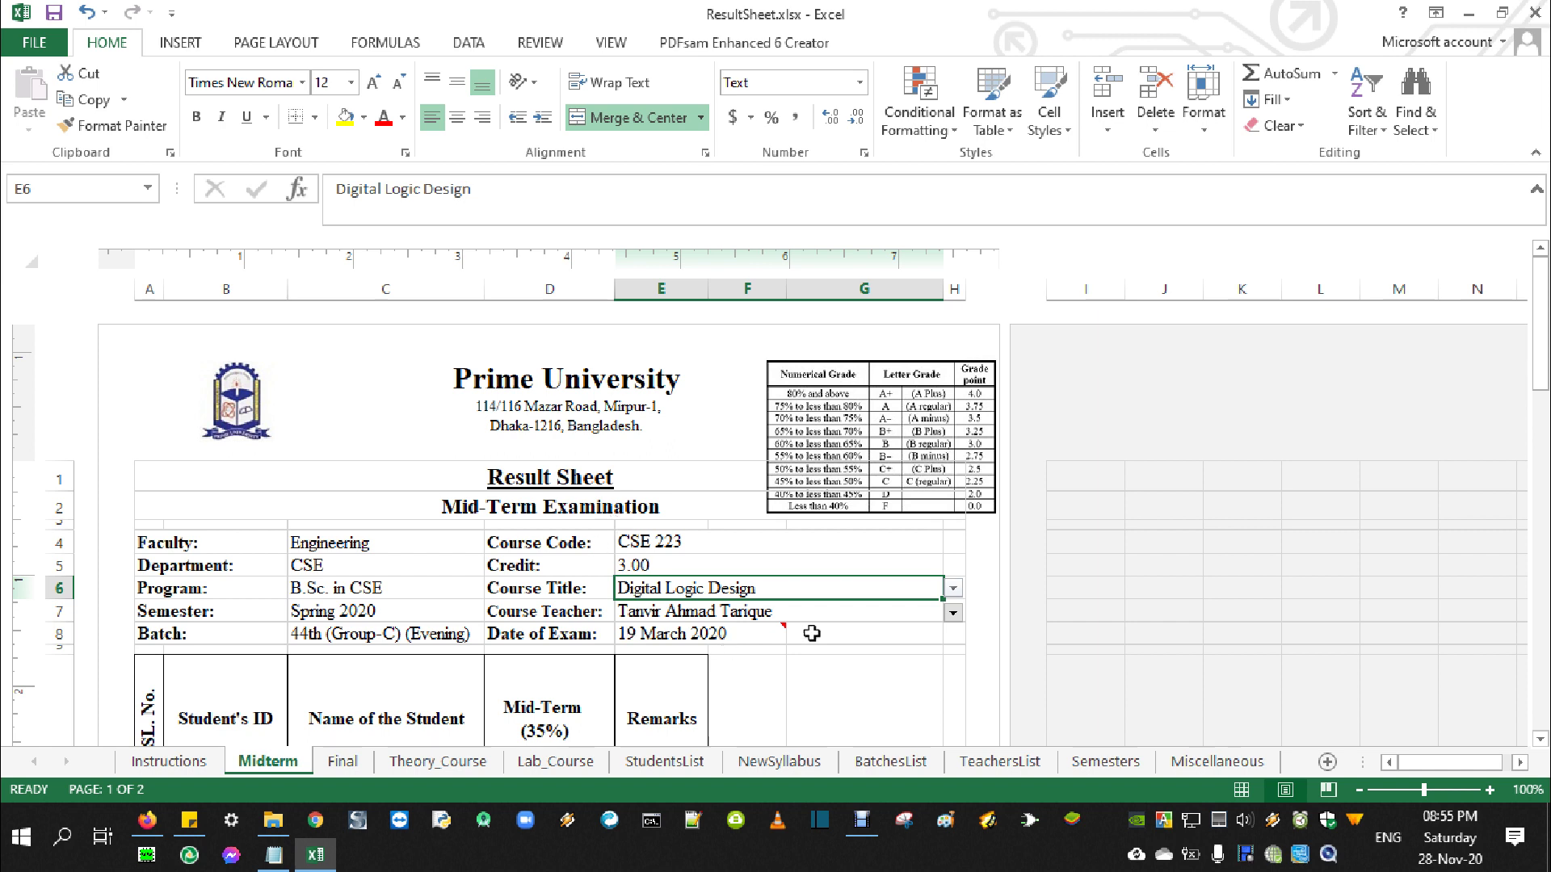
click(646, 542)
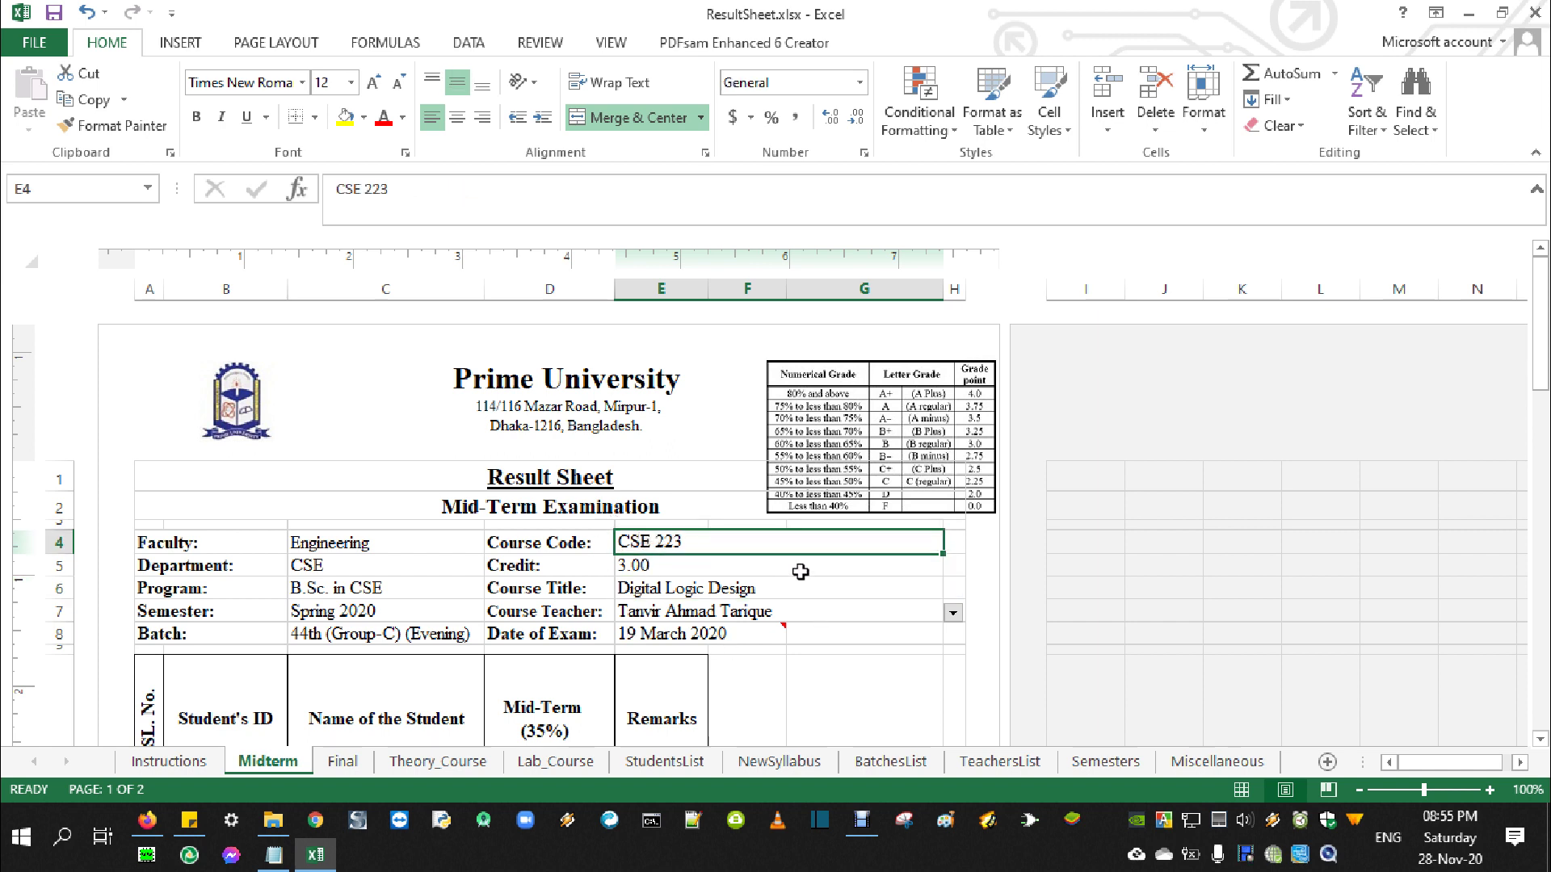
scroll(771, 597, down, 3)
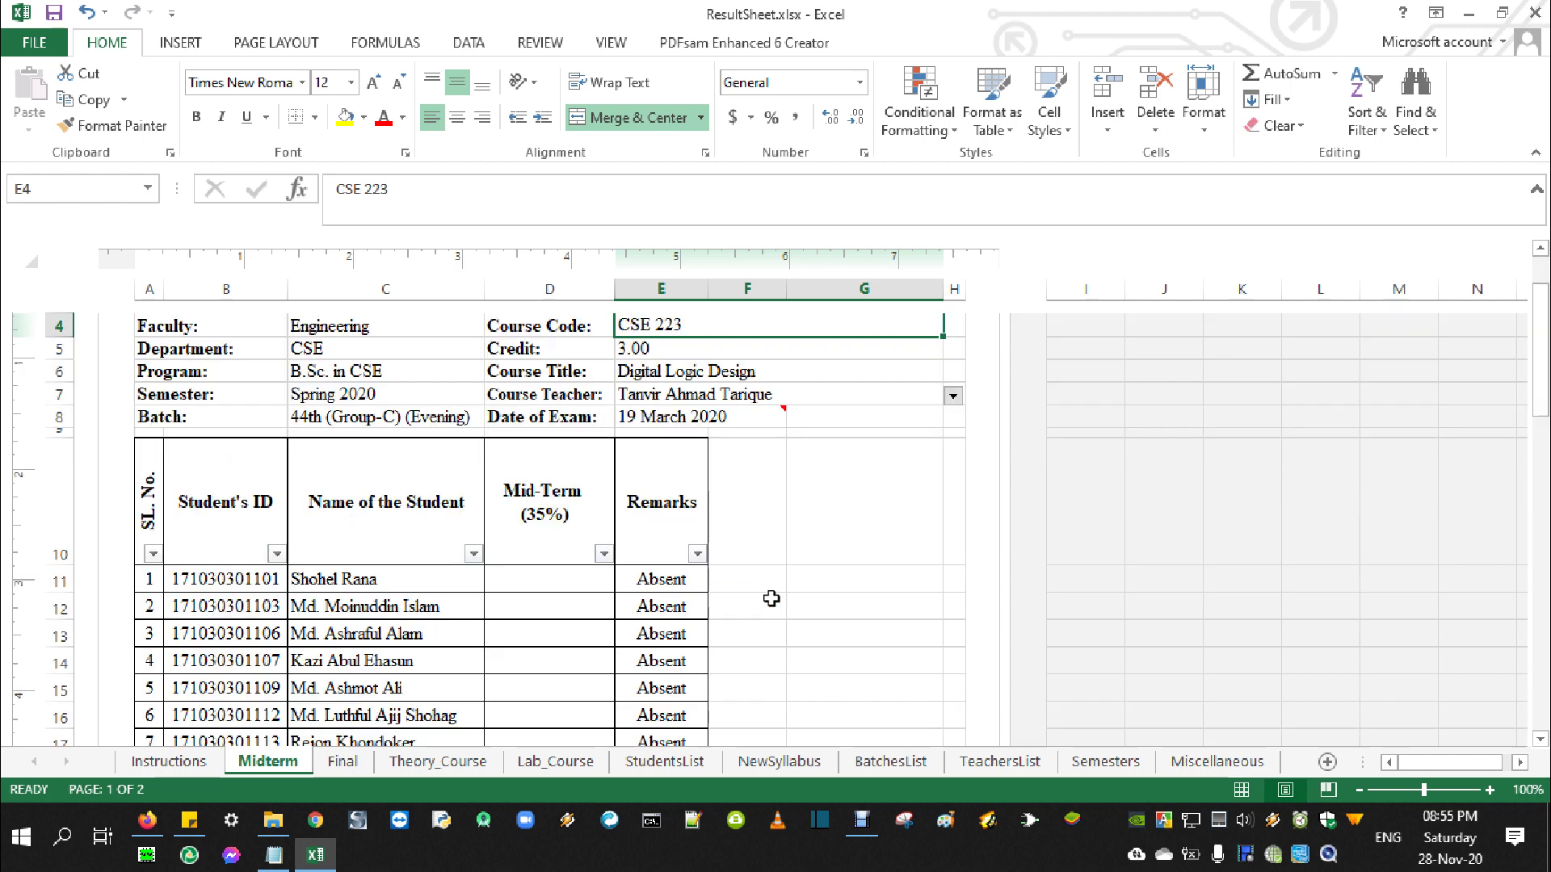
Browse the StudentsList IDs and names, cancelling an accidental overwrite of a name
click(664, 762)
scroll(663, 654, down, 5)
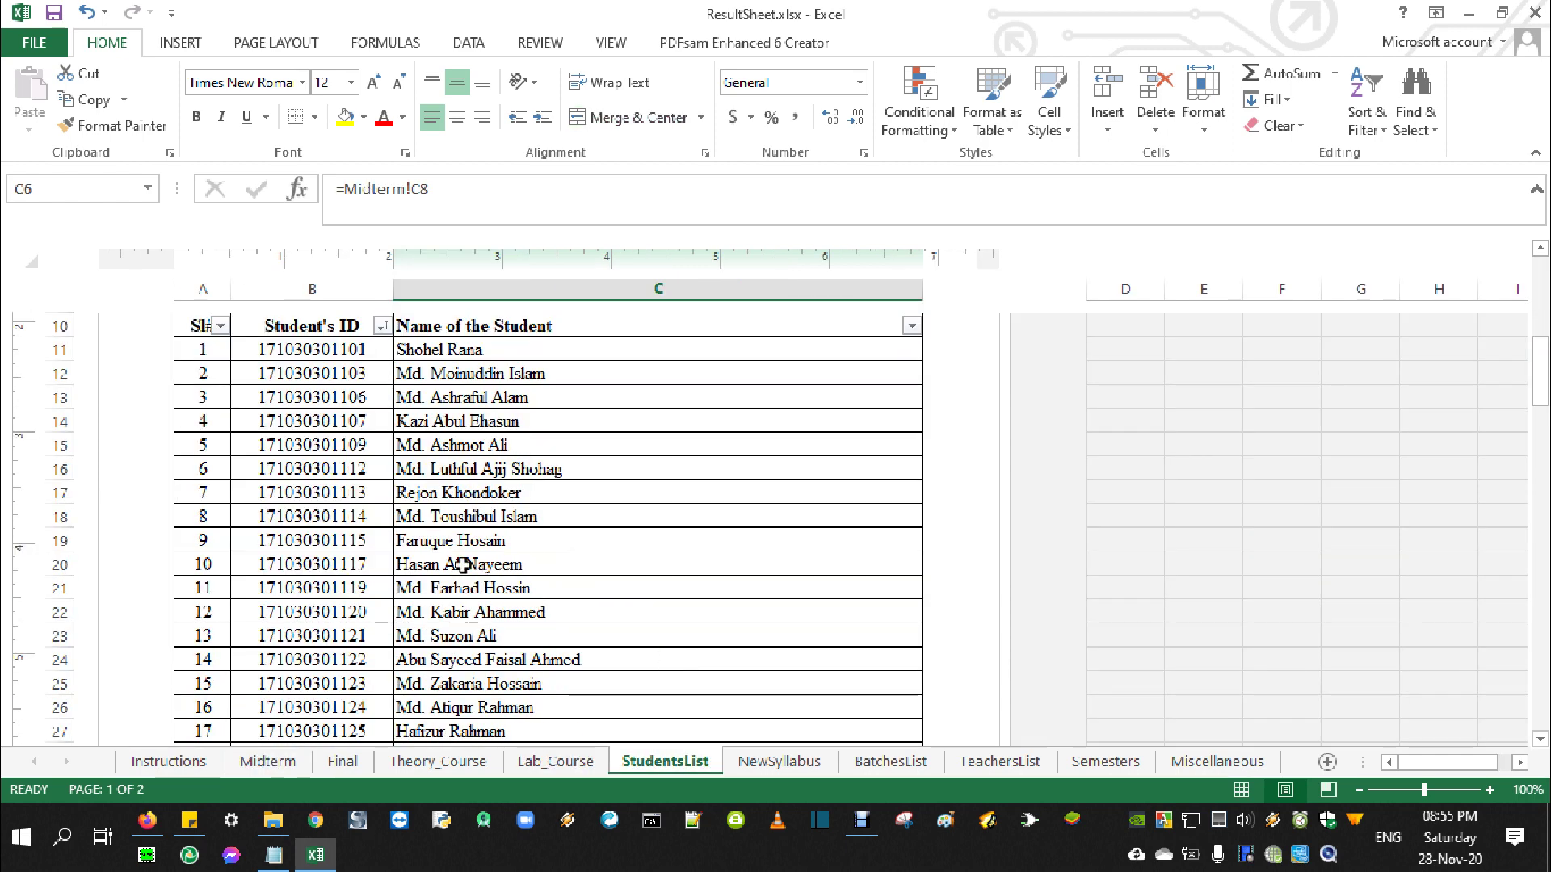
drag(347, 349, 356, 635)
click(505, 349)
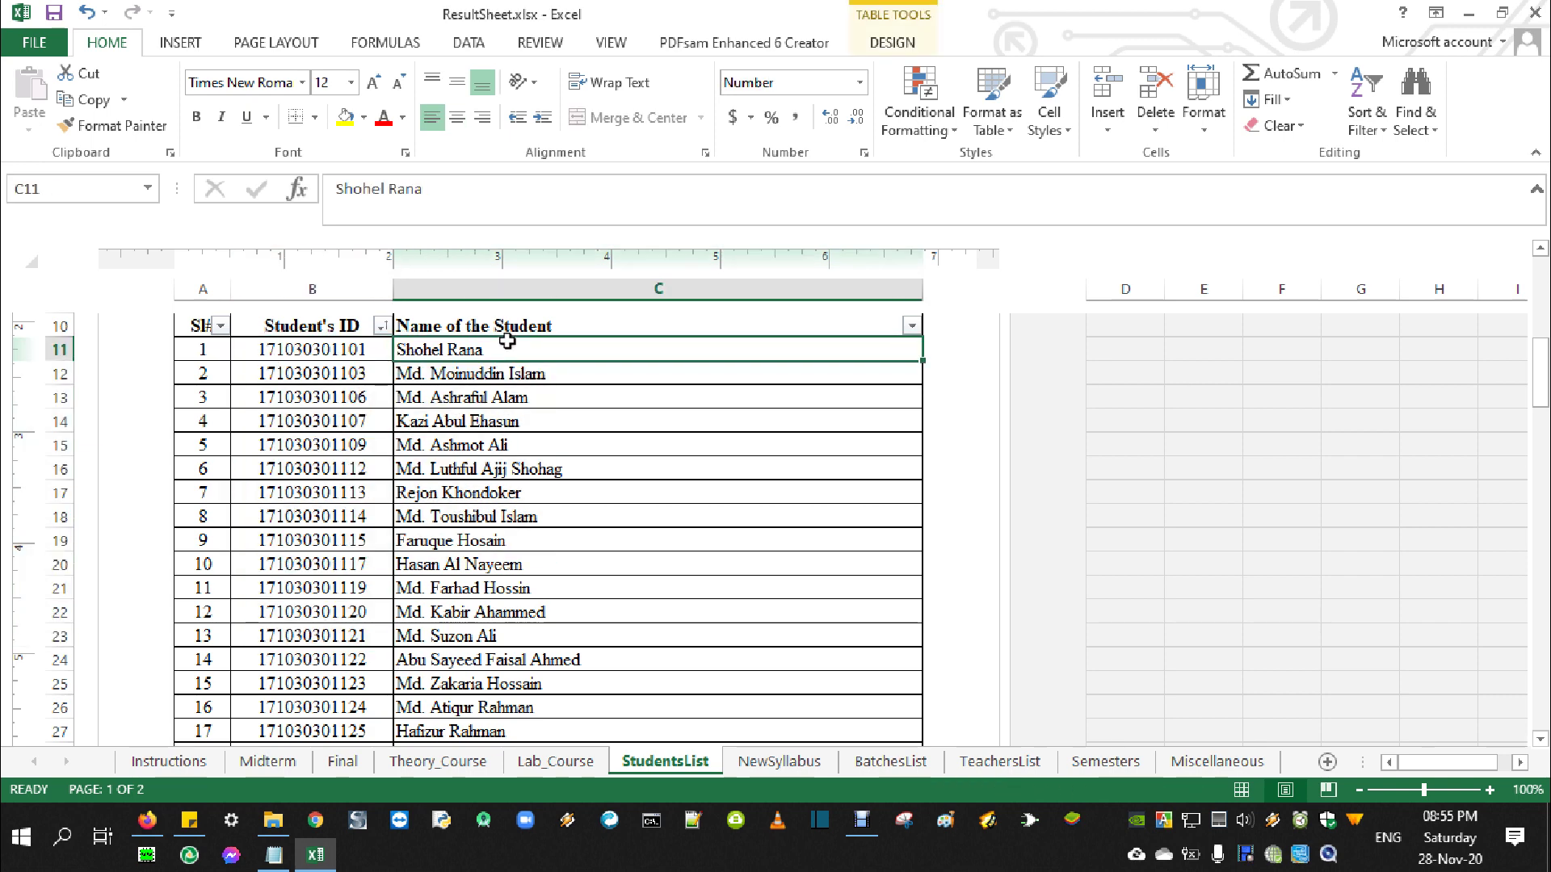
drag(482, 361, 485, 639)
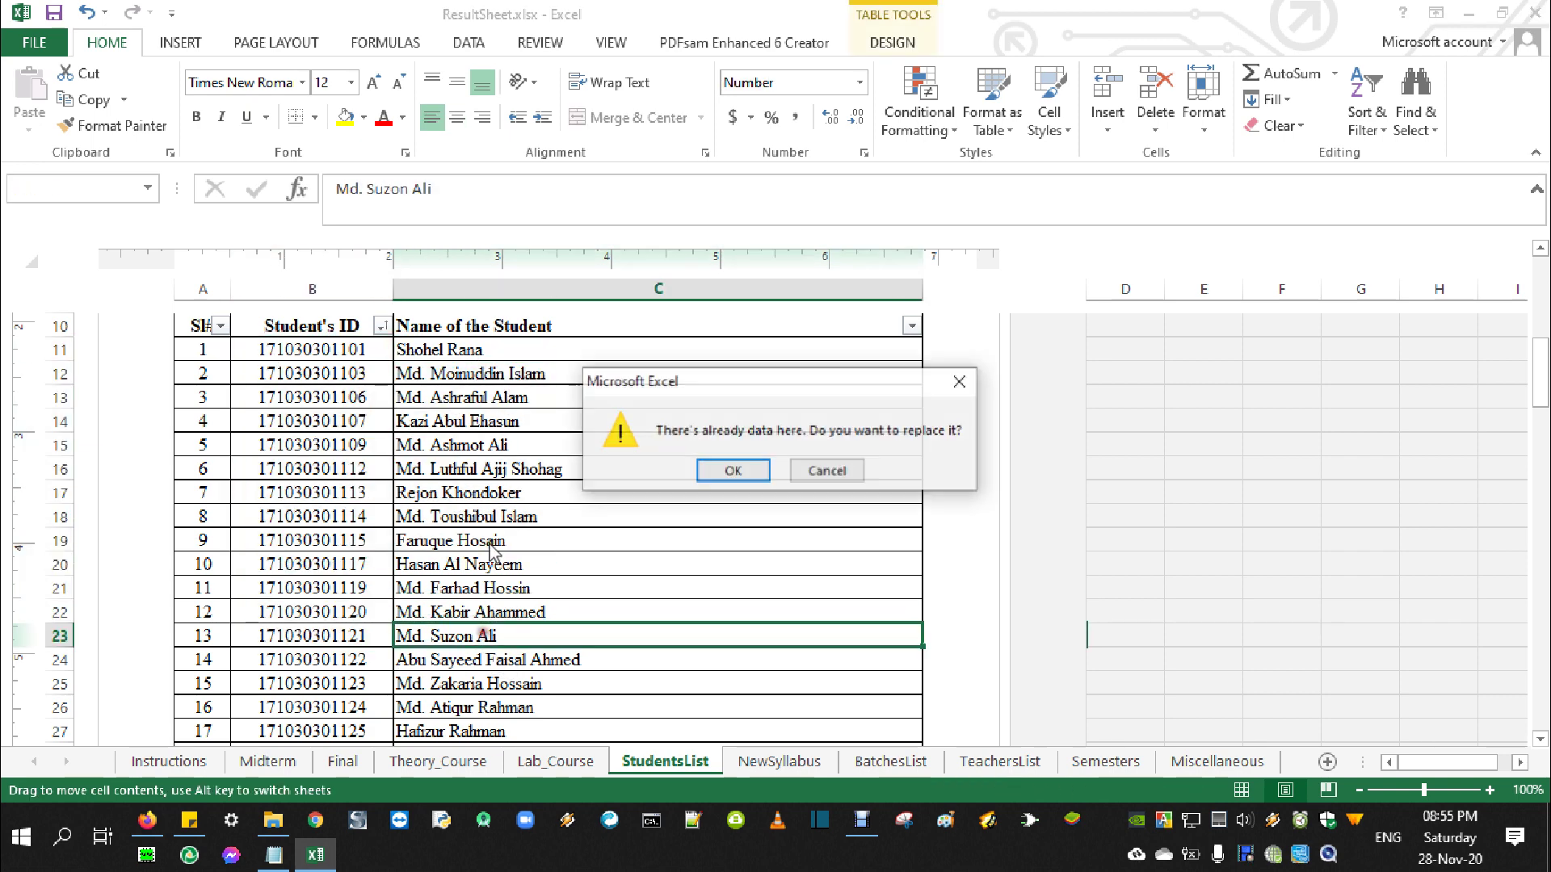
click(826, 471)
drag(479, 356, 485, 636)
click(540, 43)
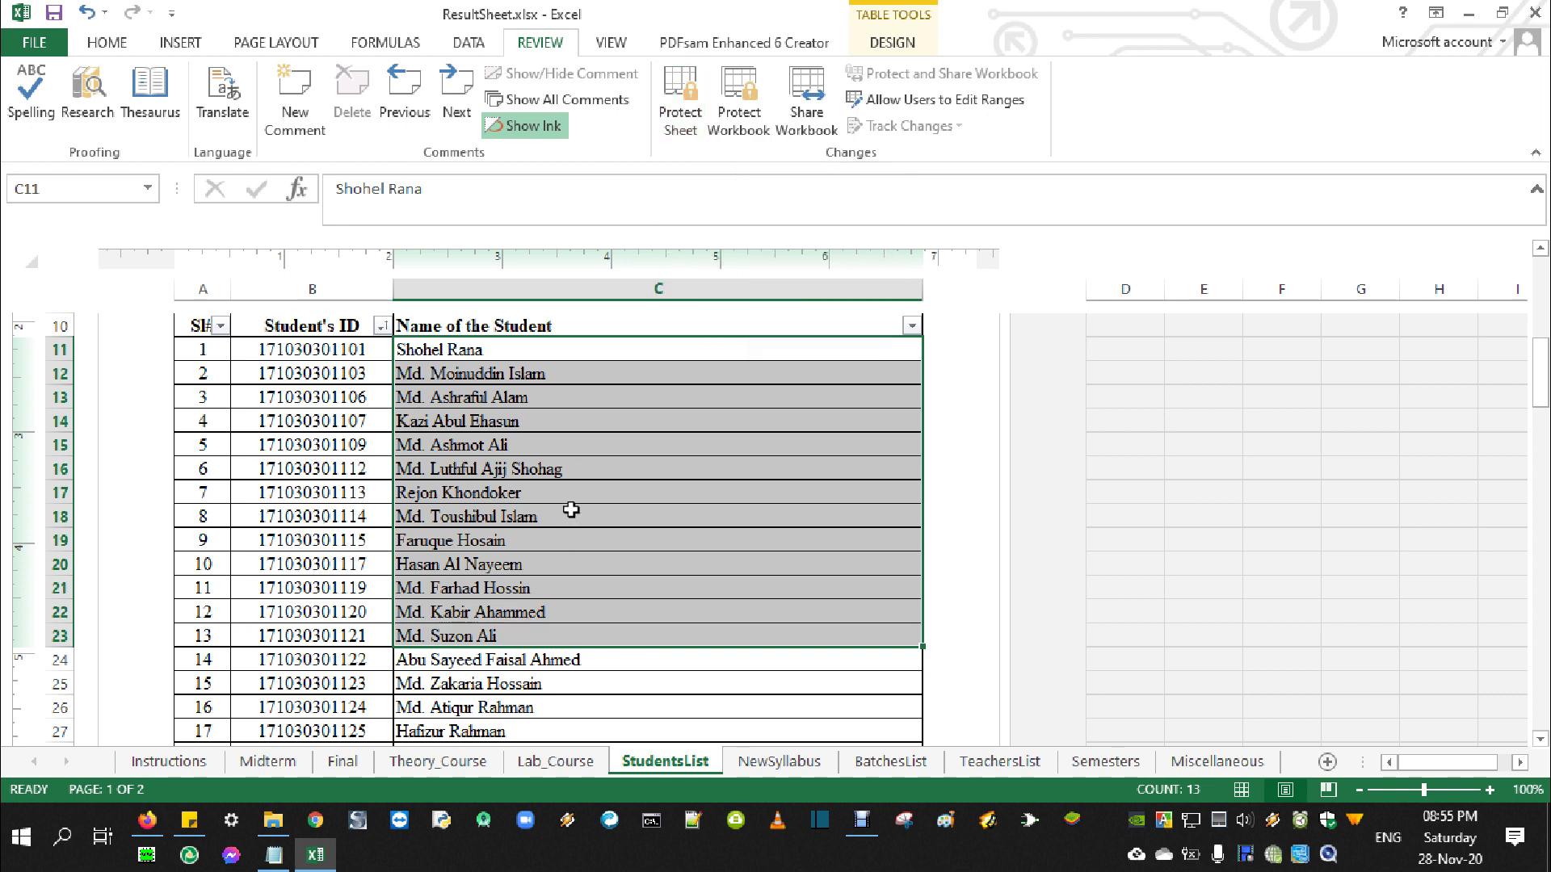
click(570, 512)
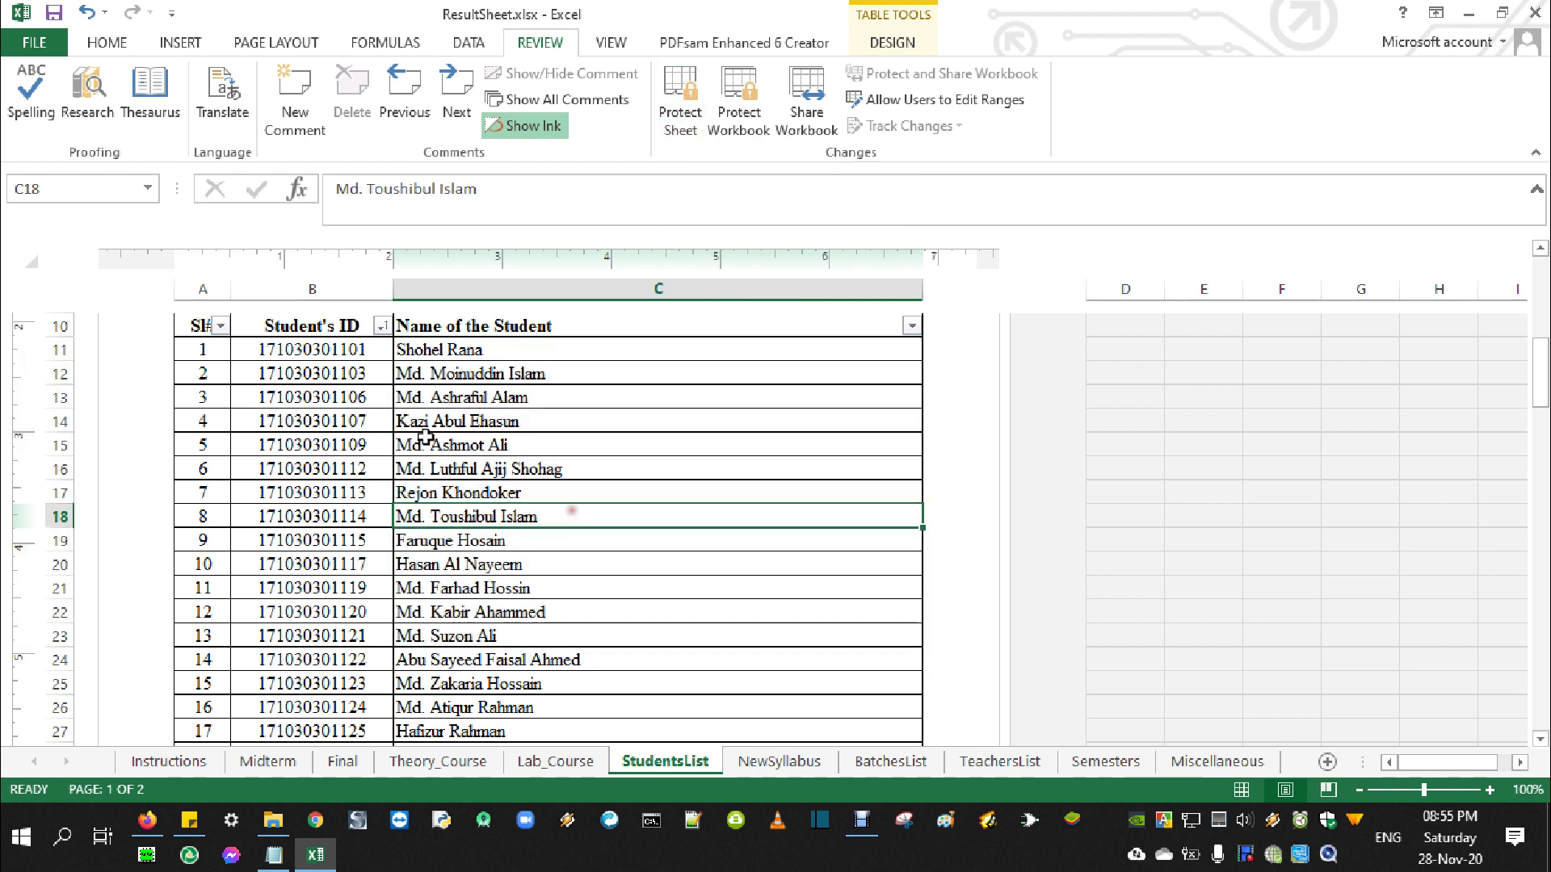
click(356, 349)
click(436, 350)
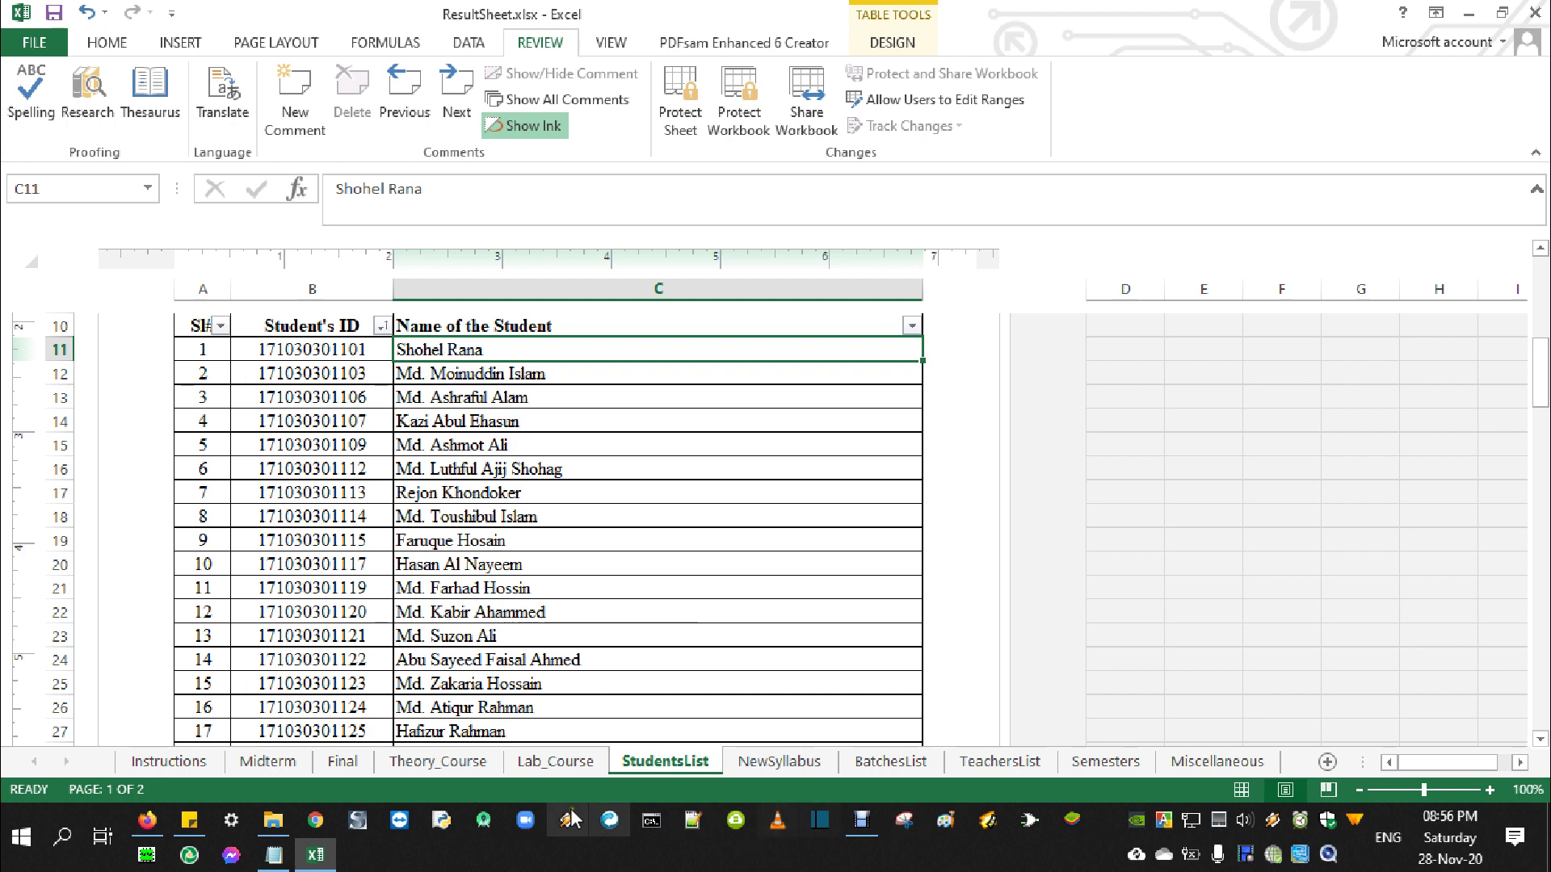
Mark the Troubleshooting the problems line in the Notepad notes, then return to the workbook
click(274, 854)
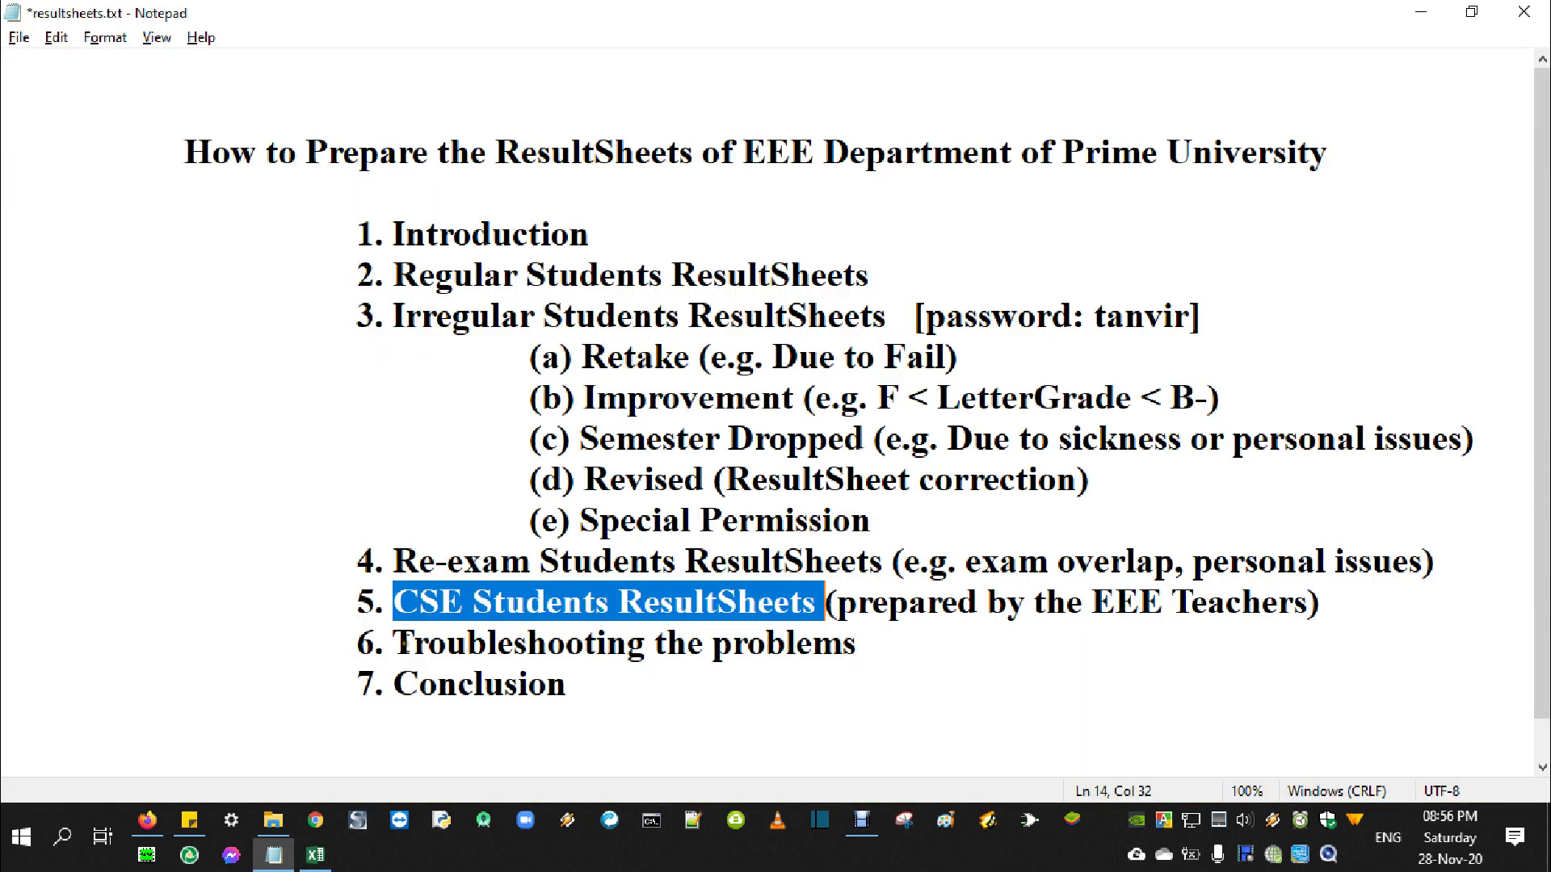
drag(393, 644, 873, 654)
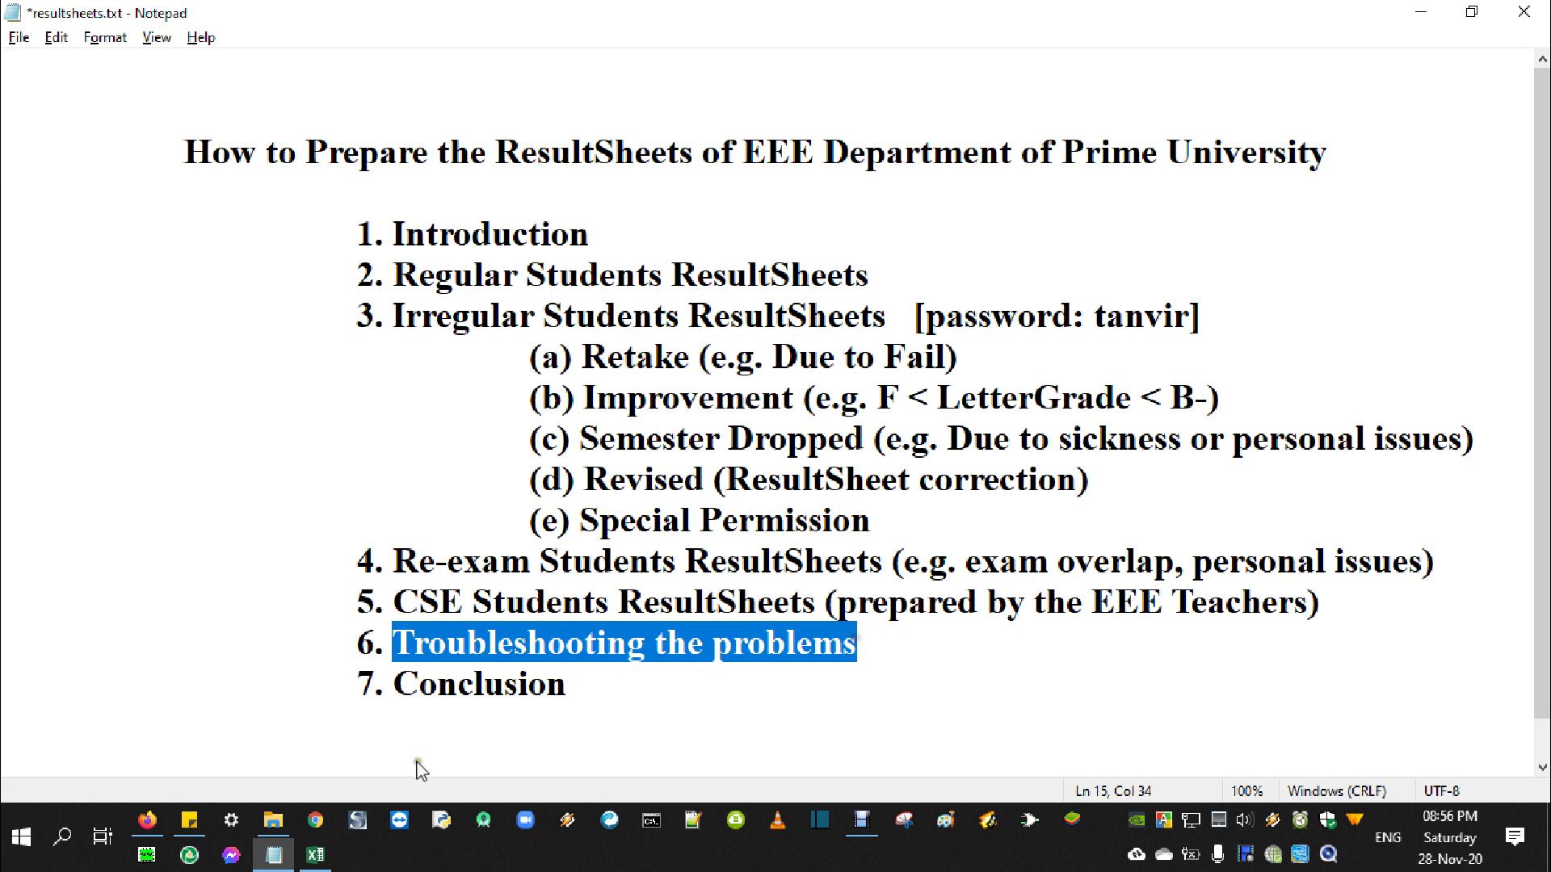
click(315, 854)
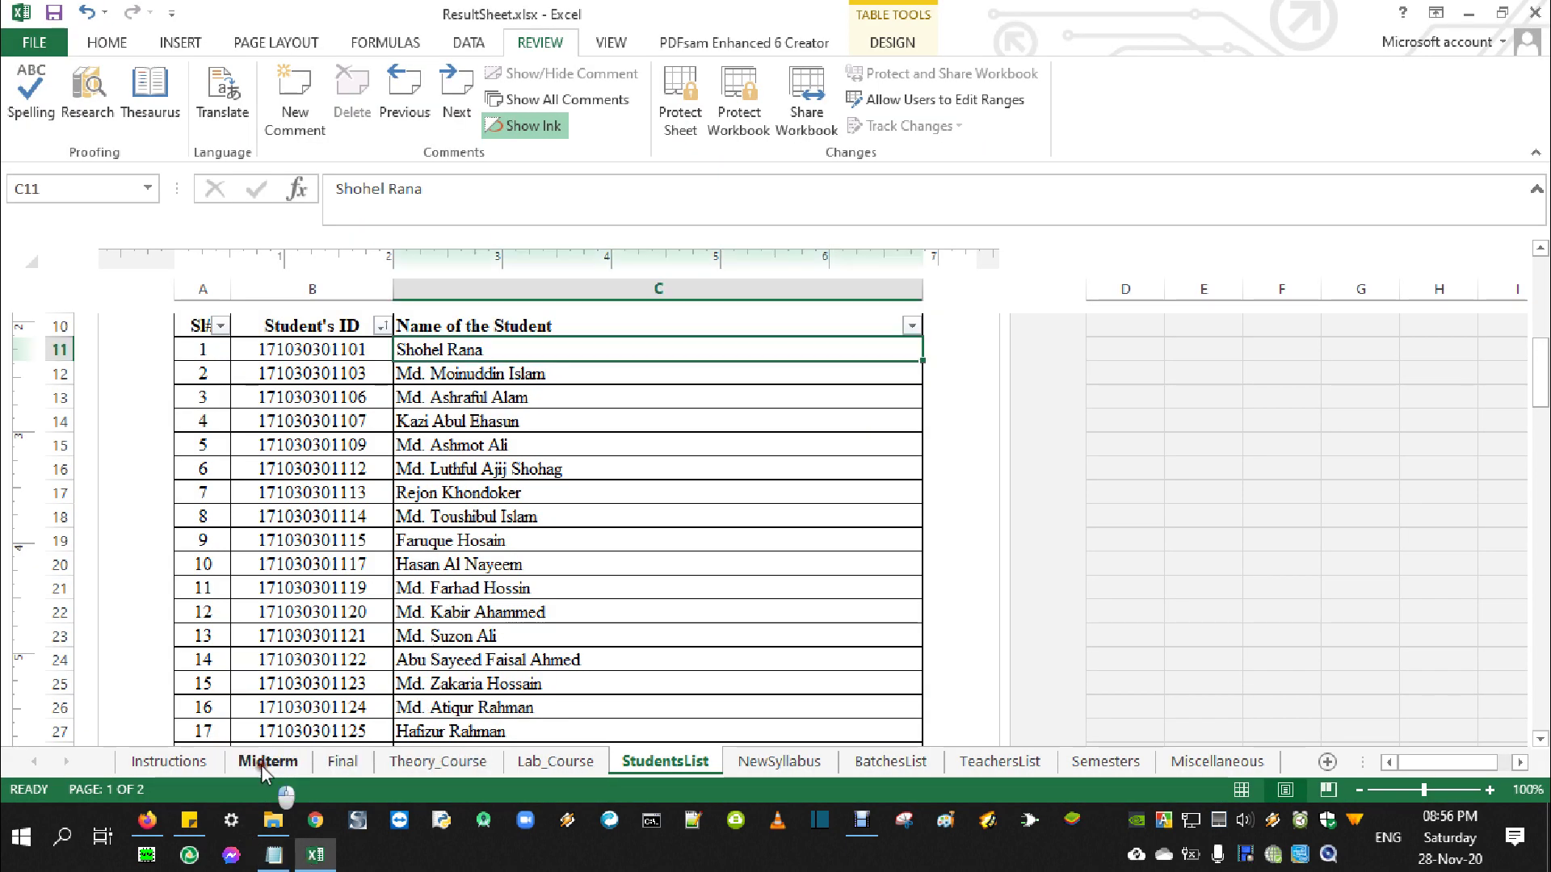
Enter Mid-Term marks of 23 for the first four students in D11:D14
click(265, 763)
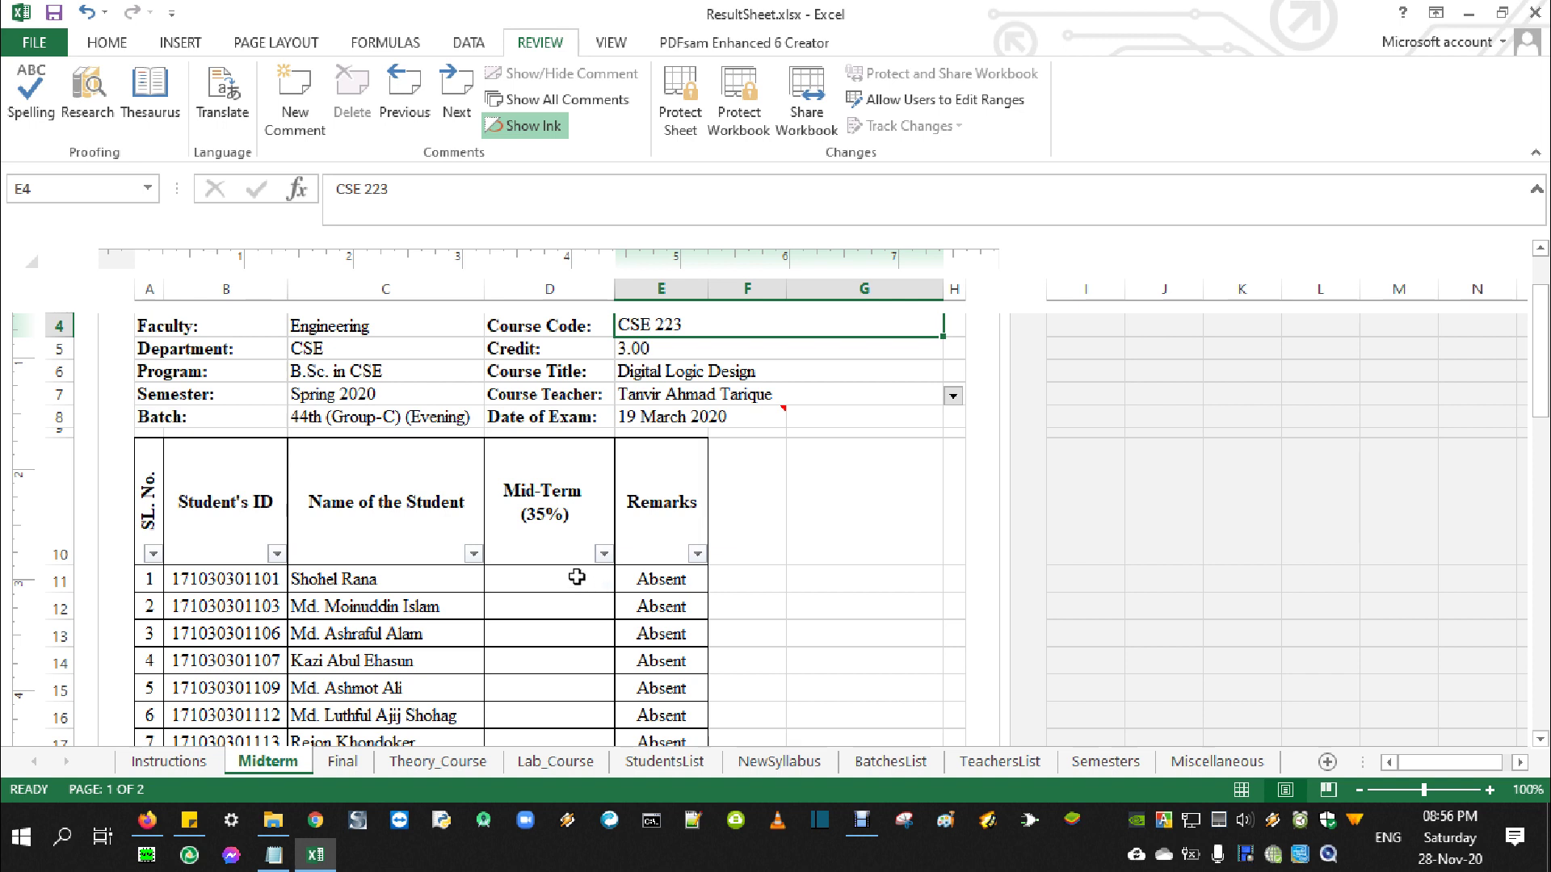
click(576, 577)
text(23)
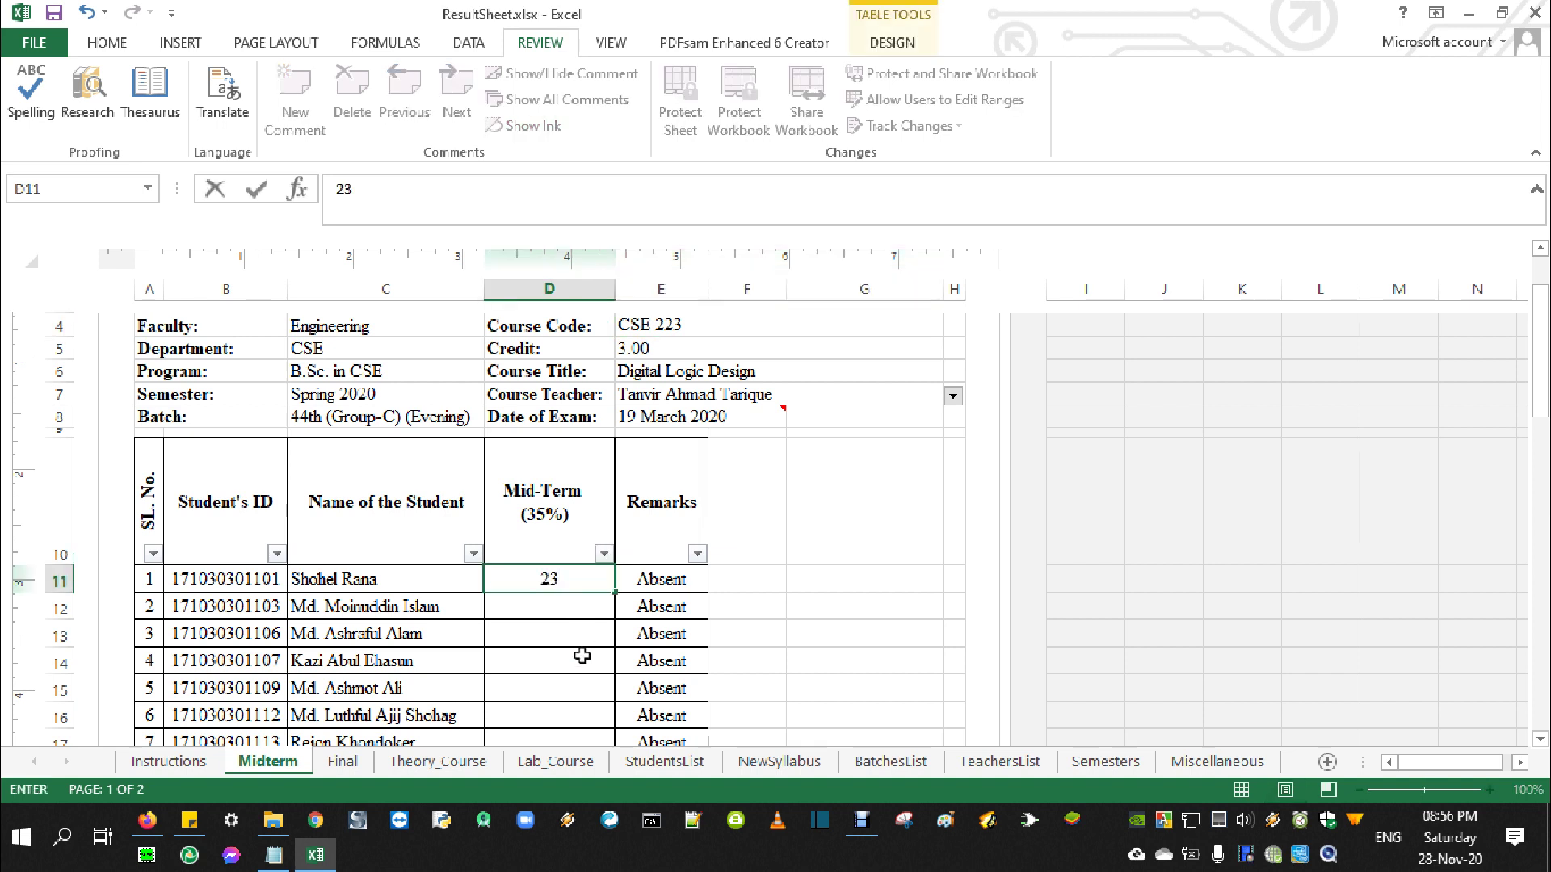
key(Return)
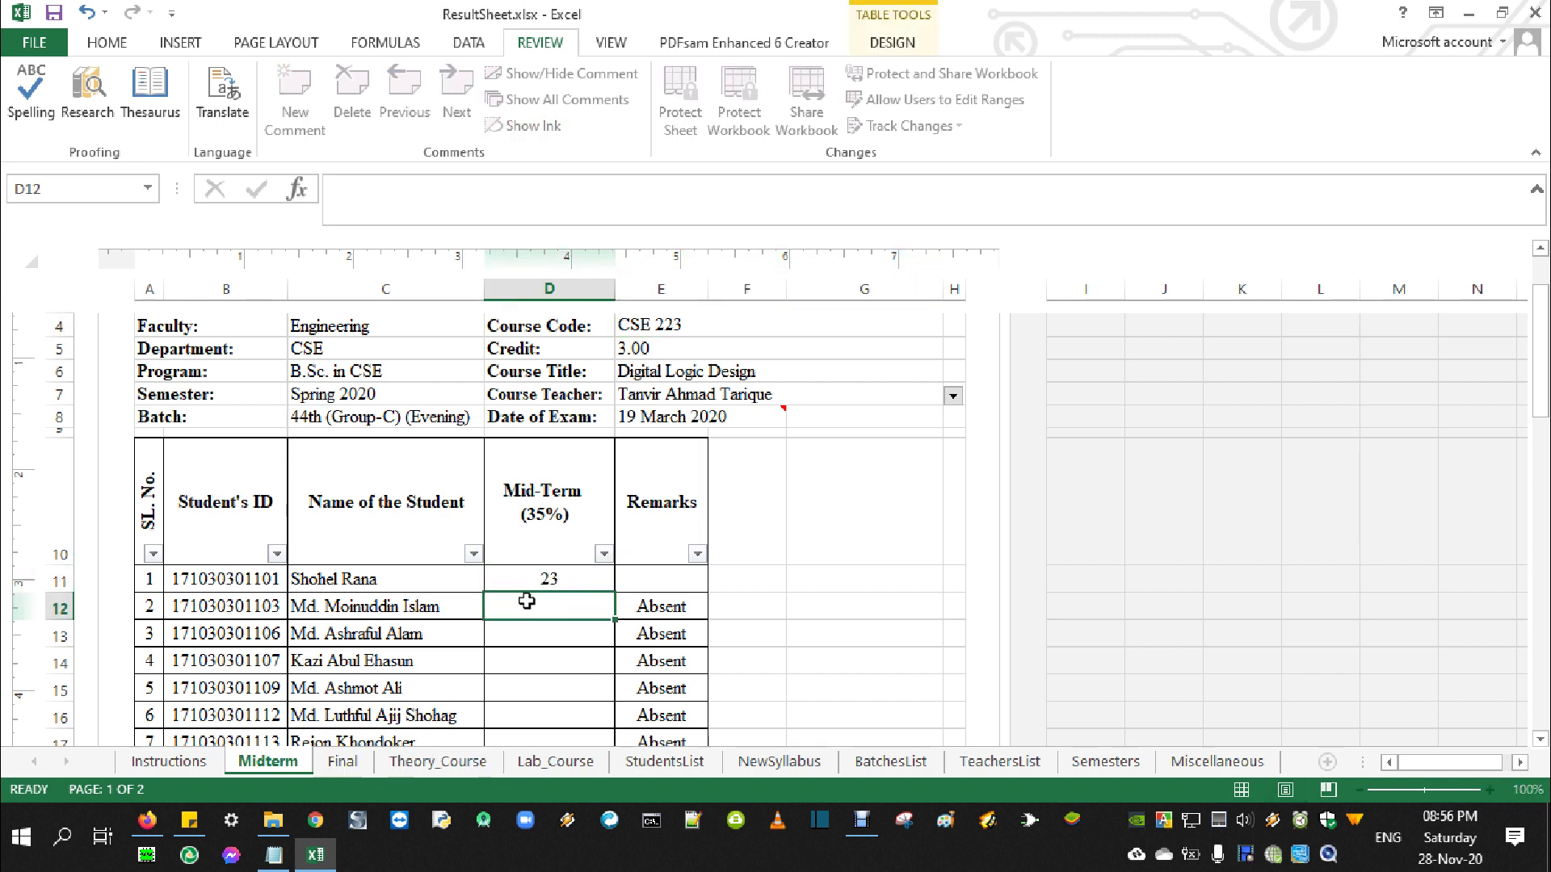
text(23)
key(Return)
text(23)
key(Return)
text(23)
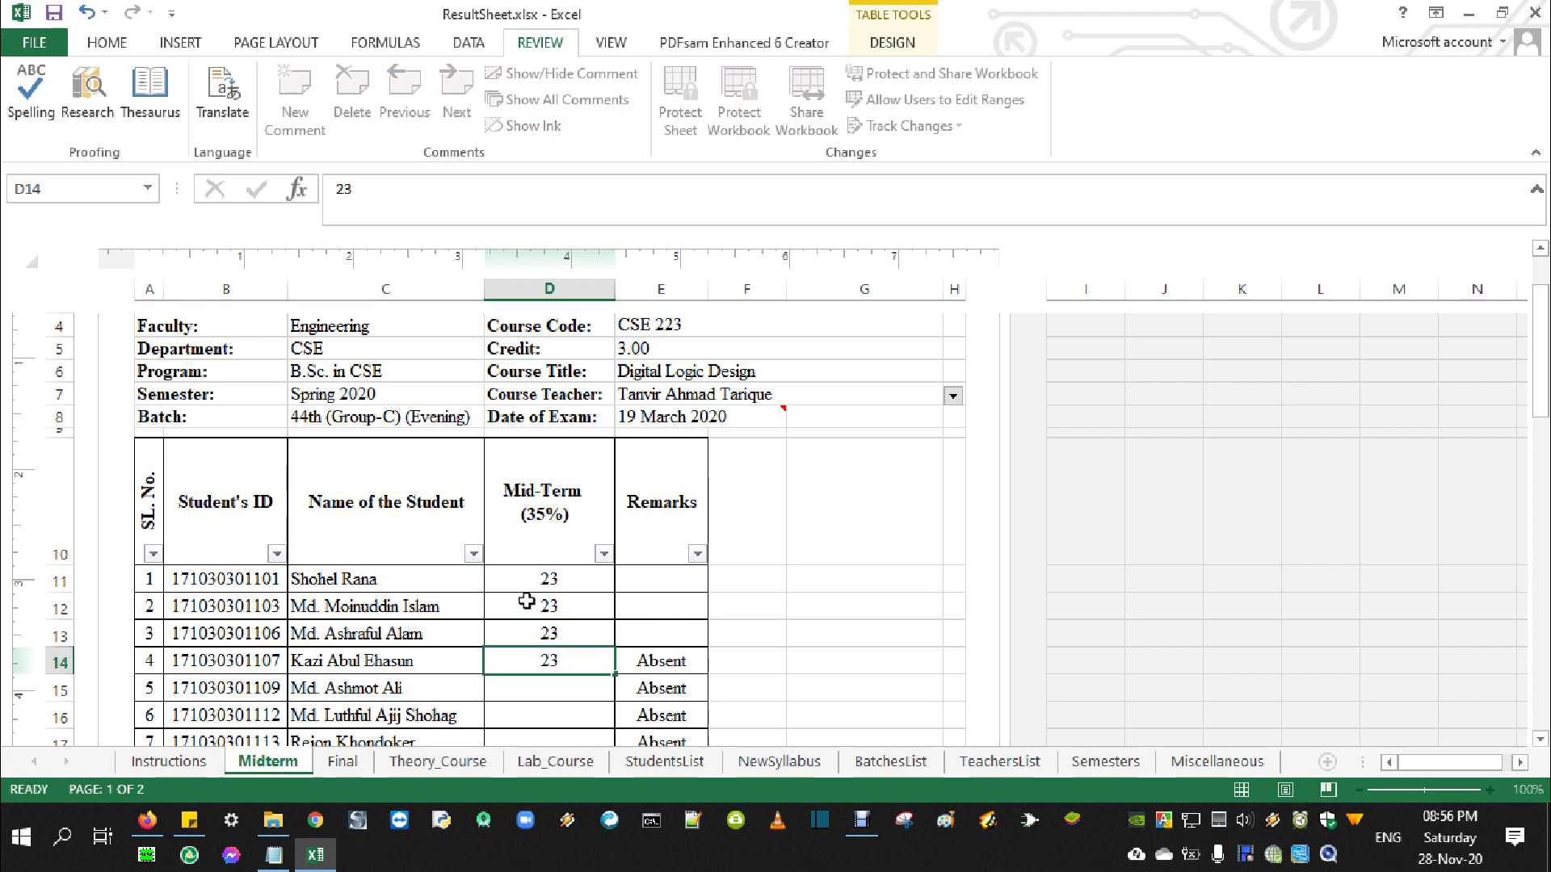
key(Return)
Enter Final marks 34, 32, 23, 34 in D11:D14, then view the Theory_Course sheet
click(342, 760)
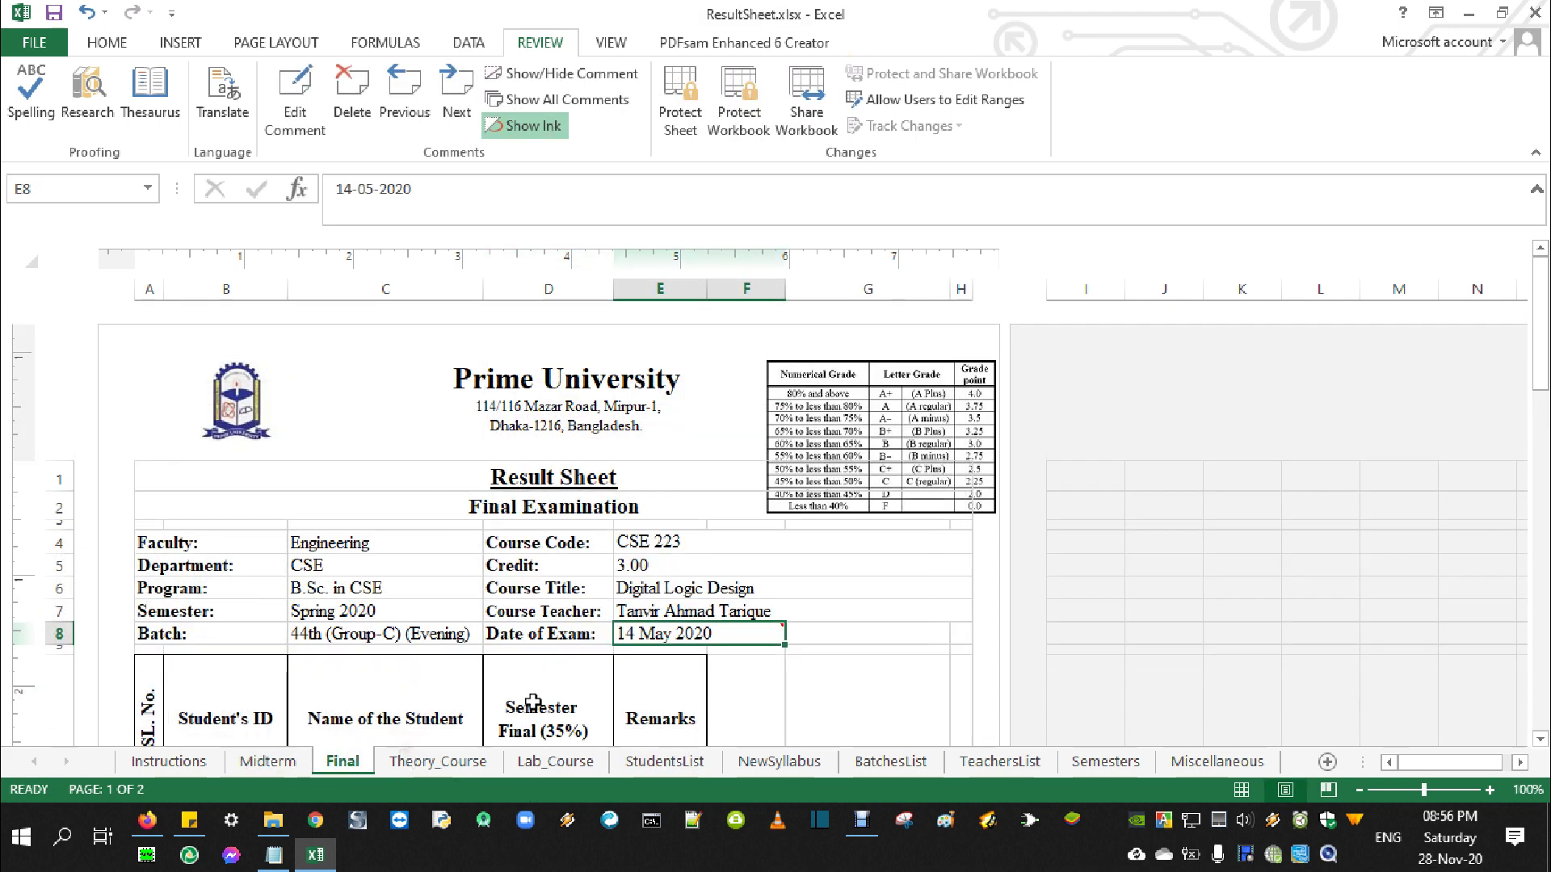
scroll(532, 702, down, 3)
click(583, 583)
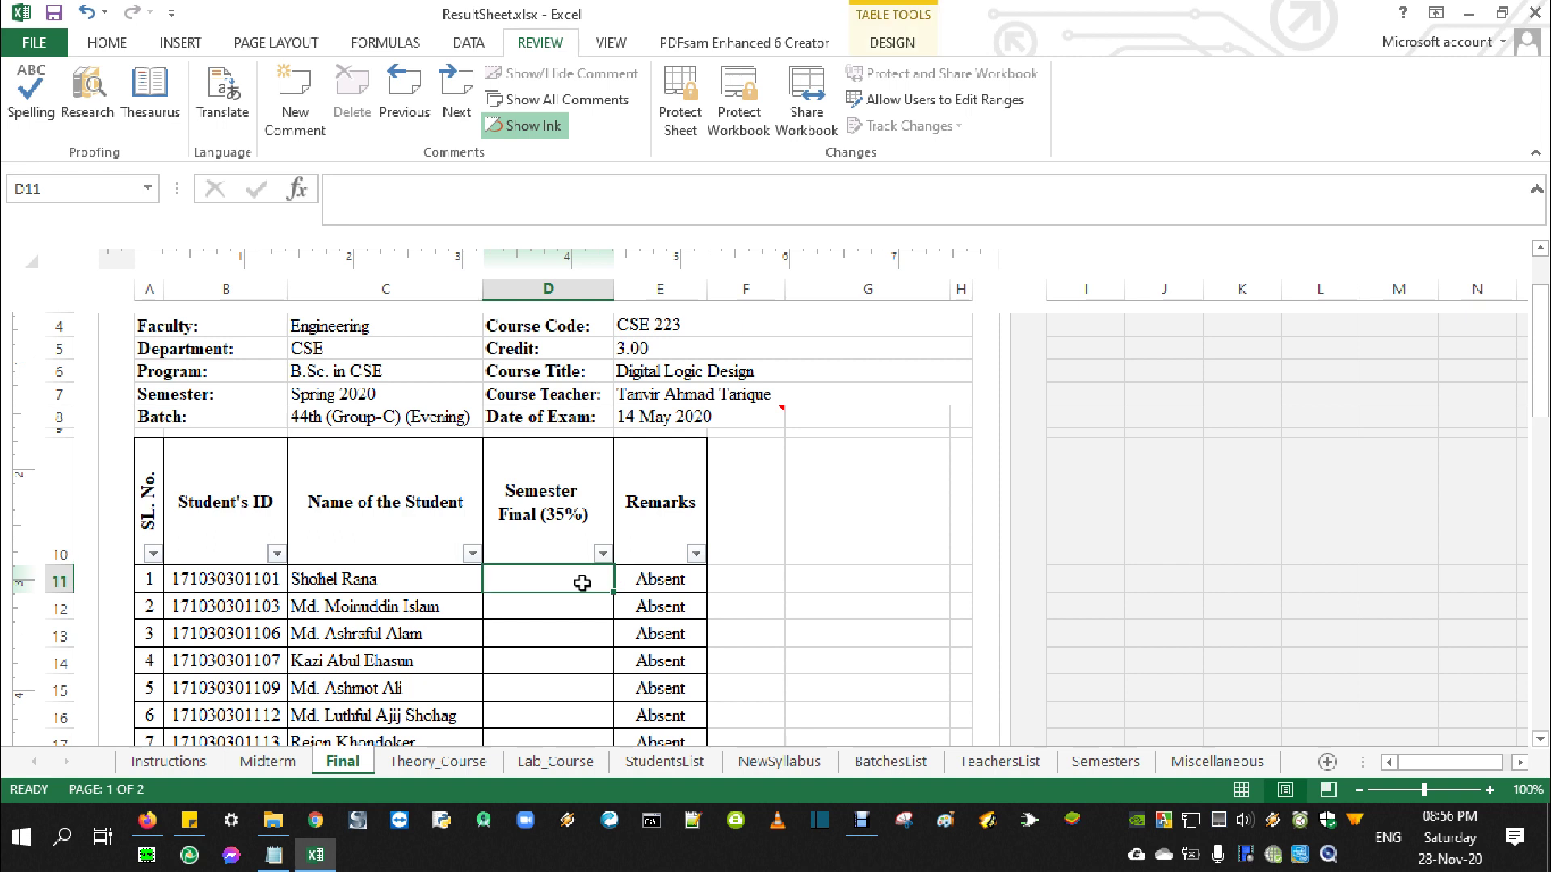
text(34)
key(Return)
text(32)
key(Return)
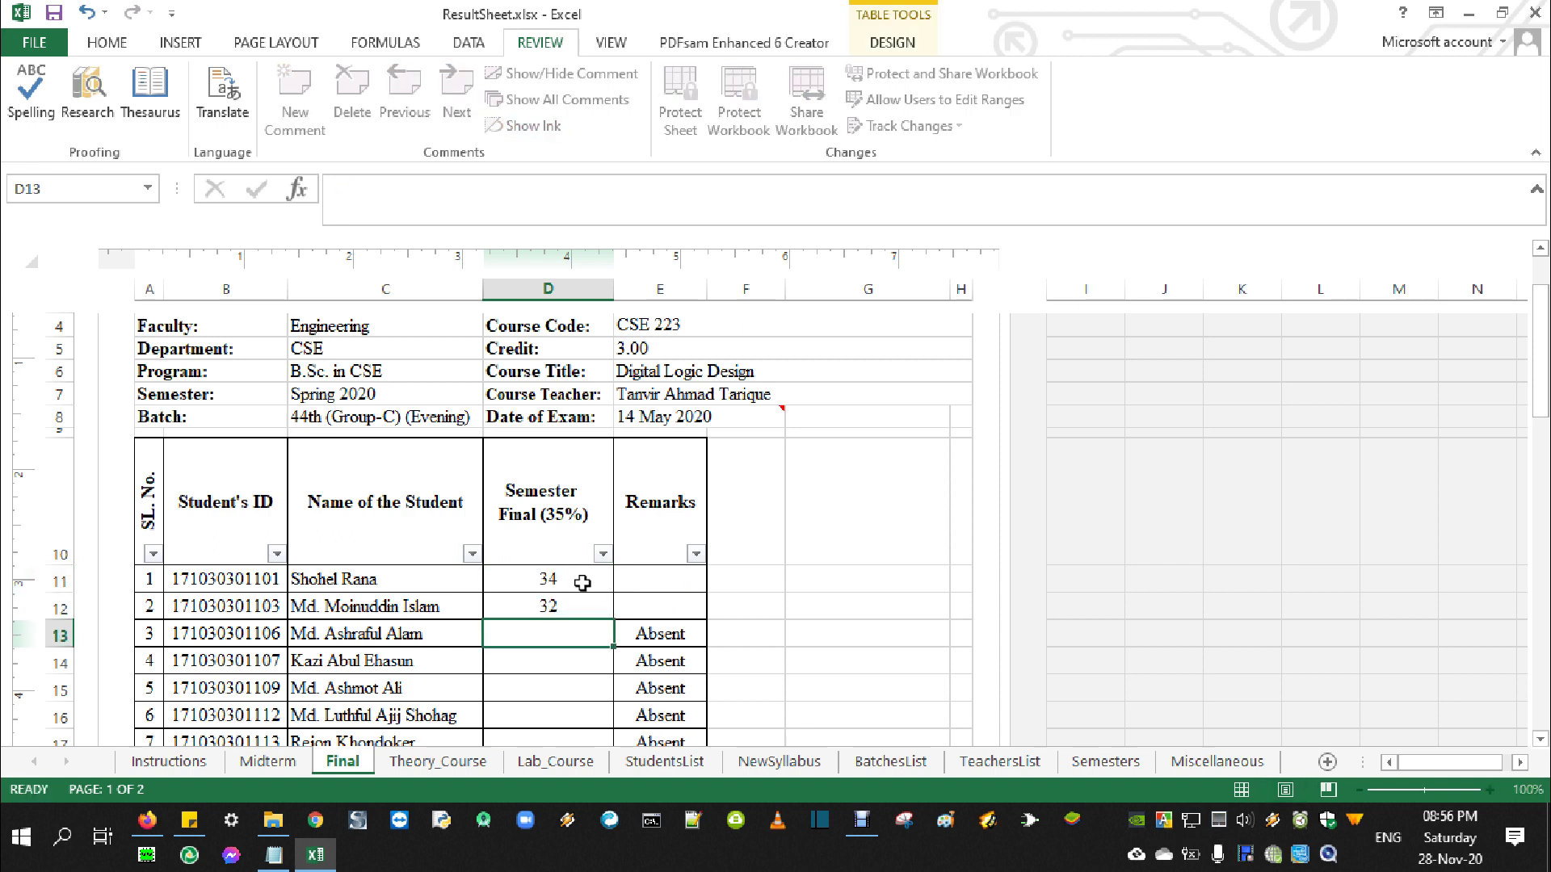
text(23)
key(Return)
text(34)
key(Return)
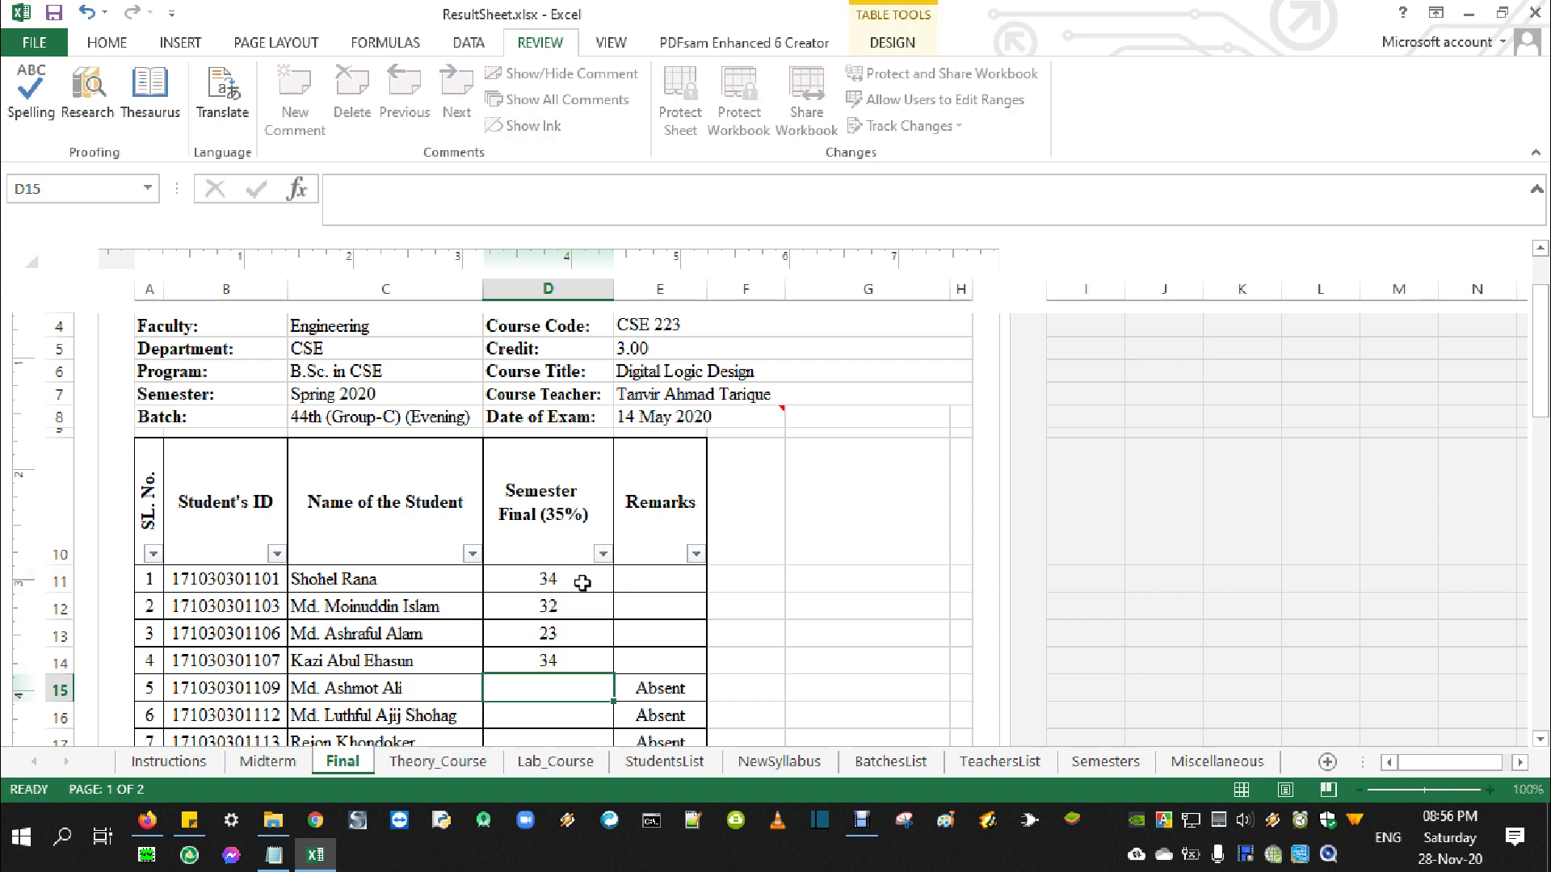
click(434, 762)
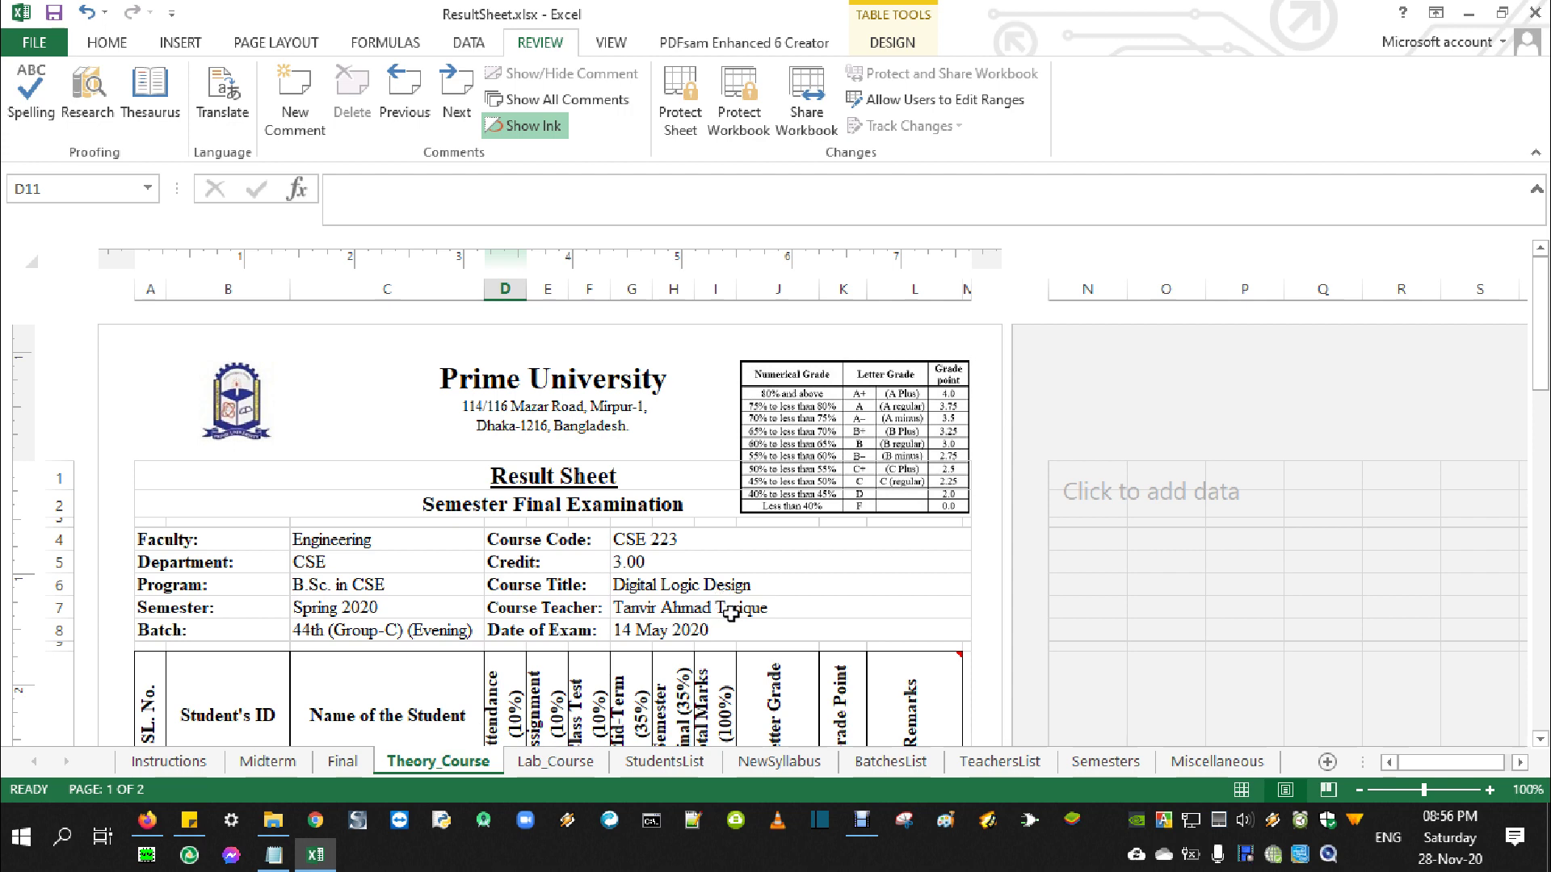
scroll(698, 597, down, 3)
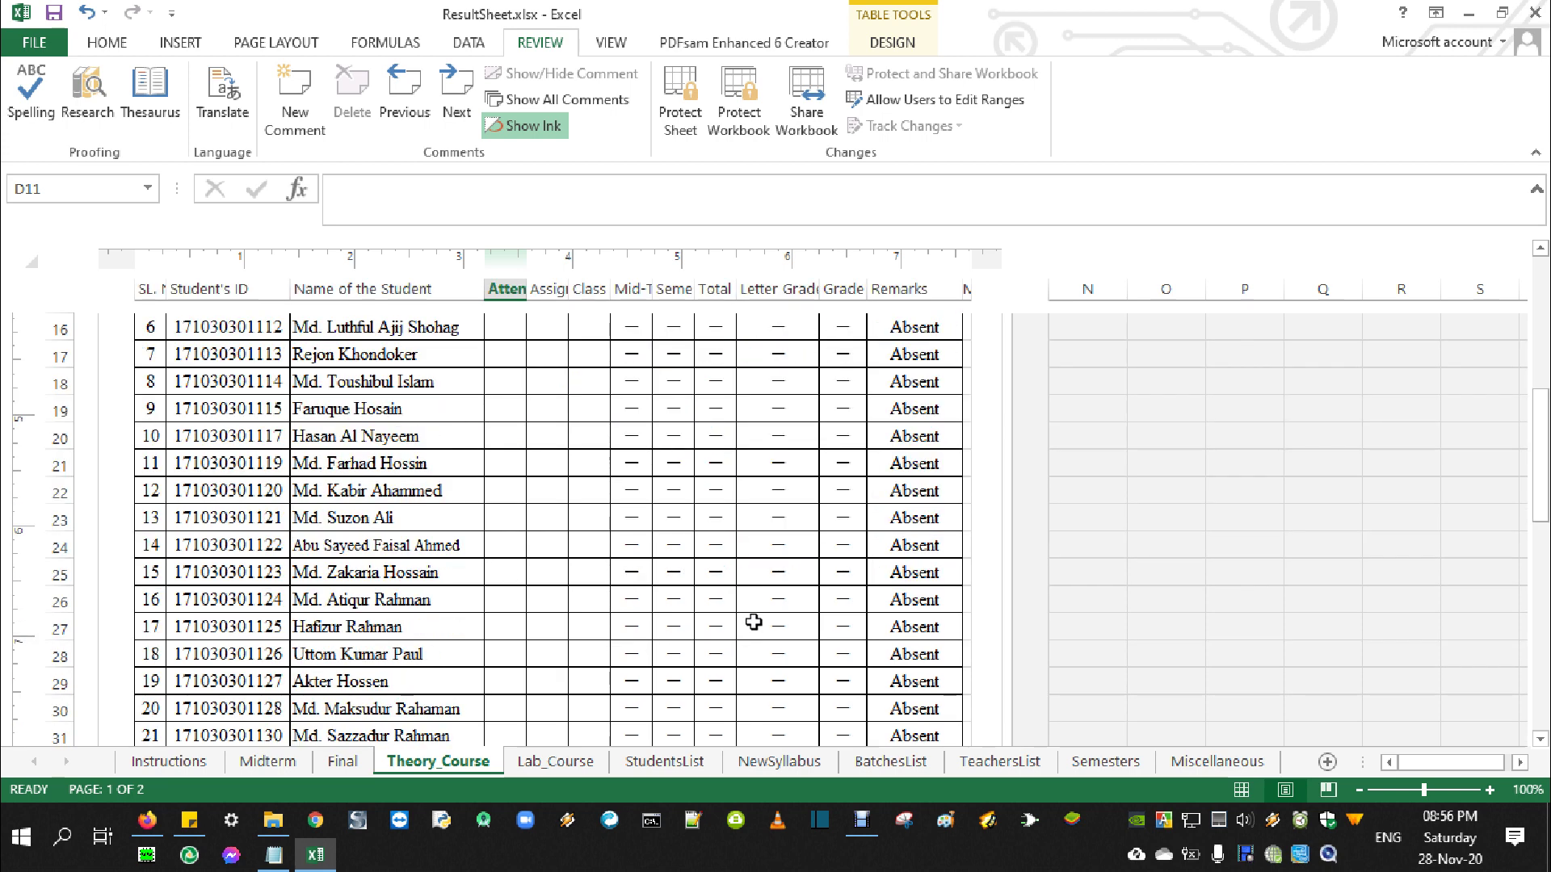
scroll(752, 622, down, 3)
scroll(754, 621, down, 3)
drag(493, 440, 605, 517)
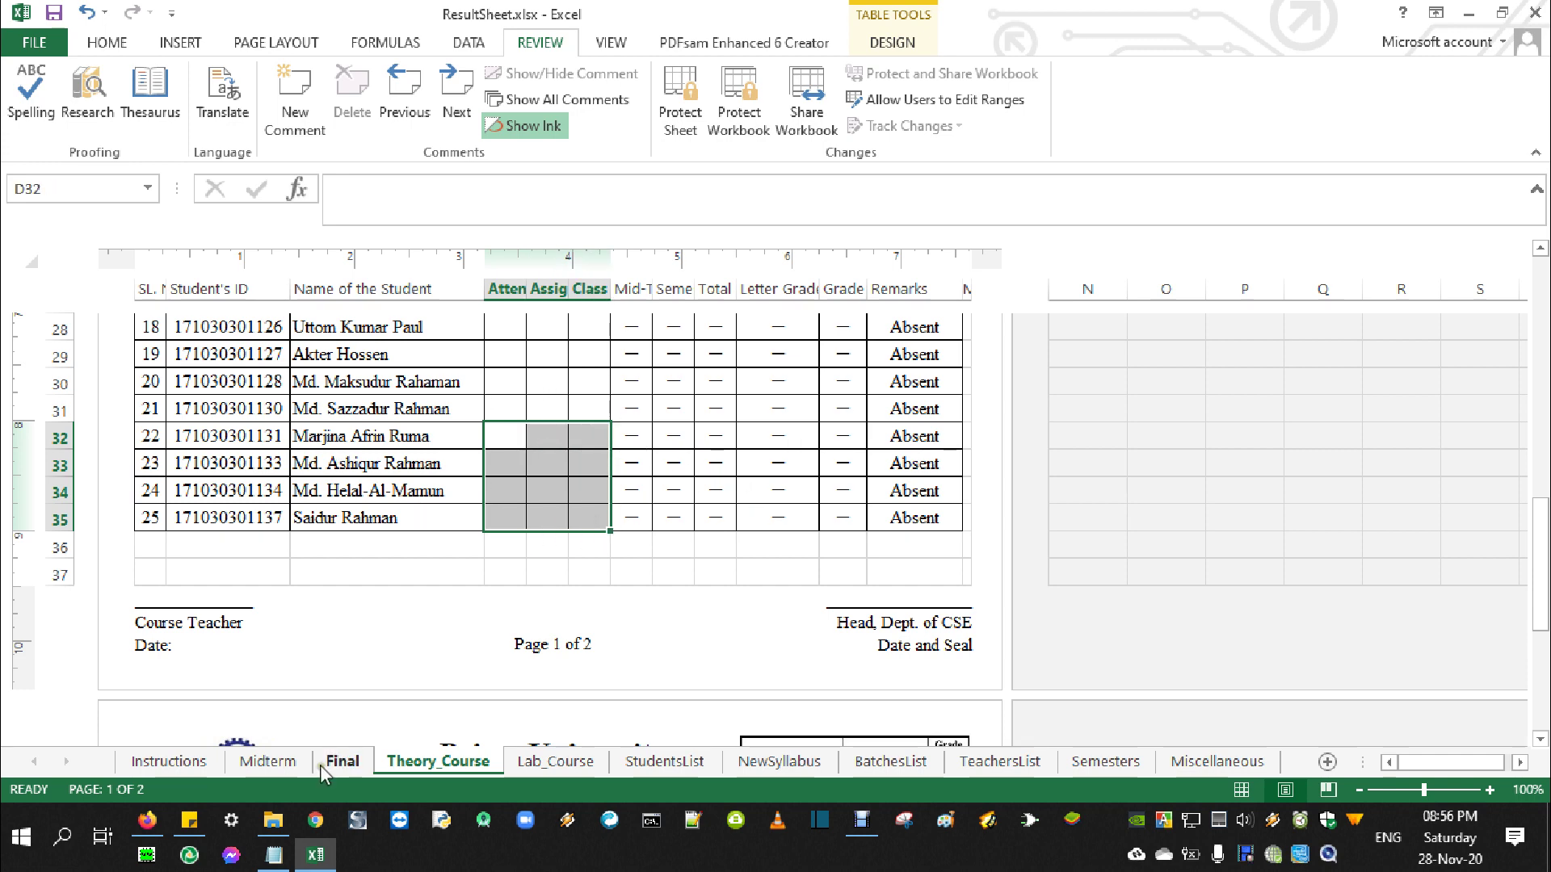
click(267, 761)
scroll(591, 677, down, 5)
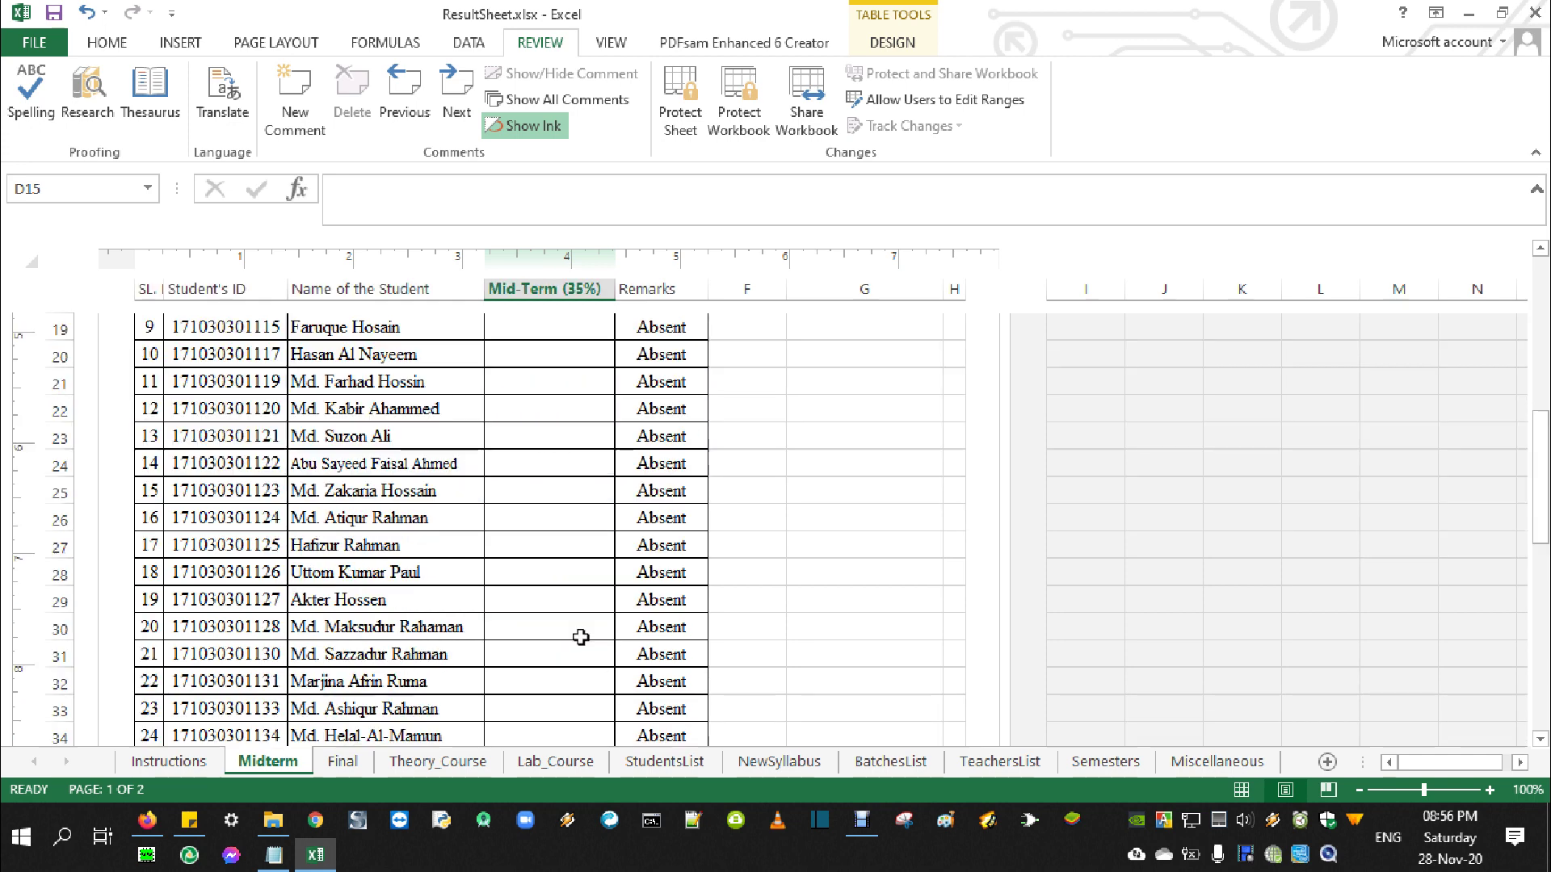
drag(565, 465, 575, 641)
click(477, 762)
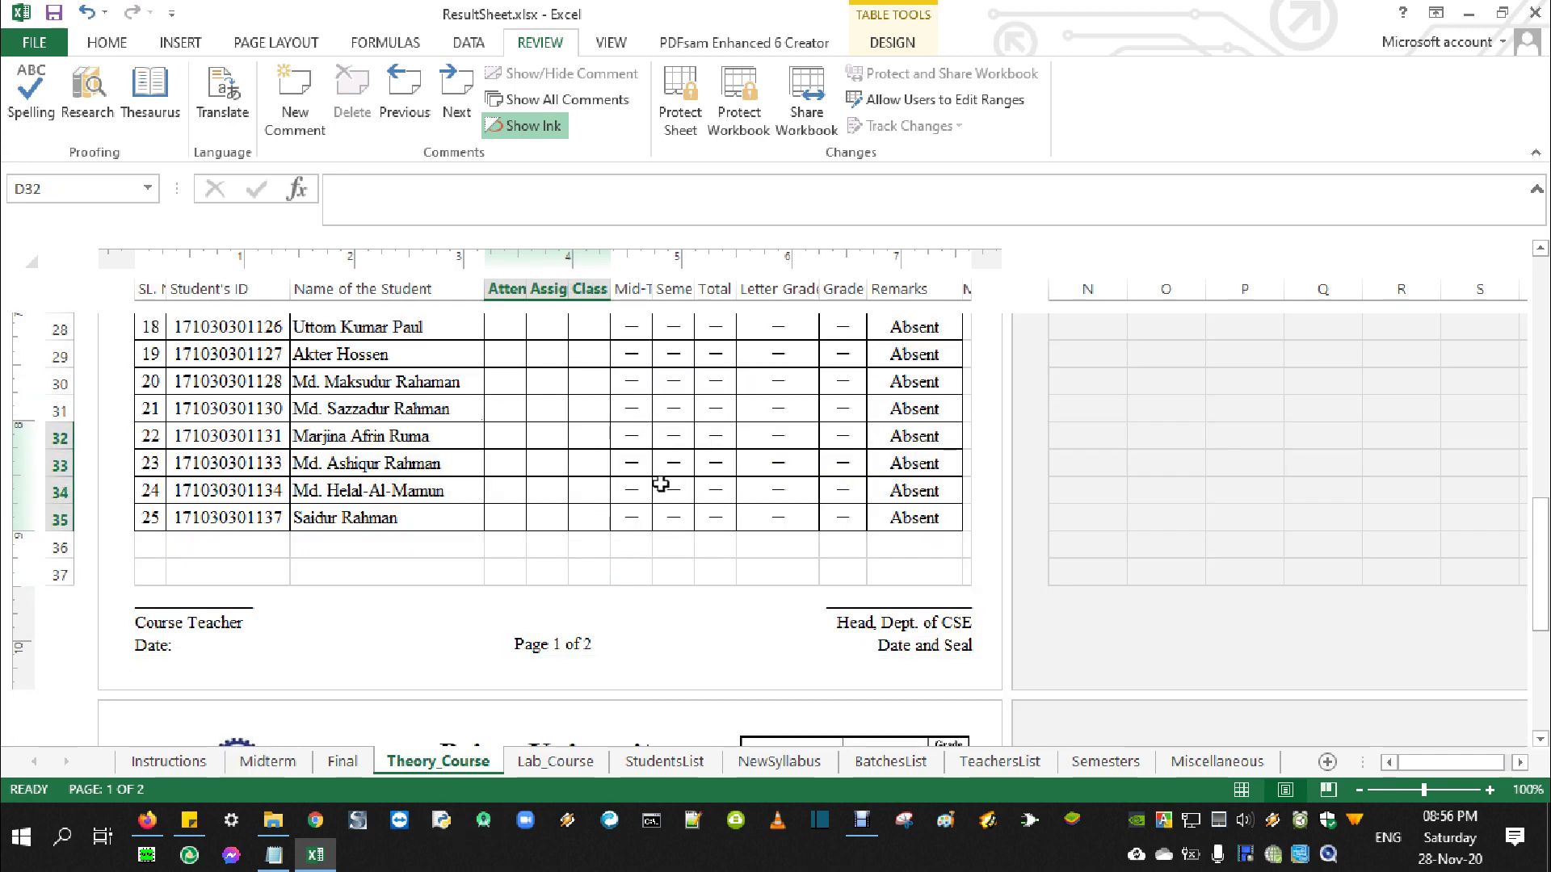
scroll(685, 561, up, 1)
scroll(685, 560, up, 6)
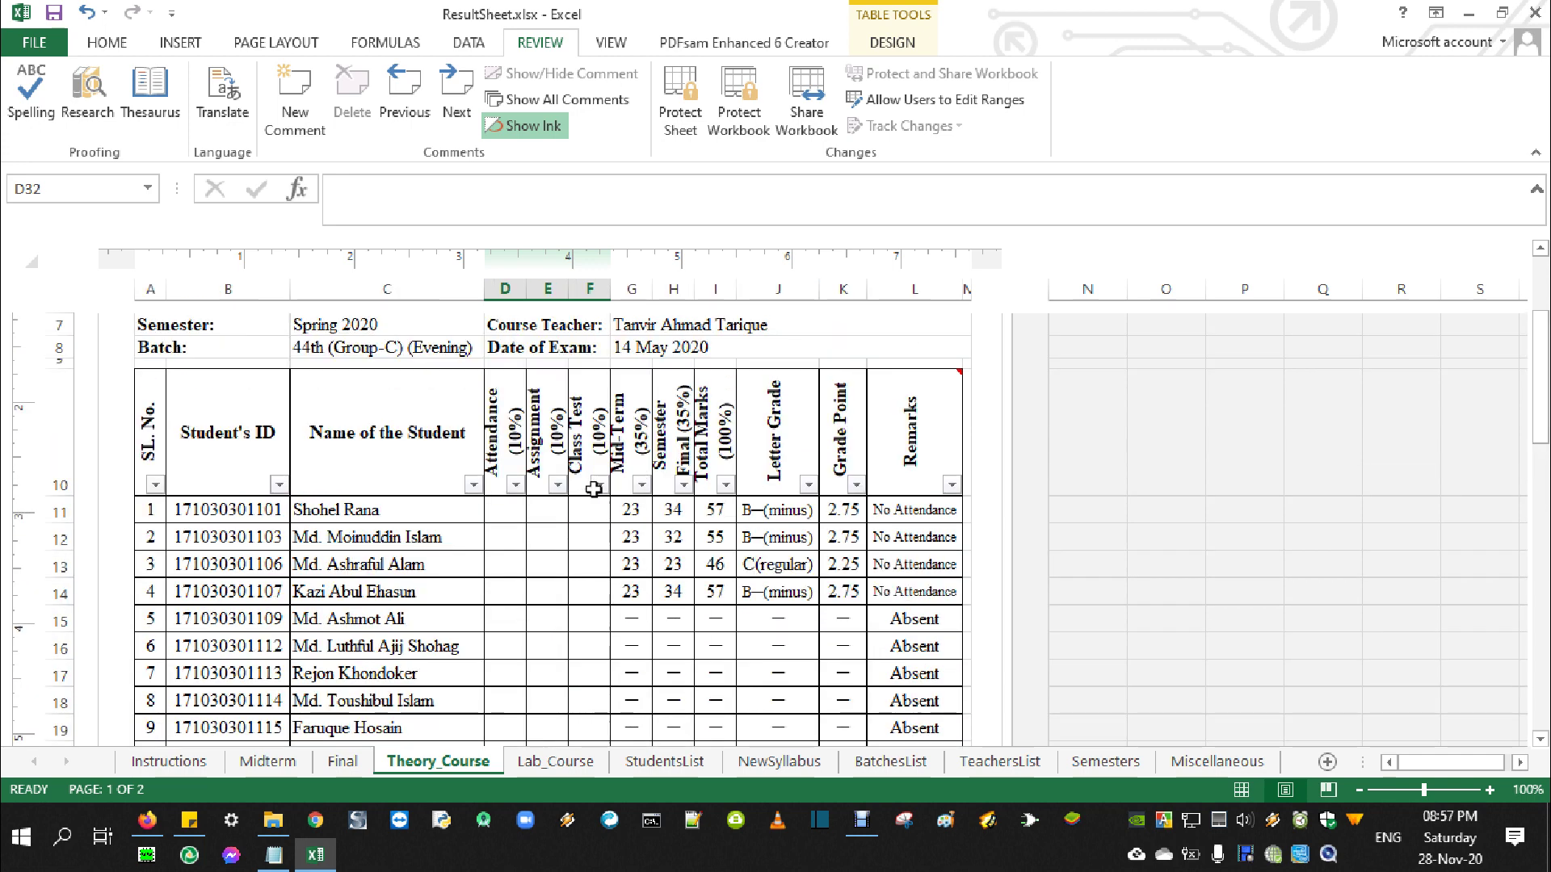
scroll(842, 559, down, 4)
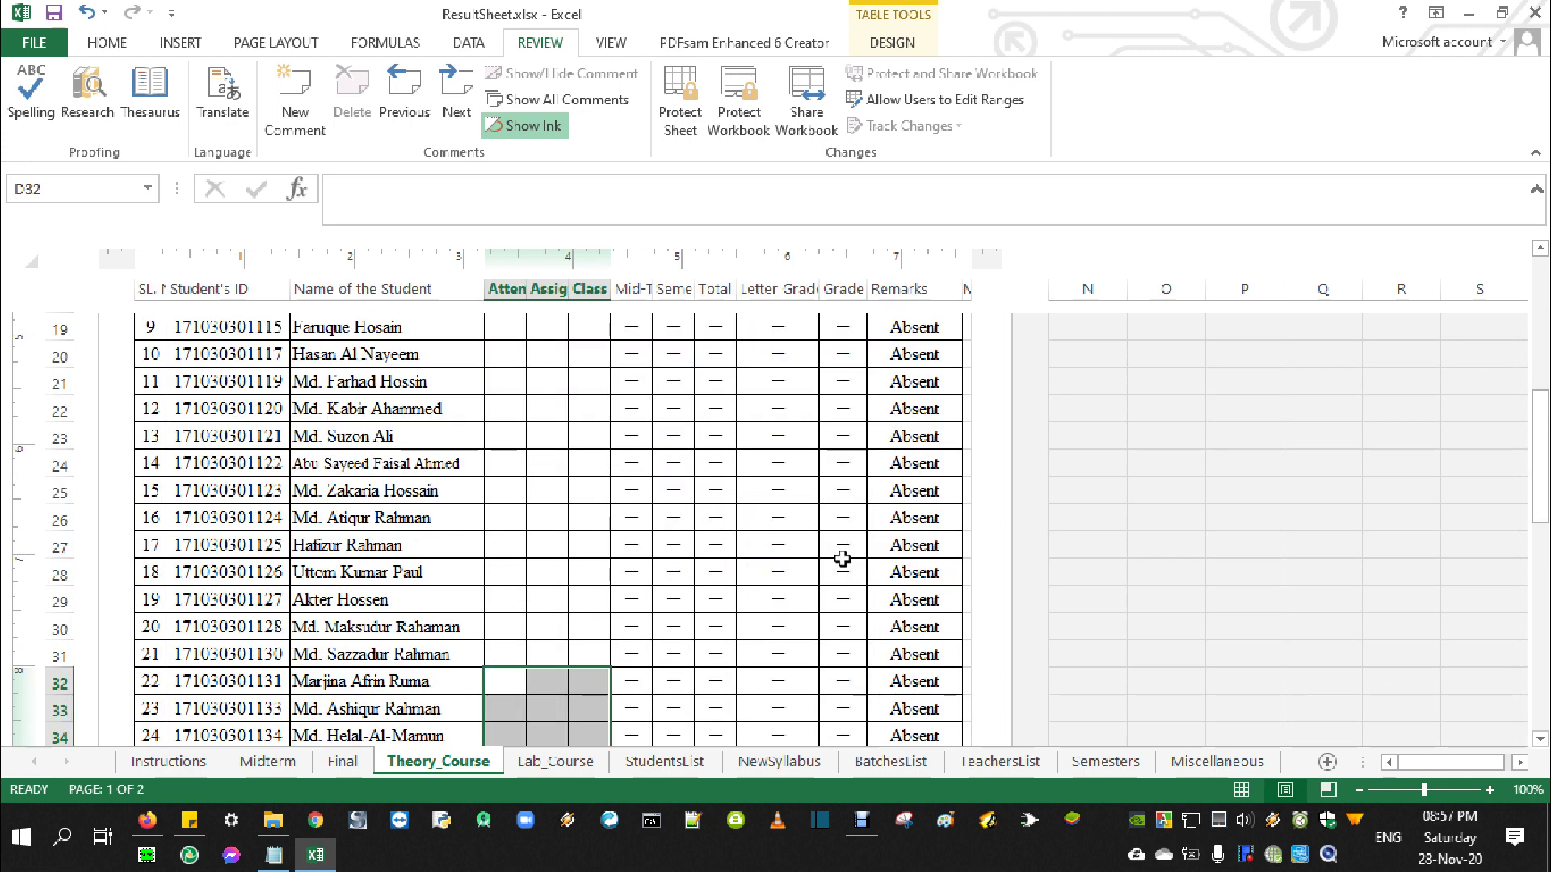
scroll(842, 559, down, 1)
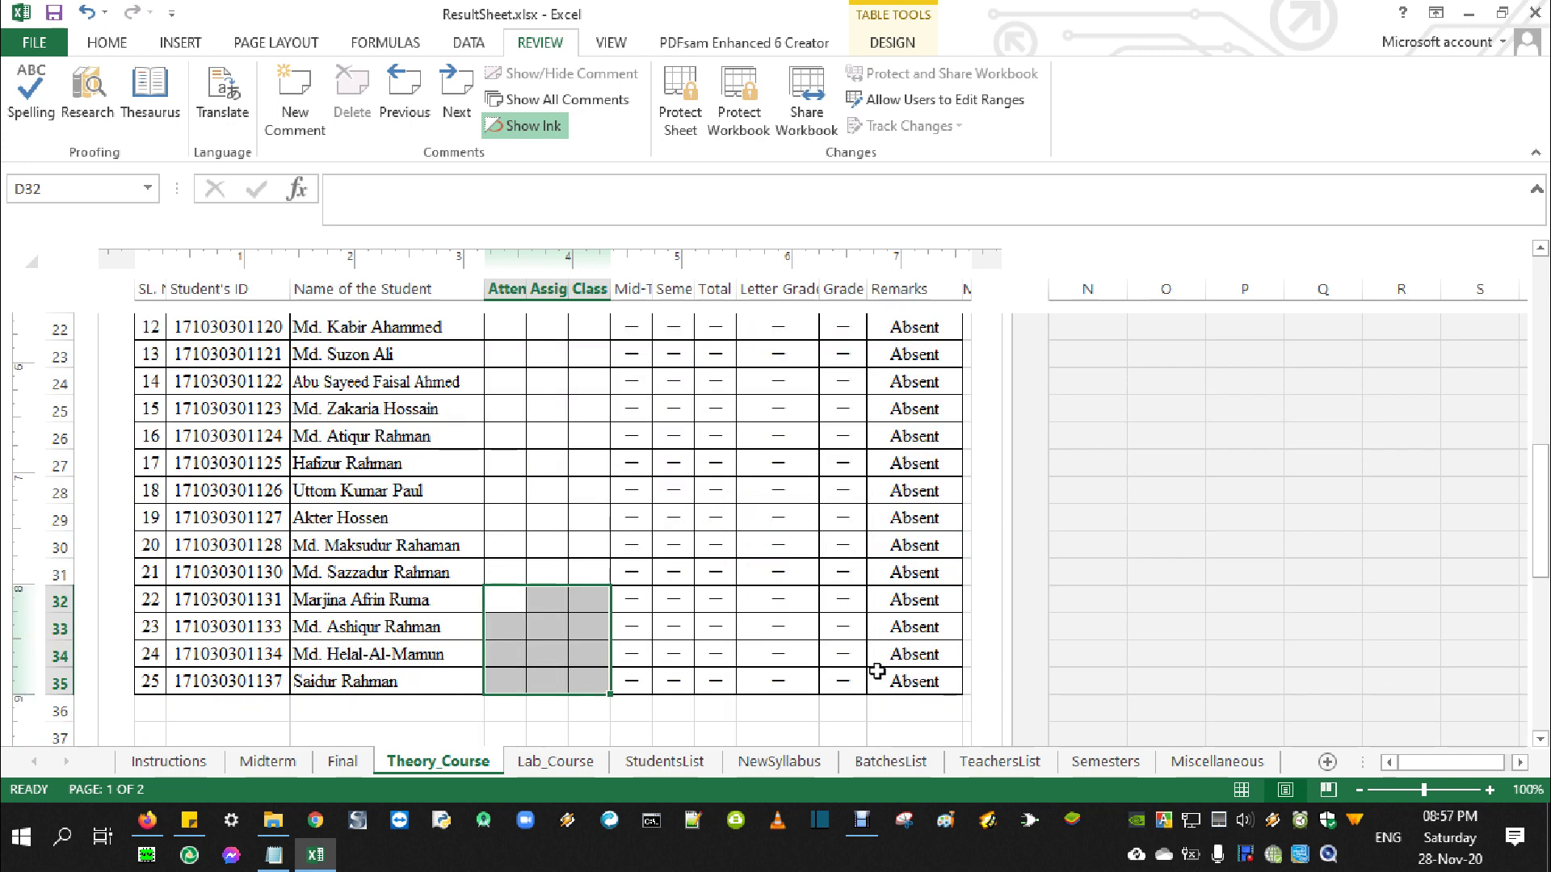
click(586, 524)
scroll(843, 567, up, 4)
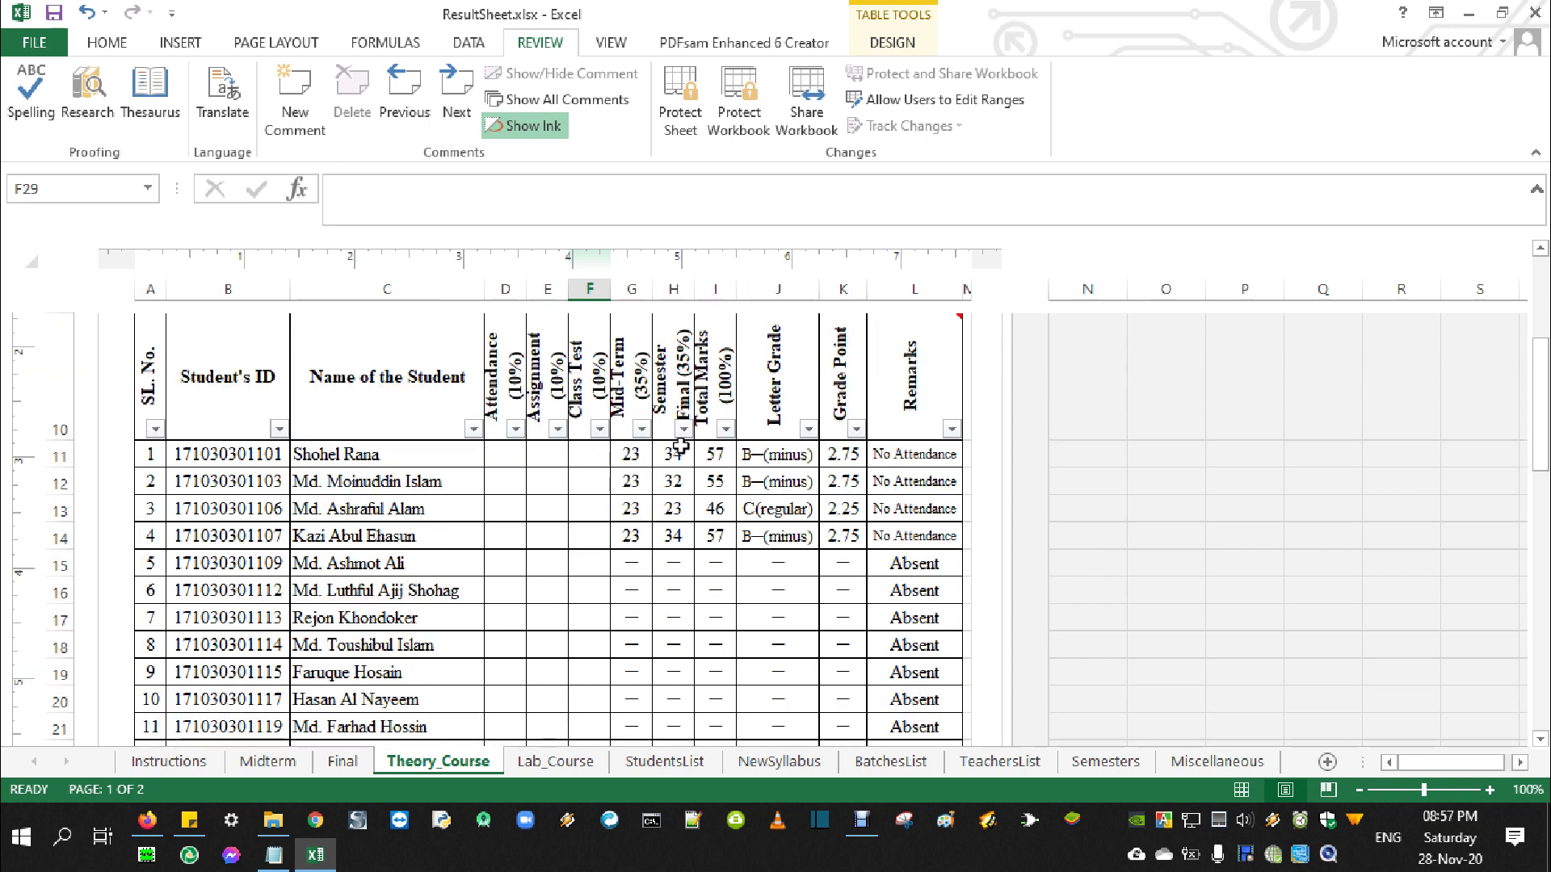
Fill the row 11 result formulas (G11:L11) down the student table
click(624, 454)
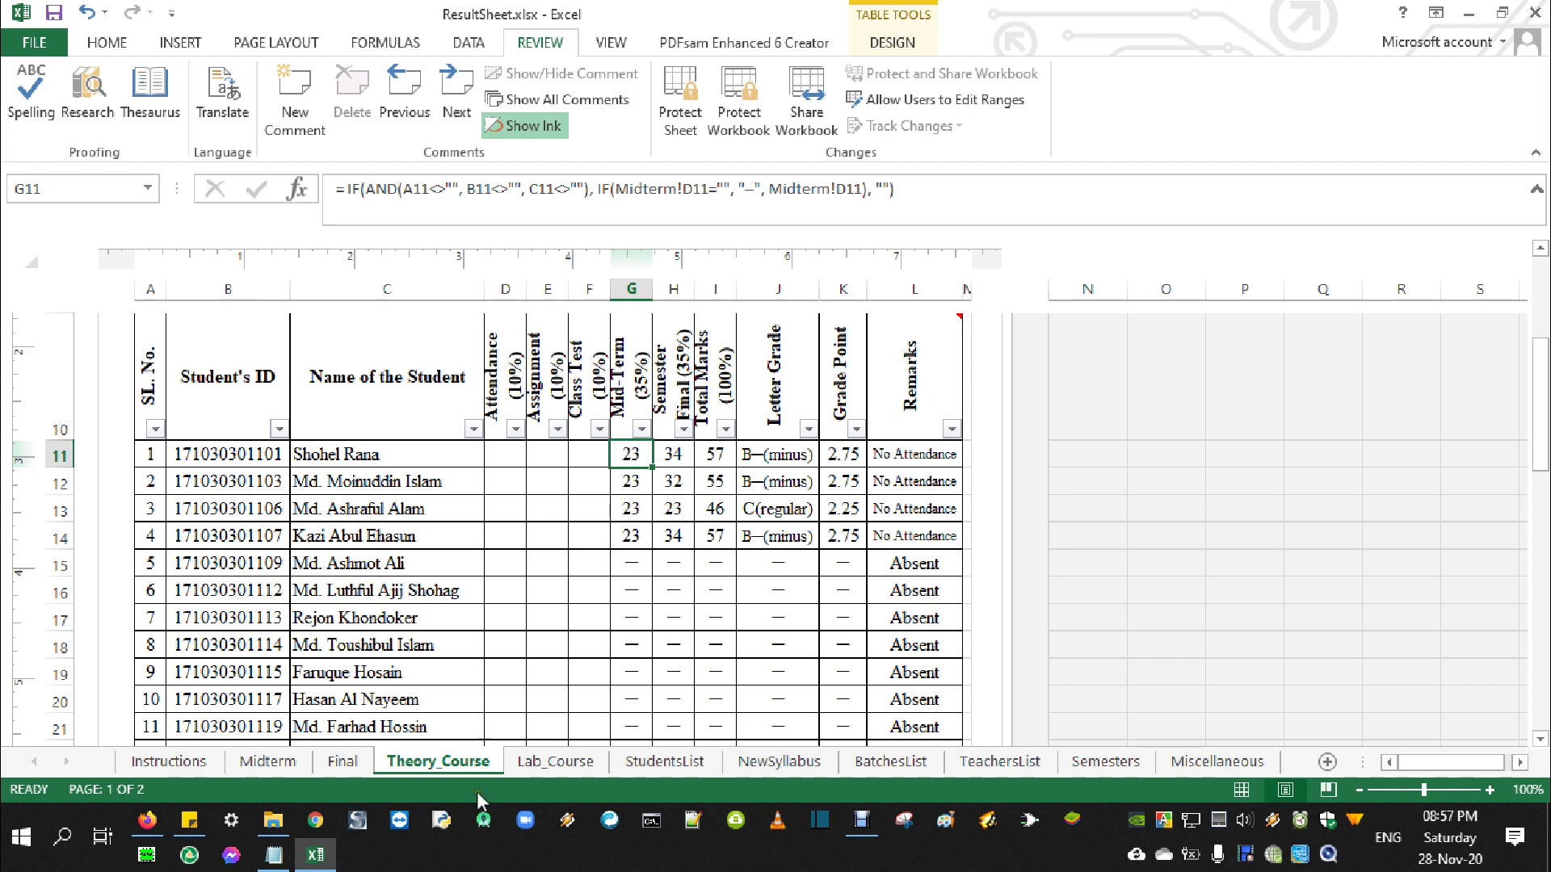
drag(628, 455, 935, 454)
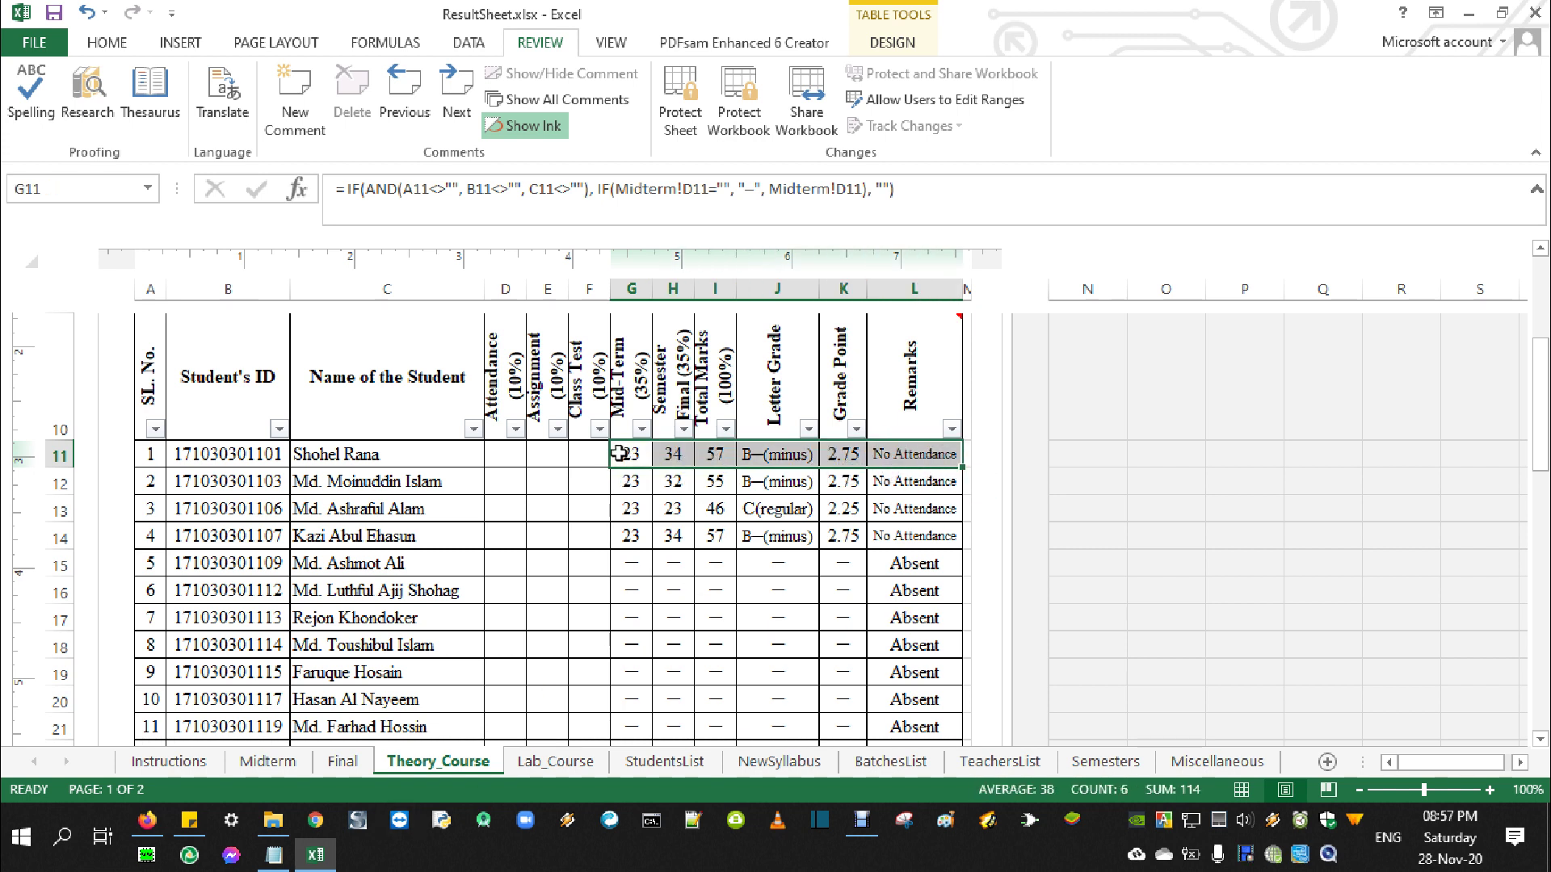
drag(958, 467, 960, 467)
drag(960, 469, 960, 469)
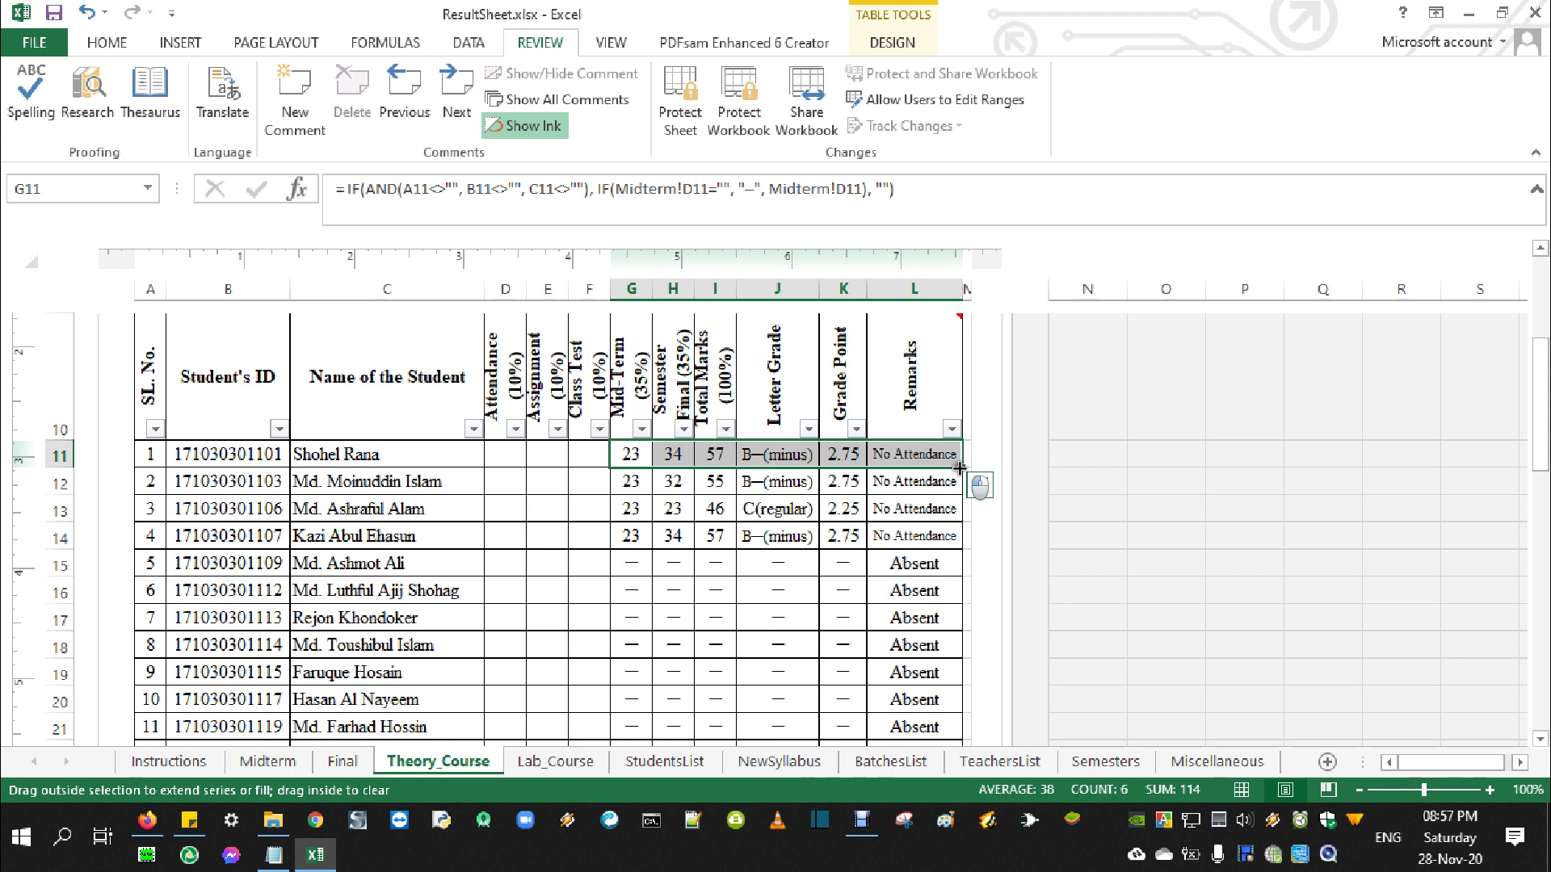
drag(959, 468, 936, 364)
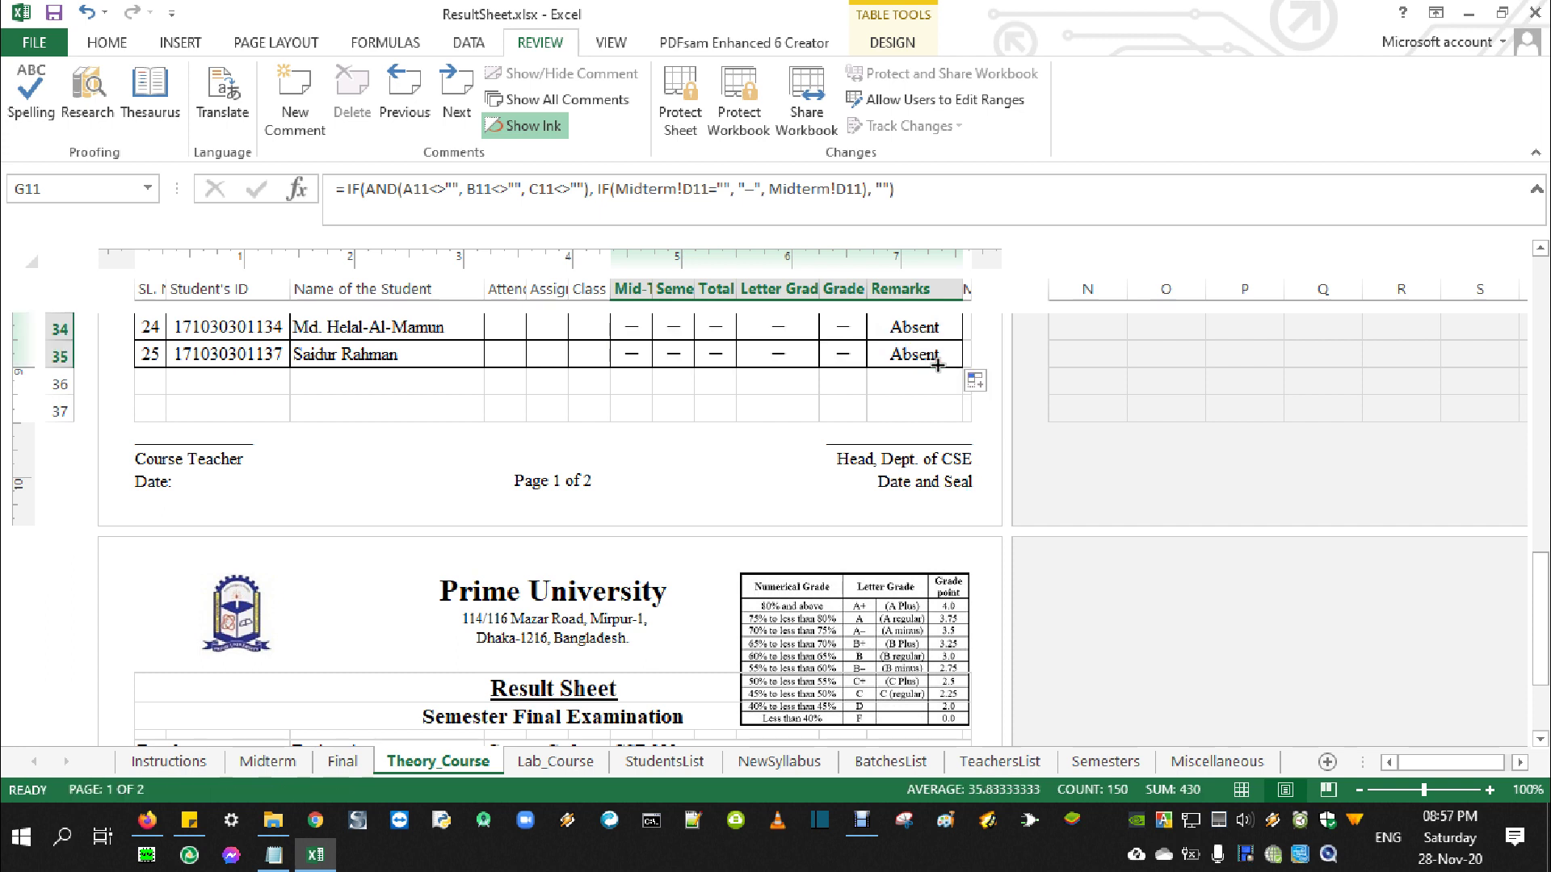
Clear the Mid-Term and Final marks in G34:H35 for students 24 and 25
click(637, 355)
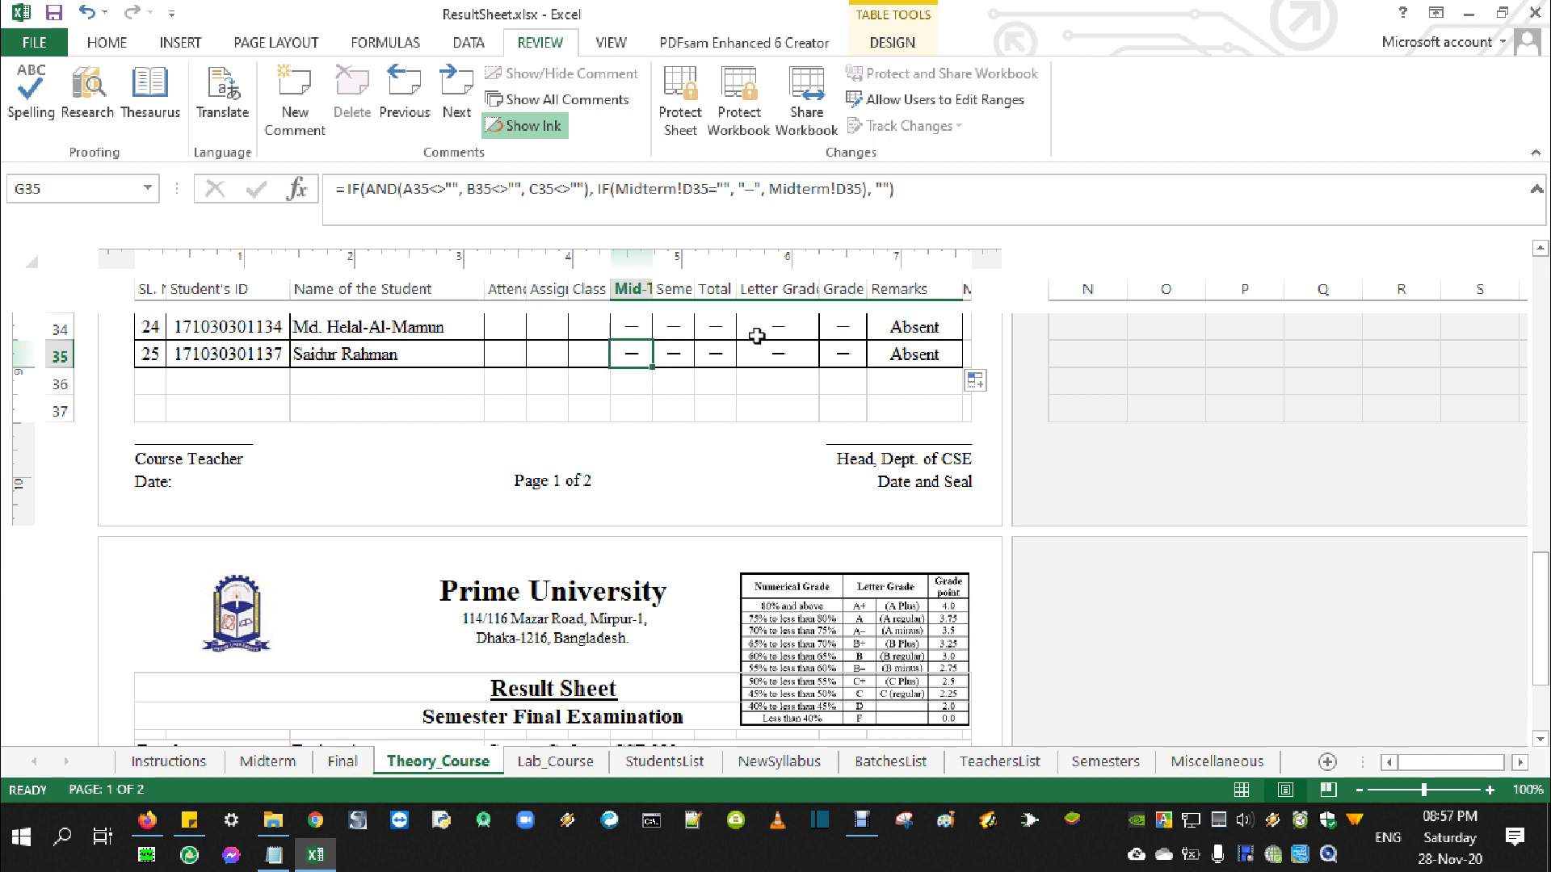
scroll(741, 533, up, 2)
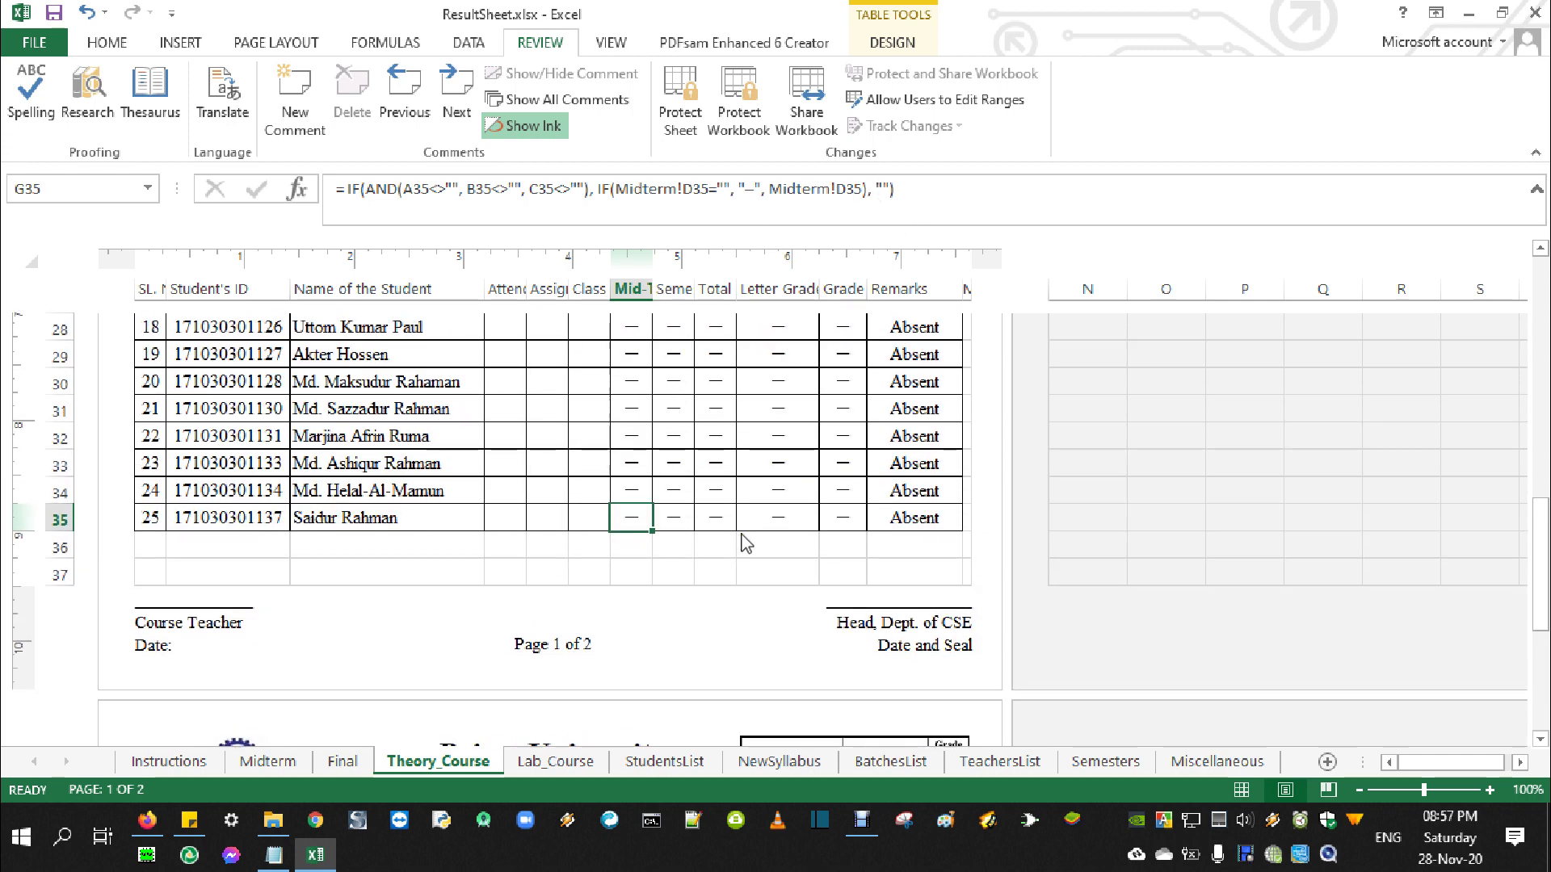
drag(626, 477, 674, 513)
key(Delete)
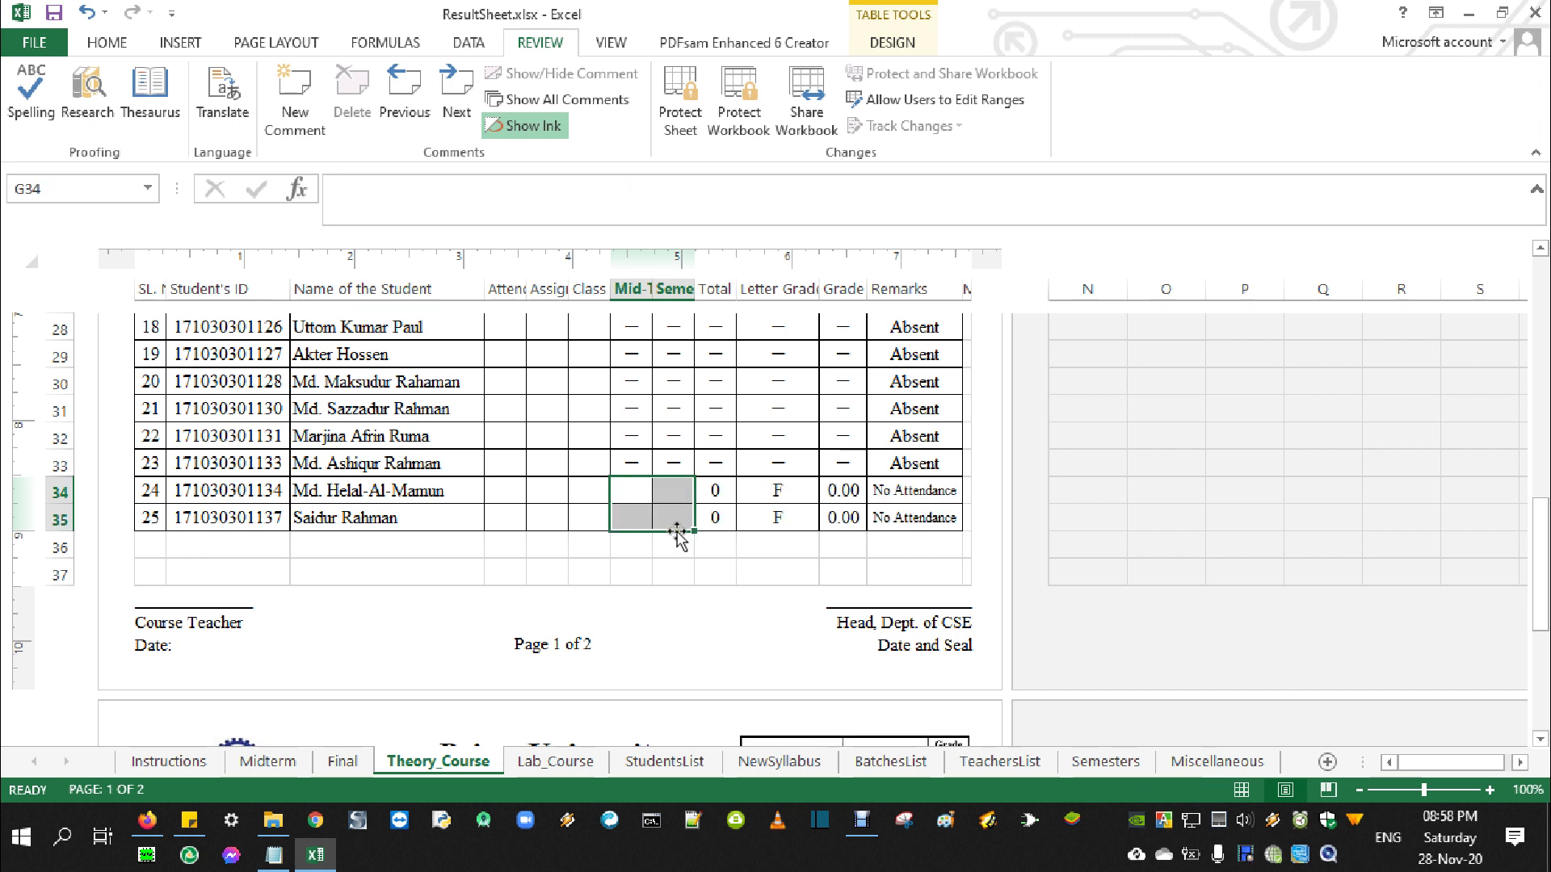
click(619, 487)
click(580, 467)
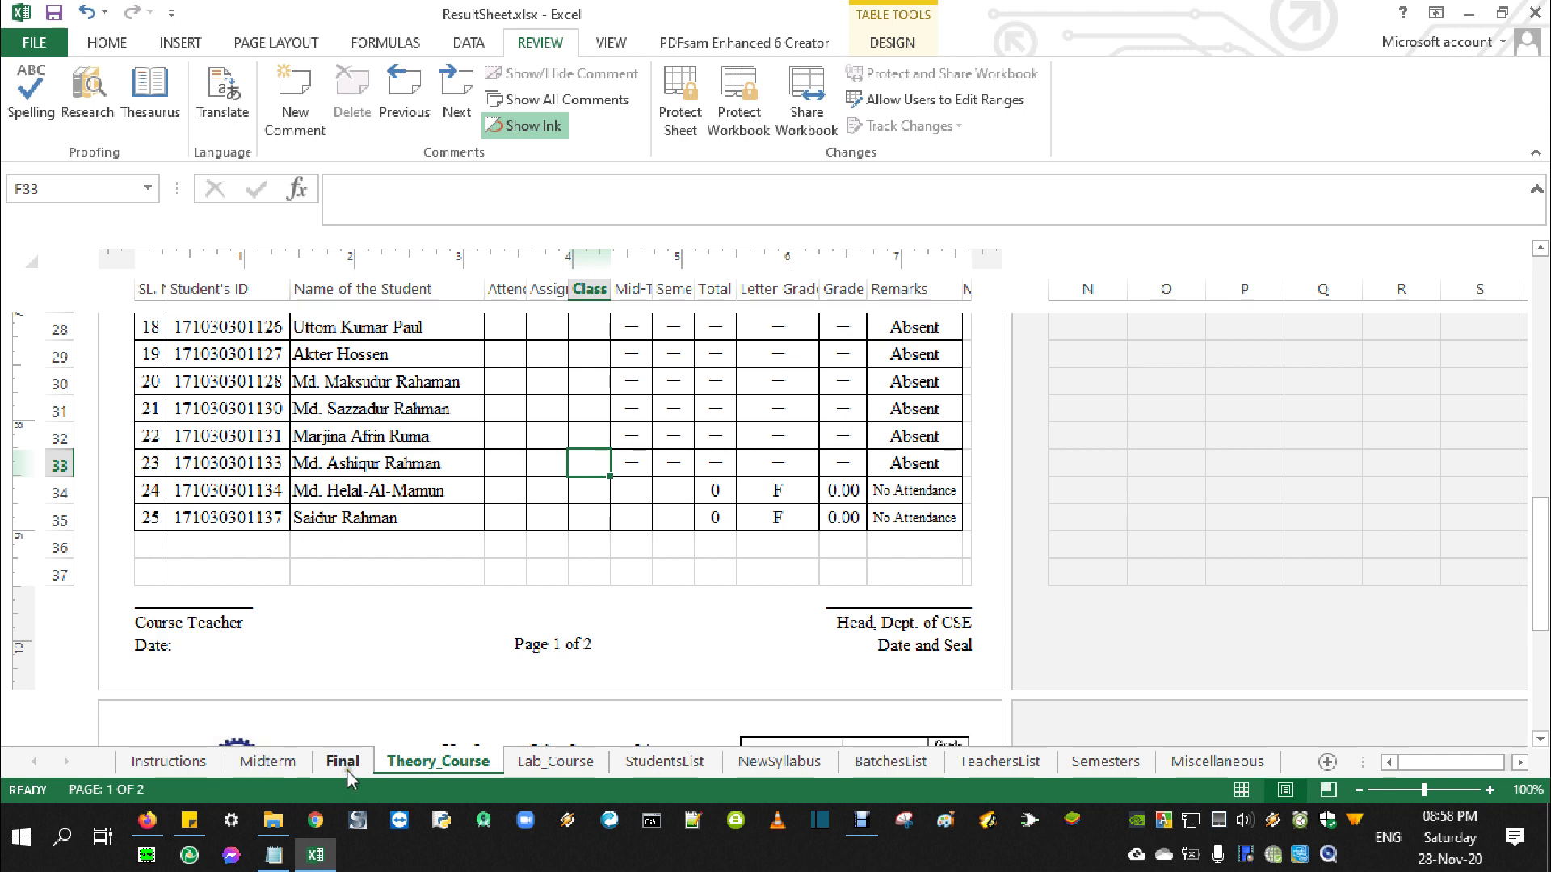
On the Midterm sheet, enter 23 for students 24 and 25 in D34 and D35
click(267, 761)
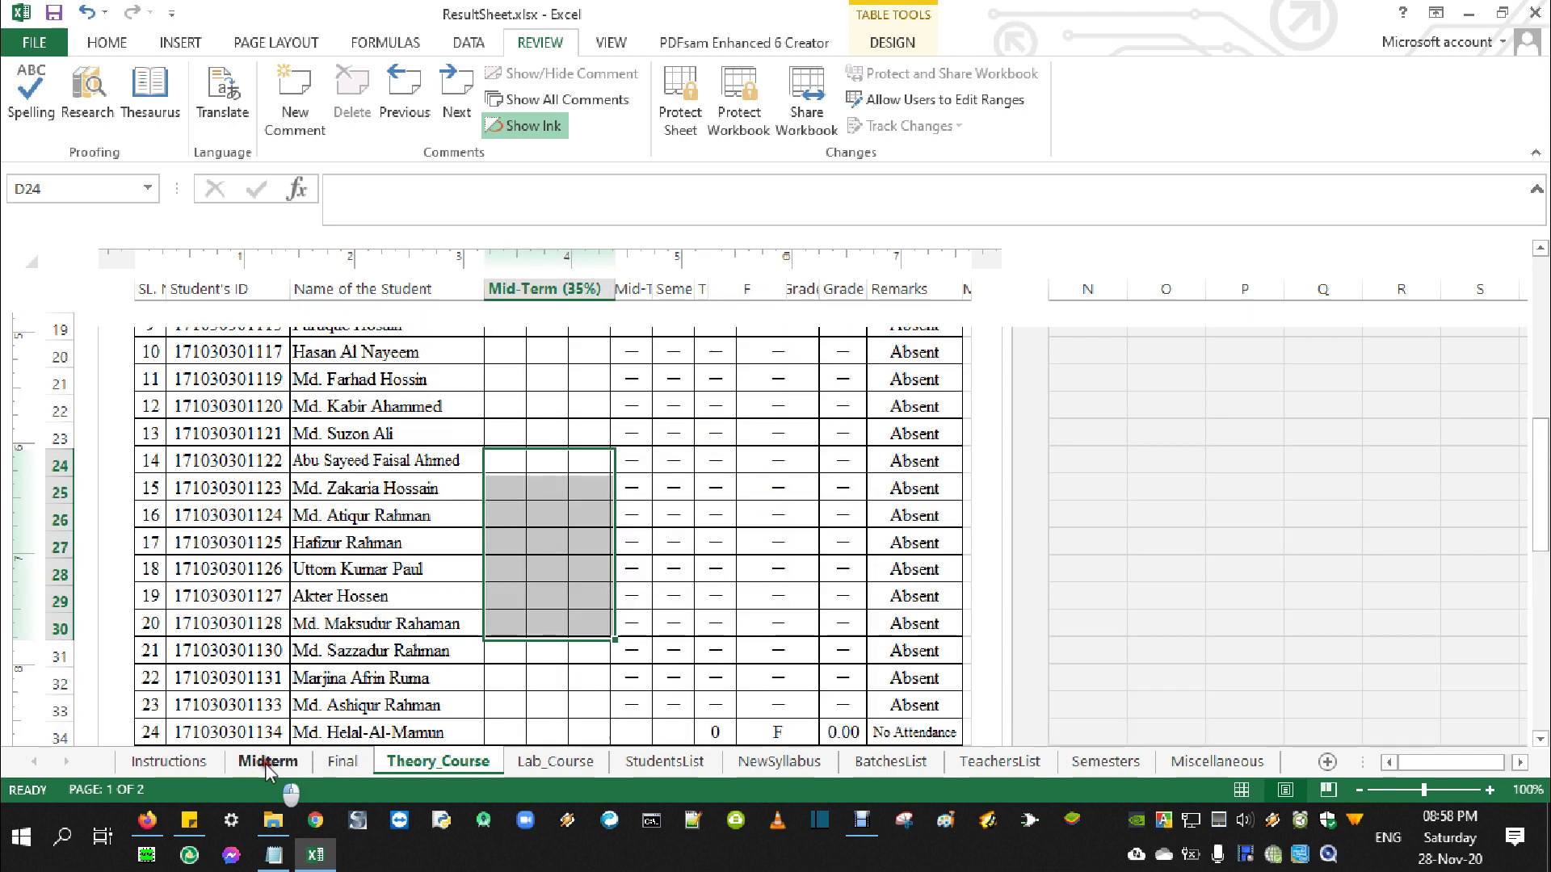
scroll(734, 661, down, 4)
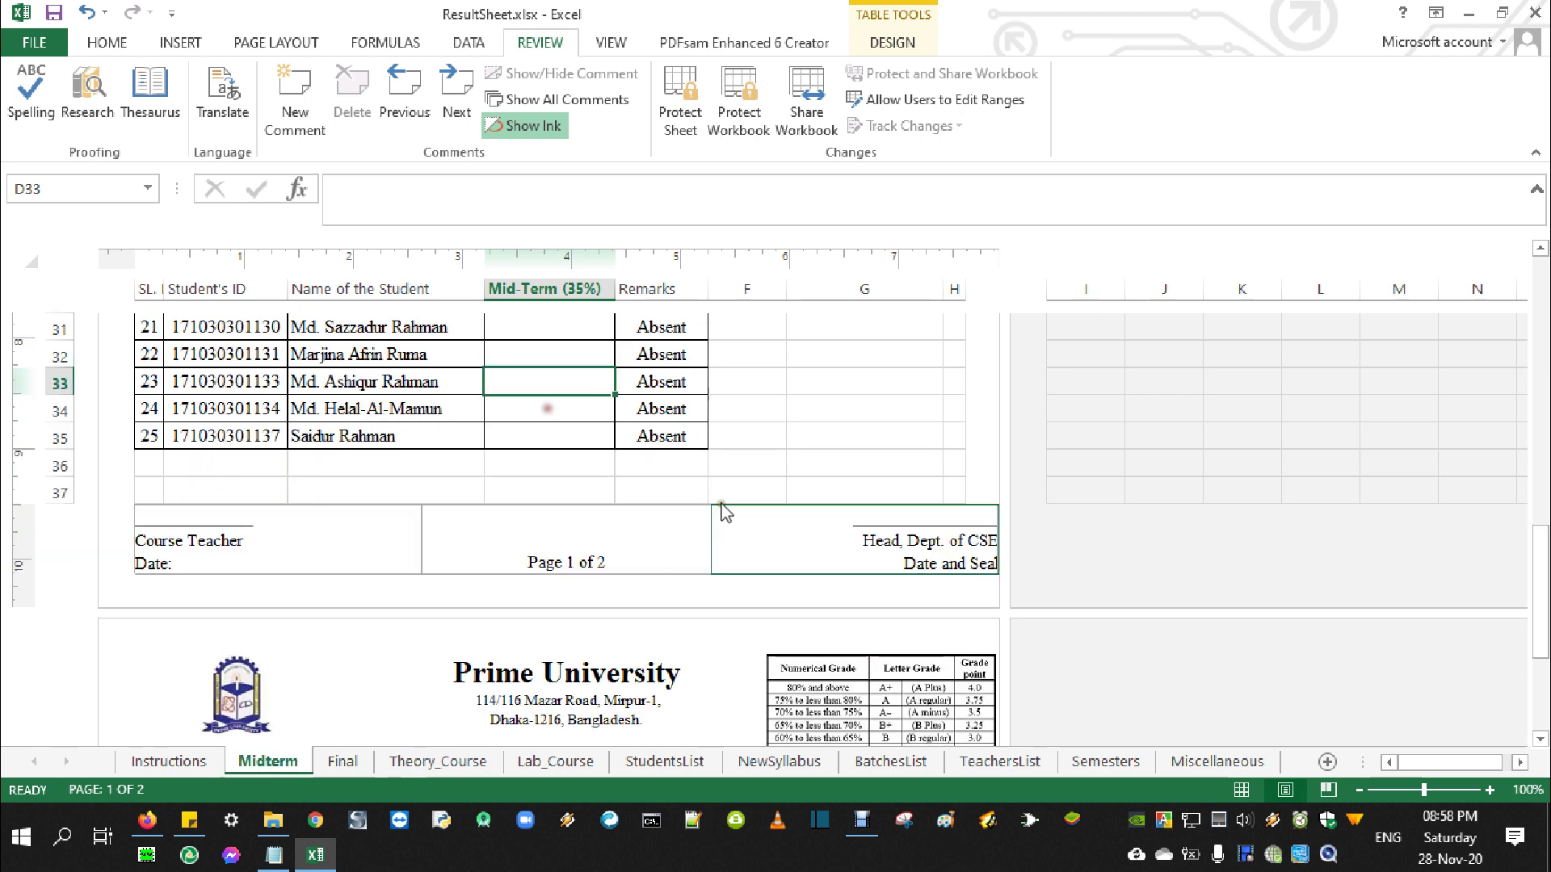
click(569, 409)
text(23)
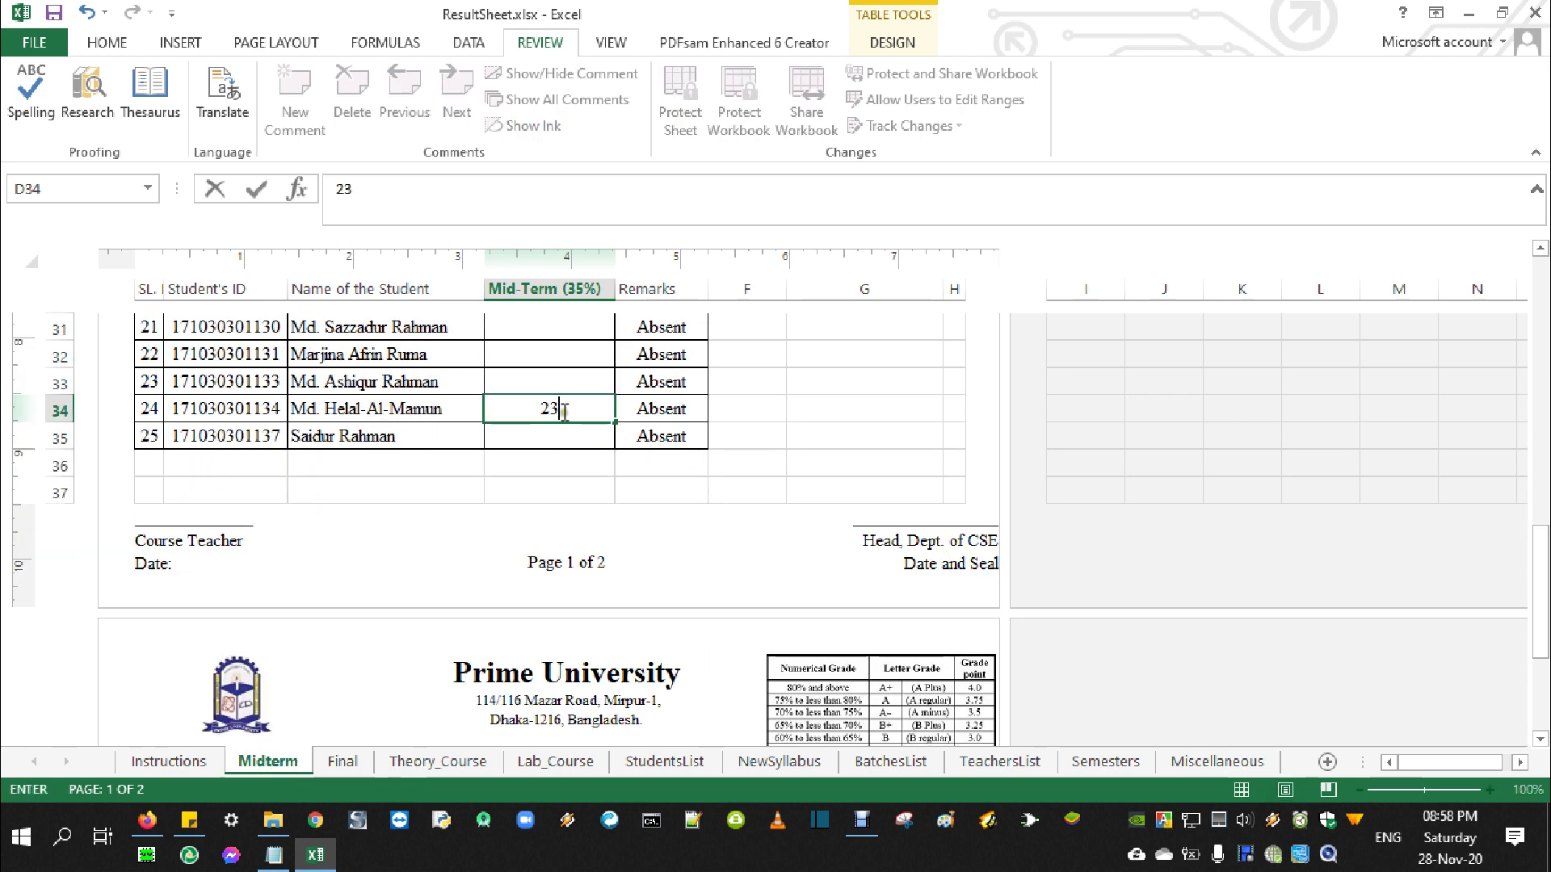
click(568, 436)
text(23)
On the Final sheet, enter 23 for students 24 and 25, then return to Theory_Course
click(323, 764)
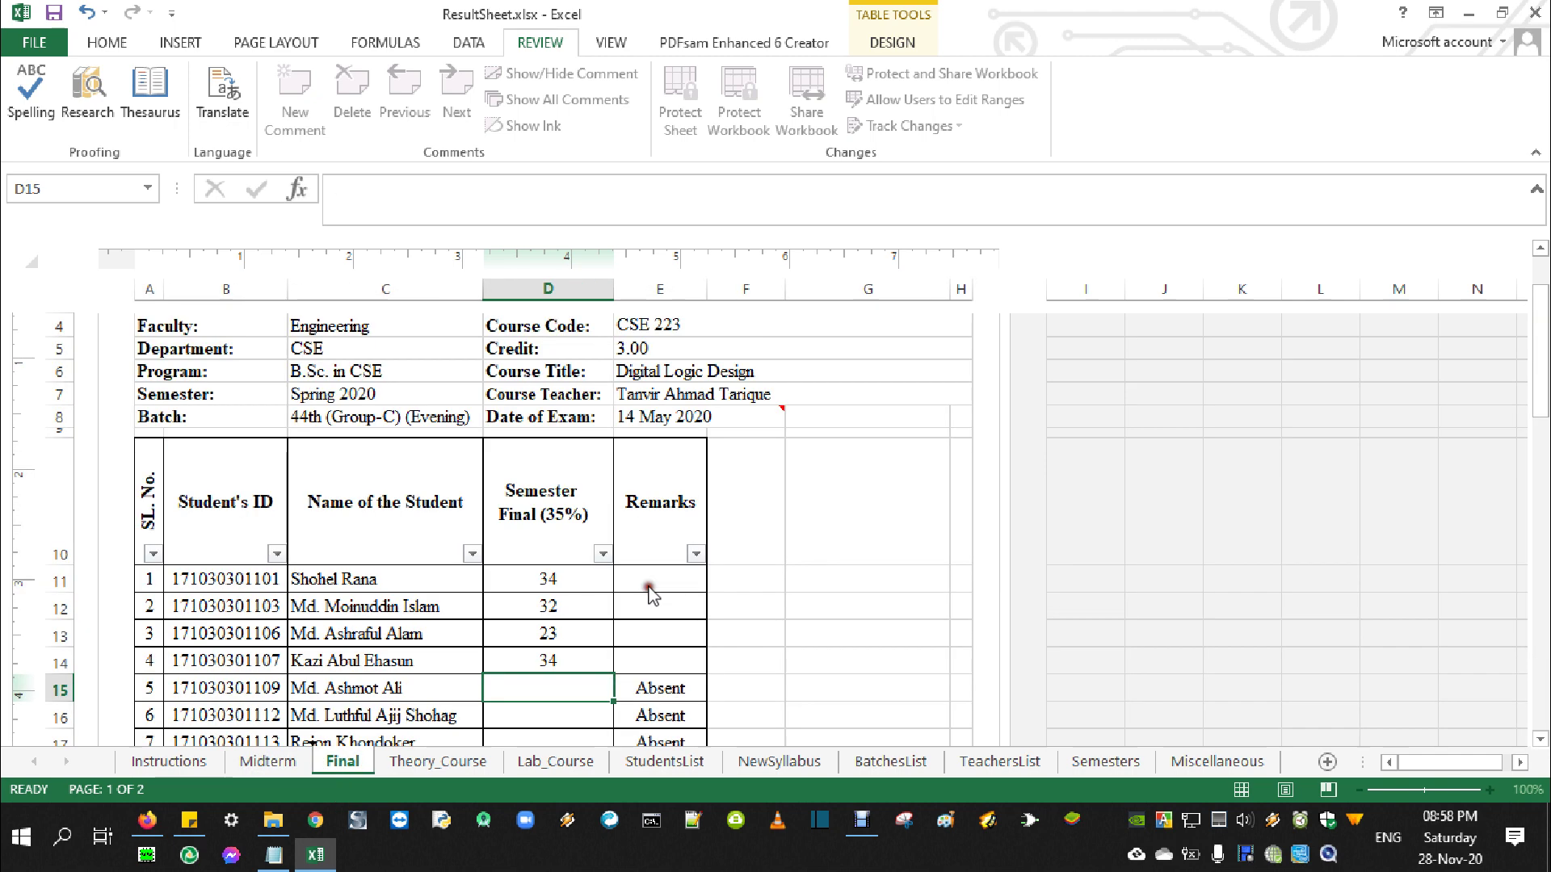
scroll(654, 595, down, 7)
click(607, 571)
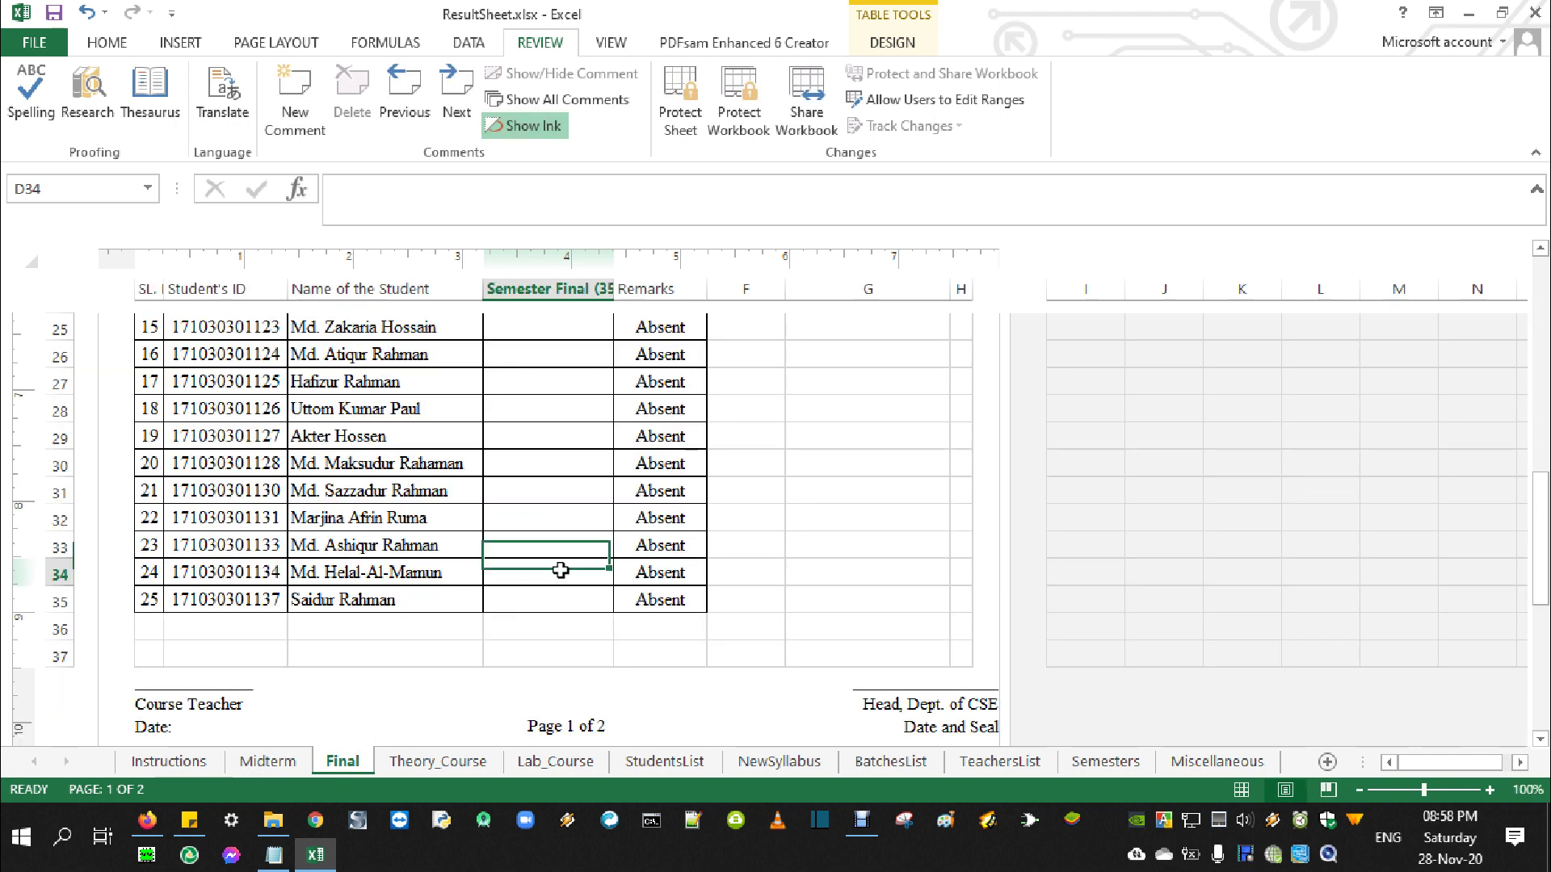
text(23)
click(593, 604)
text(23)
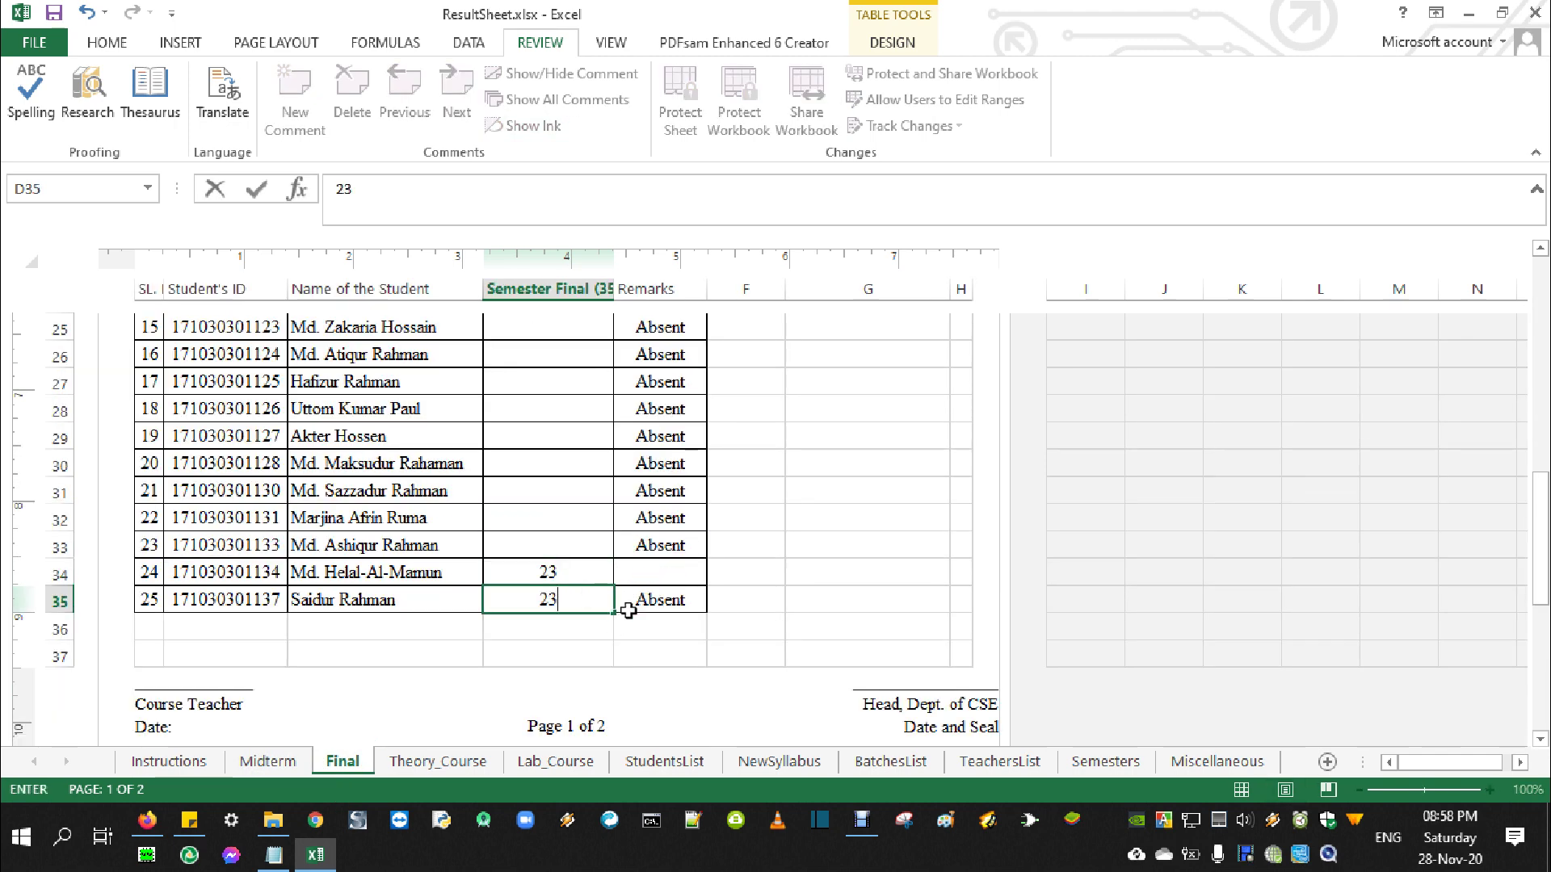
click(428, 763)
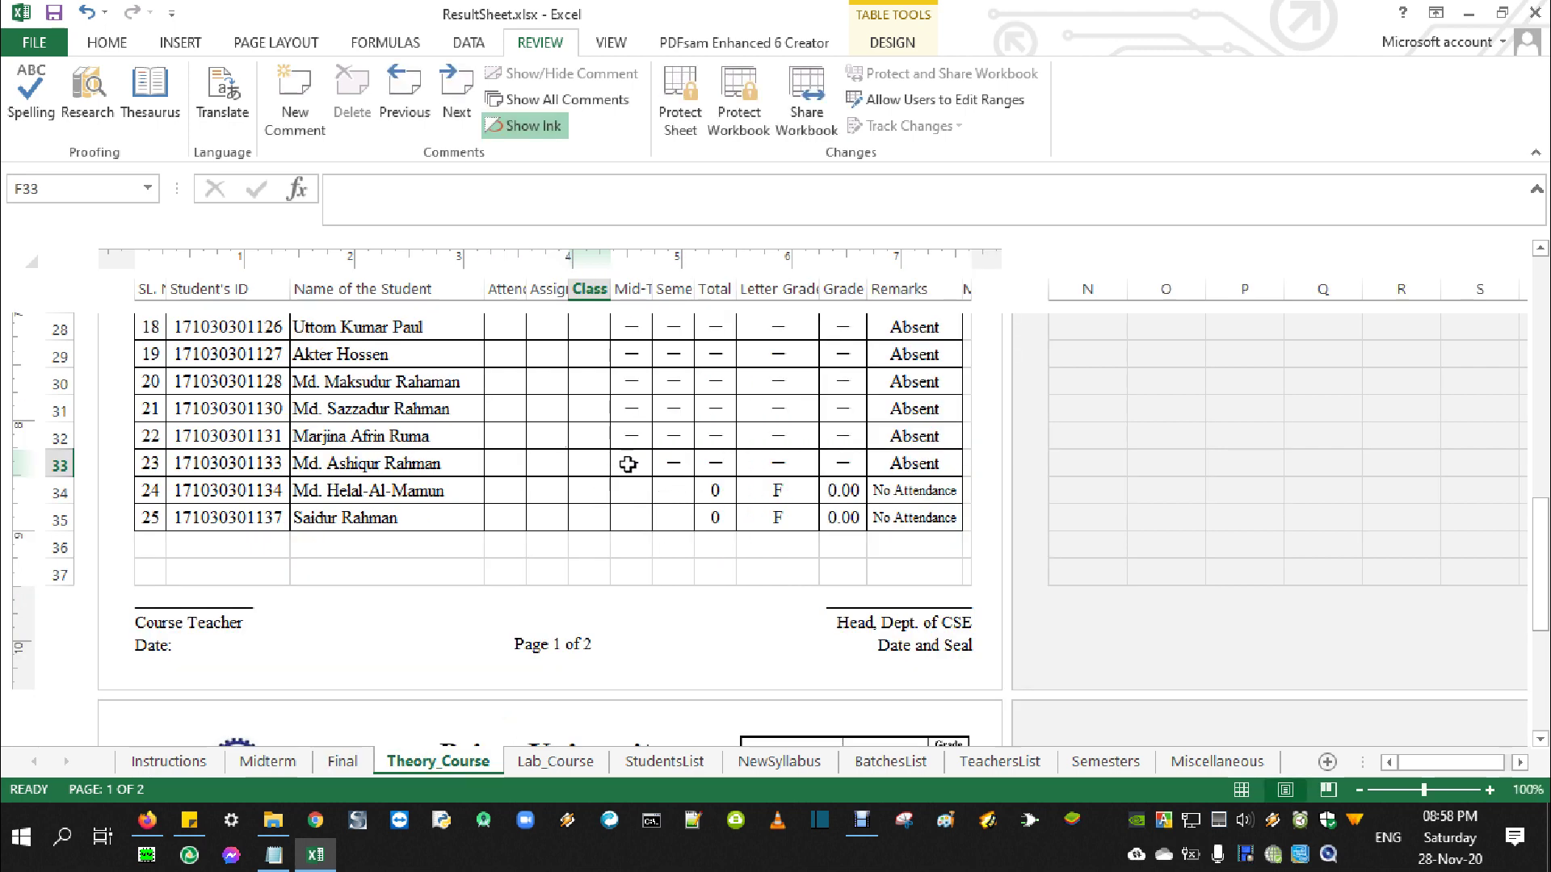
Copy row 32's Mid-Term and Final mark formulas down through rows 34 and 35
drag(629, 439, 929, 440)
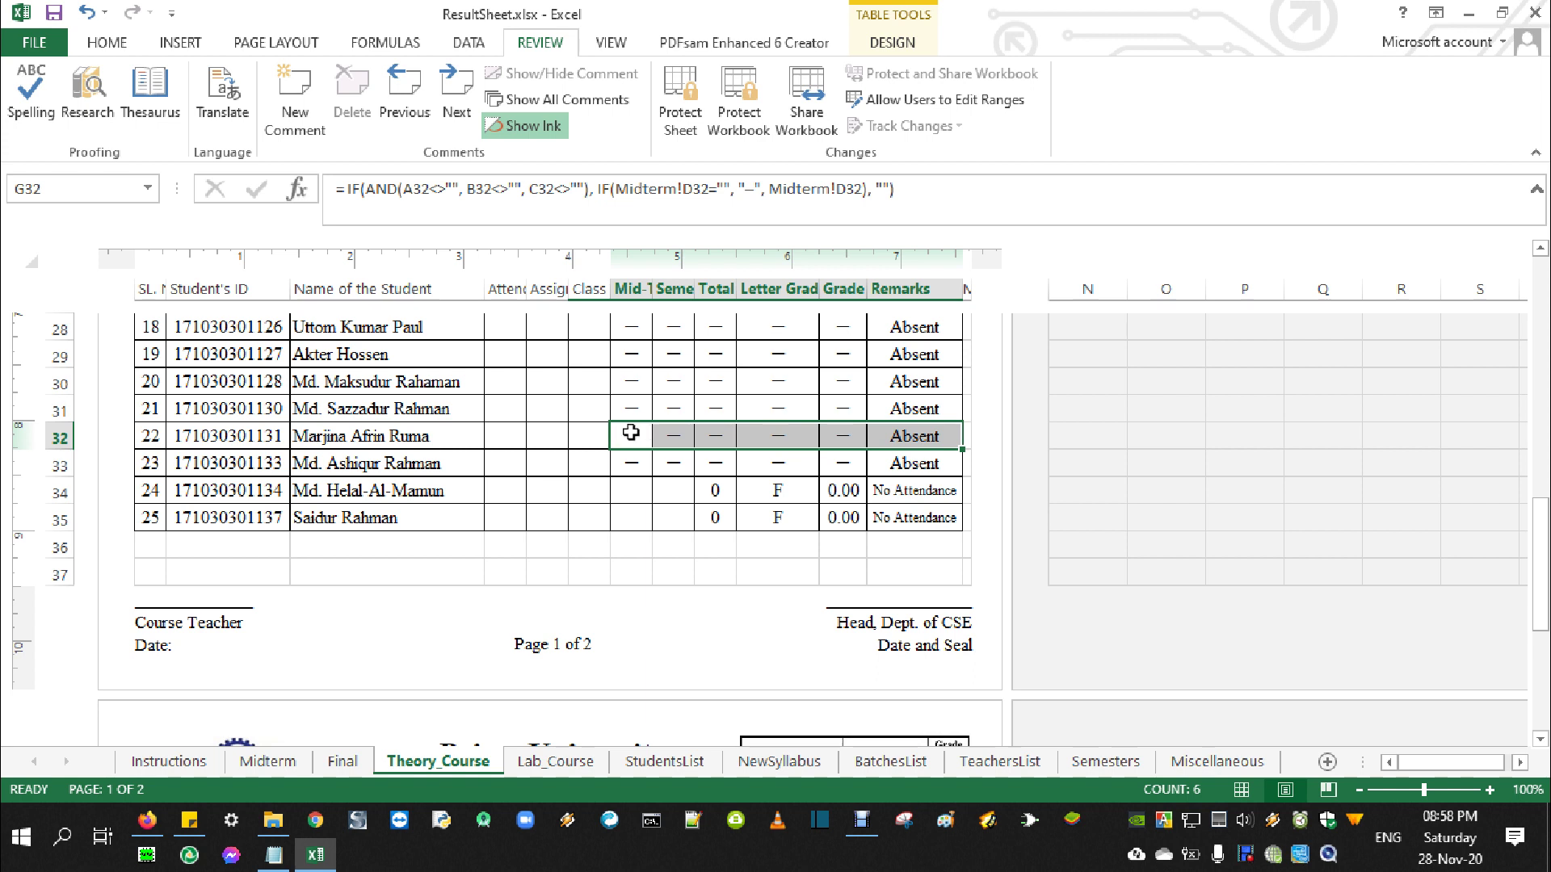
click(772, 442)
click(642, 433)
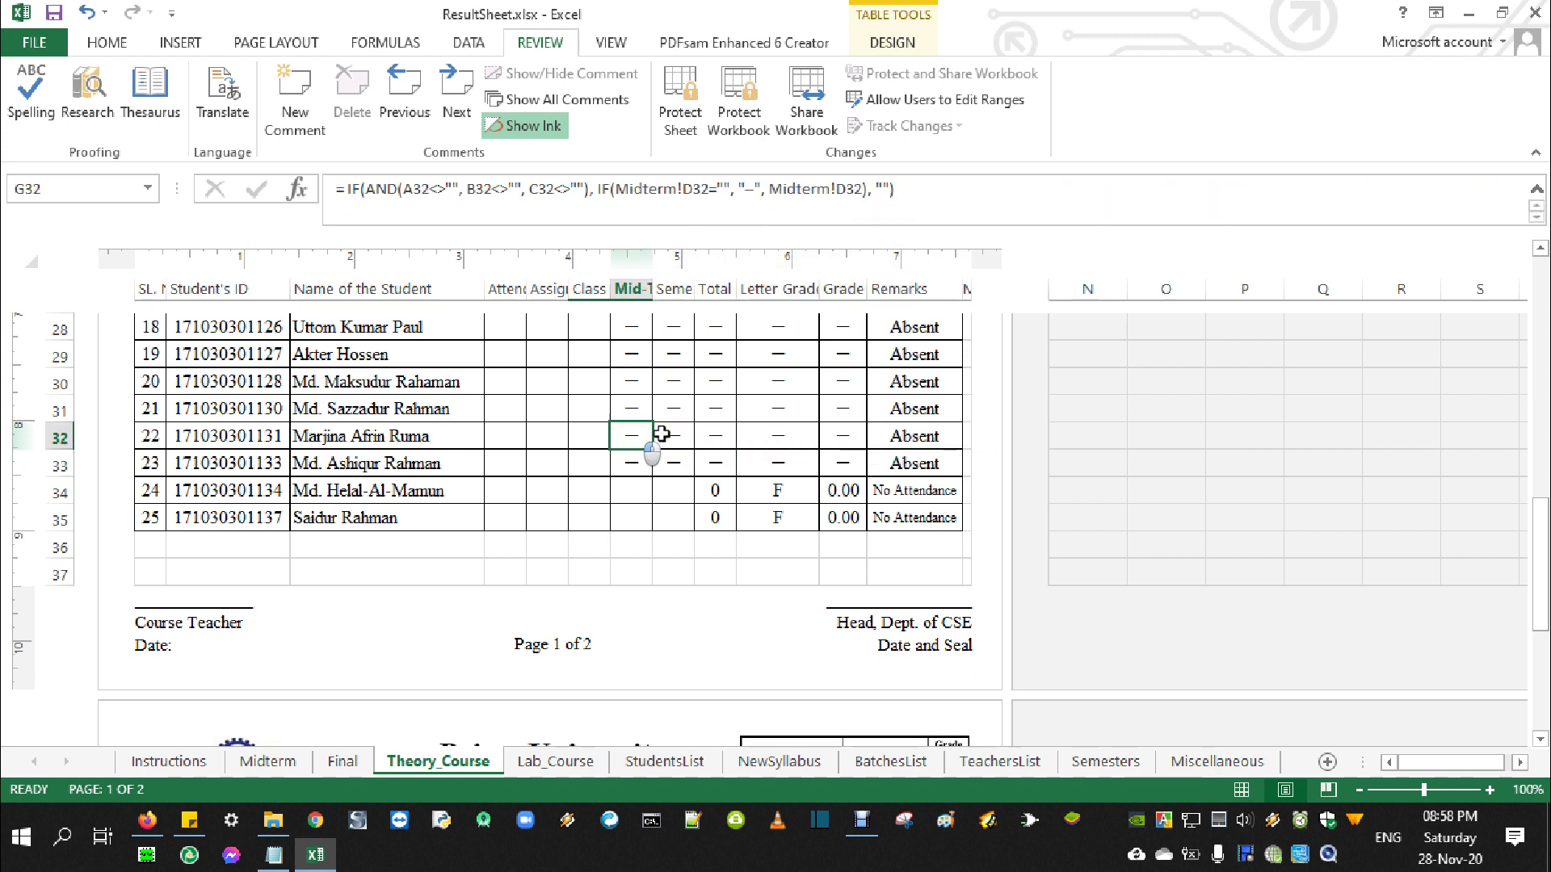
drag(662, 434, 692, 518)
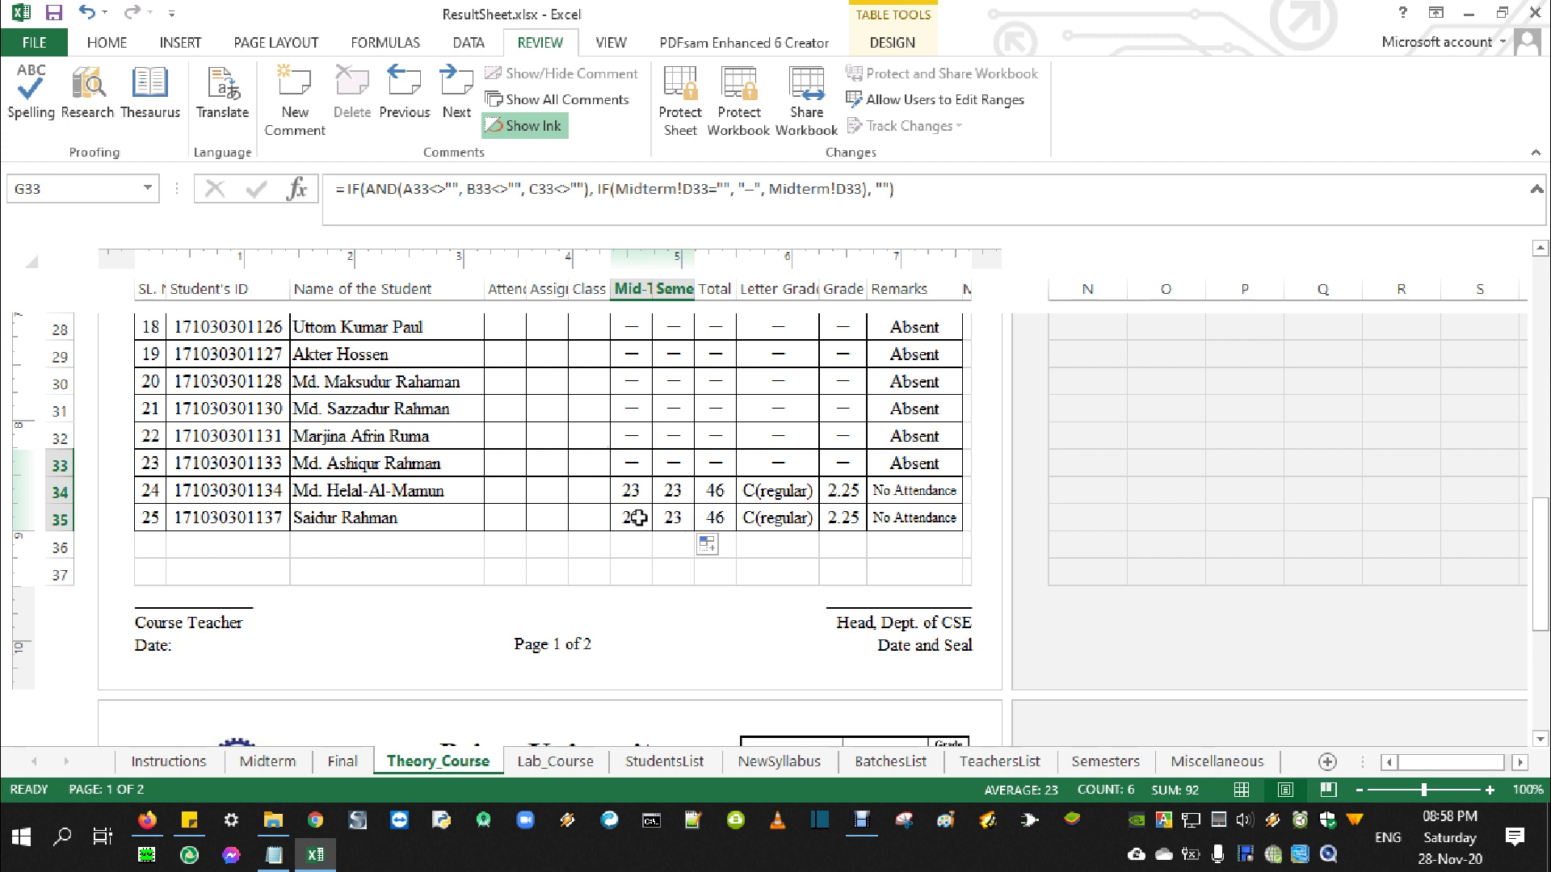
Check row 33's Mid-Term and Final cells, scroll to the top and show the resultsheets notes
click(628, 462)
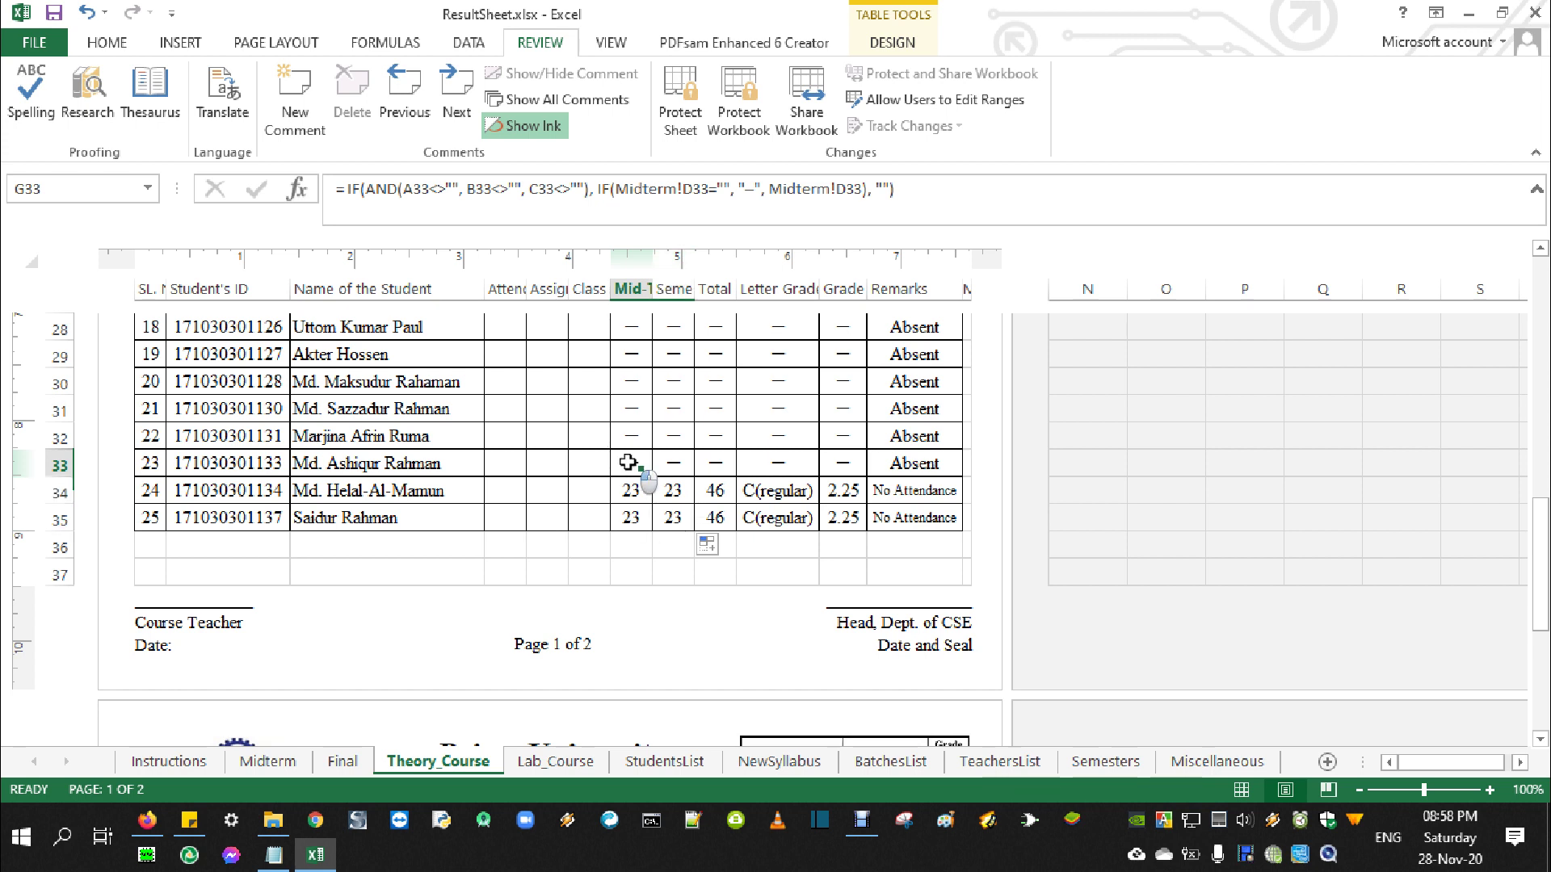
drag(628, 462, 675, 515)
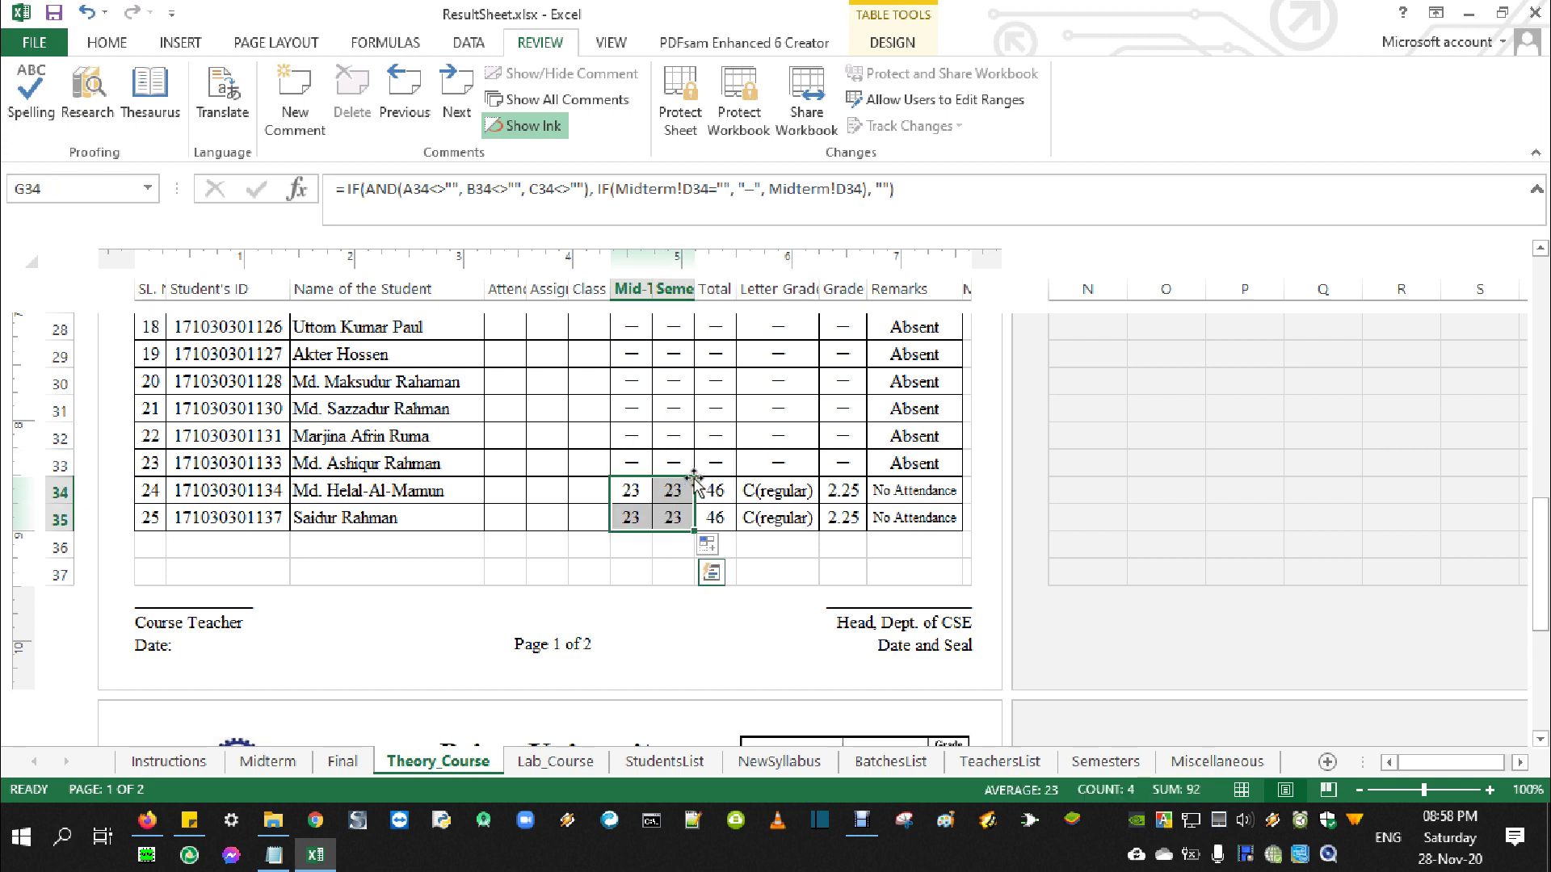
drag(628, 462, 697, 476)
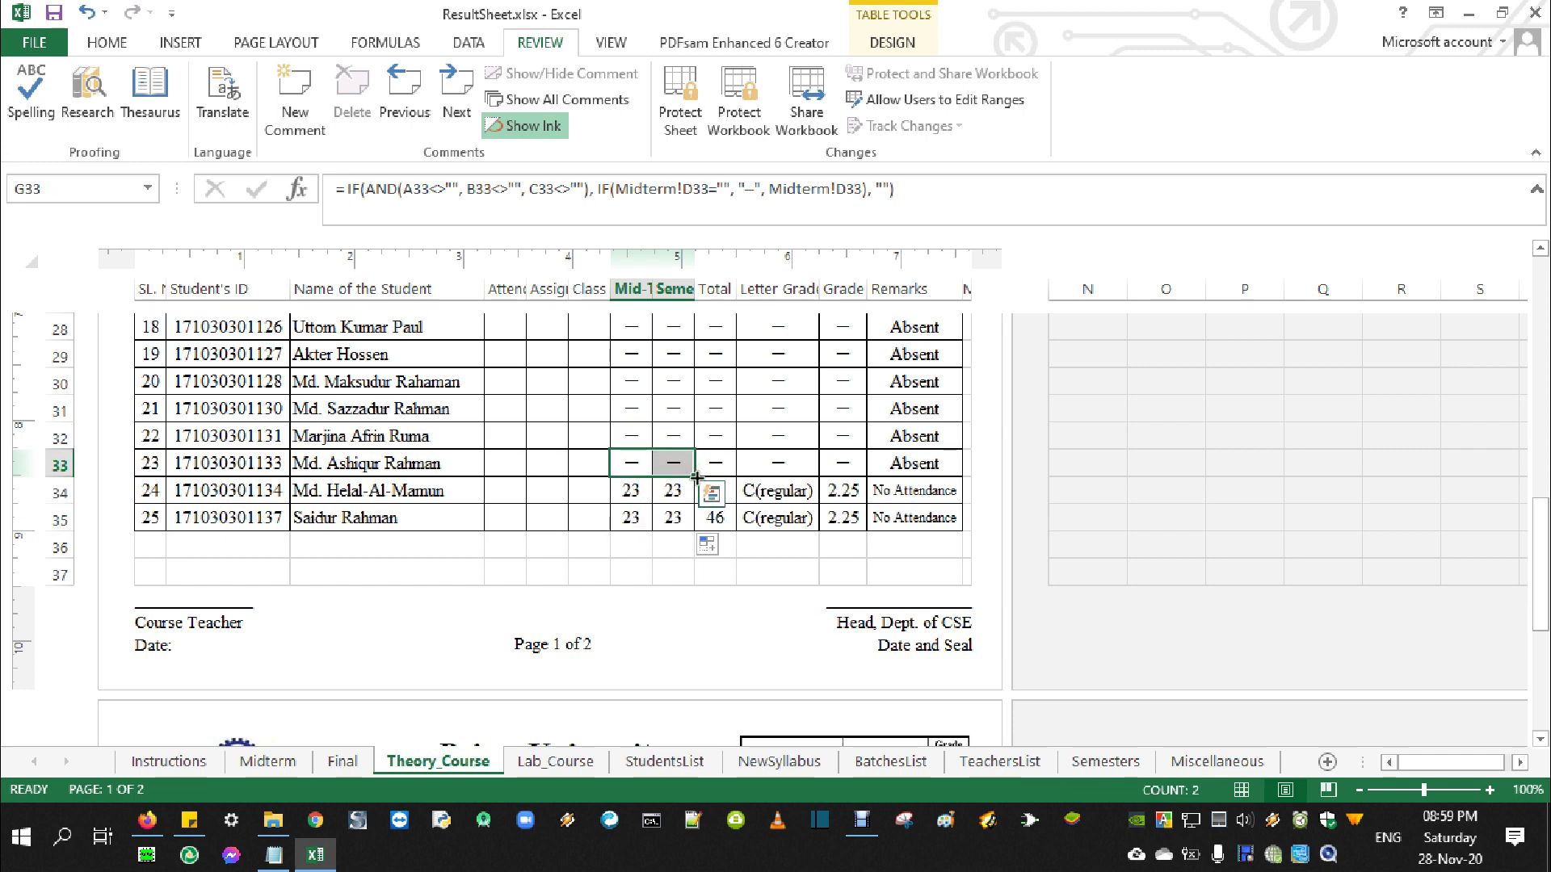
scroll(696, 476, up, 7)
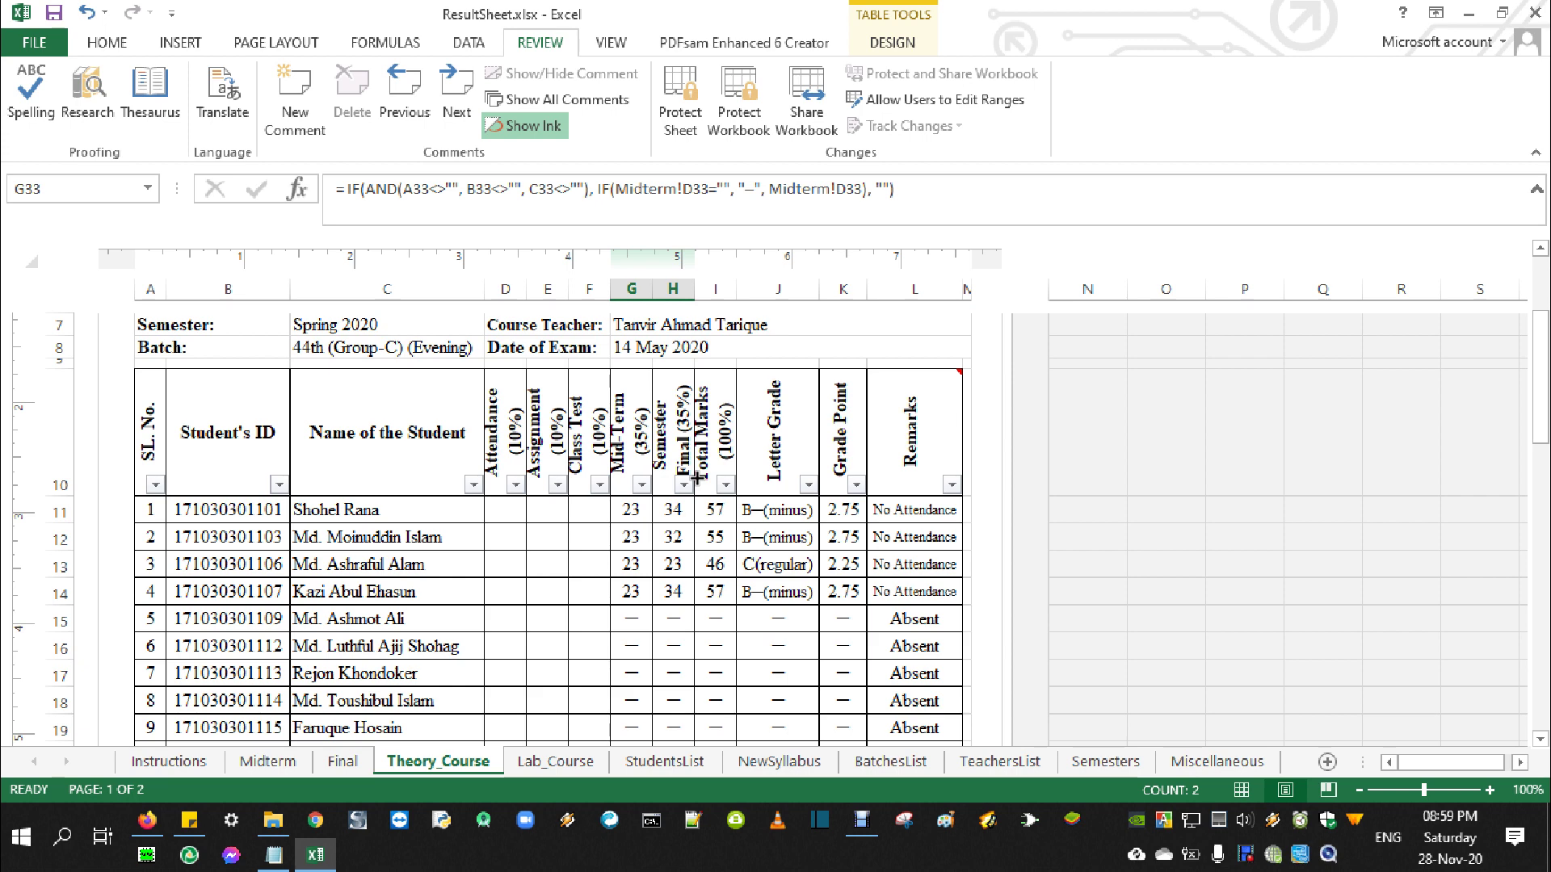
scroll(696, 478, up, 2)
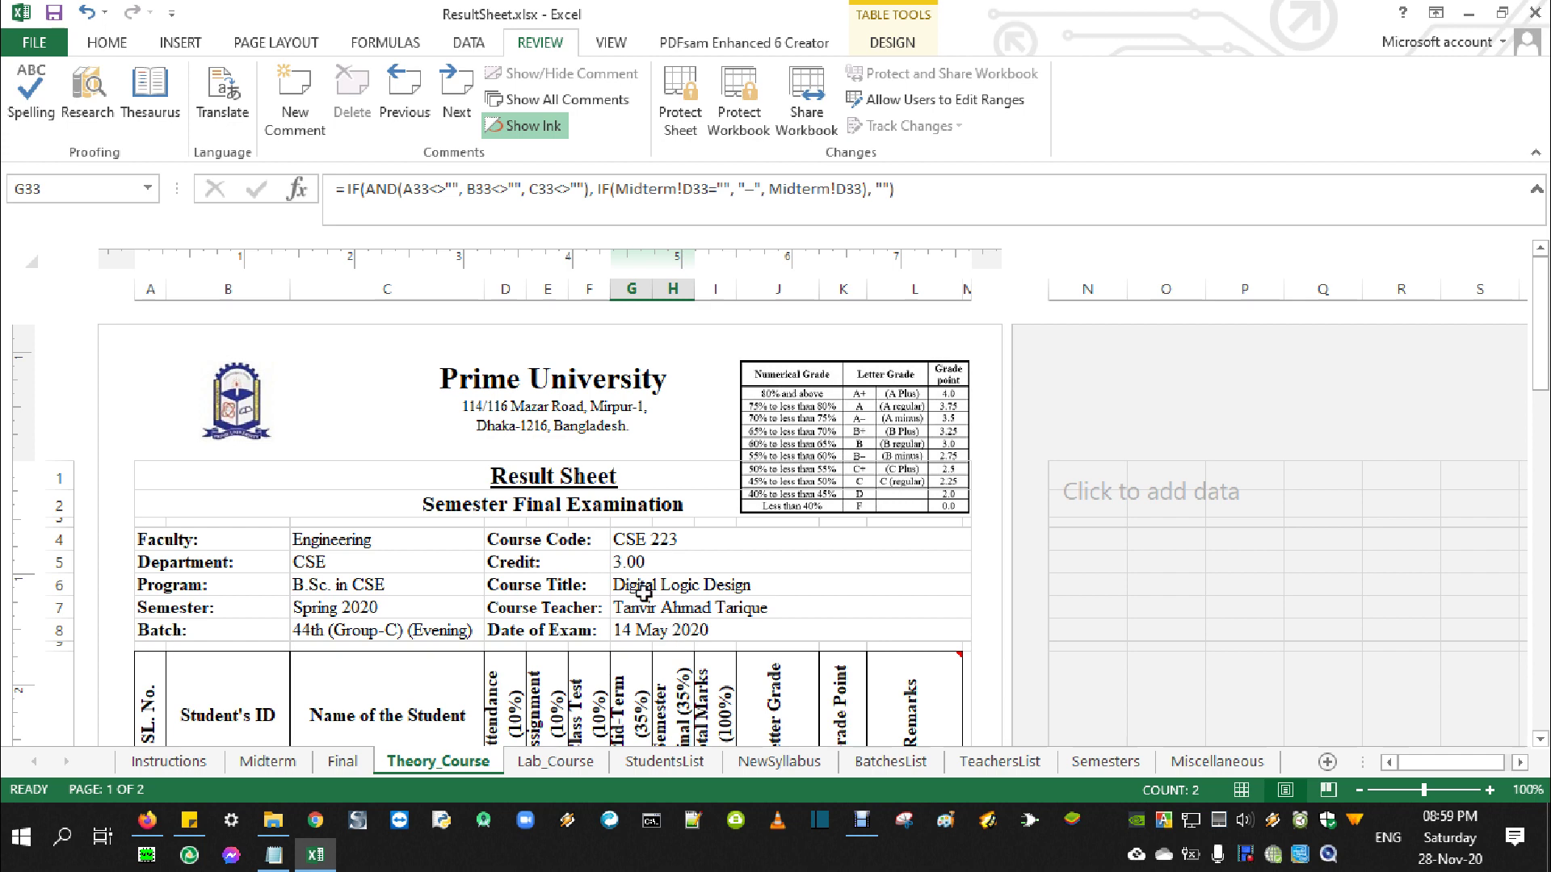
click(274, 854)
drag(355, 683, 570, 684)
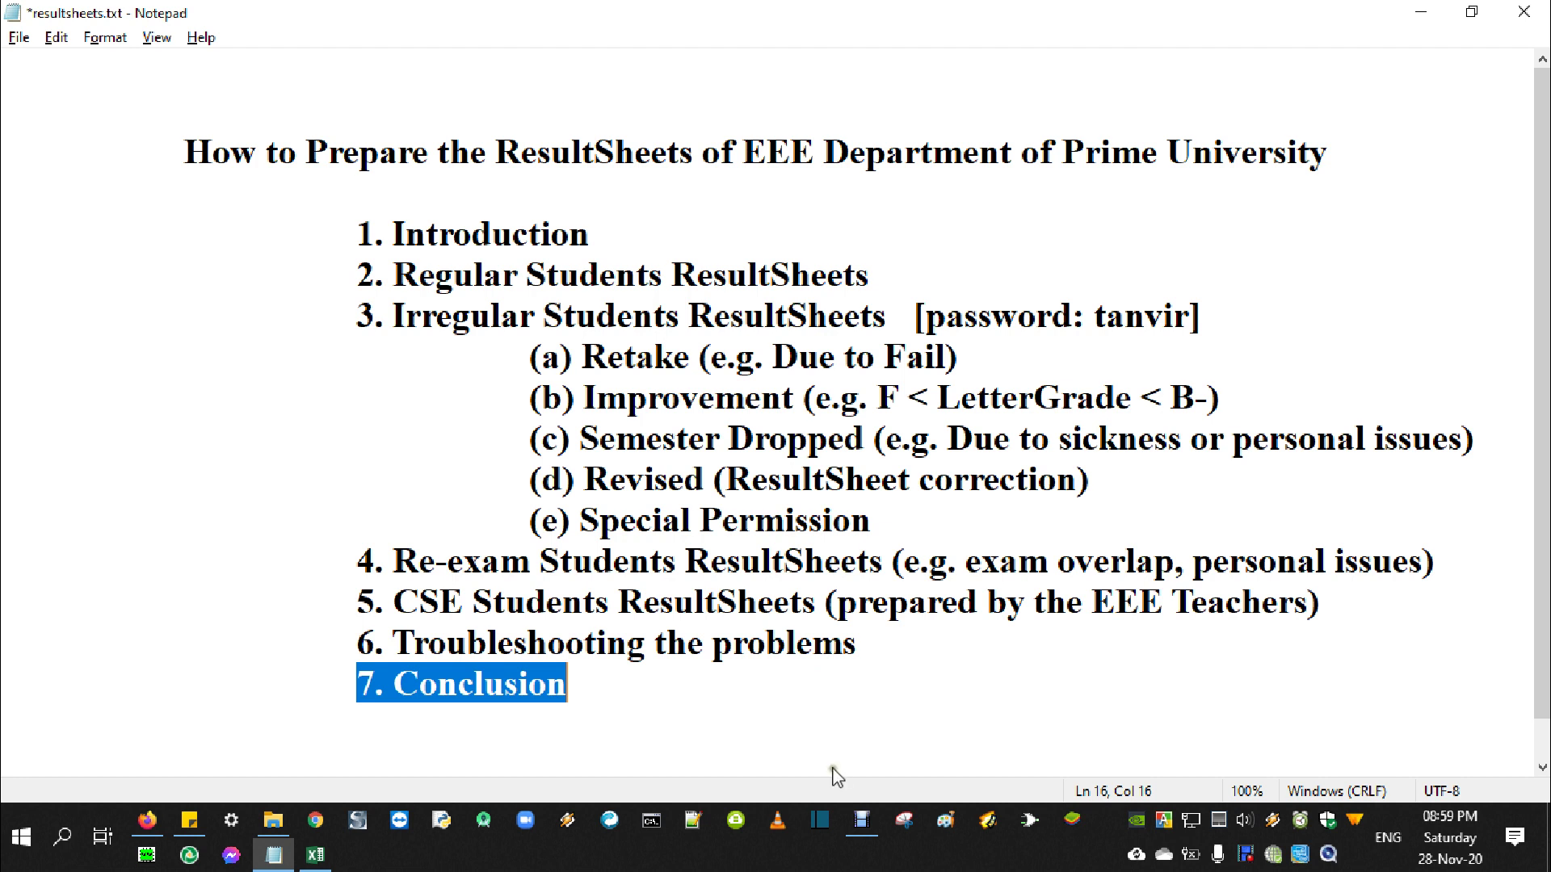
click(617, 726)
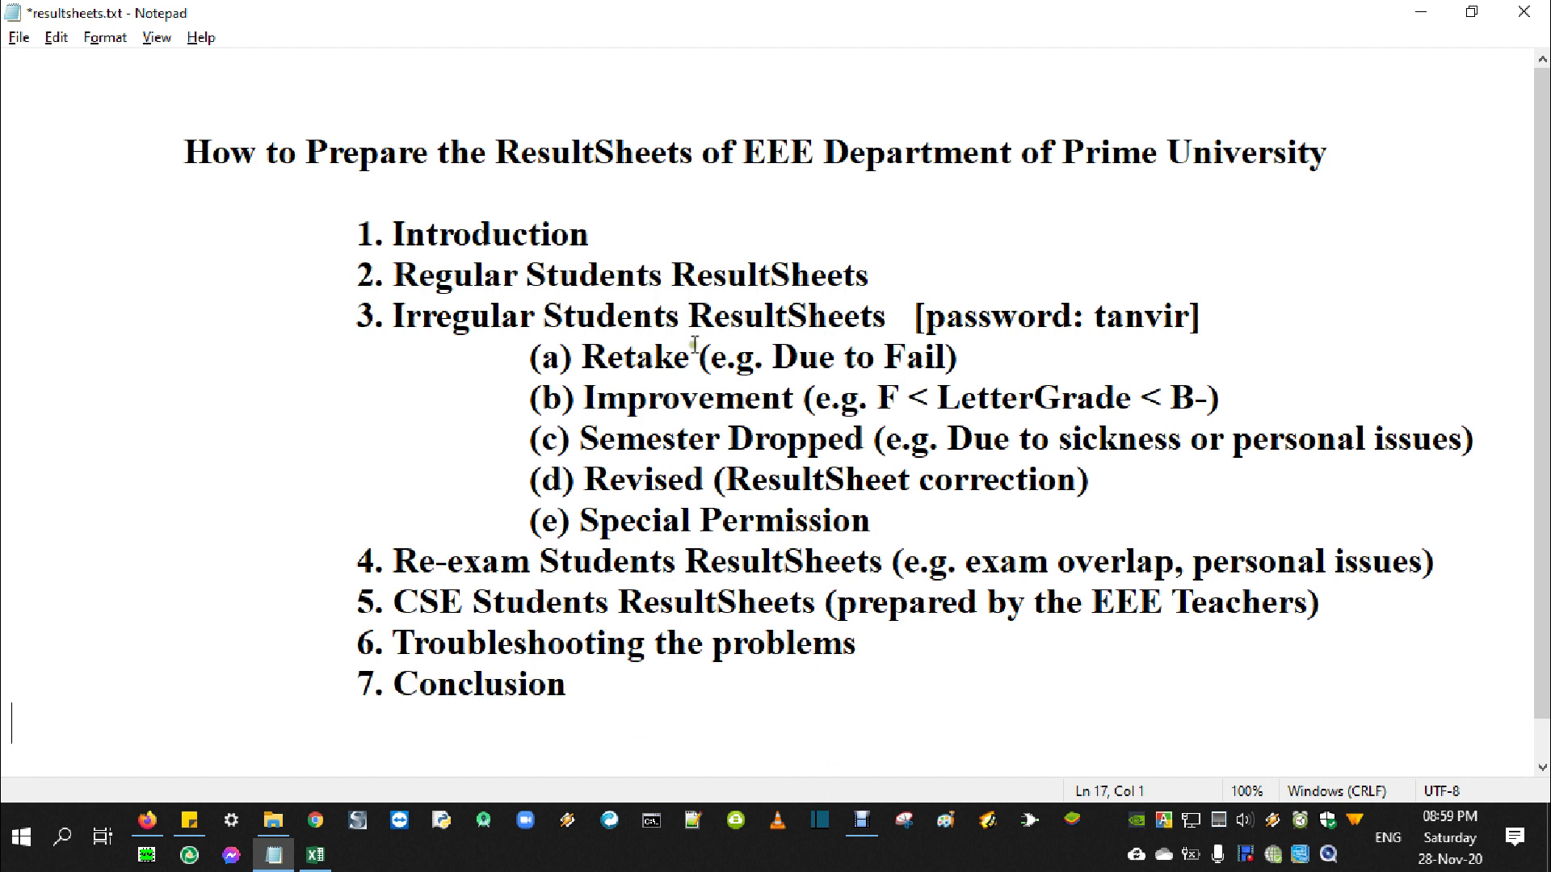
drag(186, 155, 1332, 173)
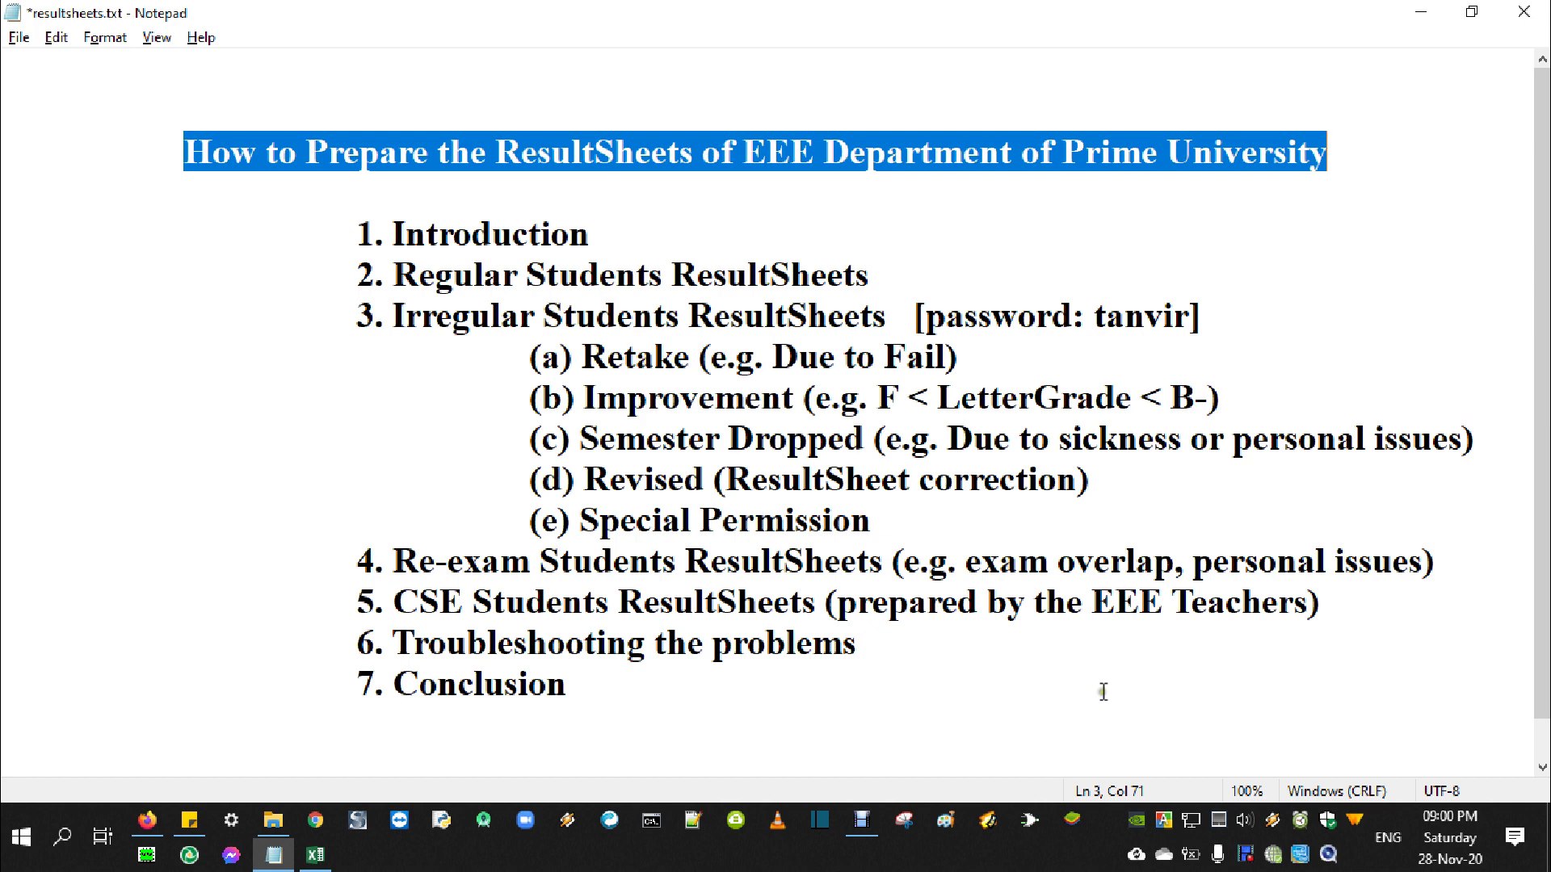
right_click(1246, 855)
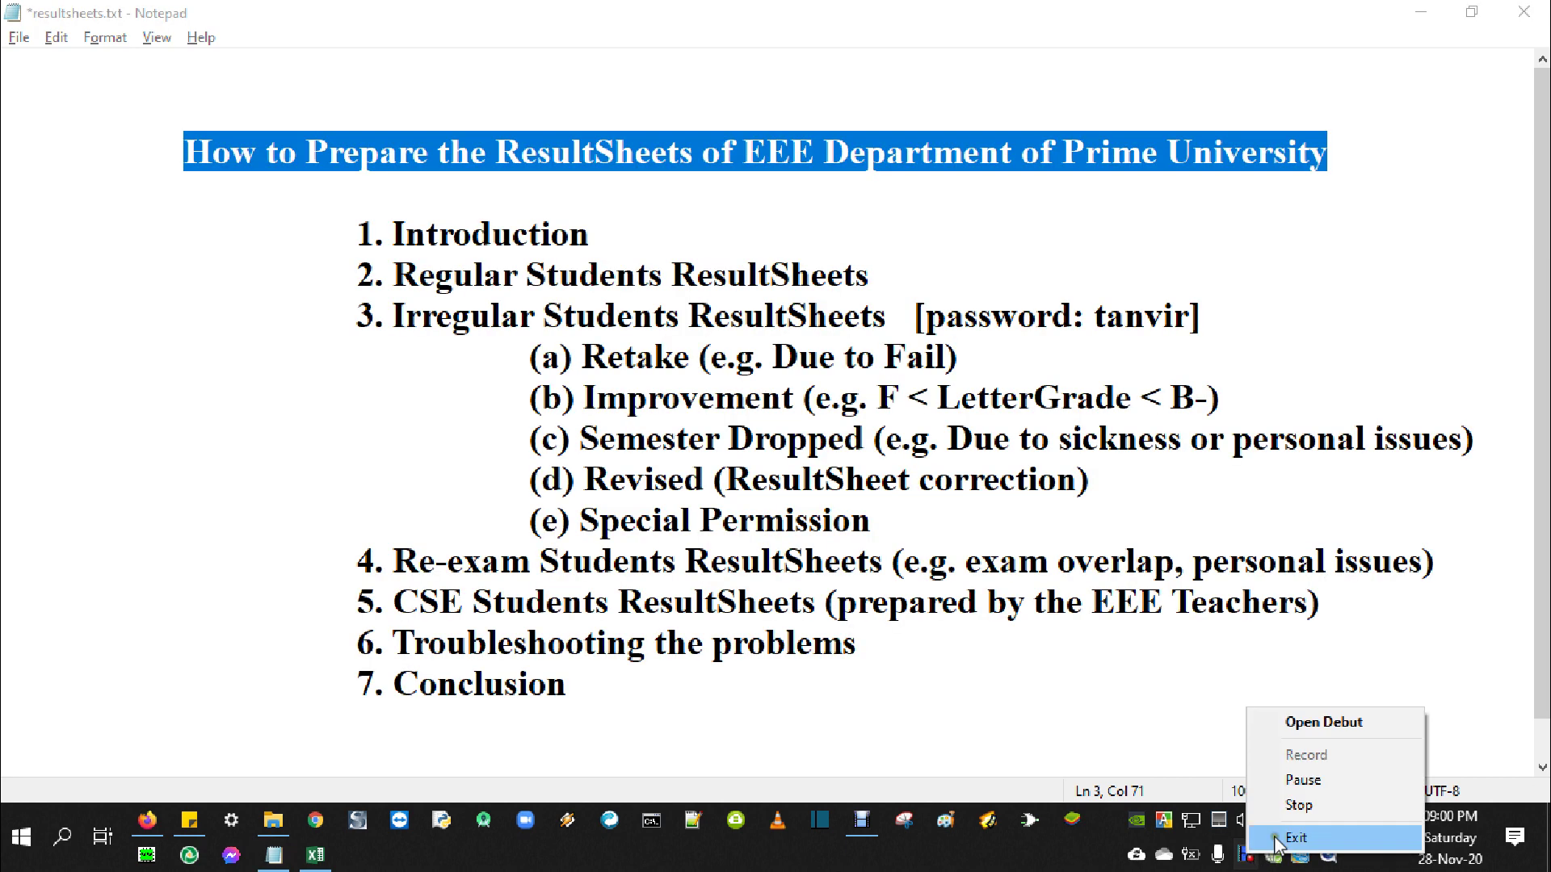
click(1278, 839)
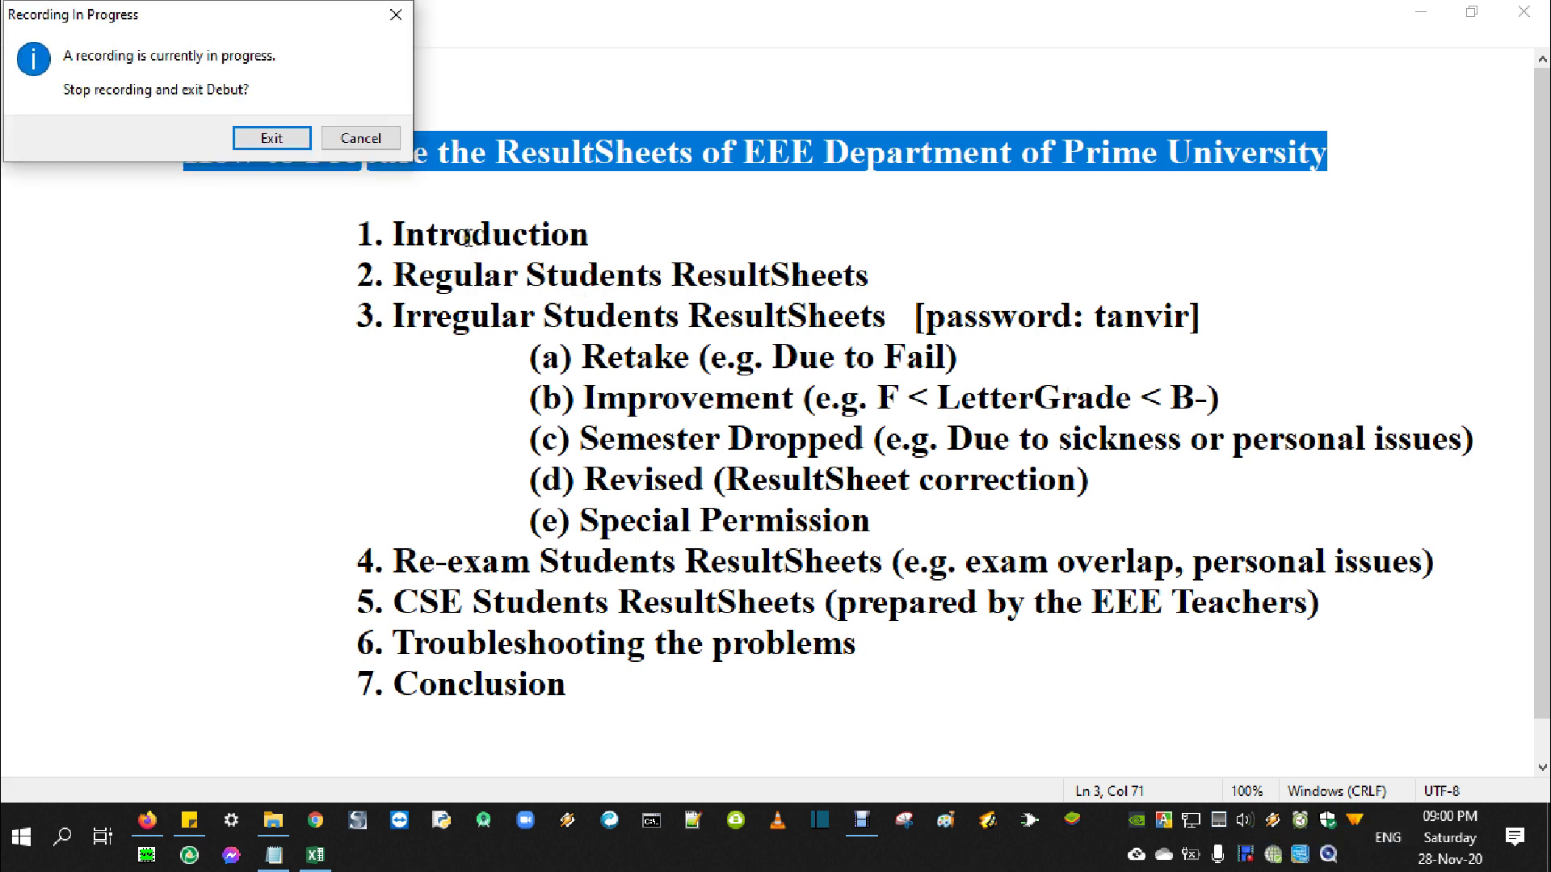
click(360, 138)
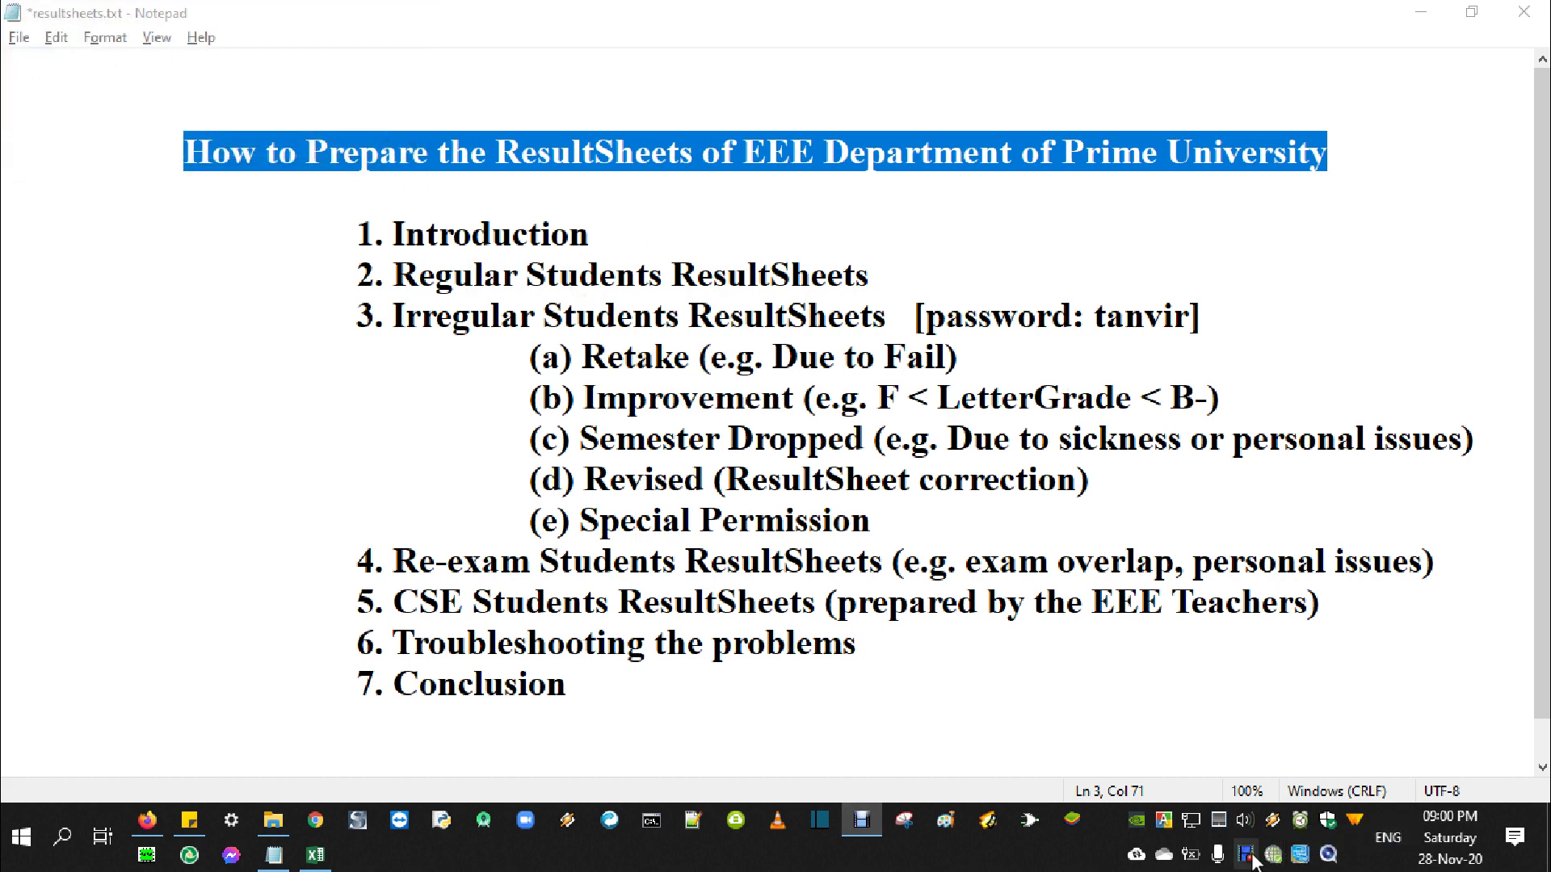